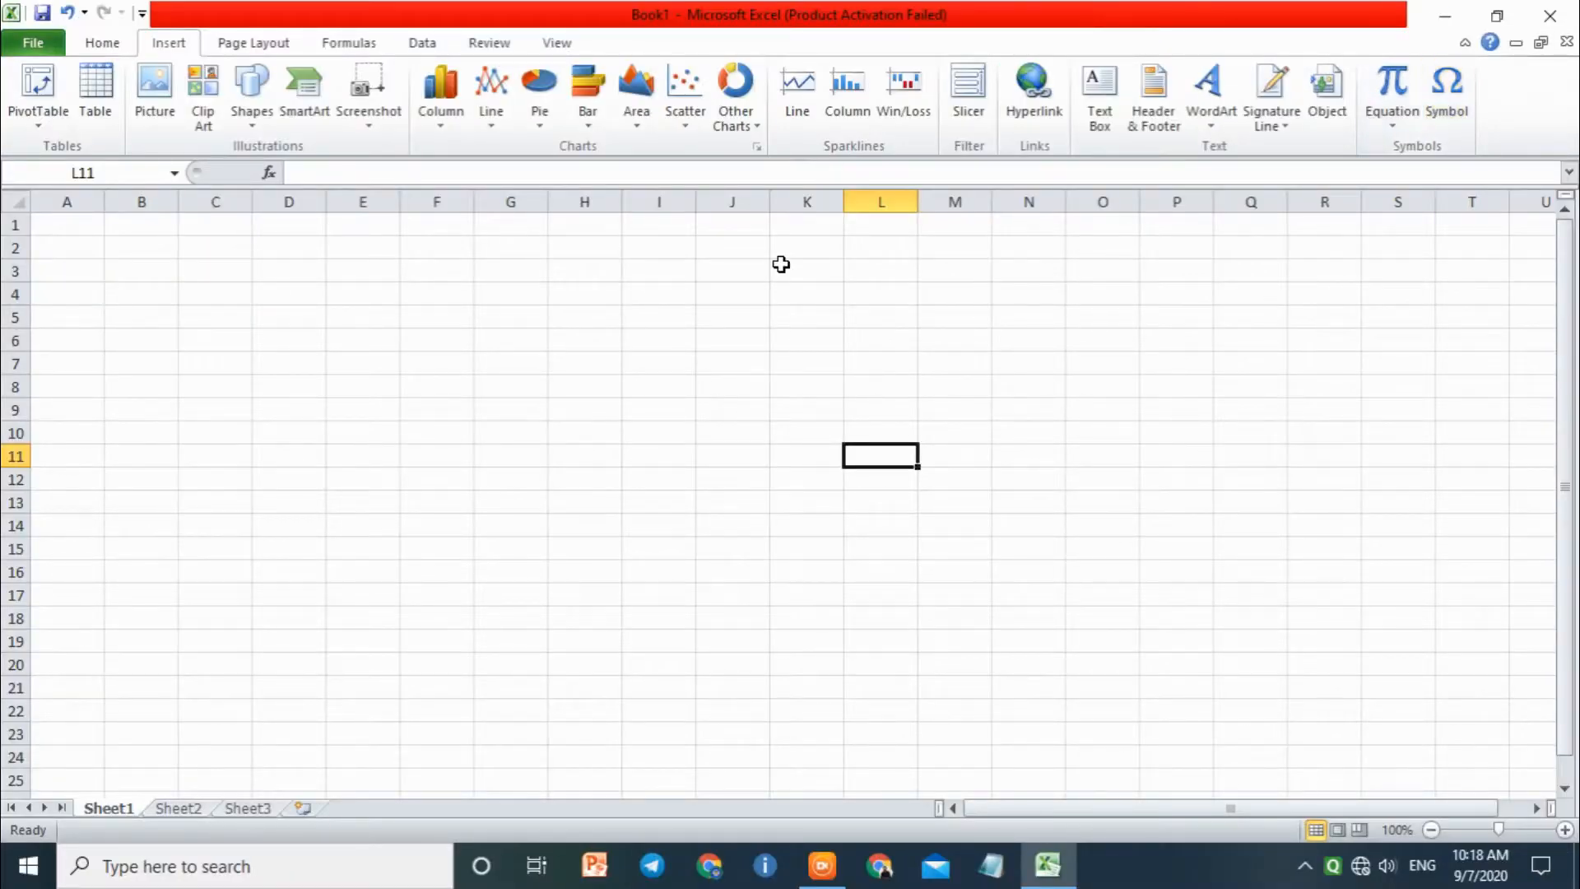
Step: Zoom the sheet to 160% and open the Symbol dialog for cell K3
click(781, 264)
scroll(762, 346, up, 4)
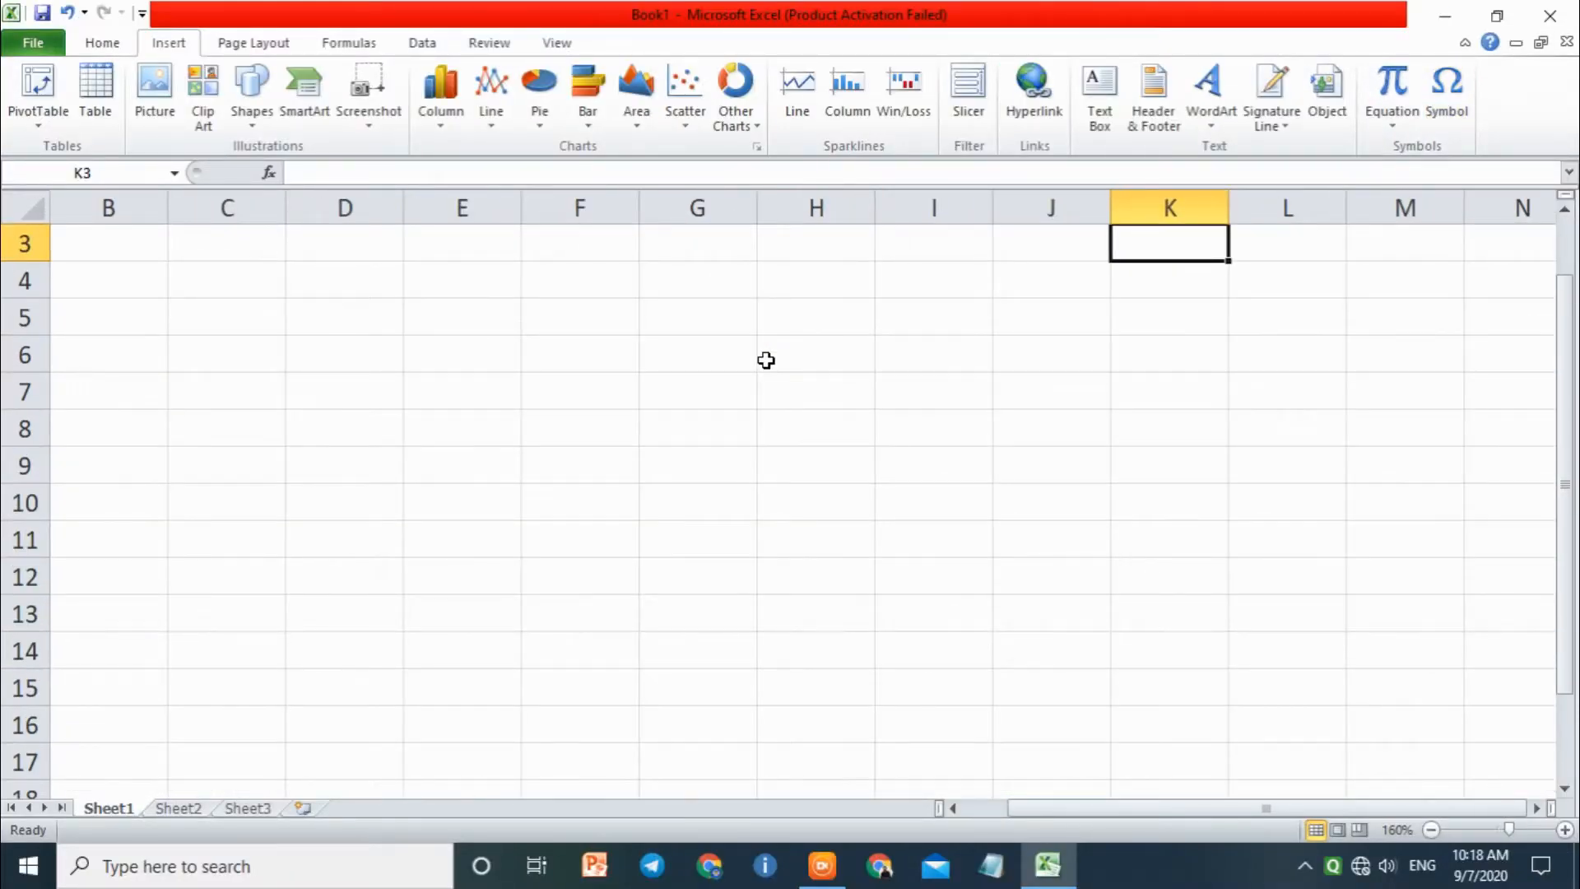
click(1464, 99)
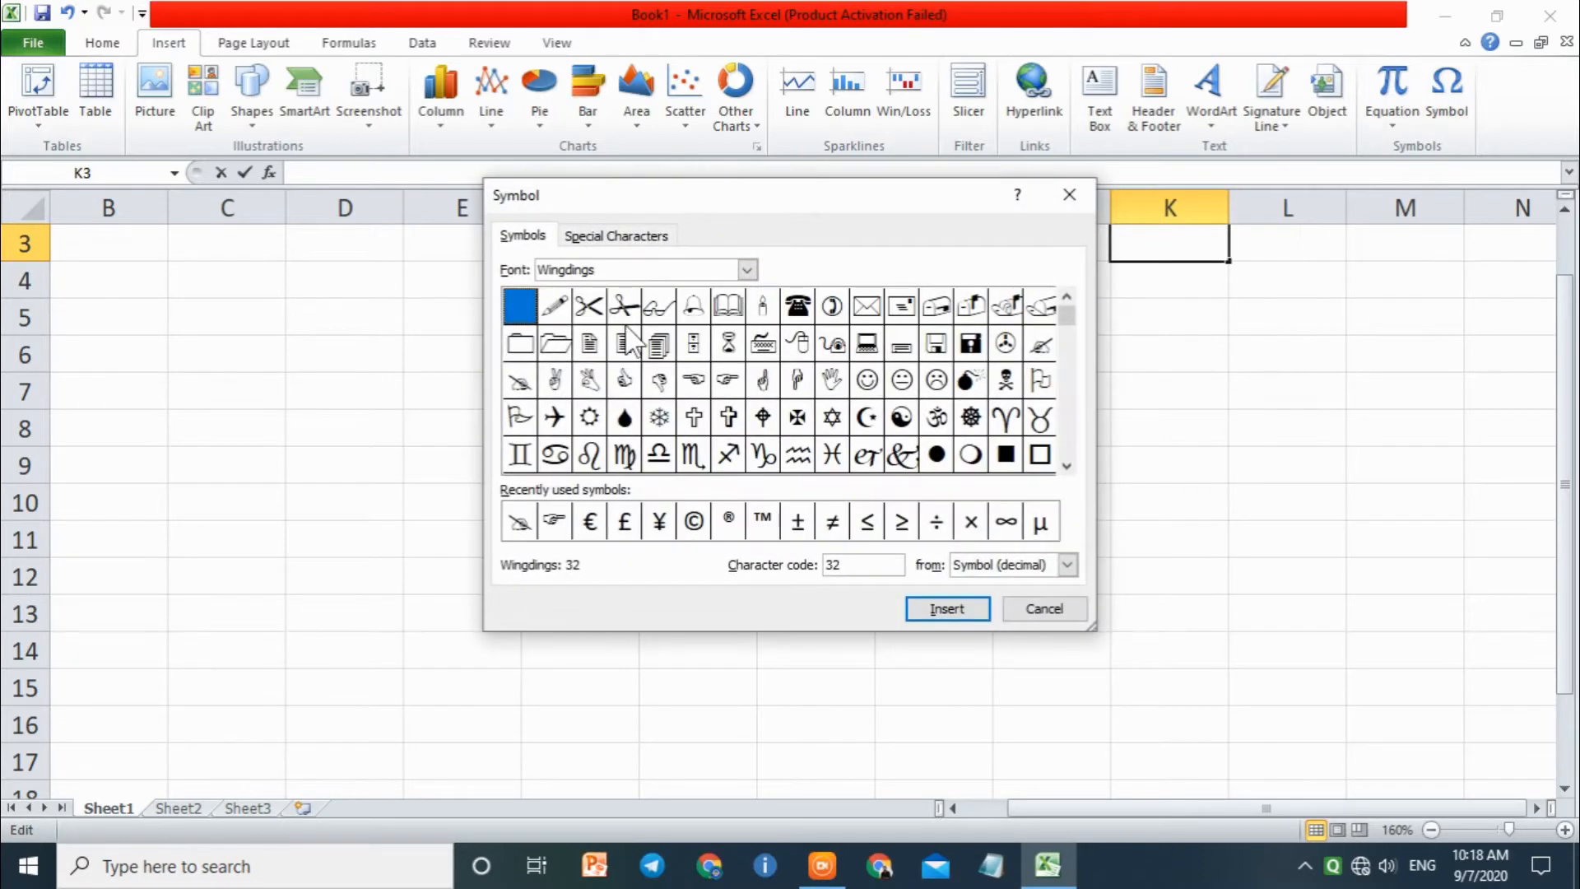
drag(740, 200, 608, 201)
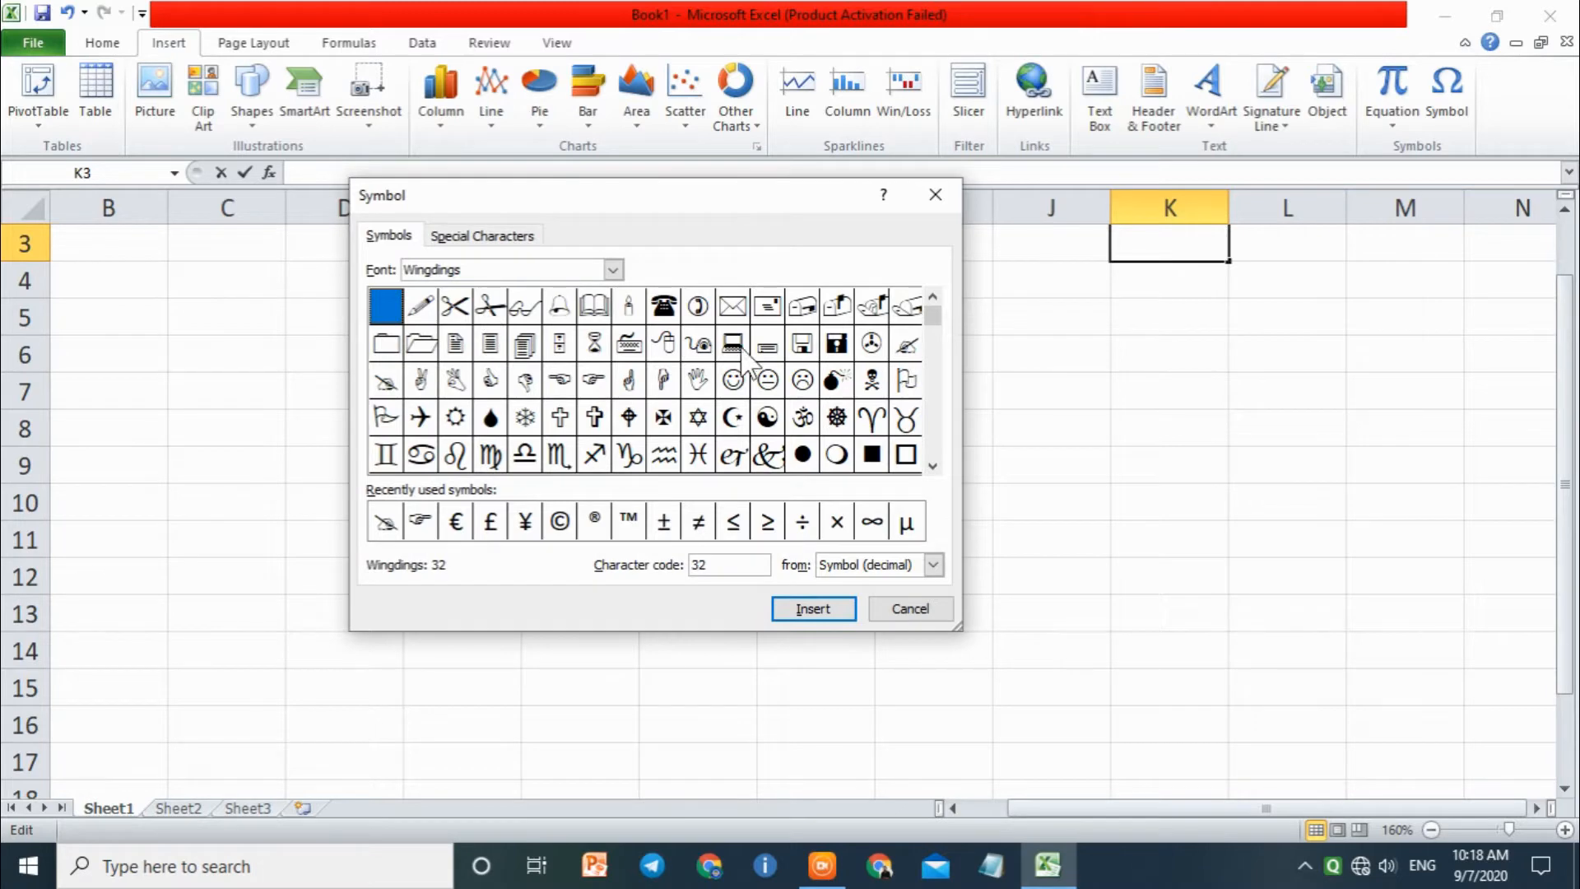
Step: Look through the Wingdings symbols and check the character codes of a few of them
click(605, 352)
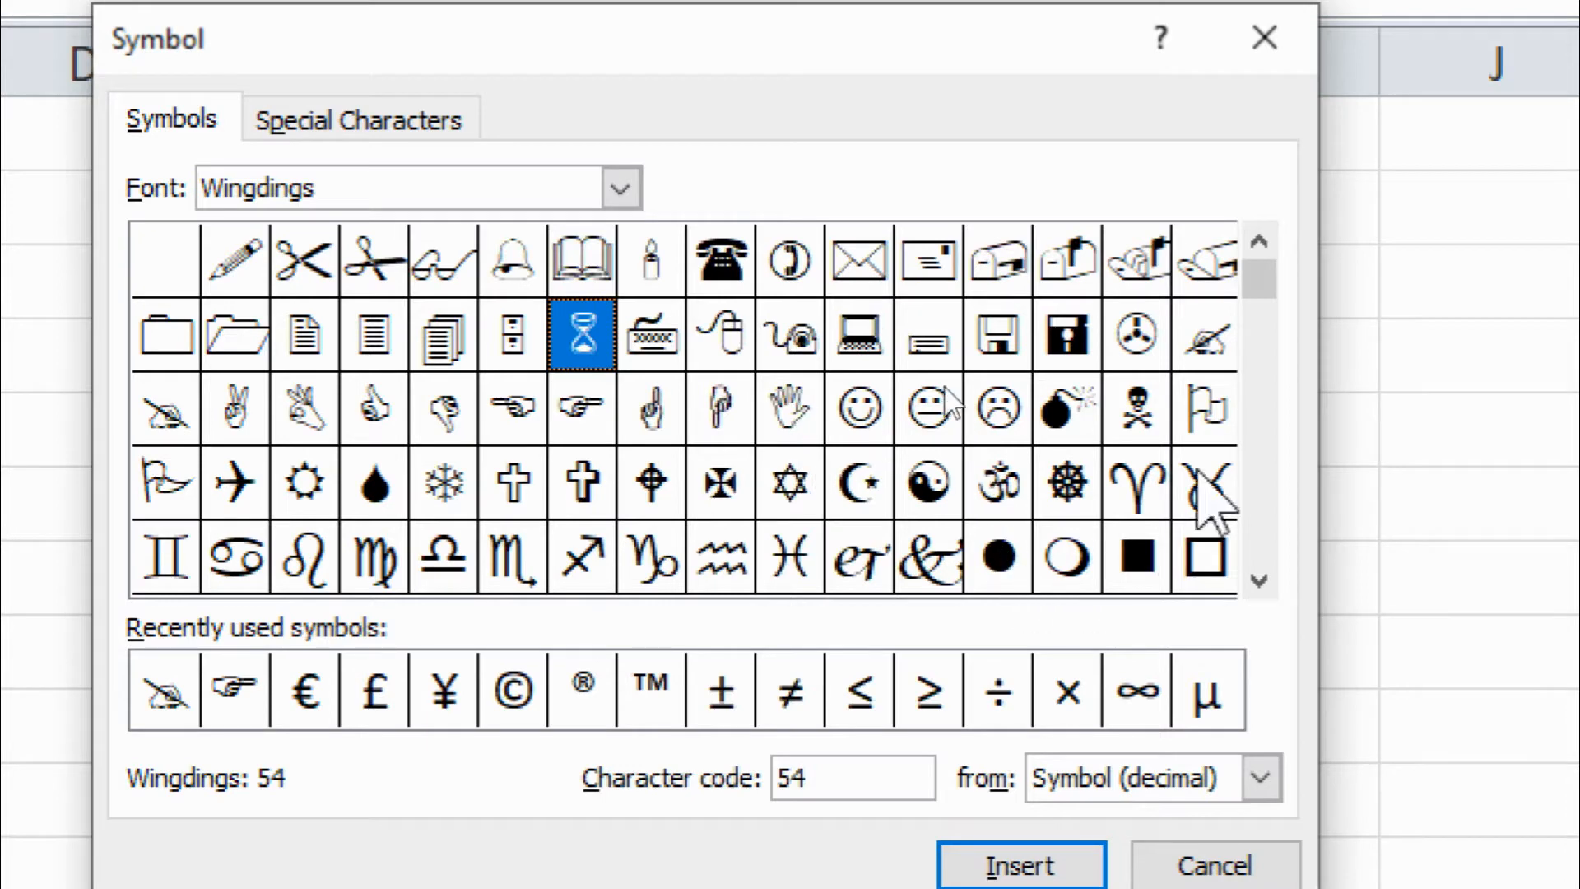
drag(1261, 321, 1237, 410)
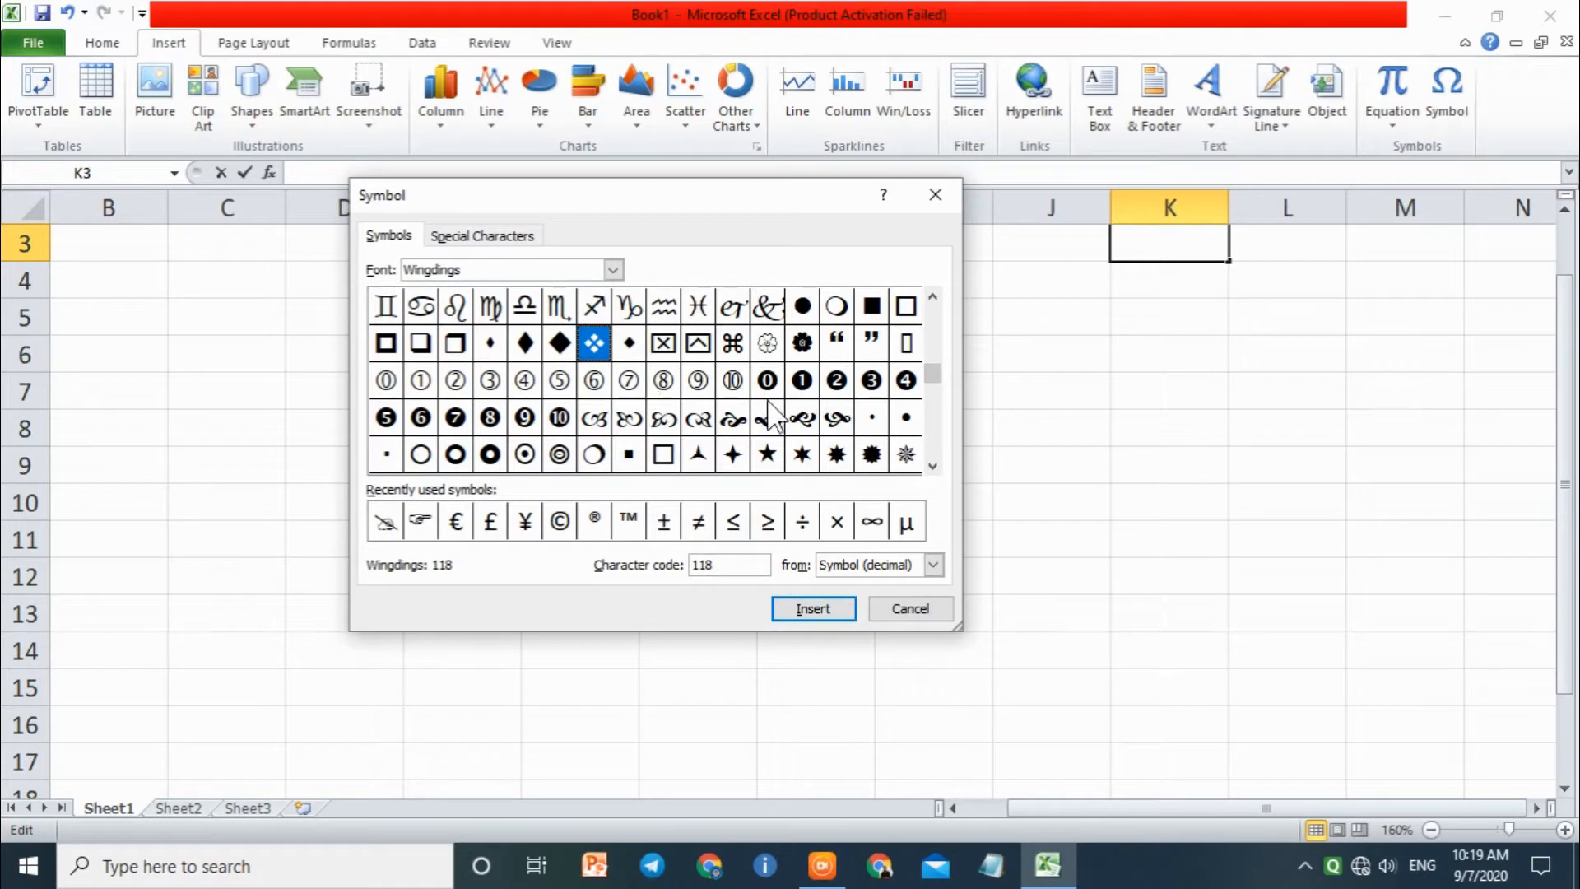
drag(941, 387, 937, 403)
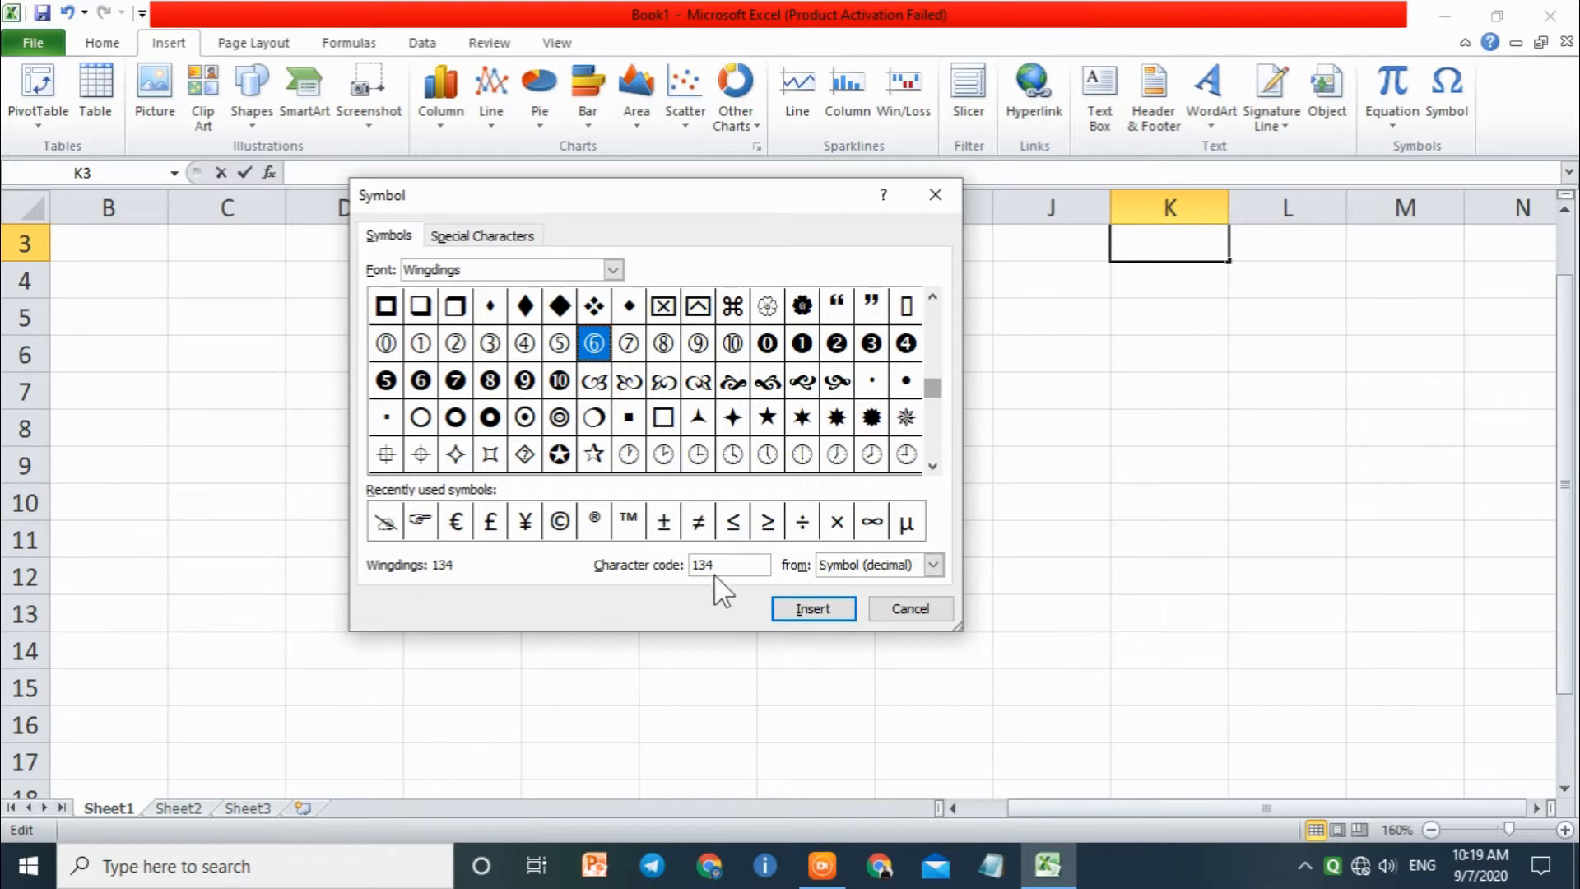
drag(933, 391, 928, 324)
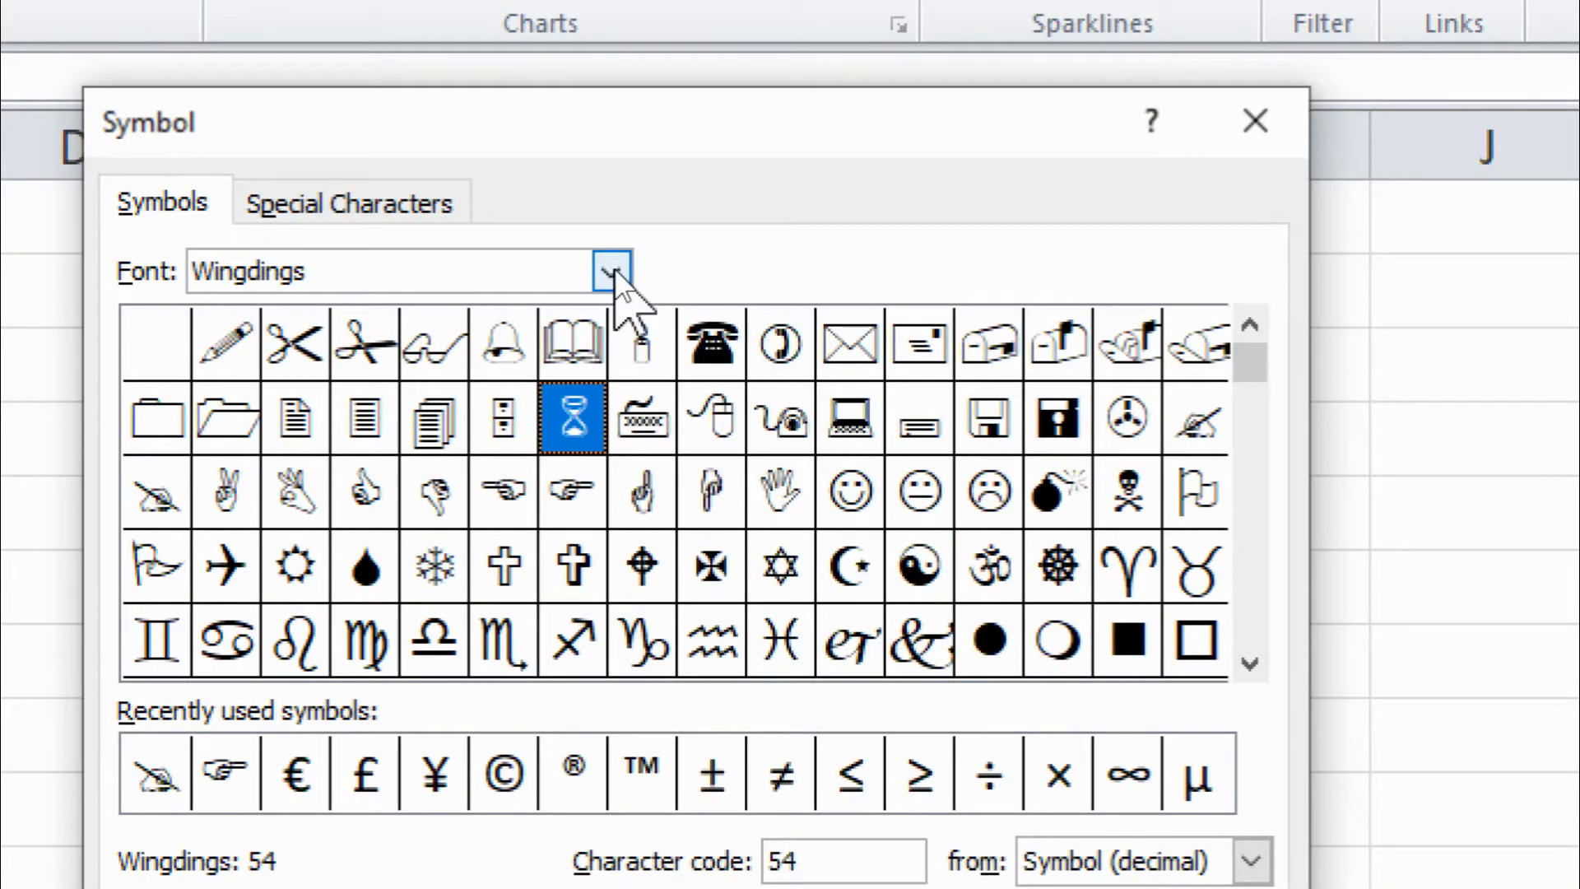
Step: Change the symbol font to Wide Latin and look through its characters
click(614, 268)
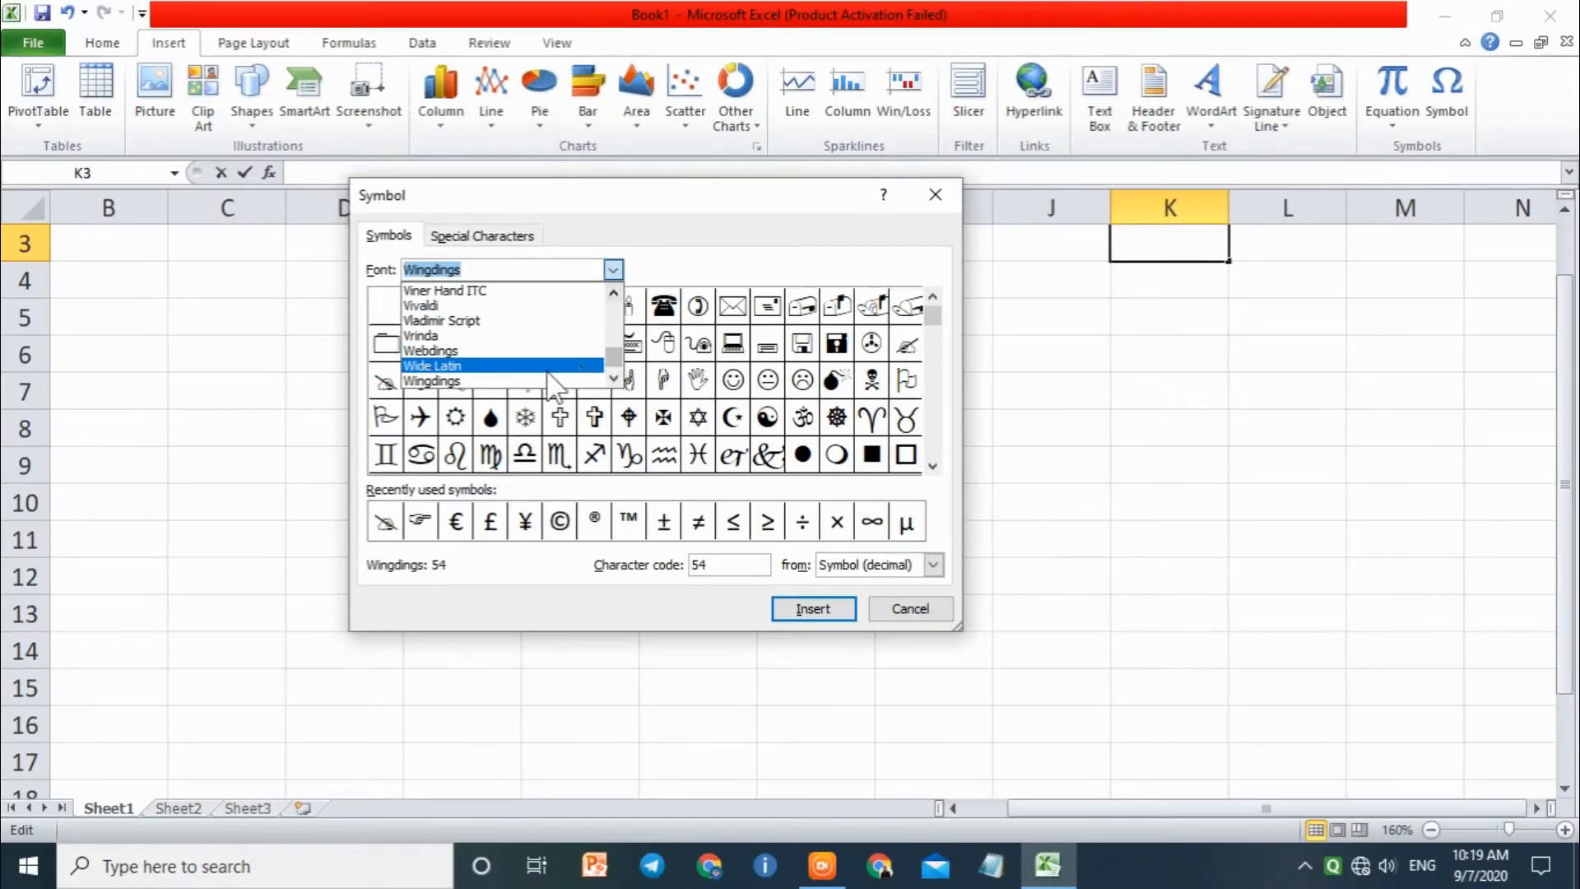
click(471, 368)
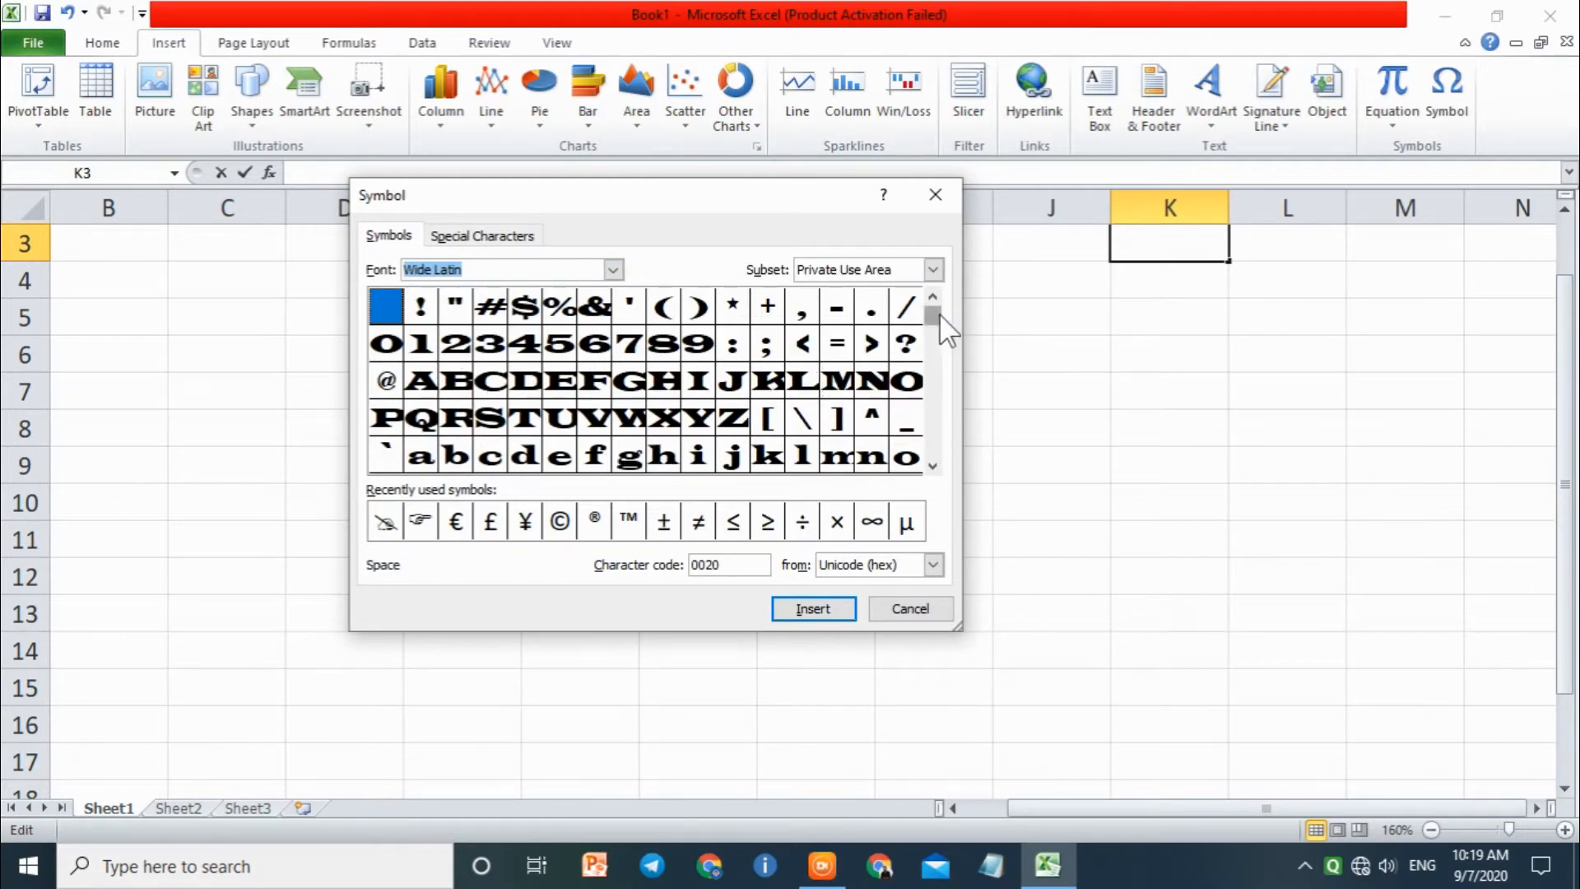
scroll(940, 418, down, 3)
Step: Change the symbol font to Wingdings 3 and look through its arrow symbols
click(613, 269)
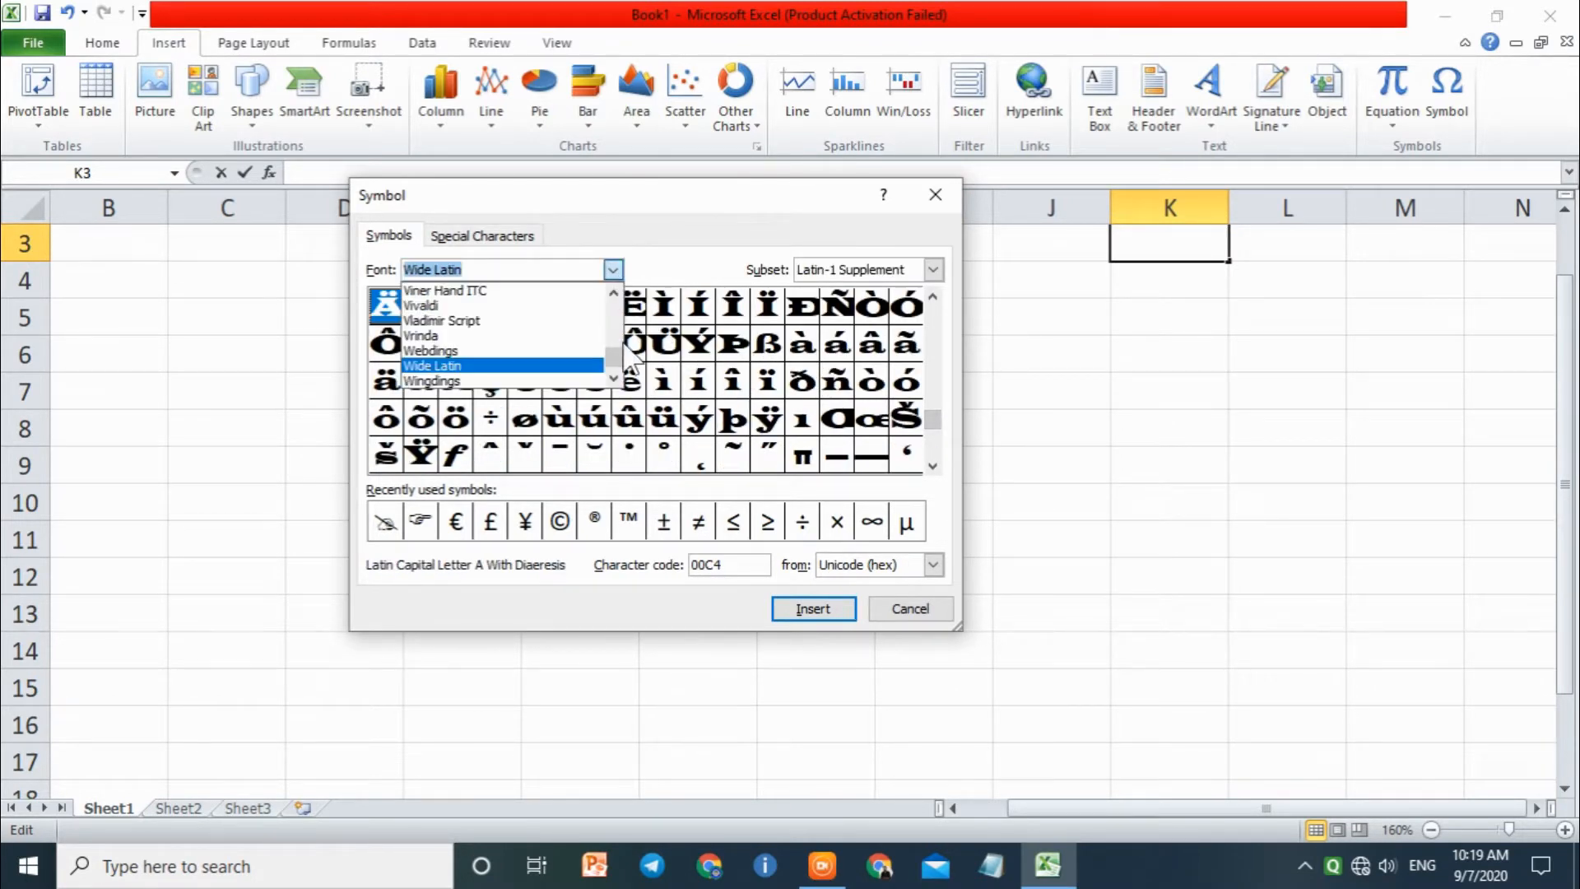
scroll(624, 362, down, 3)
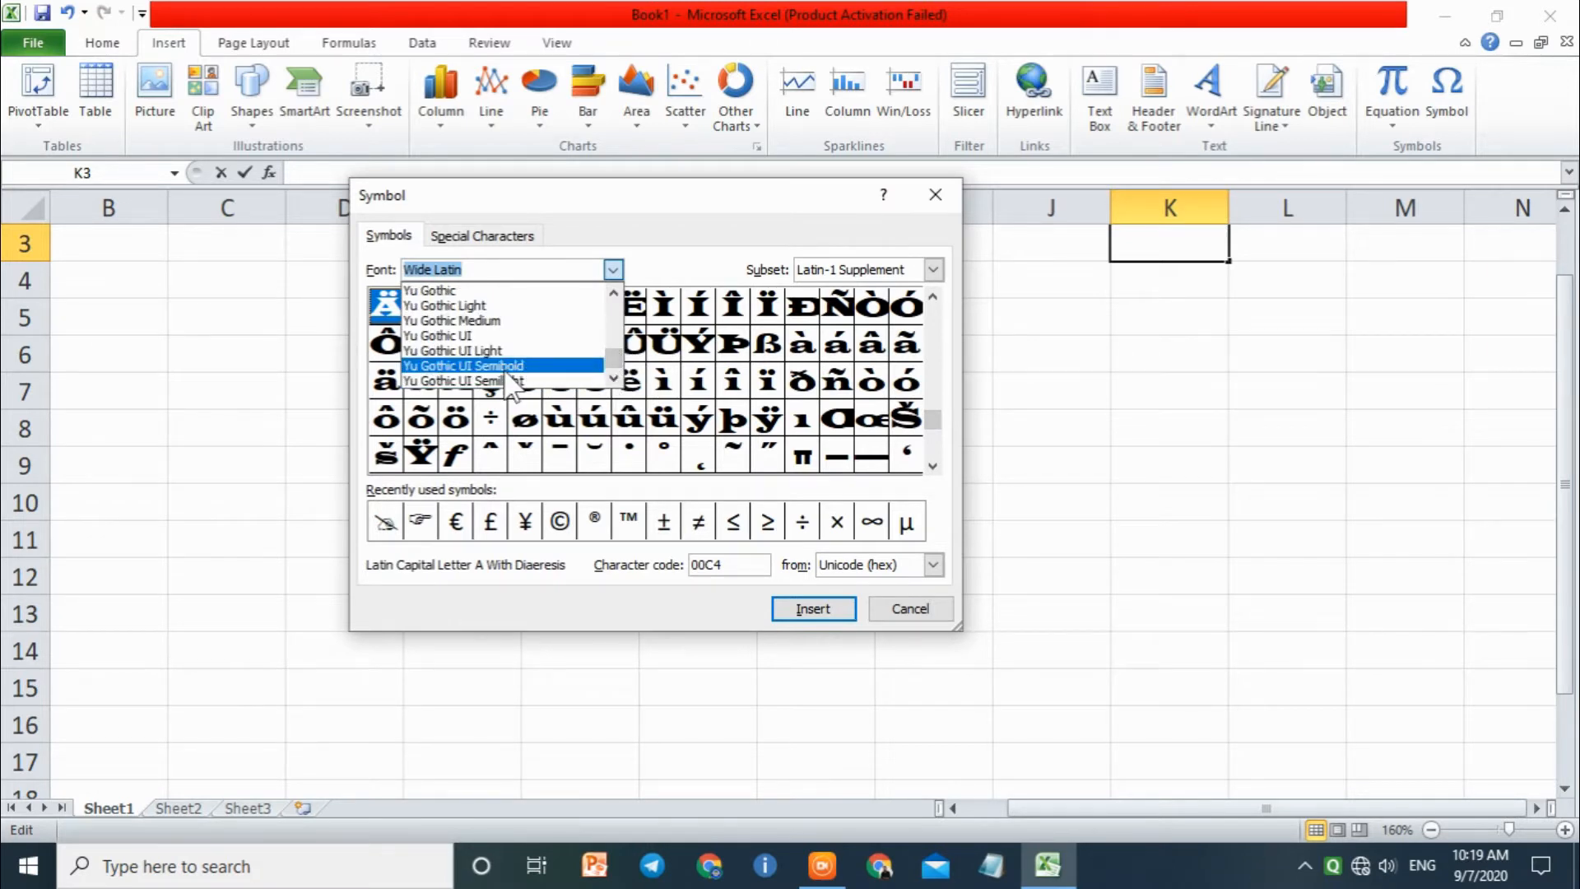
key(Up)
key(Up)
key(Up)
key(Up)
key(Up)
key(Up)
key(Up)
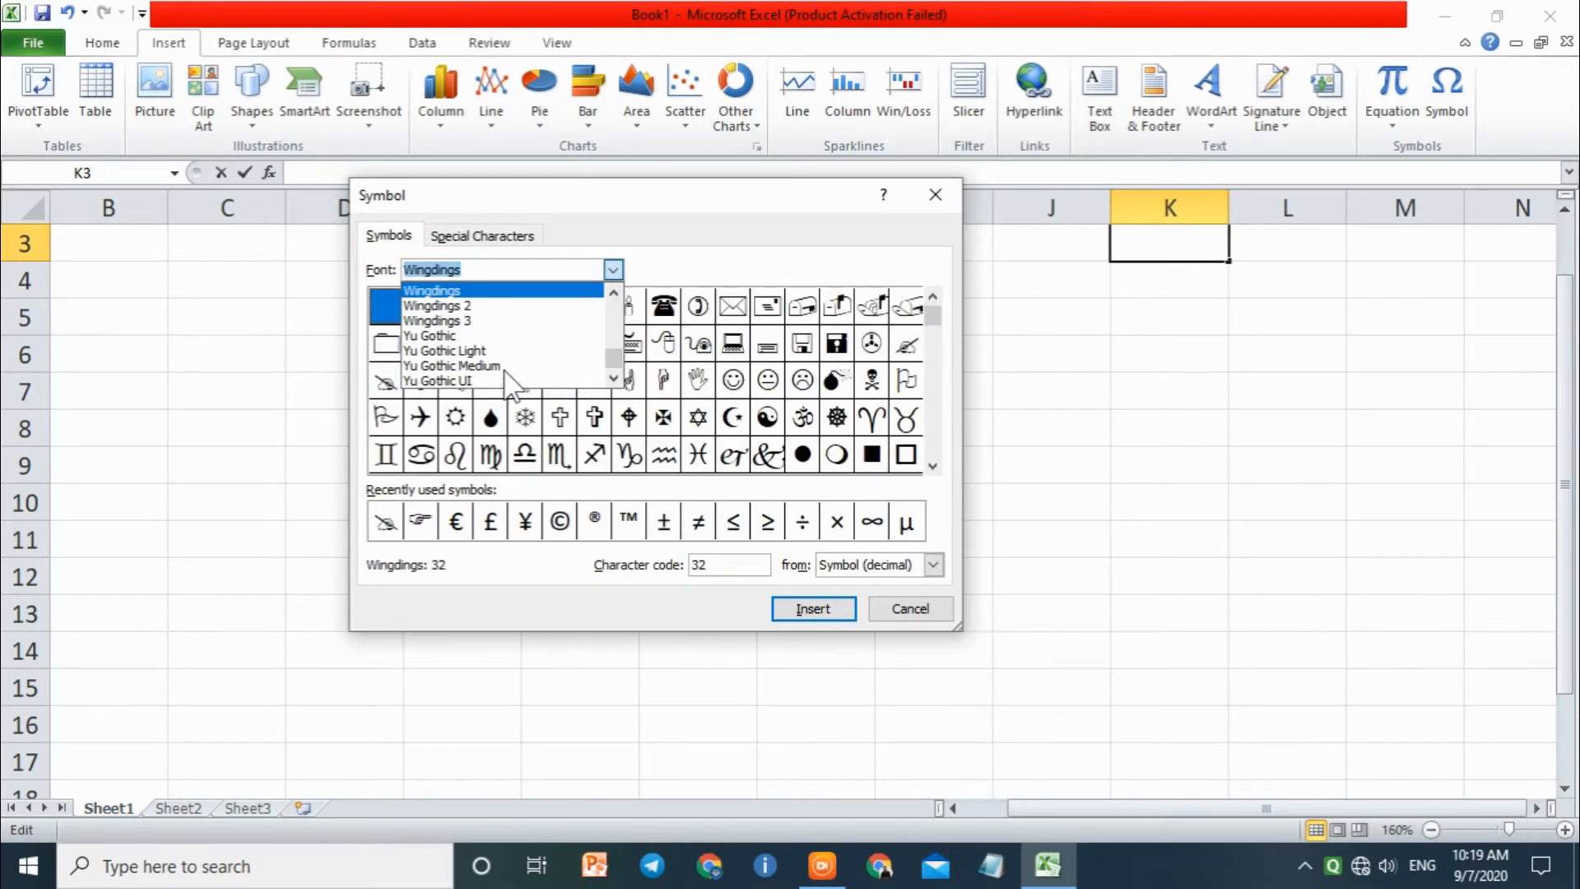
click(485, 321)
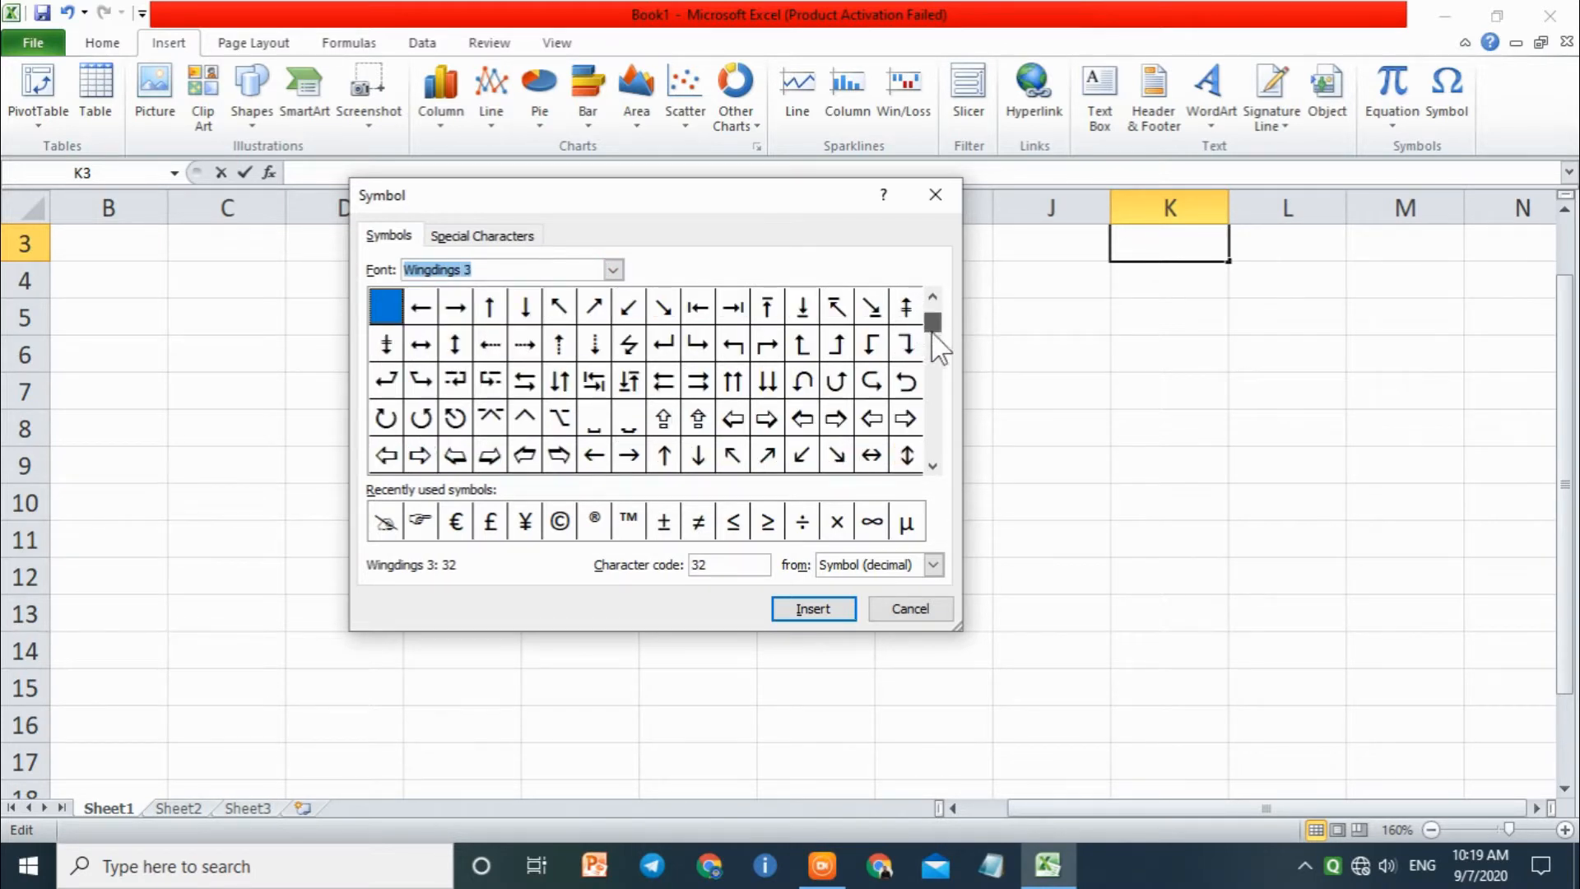
click(935, 403)
click(935, 403)
Step: Change the symbol font to Wingdings 2 and look through its symbols
click(613, 269)
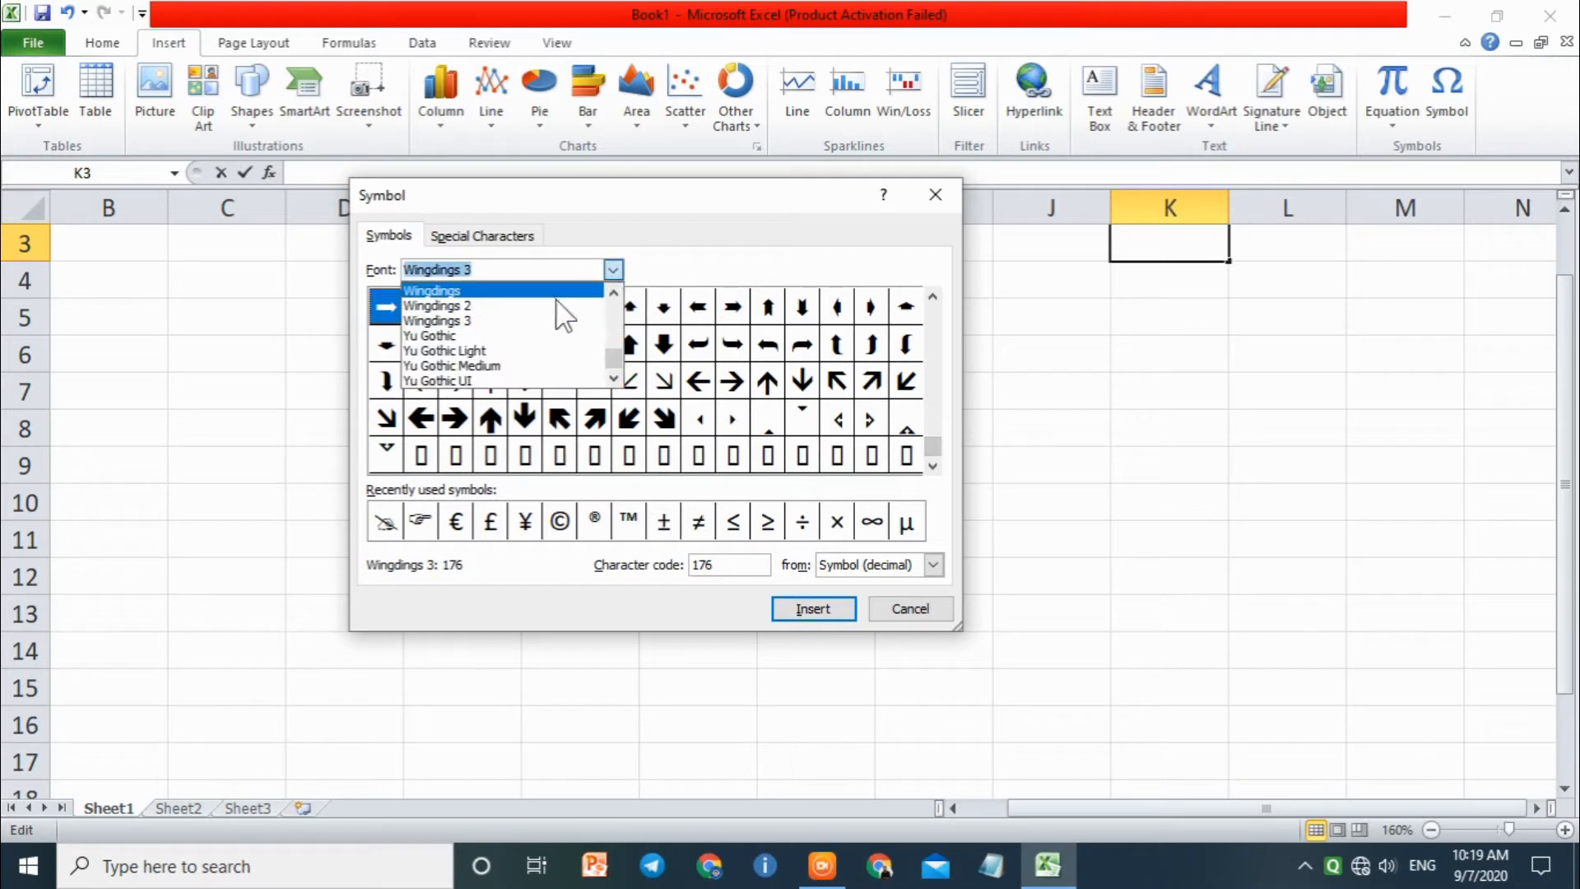
click(511, 309)
drag(930, 445, 931, 307)
Step: Set the symbol font to Webdings
click(614, 267)
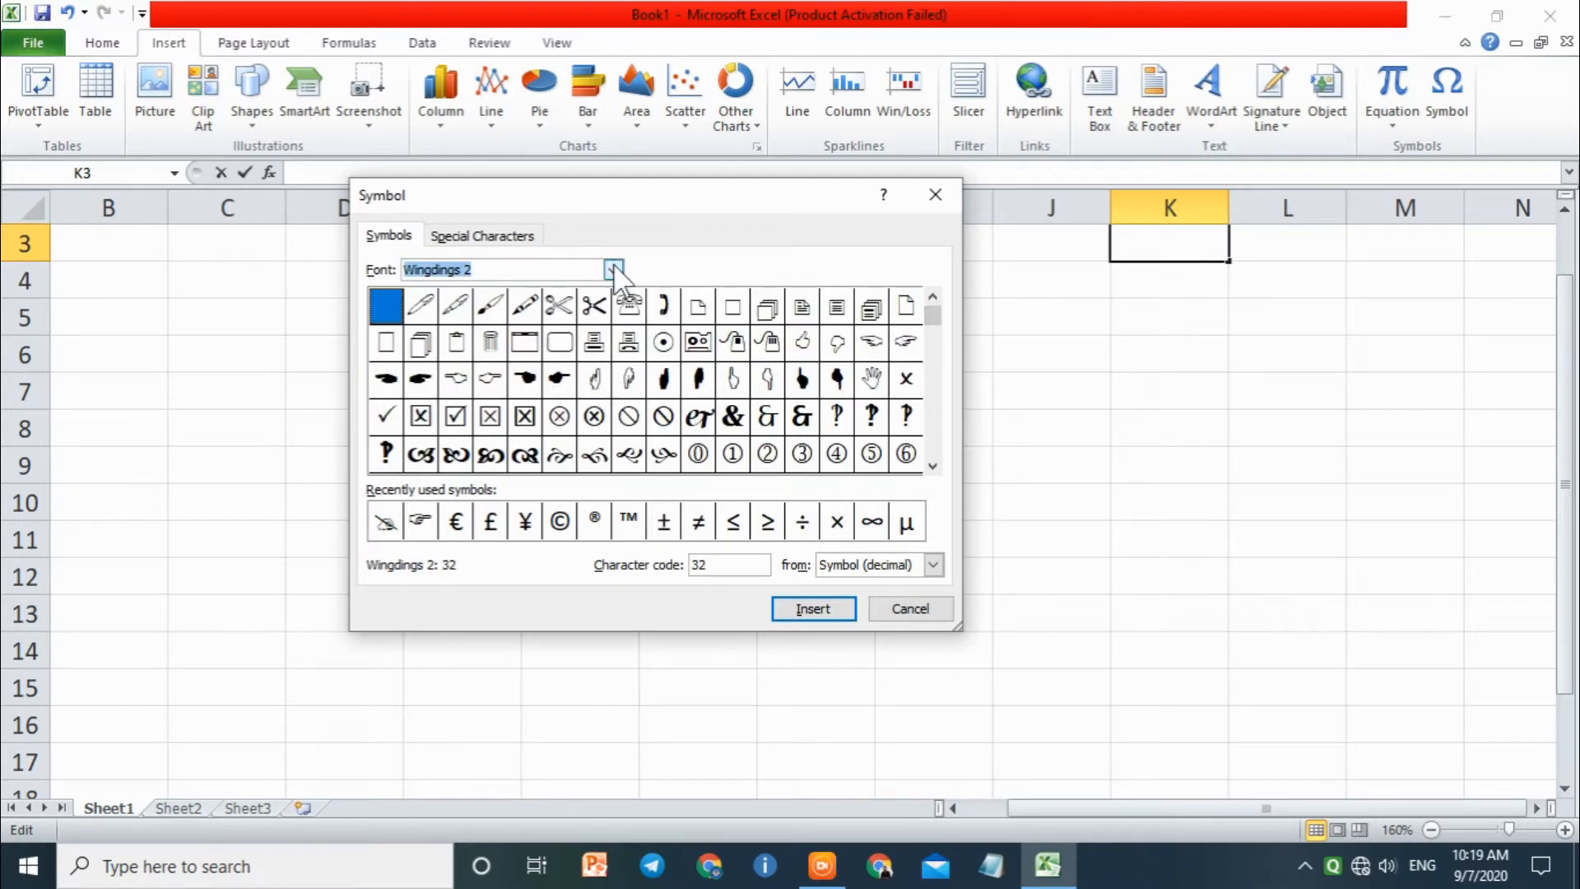
click(613, 268)
key(Up)
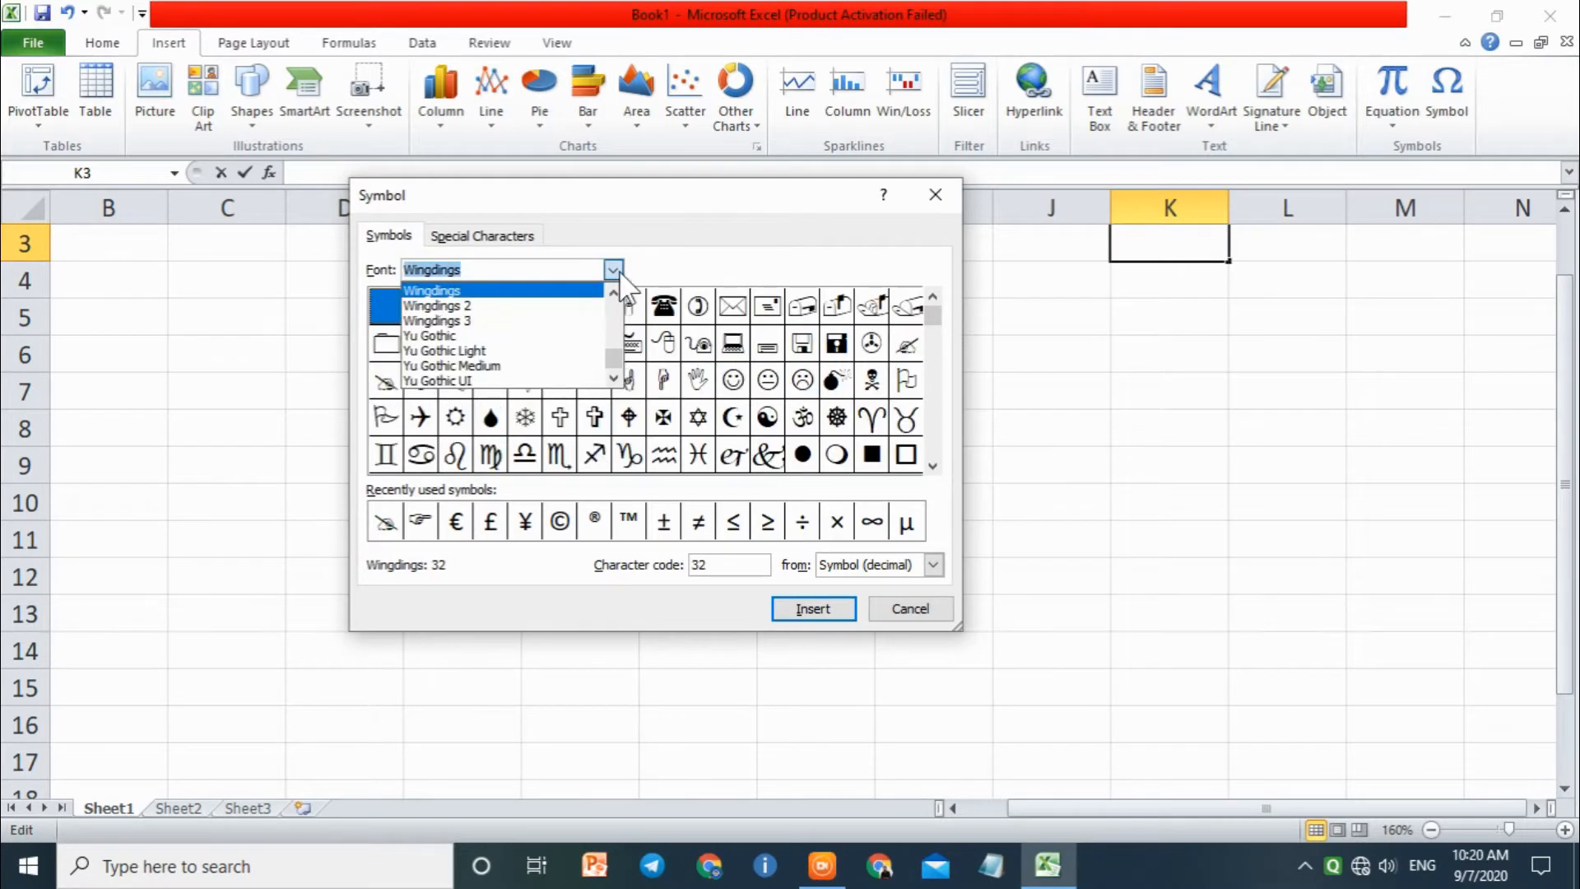
key(Up)
key(Up)
key(Down)
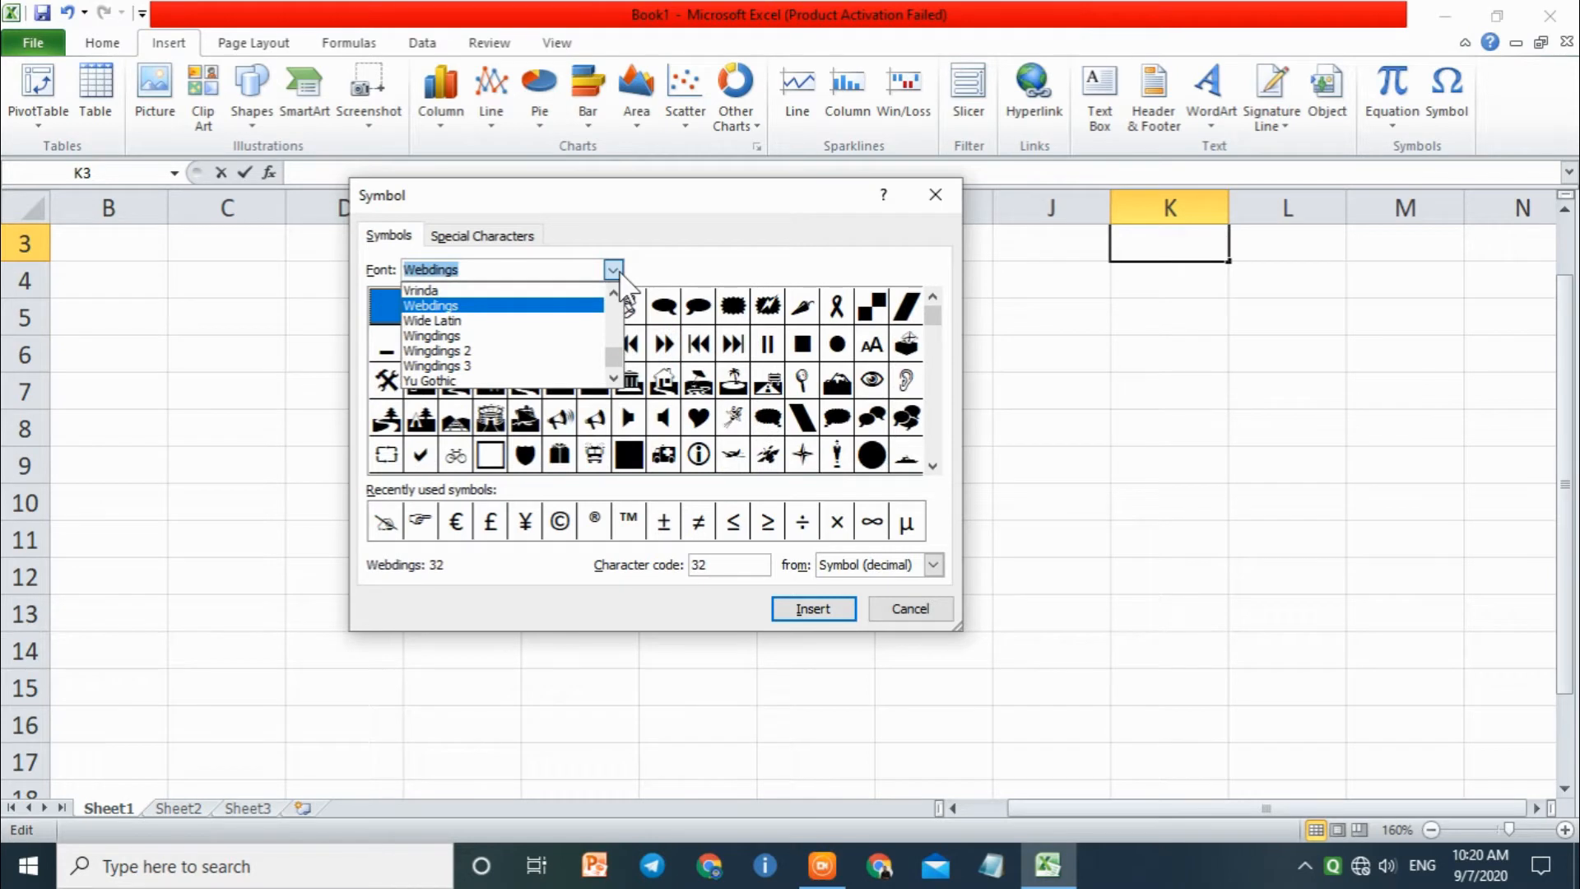
click(619, 273)
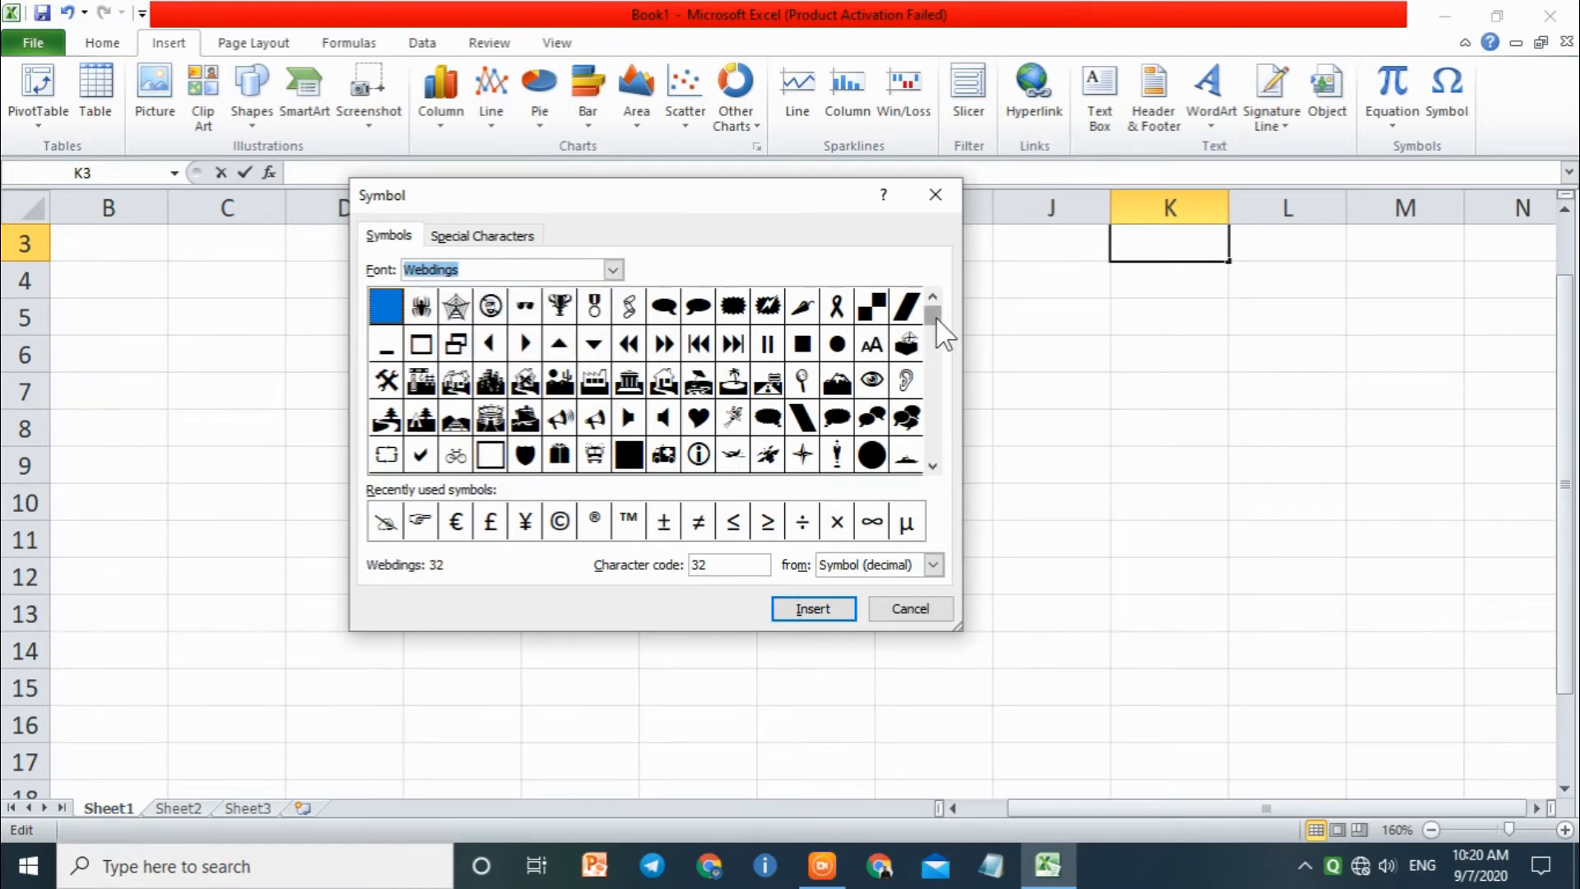
Step: Insert the Webdings calendar-page symbol with character code 166 into cell K3, close the dialog and commit the entry
drag(934, 321, 938, 391)
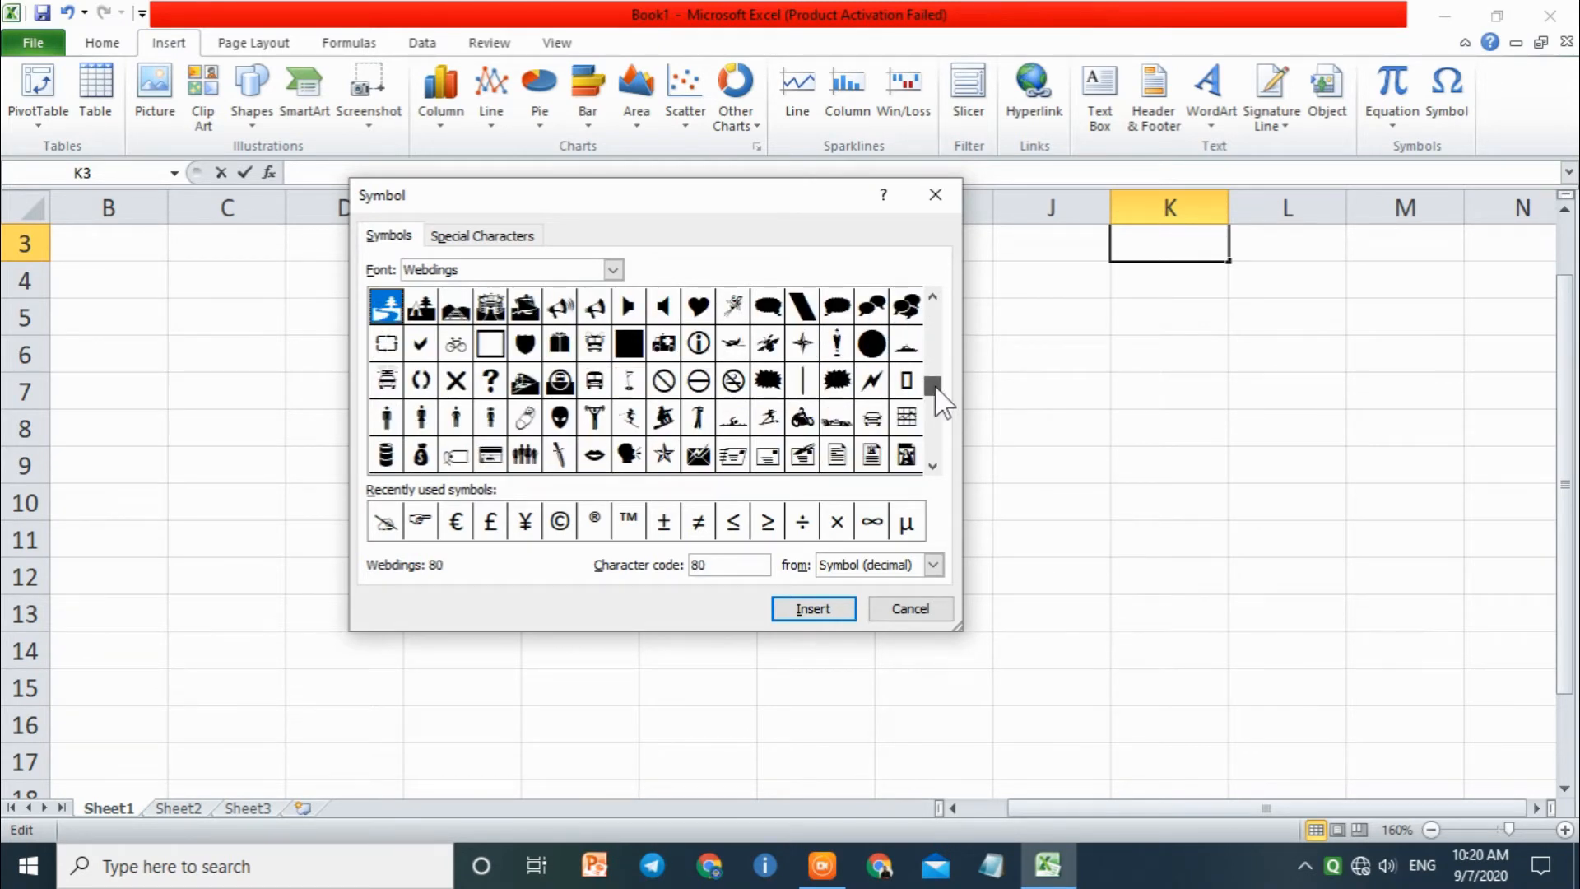
click(594, 417)
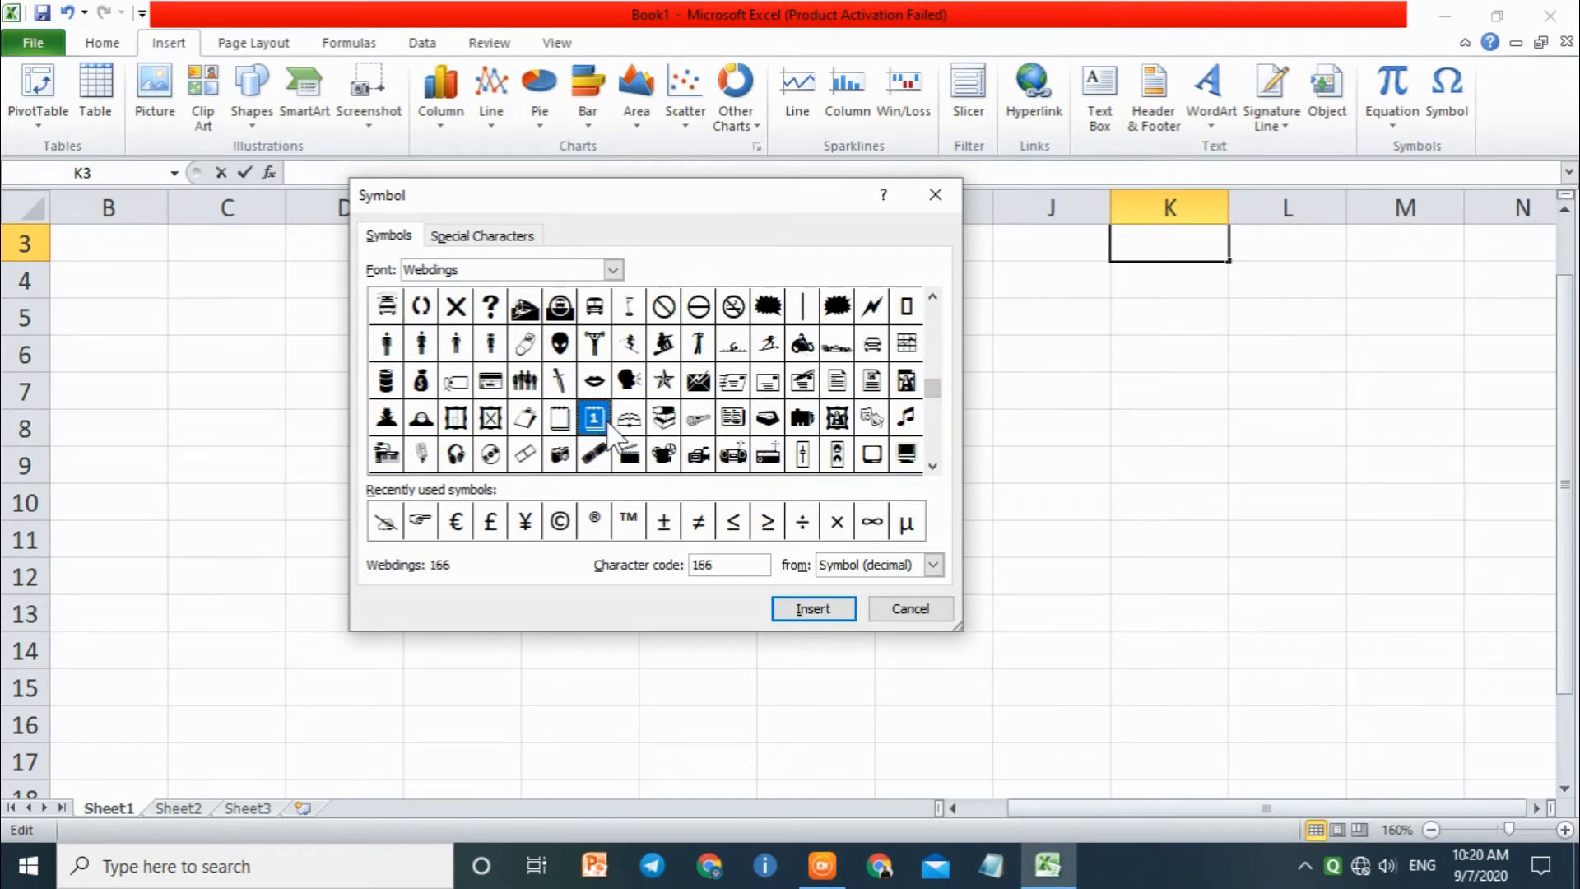
click(806, 613)
drag(760, 207, 465, 120)
click(637, 527)
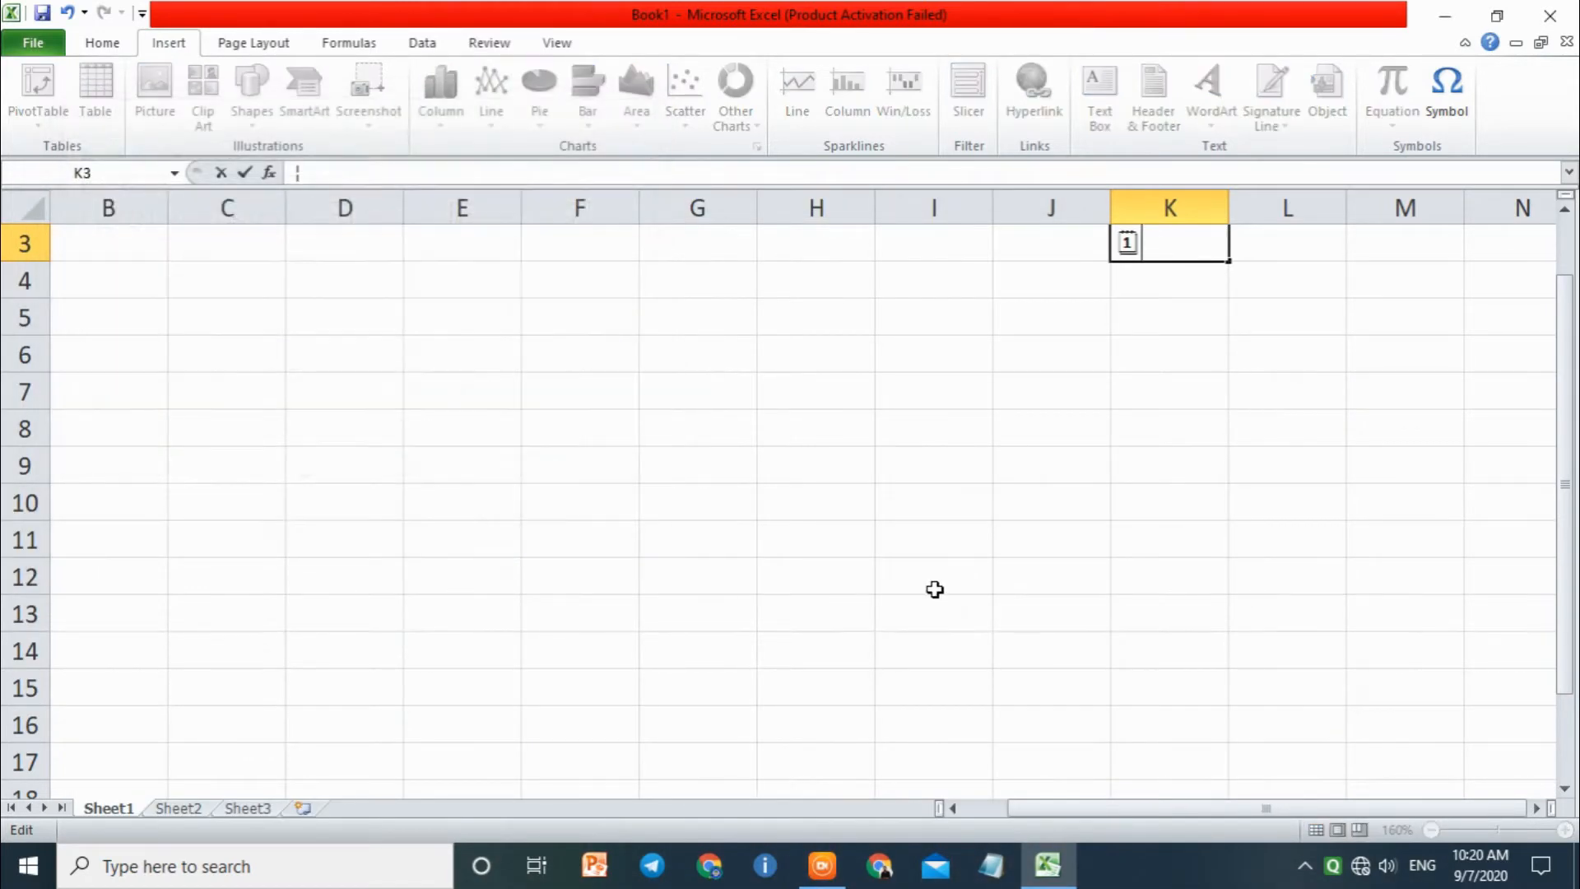
click(934, 589)
scroll(1043, 417, up, 1)
click(1169, 323)
click(1210, 380)
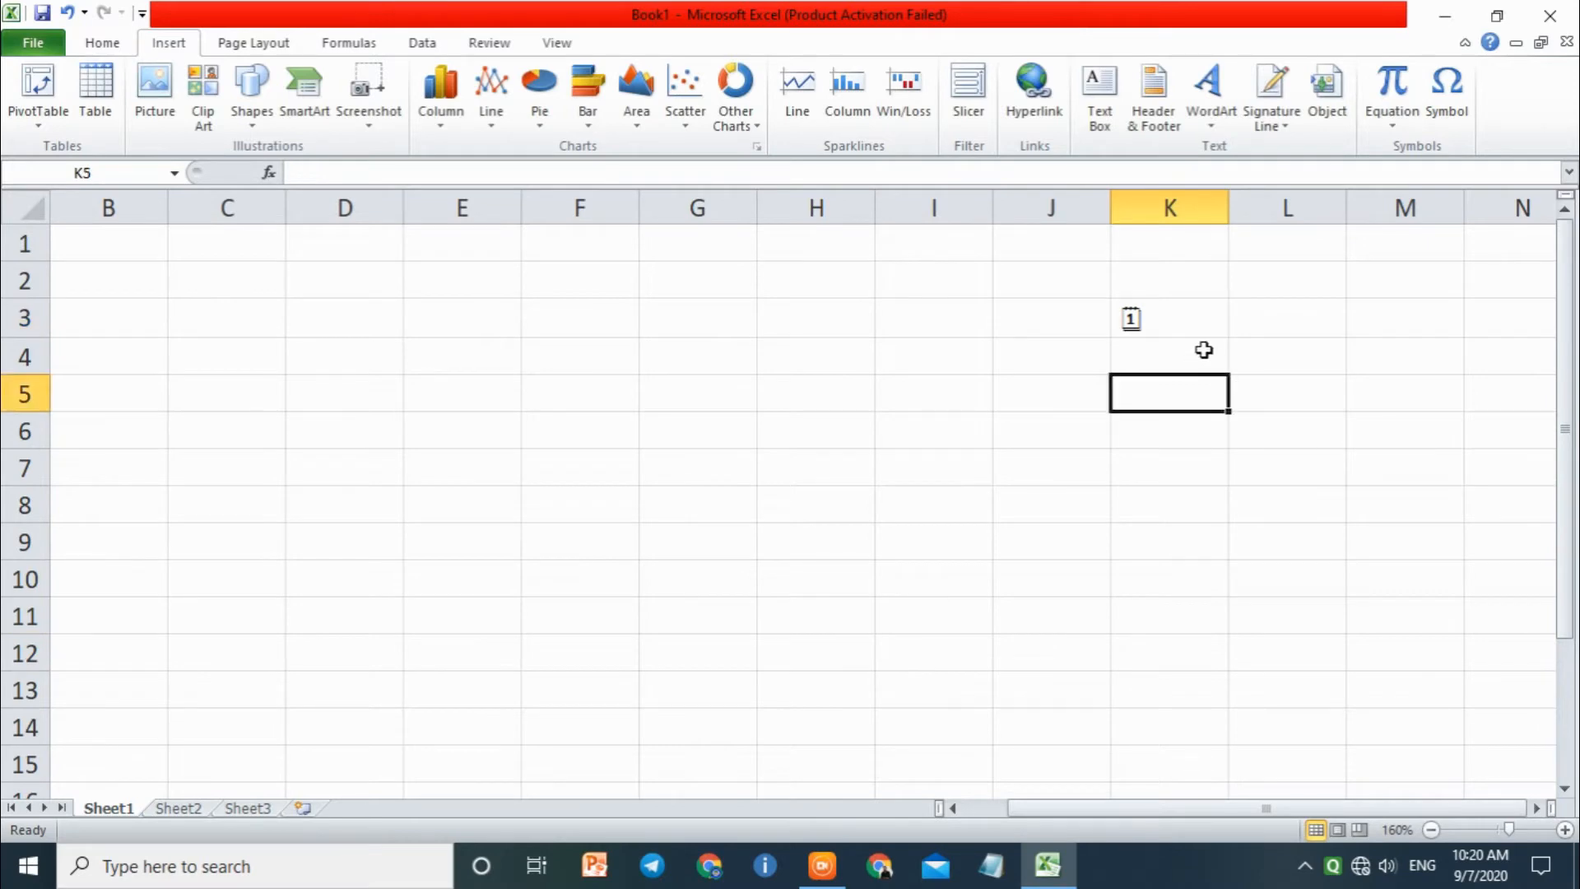
Step: Reopen the Symbol dialog for cell K3 and preview the available fonts from normal text down to Castellar
click(1185, 325)
click(1446, 82)
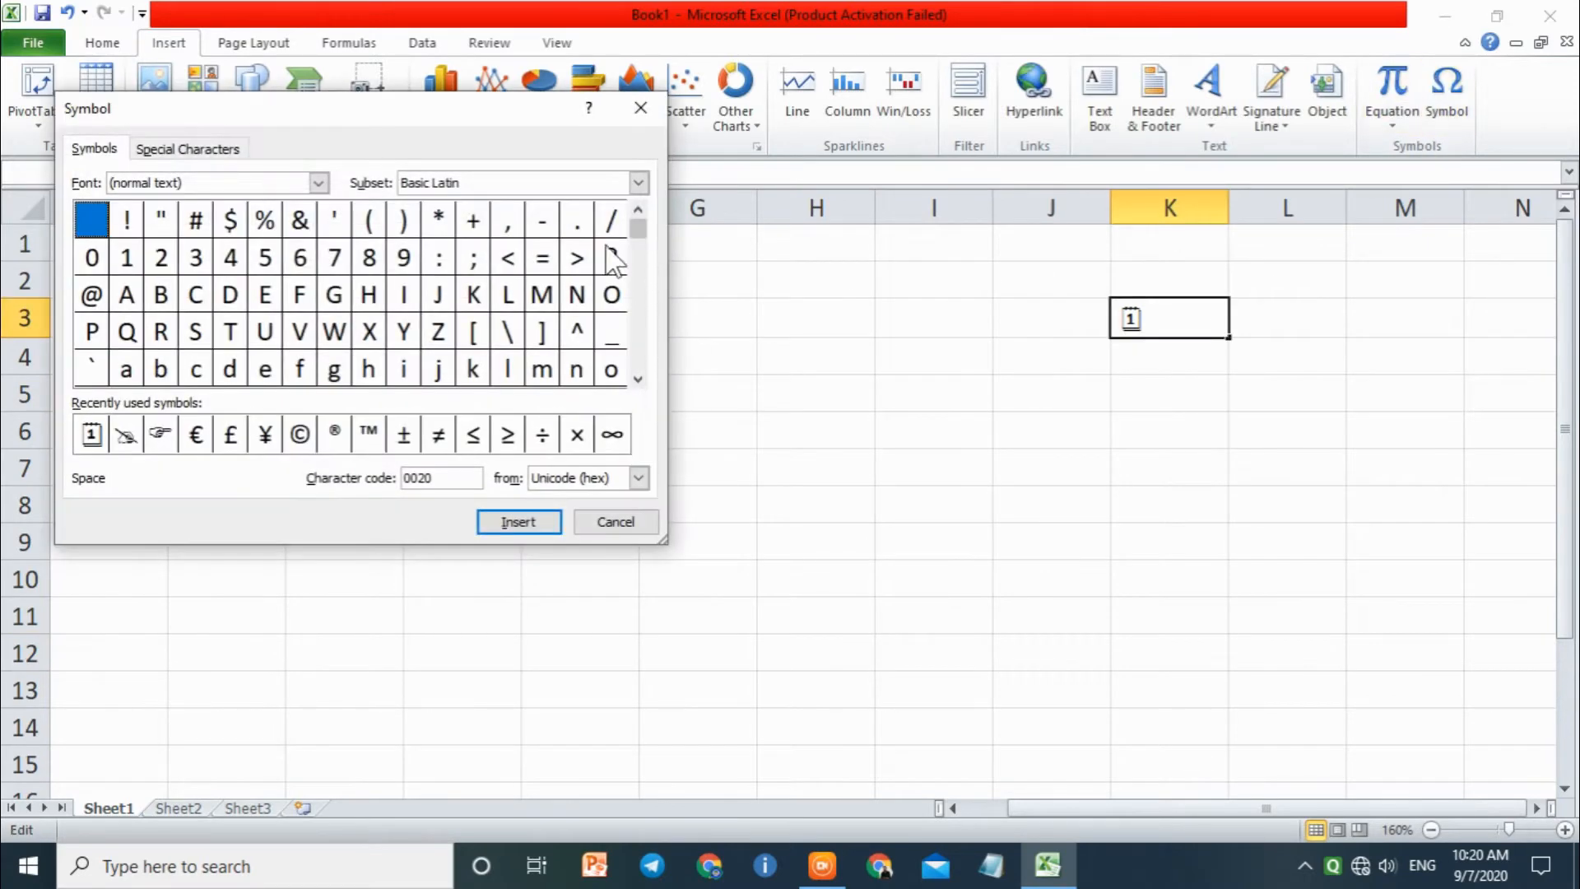
click(319, 183)
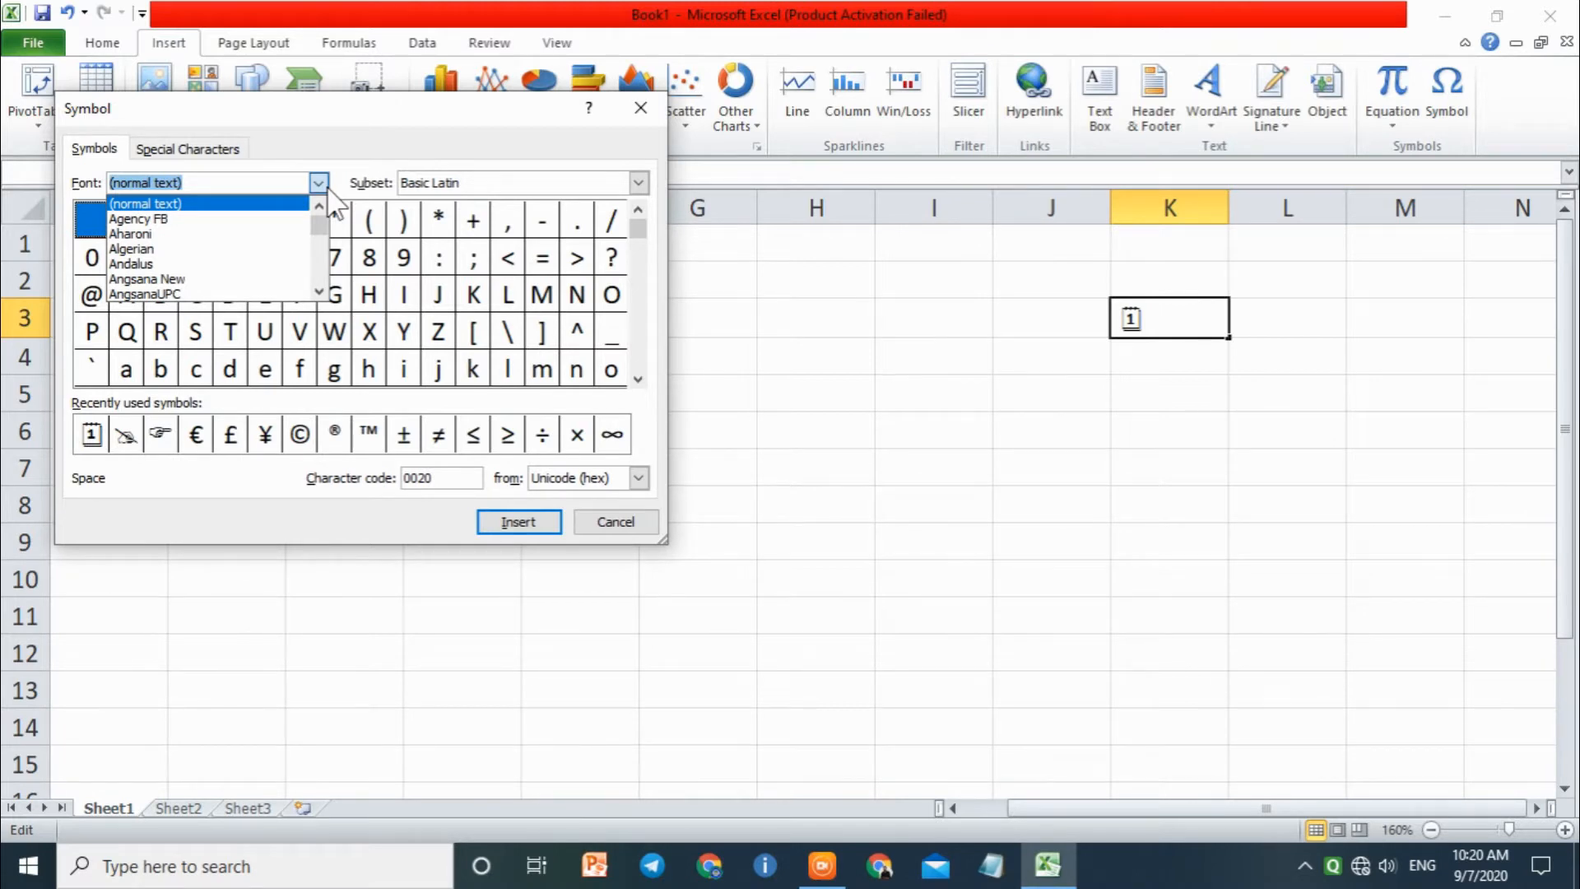
key(Down)
key(Down)
key(Down)
key(Down)
key(Down)
key(Down)
key(Down)
key(Down)
key(Down)
key(Down)
key(Down)
key(Down)
key(Down)
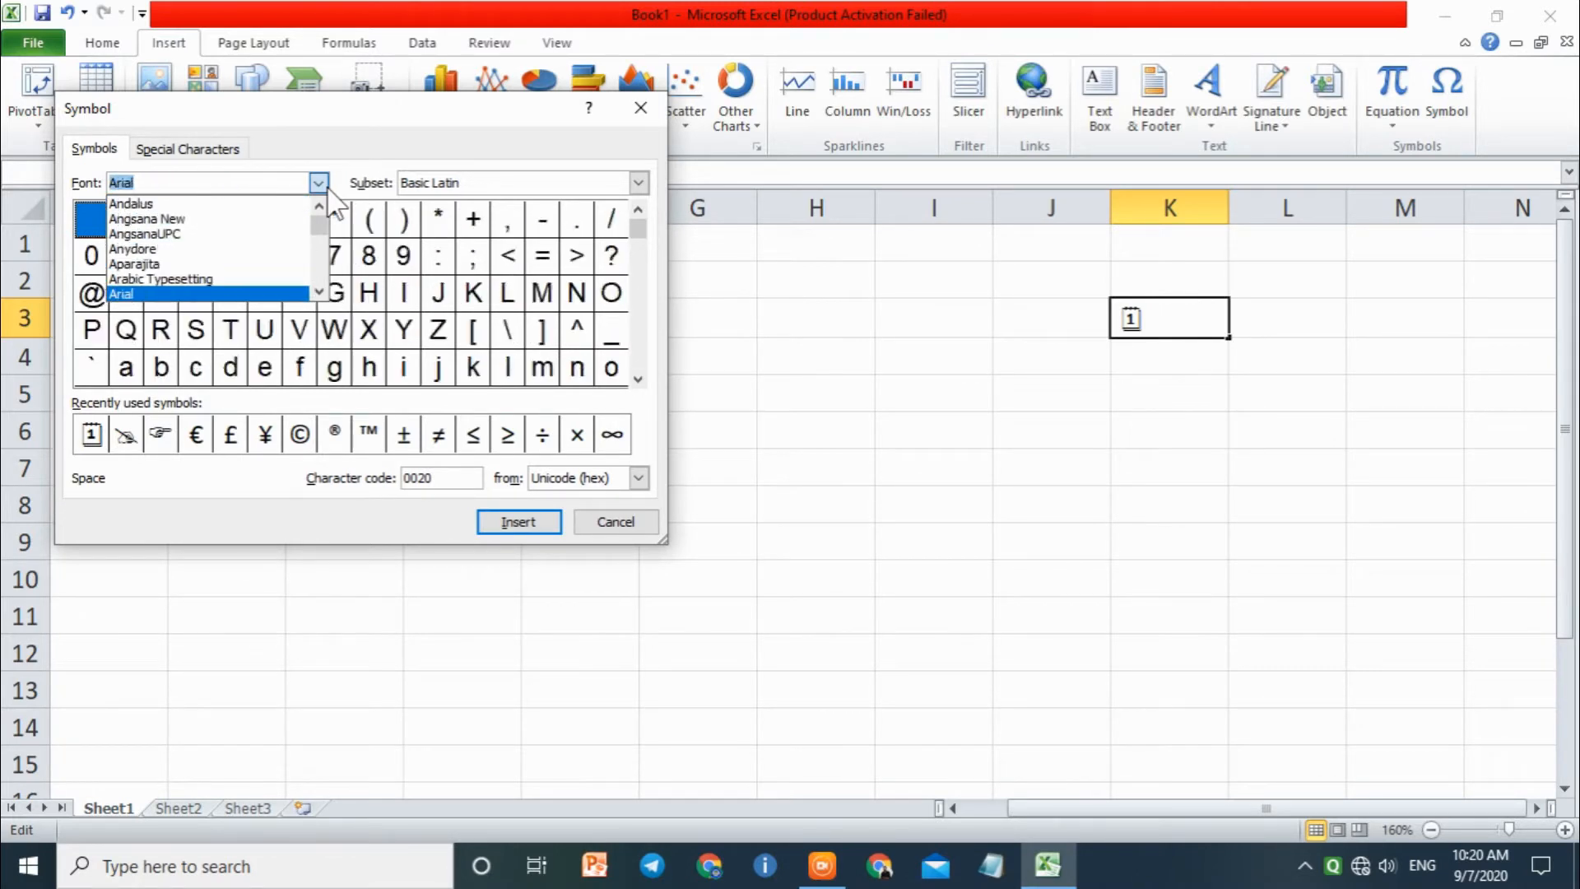
key(Down)
key(Down)
key(Down)
key(Down)
key(Down)
key(Down)
key(Down)
key(Down)
key(Down)
key(Down)
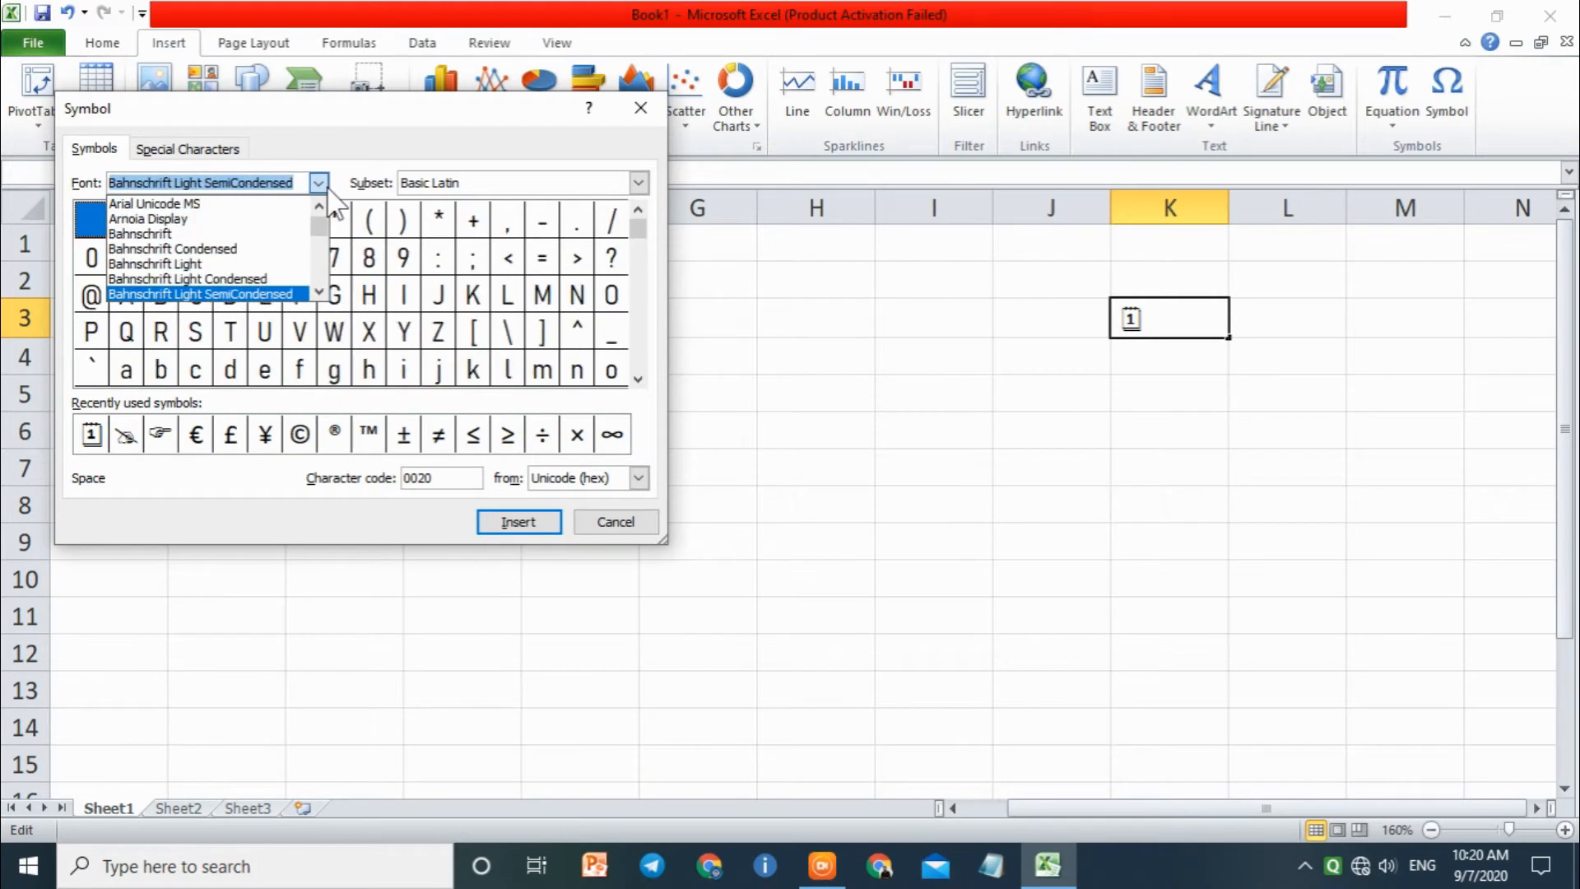
key(Down)
key(Down)
key(Down)
key(Down)
key(Down)
key(Down)
key(Down)
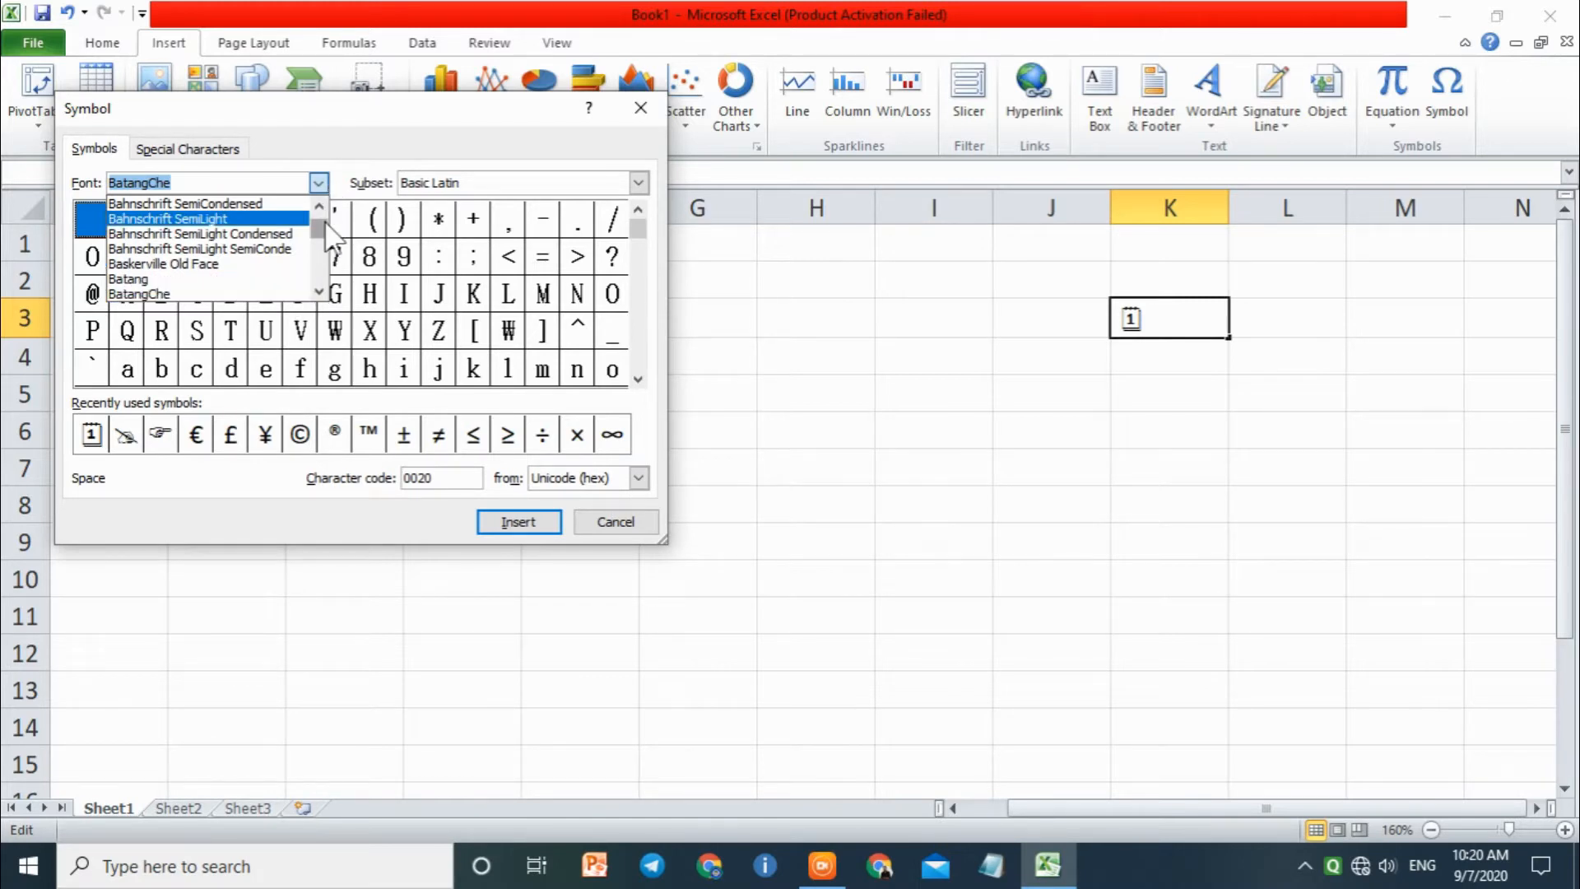
mouse_move(319, 226)
mouse_down()
mouse_move(328, 274)
mouse_move(321, 230)
mouse_up()
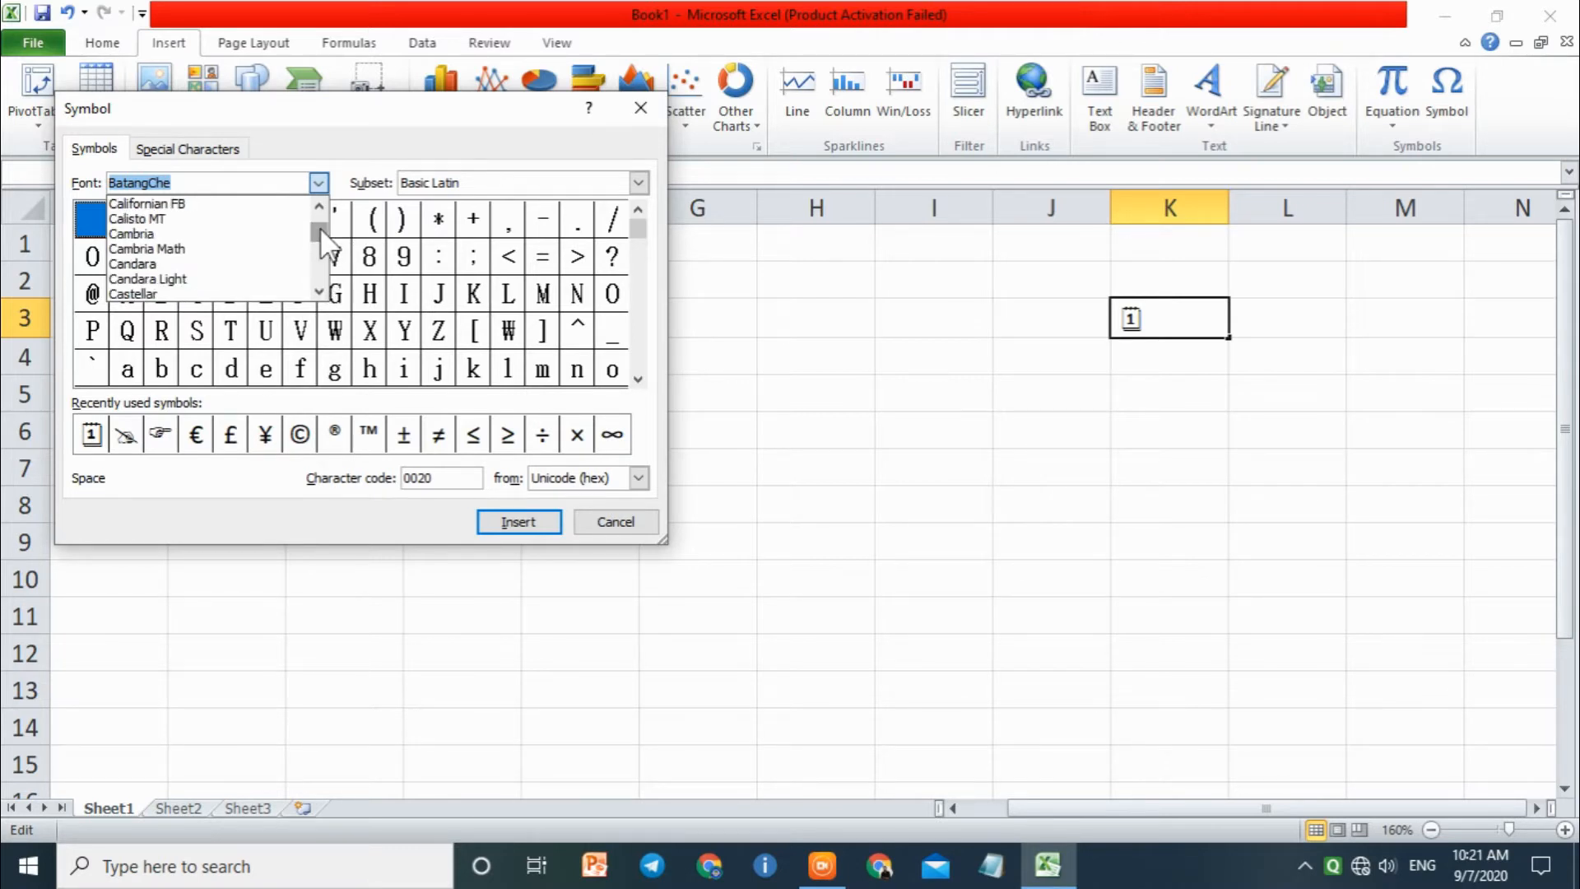
key(Down)
key(Down)
key(Down)
key(Down)
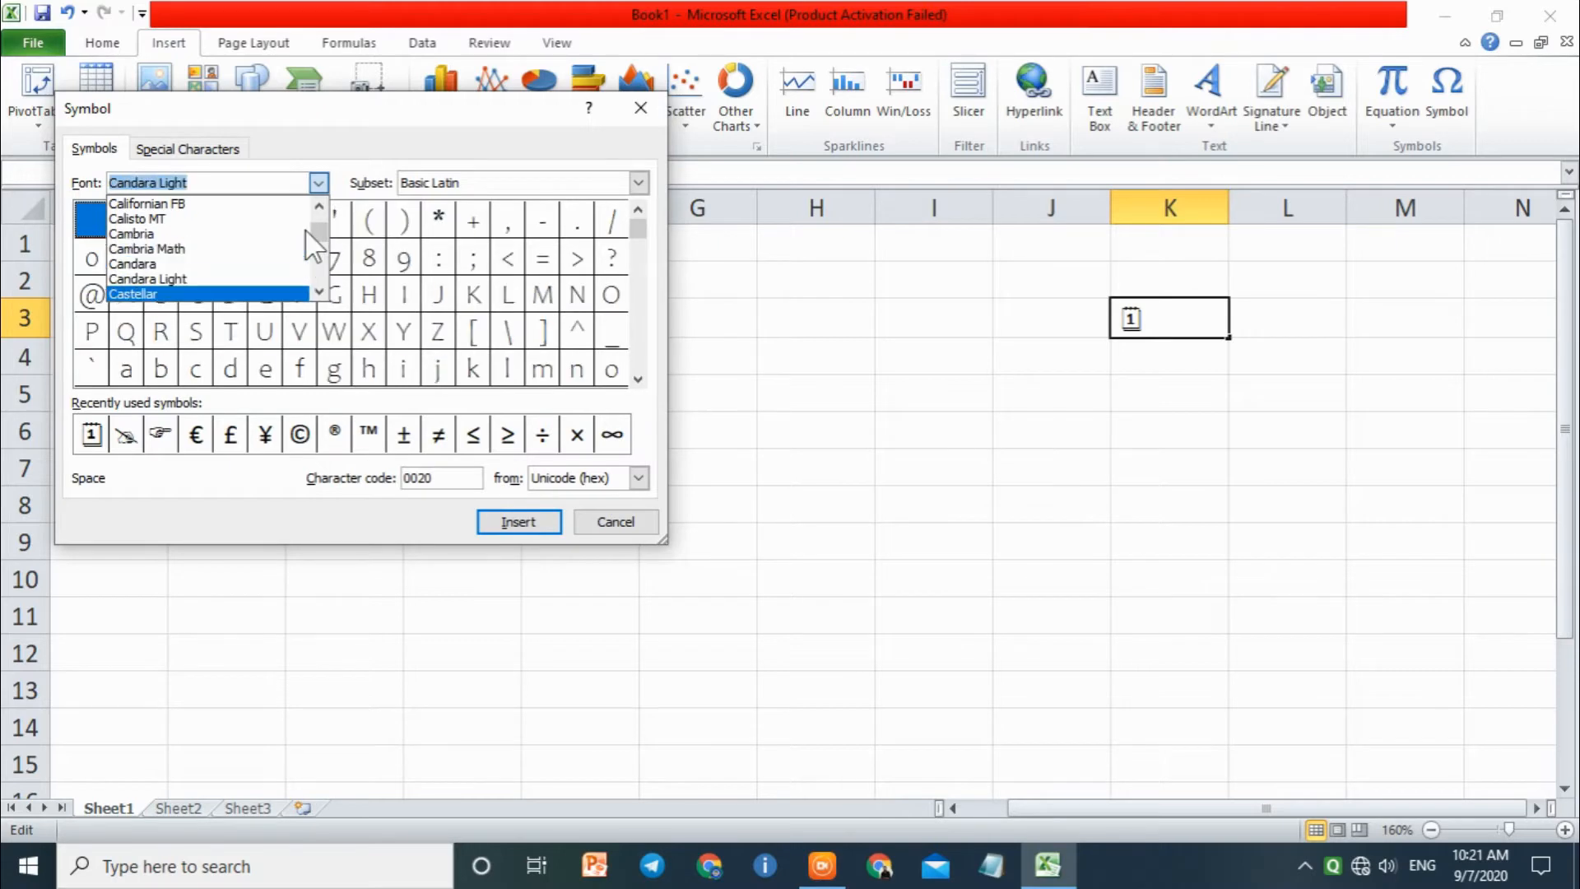
click(441, 112)
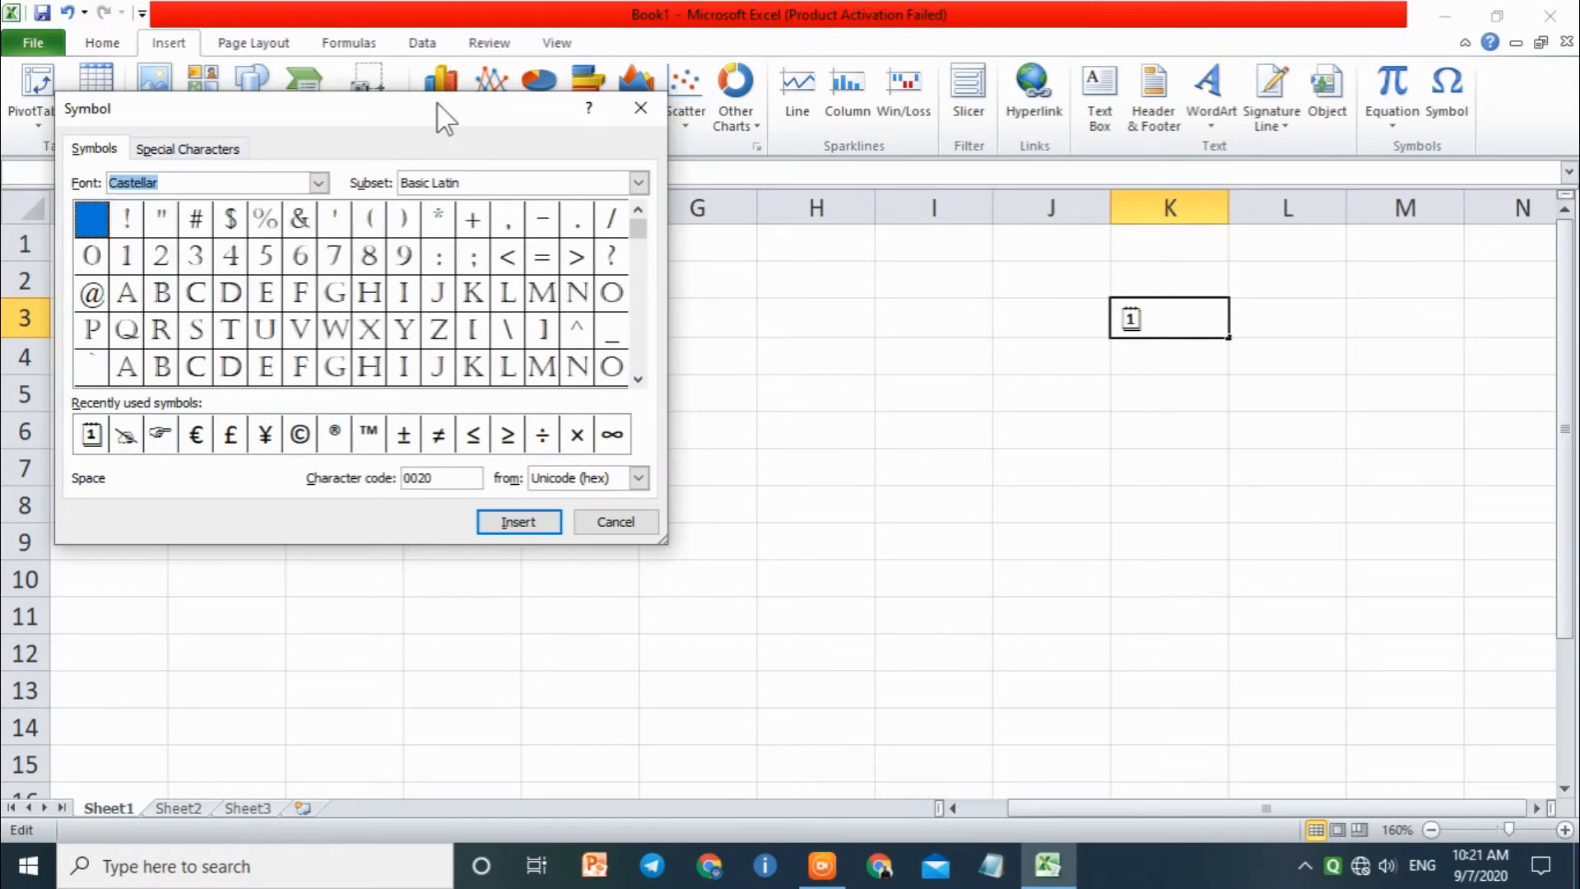
Step: Examine the list of special characters, including Nonbreaking Hyphen, Em Space, Nonbreaking Space, Em Dash, Optional Hyphen and Section
drag(441, 112, 802, 173)
click(584, 209)
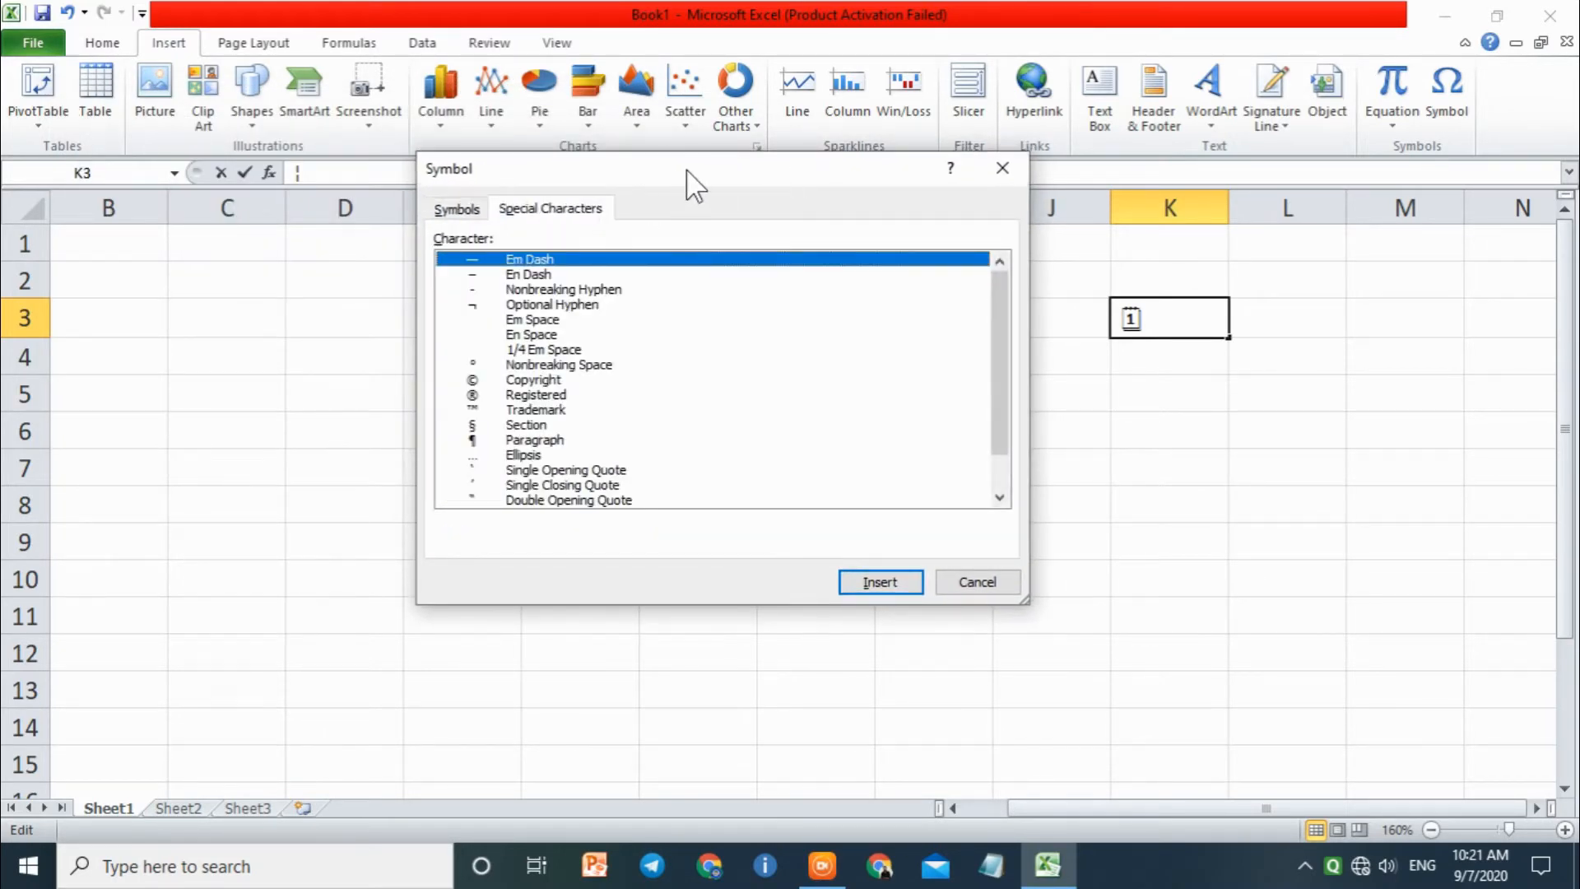
click(539, 290)
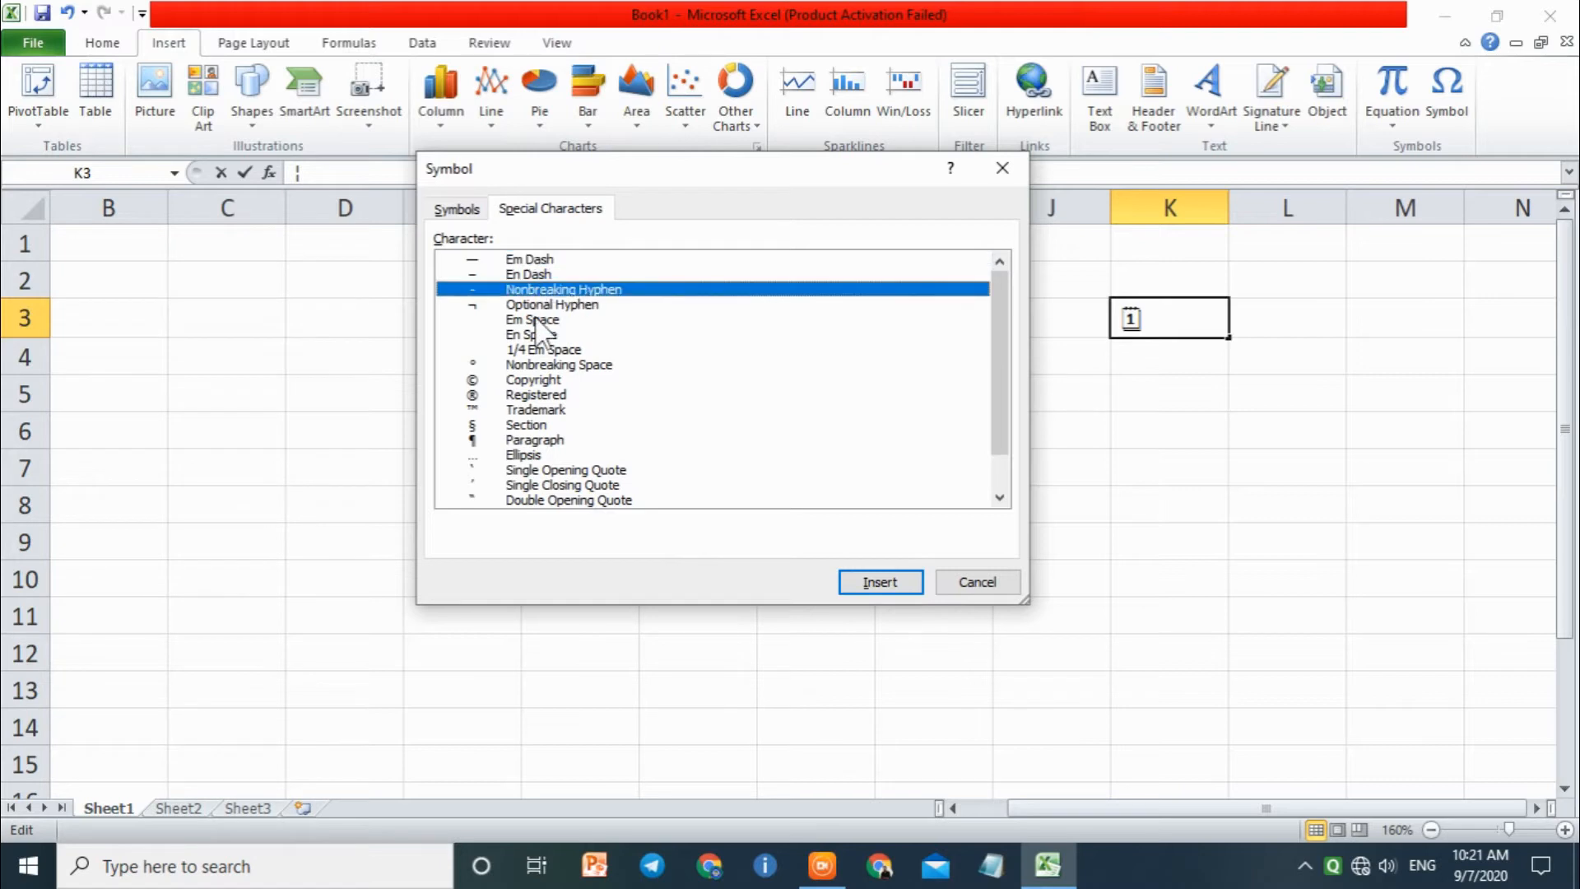
click(539, 320)
click(547, 365)
scroll(556, 387, down, 1)
scroll(563, 407, up, 1)
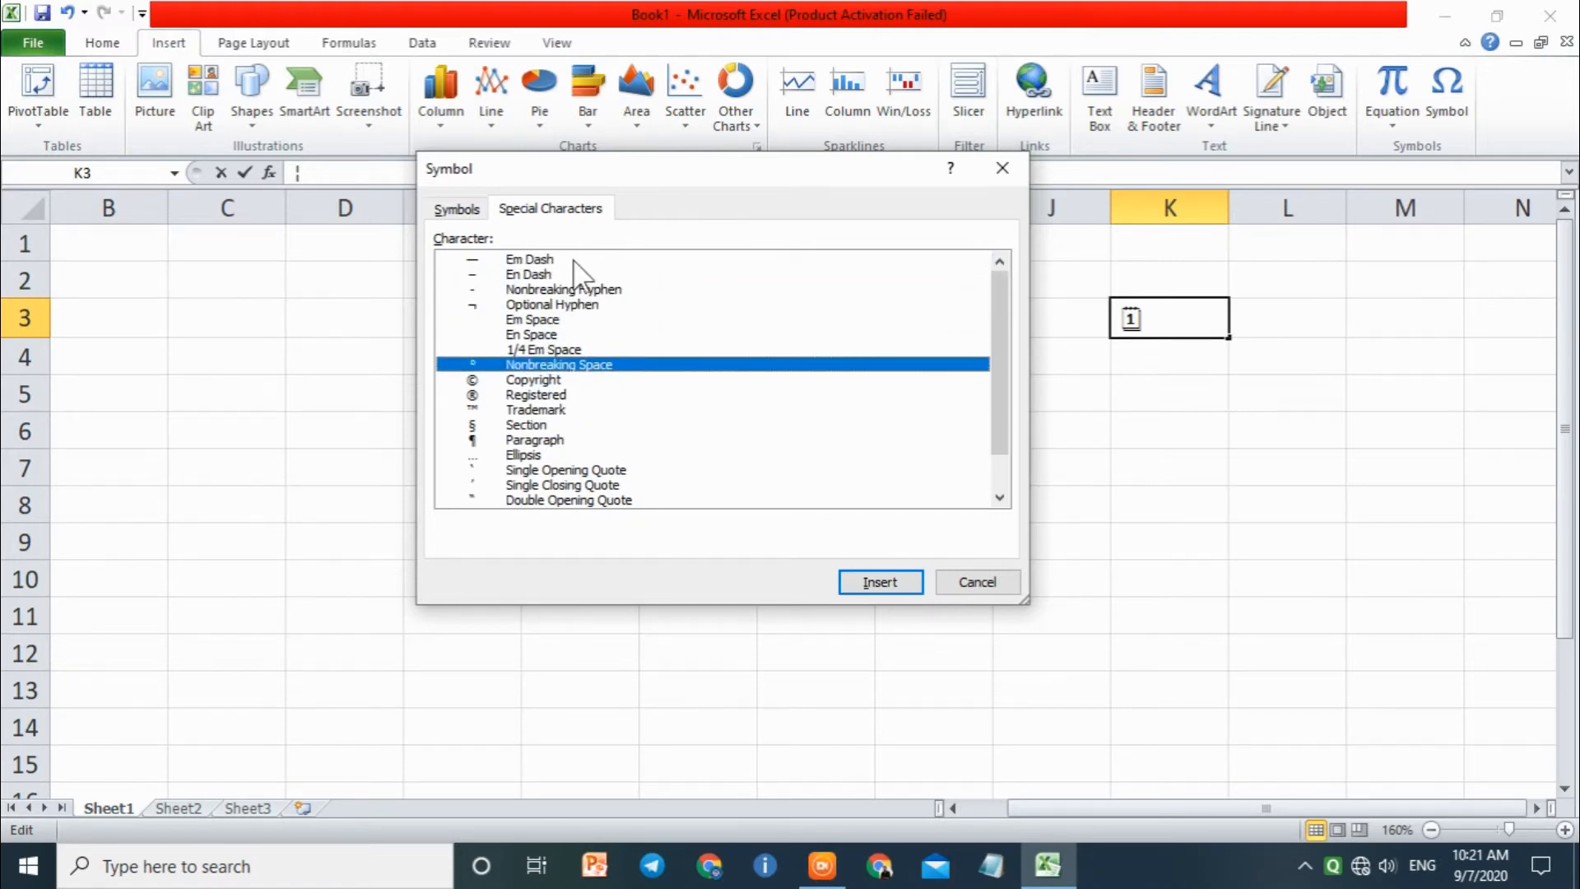
click(559, 260)
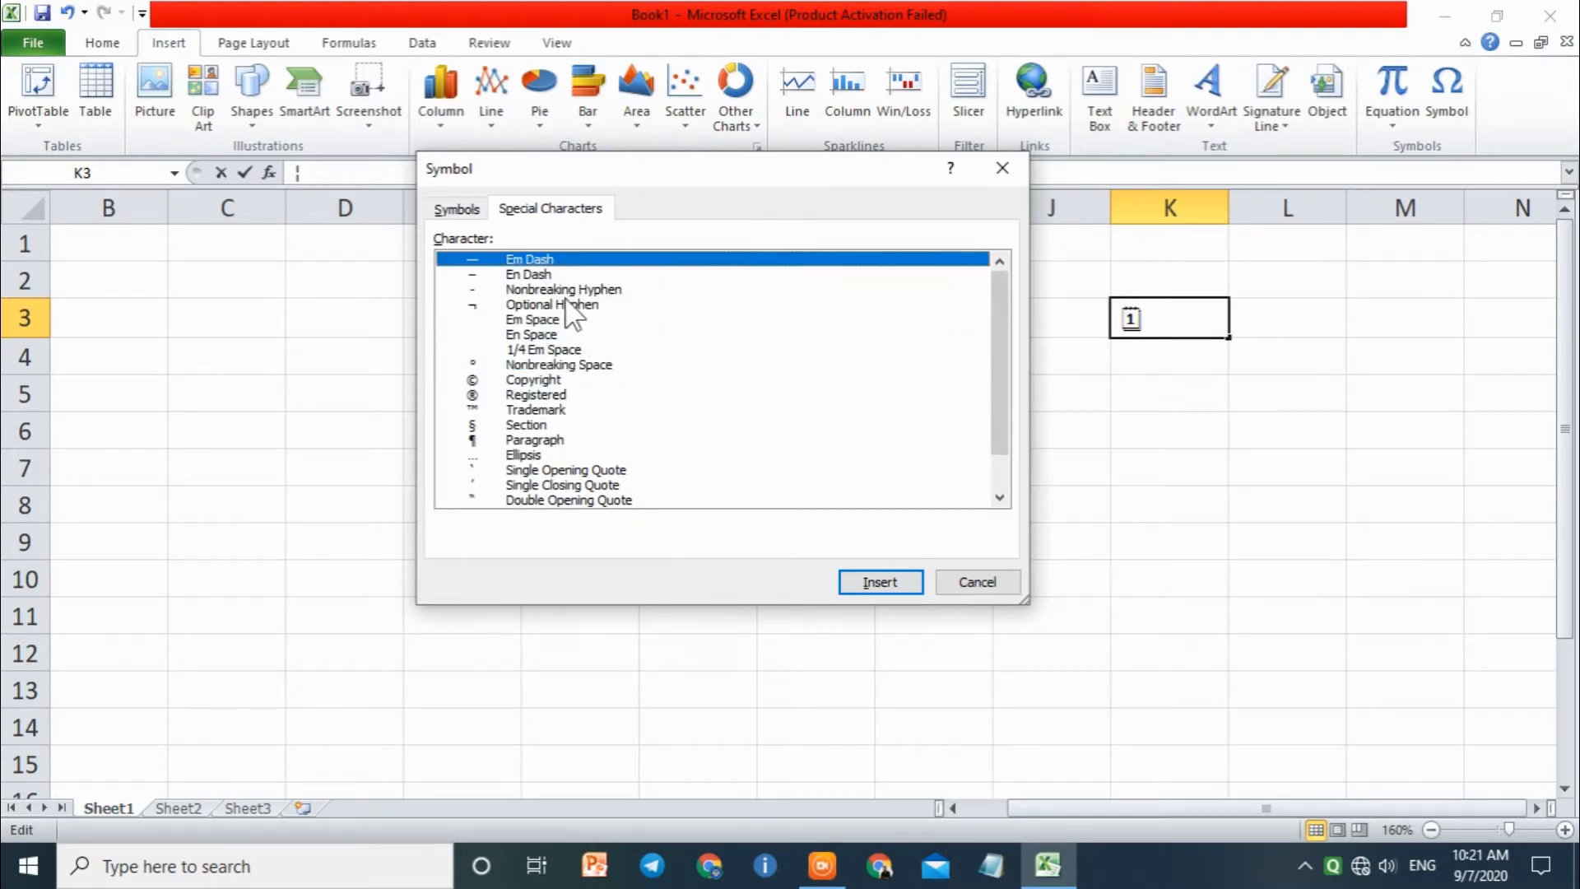
click(563, 304)
click(613, 425)
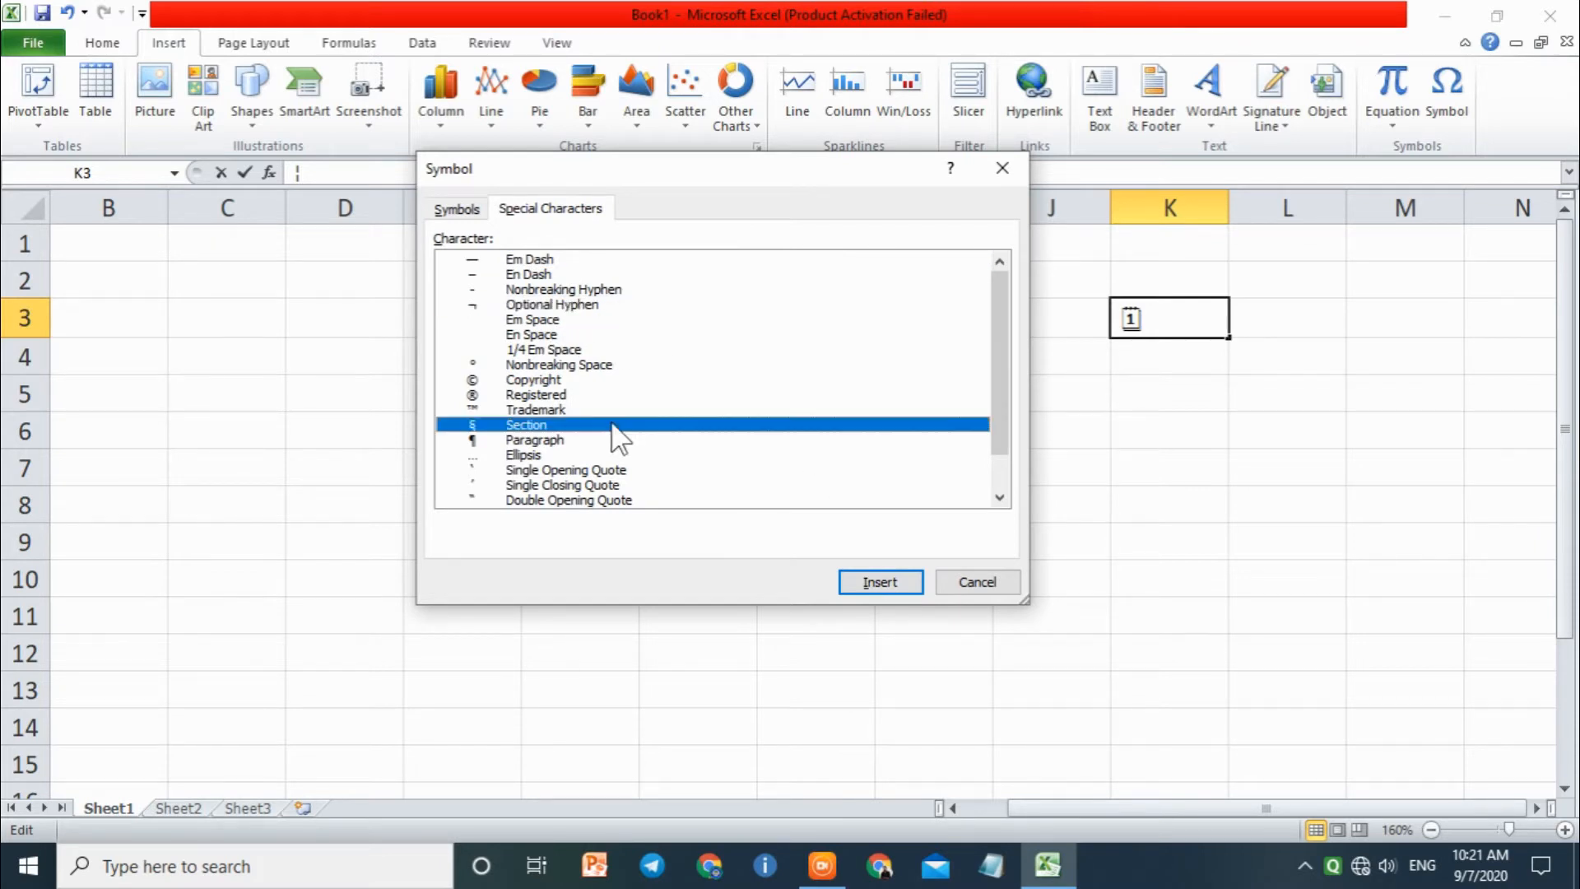
Step: Insert the Section sign (§) after the symbol in cell K3, close the dialog and commit the entry
click(906, 584)
click(975, 583)
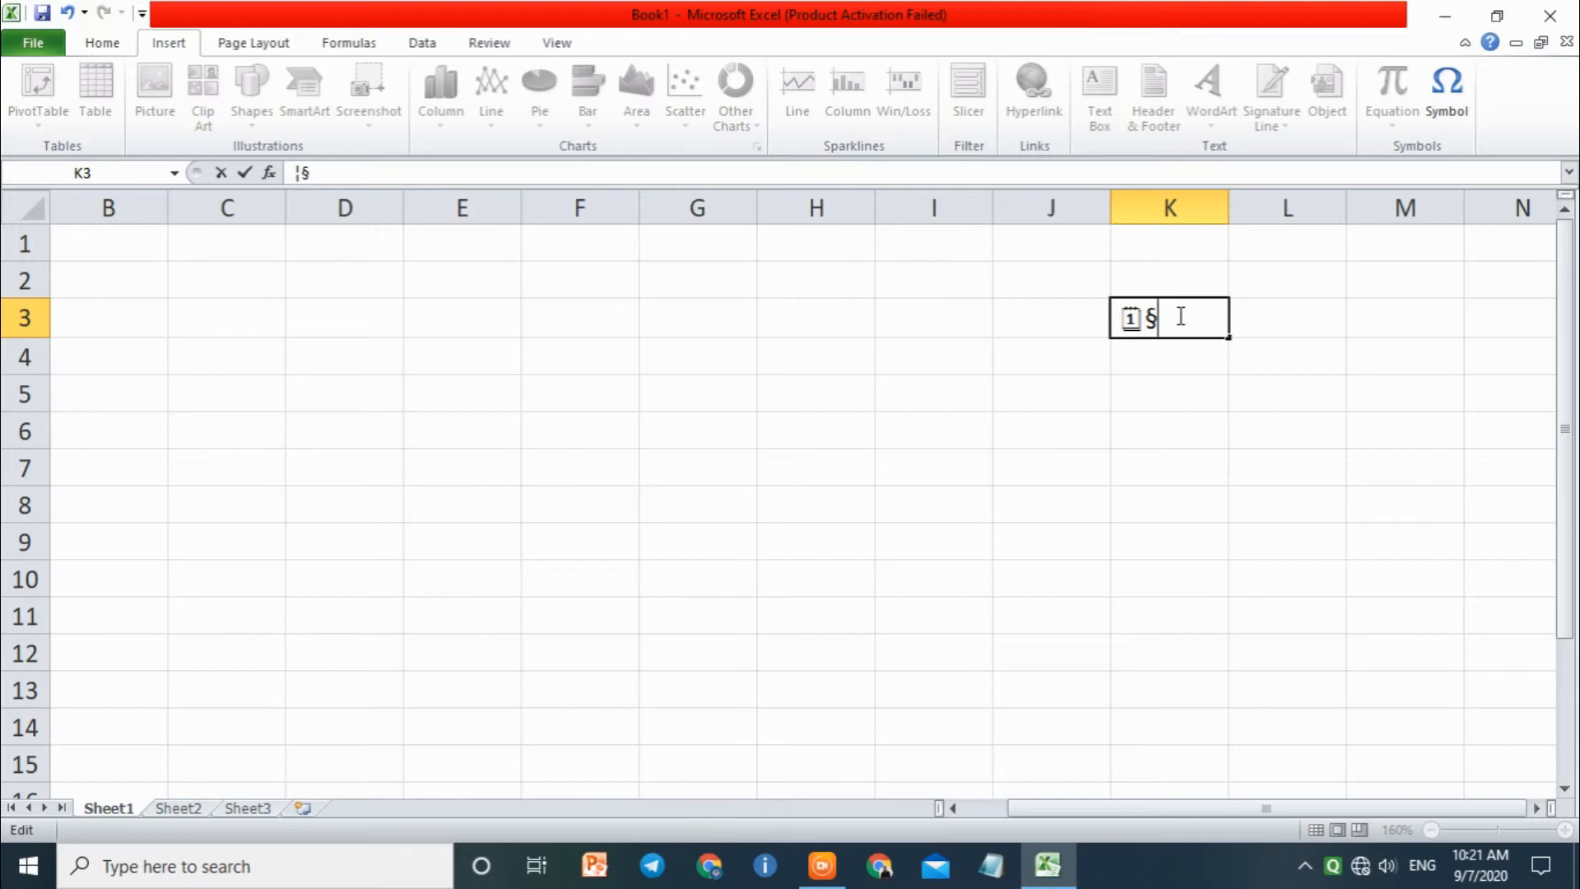
click(1058, 317)
drag(1122, 318, 1202, 356)
click(1195, 352)
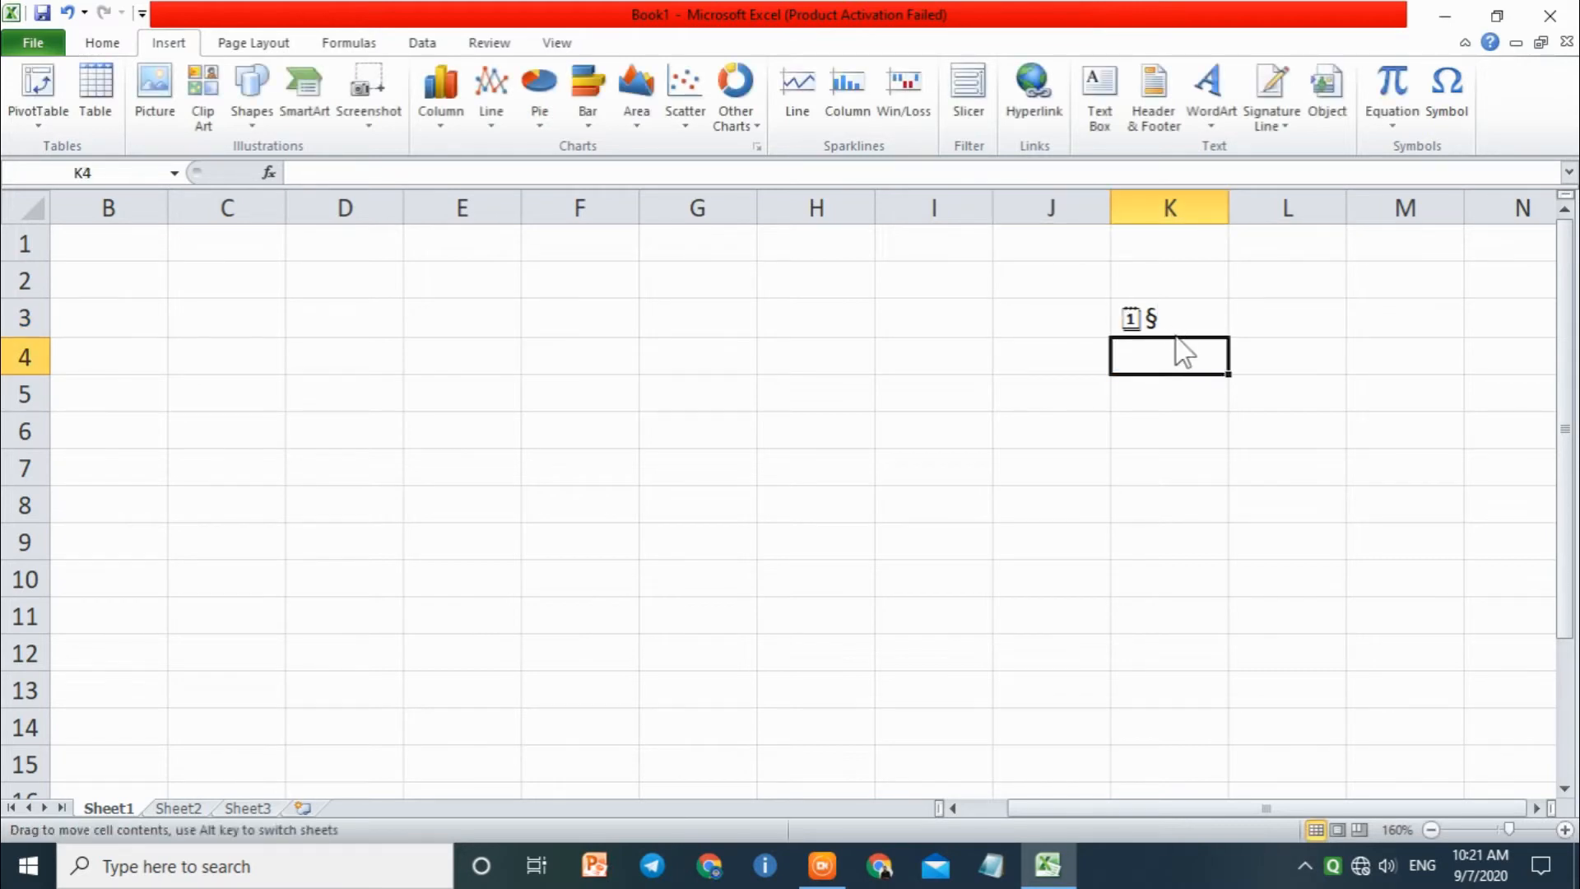
Step: Delete the contents of cell K3 and select cell L5
click(1162, 314)
key(Delete)
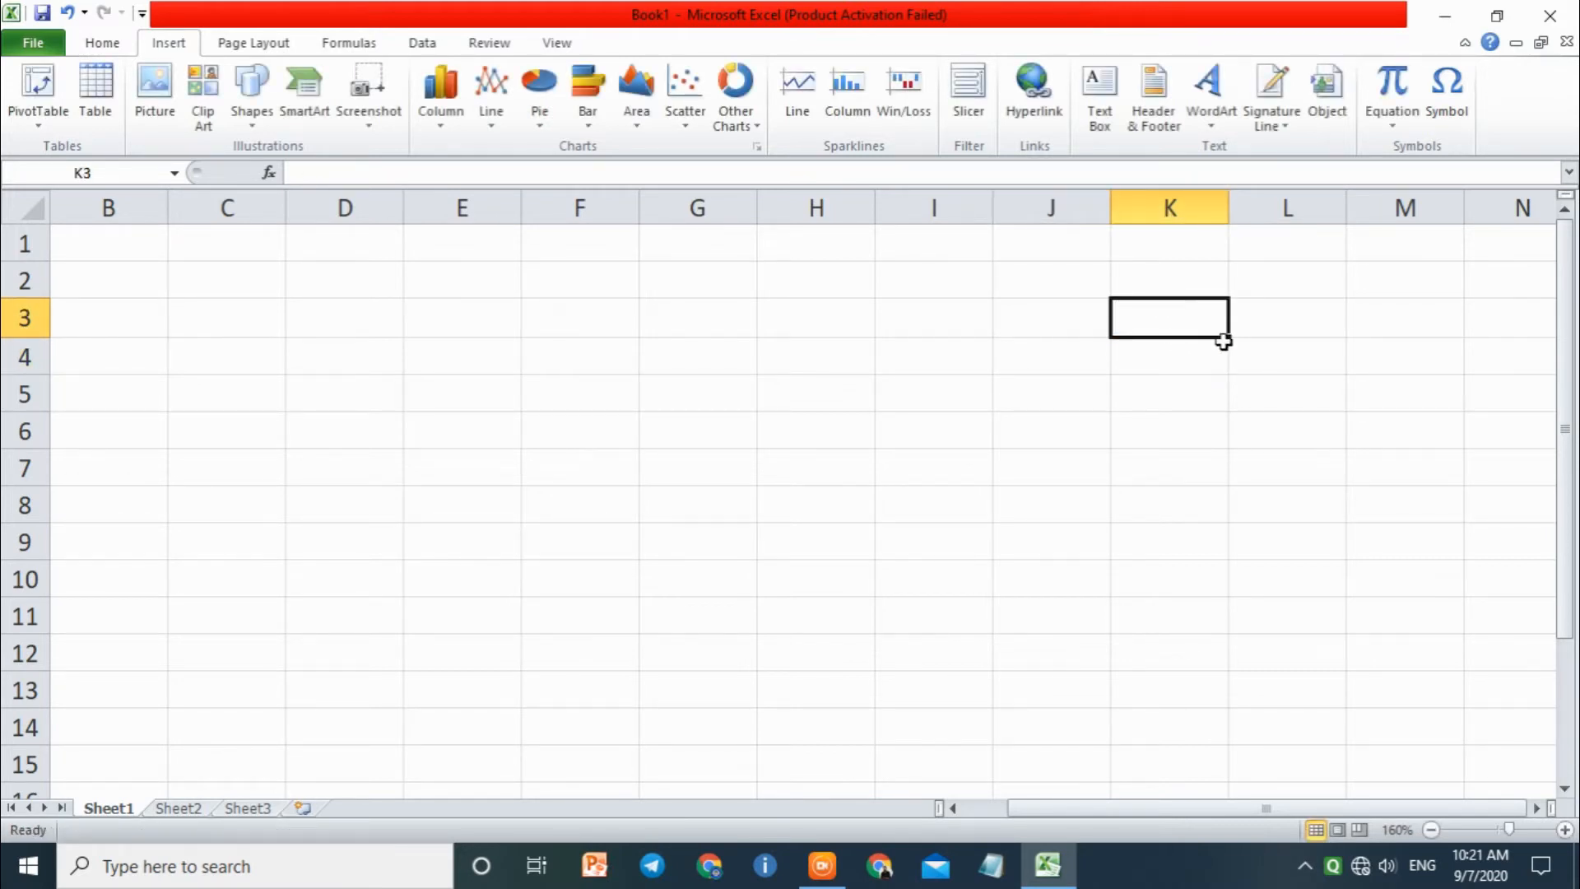
click(1254, 378)
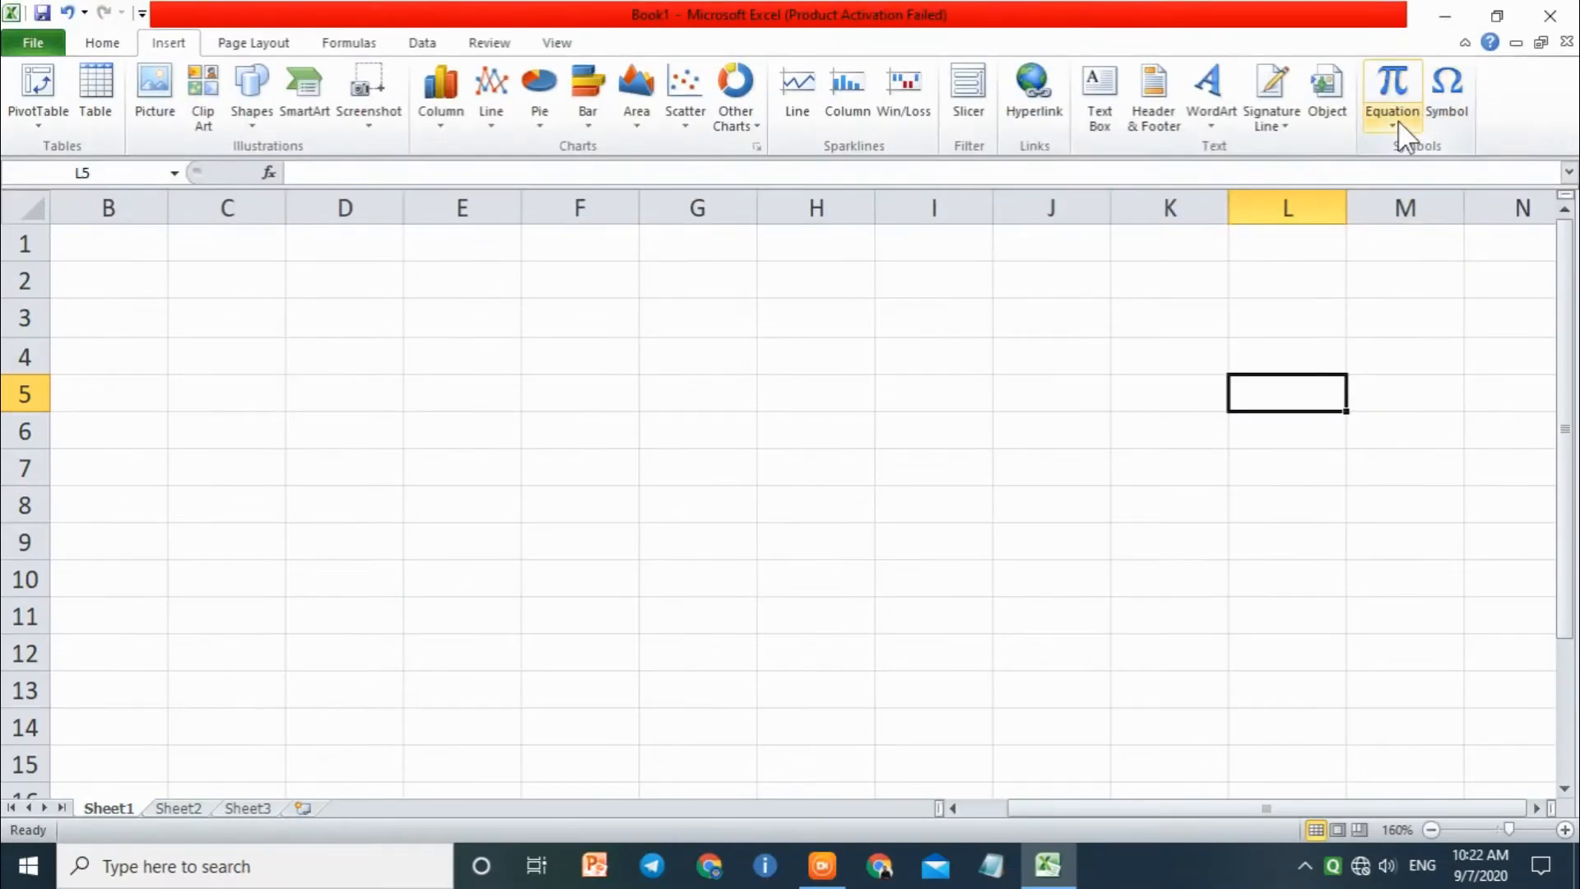
Step: Insert the built-in Fourier Series equation, widen its box to fit on one line and move it to rows 4–6 starting in column D
click(1220, 247)
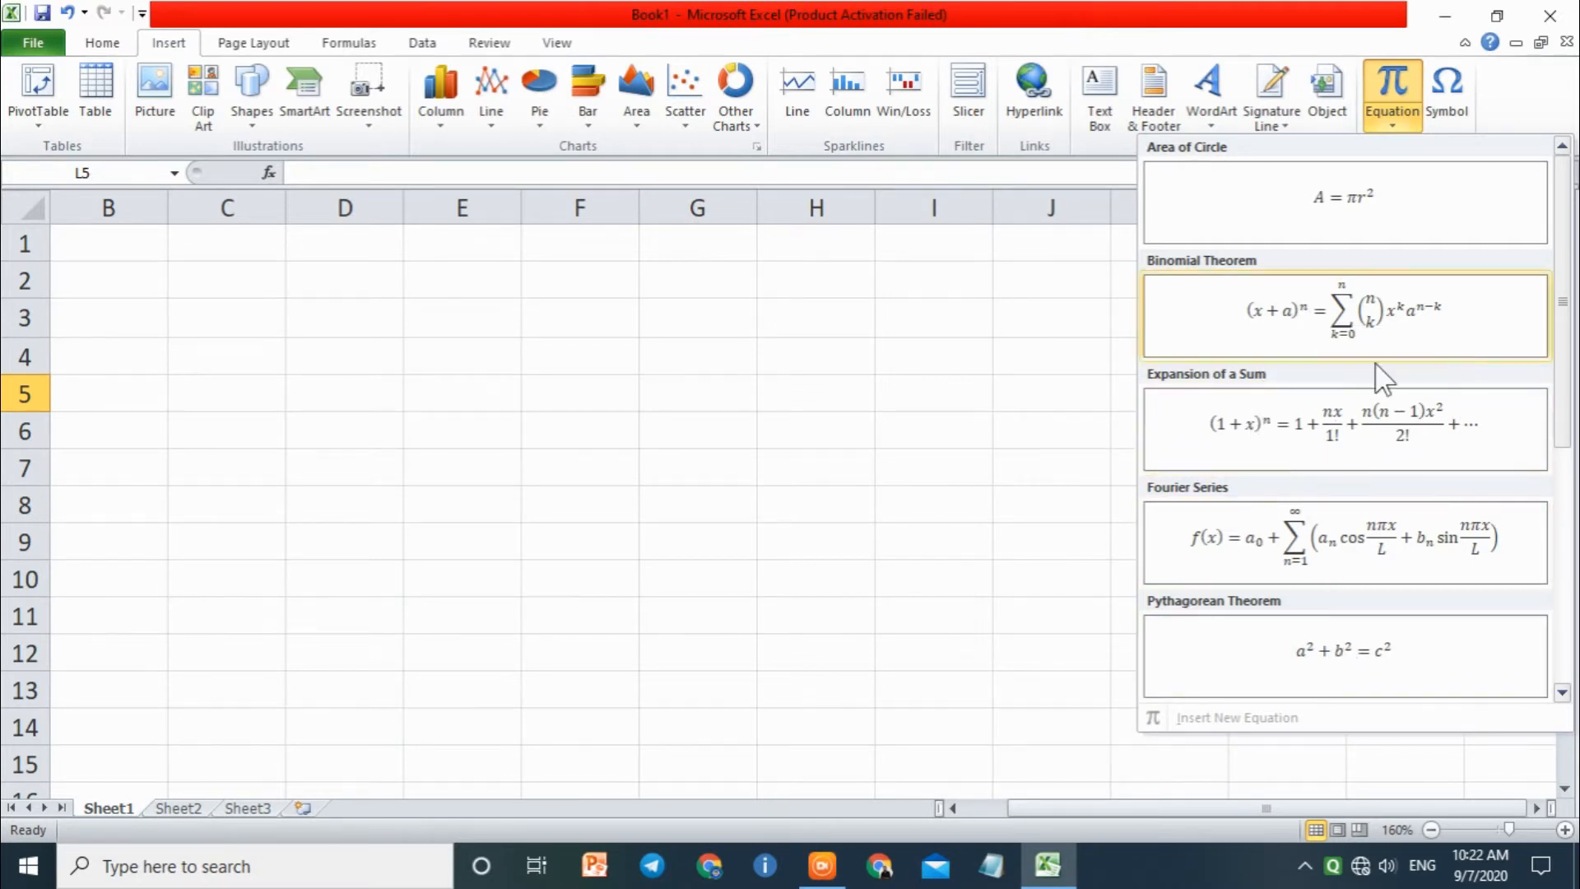
click(1431, 535)
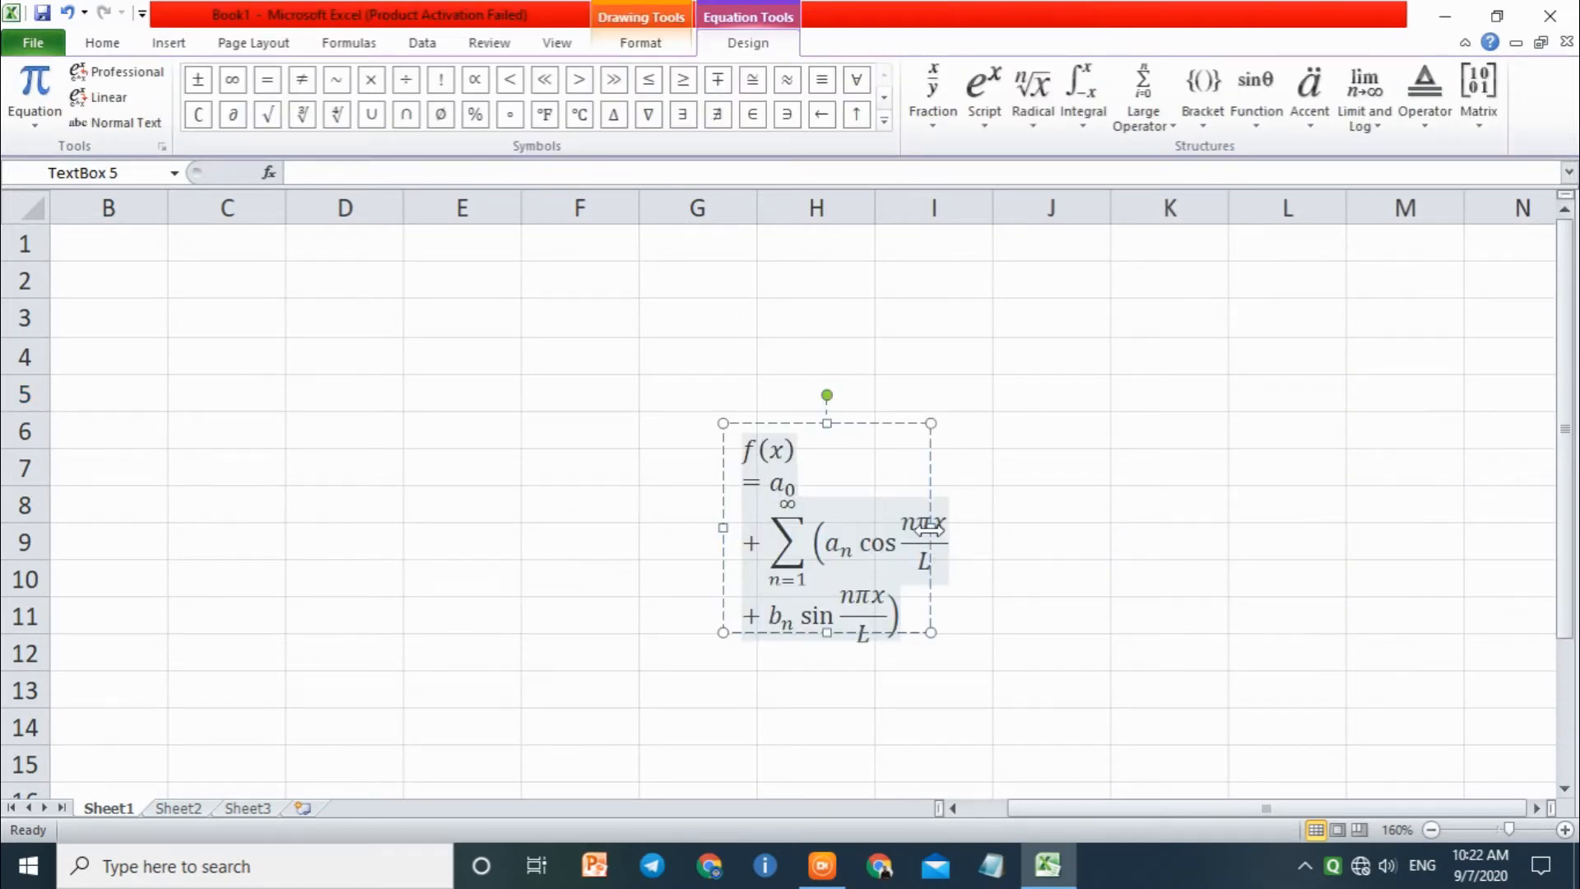
drag(941, 542, 1280, 531)
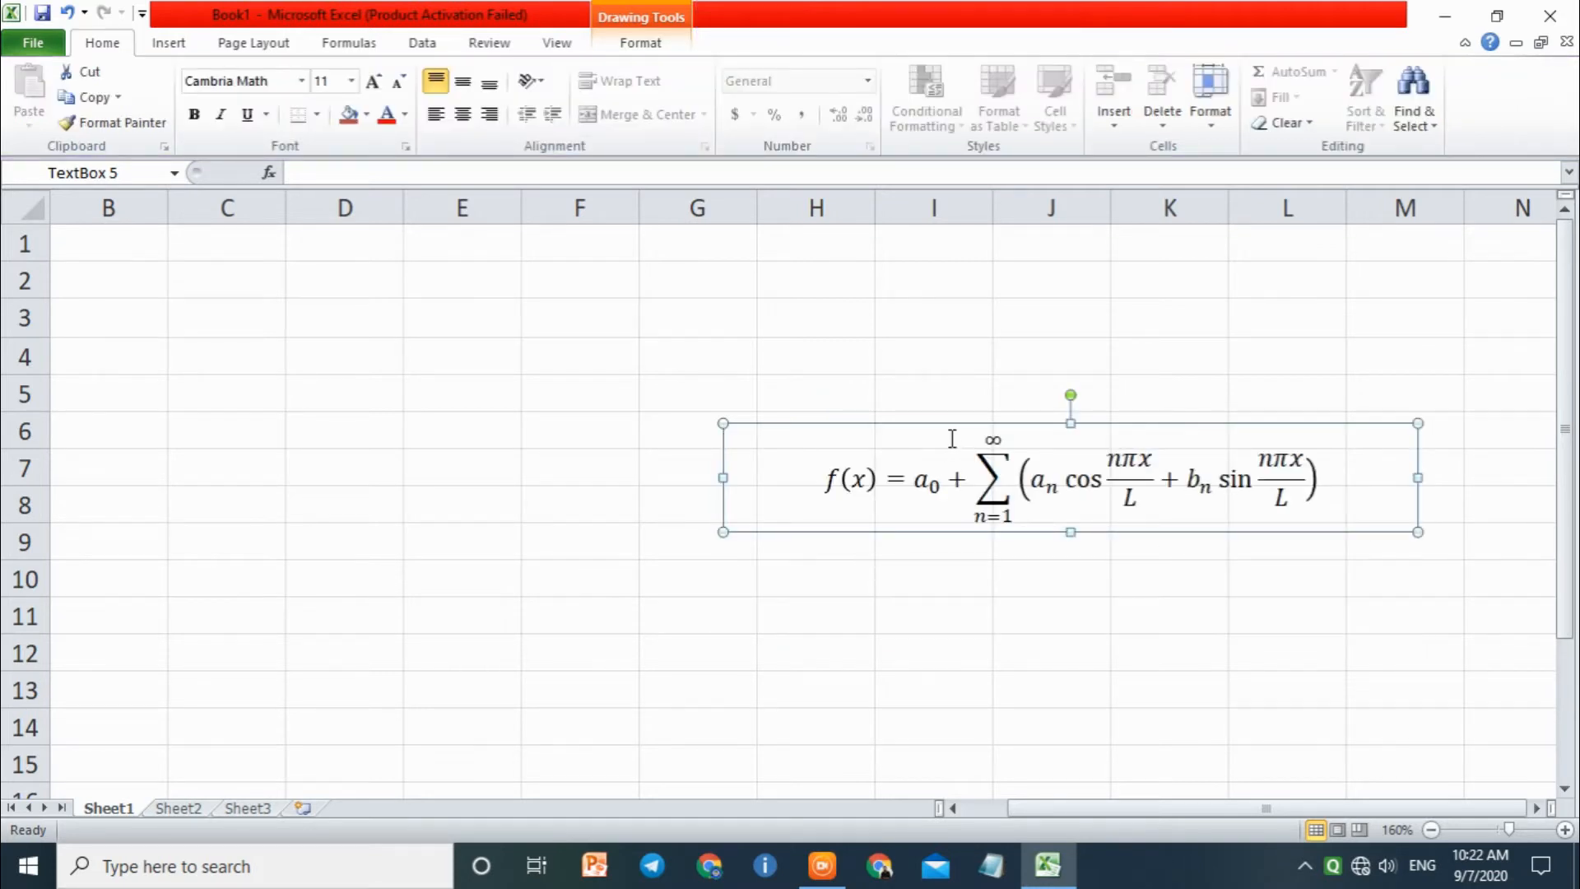
drag(945, 423, 567, 346)
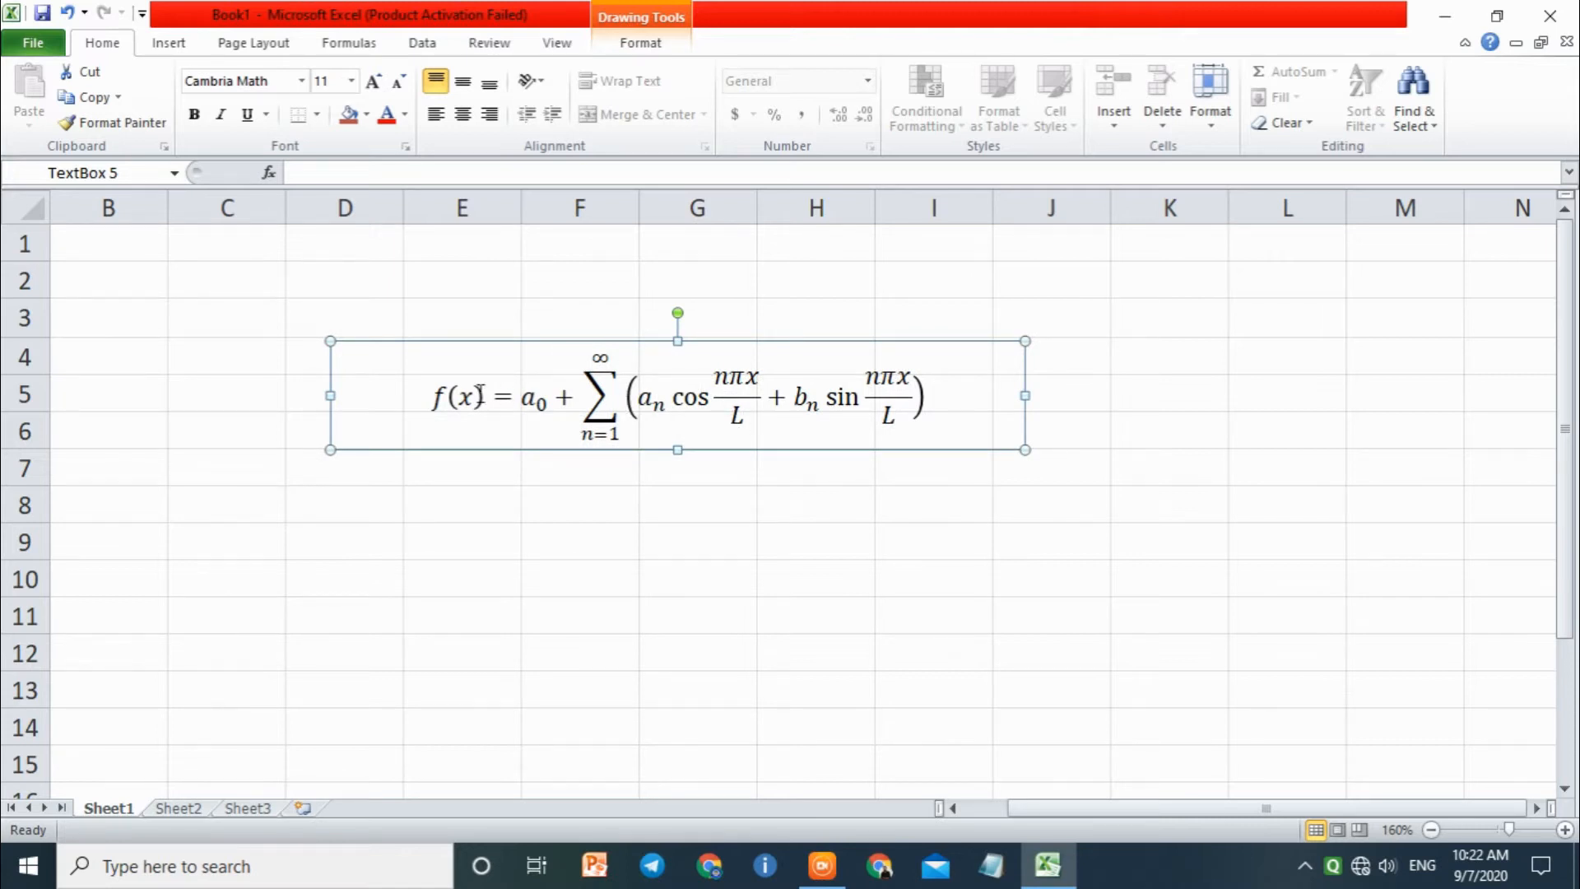
Step: In the Fourier equation, set the subscript of the first a term to 2 and the summation's upper limit to 2
click(546, 401)
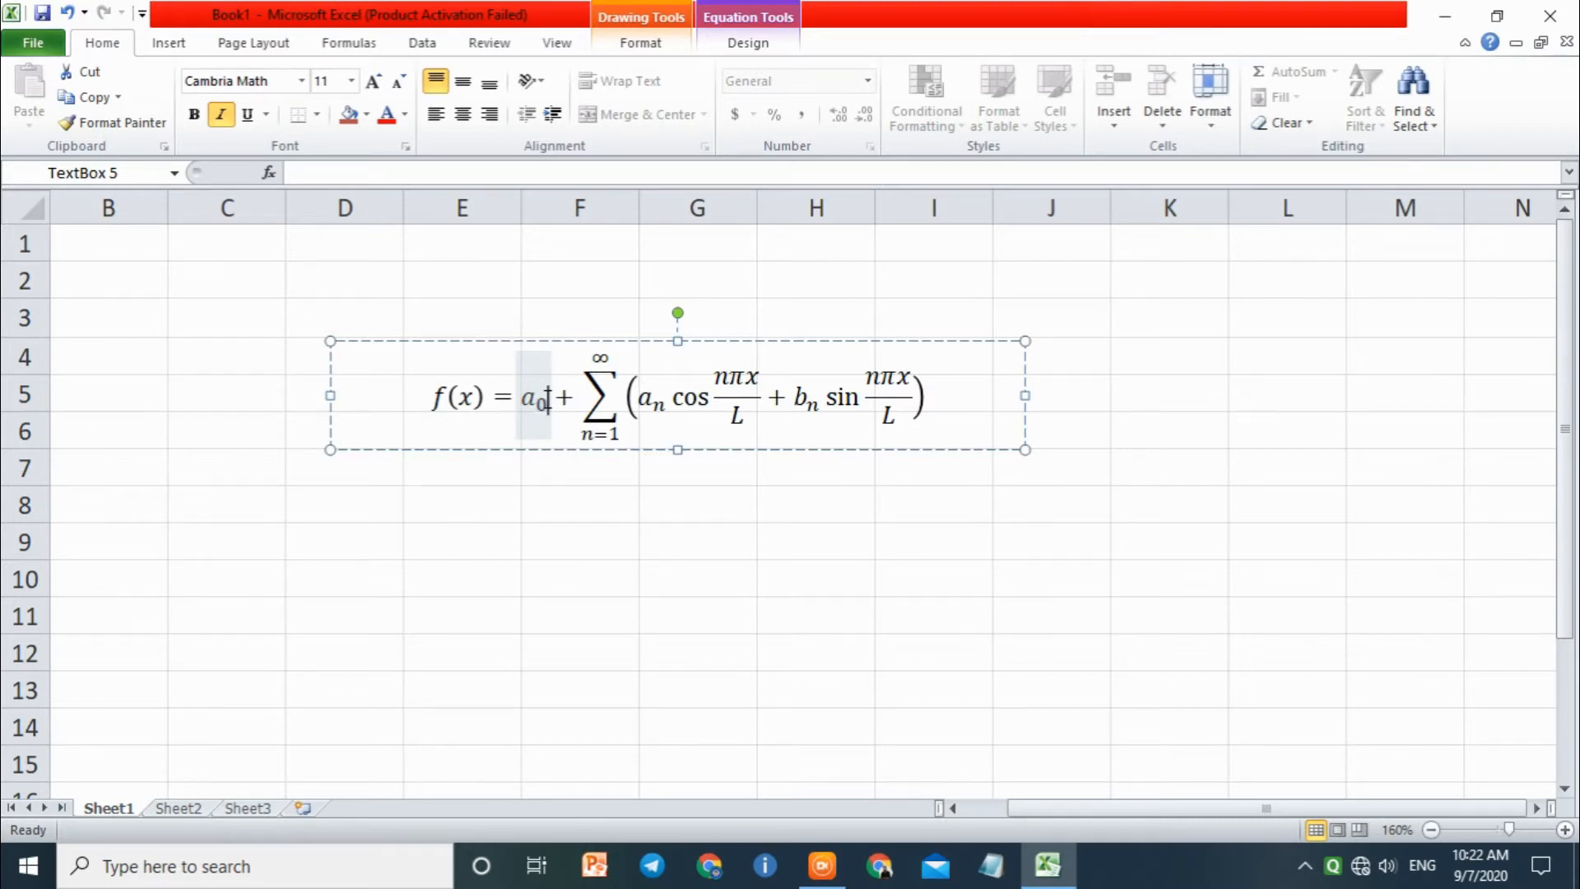
key(BackSpace)
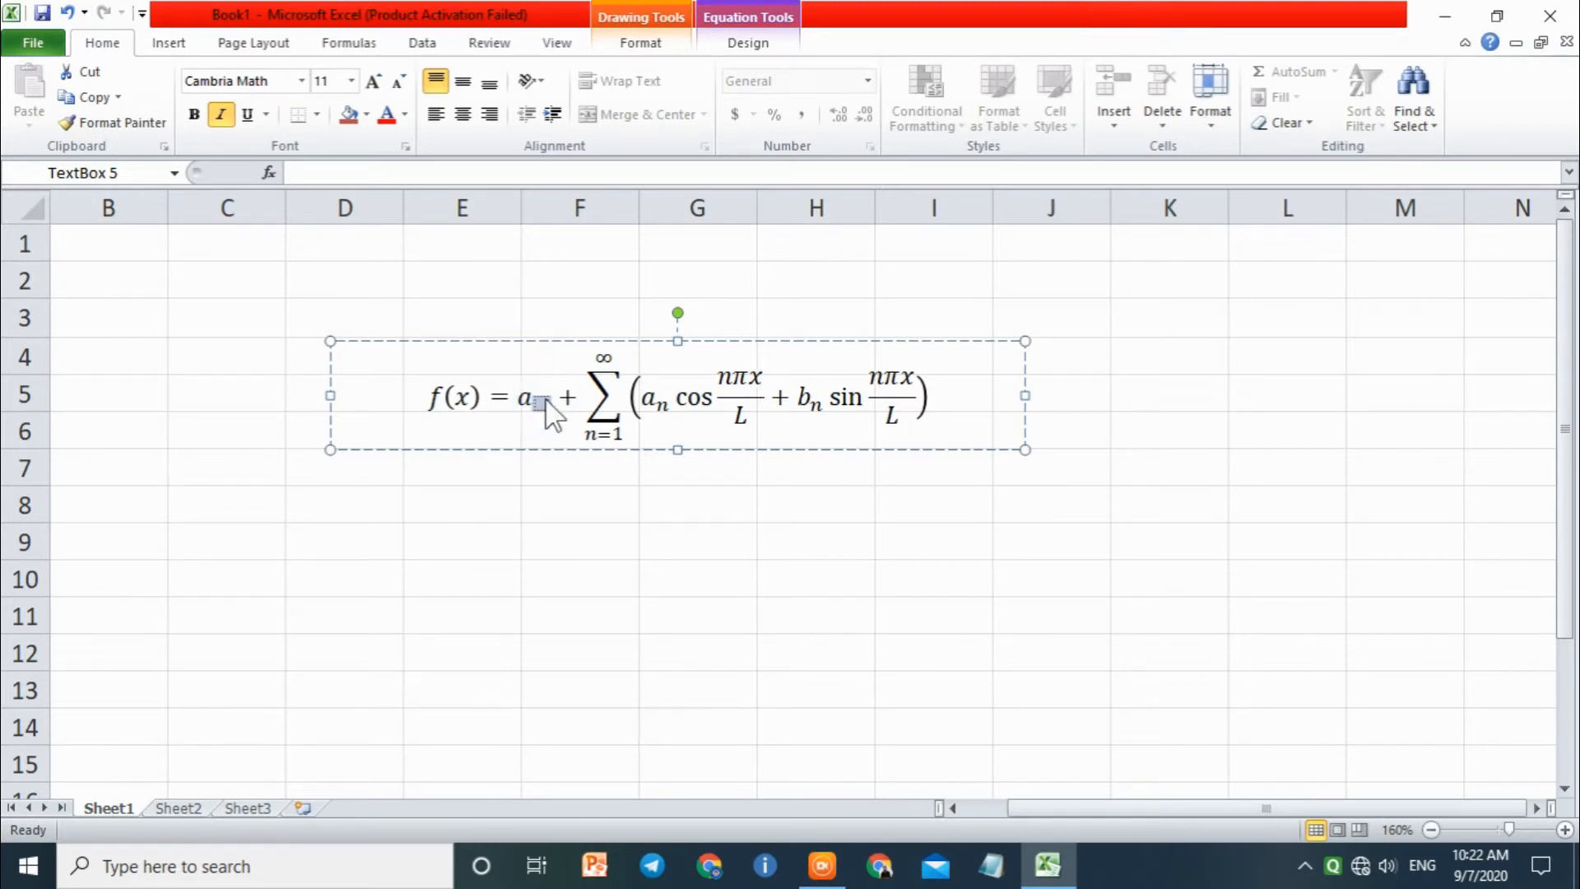
text(2)
click(594, 357)
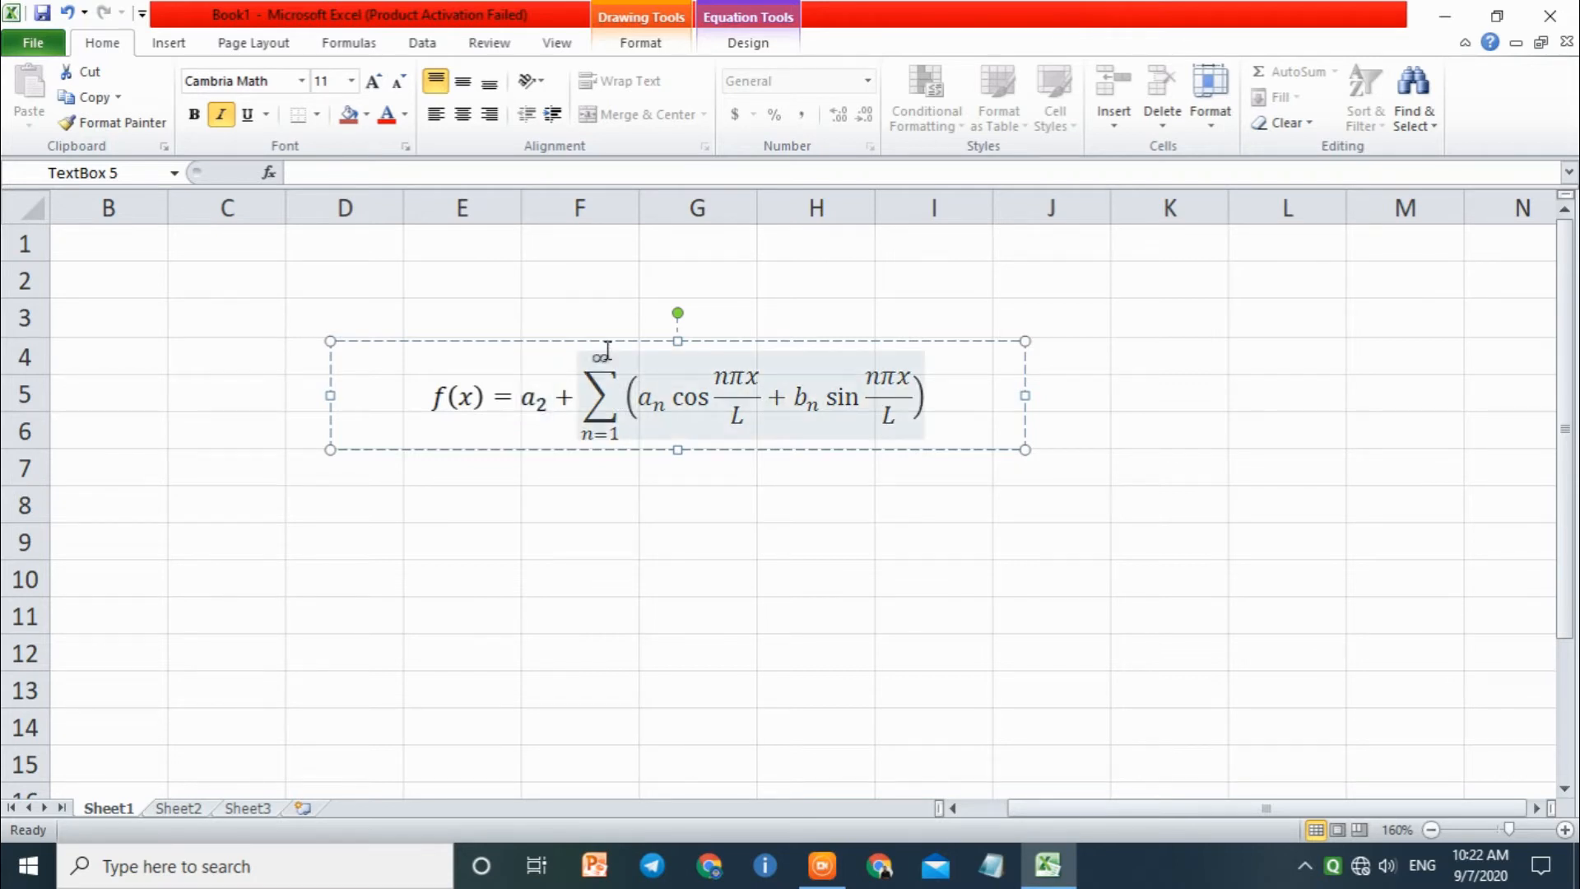
key(BackSpace)
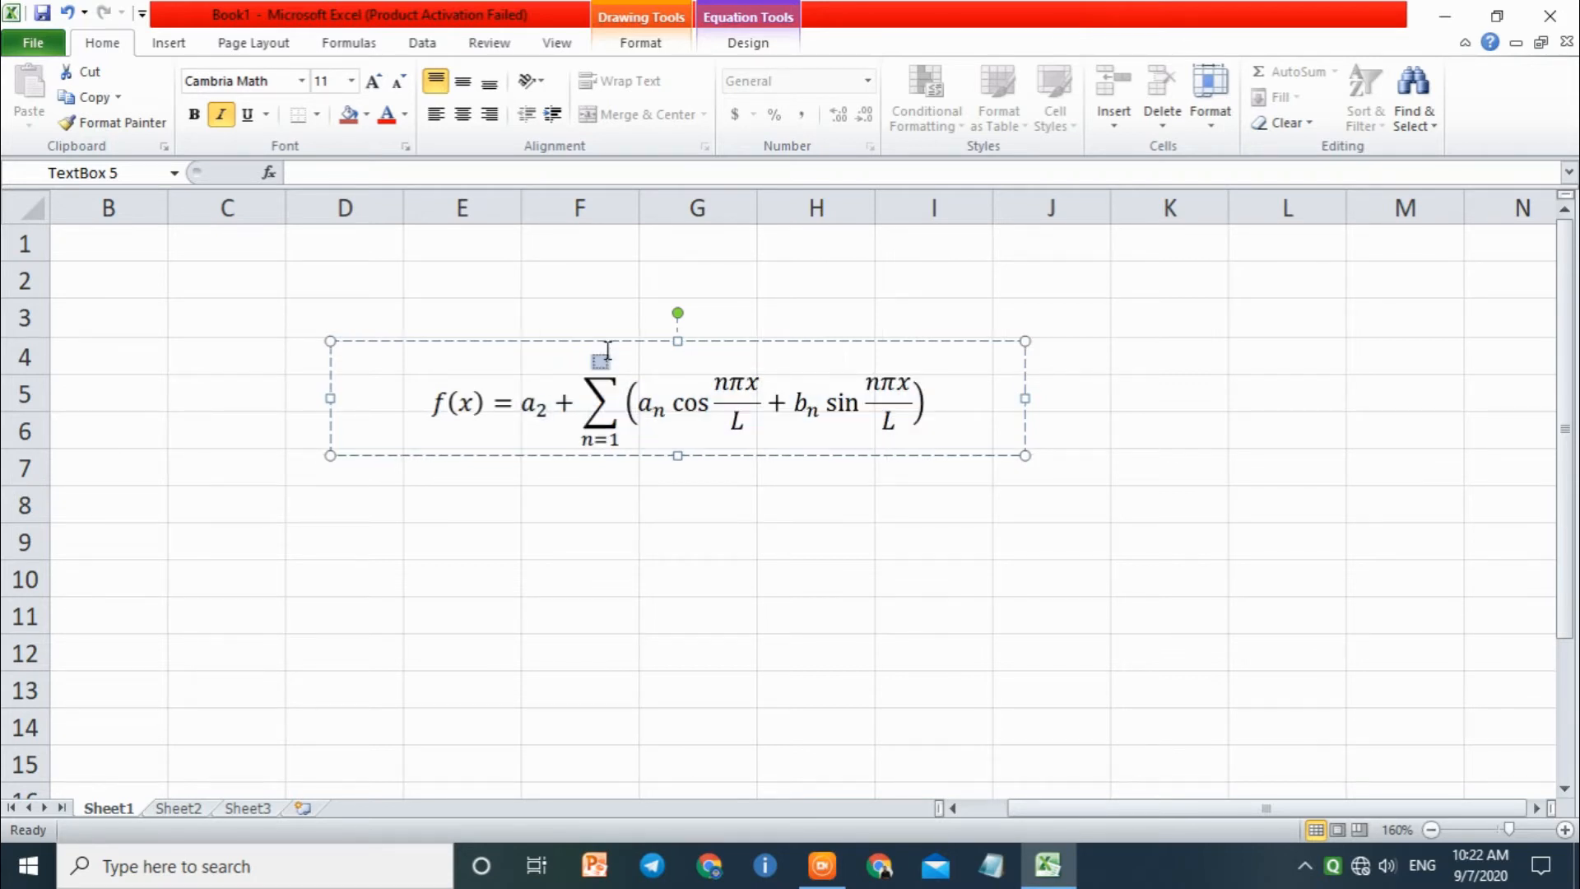
text(2)
click(1249, 630)
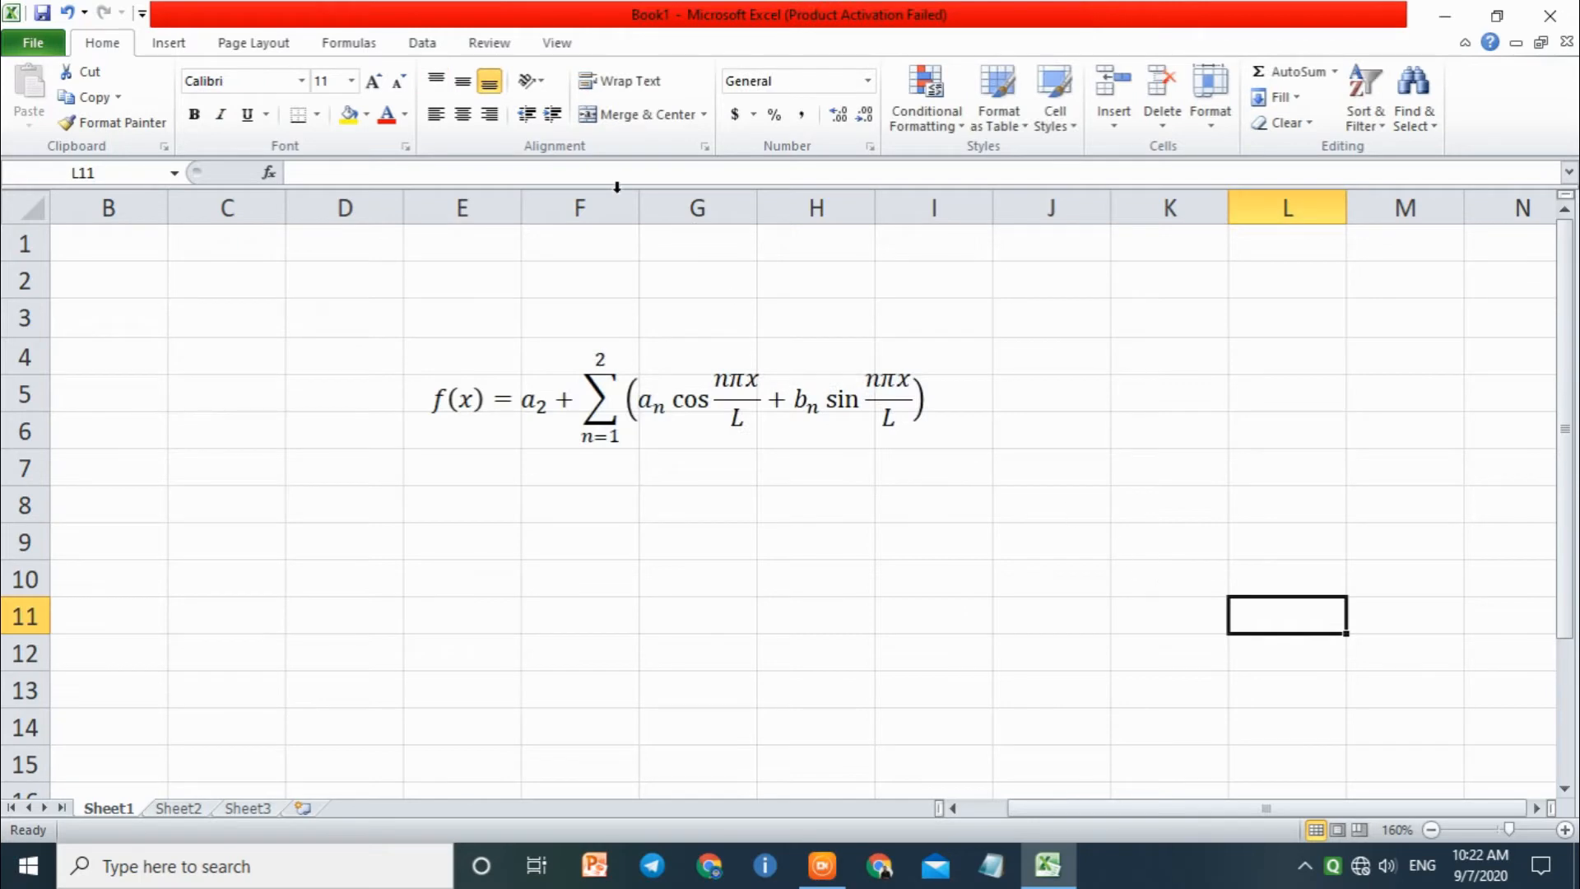
Step: Insert a new blank equation box below the Fourier equation and leave it with its placeholder text
click(167, 44)
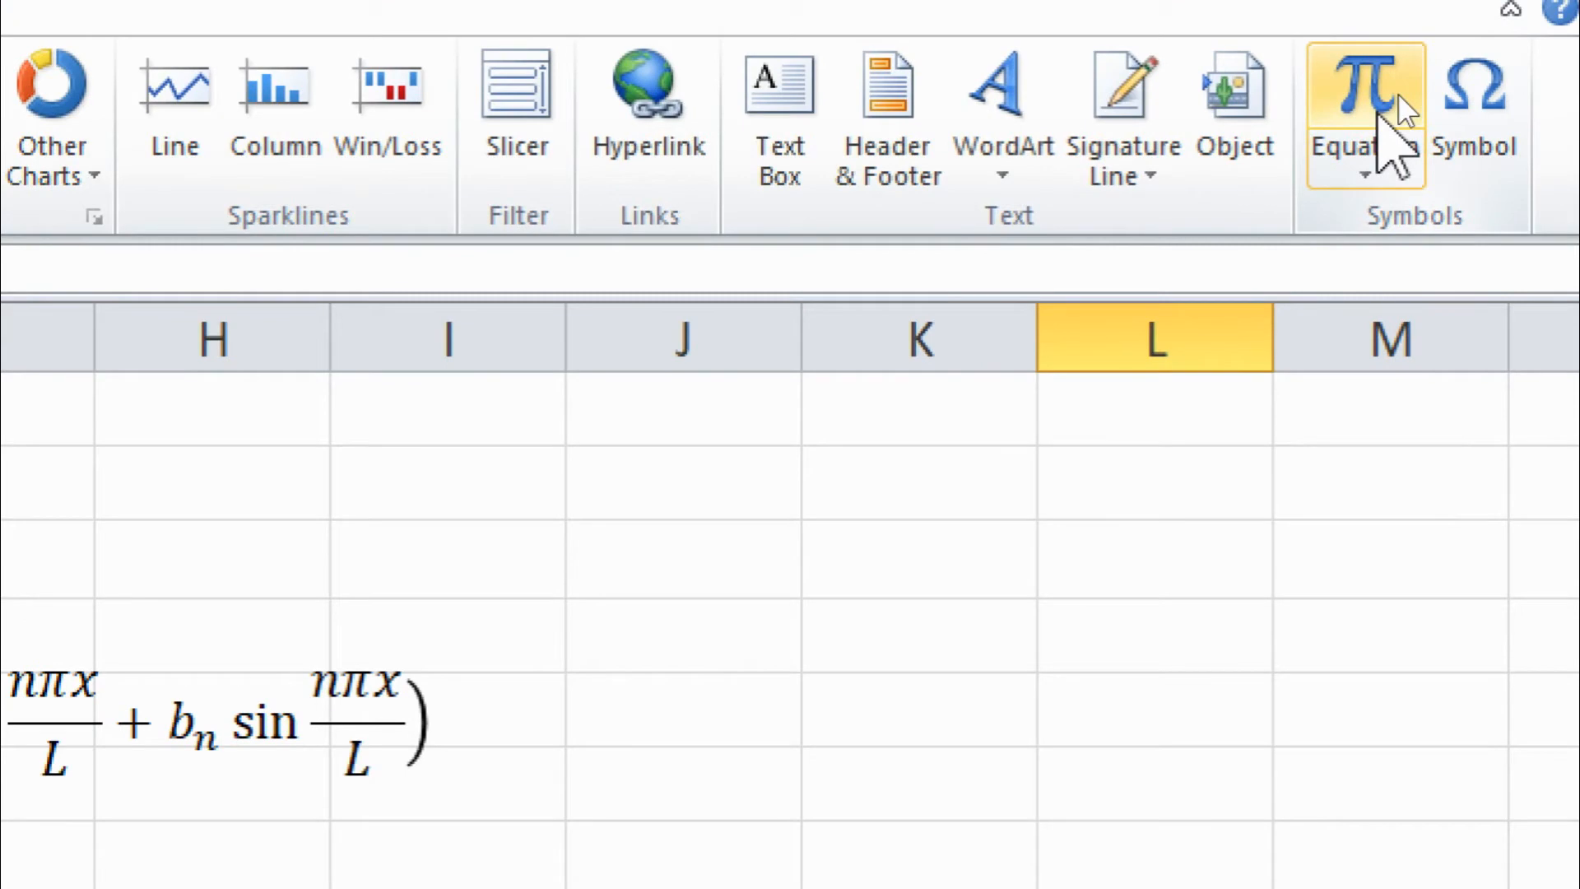
click(1399, 92)
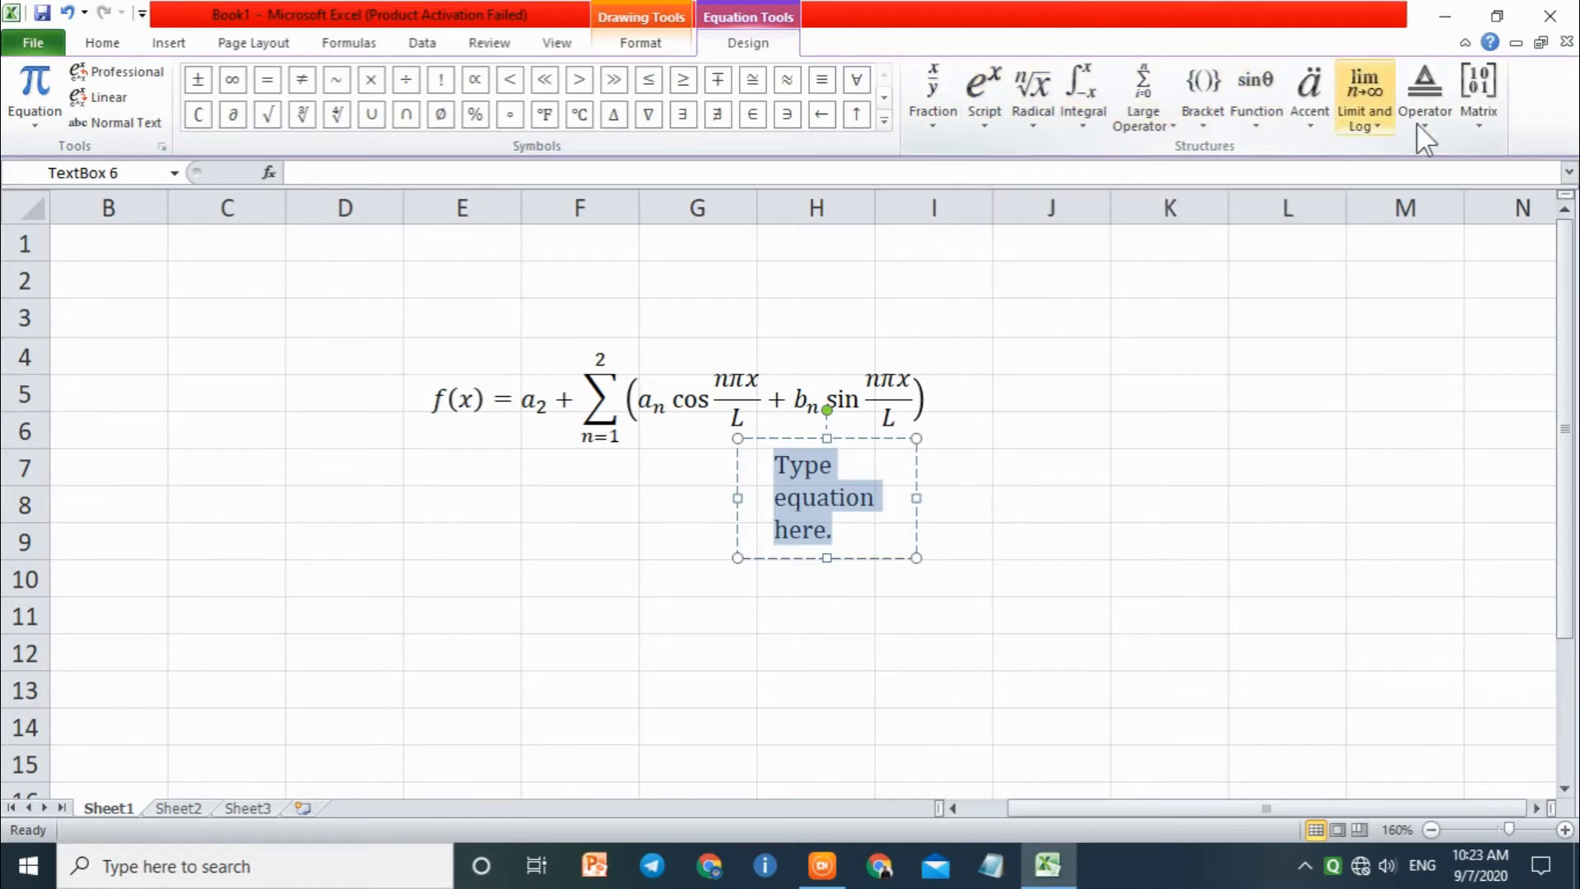
click(1019, 367)
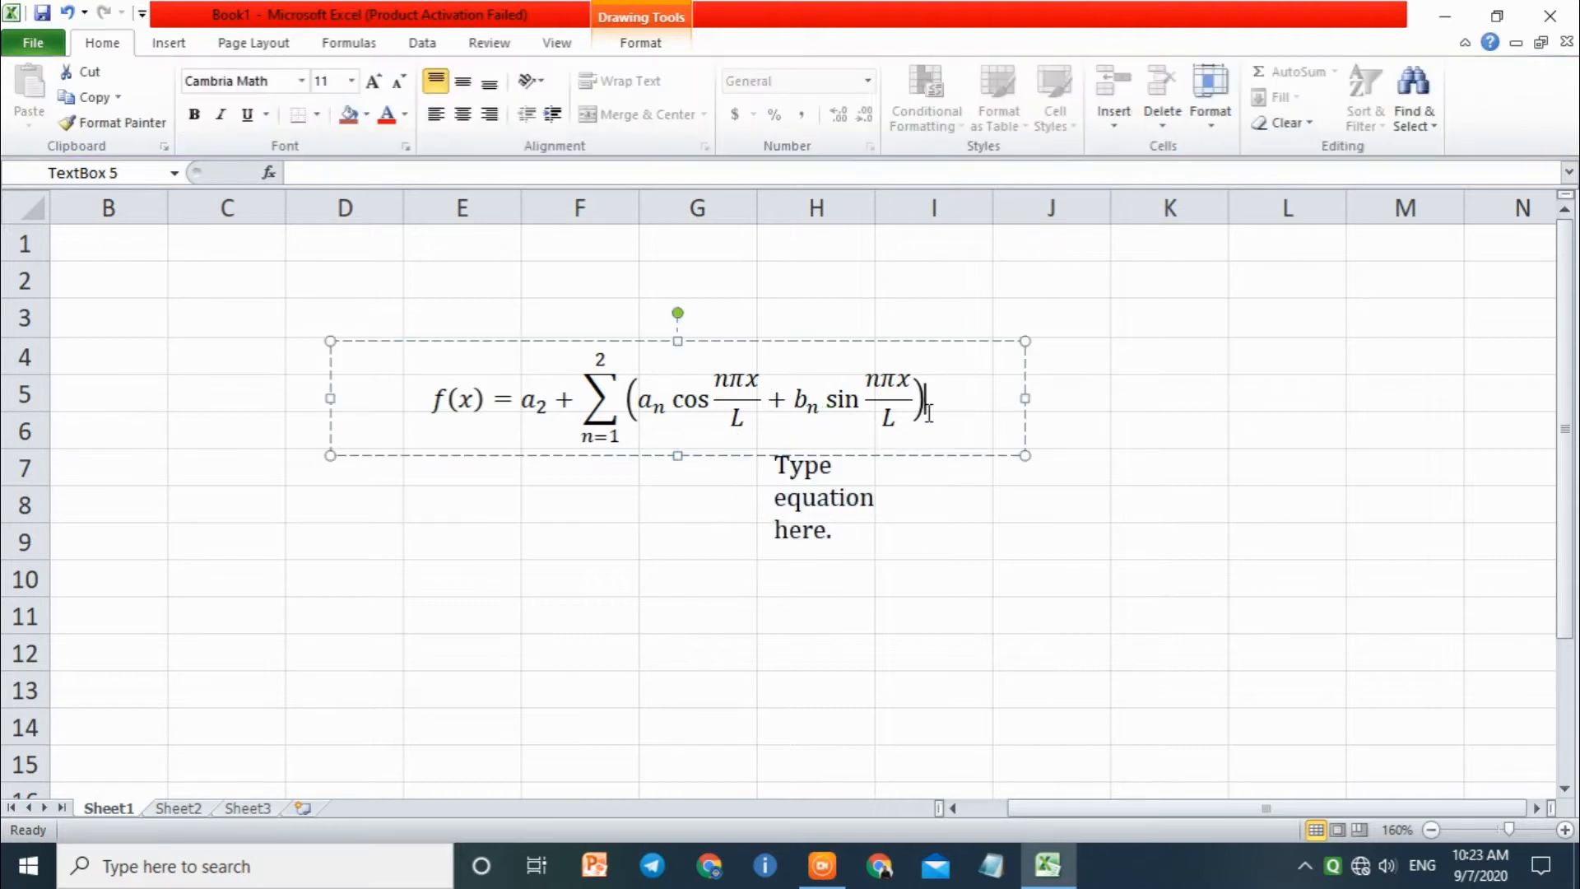
click(1164, 423)
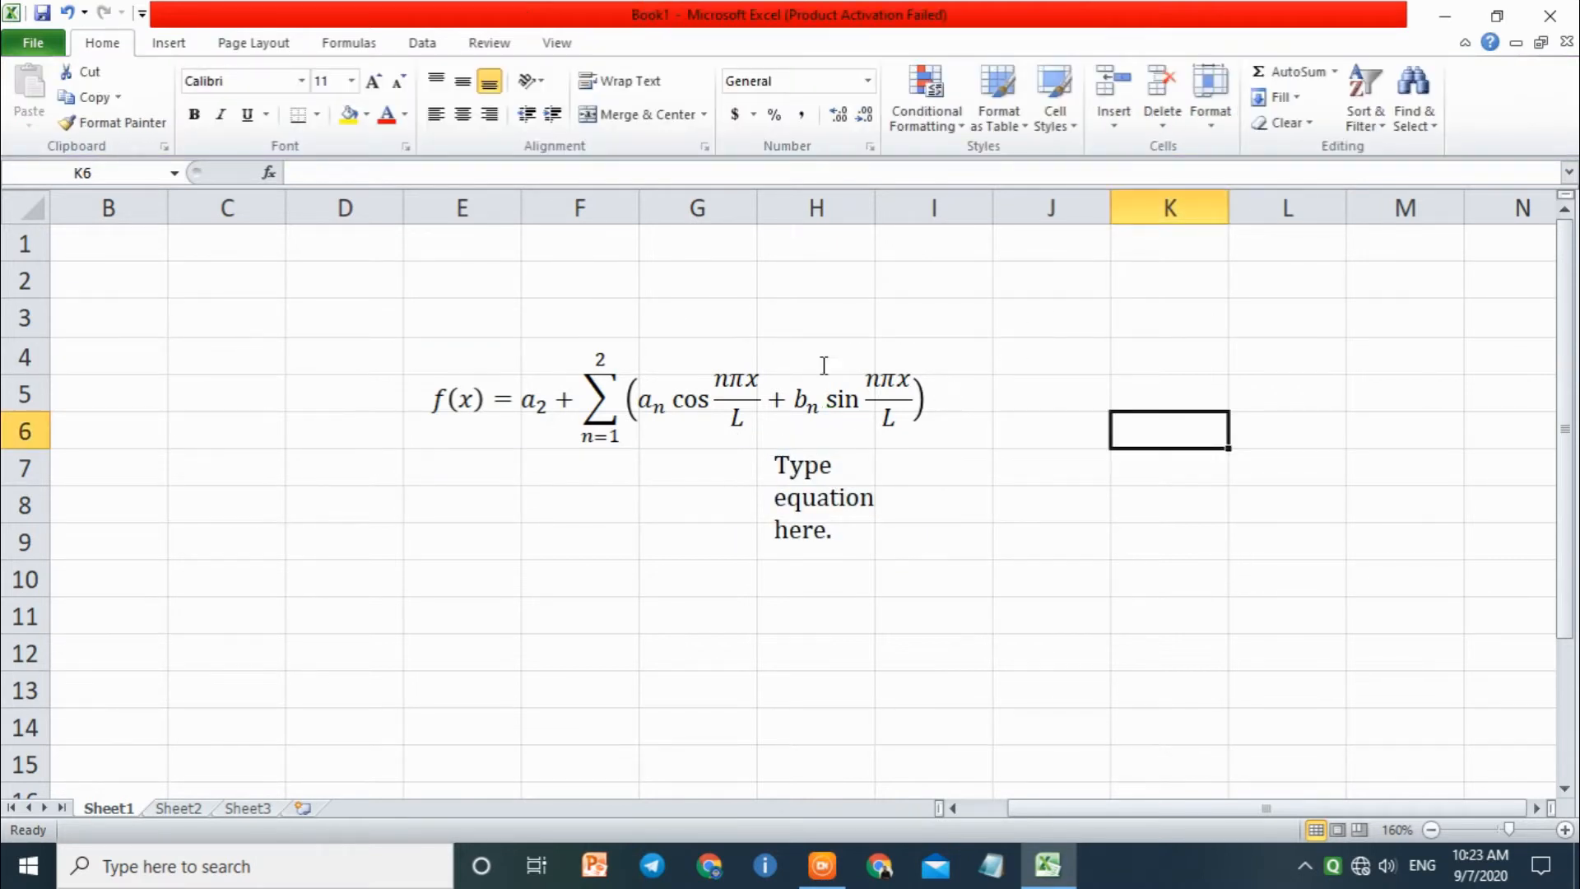
Step: Insert another blank equation and fill it with the Basic Math symbols %, ∇, ∄, ∋ and ←
click(189, 46)
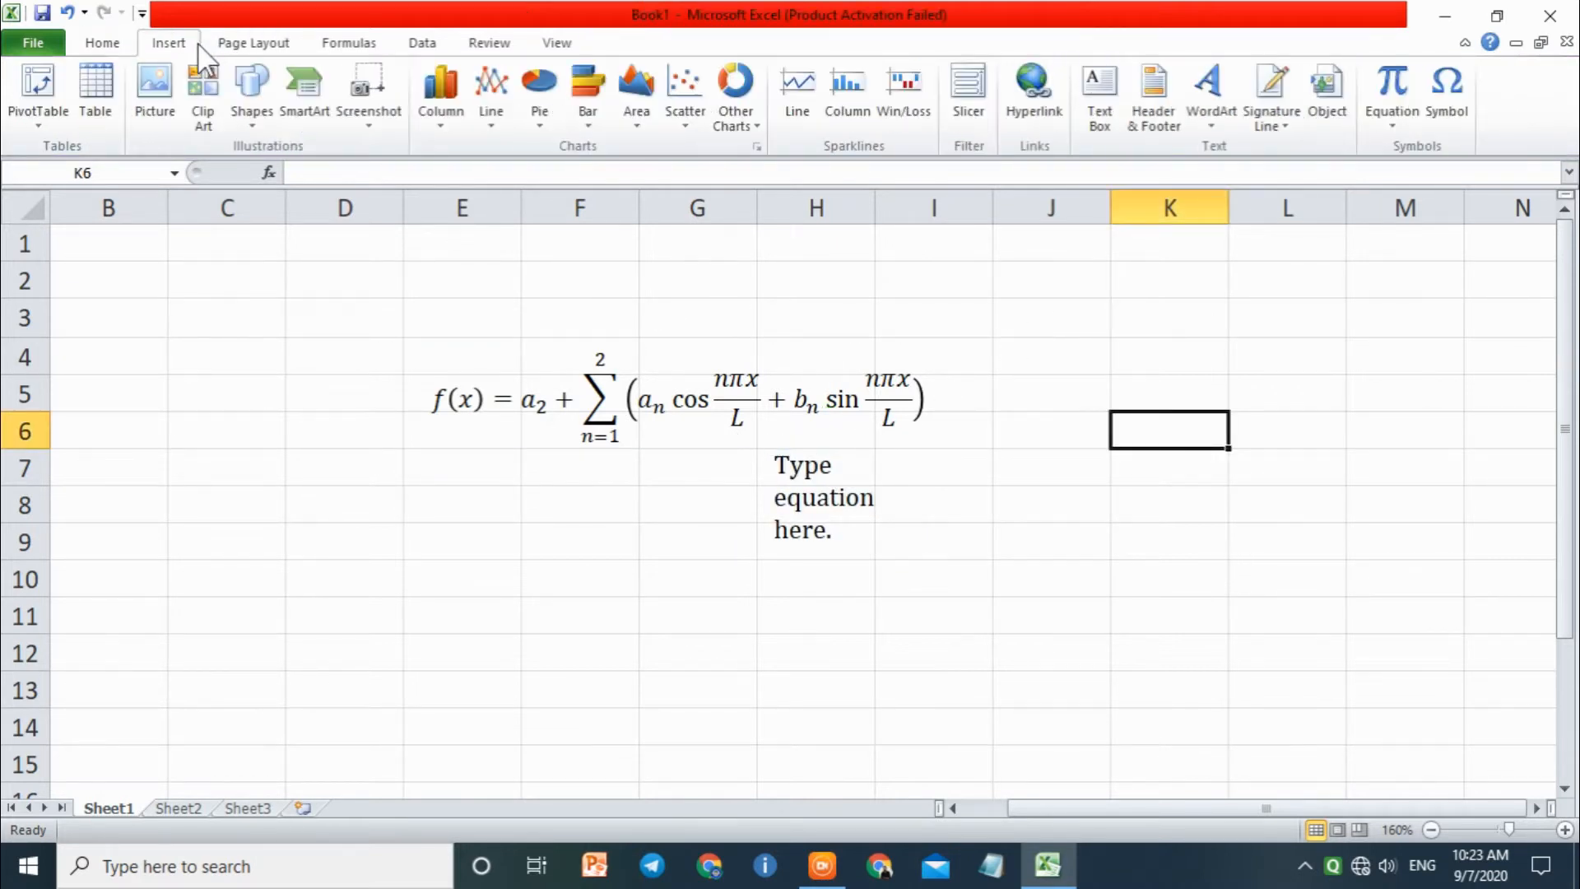
click(1394, 93)
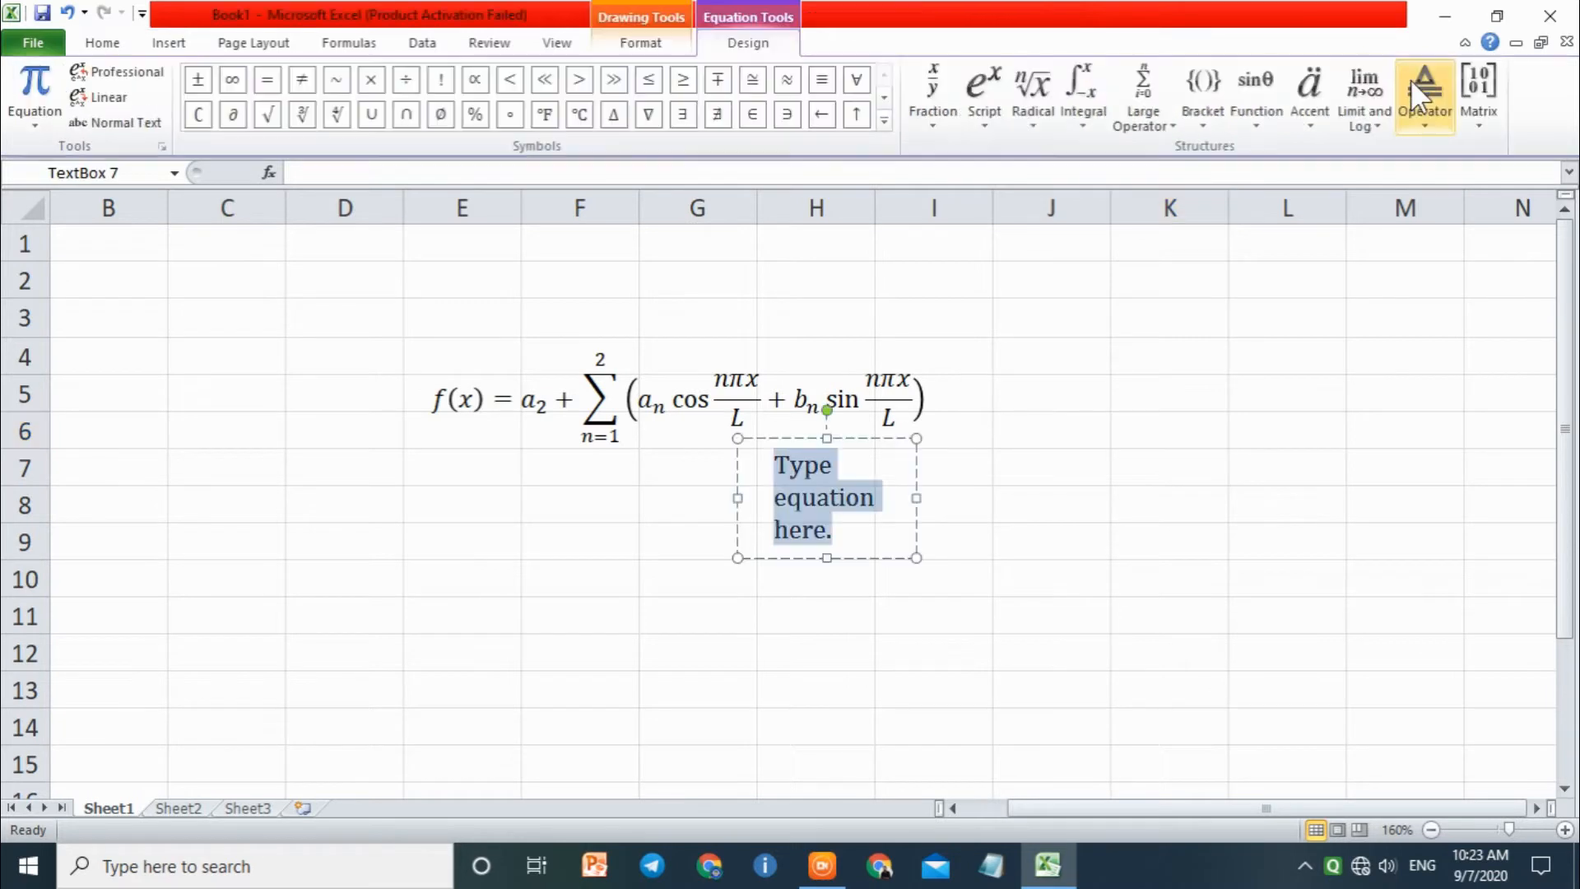
click(884, 124)
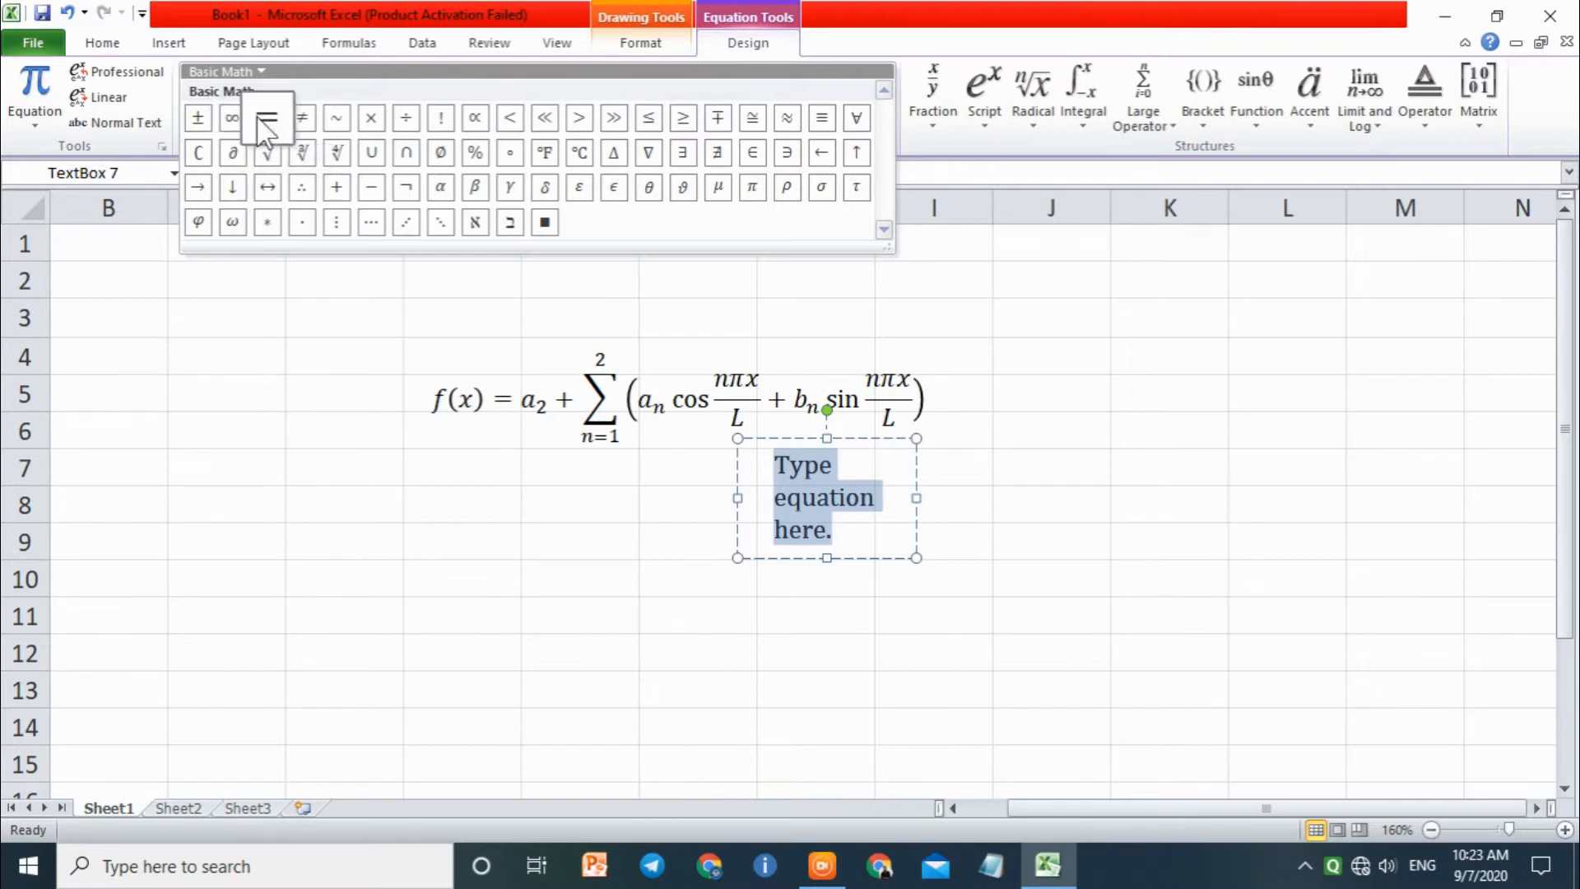
click(475, 153)
click(647, 114)
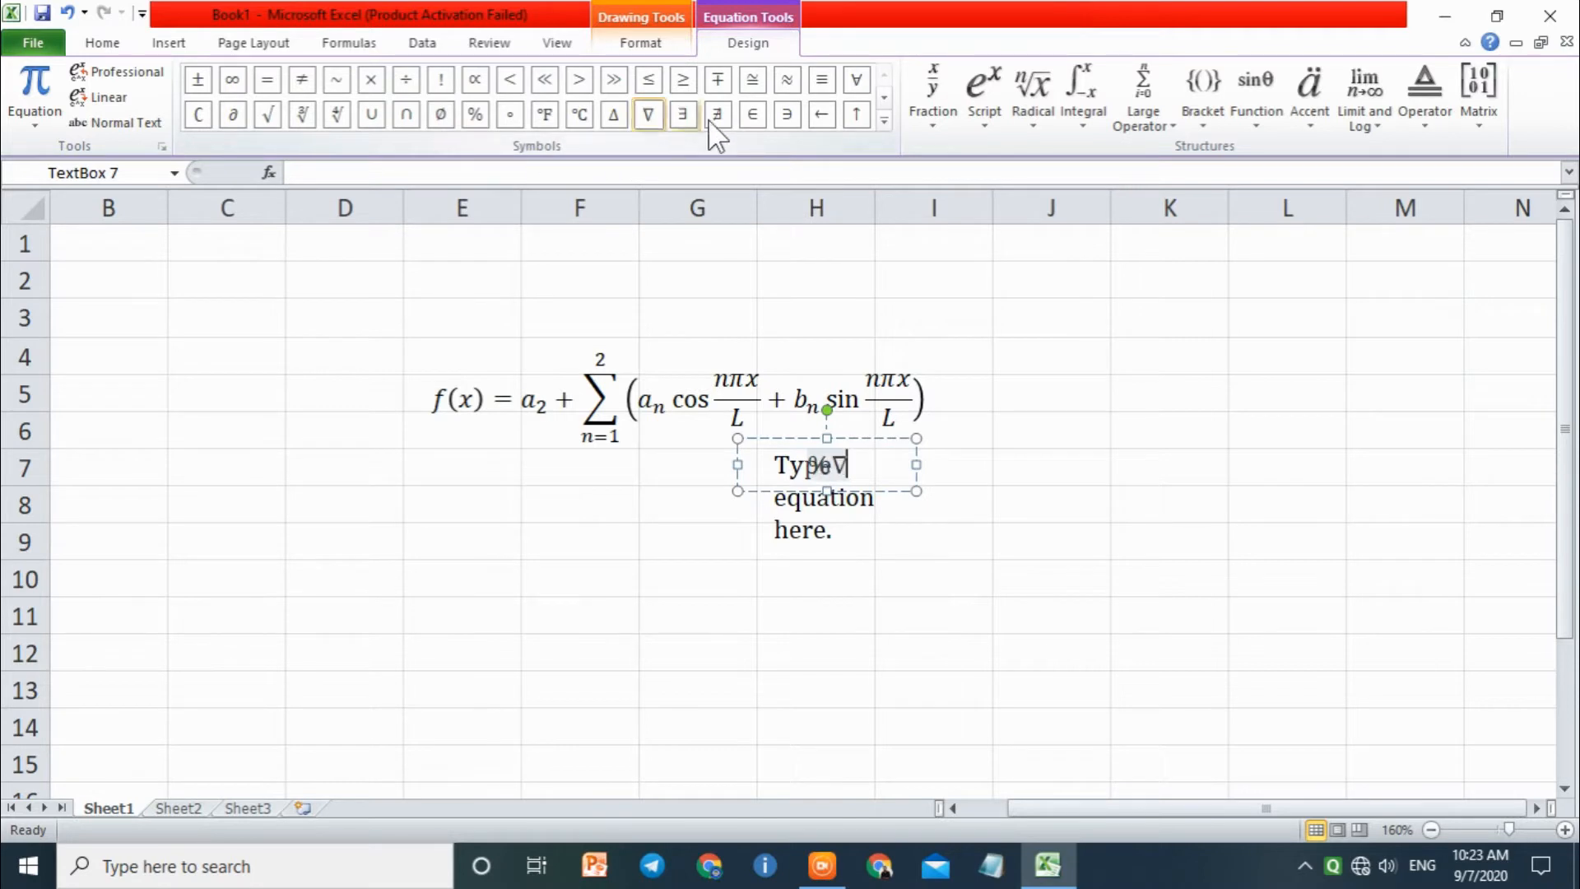
click(717, 113)
click(786, 113)
click(835, 130)
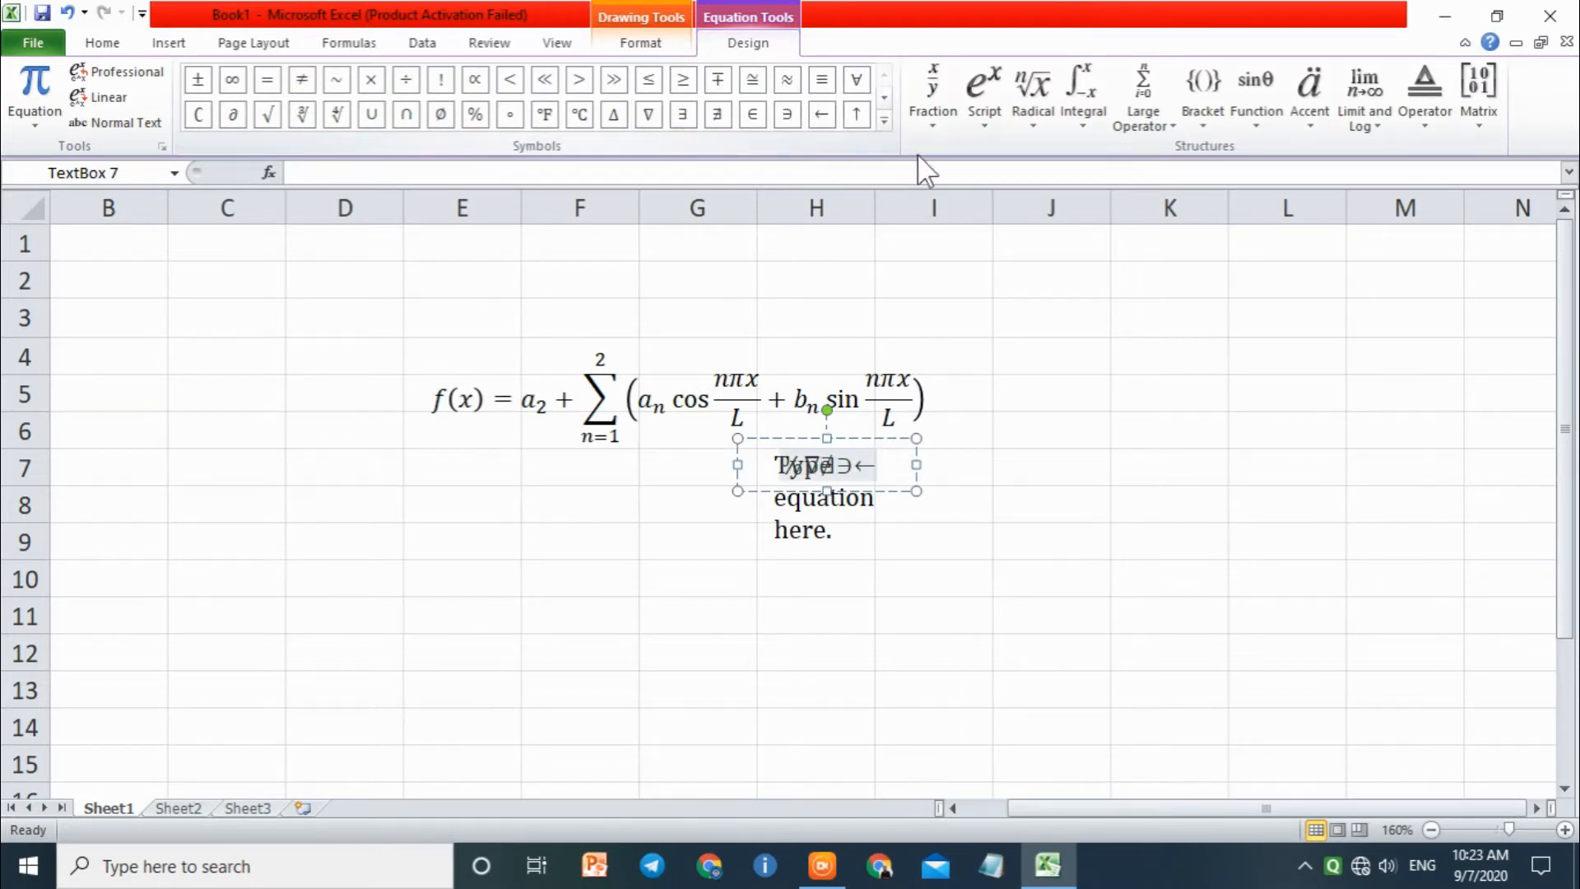
click(1010, 581)
click(910, 515)
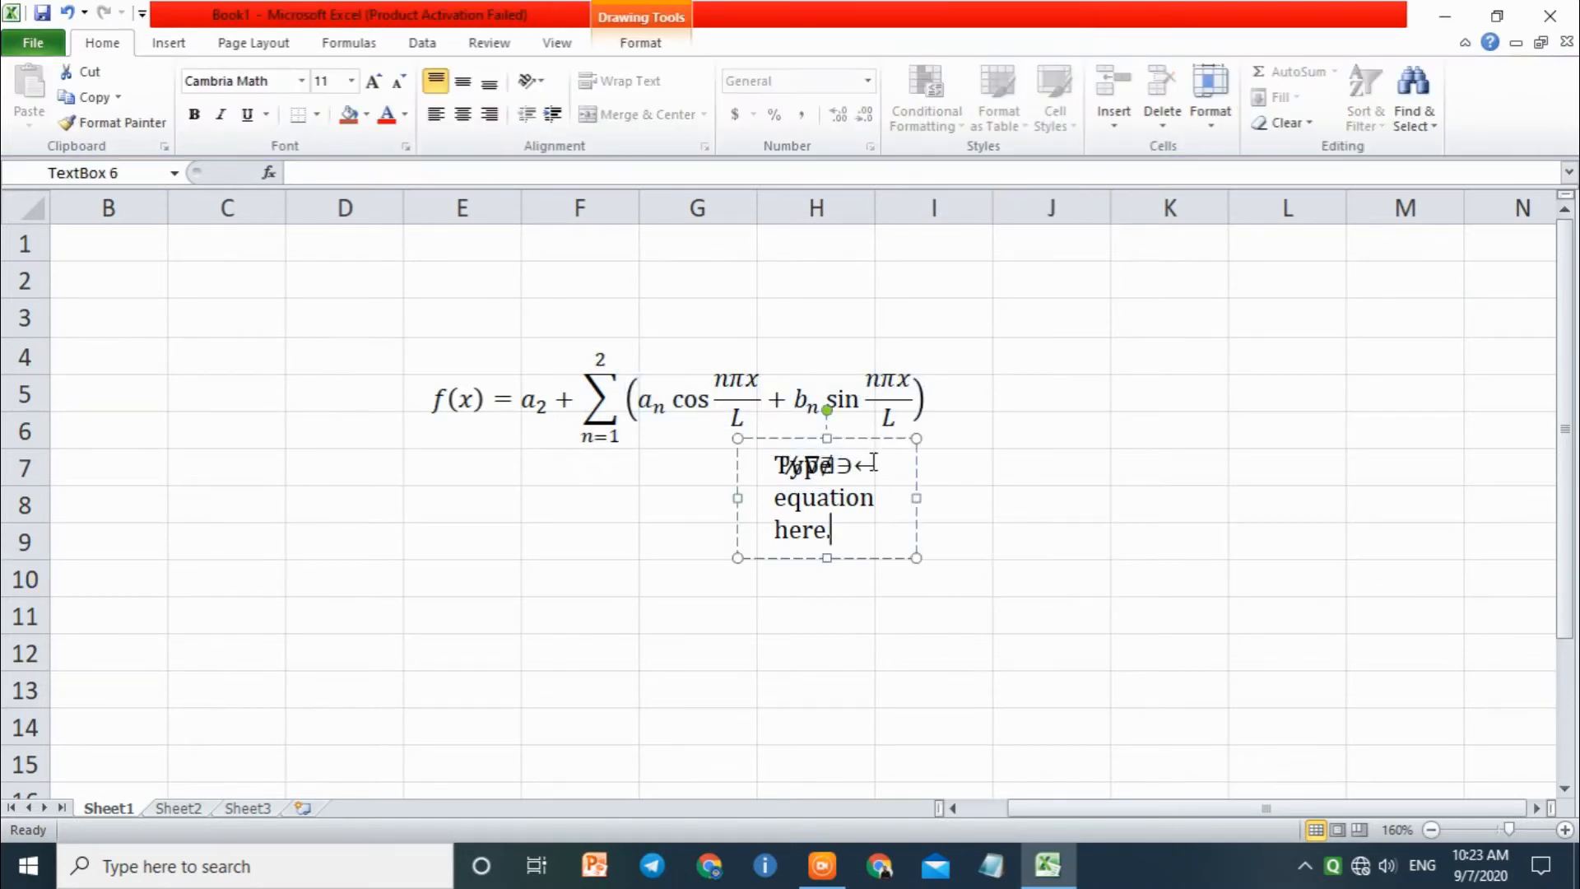
Step: Create a new workbook and insert a new equation containing an empty stacked fraction
key(ctrl+n)
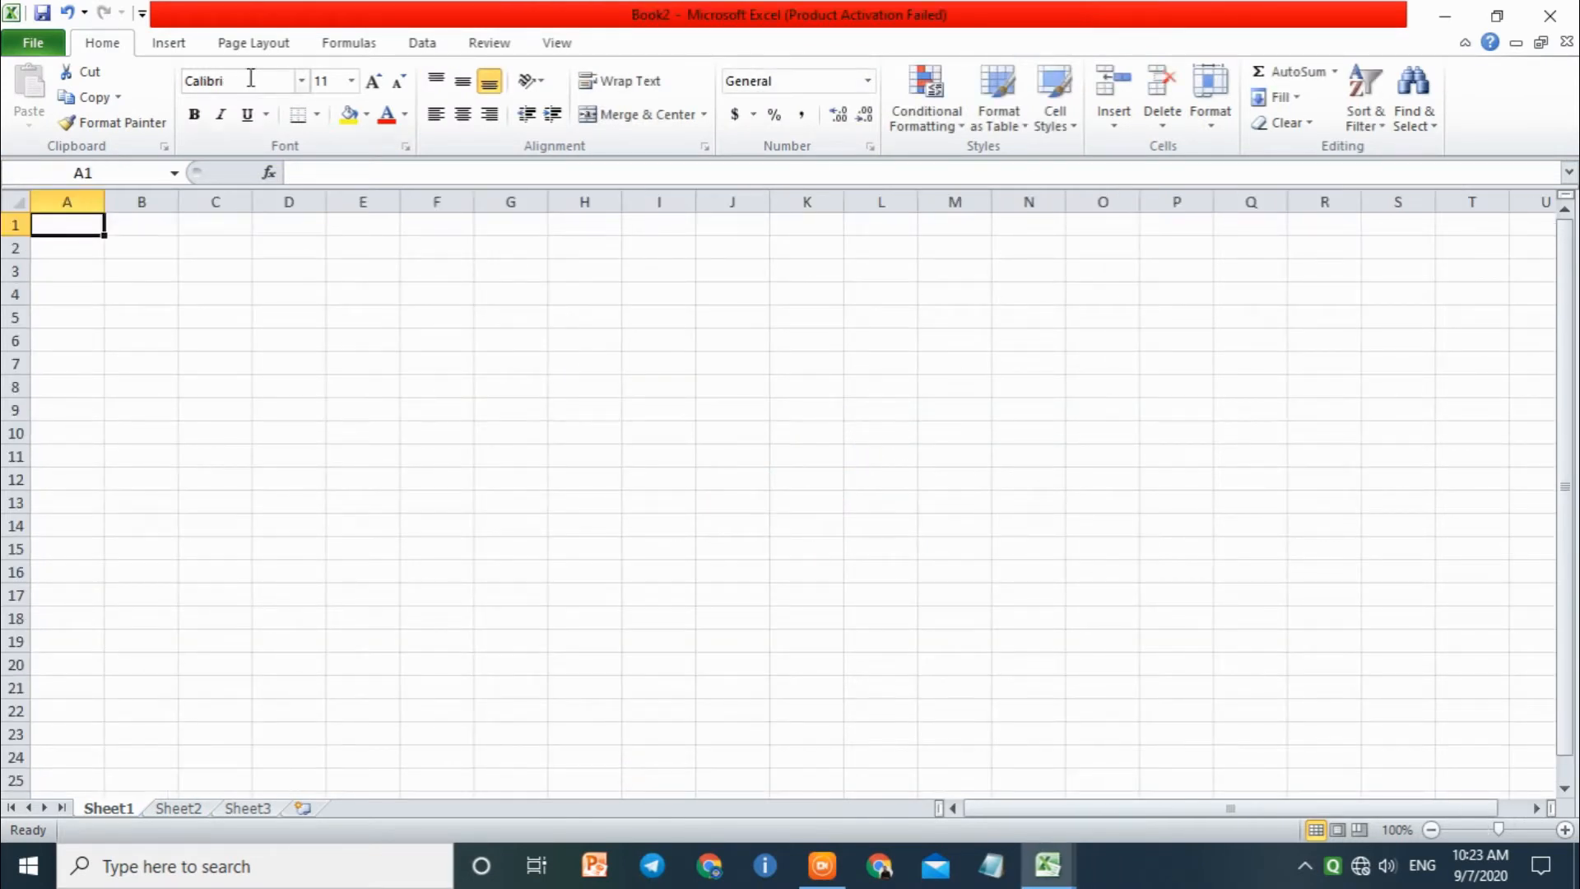
click(191, 43)
click(1397, 80)
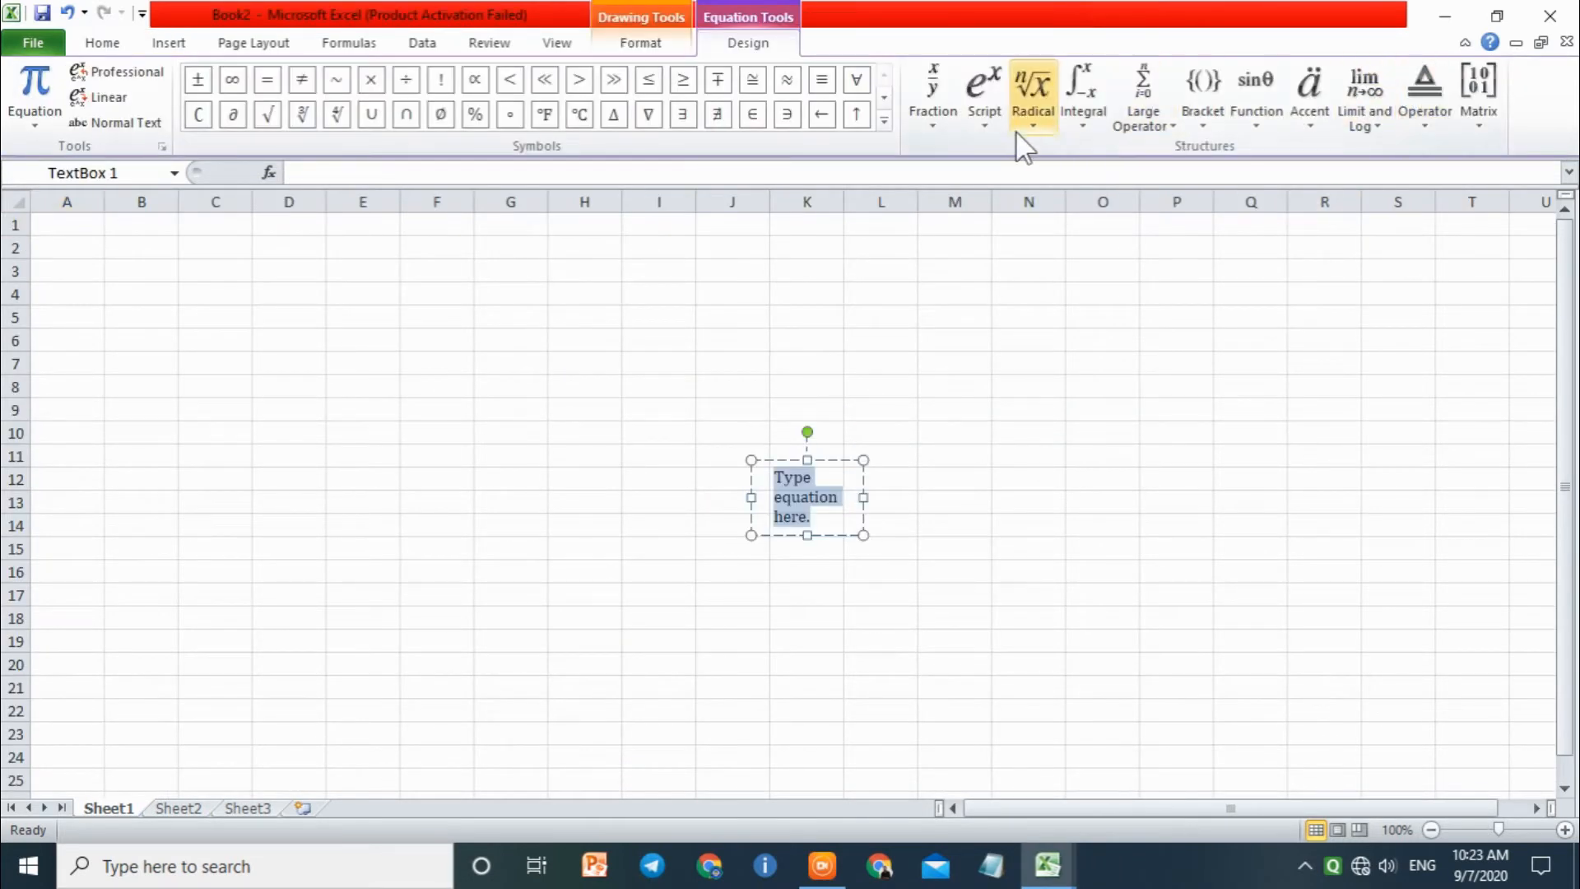
click(950, 118)
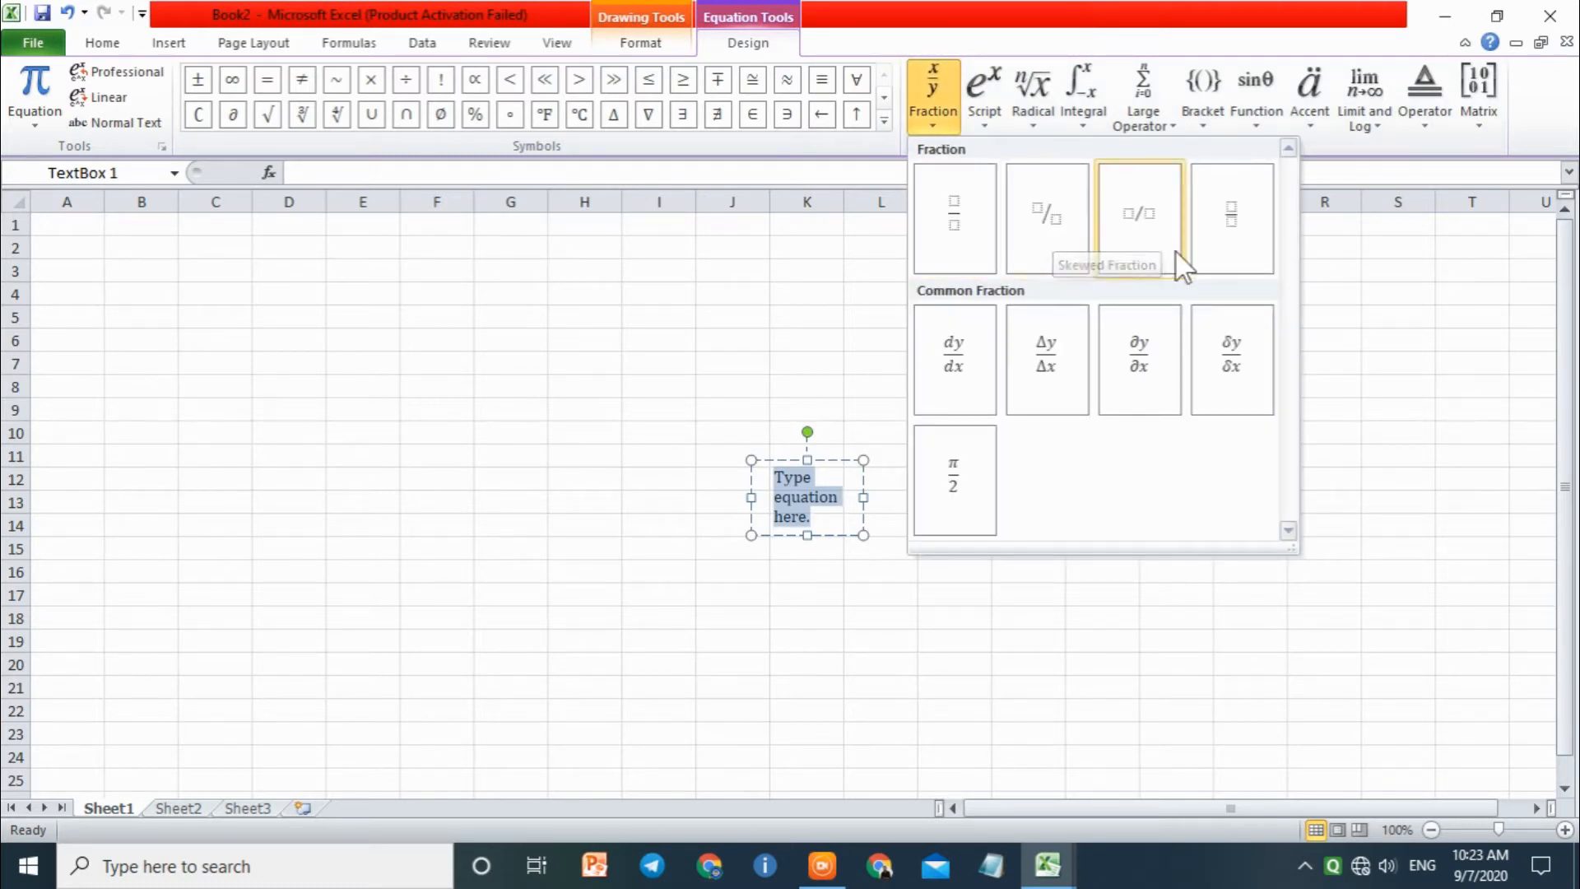
click(958, 216)
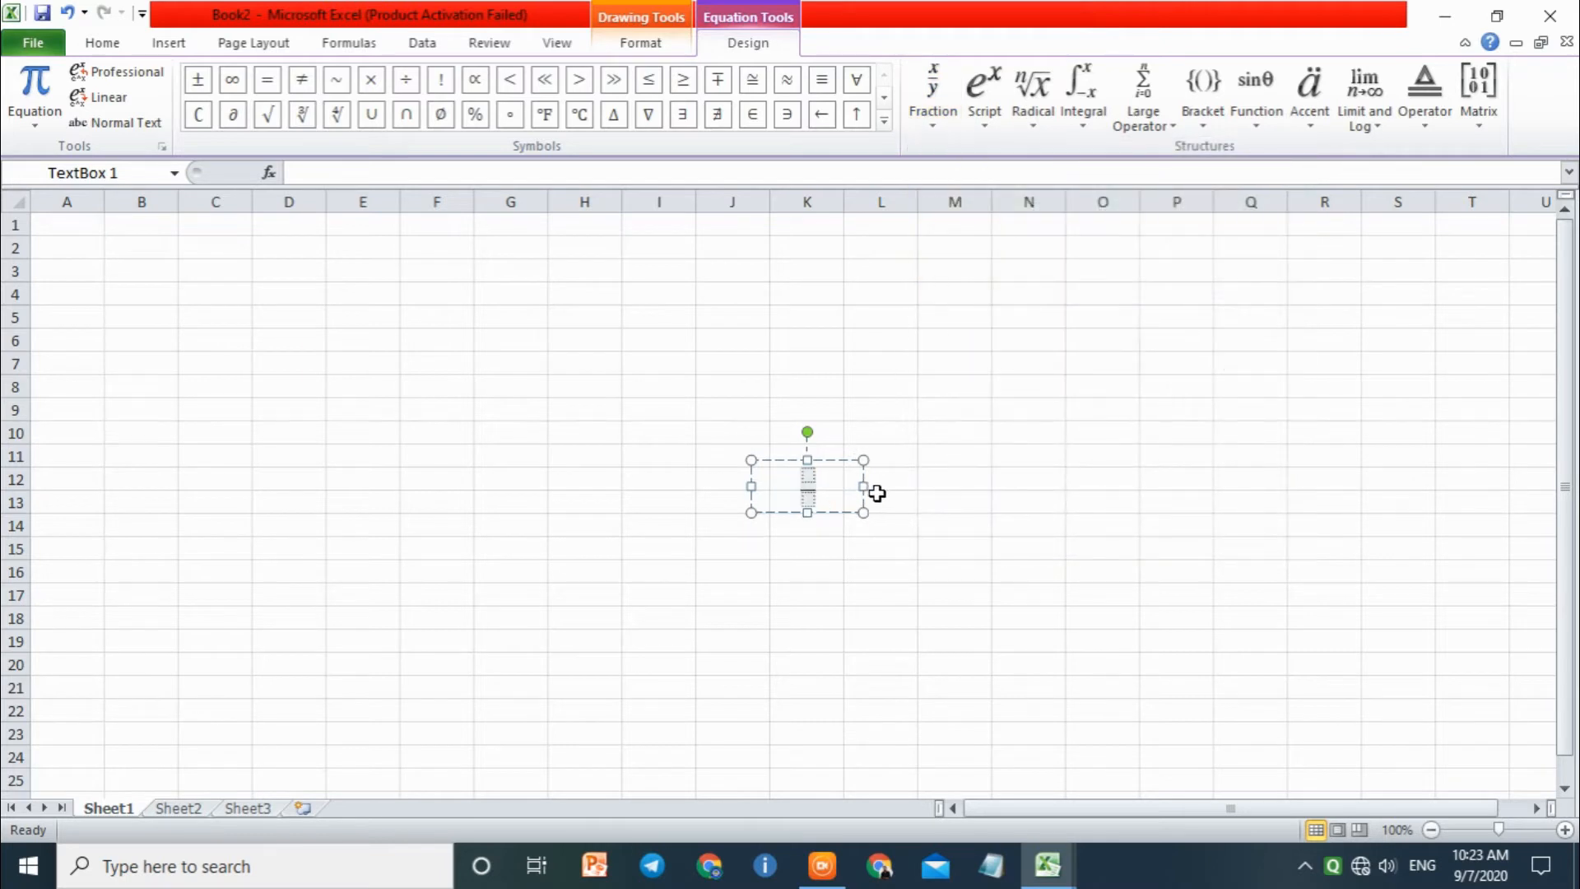
Step: Fill in the stacked fraction with 2 as numerator and 3 as denominator
ctrl+scroll(875, 490, up, 5)
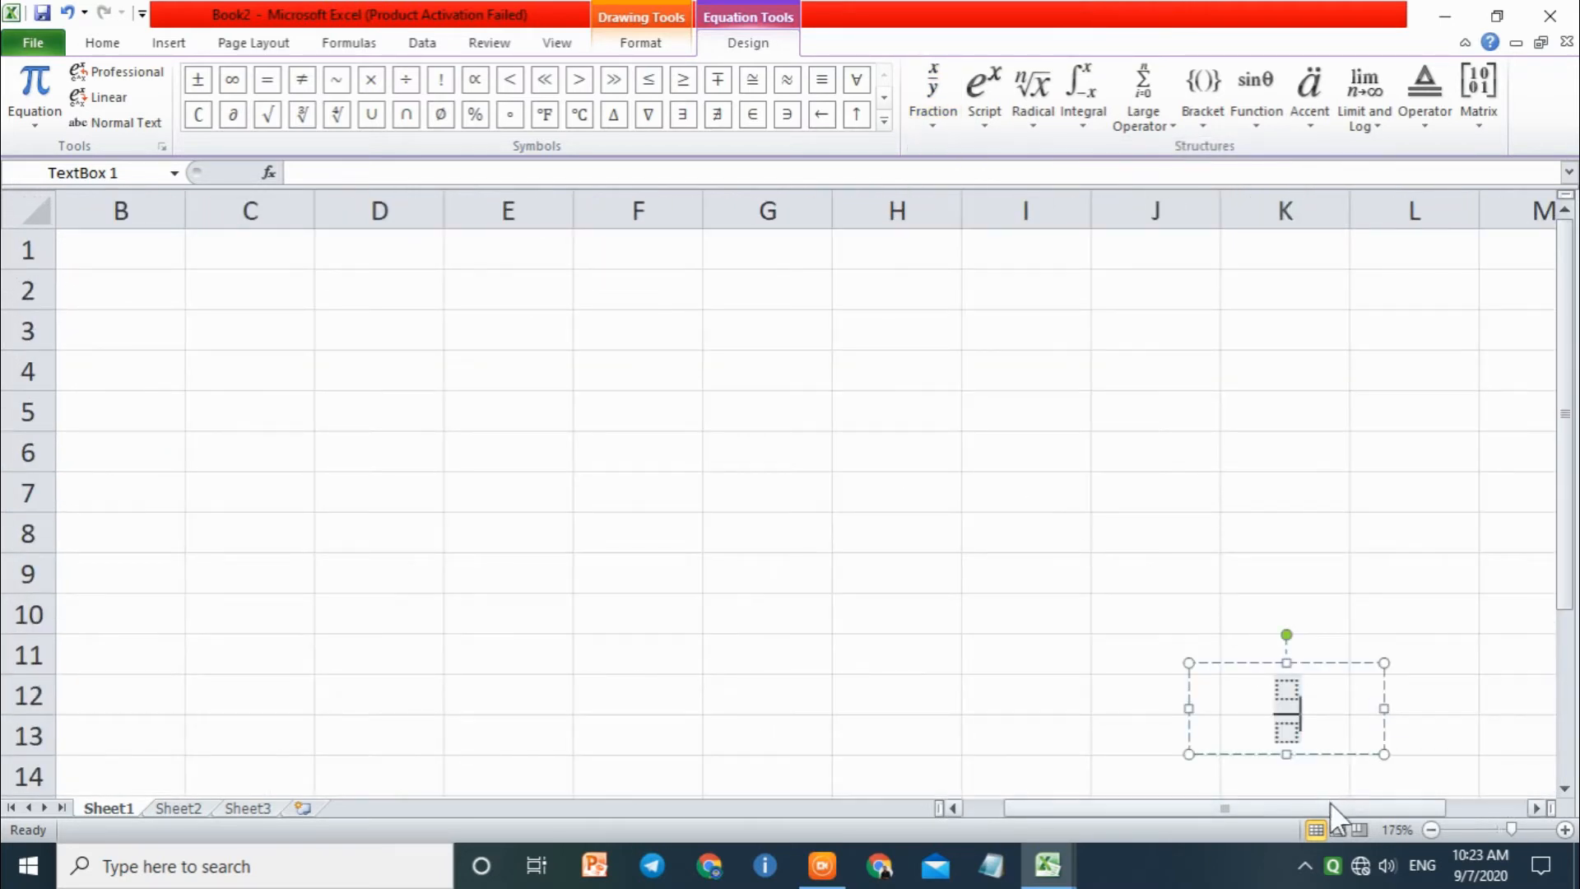
drag(1329, 806, 1412, 808)
drag(1567, 467, 1556, 574)
click(1030, 528)
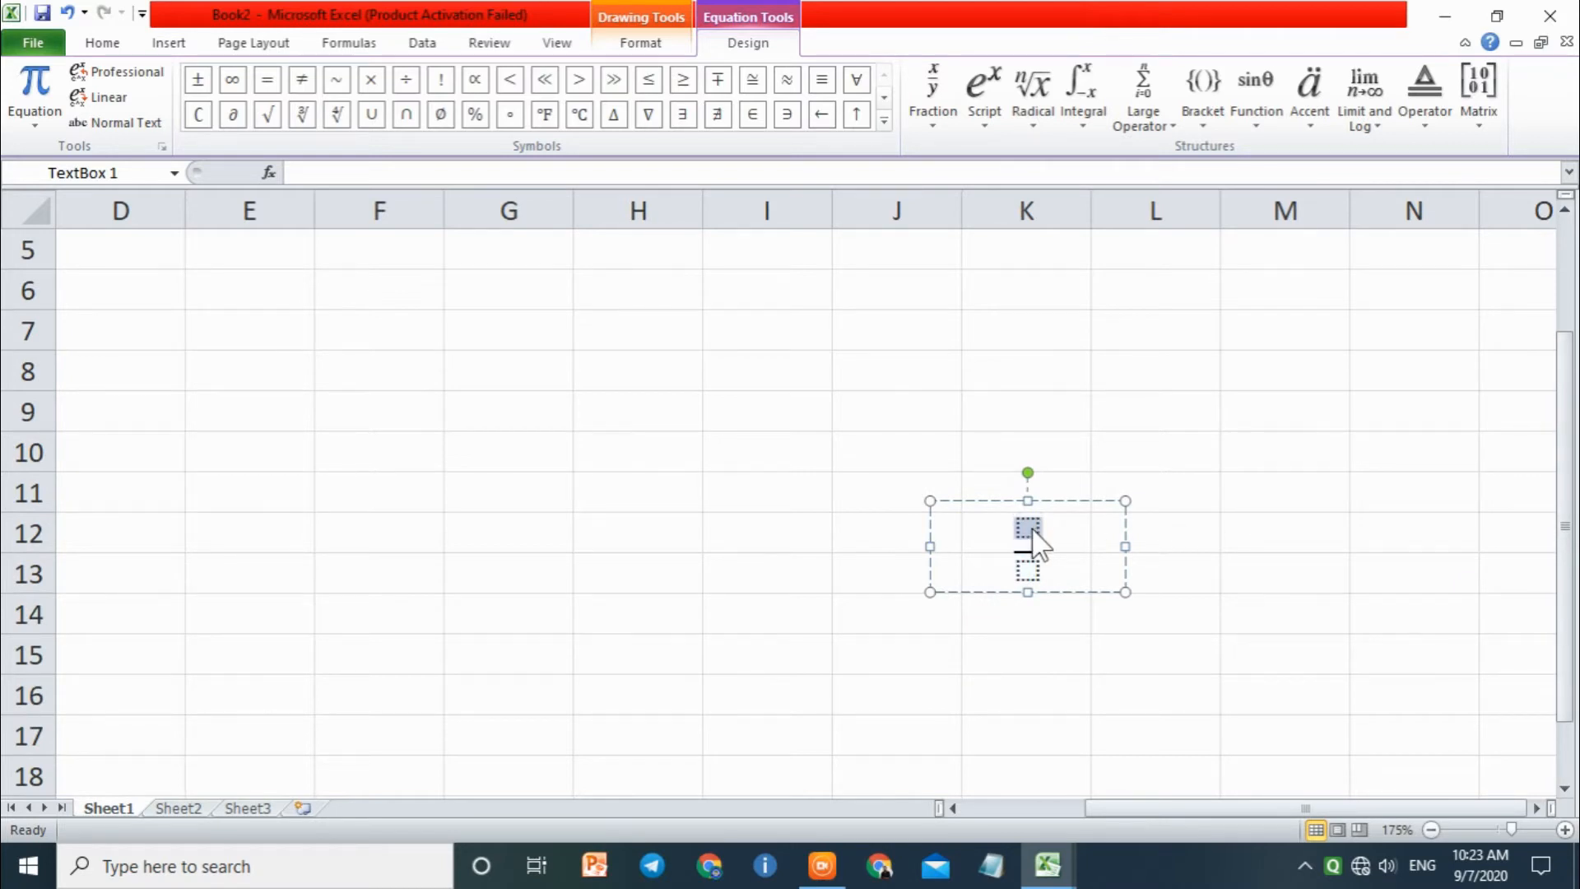
text(2)
click(1030, 568)
text(3)
Step: Add an empty skewed fraction after the 3 in the denominator and leave the equation
click(935, 101)
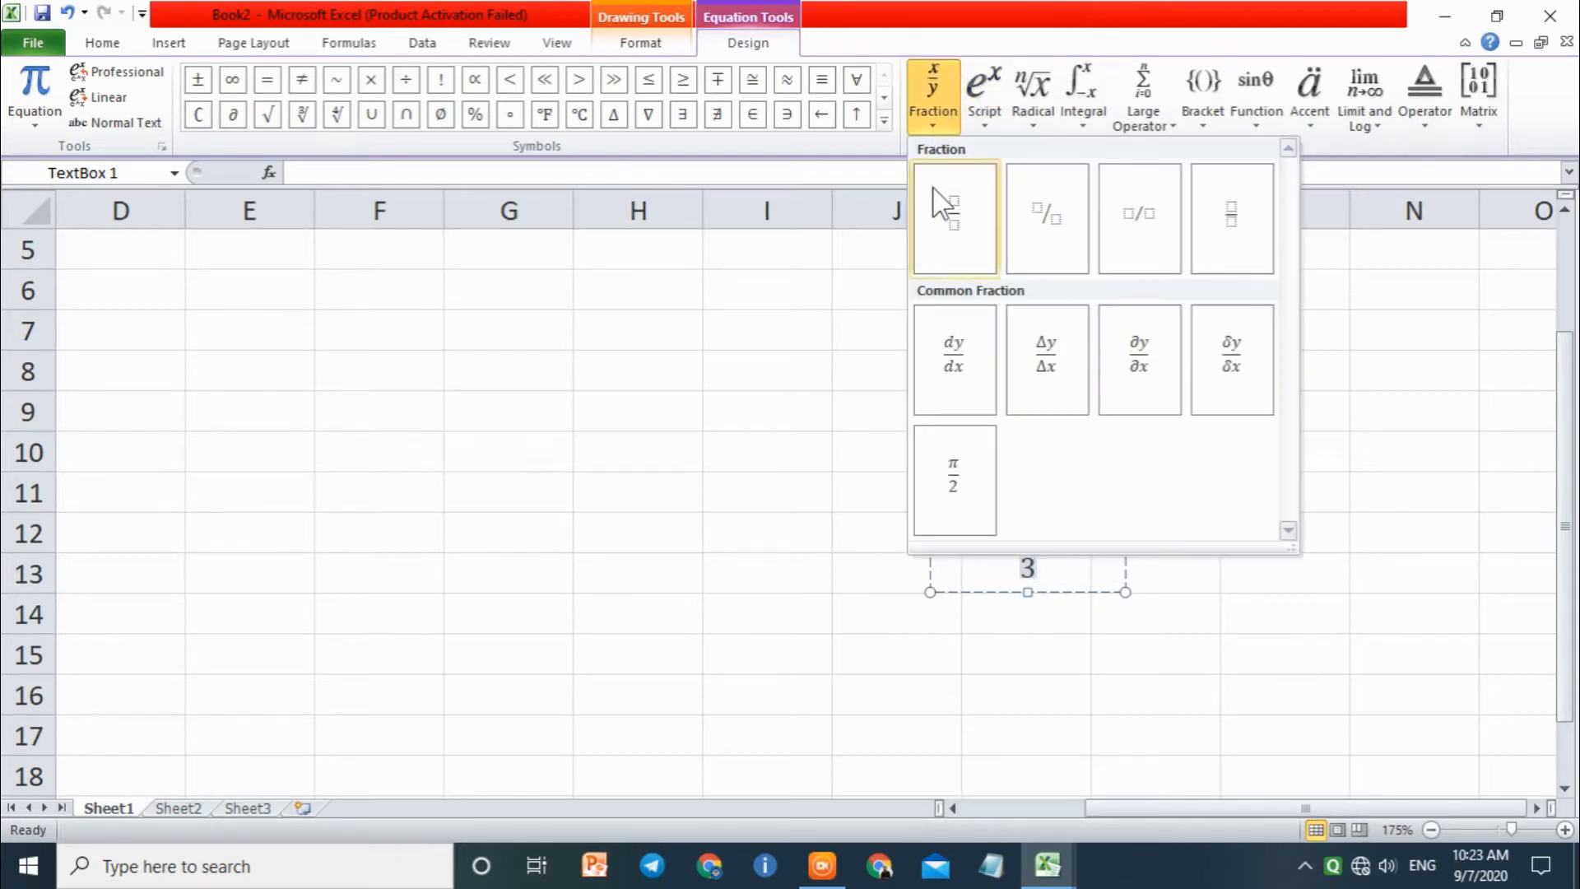
click(1072, 245)
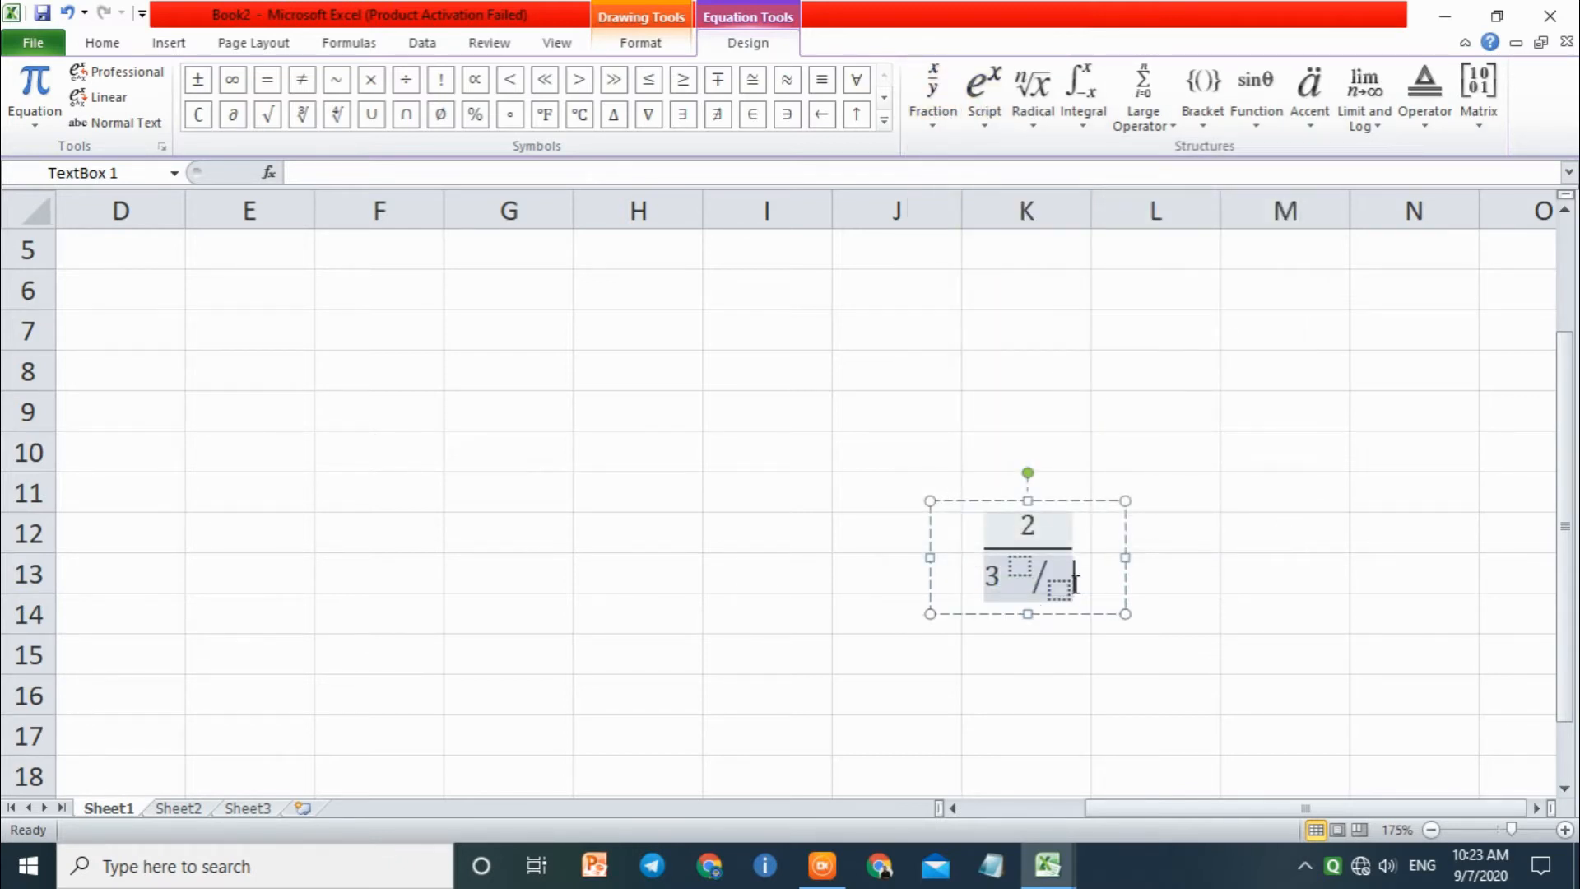
click(1064, 410)
Step: Insert a second equation into the worksheet containing an empty skewed fraction
click(169, 42)
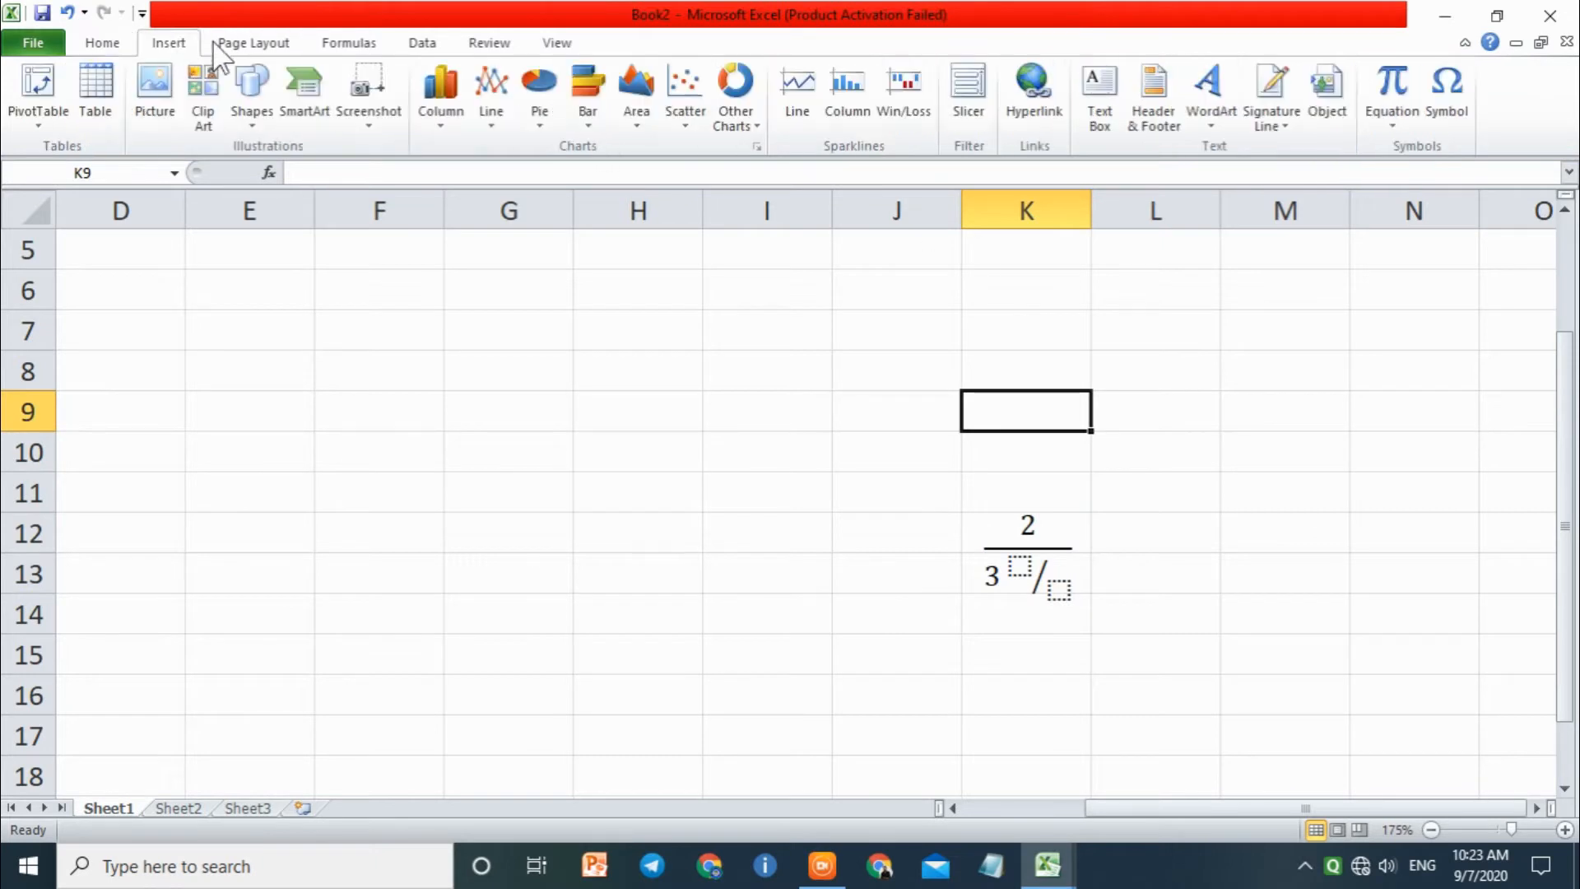
click(1399, 86)
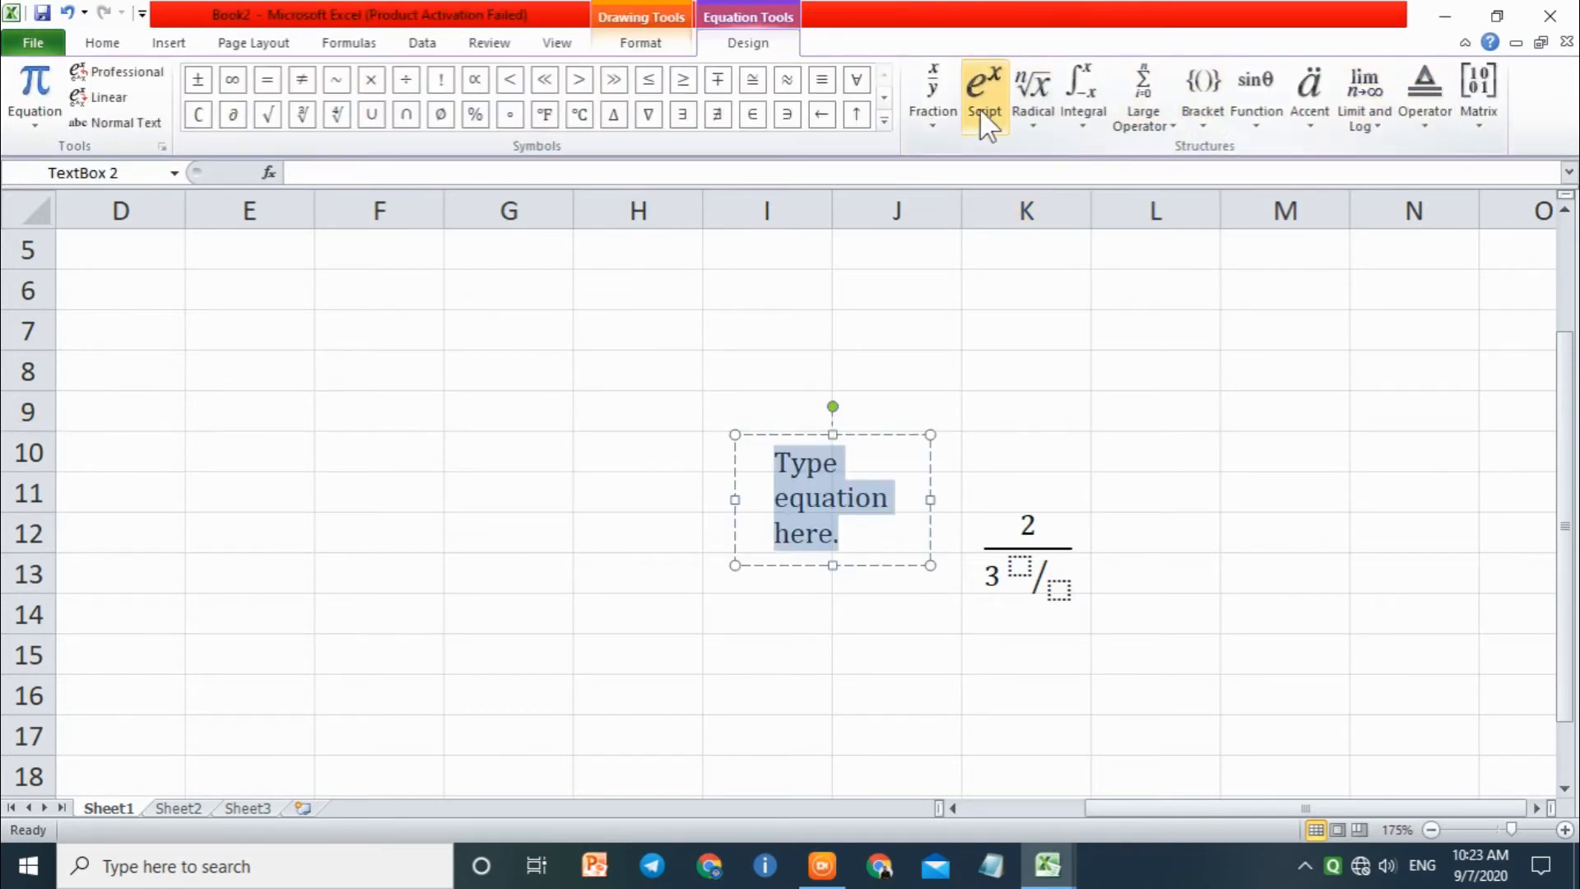
click(955, 123)
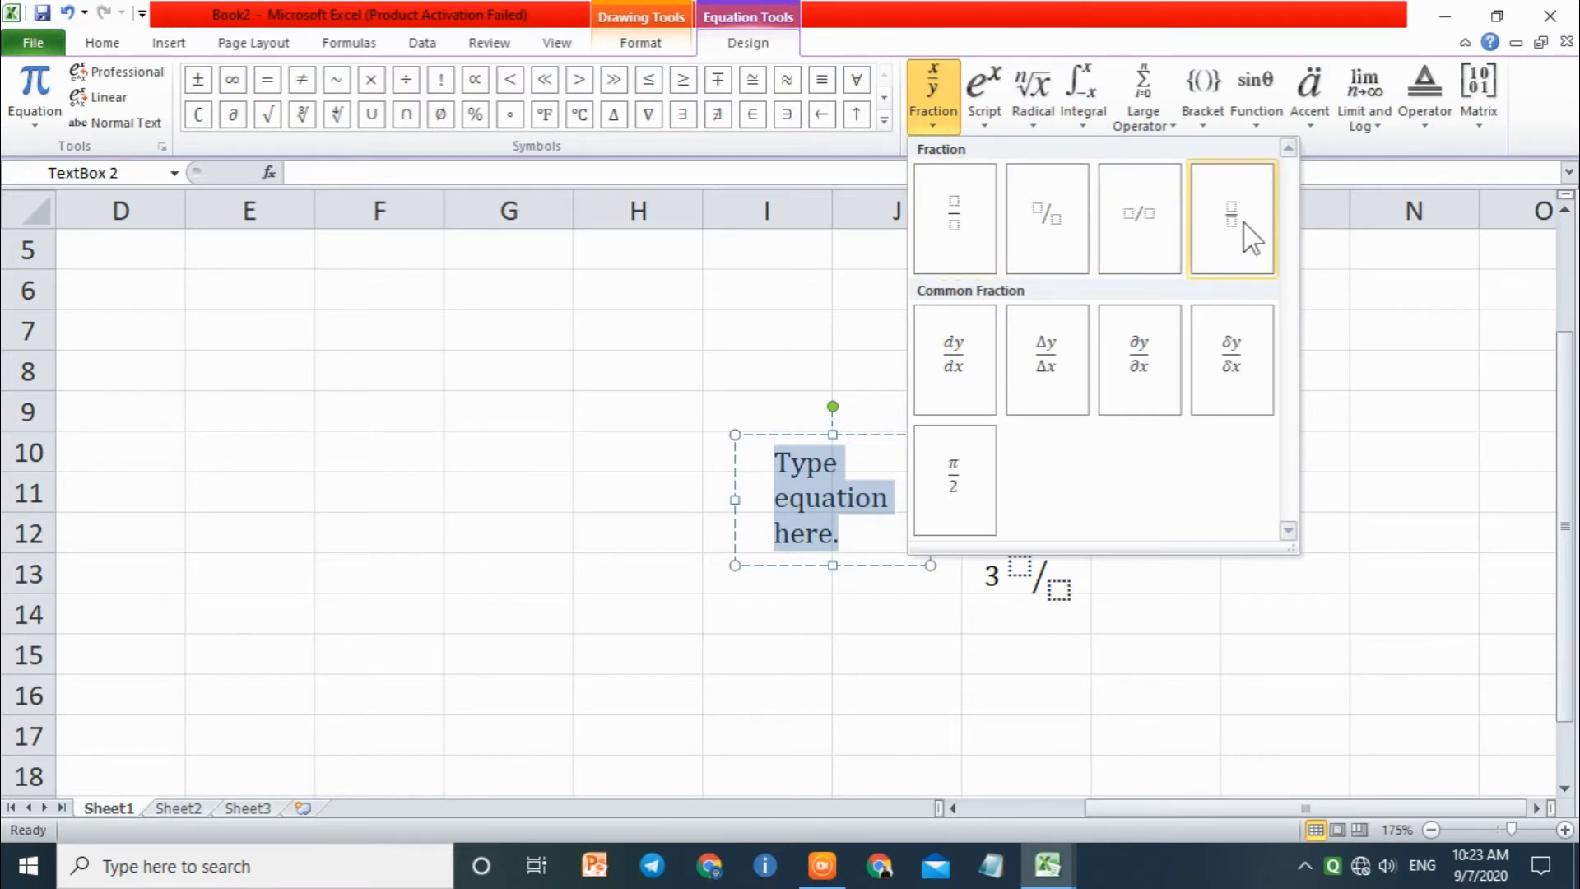
click(1070, 221)
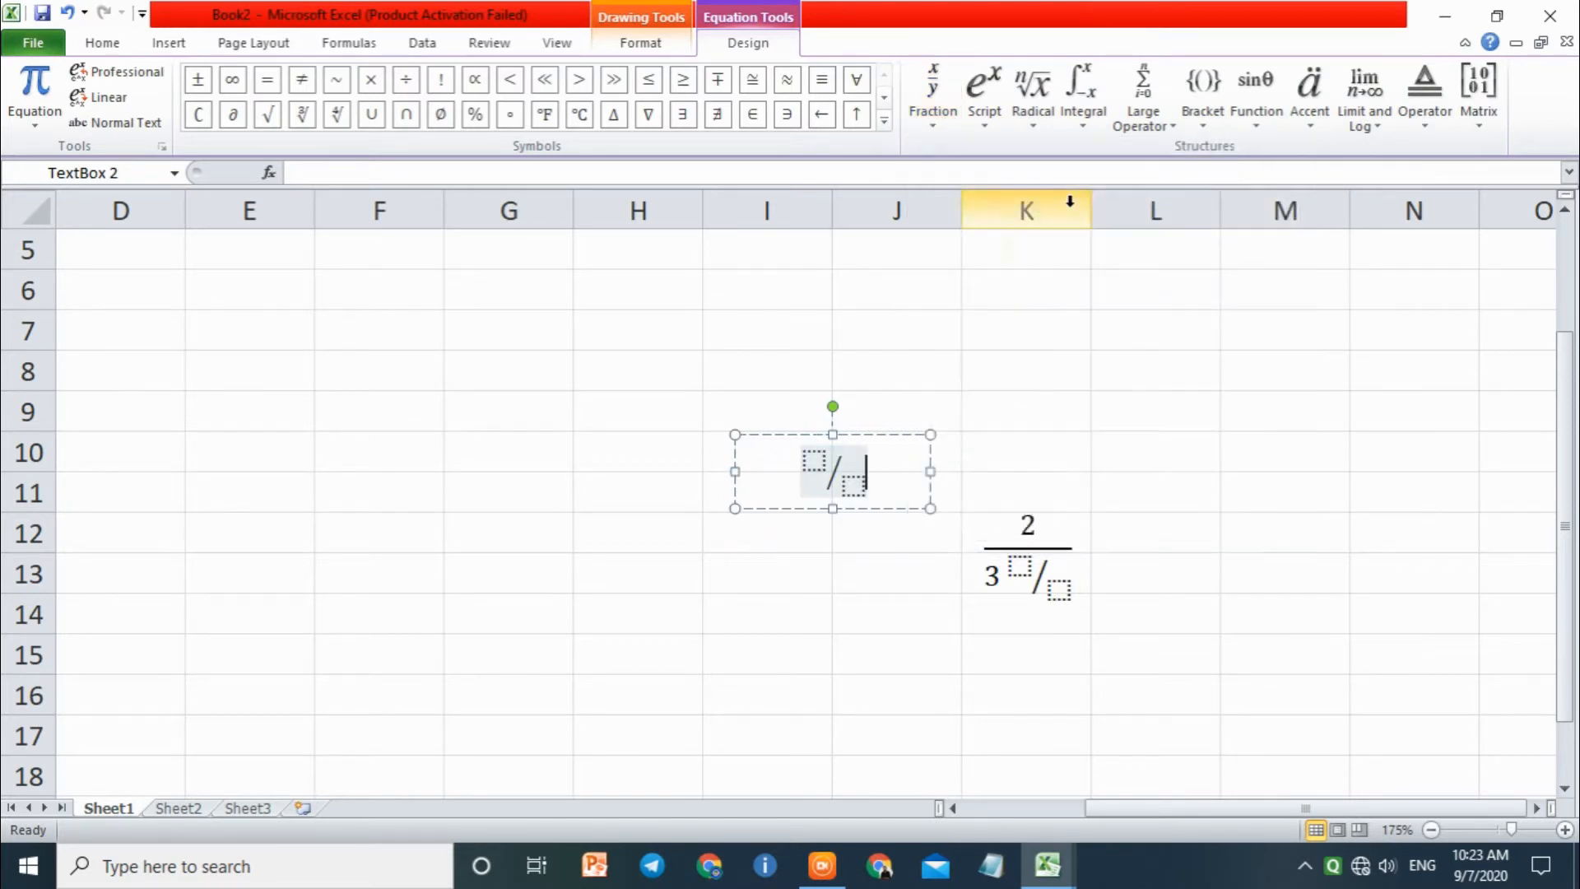
Step: Fill in the skewed fraction of the second equation with 2 as numerator and 8 as denominator
click(819, 465)
text(2)
click(850, 486)
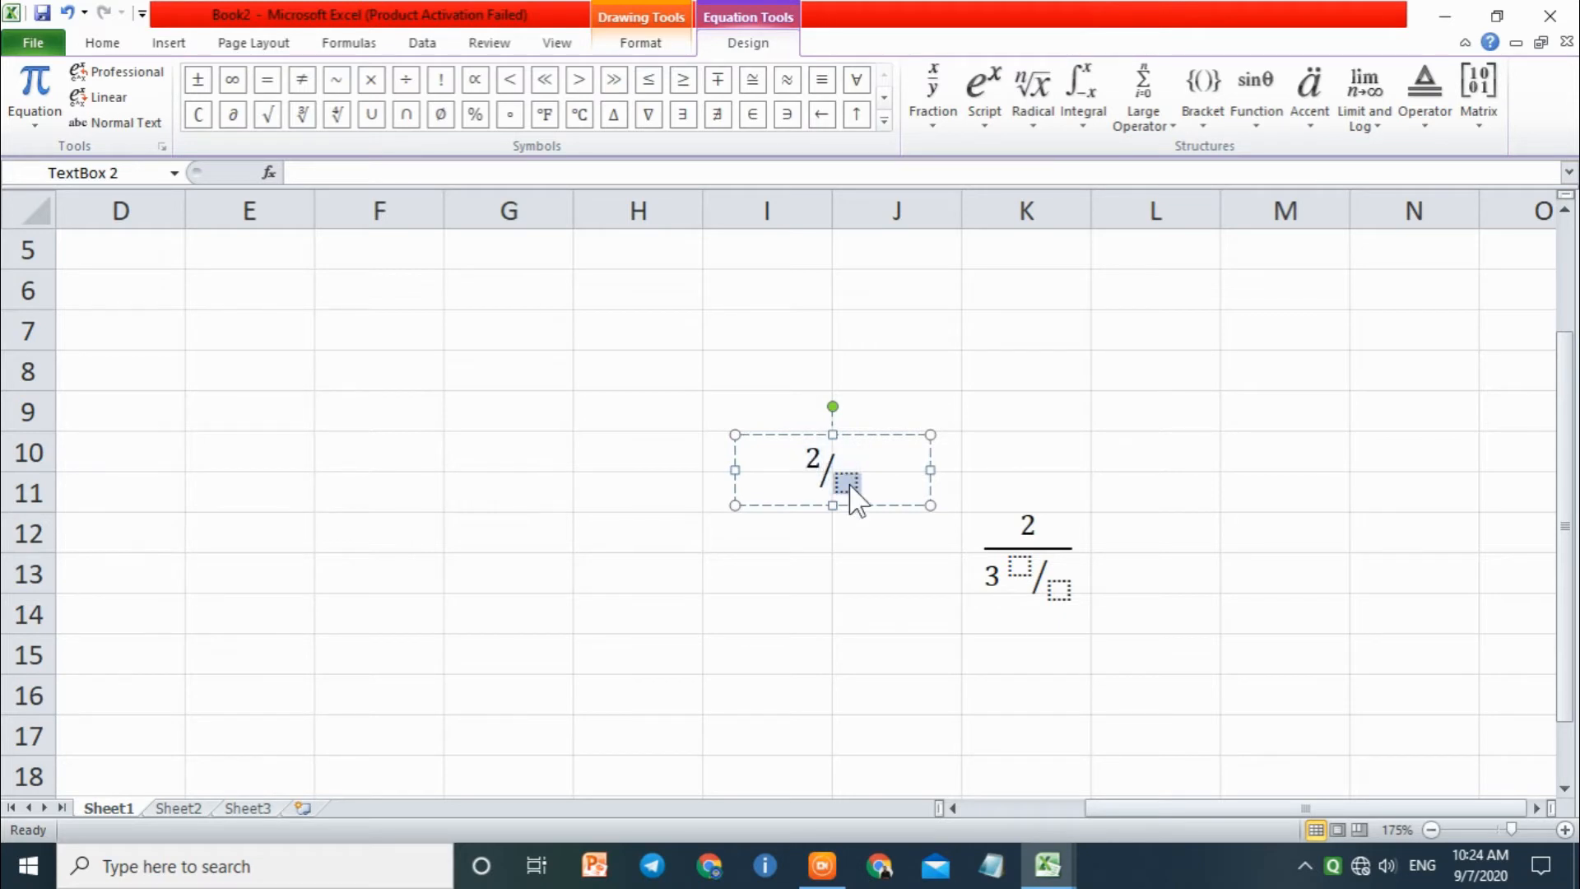
text(8)
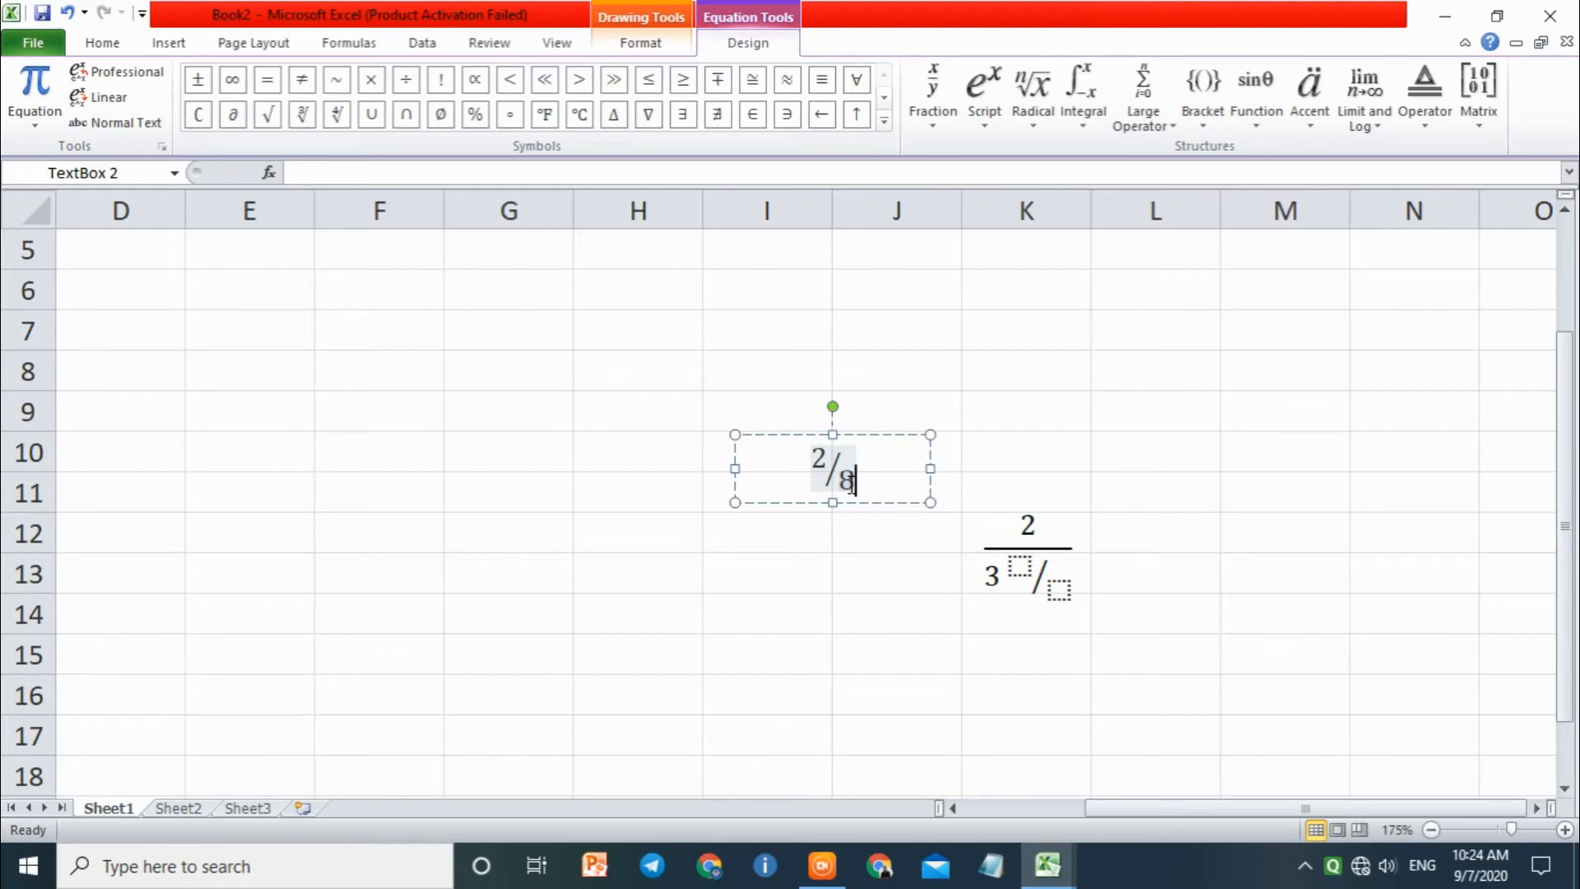
Step: Add an empty integral with side limits after the 8 in the skewed fraction's denominator and leave the equation
click(1083, 123)
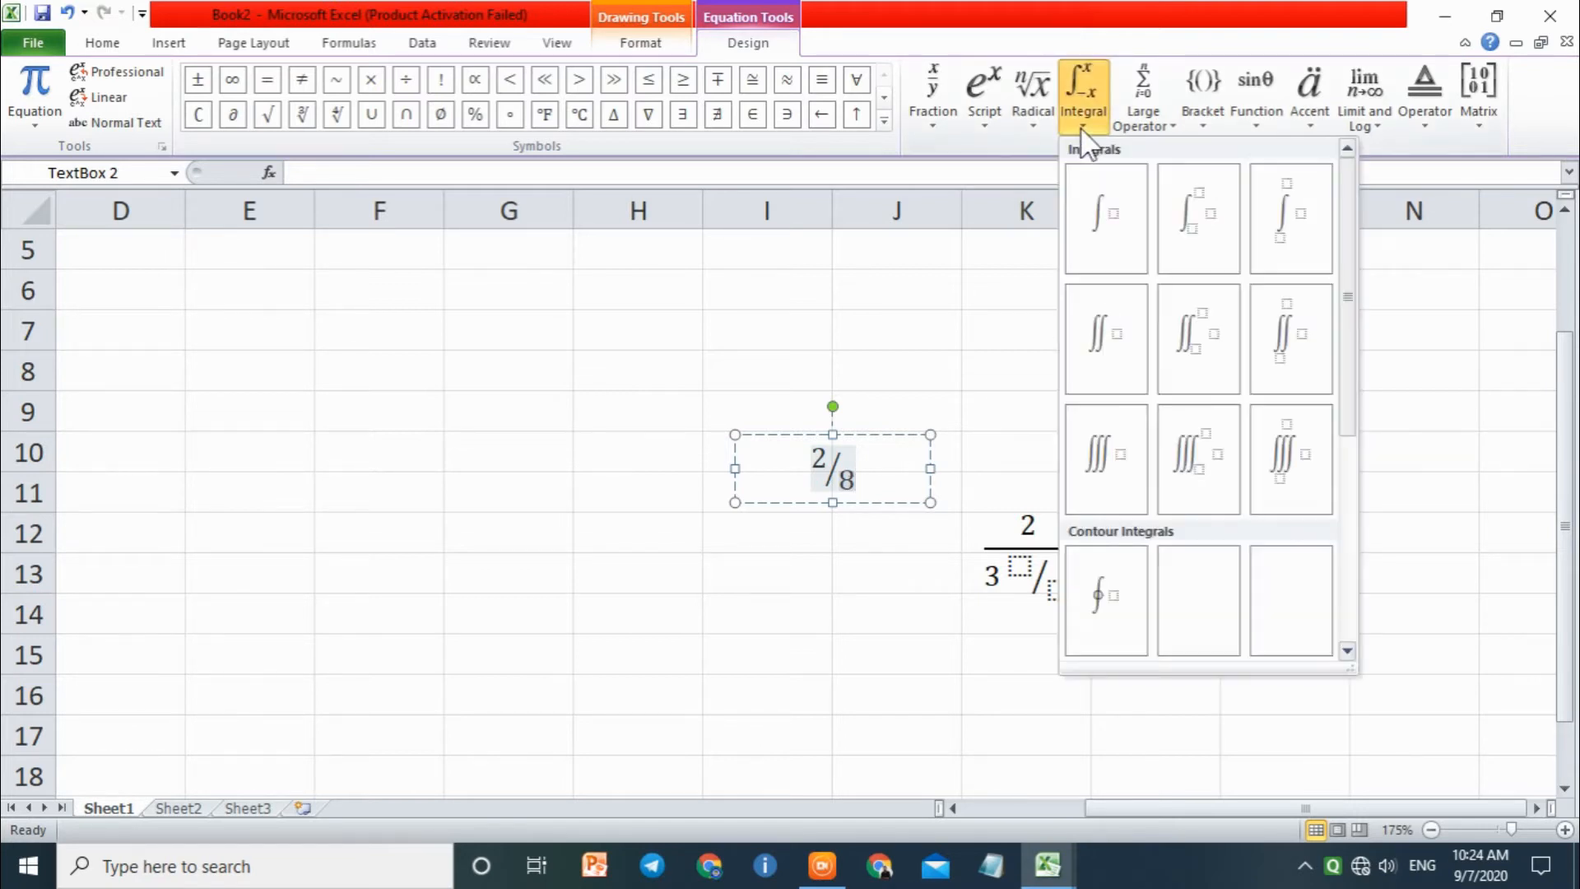
drag(1347, 251, 1360, 430)
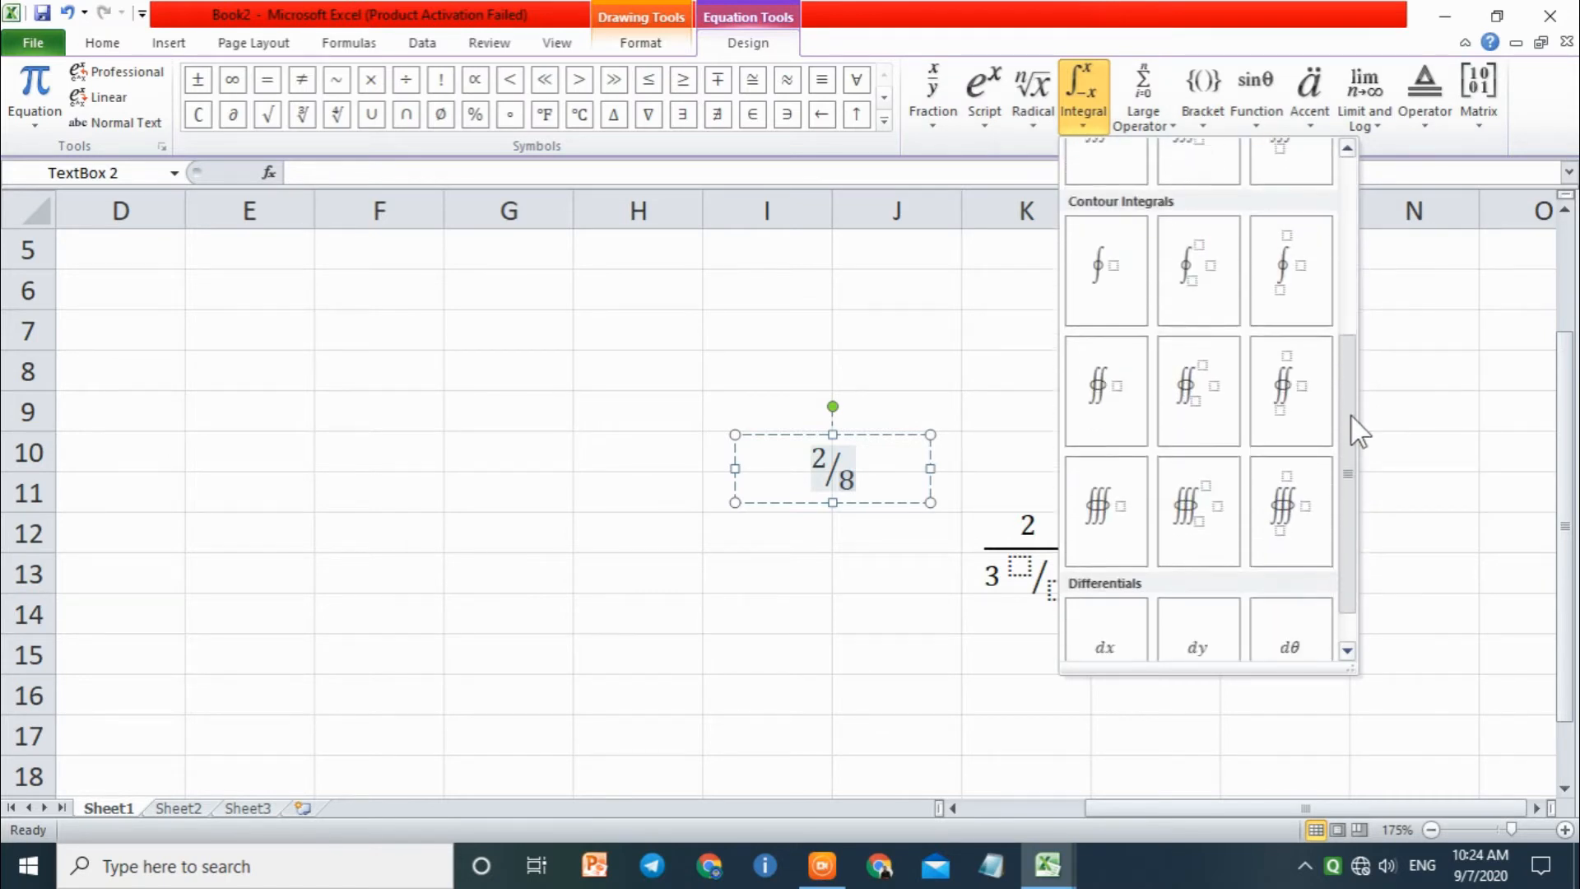
scroll(1342, 345, up, 5)
click(1185, 219)
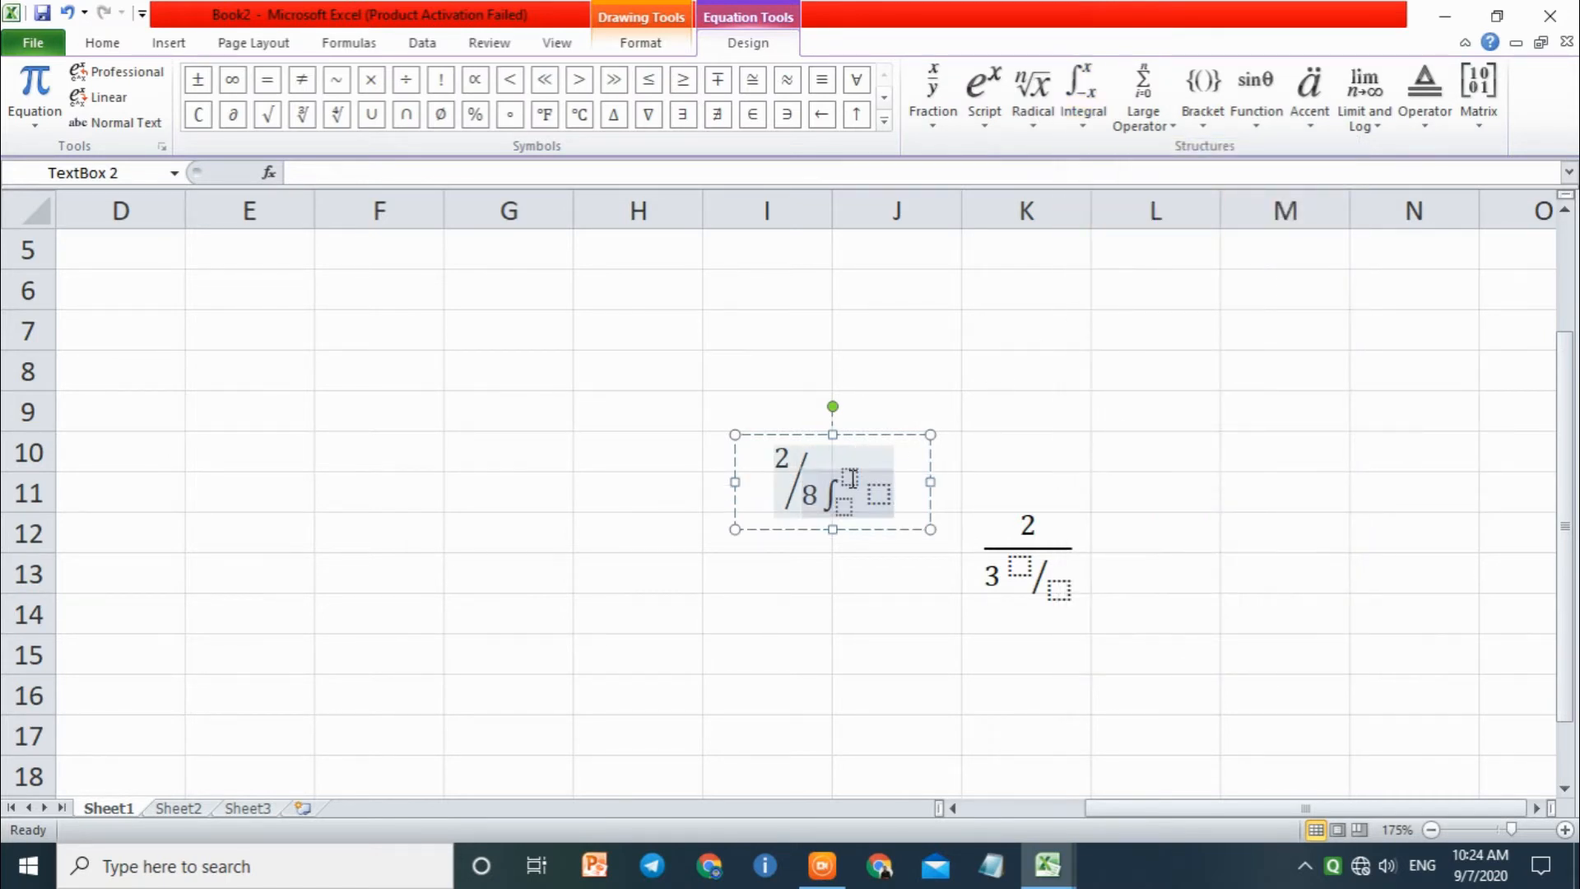
click(1110, 522)
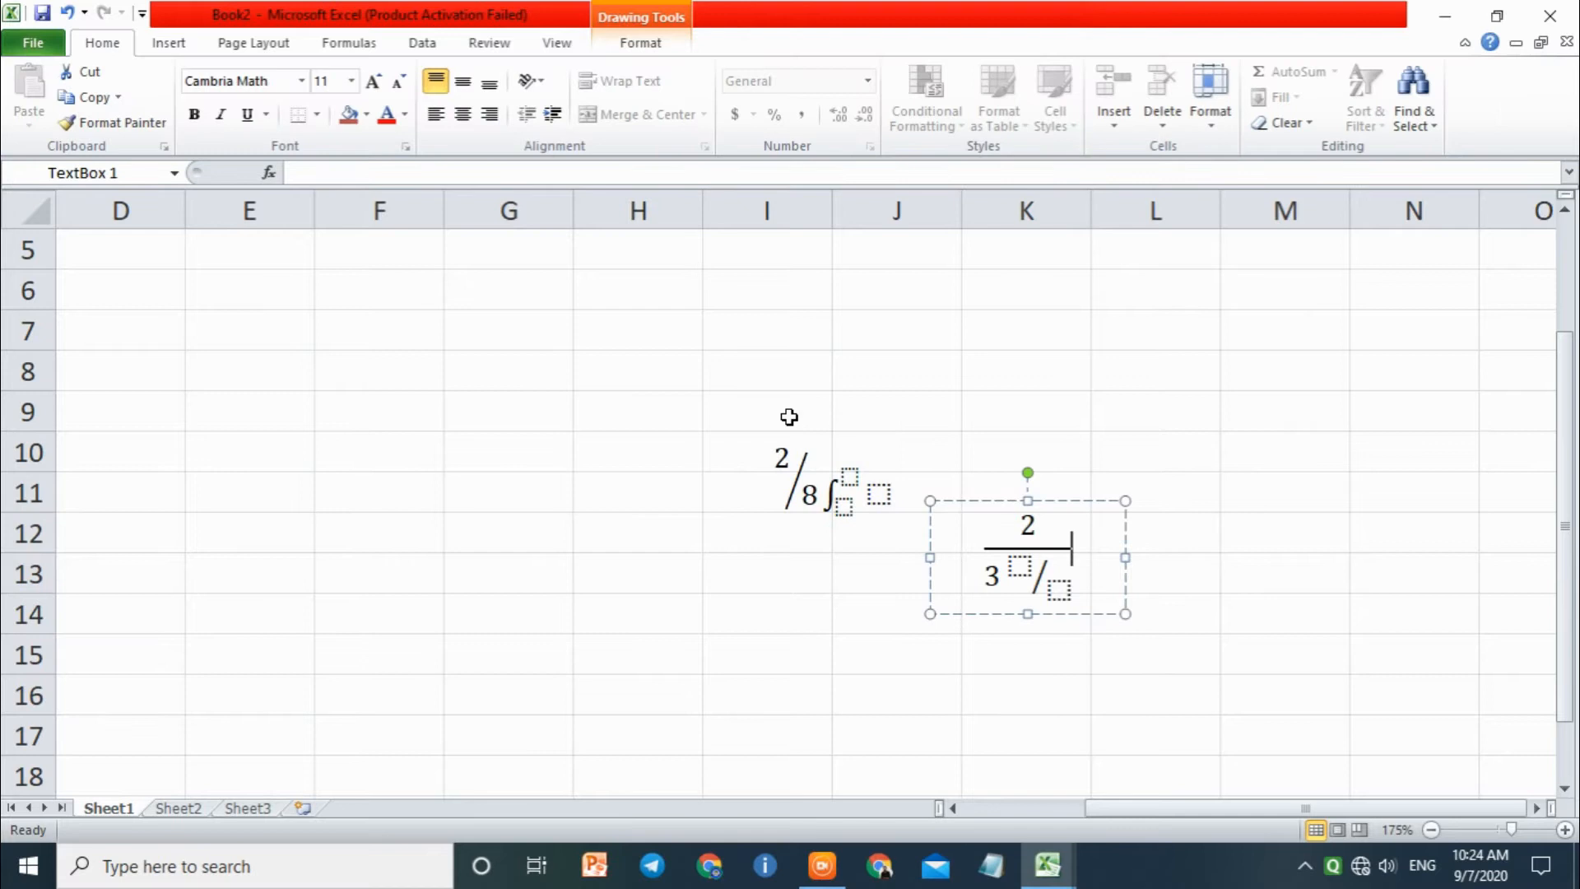
Step: Insert a third equation containing an empty contour integral with stacked limits and leave it
click(511, 390)
click(226, 43)
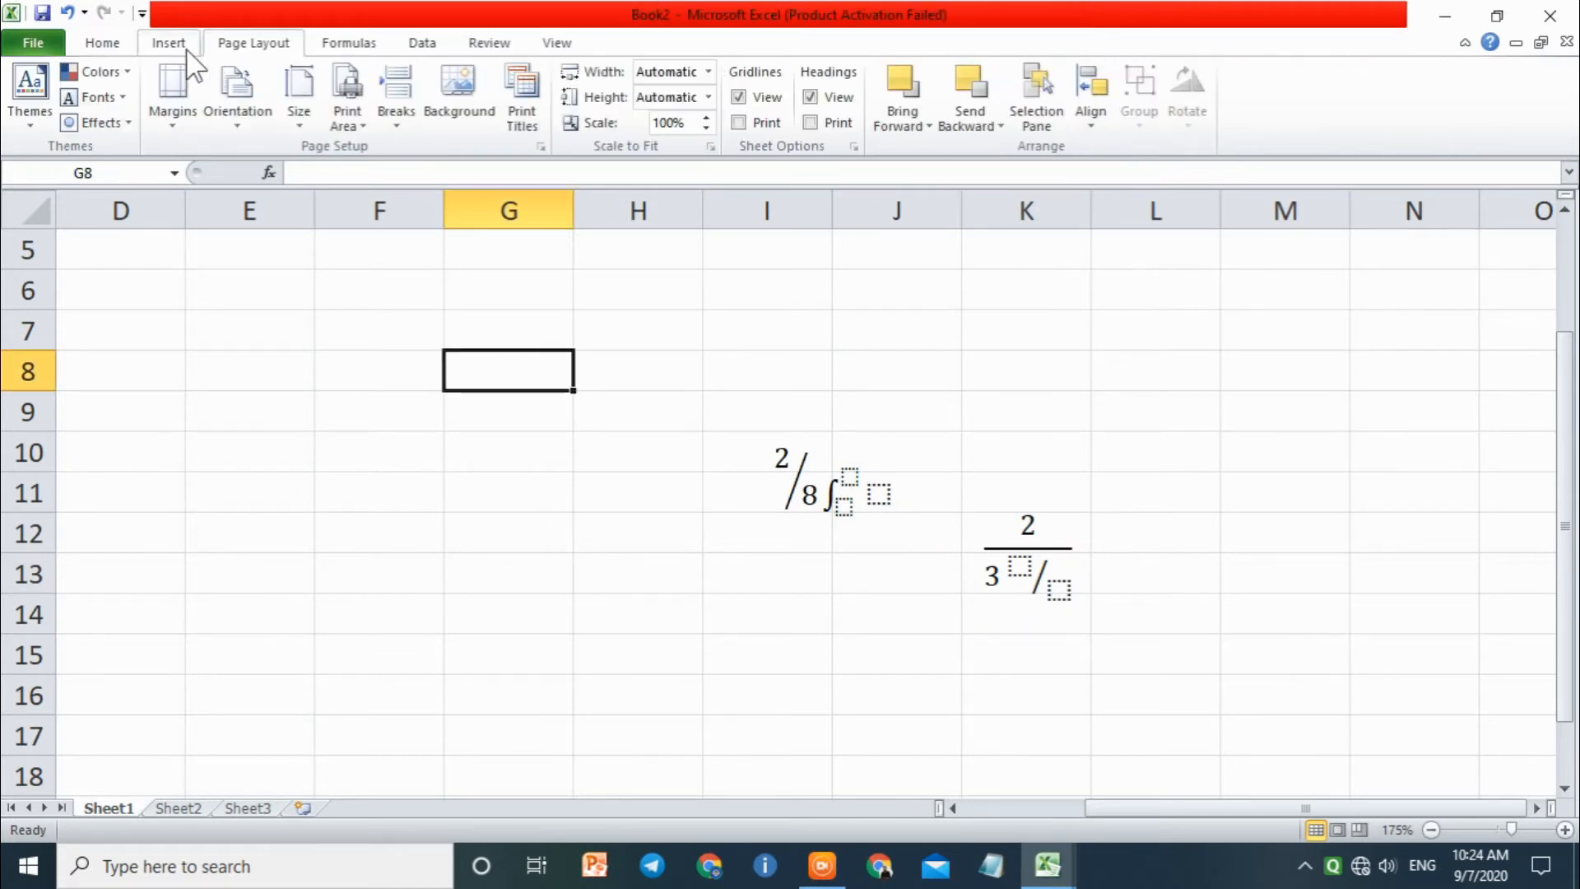
click(169, 43)
click(1396, 87)
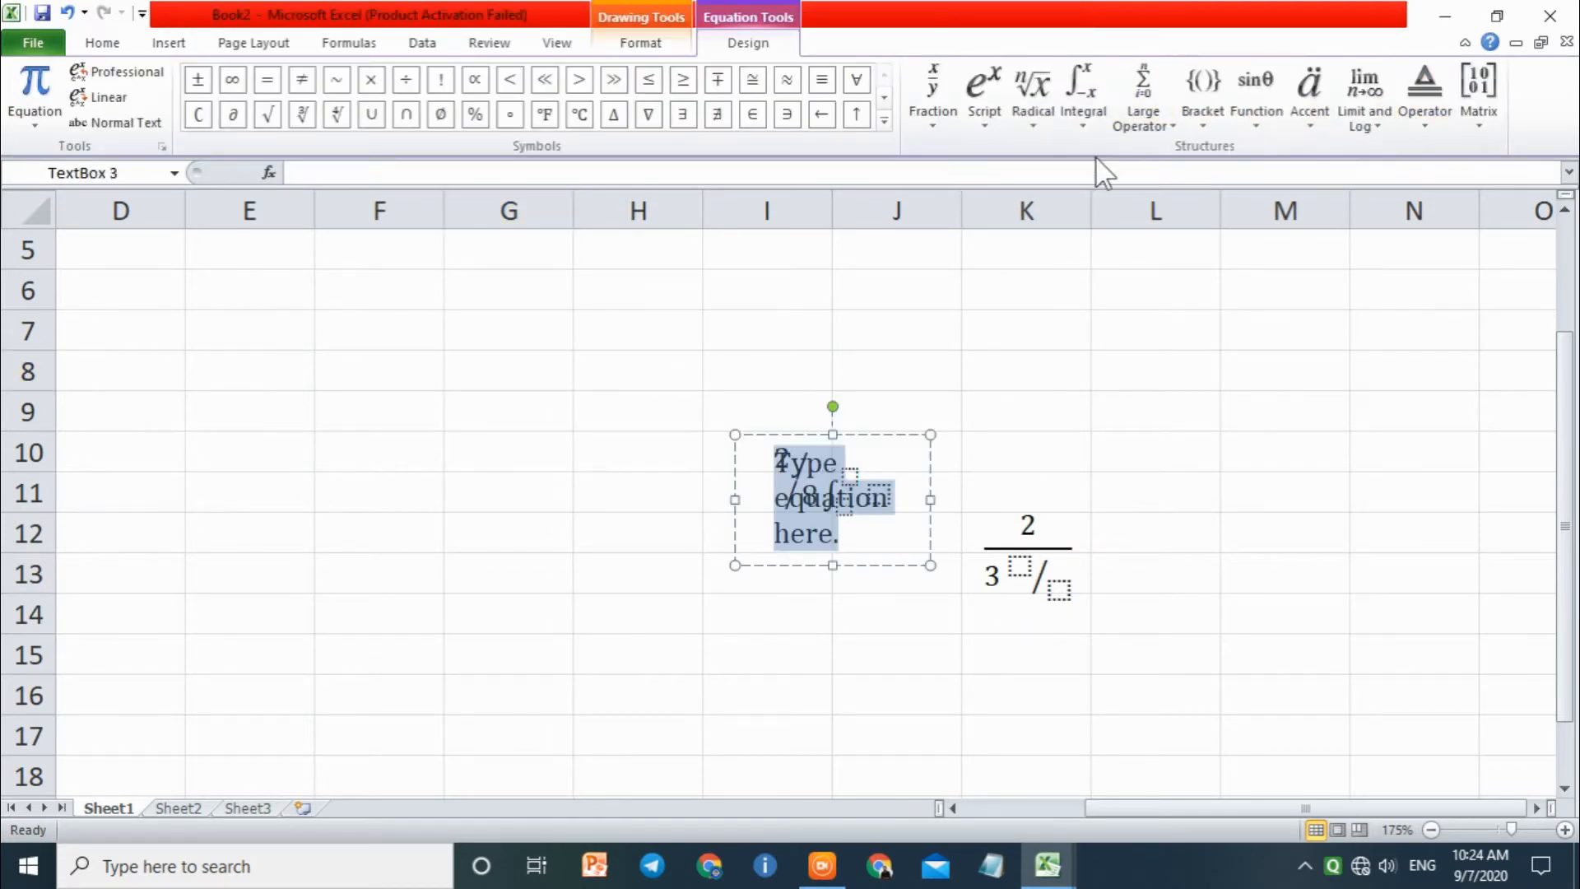
click(1099, 106)
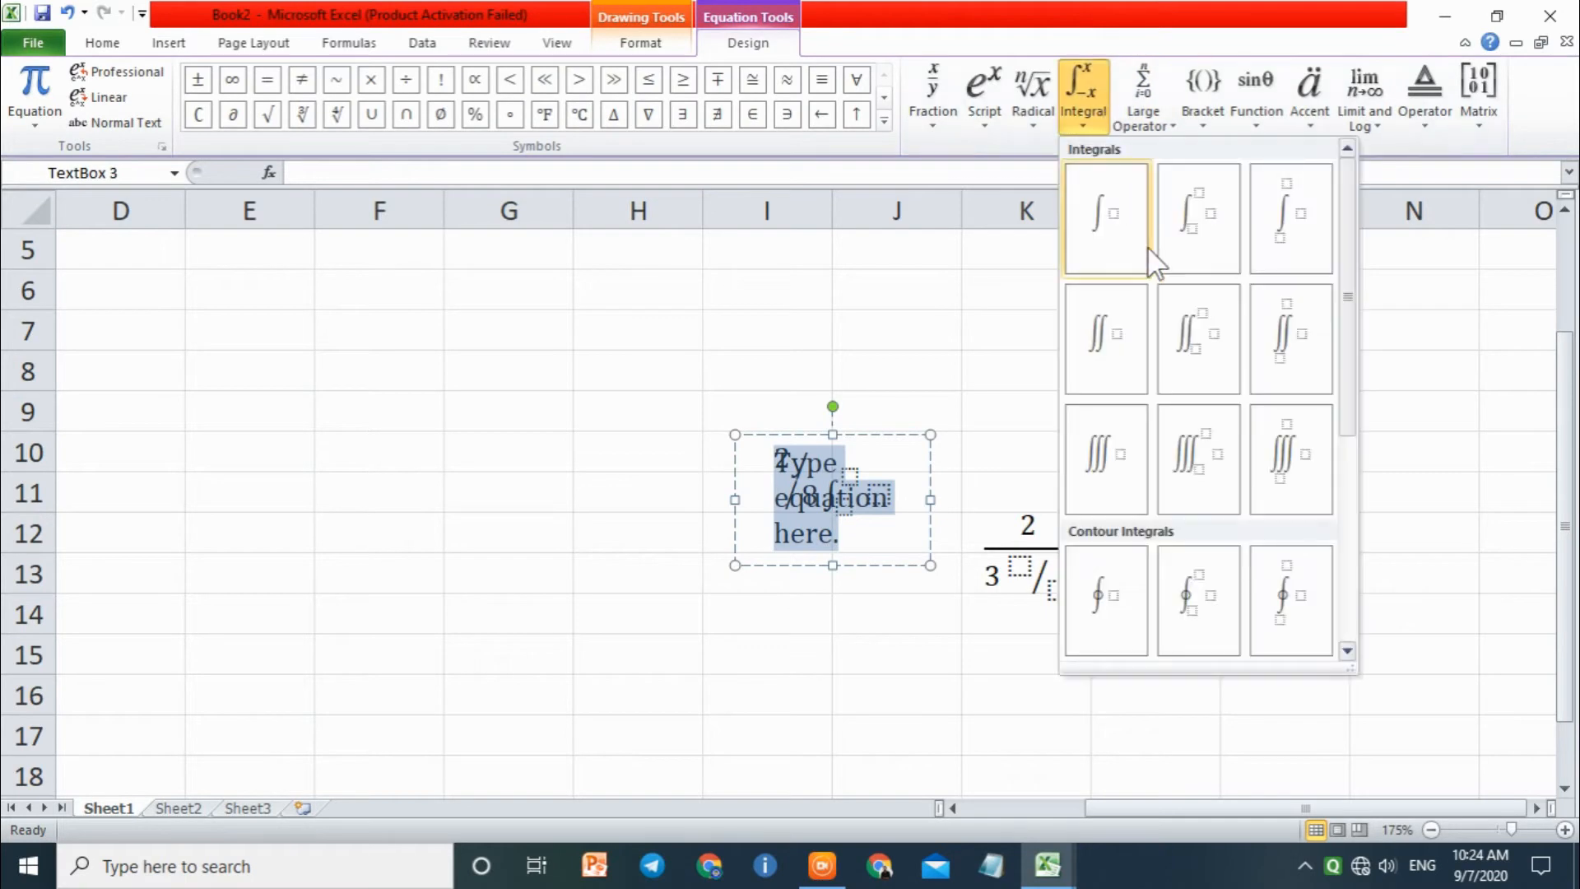
scroll(1224, 363, down, 3)
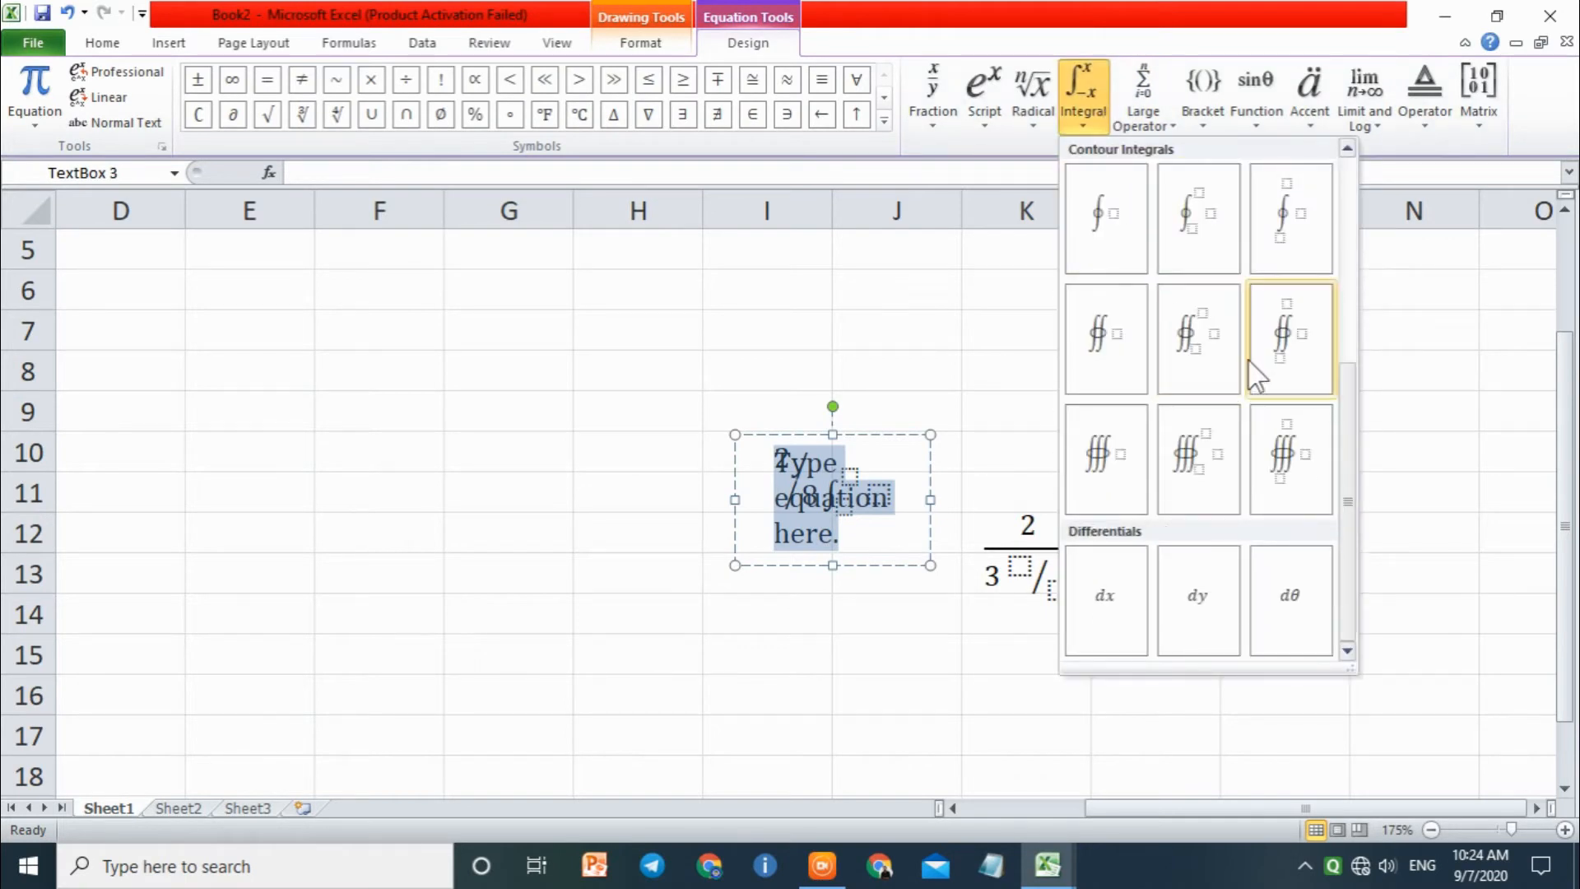
click(1263, 238)
click(1181, 409)
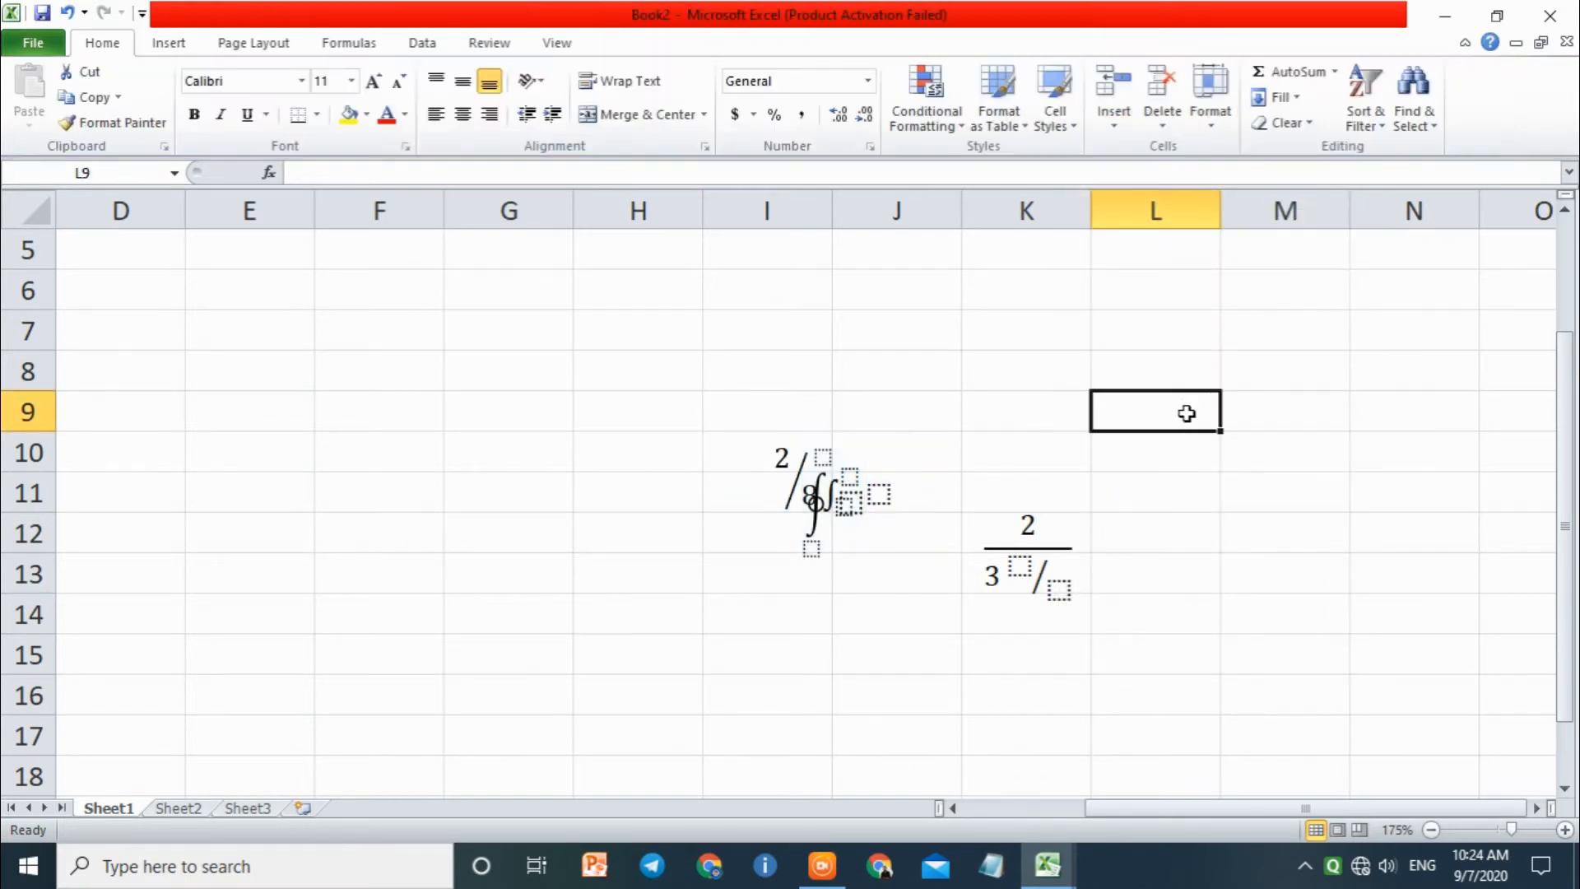
Step: Delete the contour integral, skewed fraction and stacked fraction equations from the worksheet
click(880, 447)
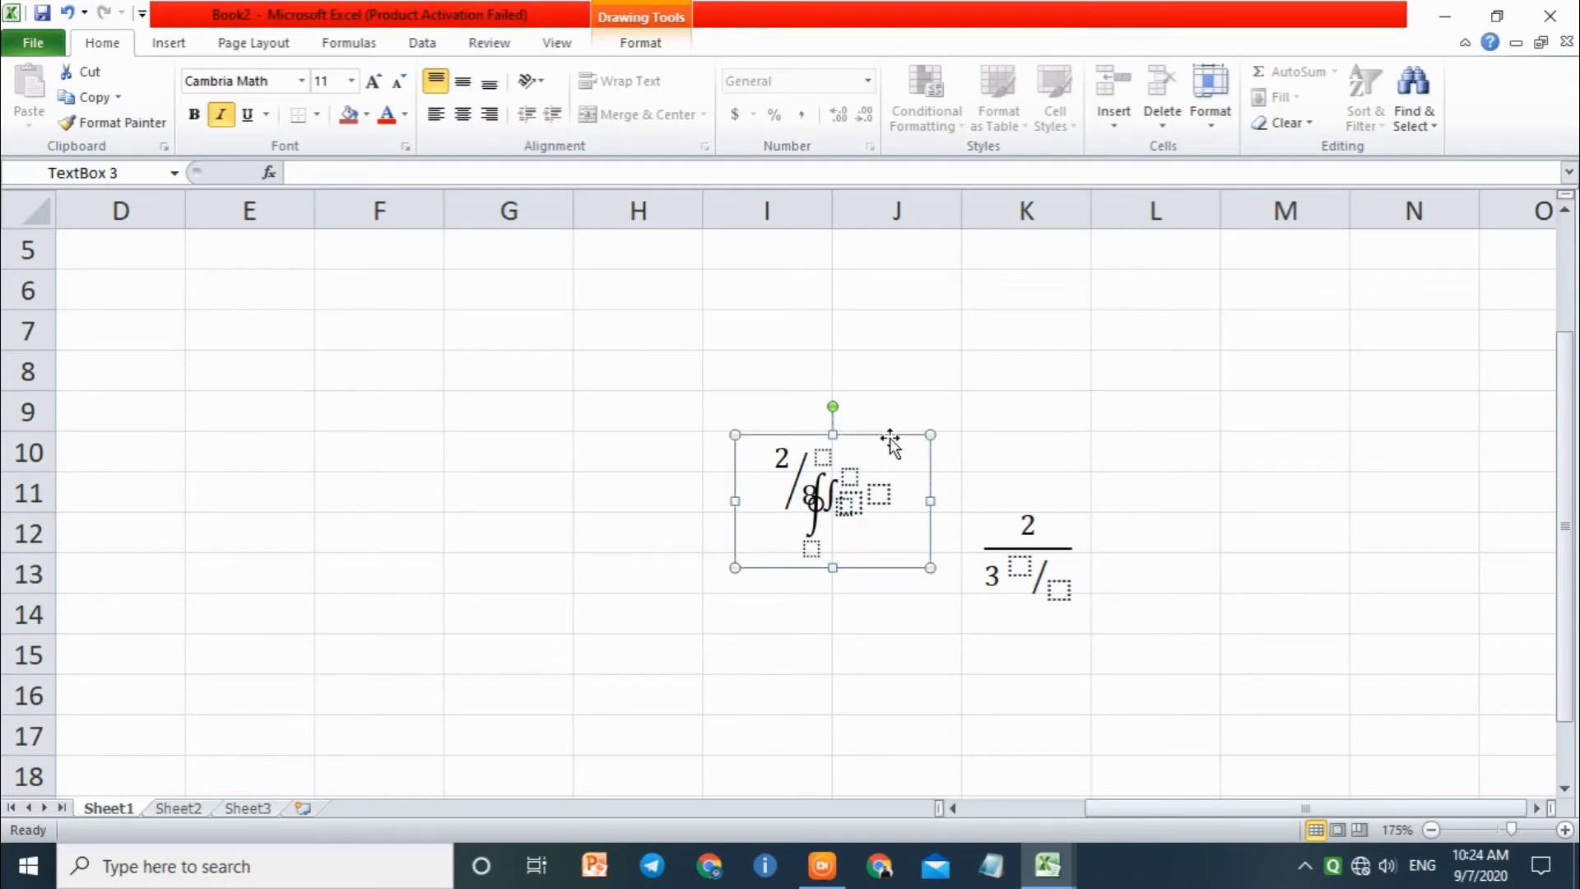
key(Delete)
click(878, 445)
click(875, 435)
key(Delete)
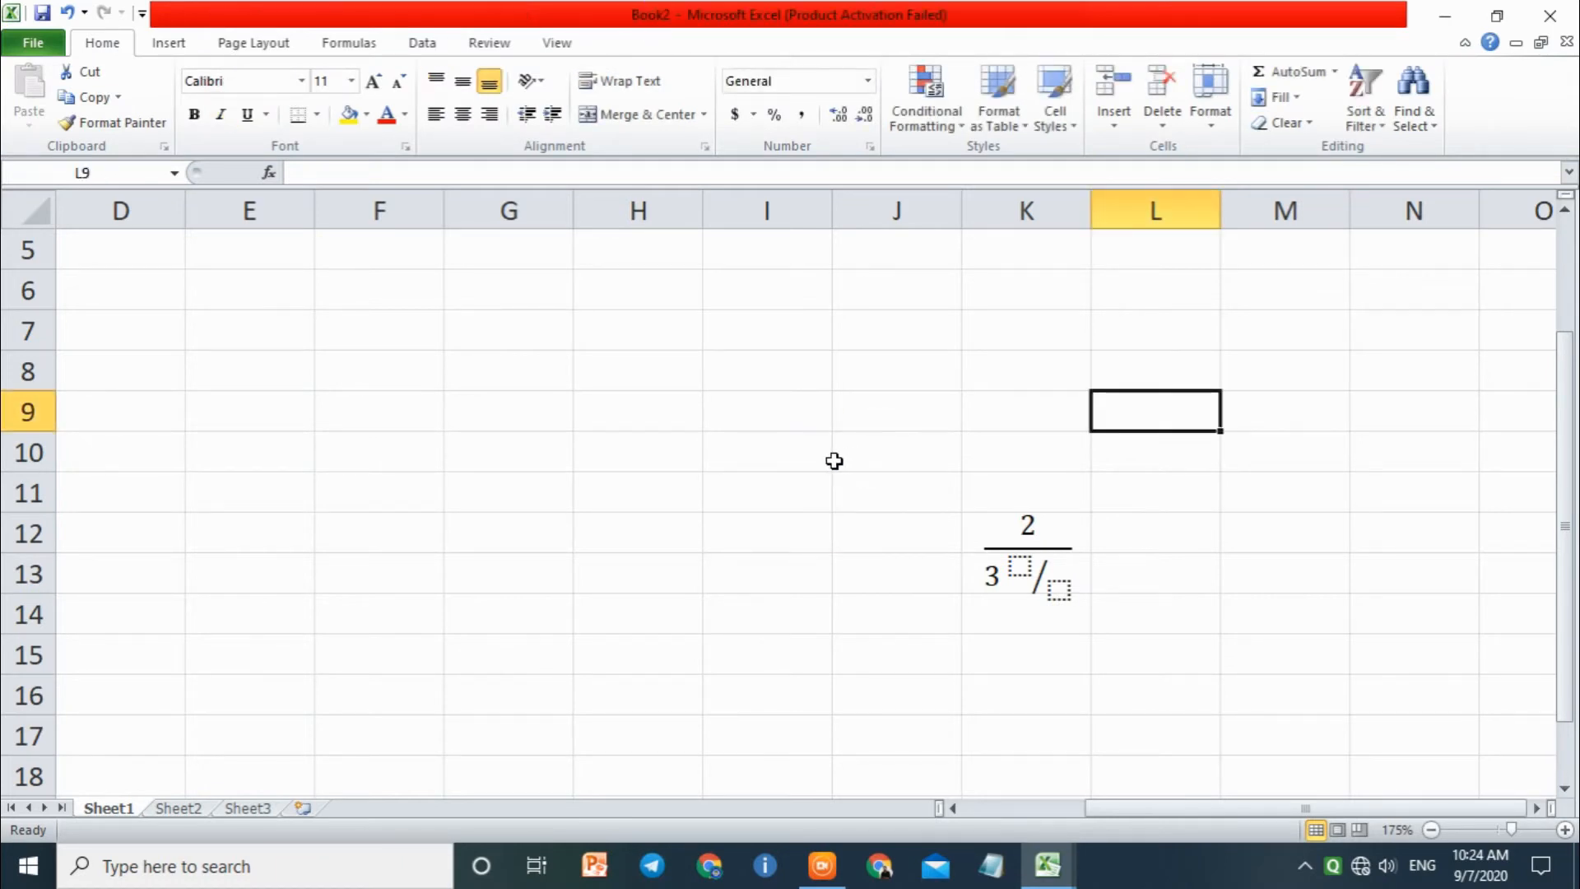
click(1005, 515)
click(1005, 505)
key(Delete)
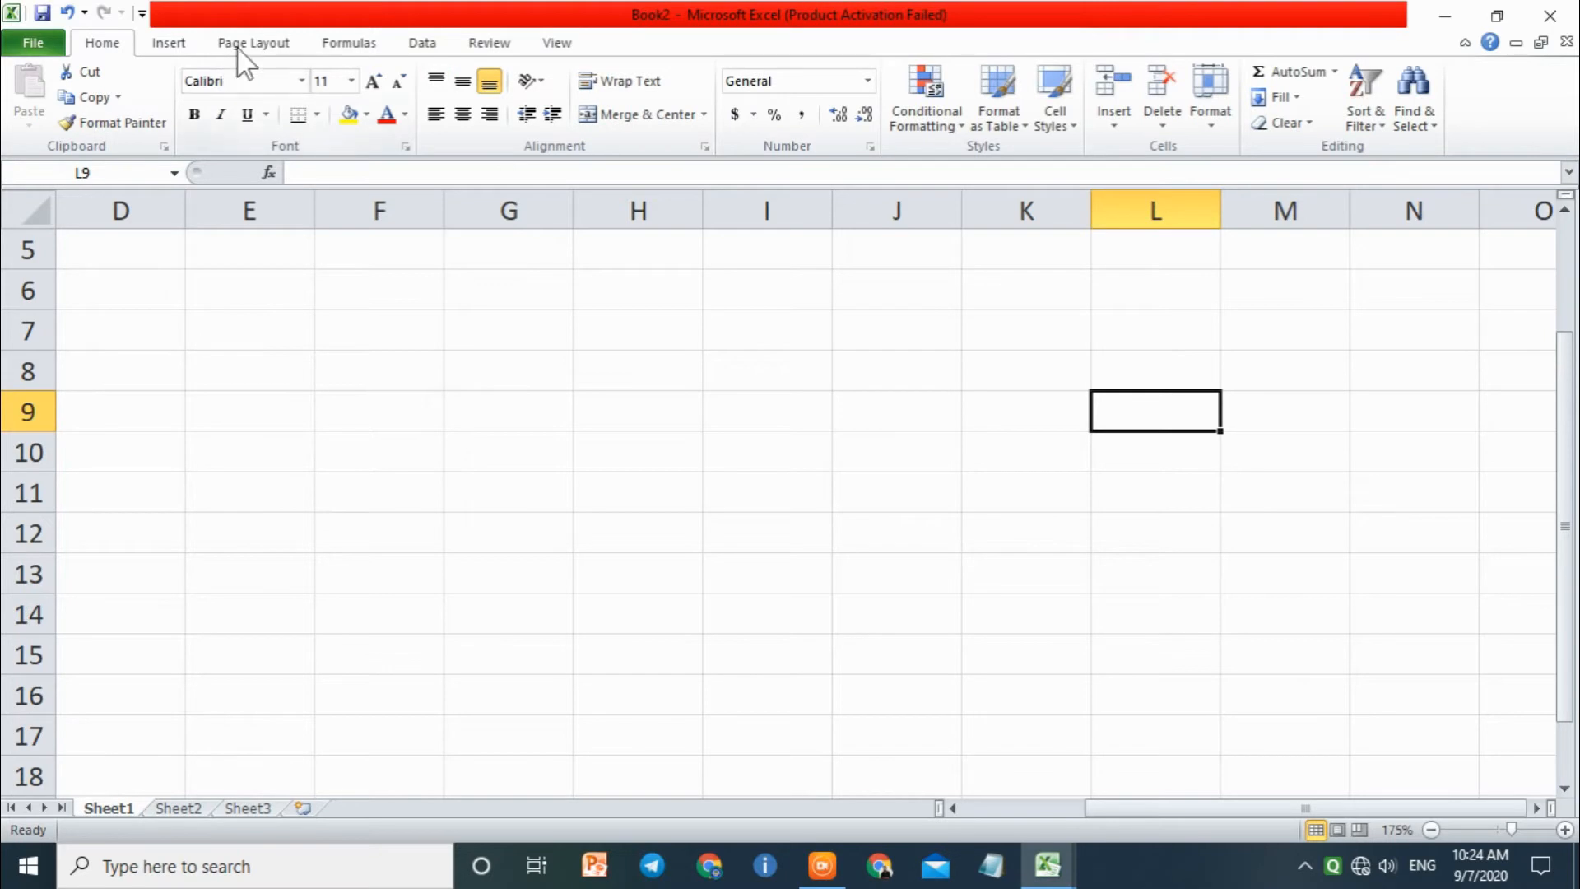
Step: Insert a new equation containing an empty integral with stacked limits
click(169, 43)
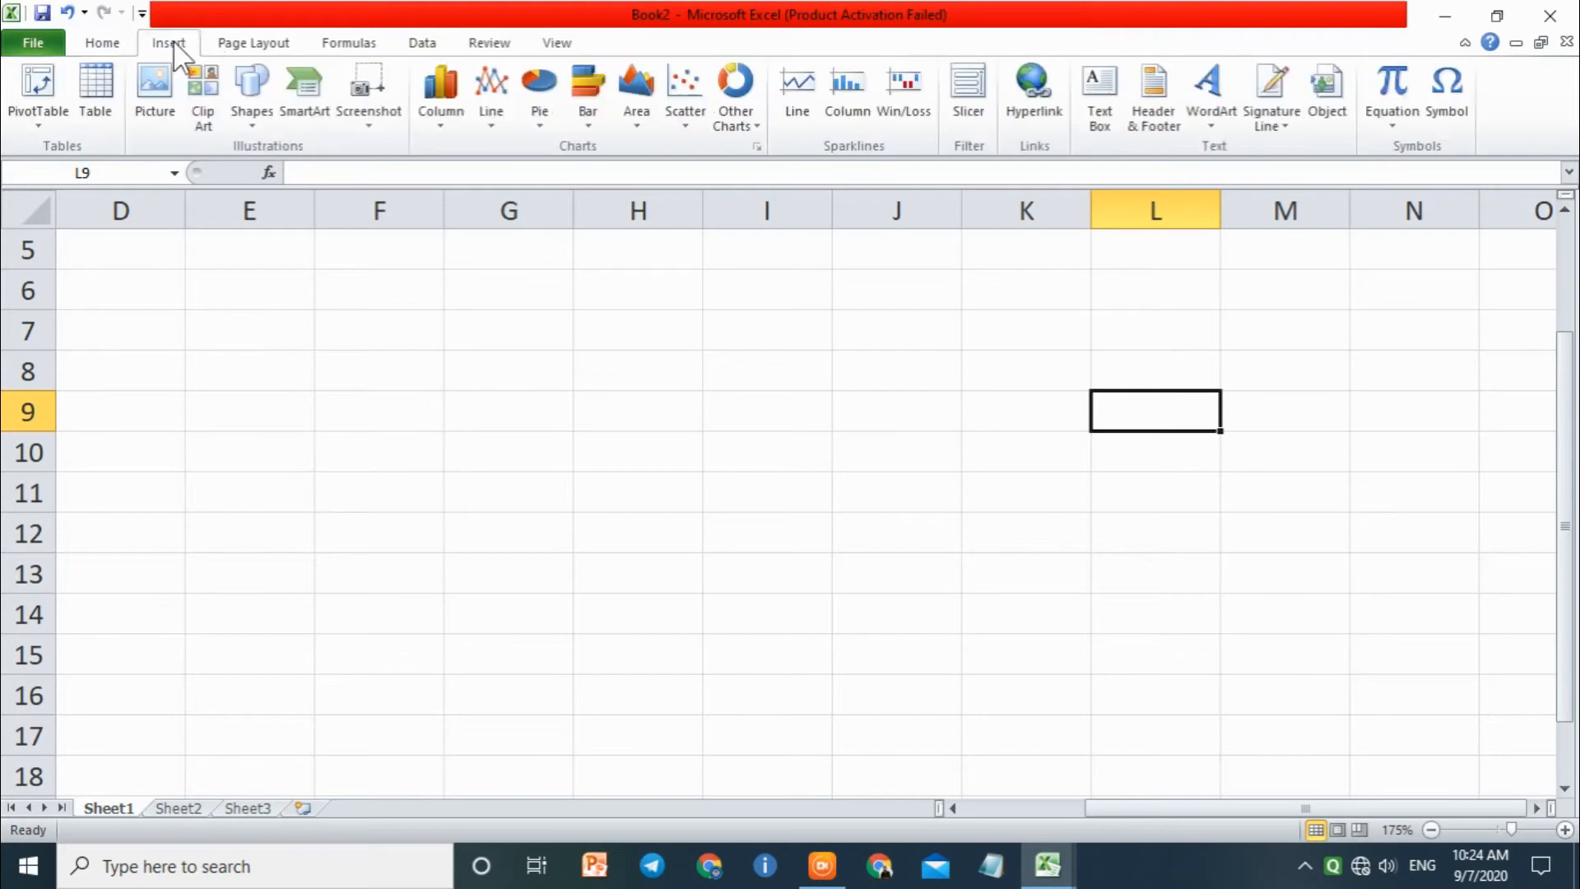
click(1389, 81)
click(1083, 89)
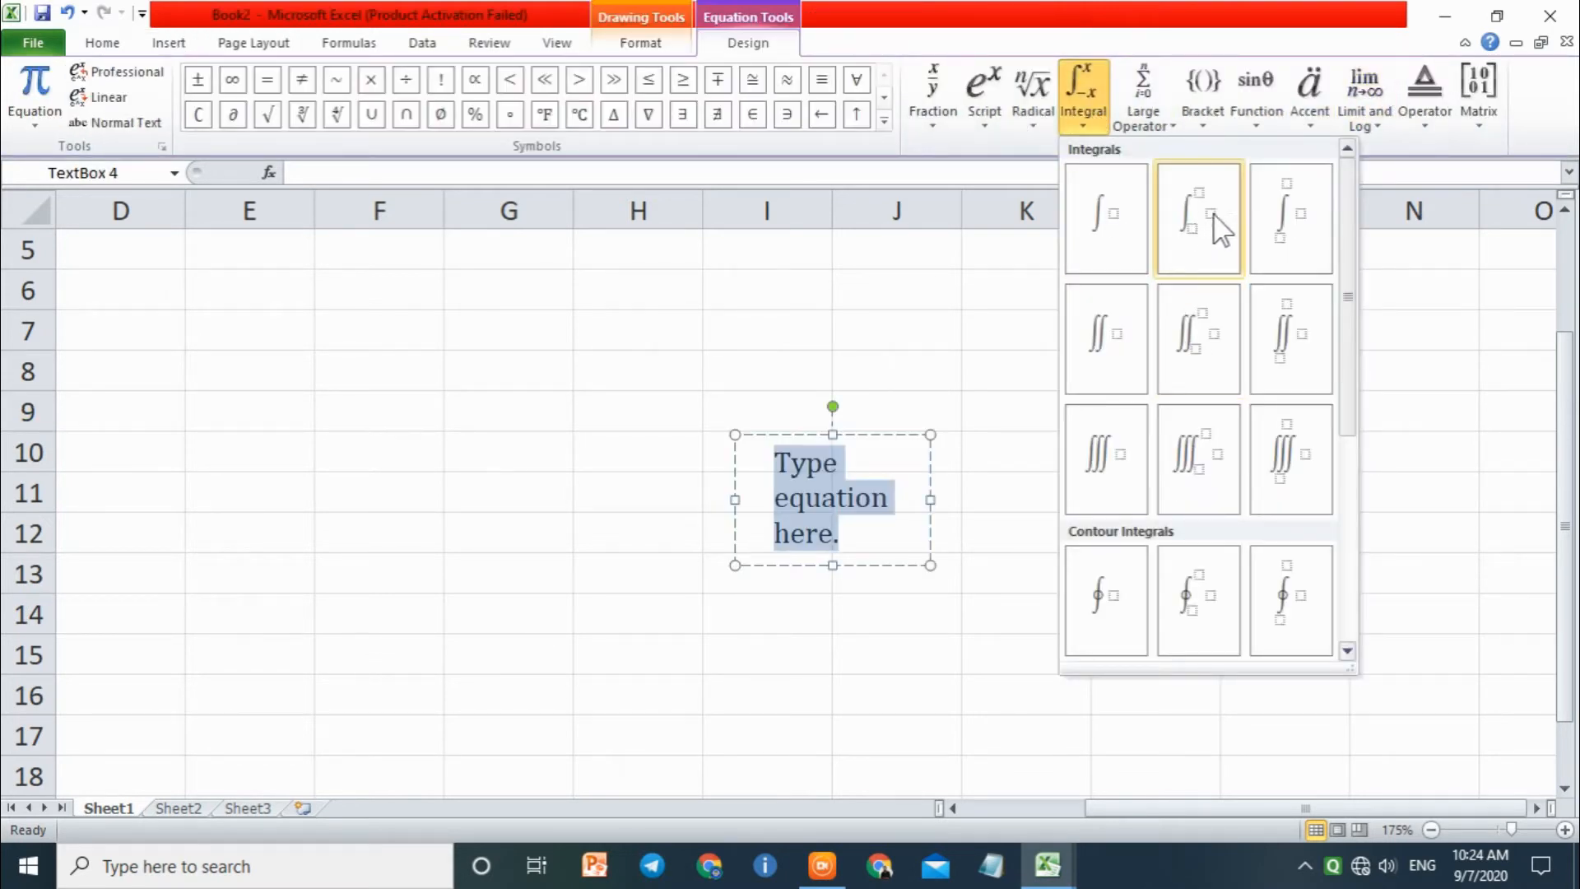
click(1288, 216)
Step: Fill in the integral with upper limit 2, lower limit 3 and integrand 2x, and leave the equation
click(822, 455)
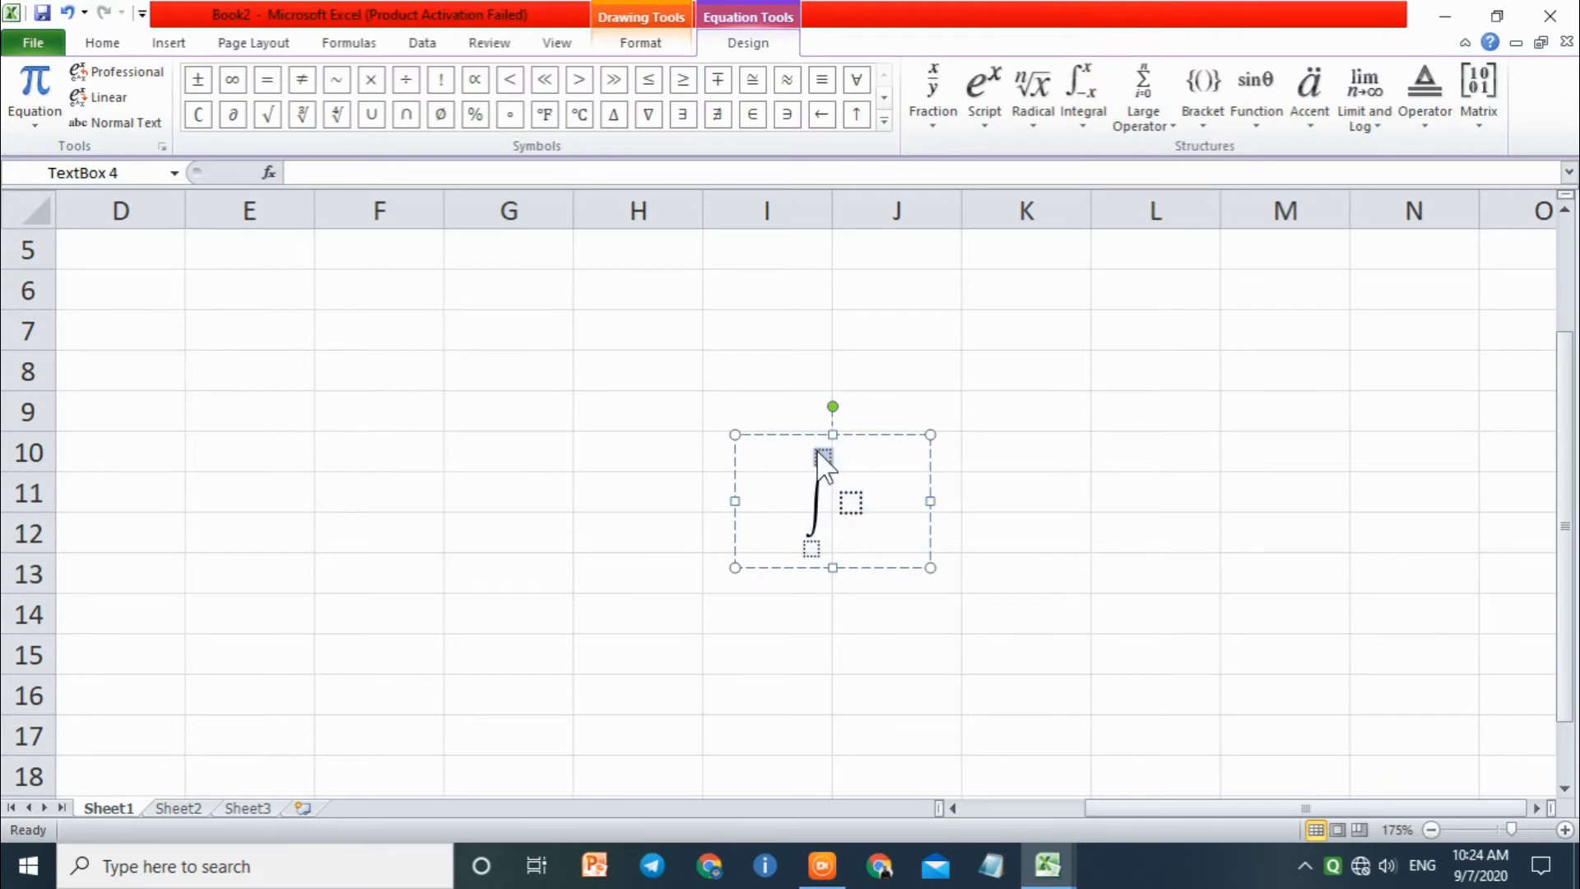
text(2)
click(813, 548)
text(3)
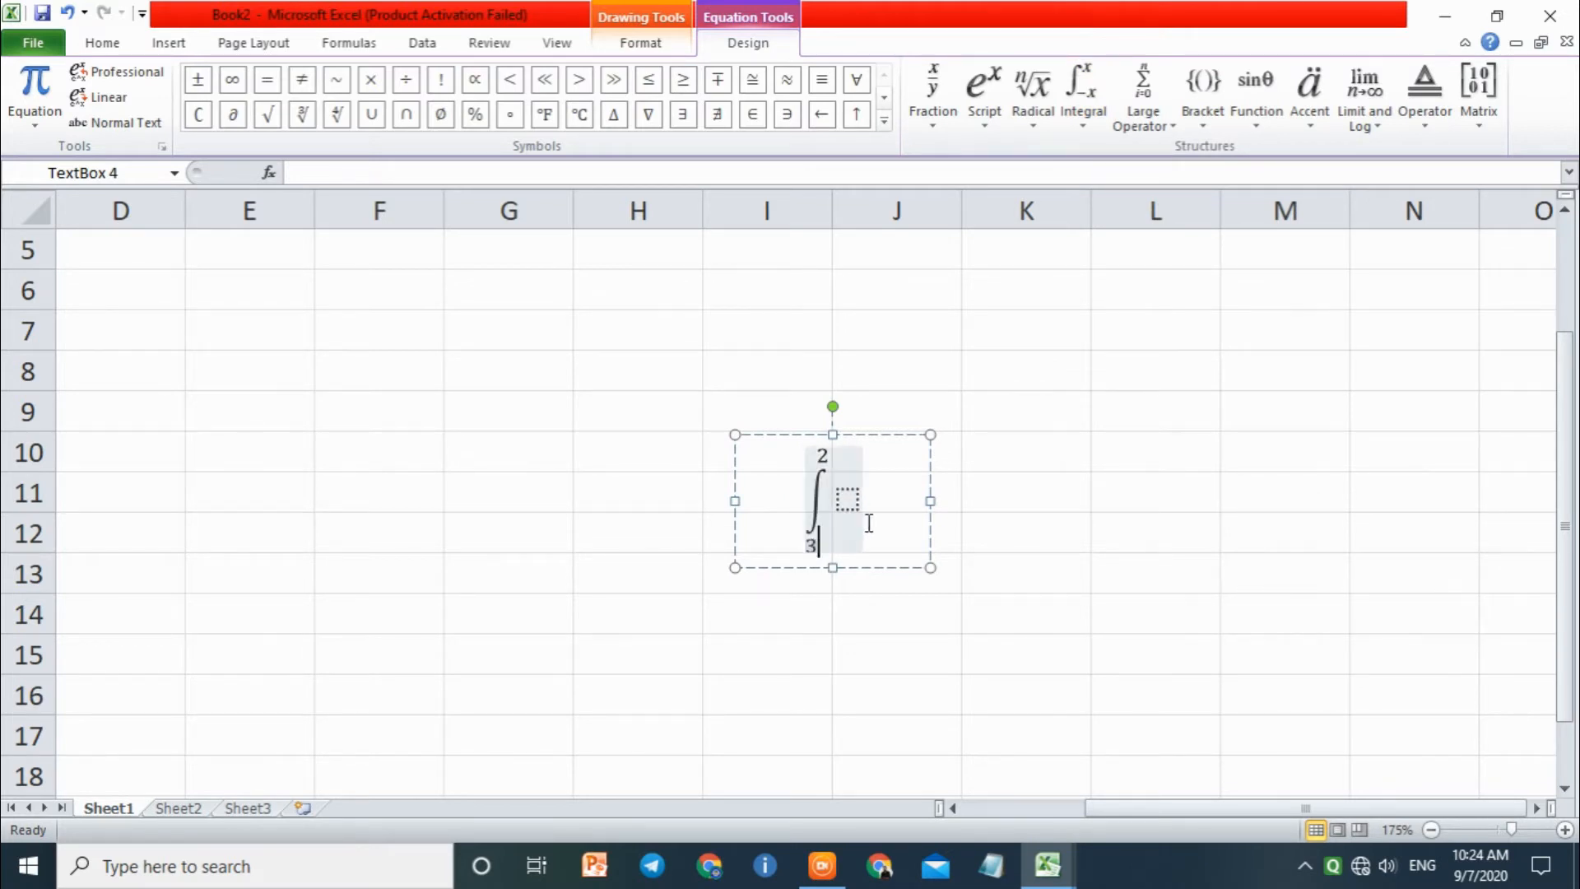
click(848, 500)
text(2x)
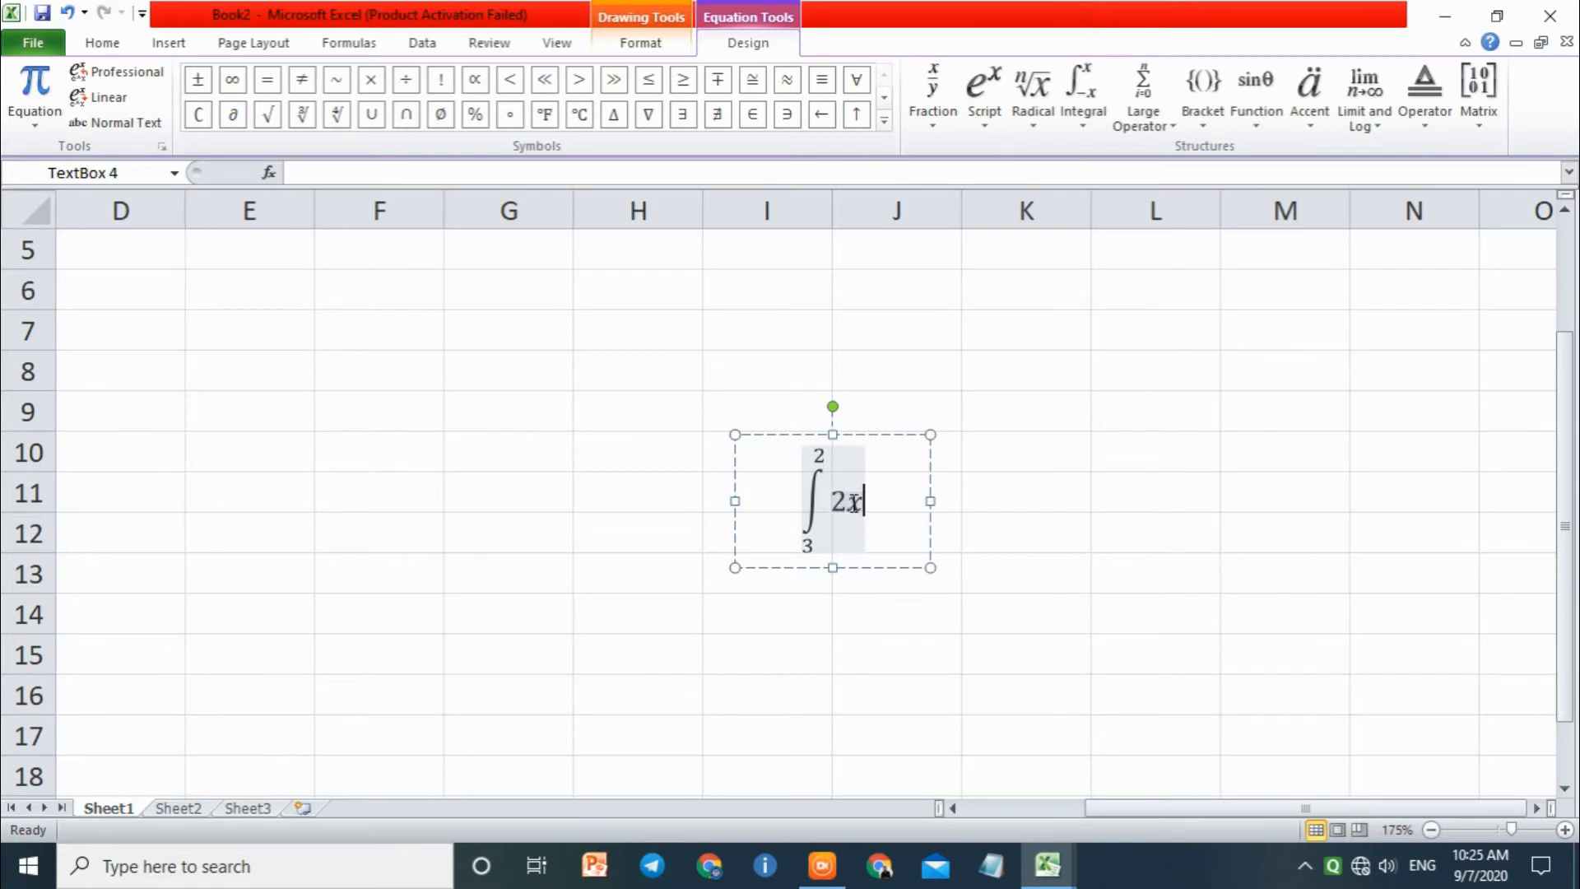
click(1035, 516)
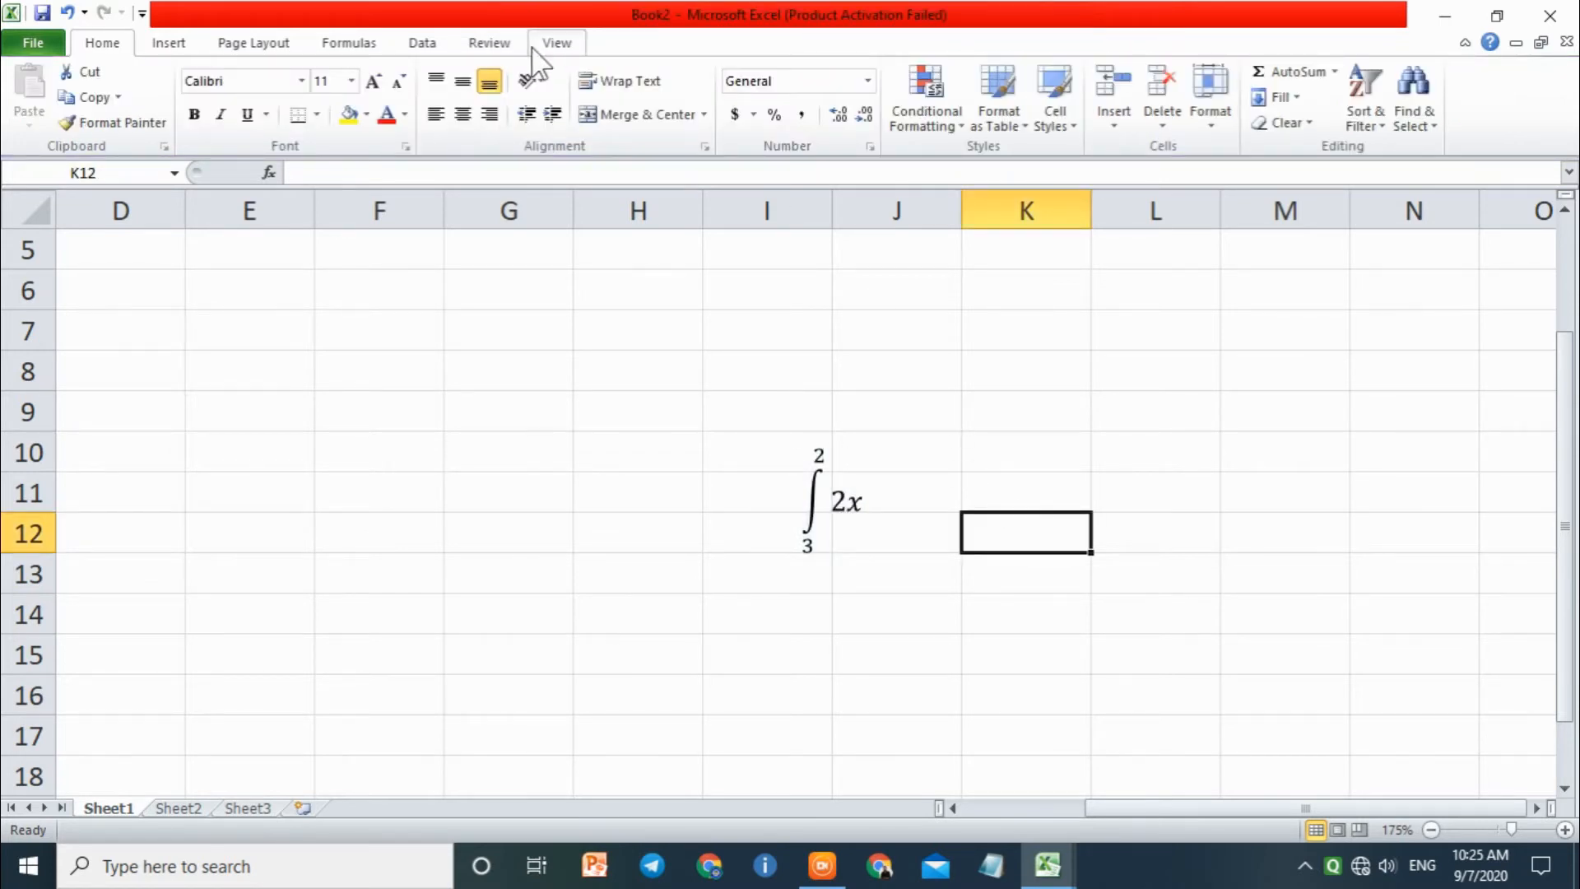
Step: Insert another equation containing an empty 3x3 matrix
click(169, 43)
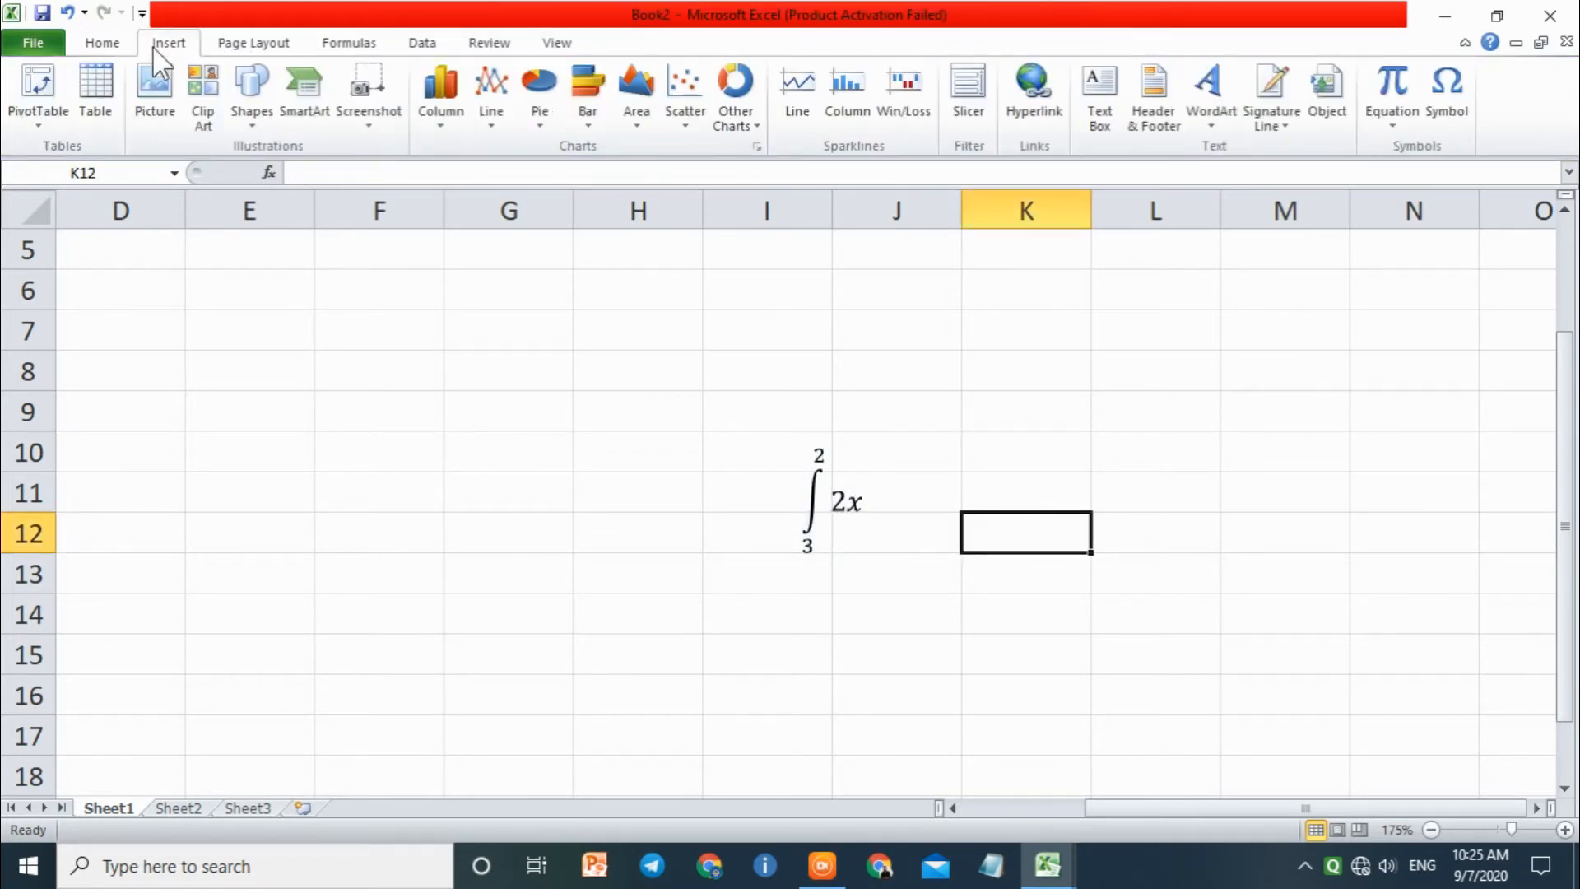
click(1395, 77)
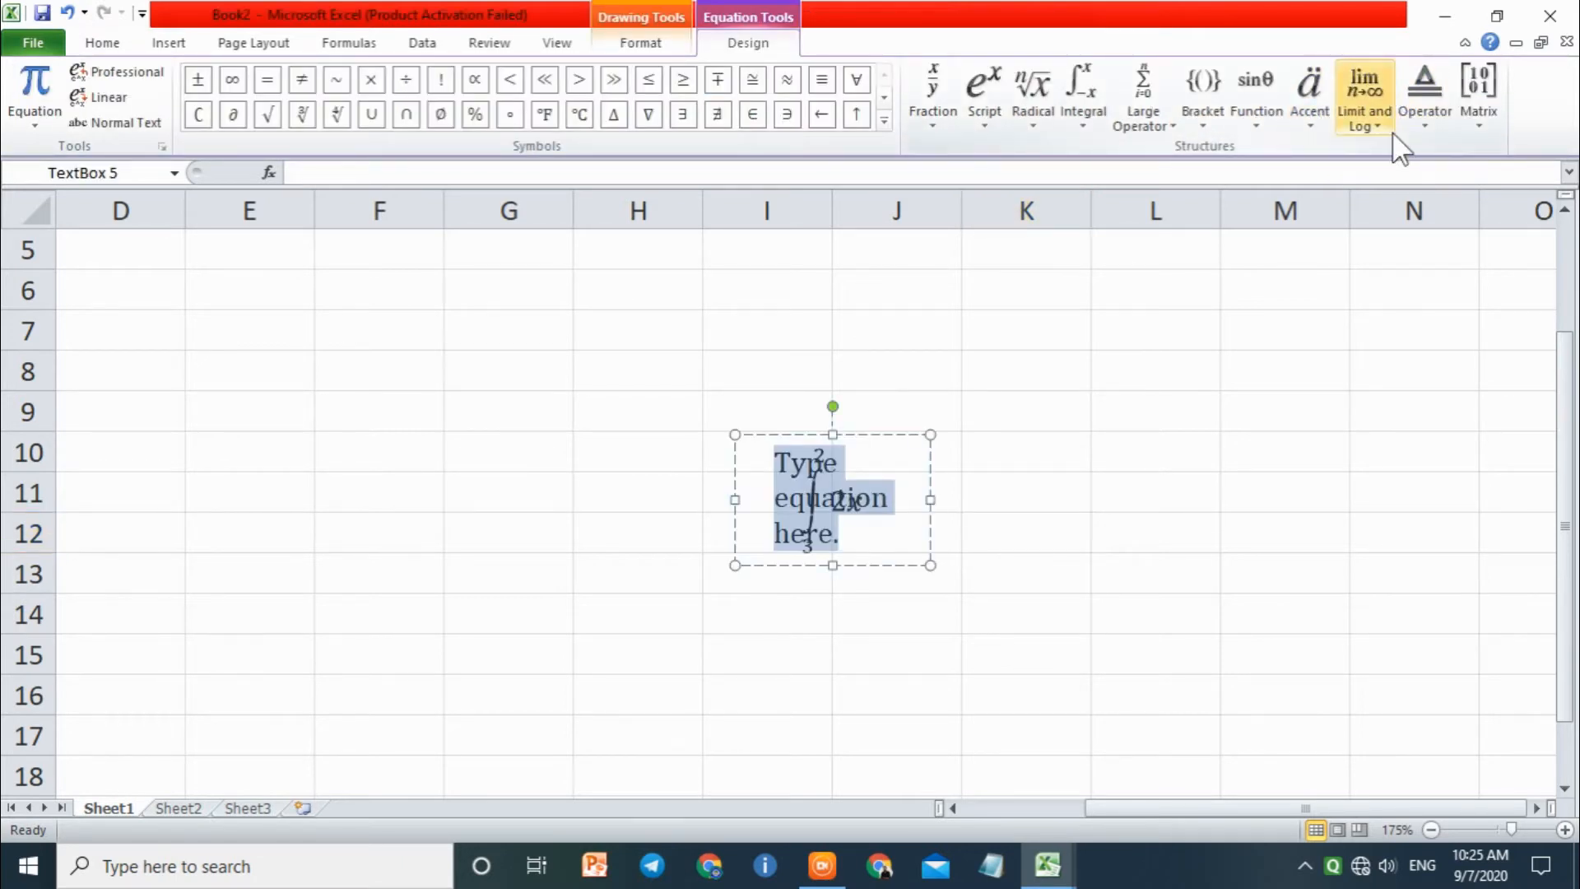
click(1479, 120)
click(1488, 324)
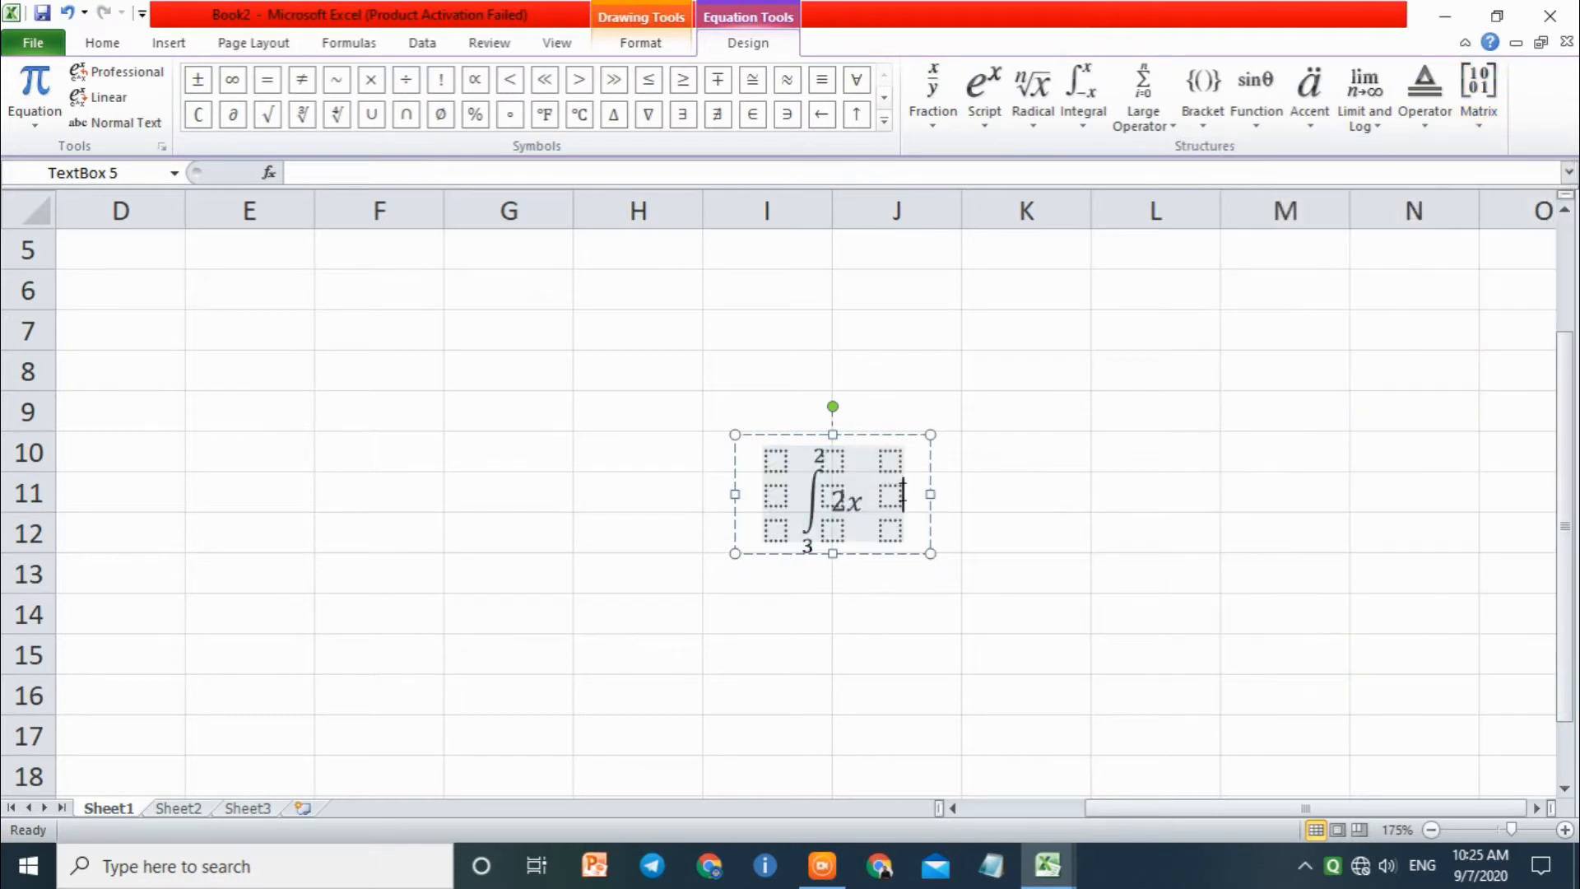
Step: Delete the integral equation that overlaps the empty 3x3 matrix
click(980, 501)
drag(988, 520, 749, 394)
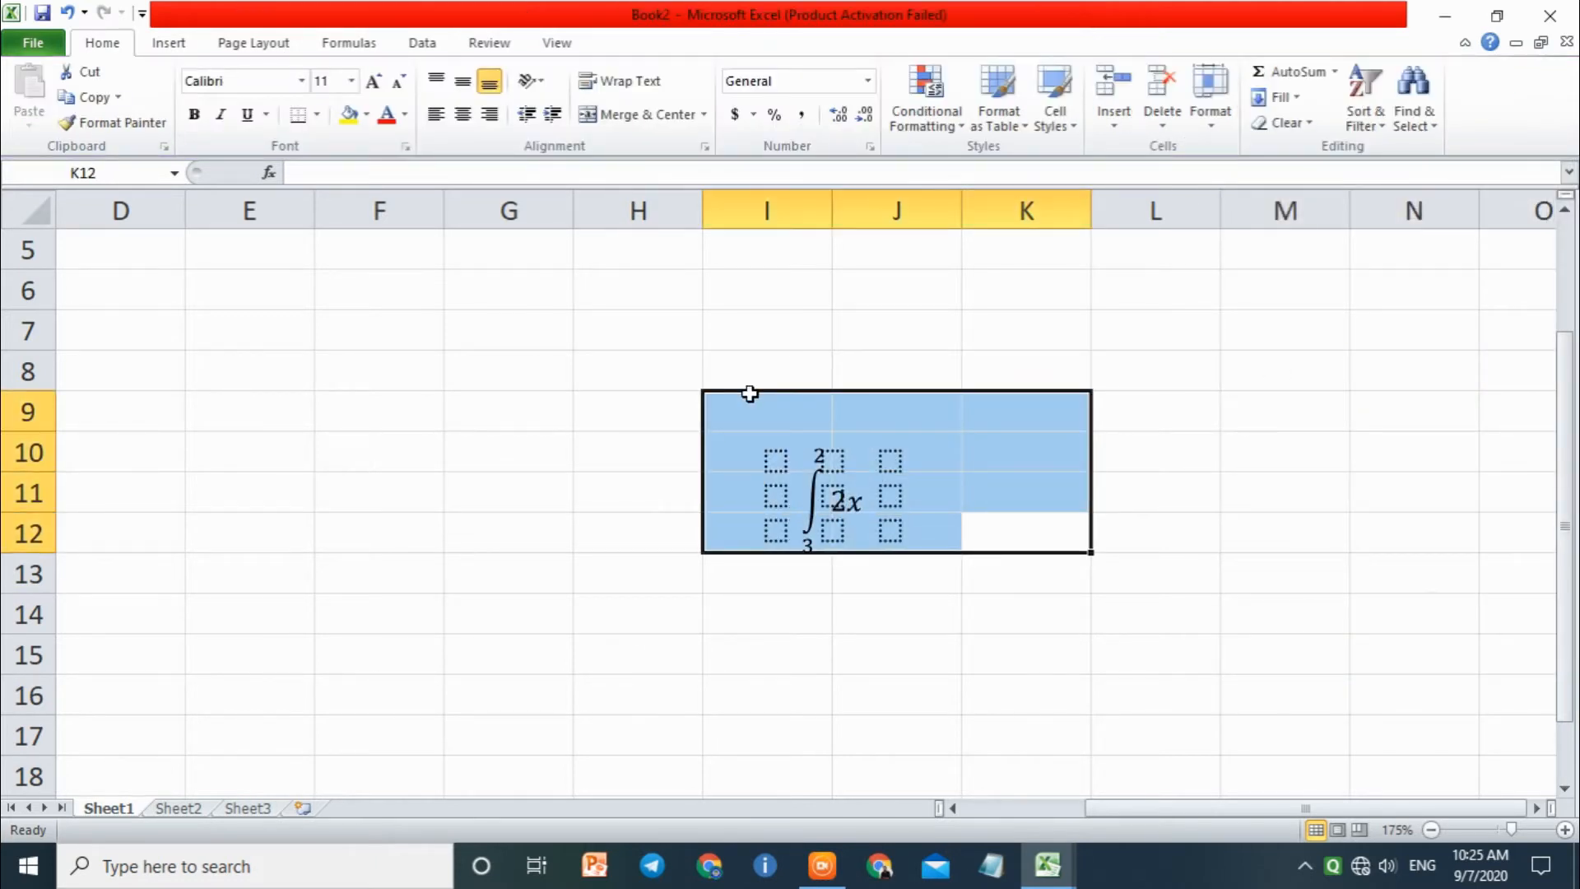
click(869, 443)
click(864, 437)
key(Delete)
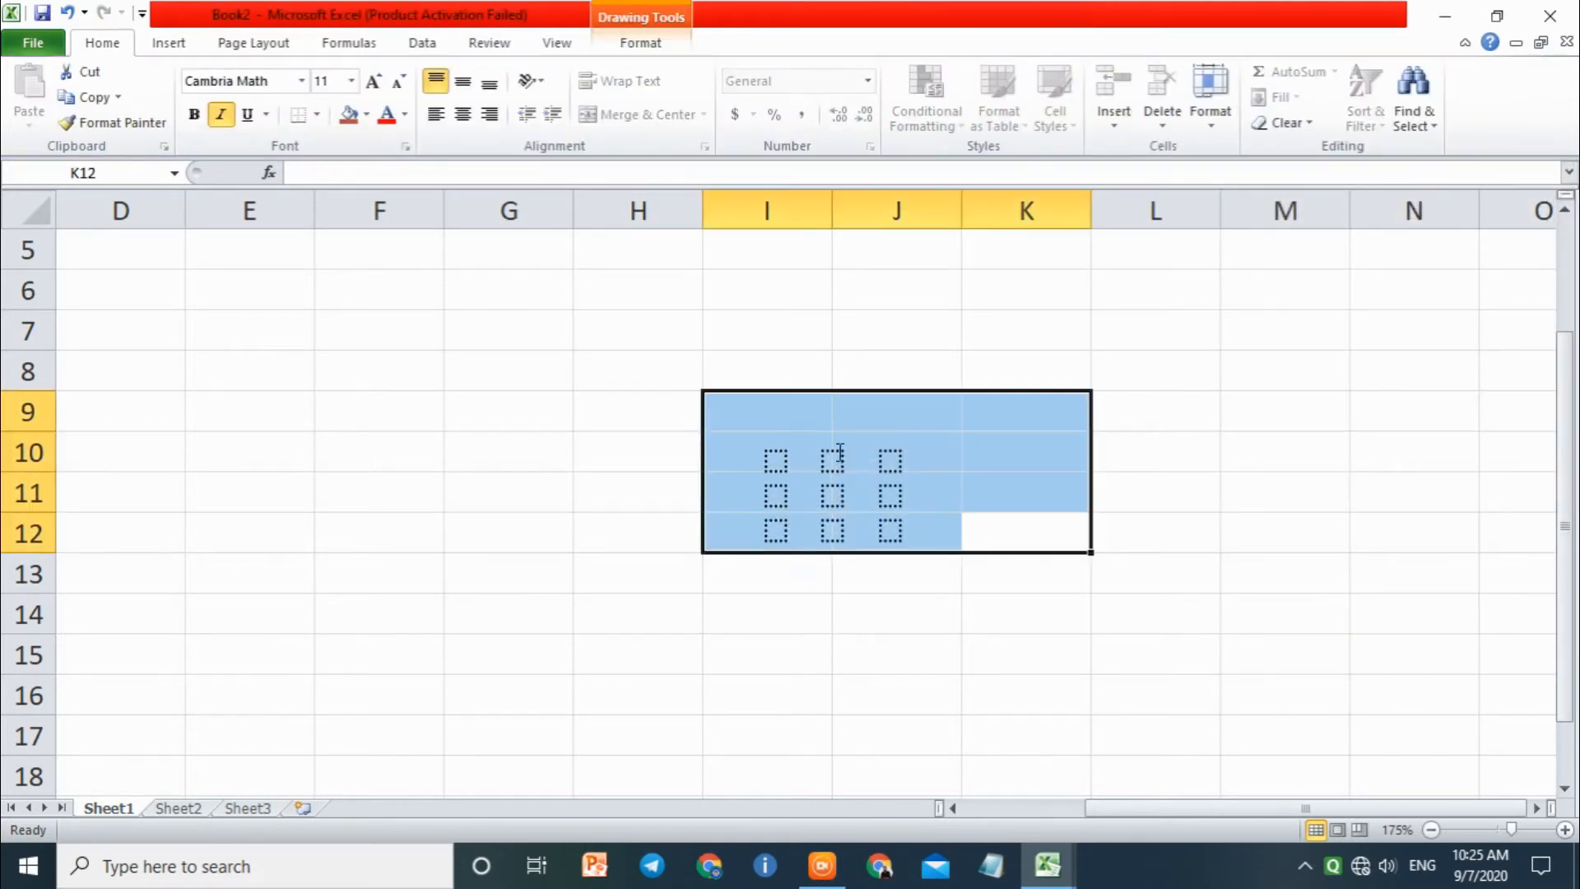
click(839, 450)
click(1028, 454)
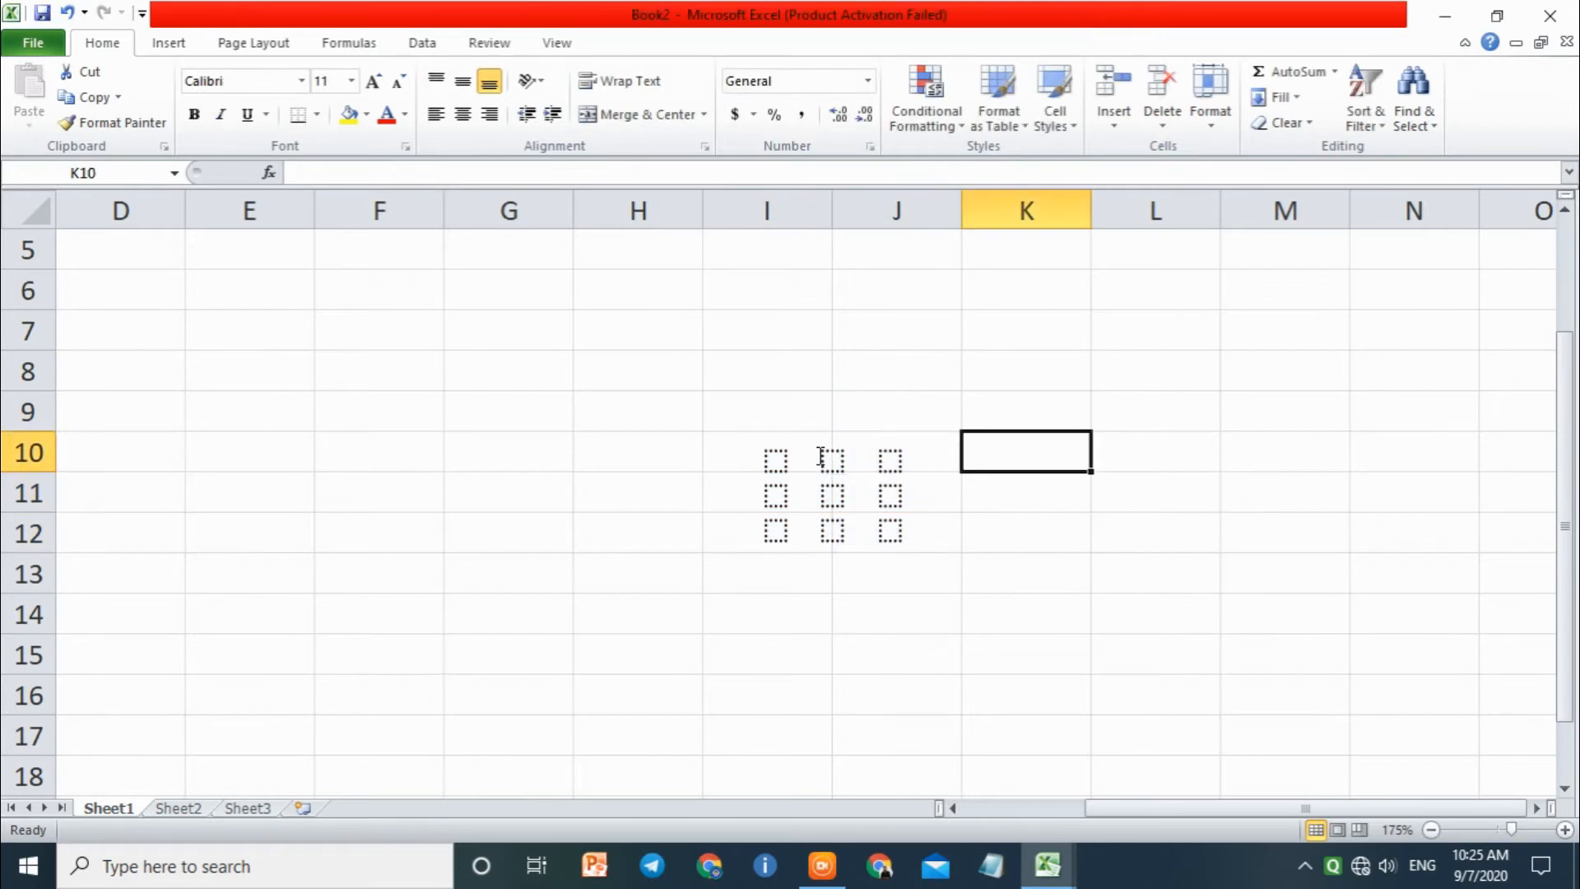
Step: Fill the first row of the matrix with 1, 2 and 3
click(776, 460)
text(1)
click(831, 459)
text(2)
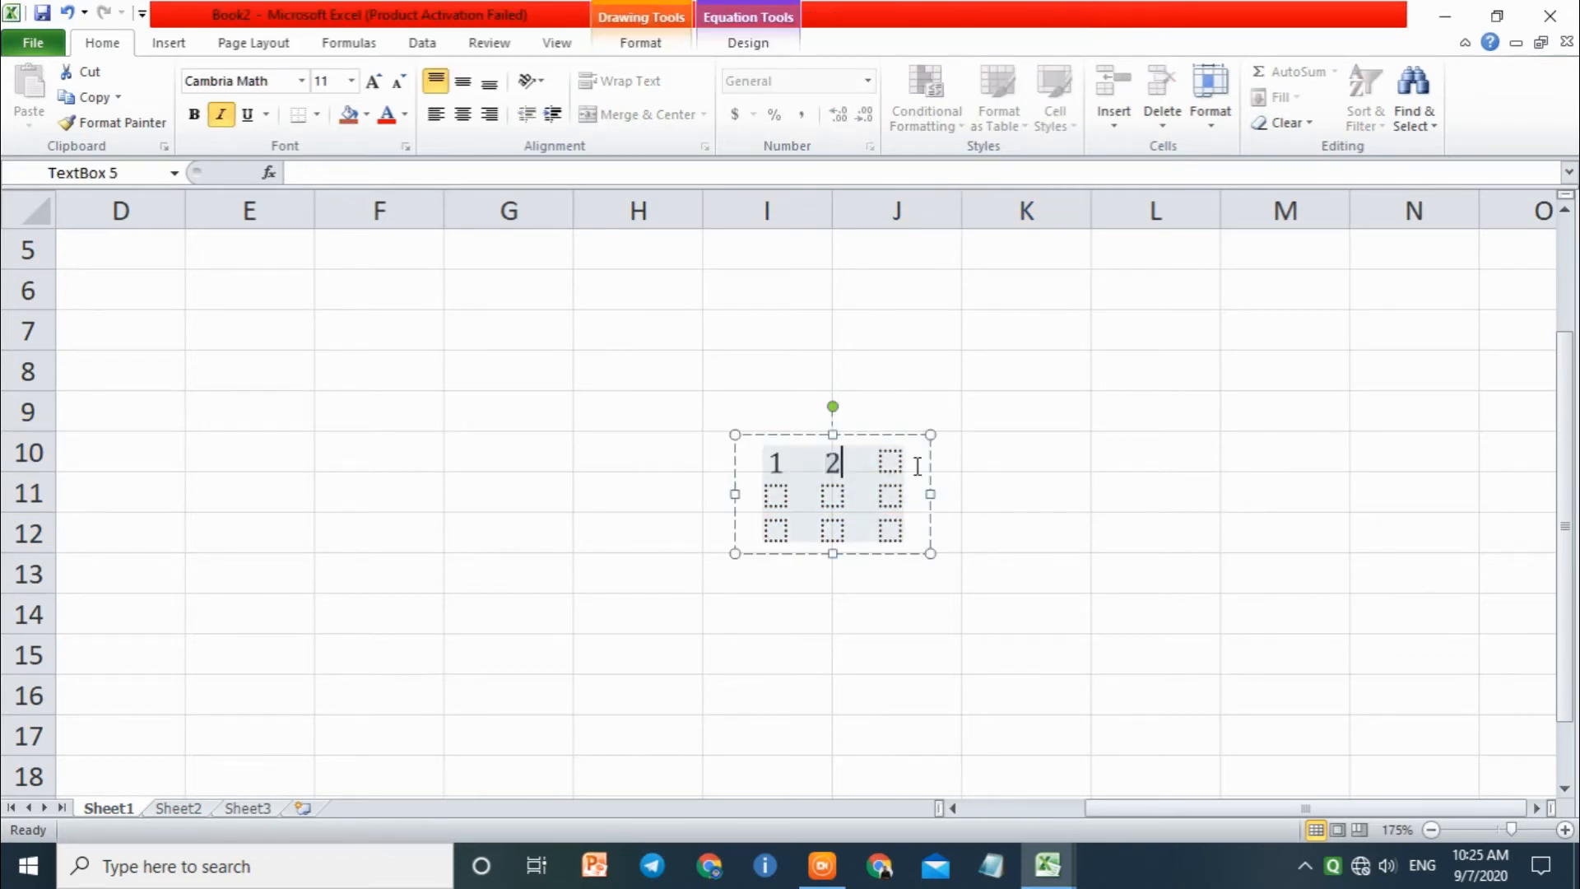
click(889, 459)
text(3)
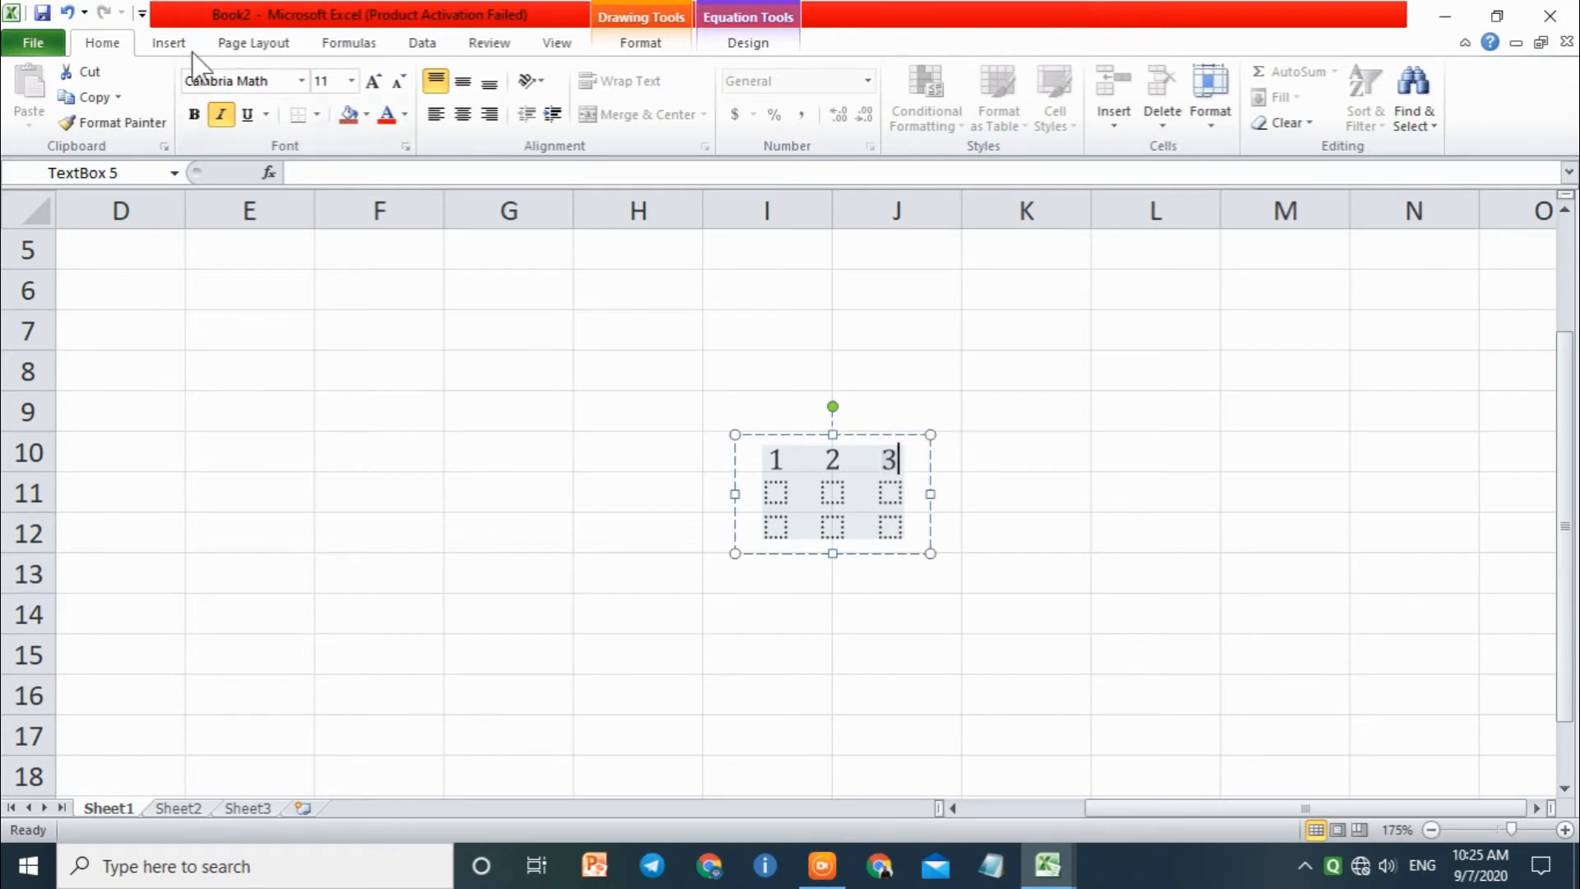
Step: Show the shape formatting options for the matrix equation and delete the equation
click(168, 43)
click(1392, 95)
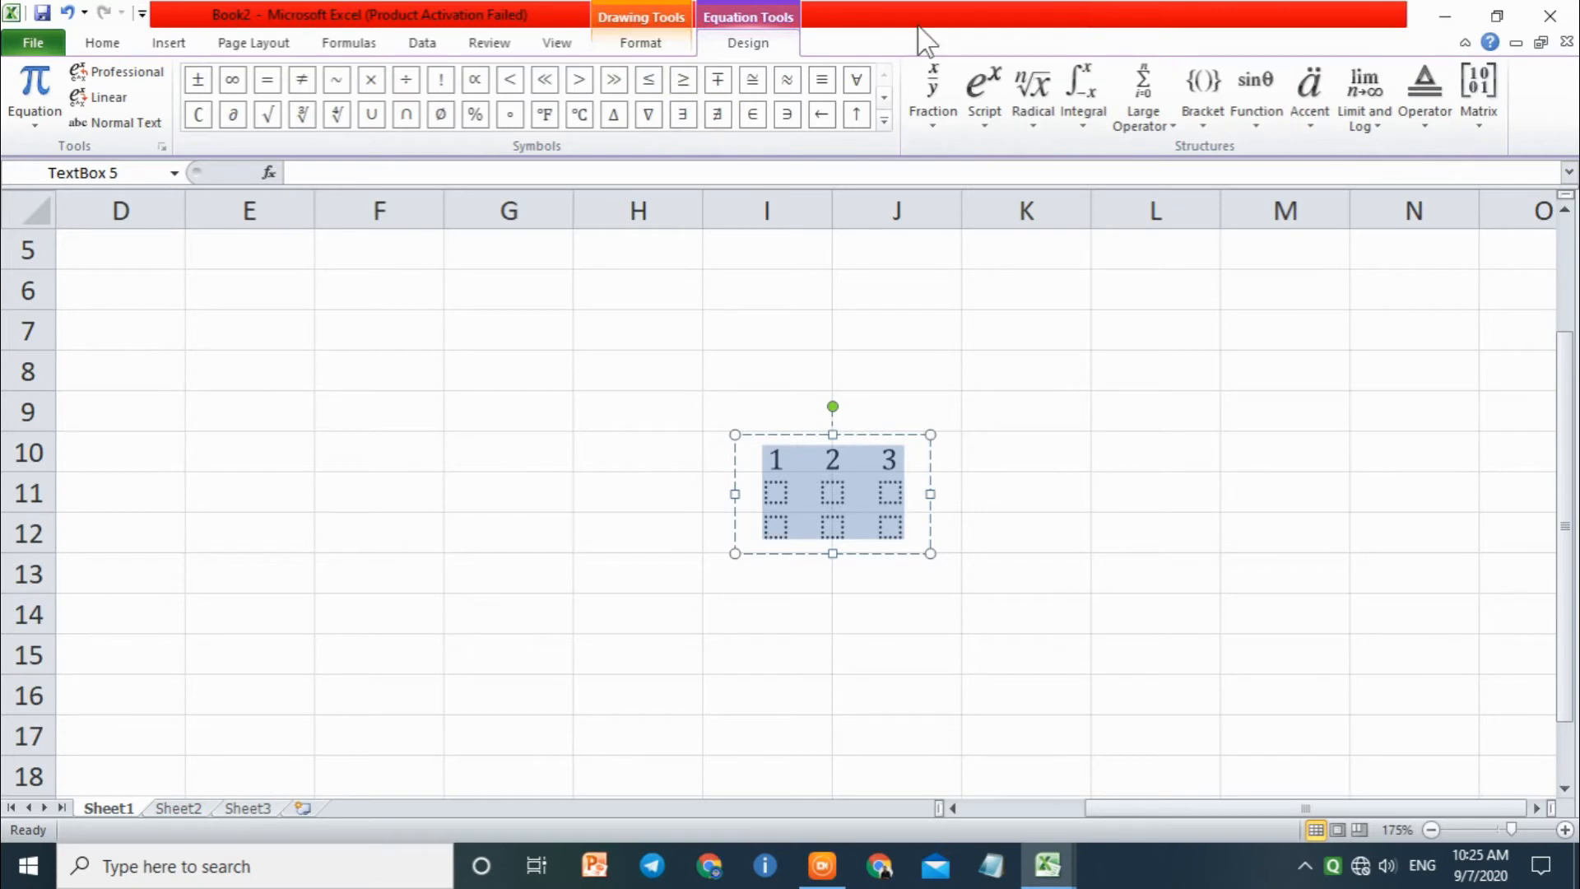
click(663, 47)
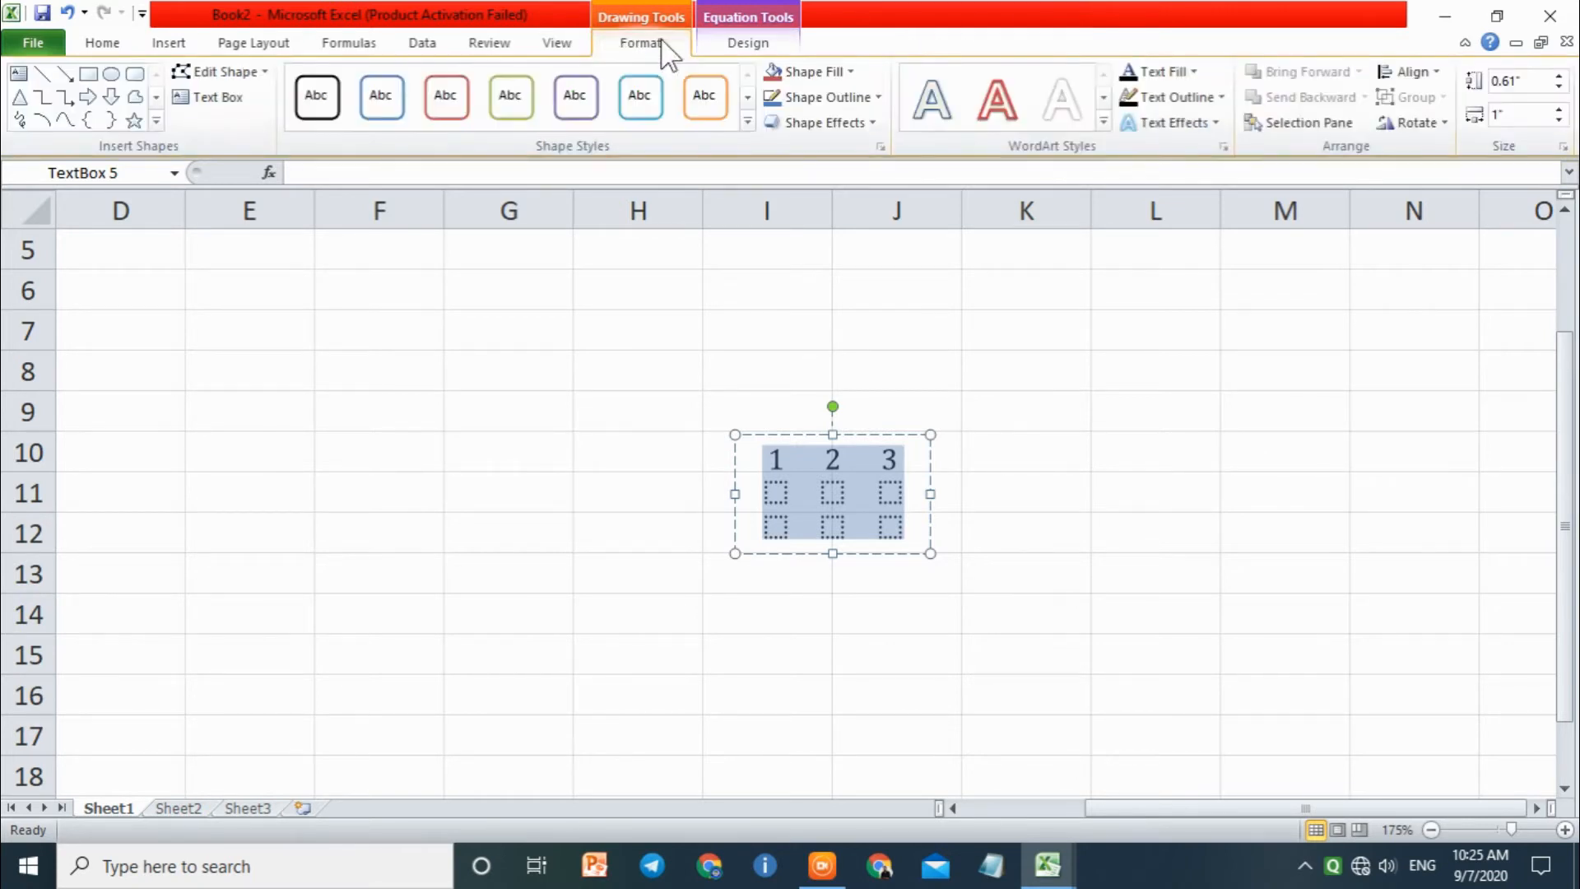
click(929, 424)
key(Delete)
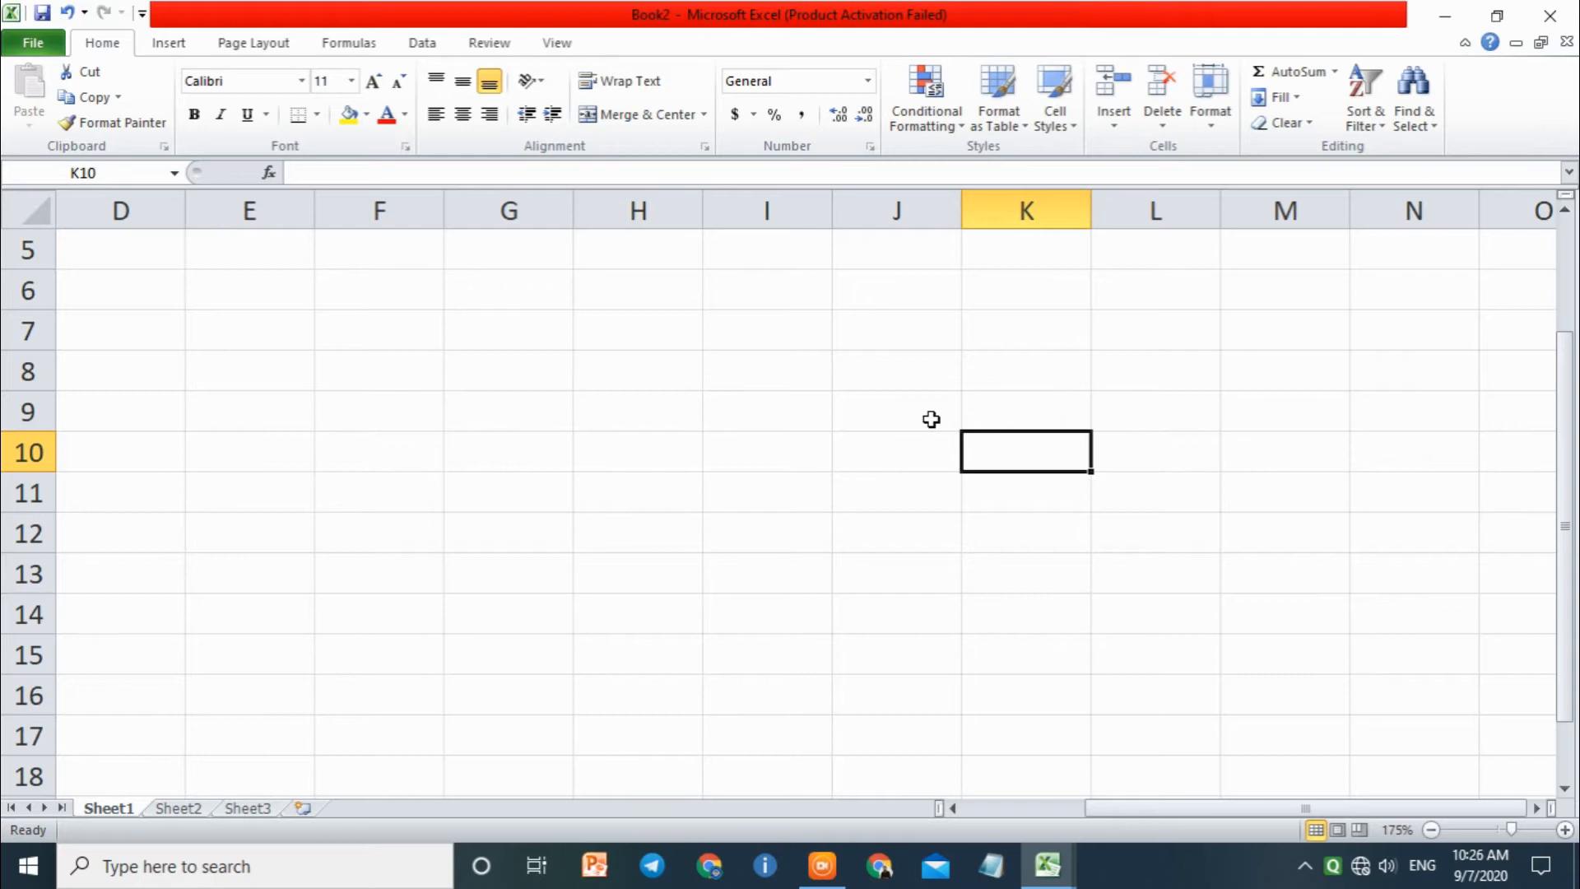
Step: Draw a text box about 1.13" high and 1.46" wide over cells F7 to H12, show its formatting options and delete it
click(173, 45)
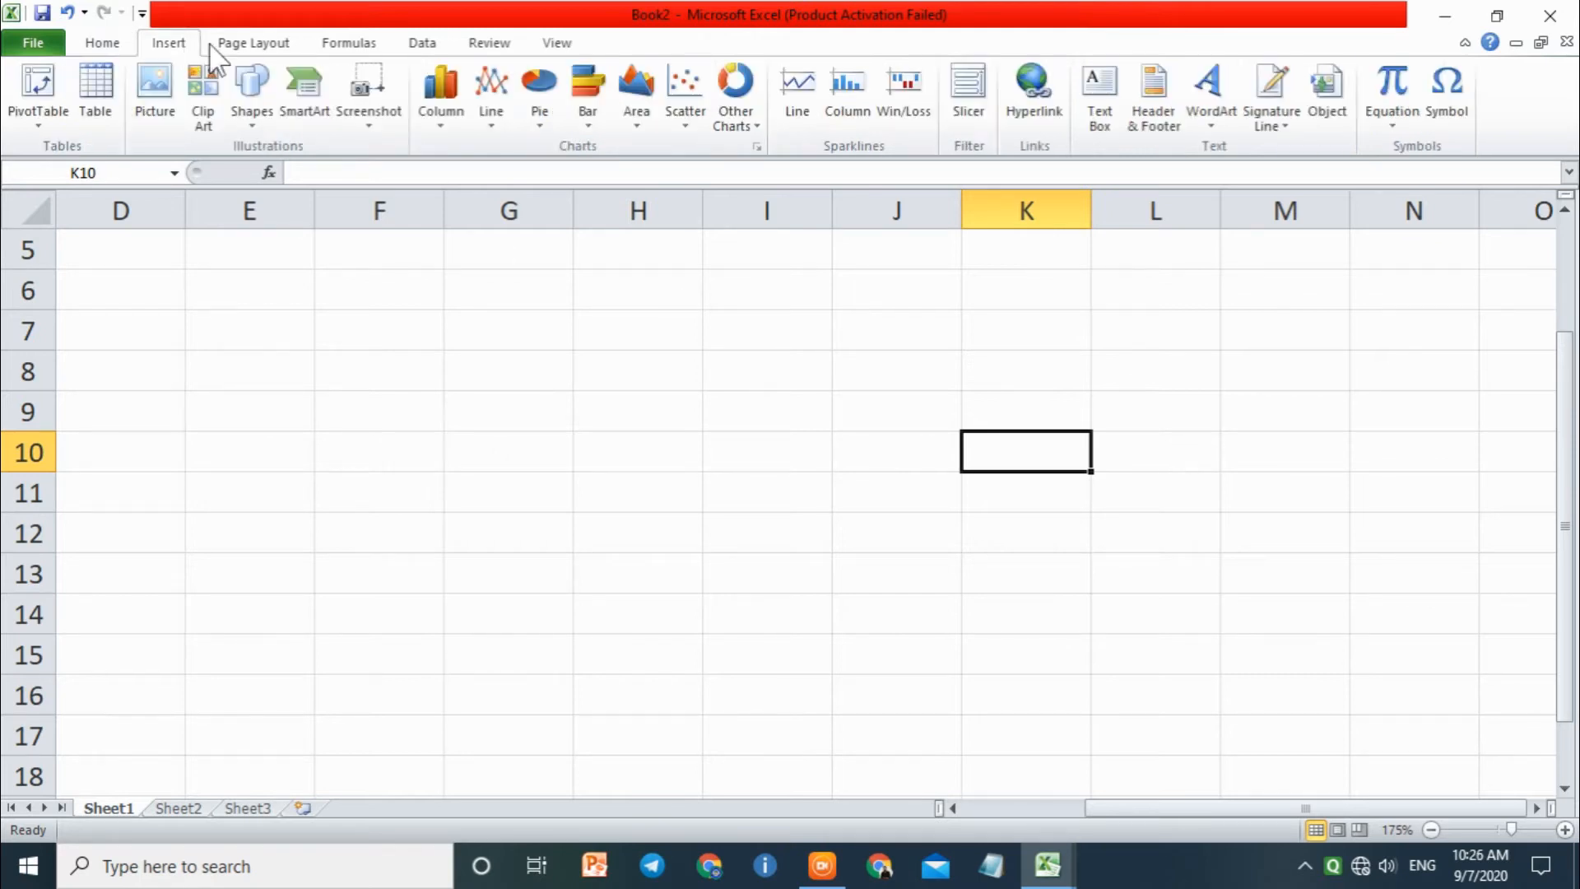
click(260, 66)
click(244, 167)
drag(367, 326, 652, 547)
click(641, 42)
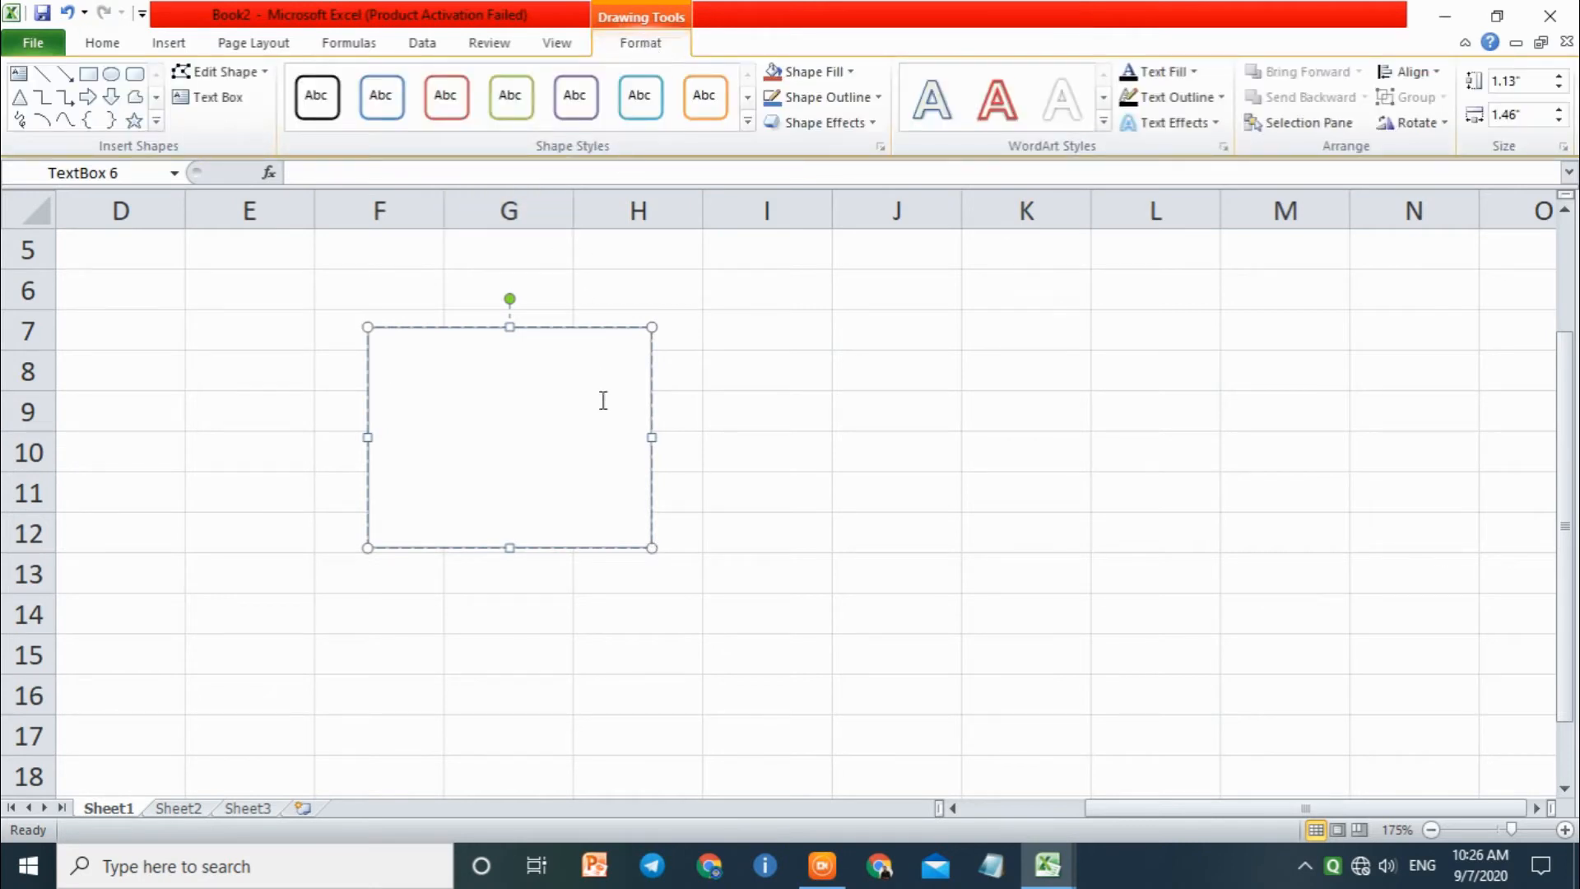
key(Escape)
key(Delete)
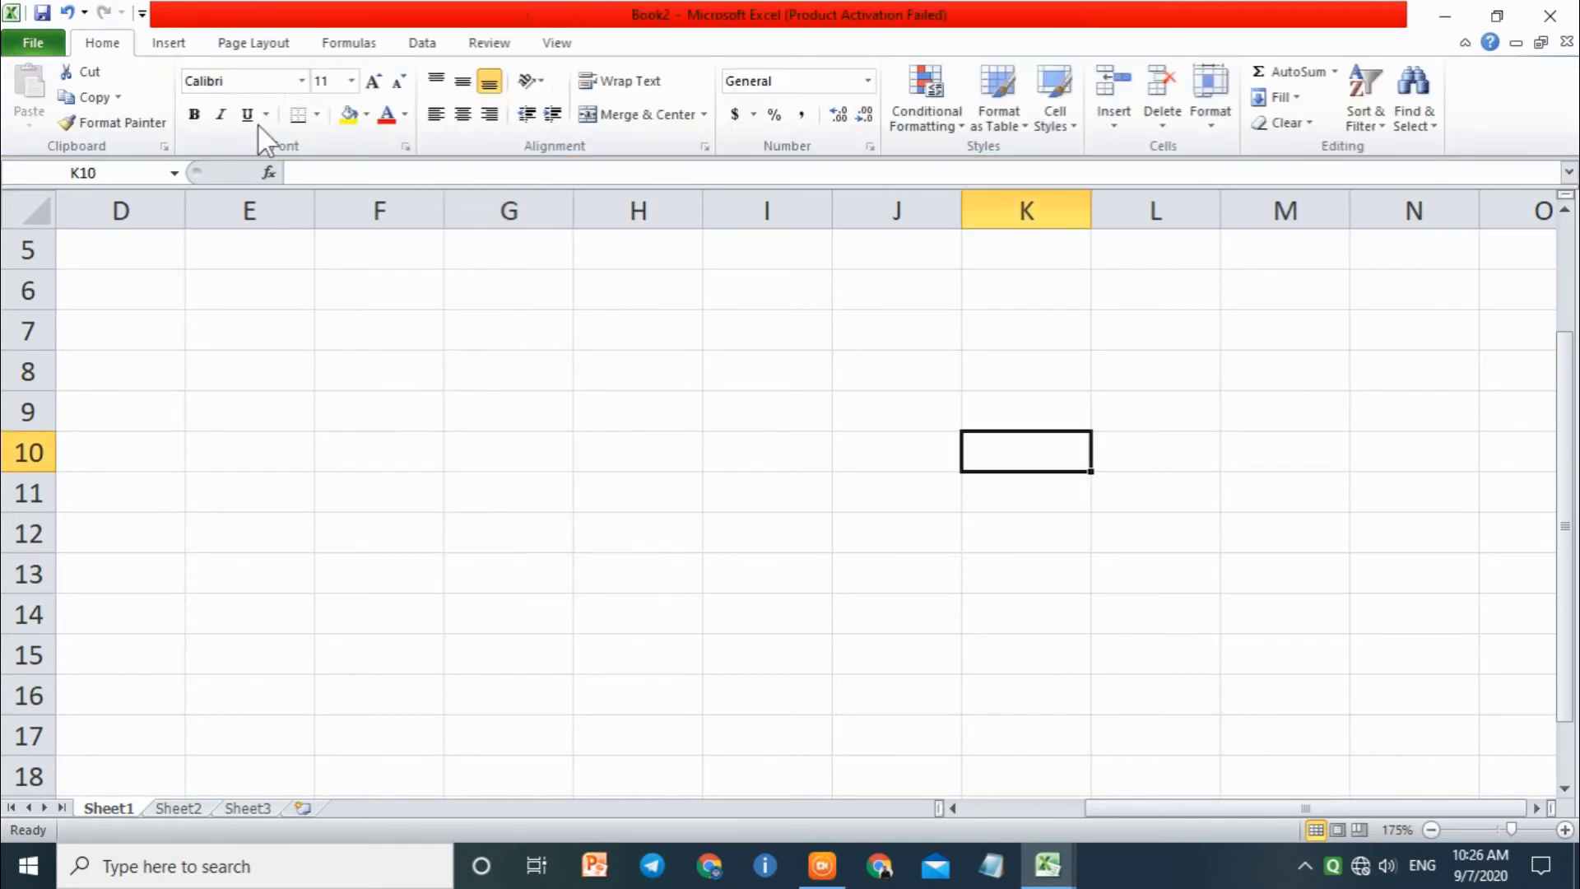
Step: Insert a new blank equation into the worksheet
click(169, 42)
click(1403, 97)
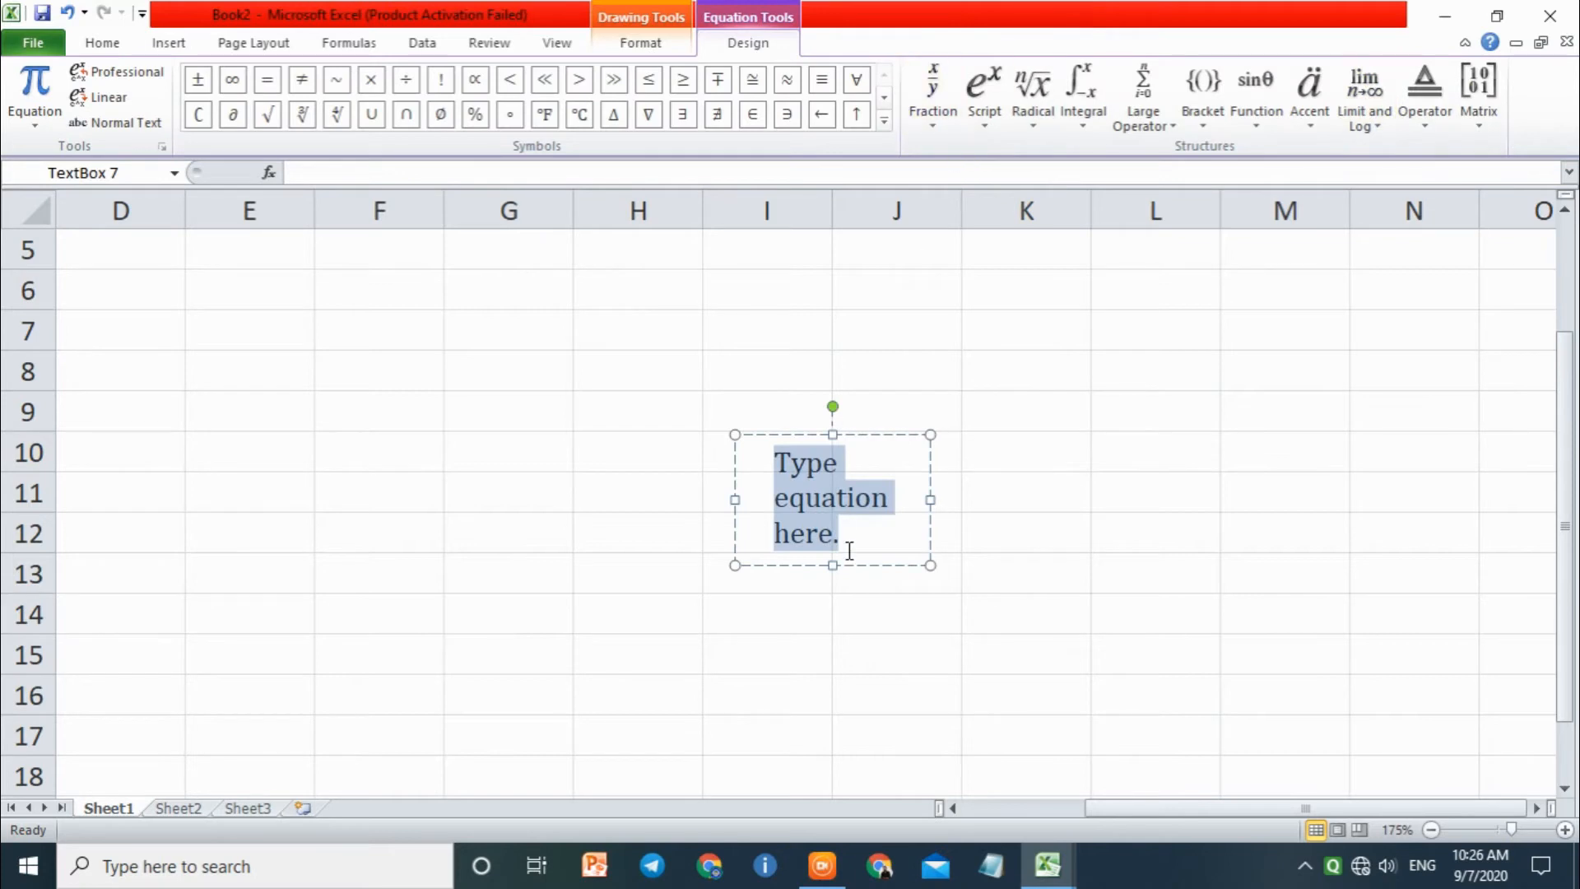
Step: Replace the equation placeholder with AIO COMPUTER ZONE and widen the equation box to 2.14"
click(640, 46)
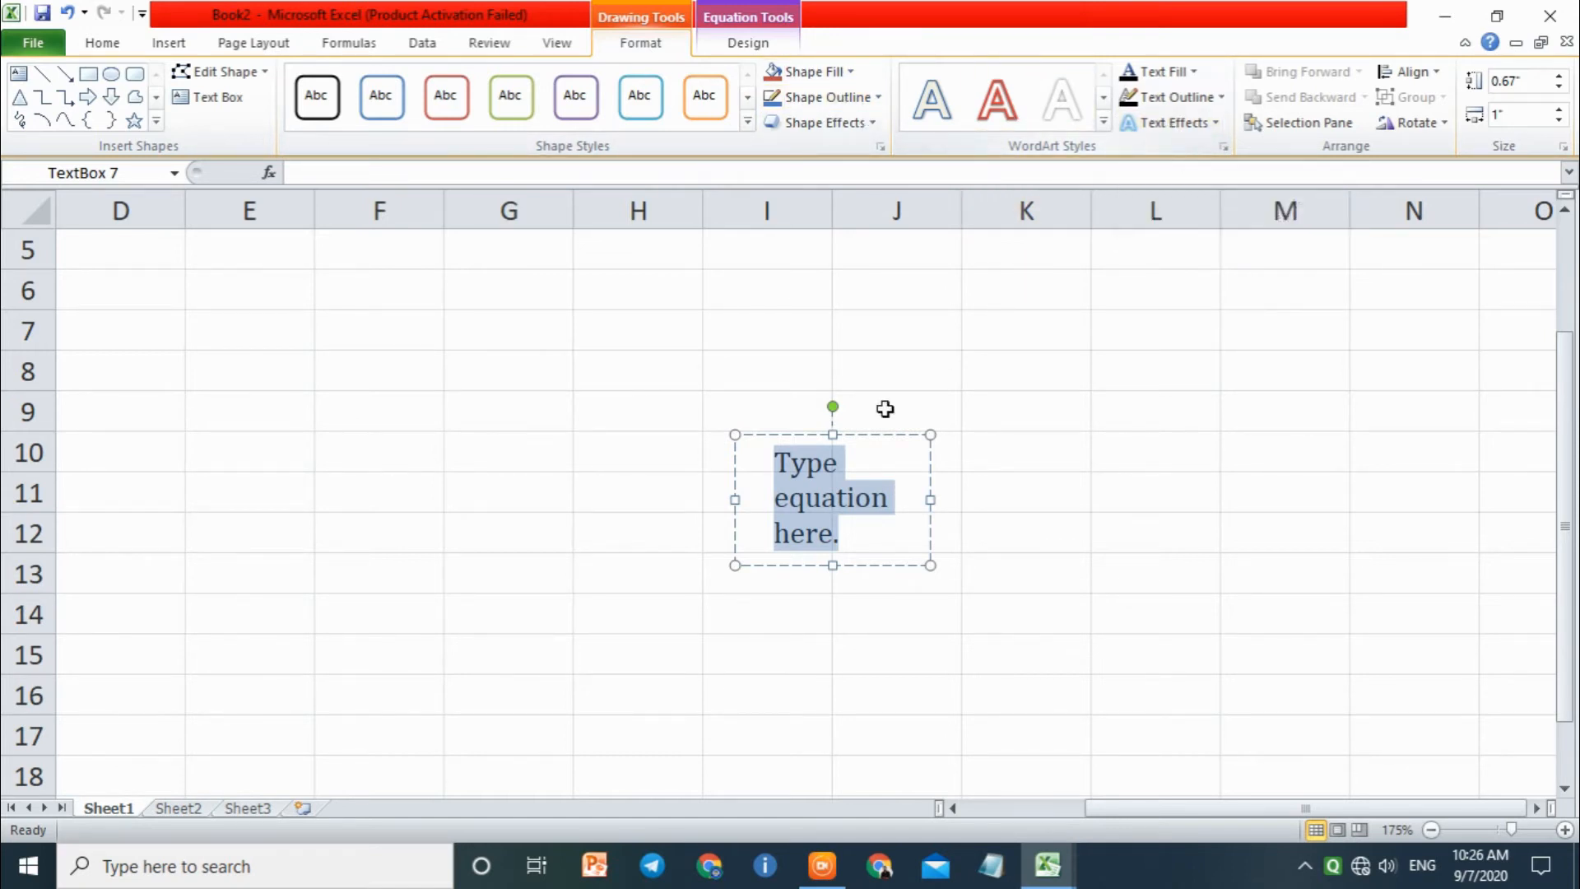
click(853, 442)
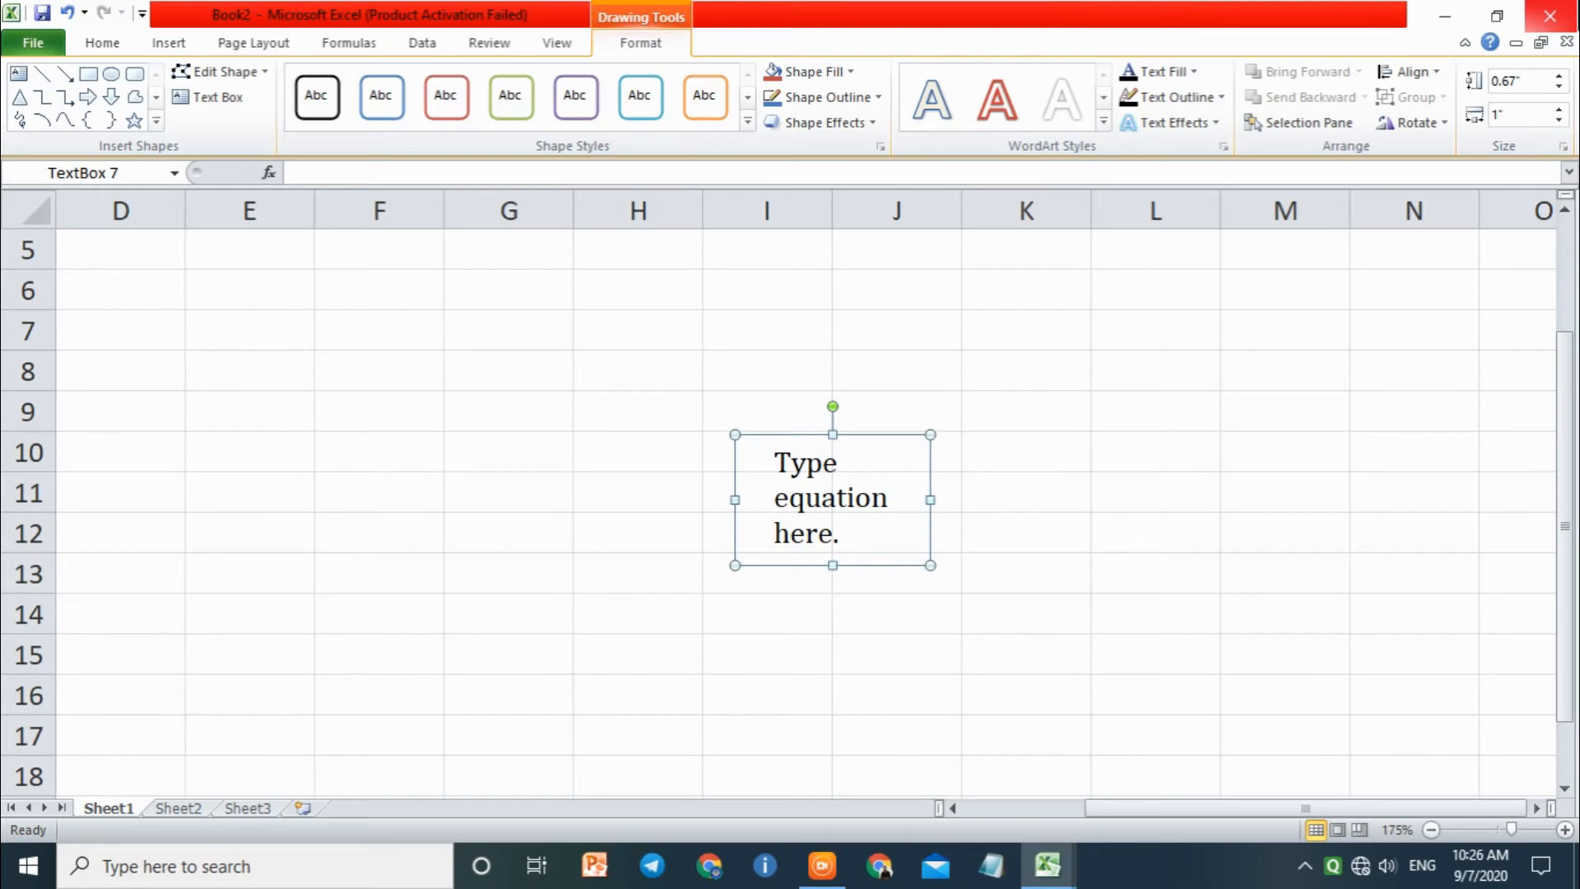
click(844, 562)
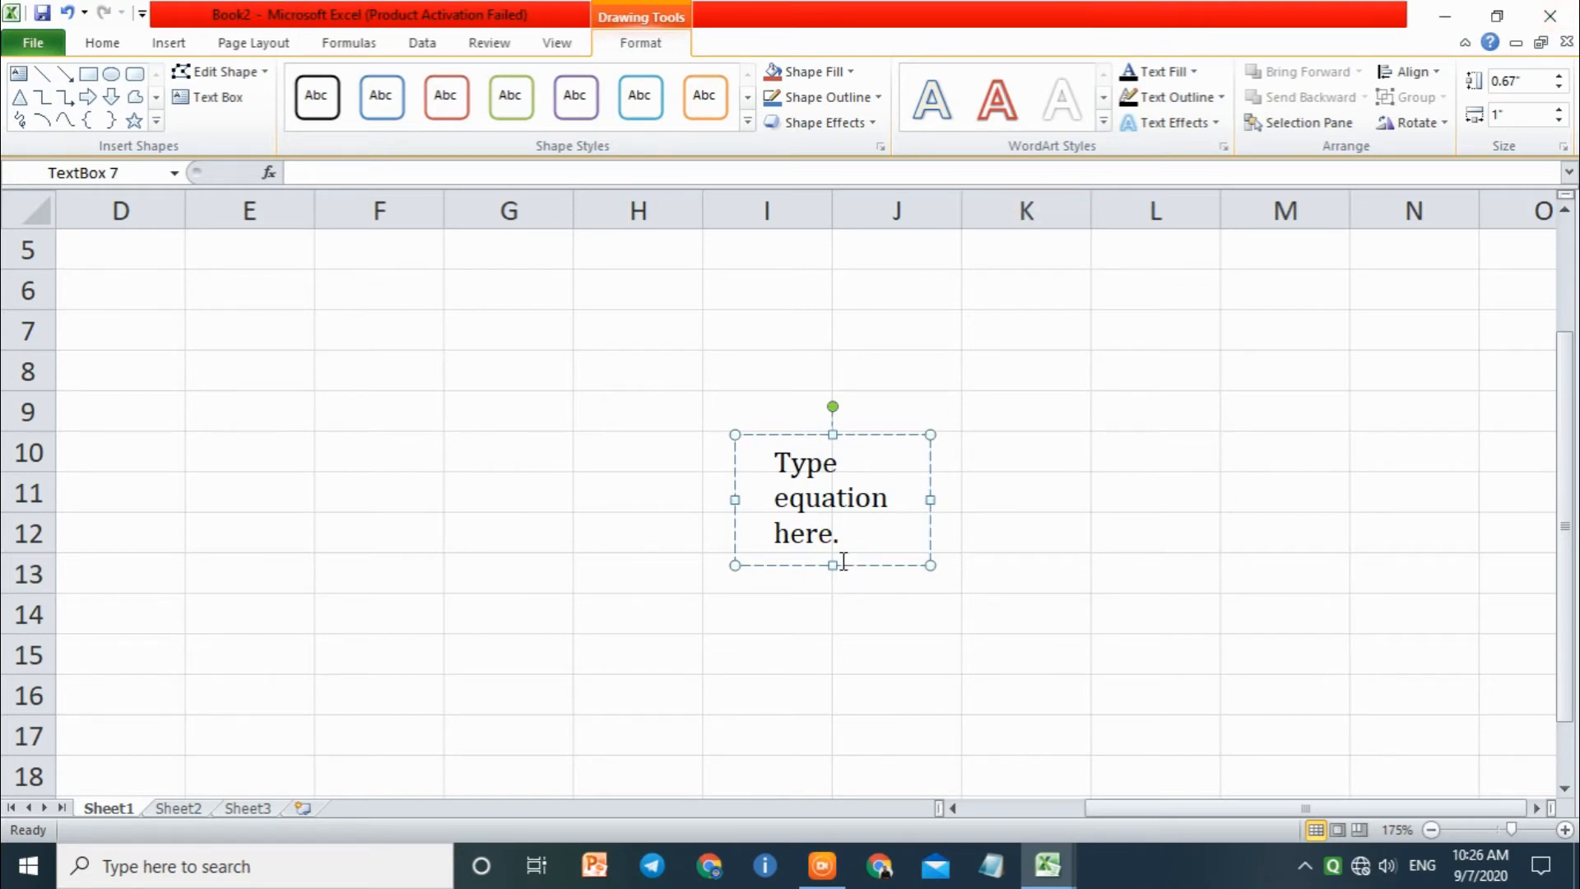
drag(843, 536, 774, 459)
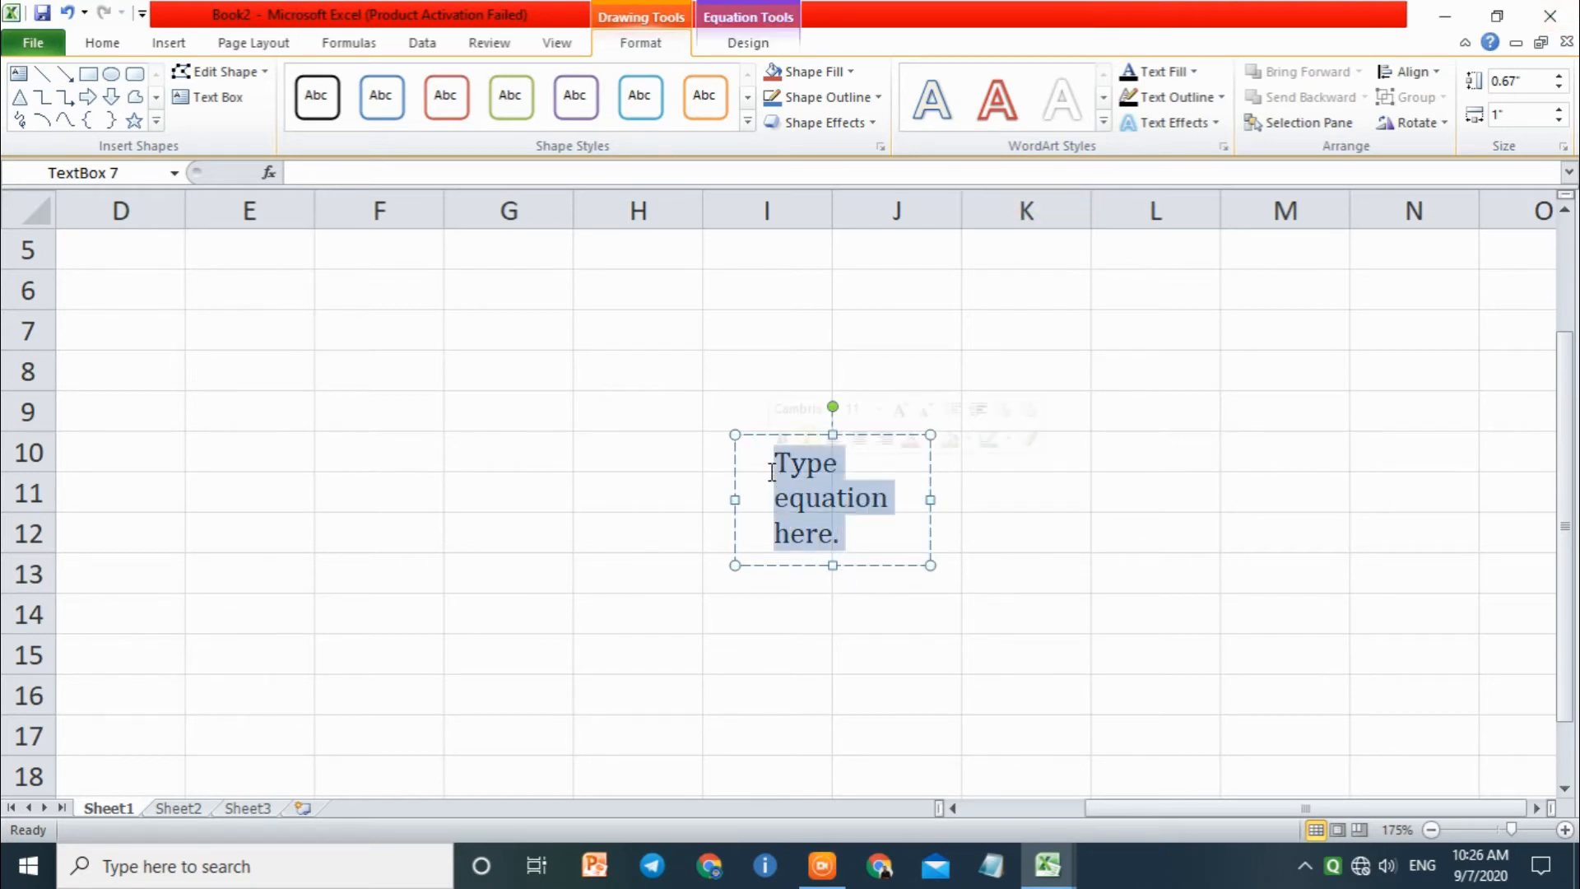
text(AIO COMP)
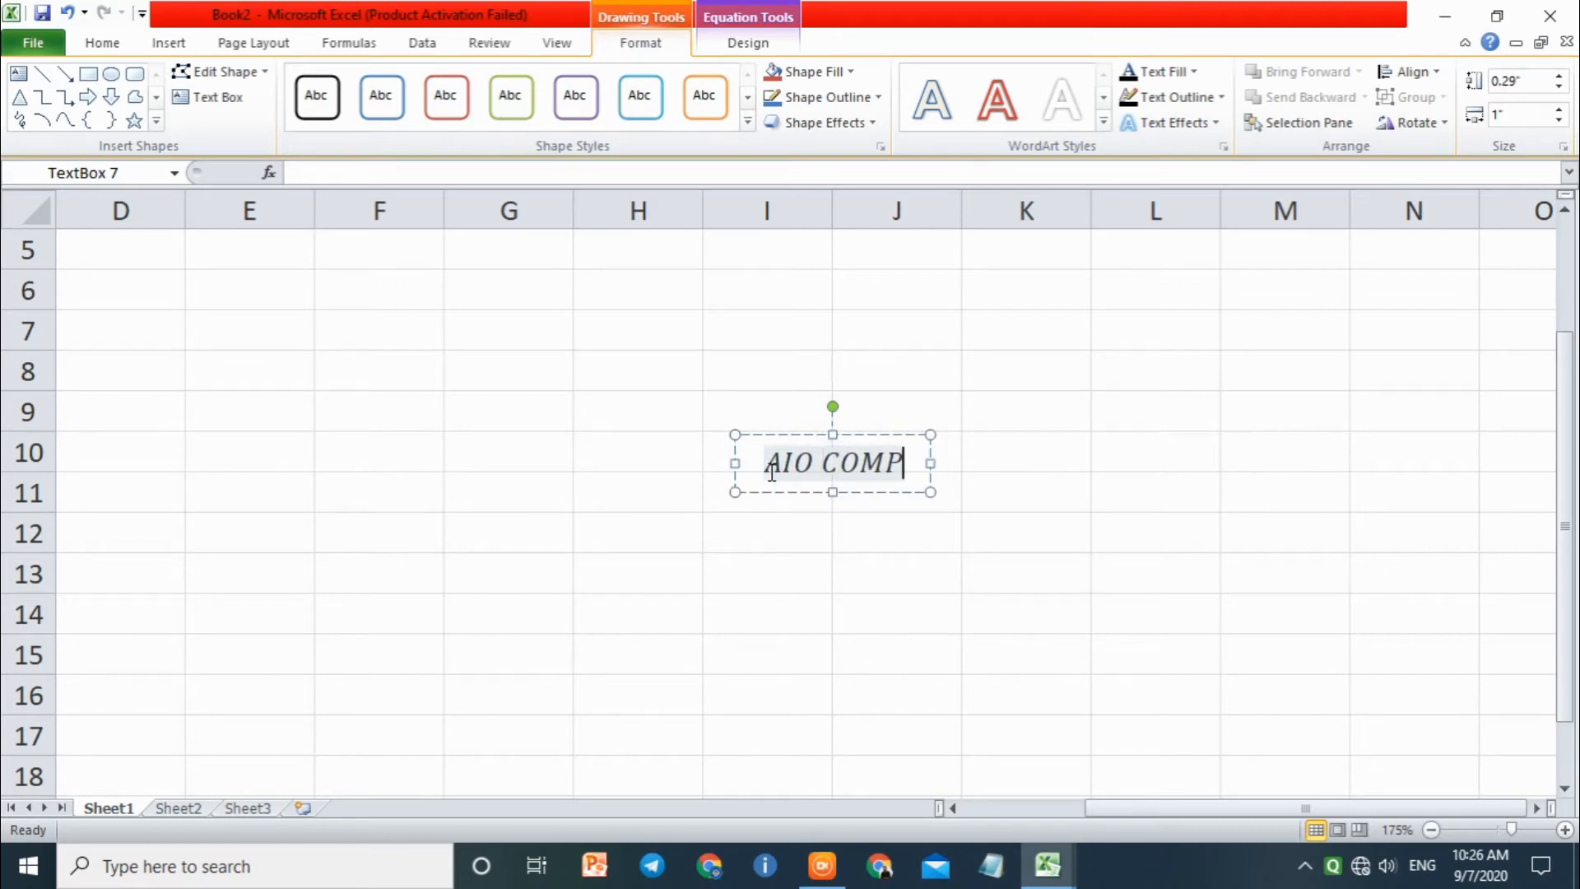
text(UTER ZON)
key(BackSpace)
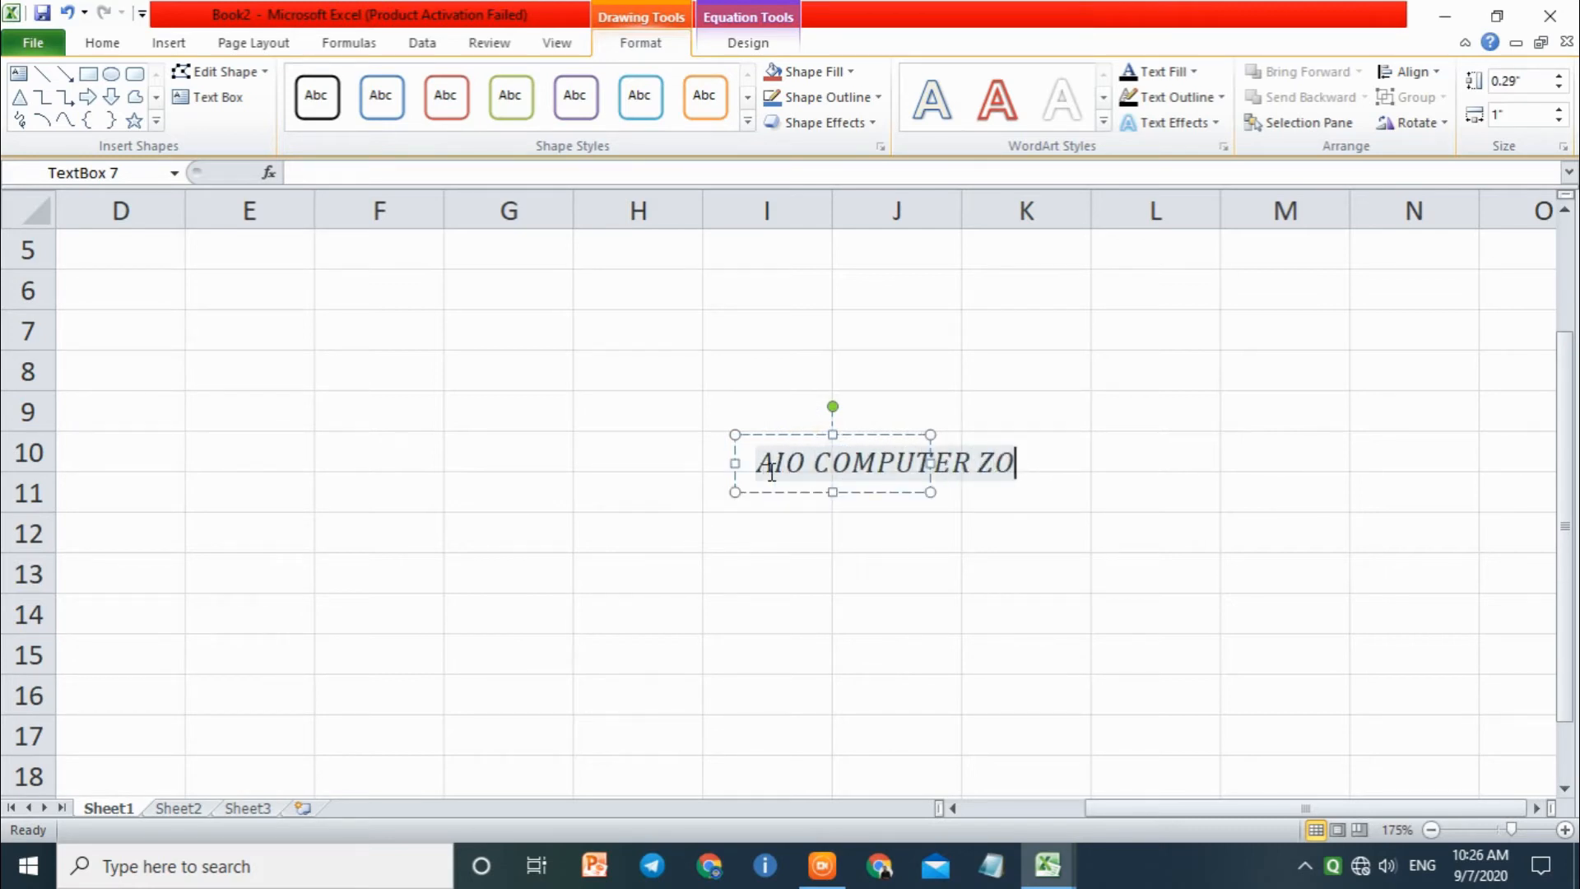
text(NE)
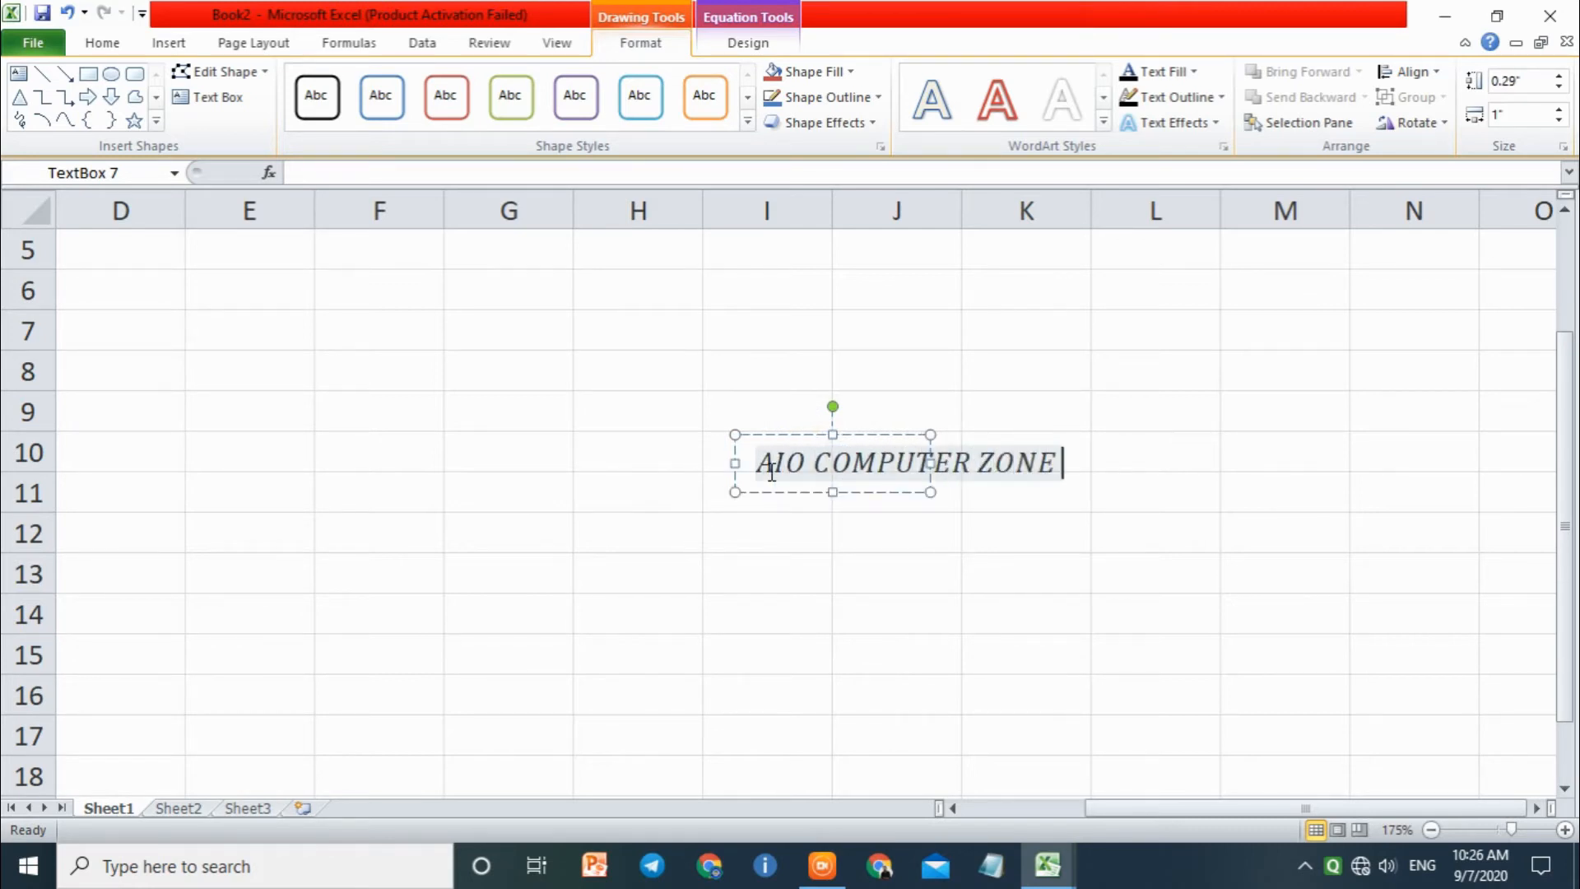
click(928, 465)
drag(928, 465, 1152, 465)
Step: Browse the list of fonts offered for the AIO COMPUTER ZONE equation text
triple_click(991, 463)
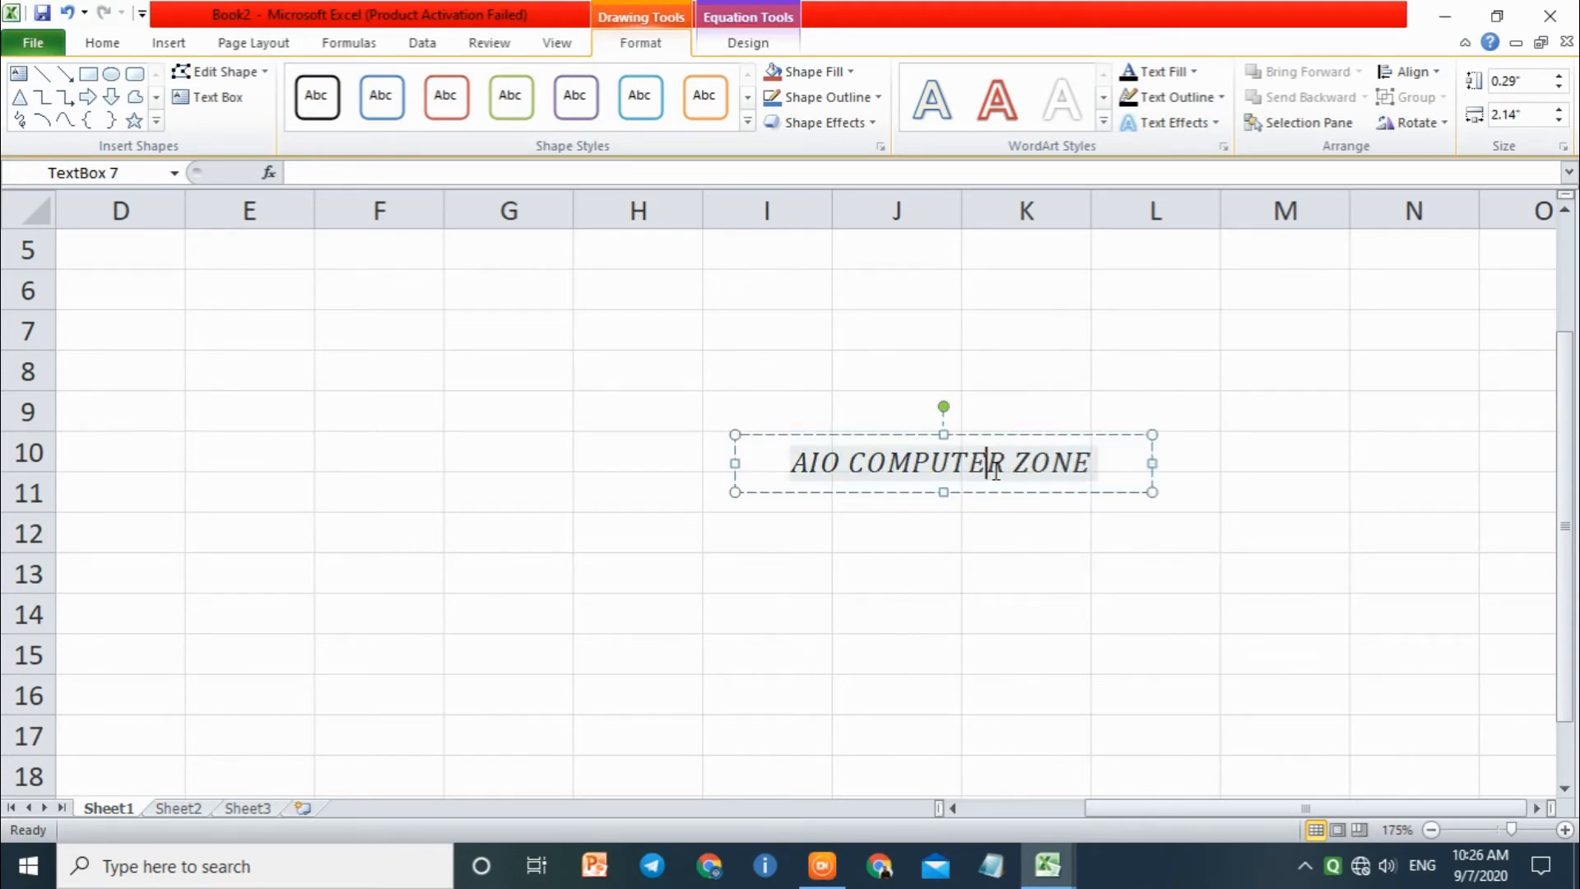
click(102, 42)
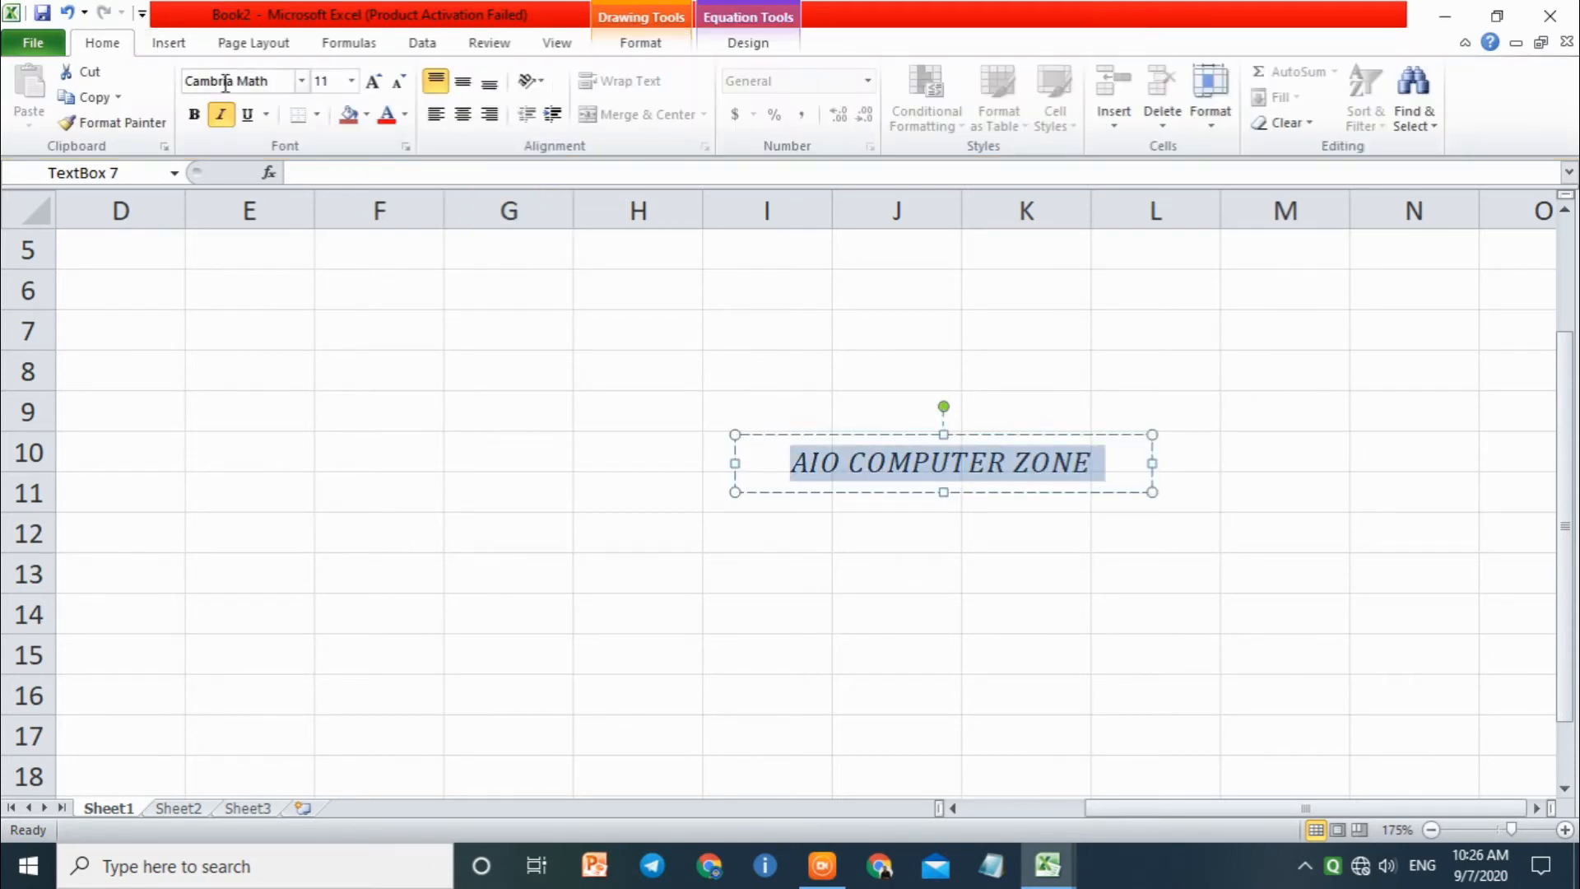
click(301, 80)
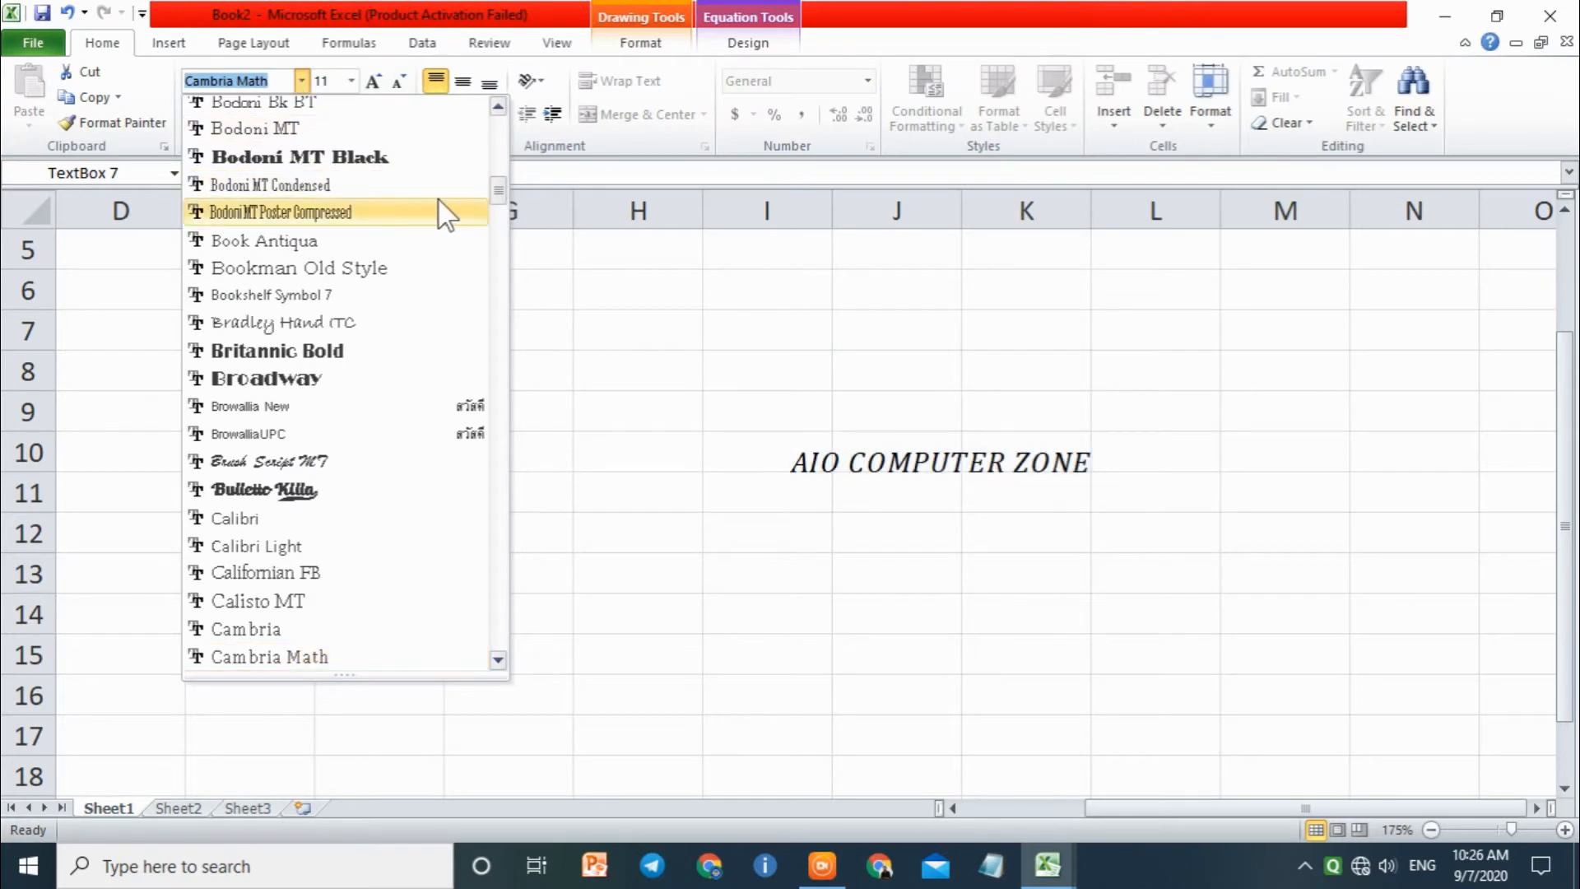
scroll(500, 202, up, 3)
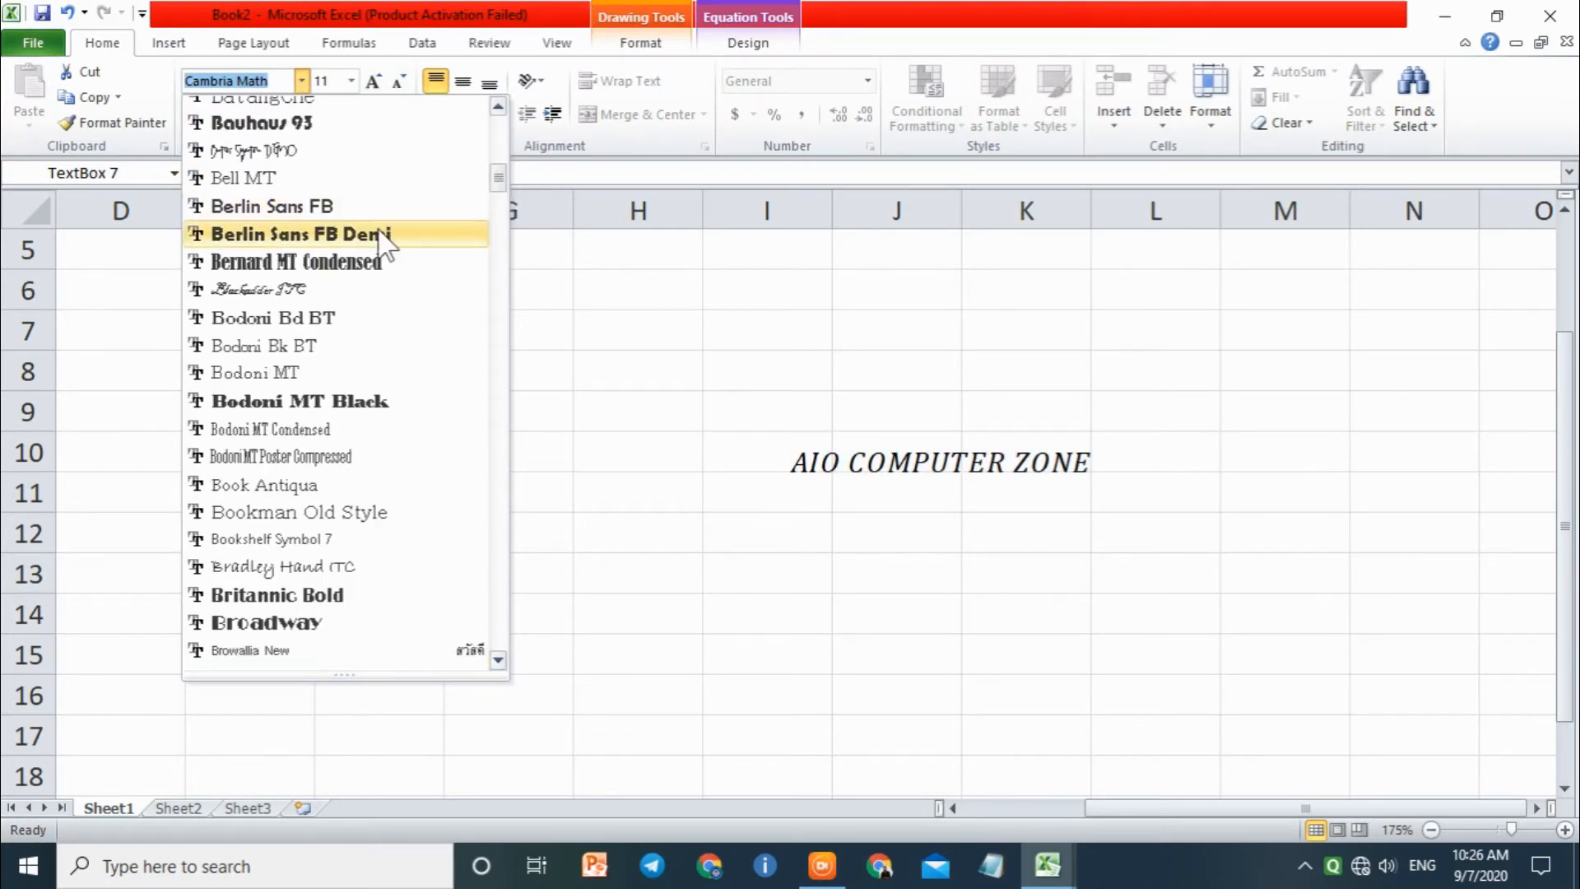
key(Escape)
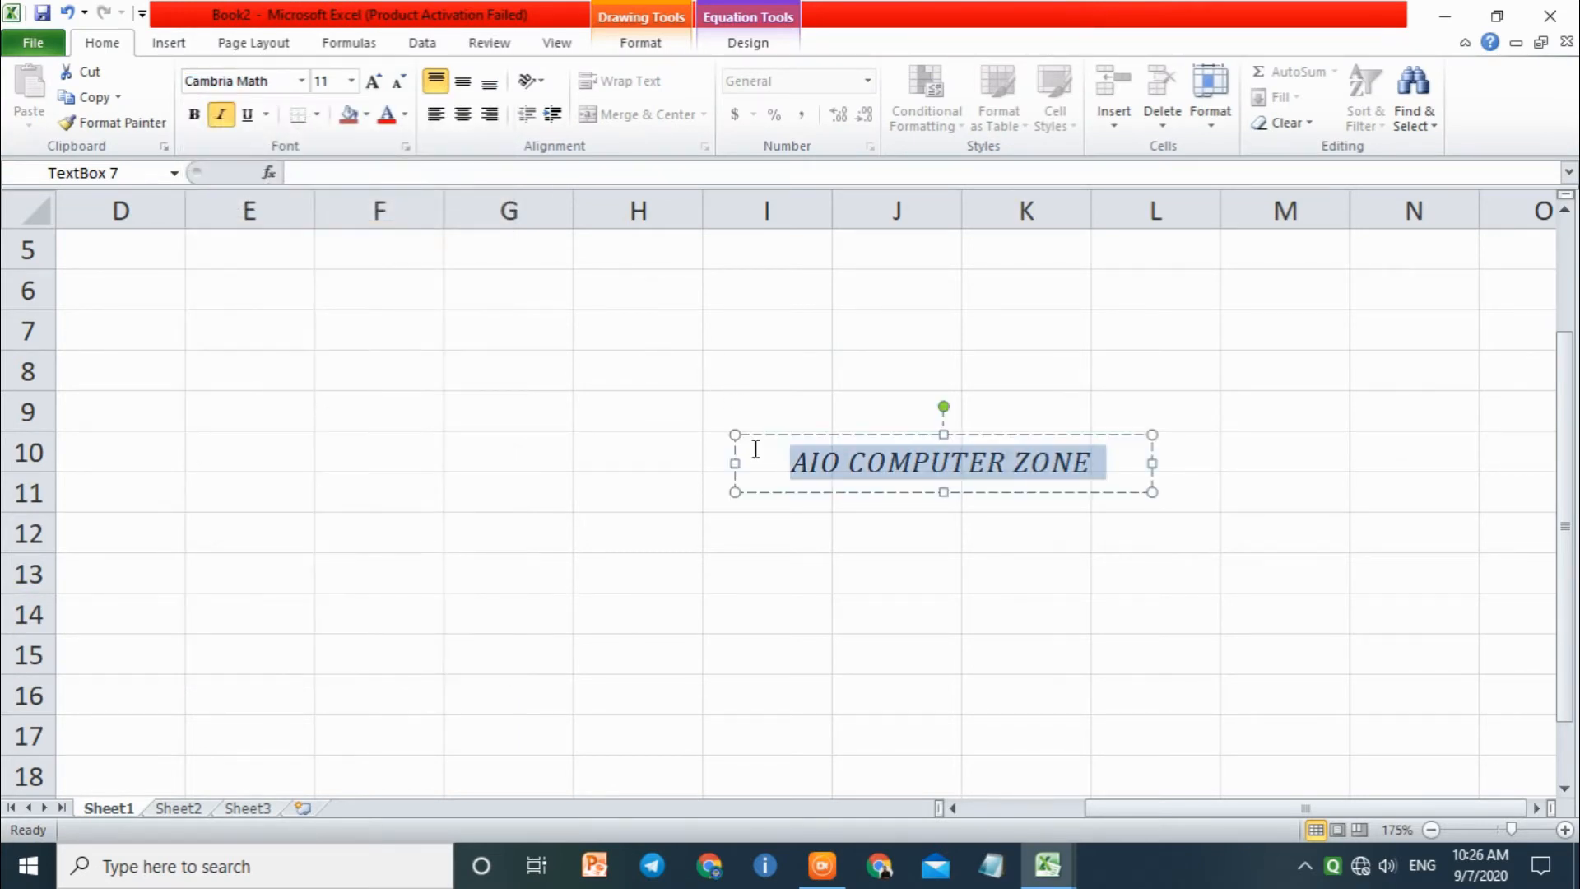
Step: Increase the font size of the AIO COMPUTER ZONE equation text to 12
click(1036, 570)
click(1014, 464)
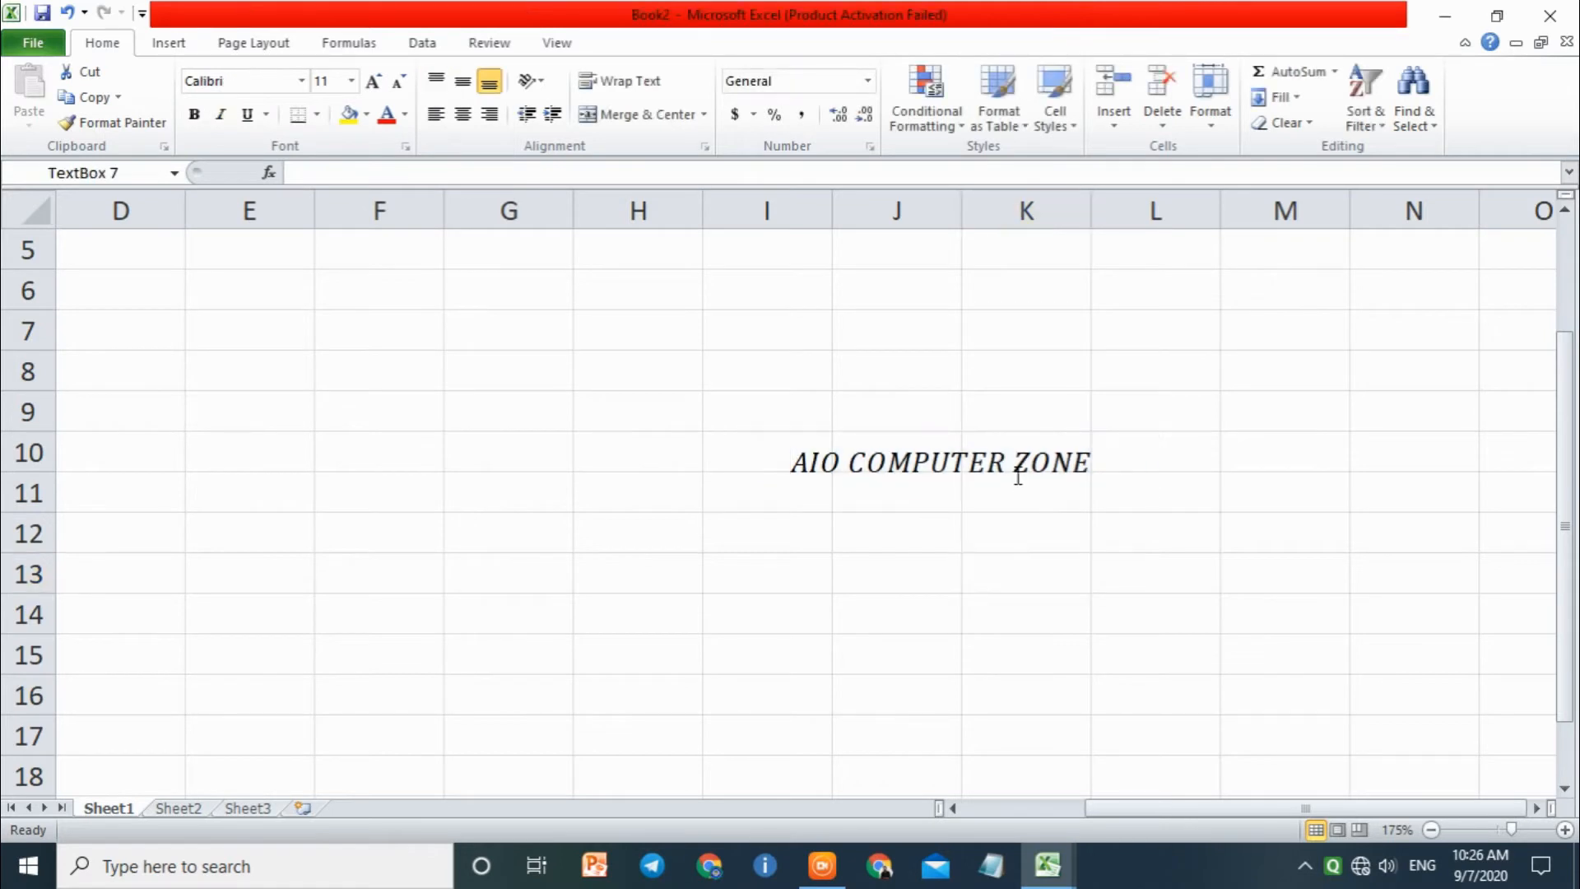
click(884, 444)
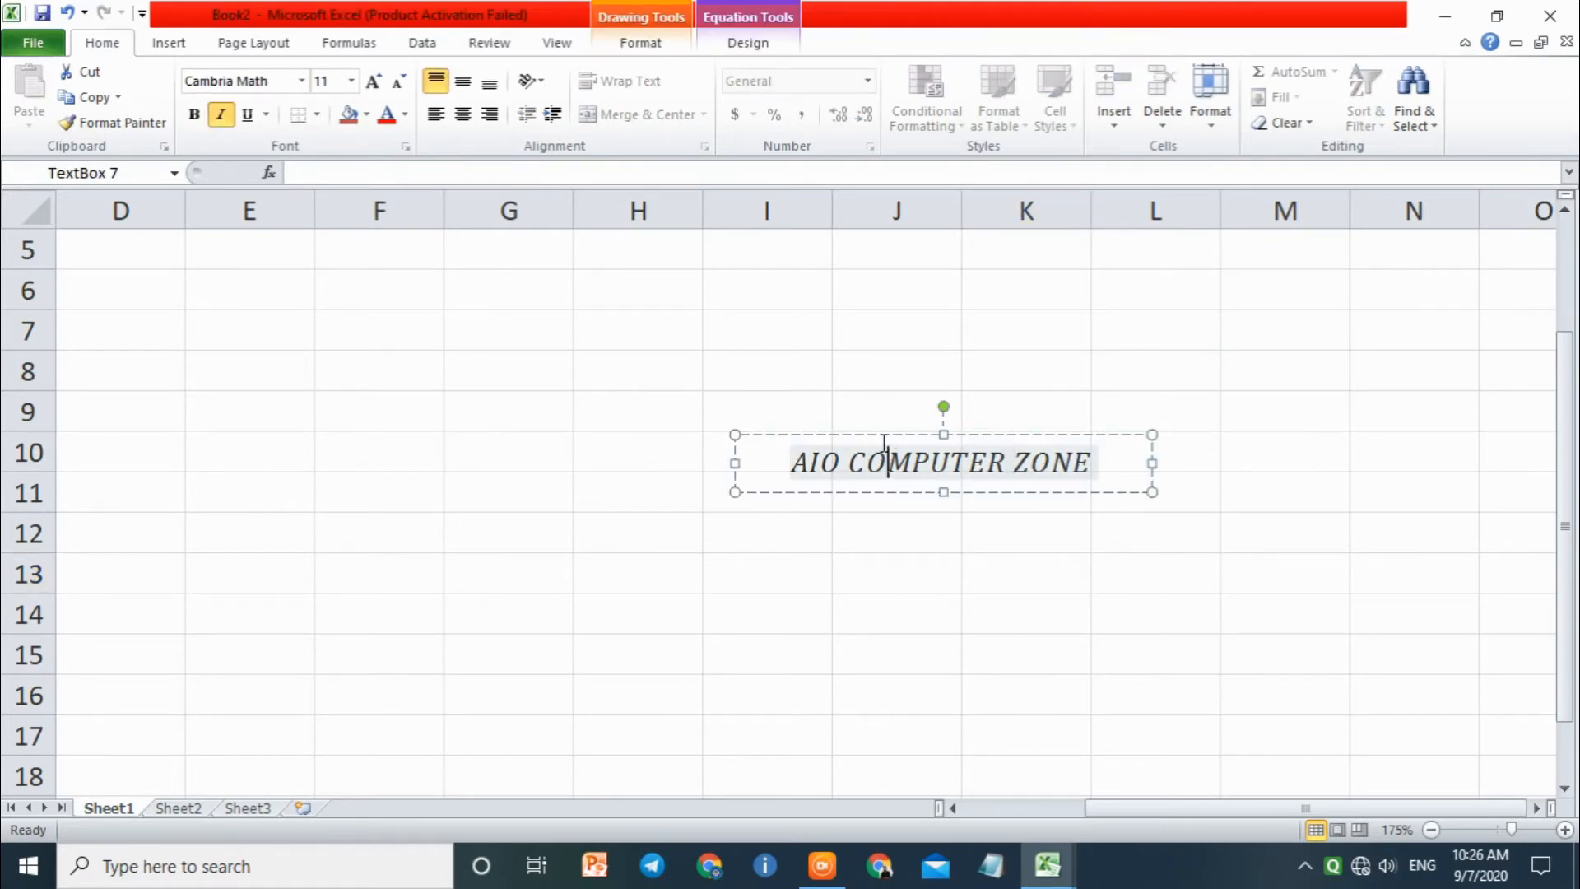
triple_click(884, 444)
key(ctrl+shift+period)
key(ctrl+shift+semicolon)
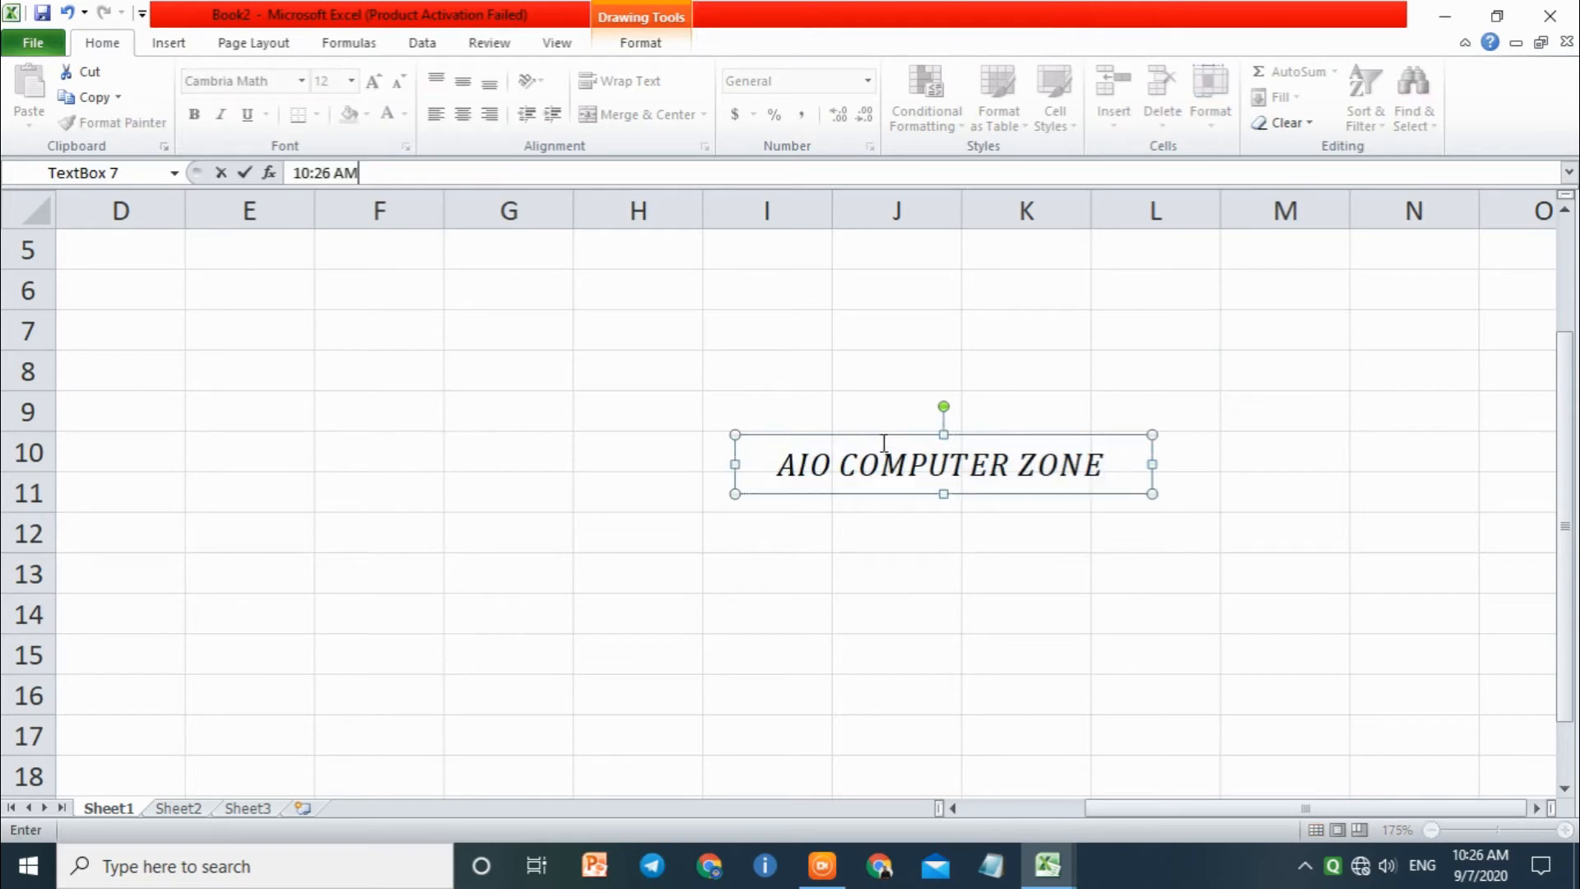
key(Return)
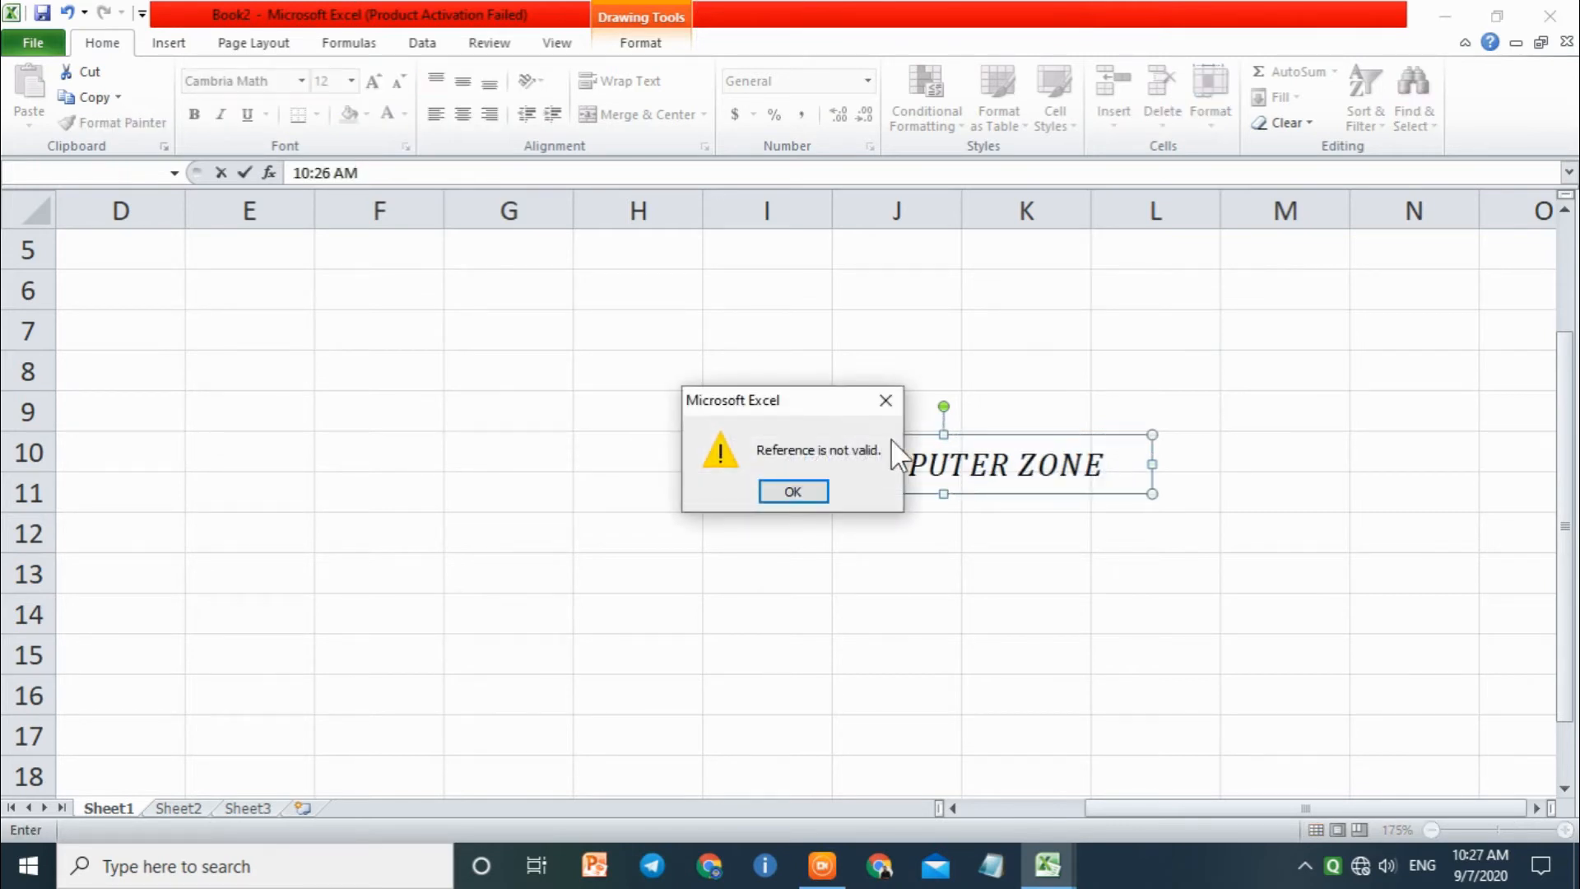
click(885, 406)
click(885, 457)
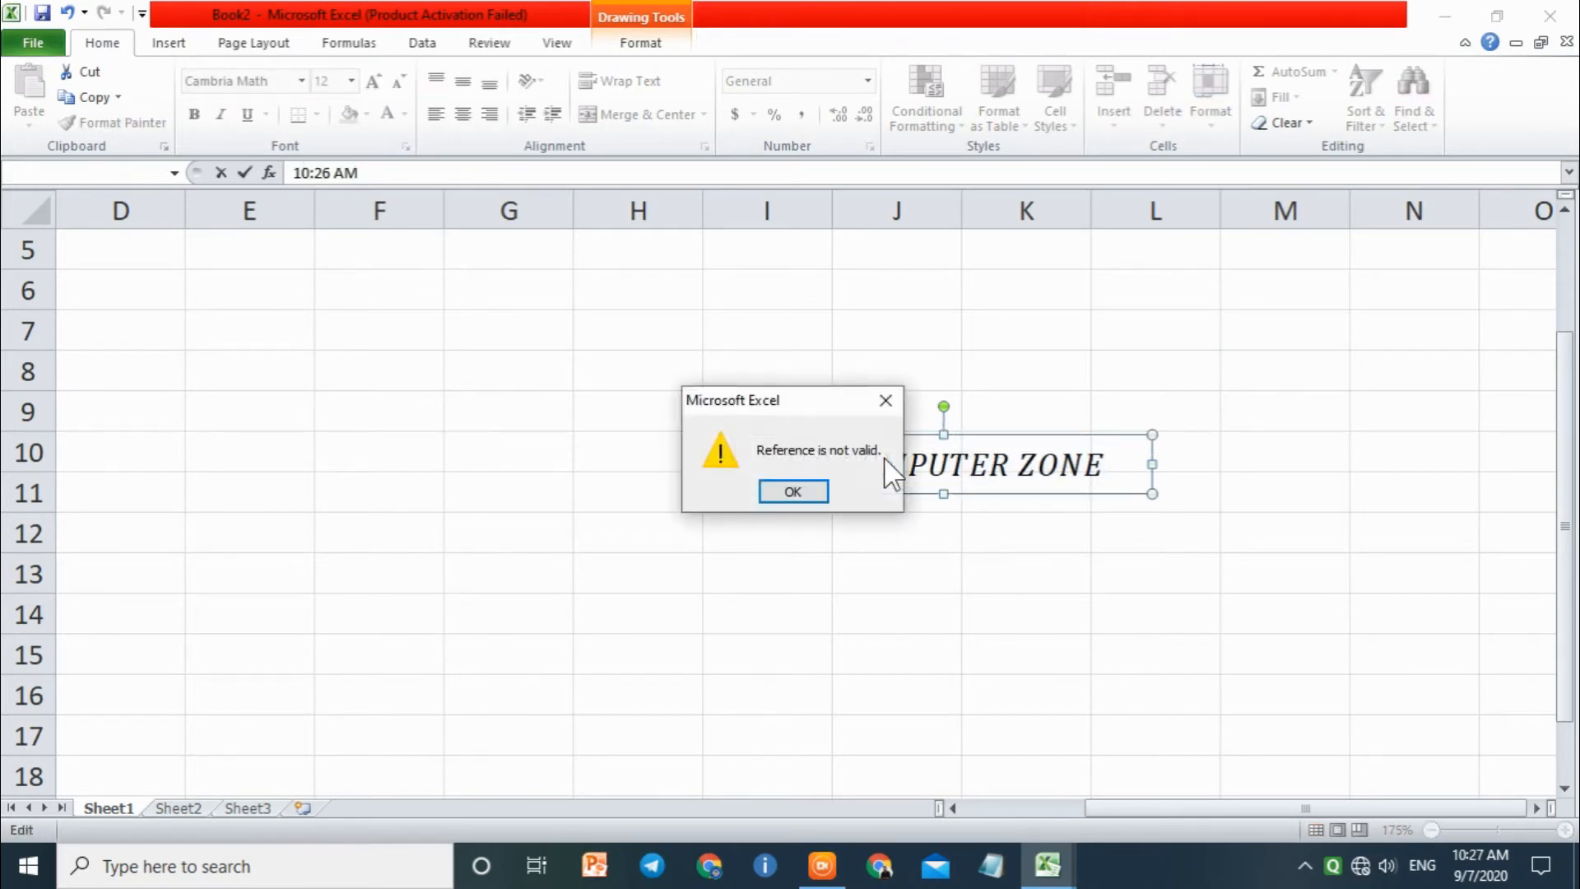
click(897, 411)
click(920, 477)
click(888, 402)
click(805, 492)
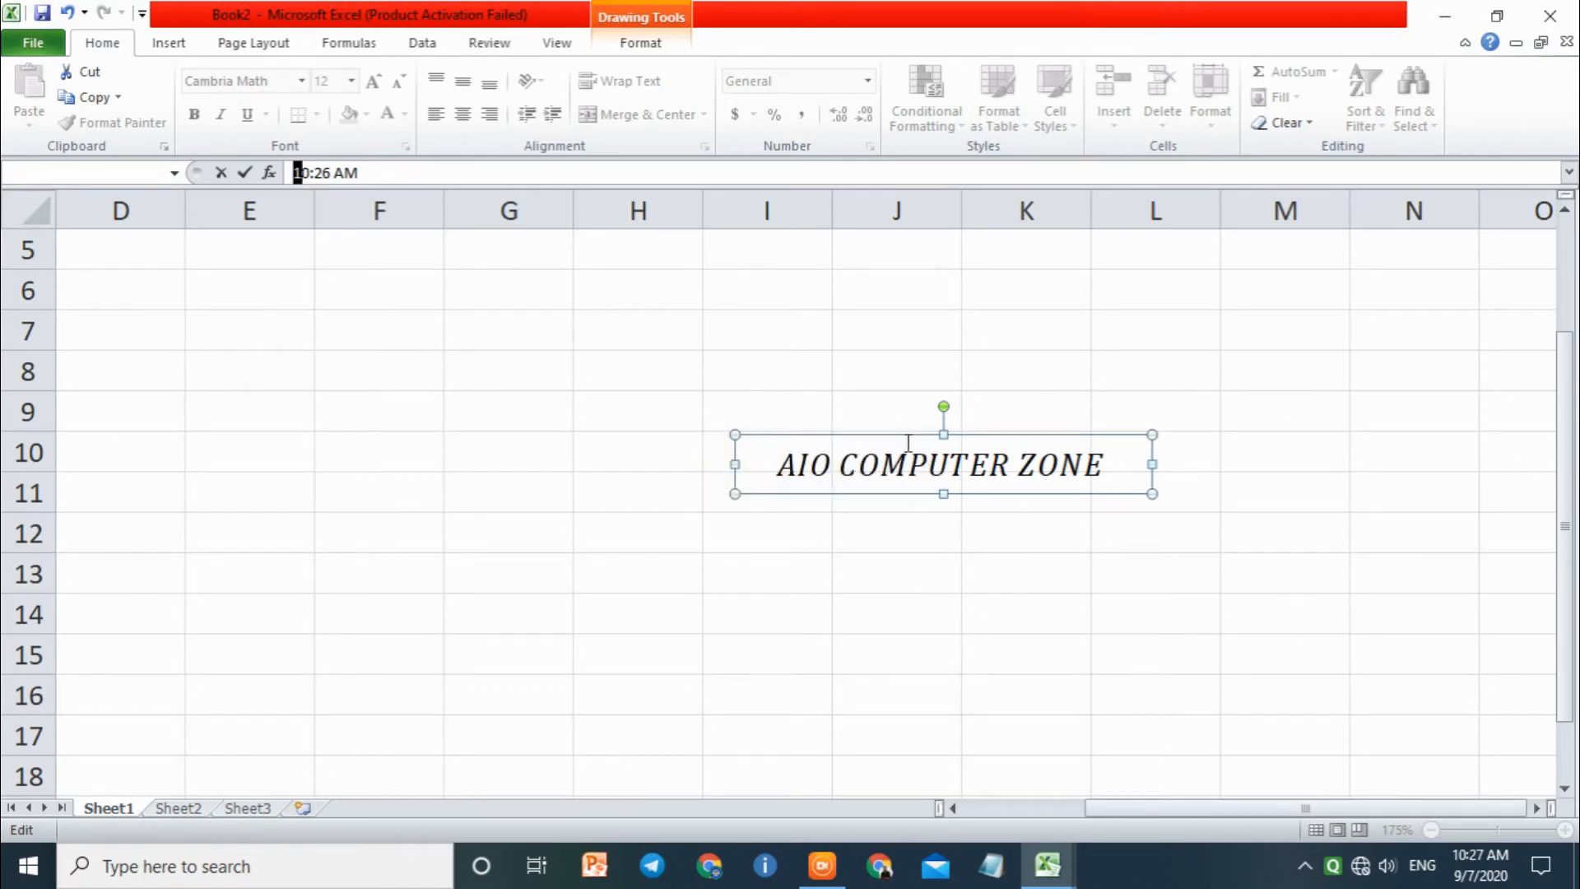
click(430, 173)
key(BackSpace)
key(BackSpace)
key(BackSpace)
key(BackSpace)
key(BackSpace)
key(BackSpace)
key(BackSpace)
key(BackSpace)
key(Return)
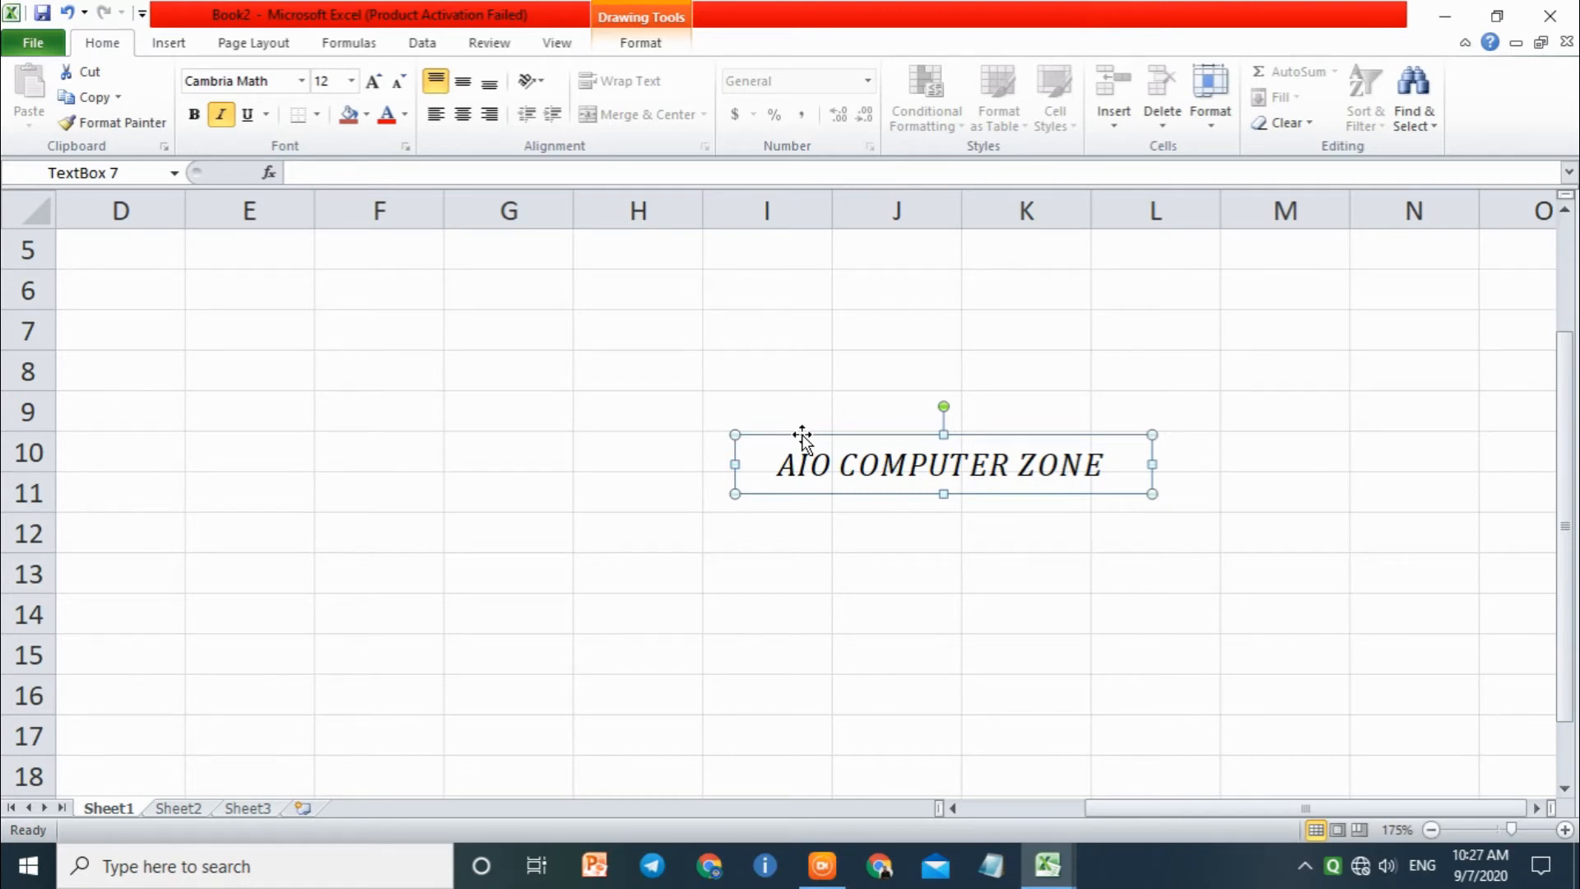
Step: Delete the AIO COMPUTER ZONE equation box from the worksheet and select cell I9
key(Delete)
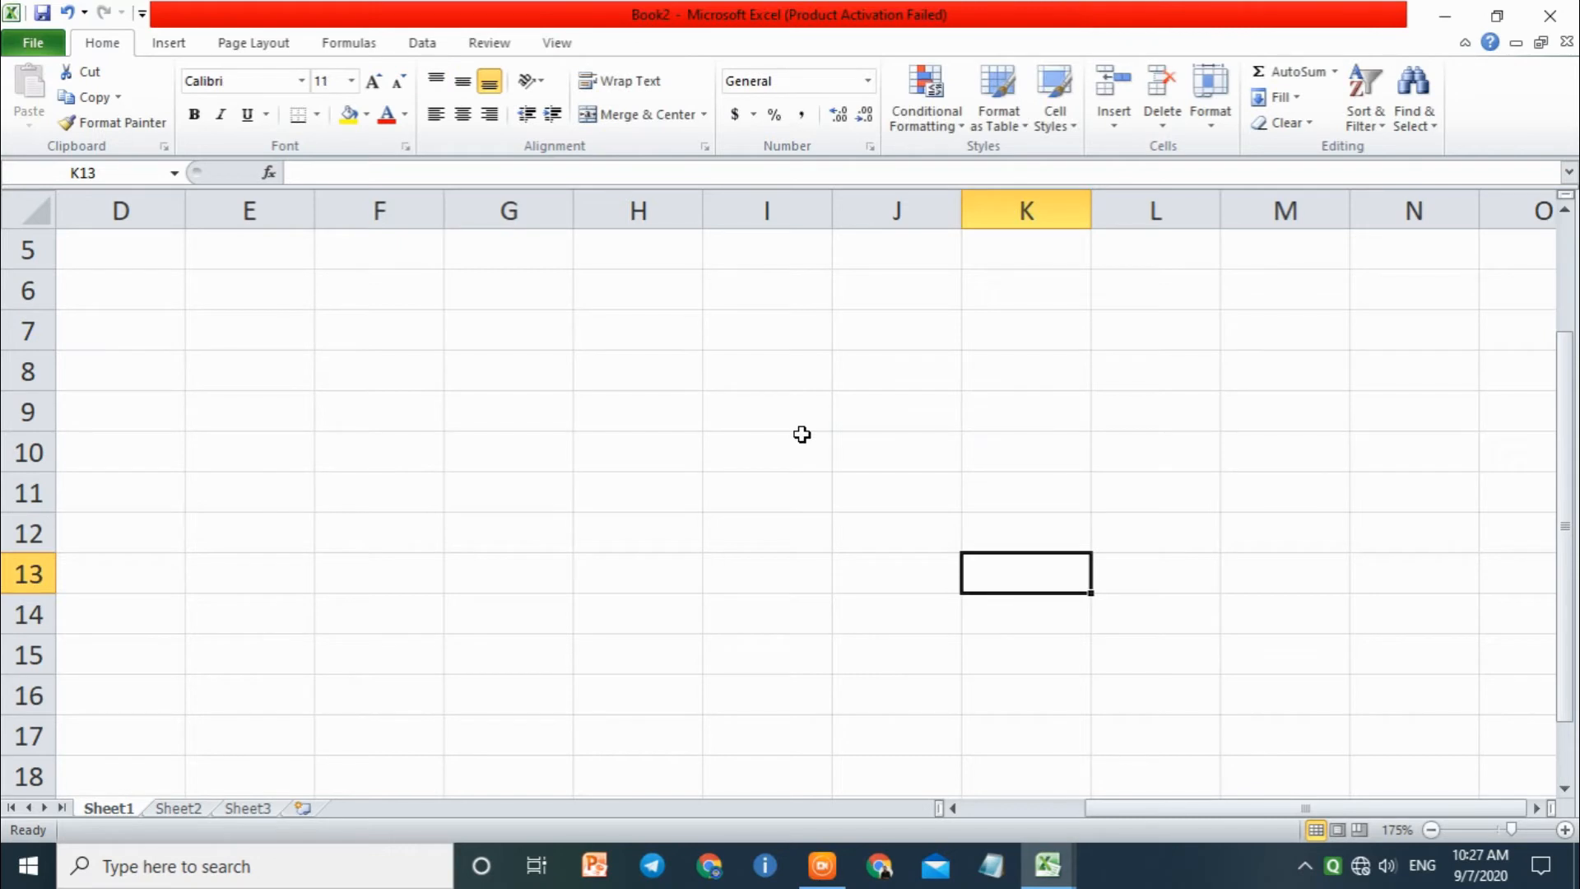
click(782, 408)
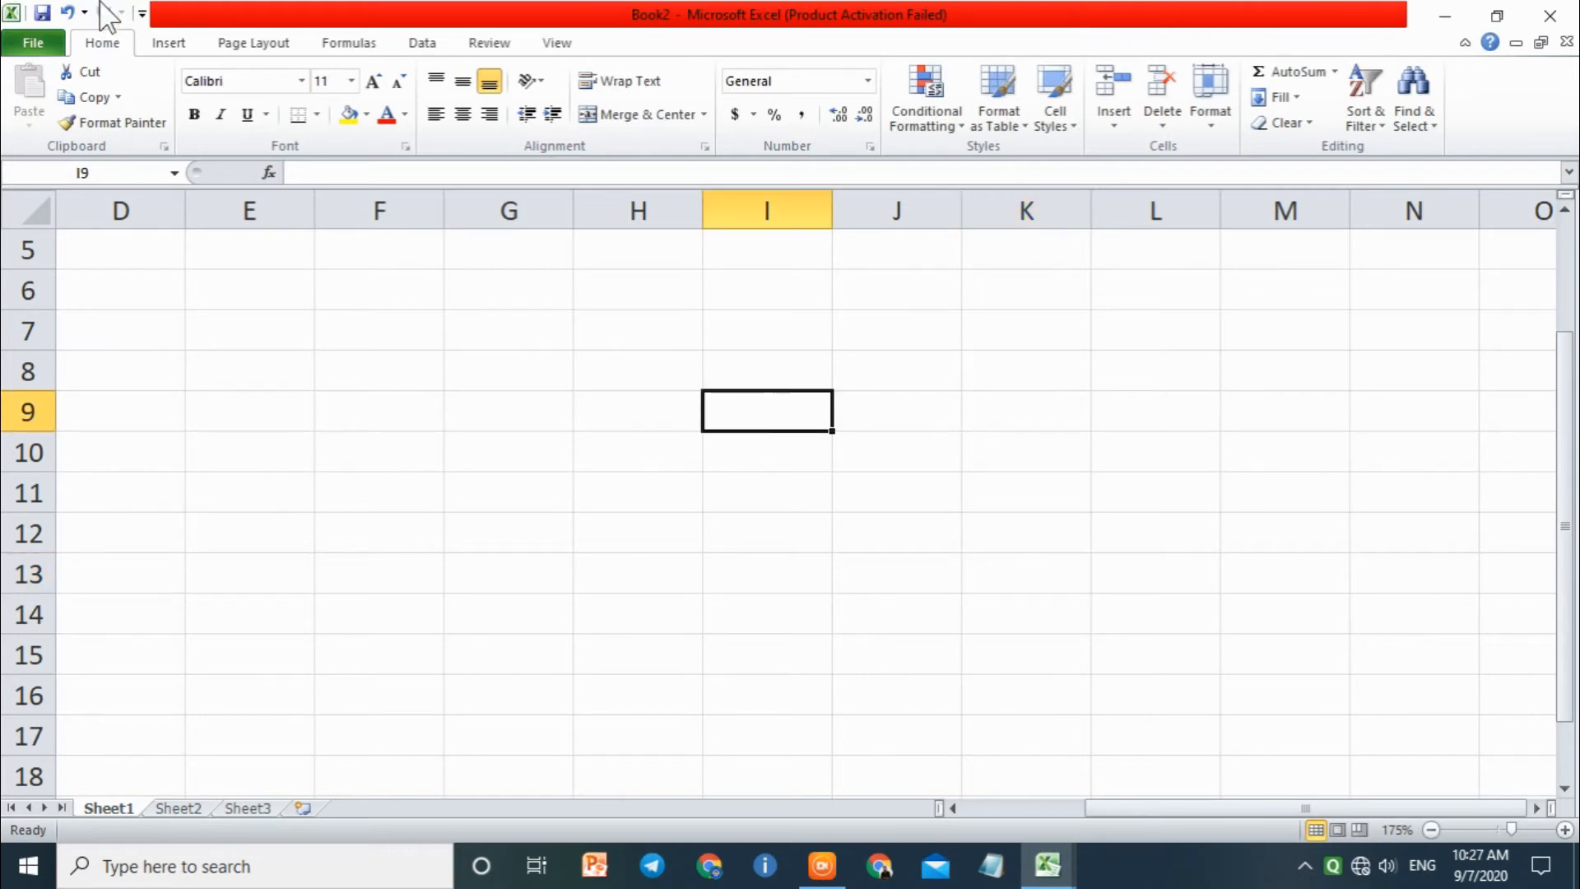
Step: Show the Text Box tool without drawing a box and open the worksheet's header for editing
click(168, 43)
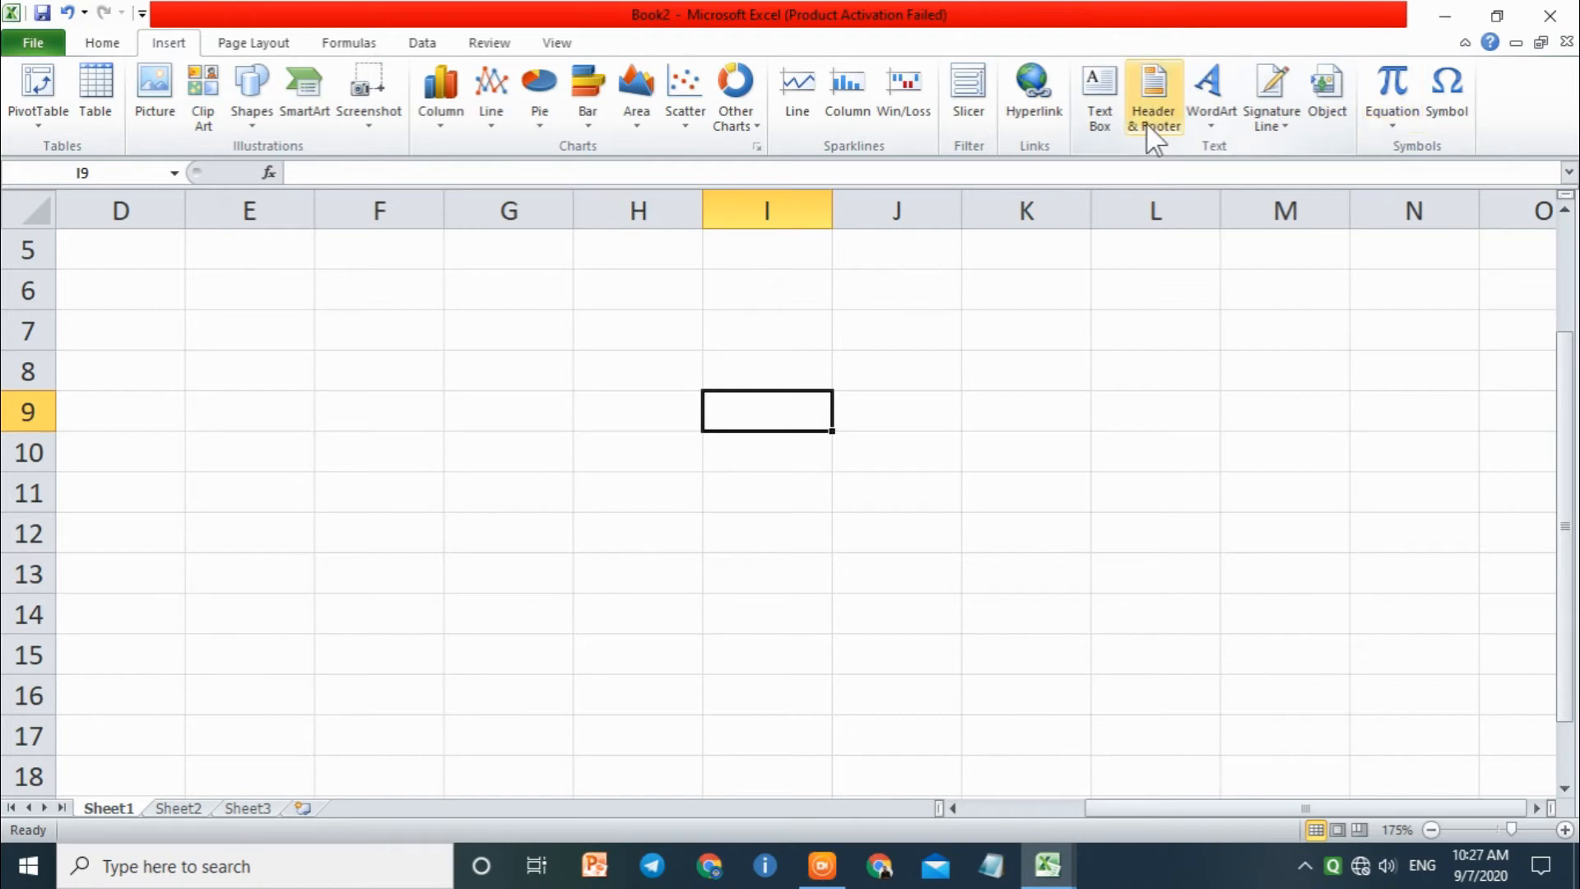
click(1115, 106)
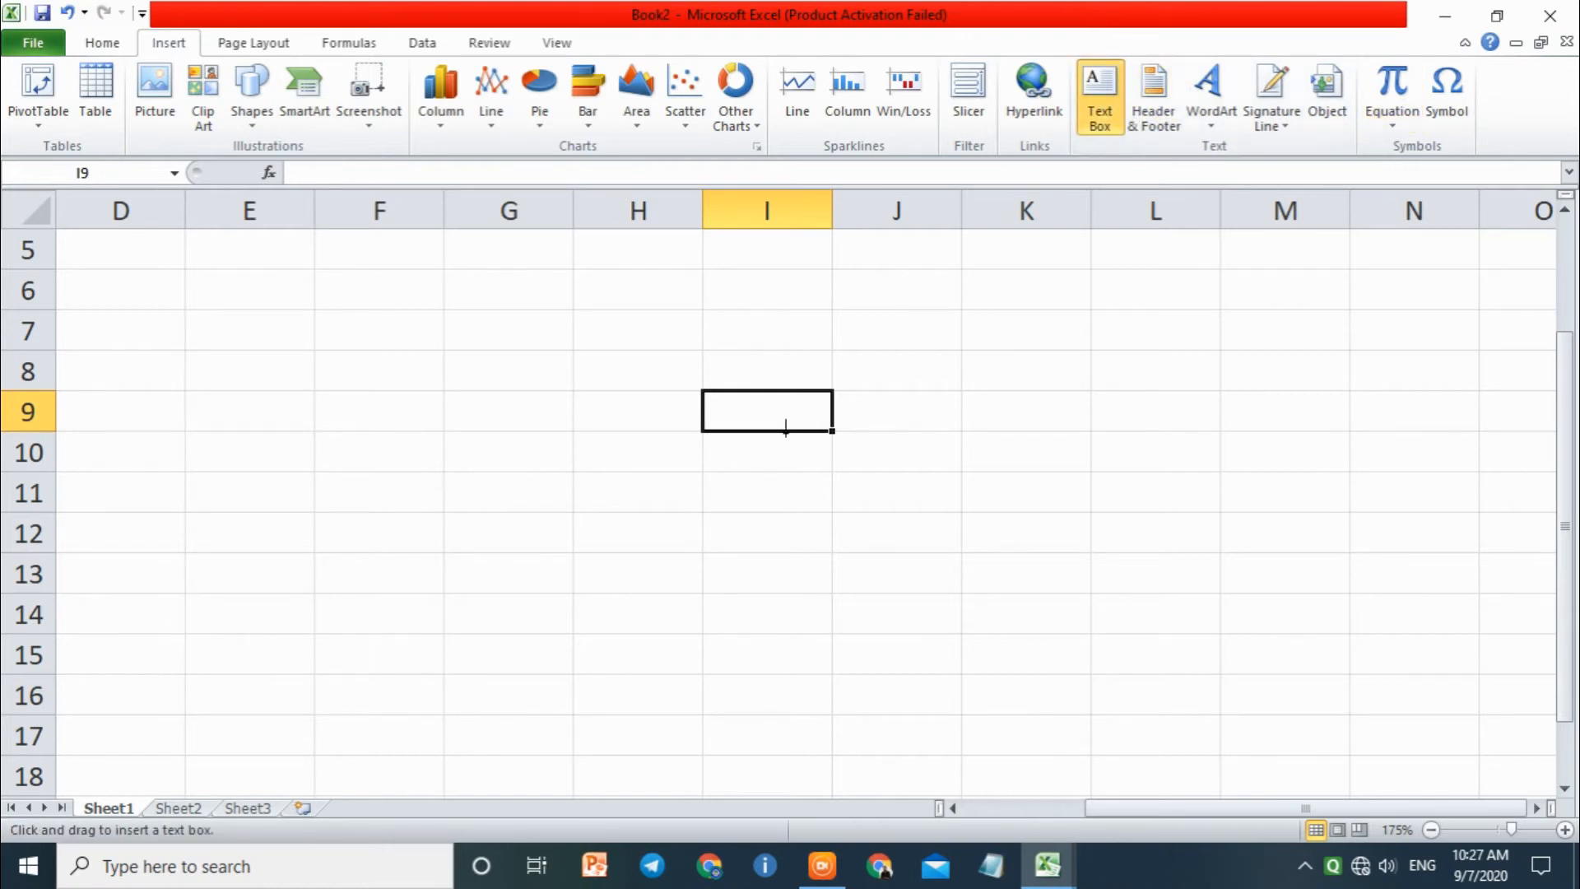
click(1099, 97)
click(744, 440)
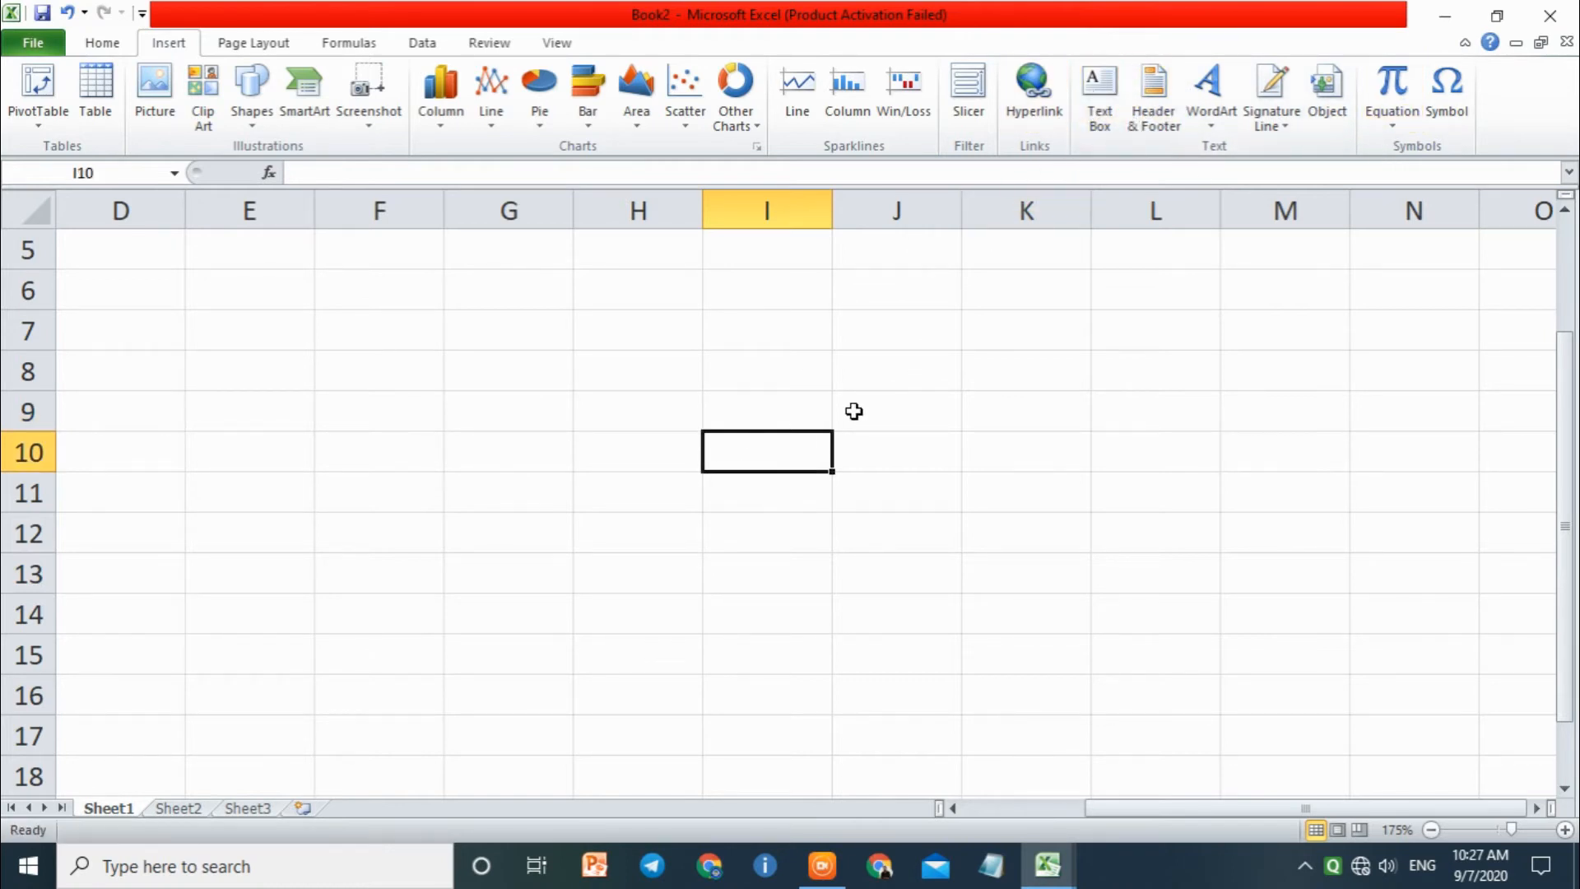
click(1153, 99)
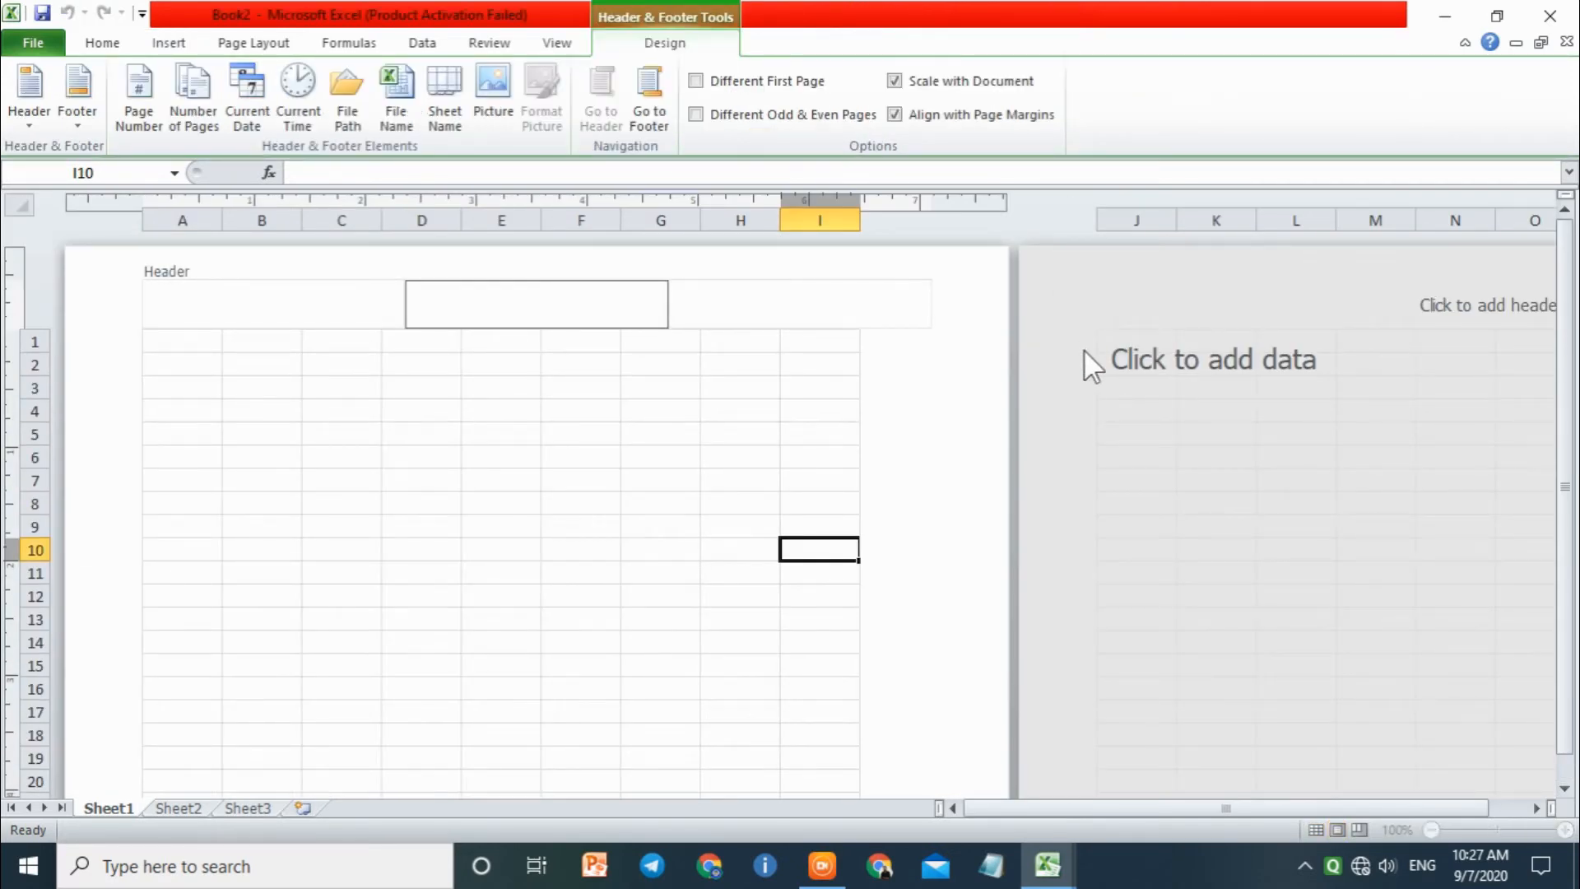
Step: Close the current workbook without saving it and create a new blank workbook
click(1550, 14)
click(802, 457)
click(1059, 458)
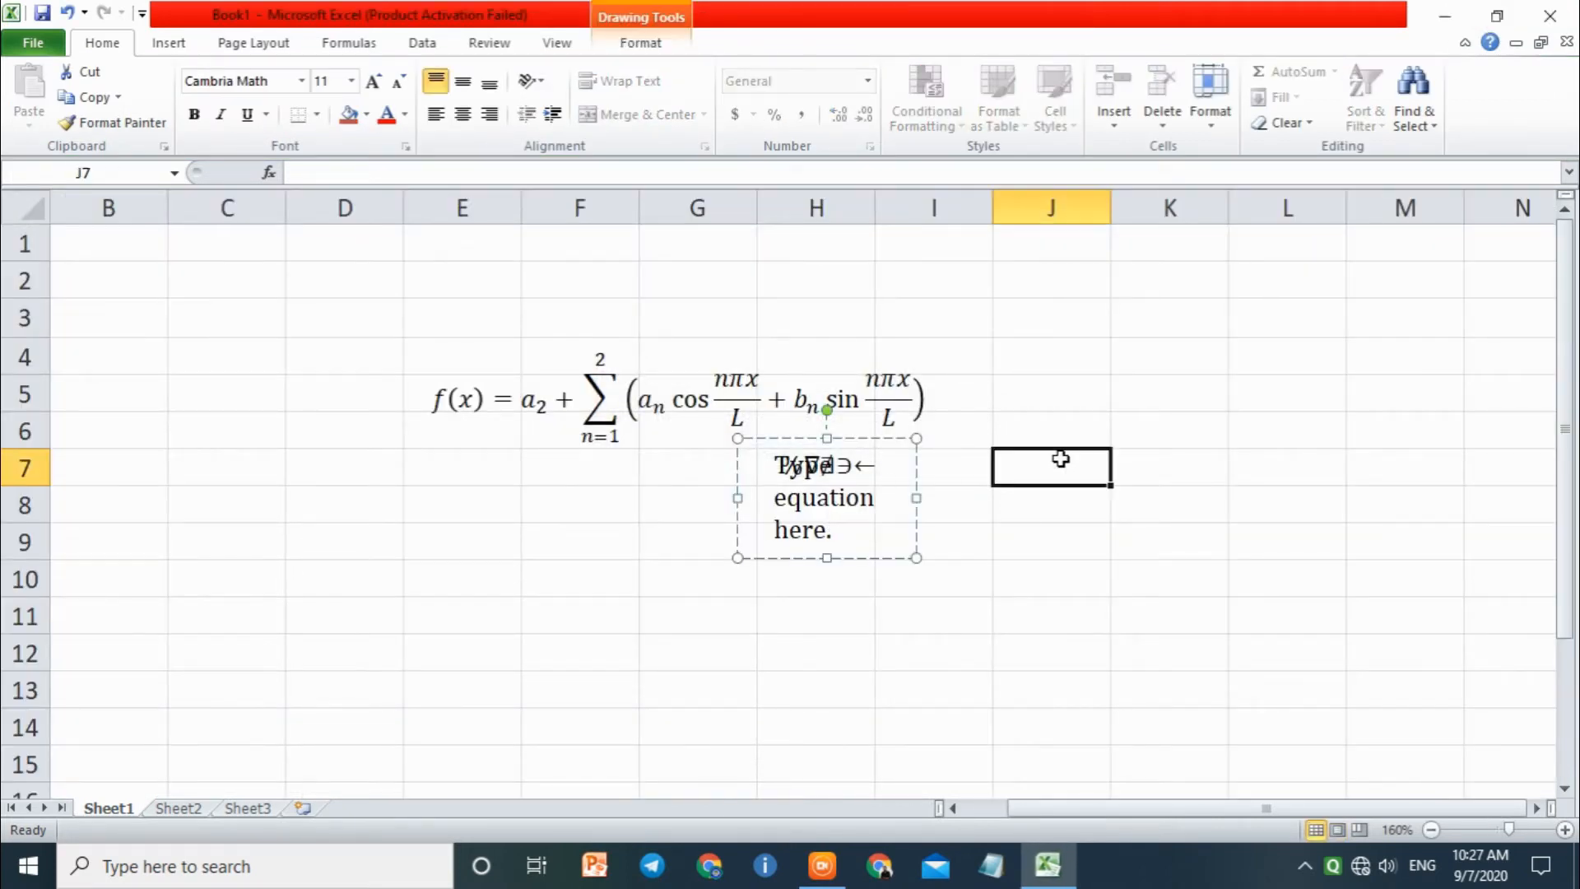
key(ctrl+n)
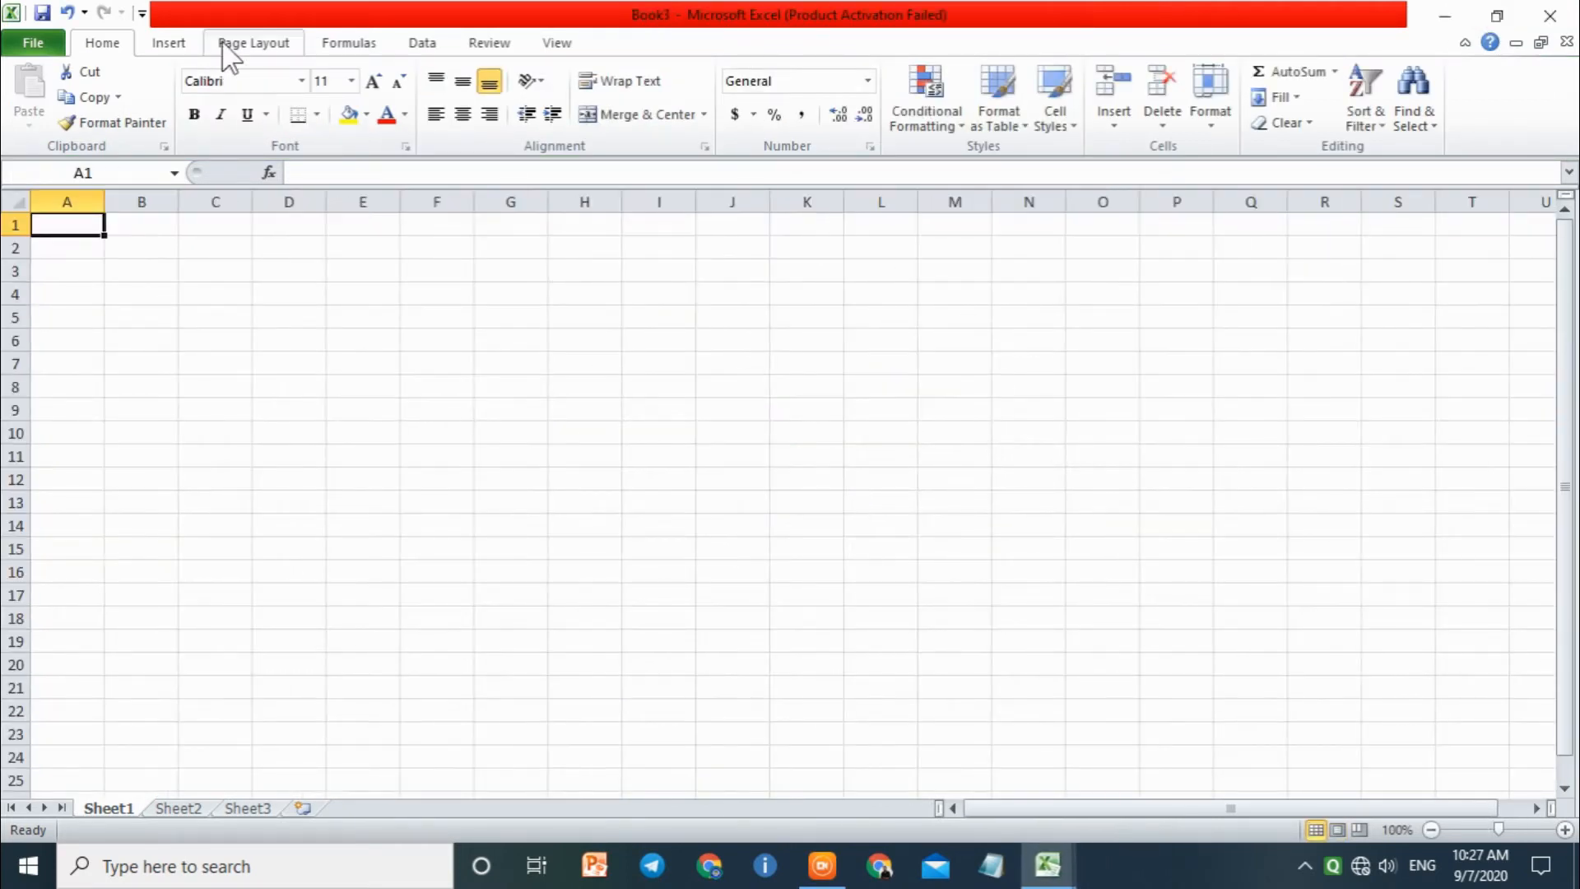
Step: Show the WordArt styles and draw a wide text box over about cells E9 to O16
click(168, 42)
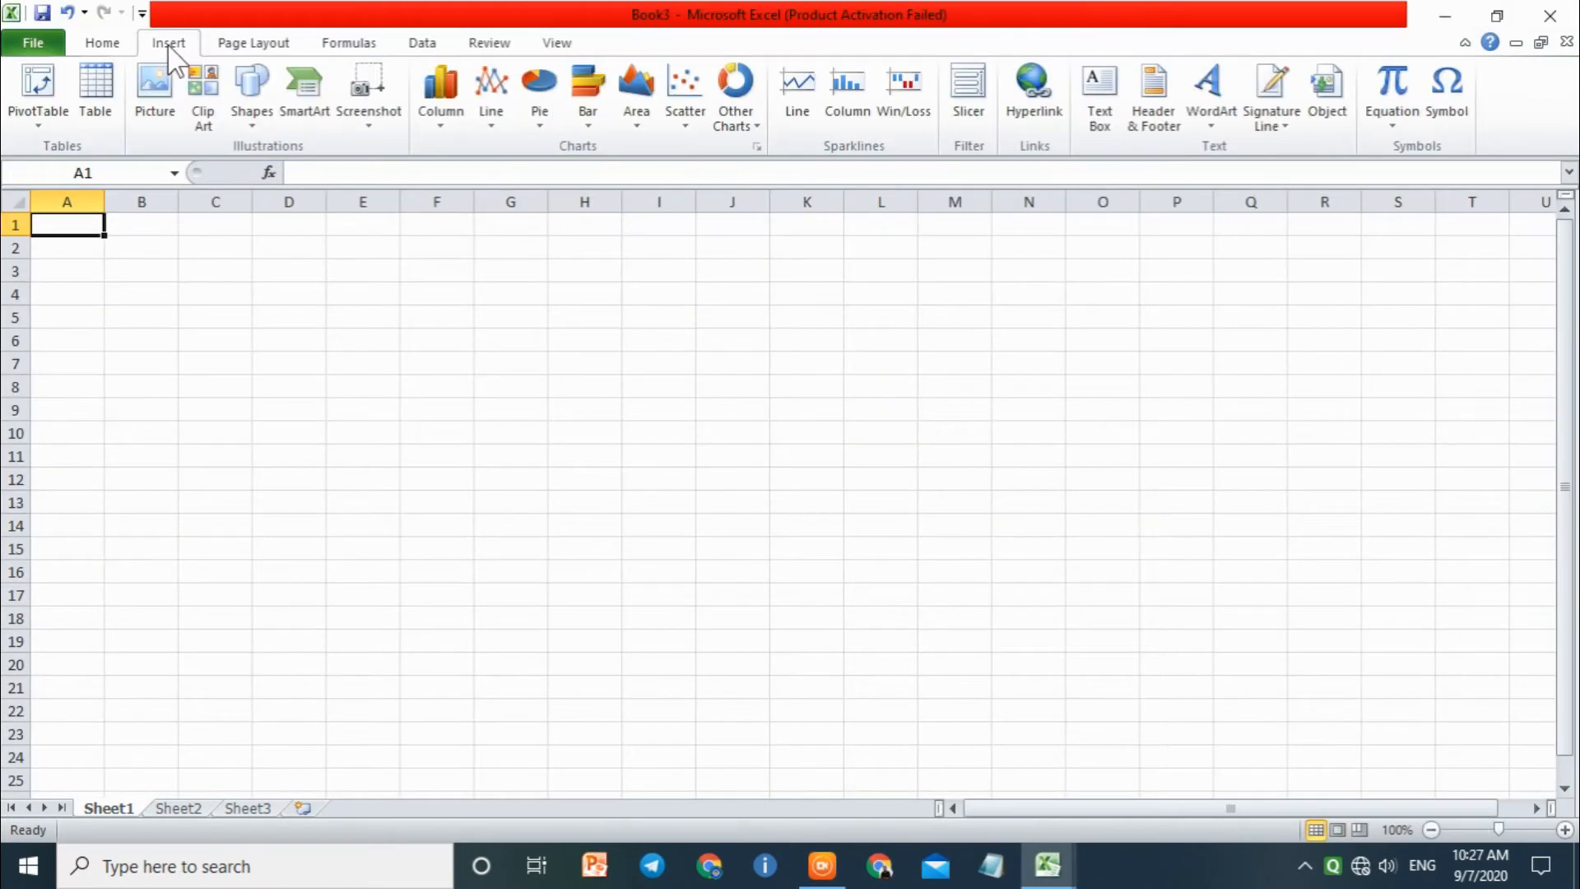
click(1215, 127)
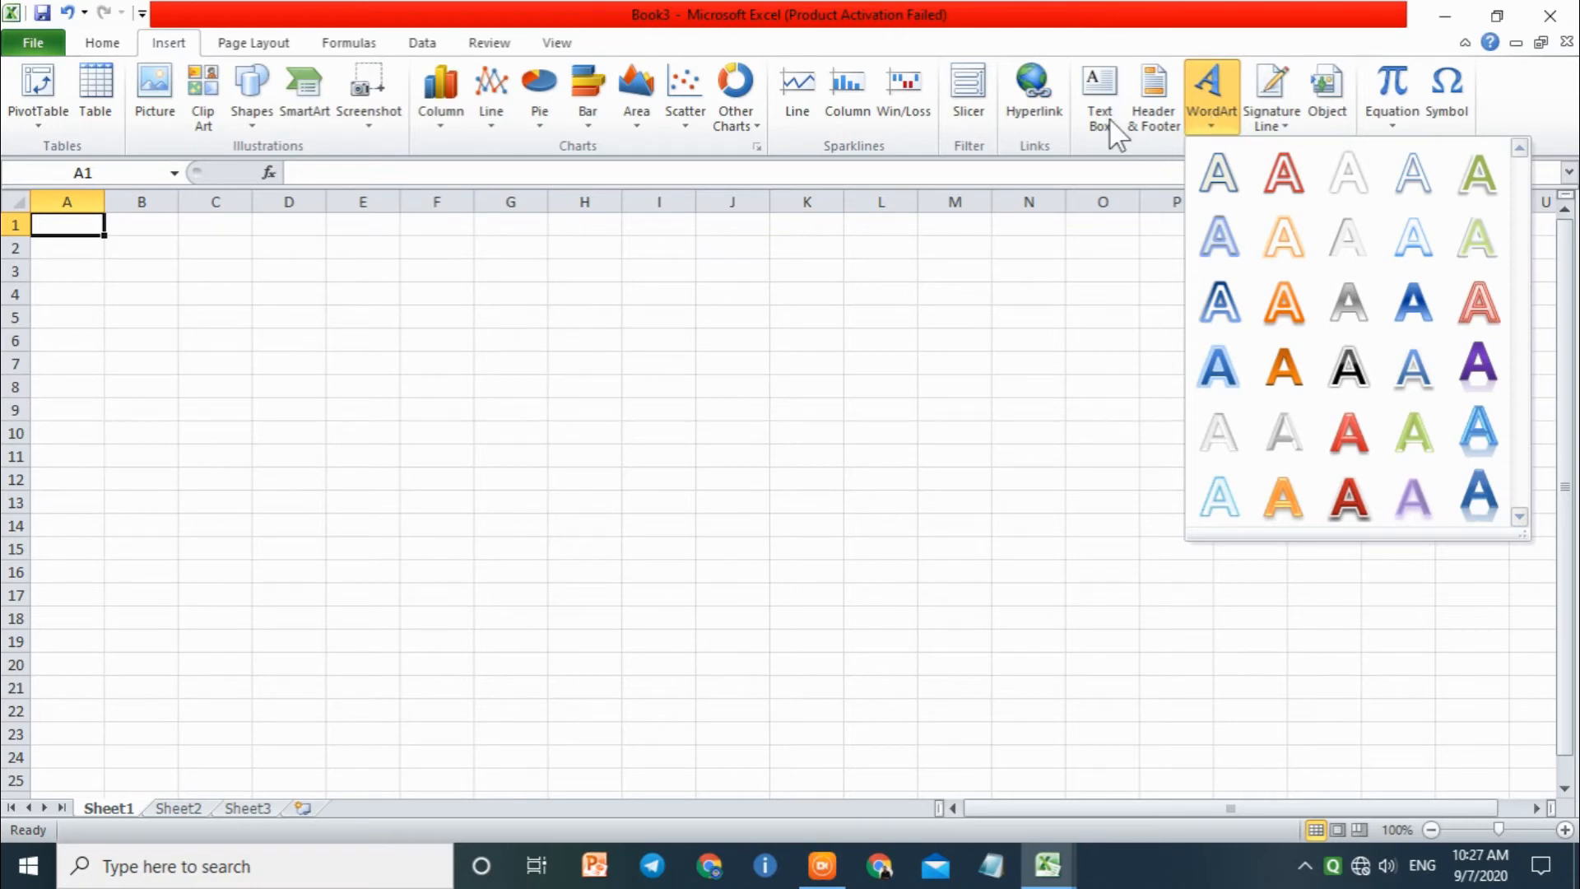
click(254, 97)
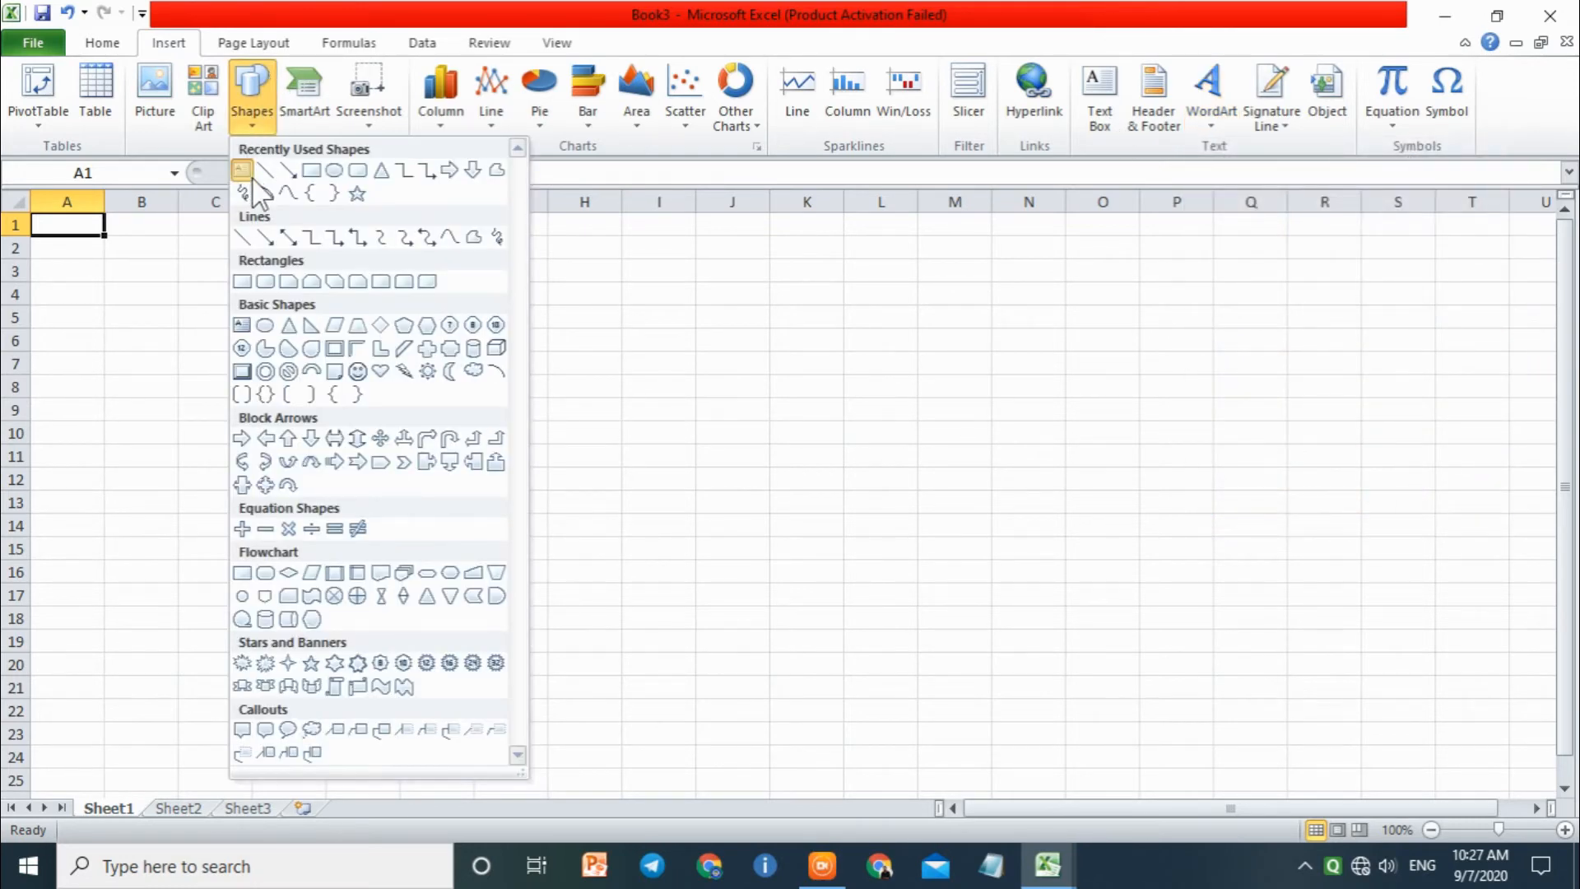
click(242, 170)
drag(371, 399, 1090, 572)
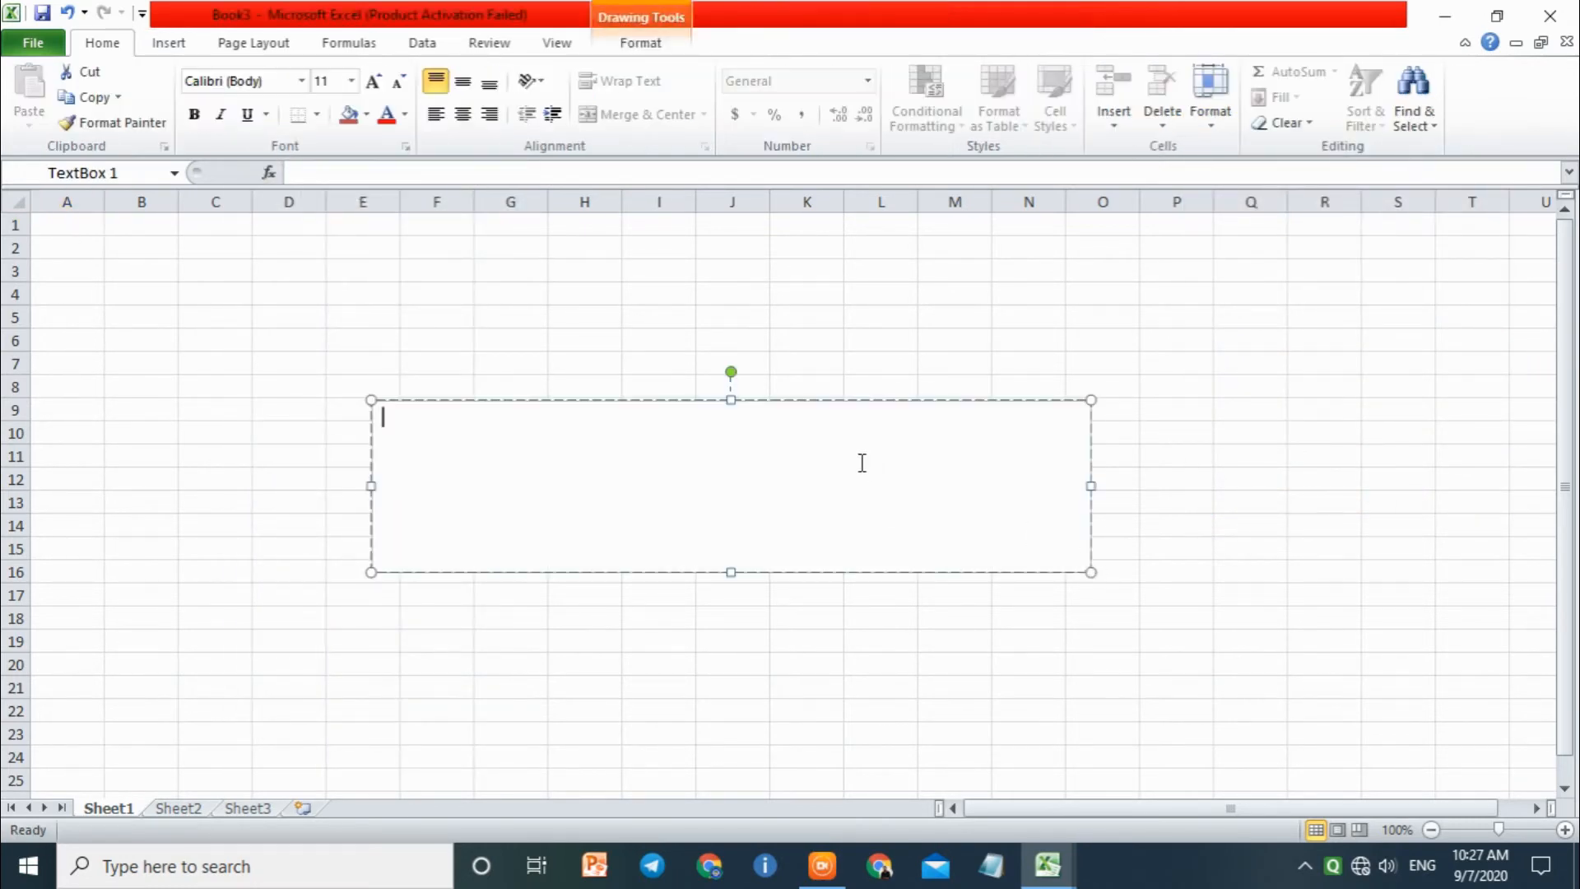
Step: Enter the text AIO COMPUTERB ZONE in the text box
text(AIO COMPUTERB ZOBE)
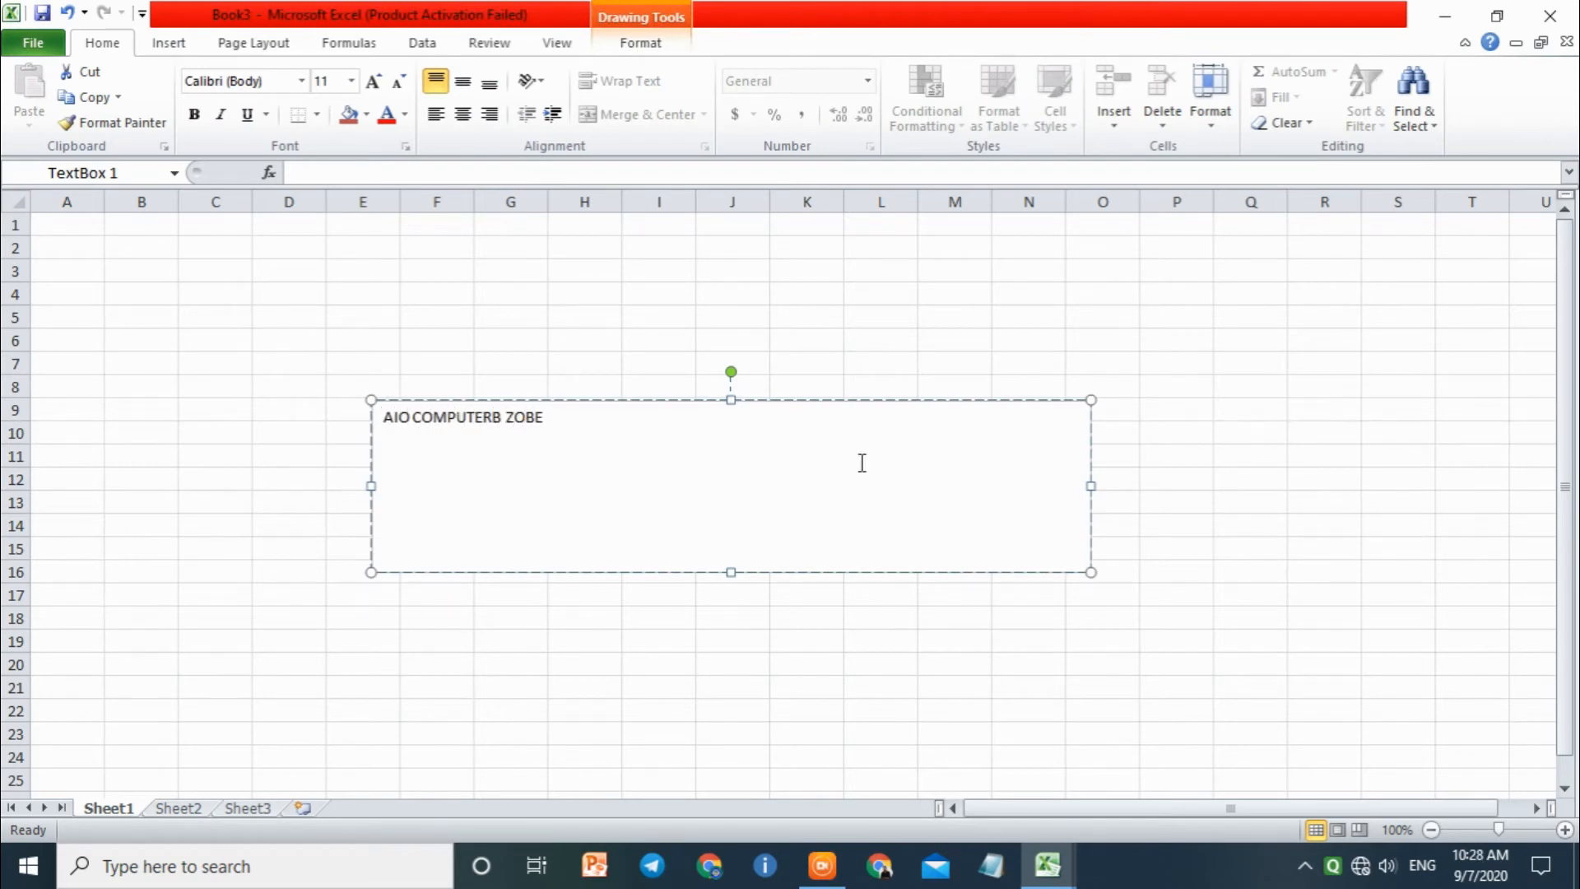
key(BackSpace)
key(BackSpace)
text(NE)
Step: Increase the font size of all the text in the text box to 28
key(ctrl+a)
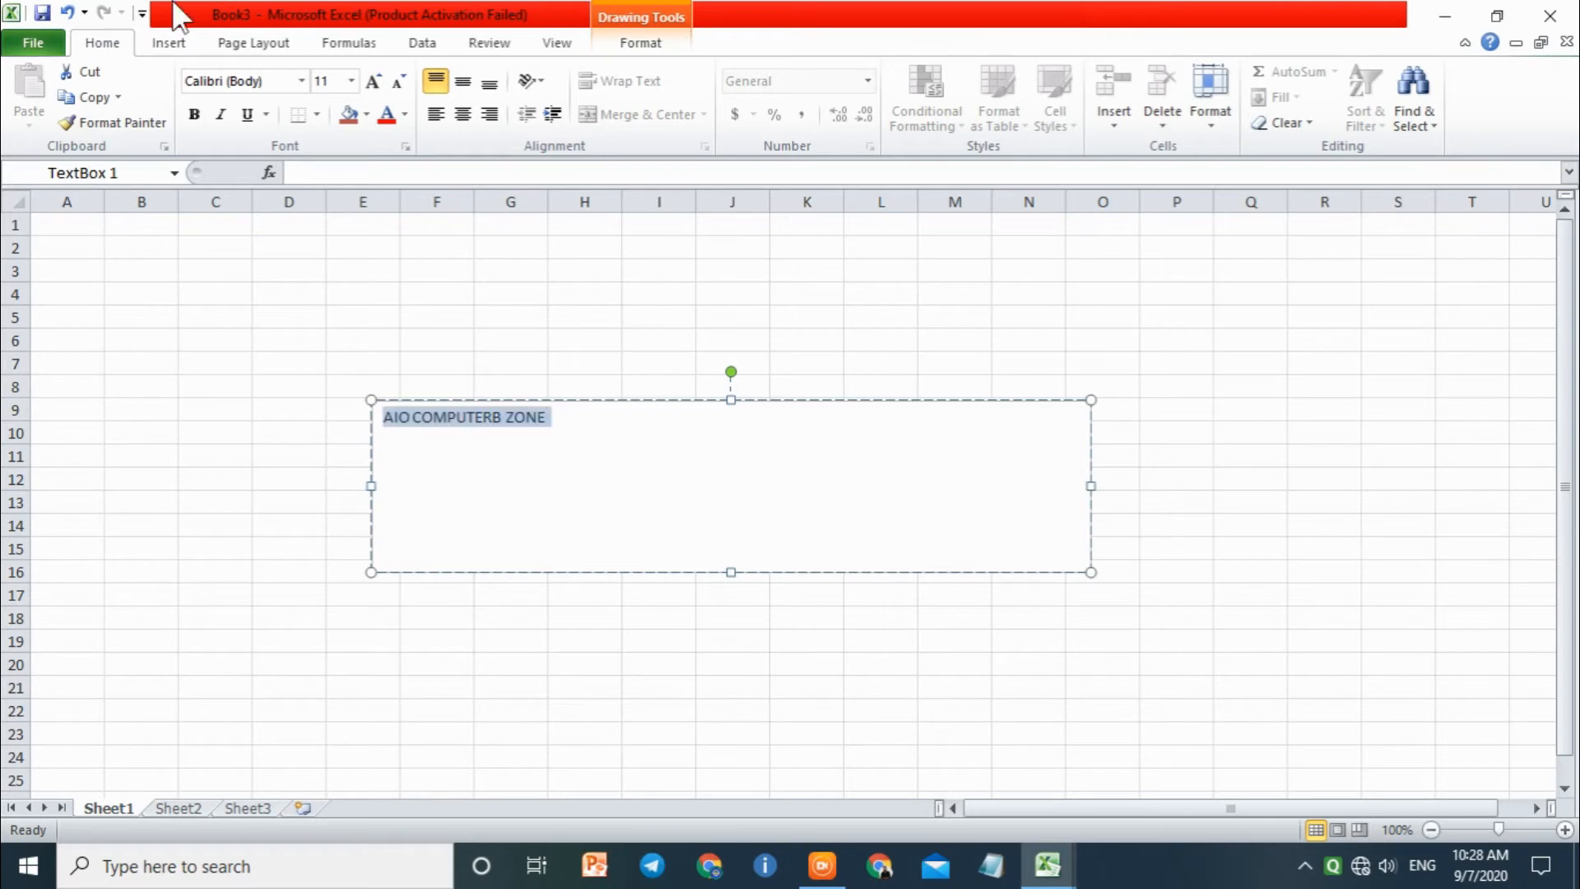
double_click(374, 83)
double_click(374, 82)
double_click(374, 82)
double_click(374, 82)
click(375, 82)
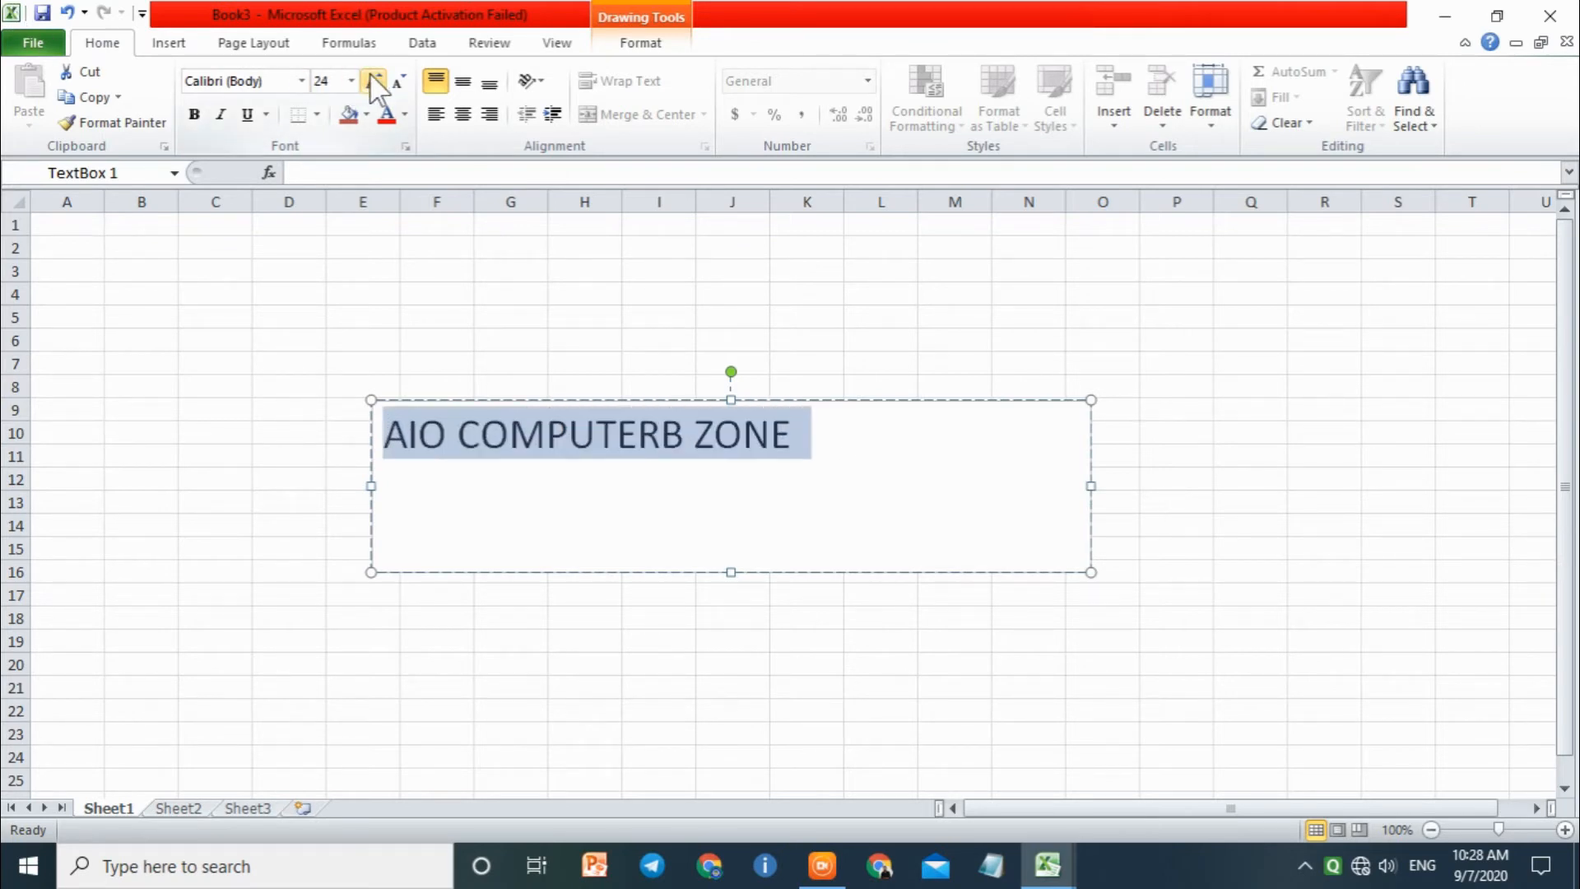
Step: Remove the stray B after COMPUTER so the text box reads AIO COMPUTER ZONE
click(694, 434)
click(676, 432)
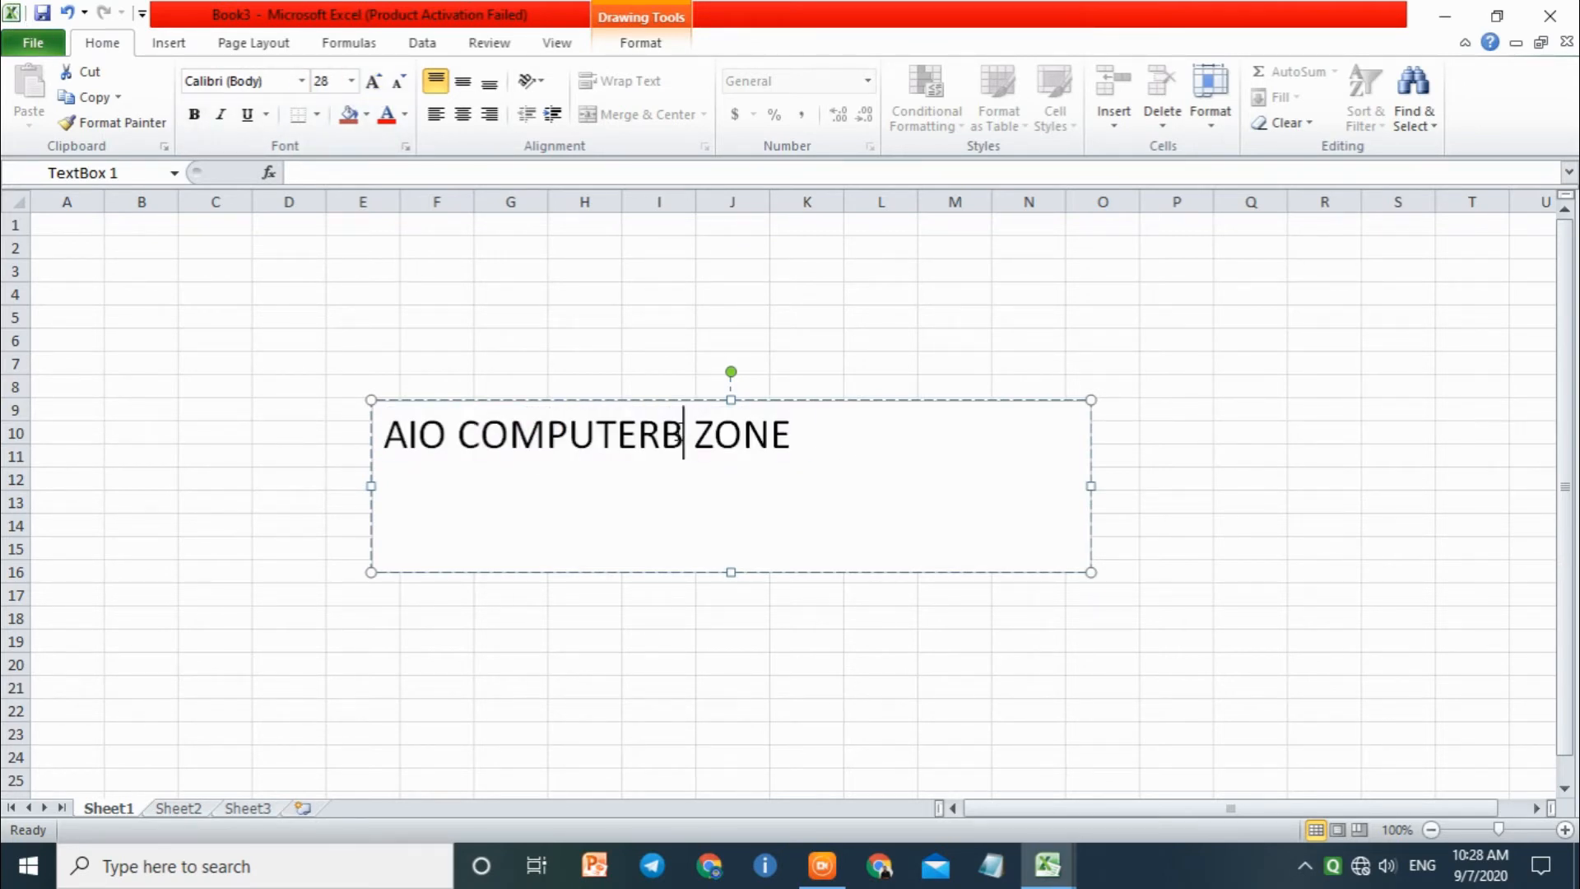
key(BackSpace)
key(End)
Step: Set the font of all the text box text to Berlin Sans FB Demi
key(ctrl+a)
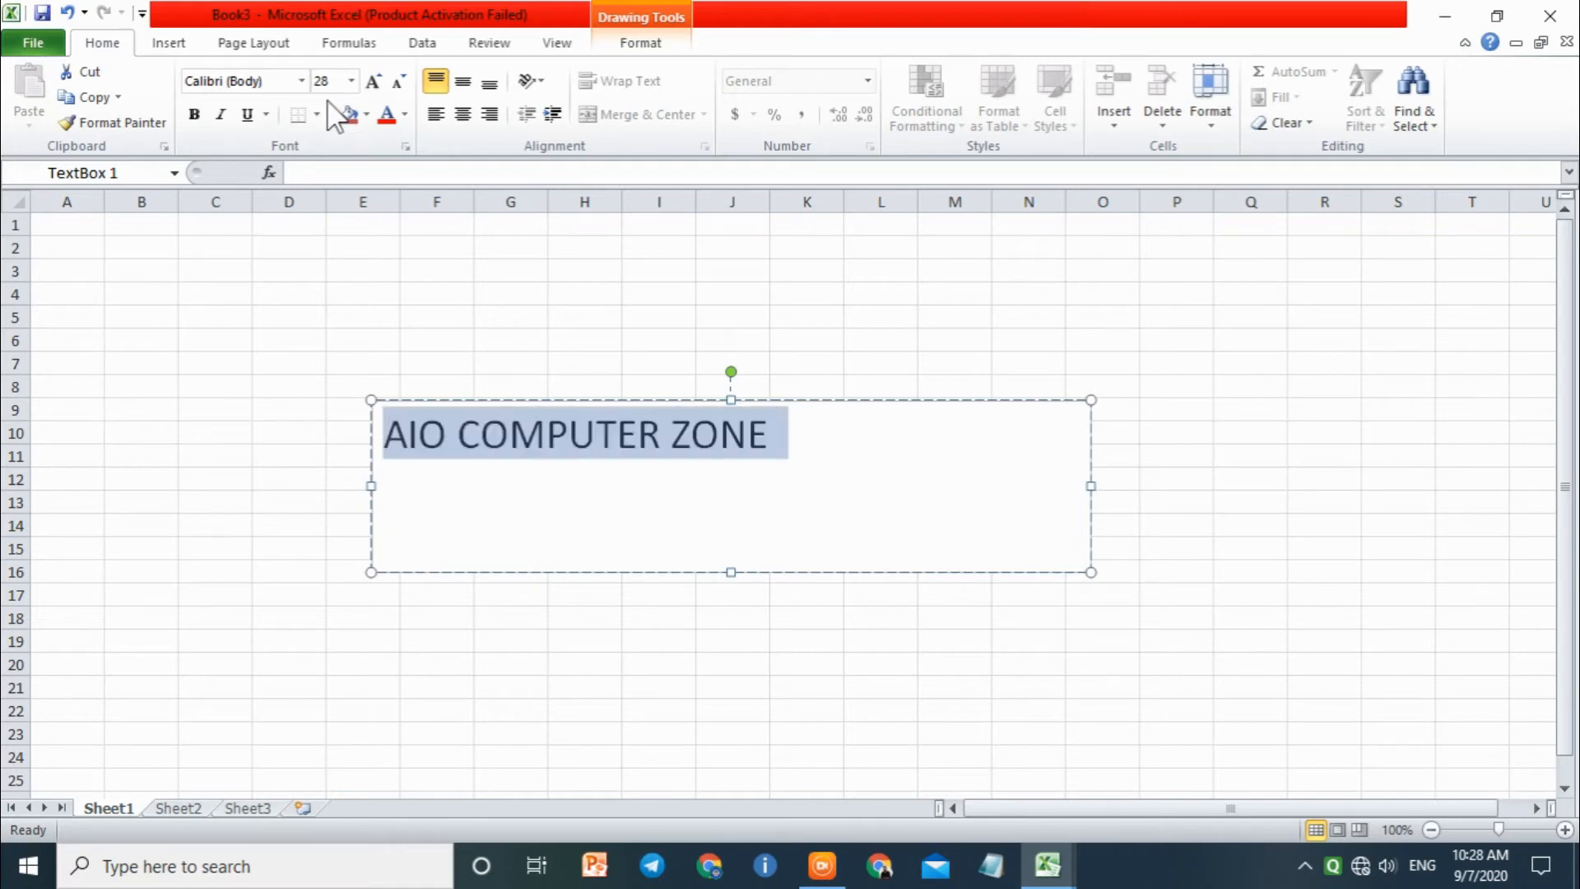
click(302, 81)
click(412, 215)
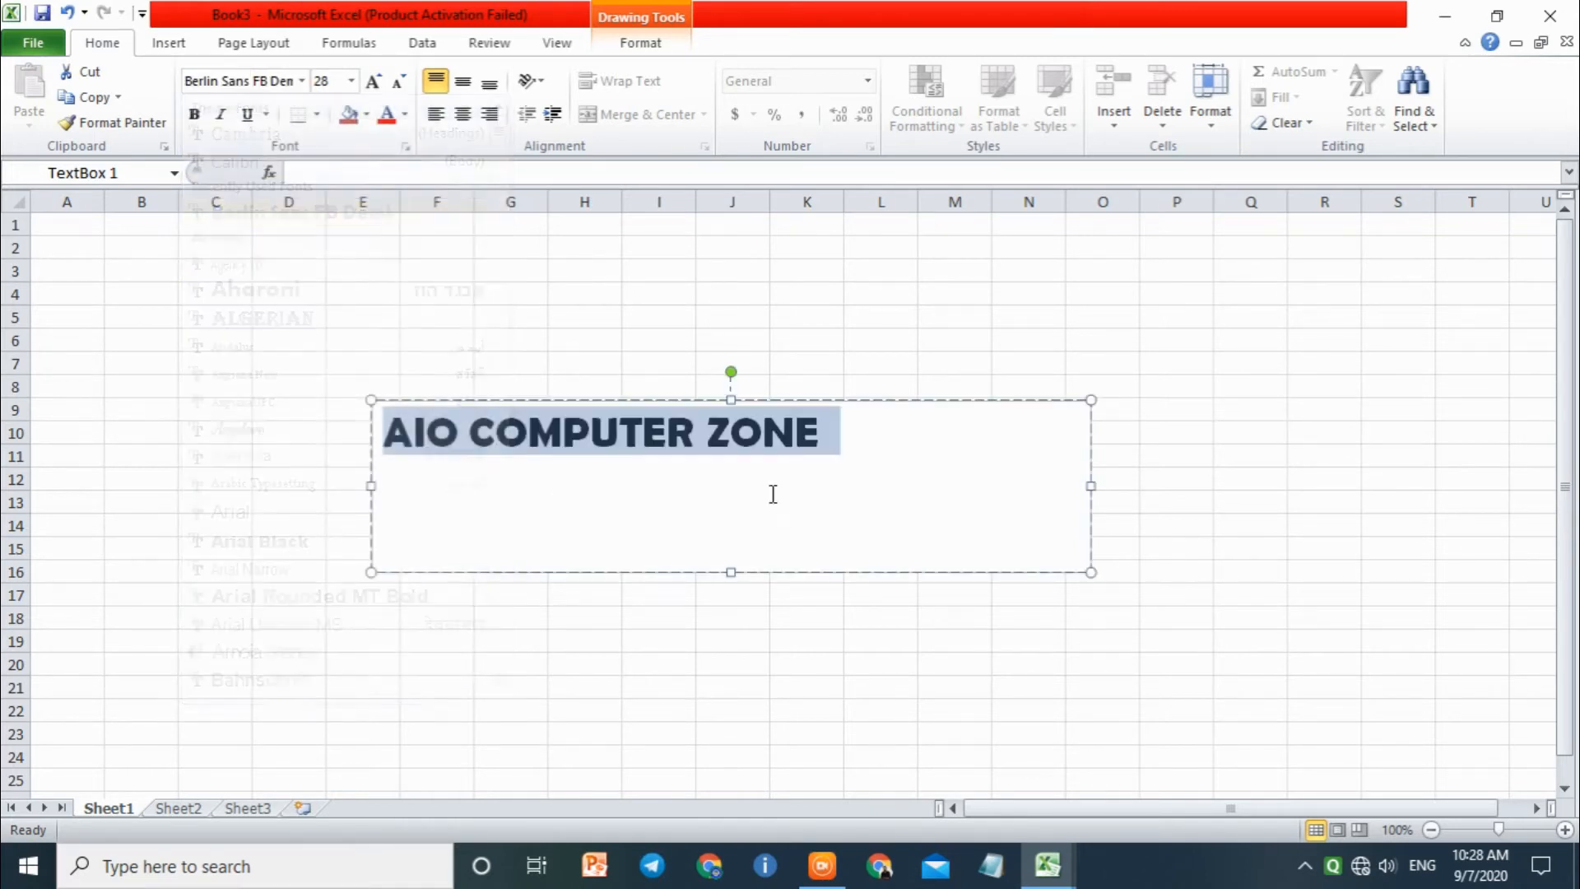
click(911, 599)
click(888, 536)
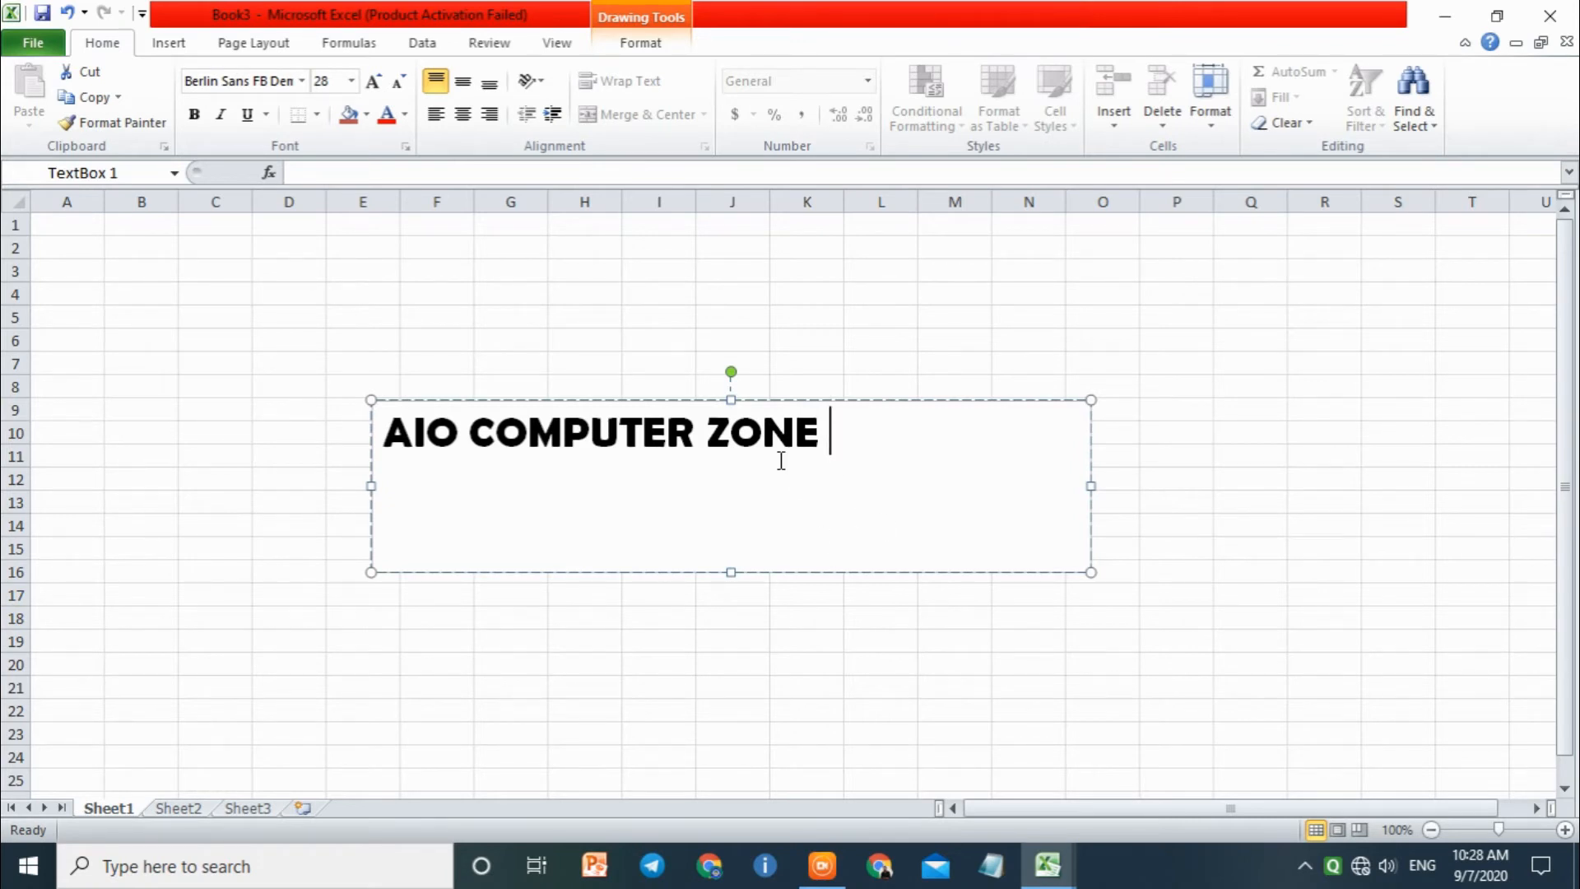
click(618, 46)
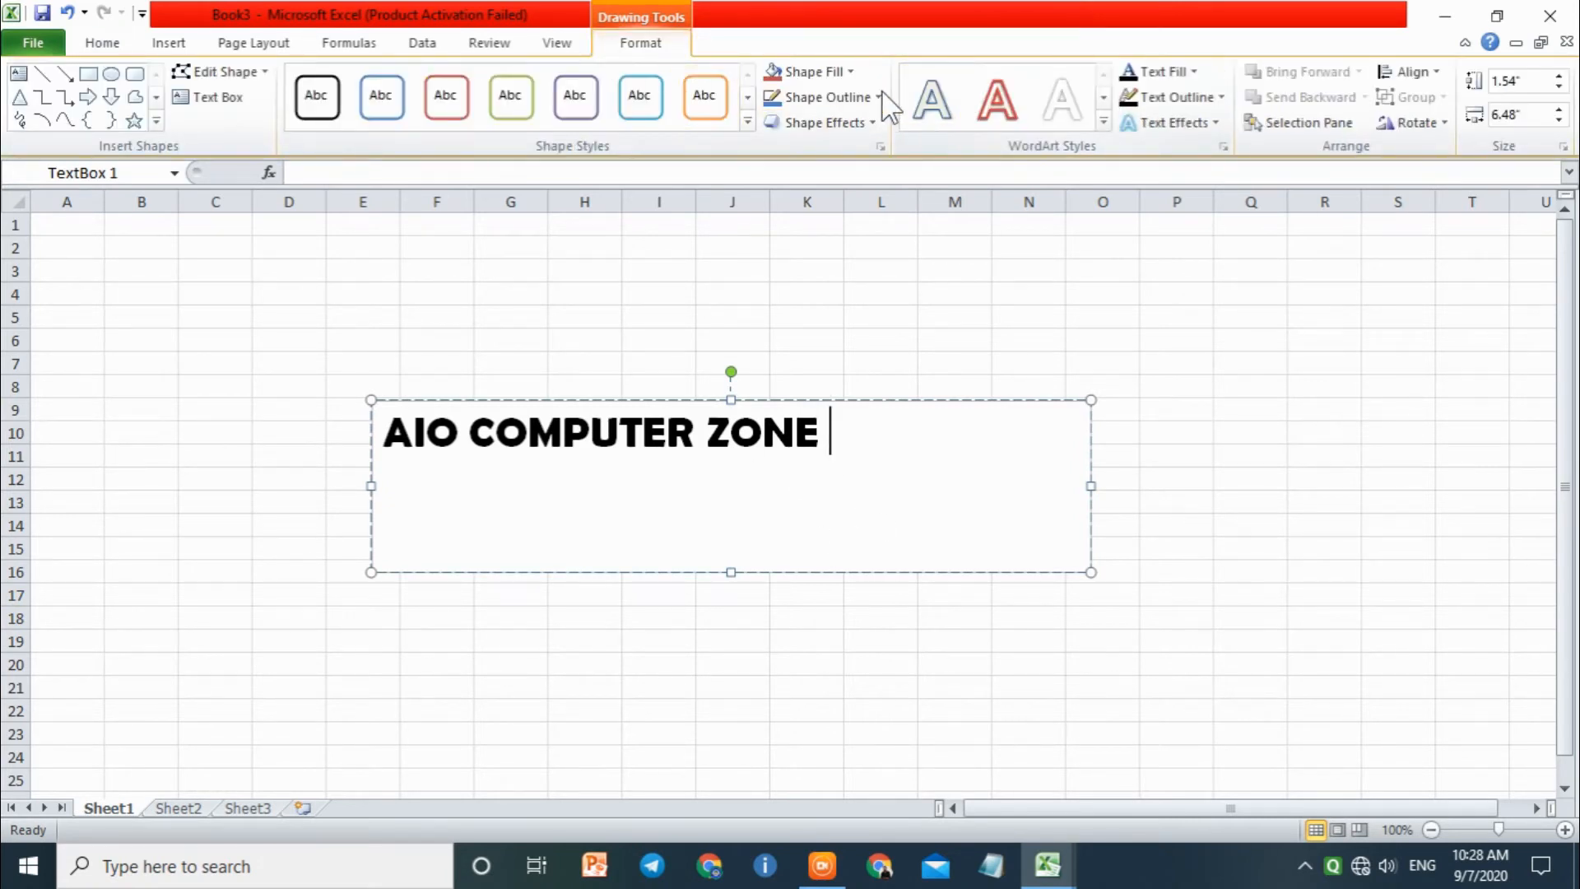
click(811, 72)
click(1114, 385)
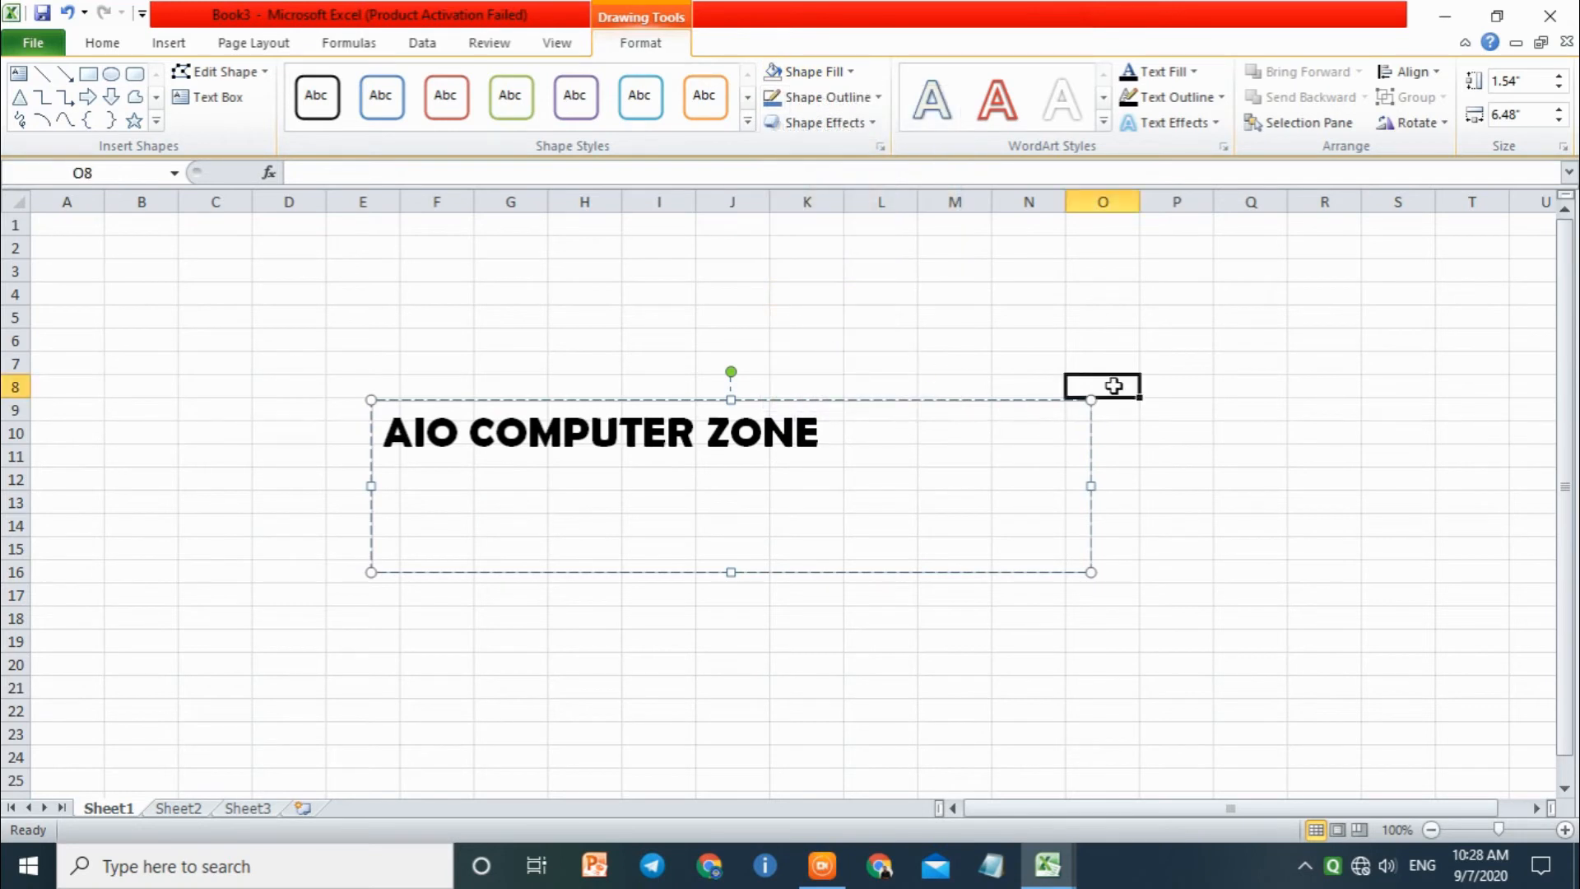
Step: Centre the AIO COMPUTER ZONE text horizontally in the text box
double_click(782, 448)
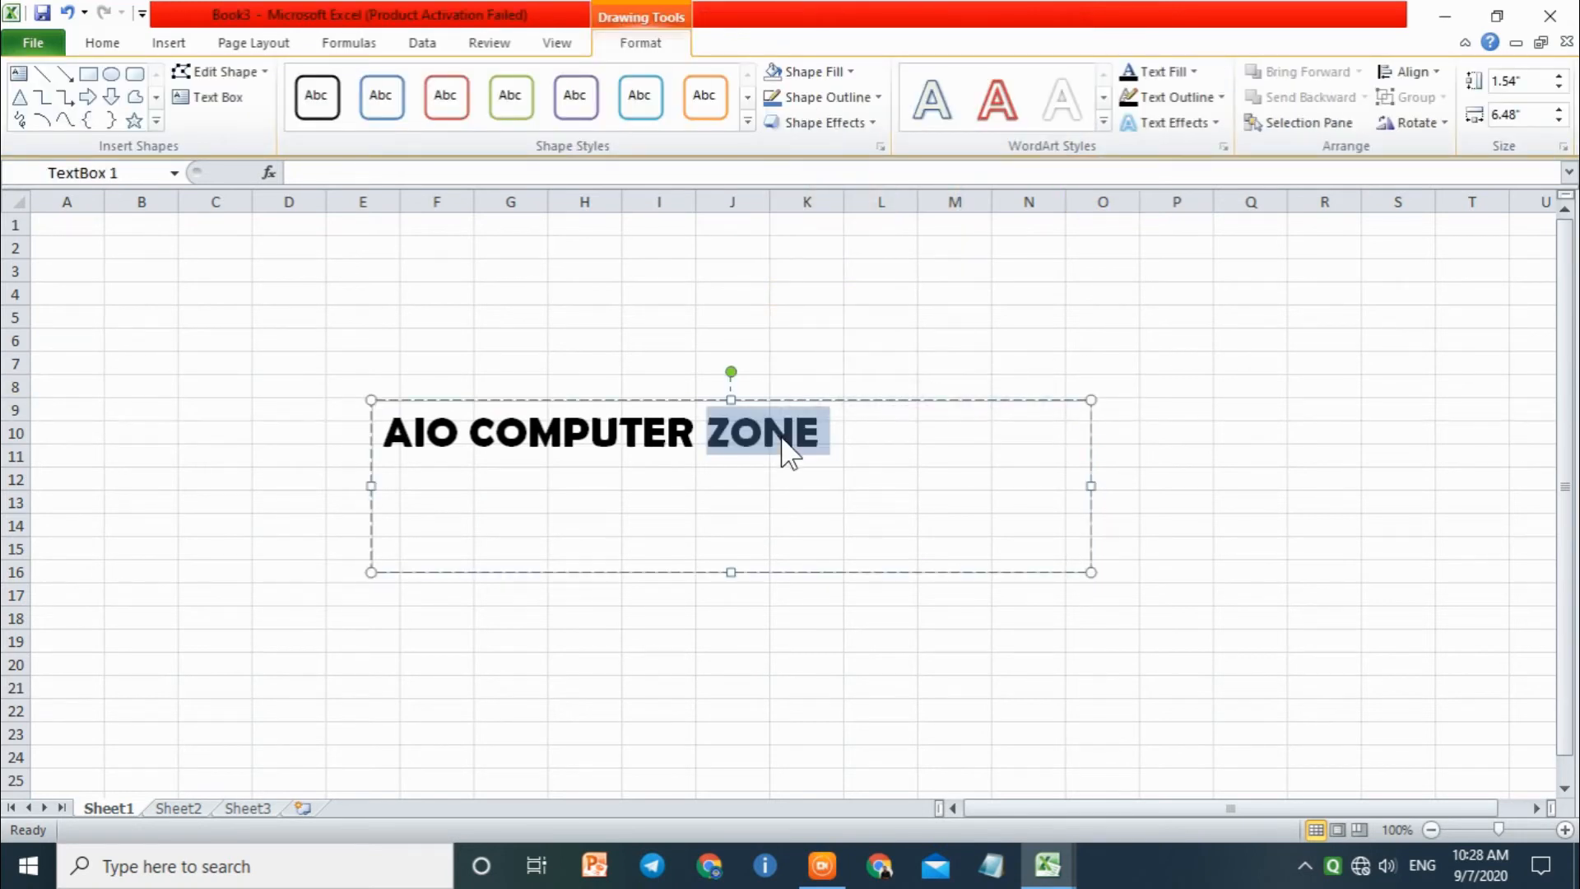
click(792, 445)
key(ctrl+e)
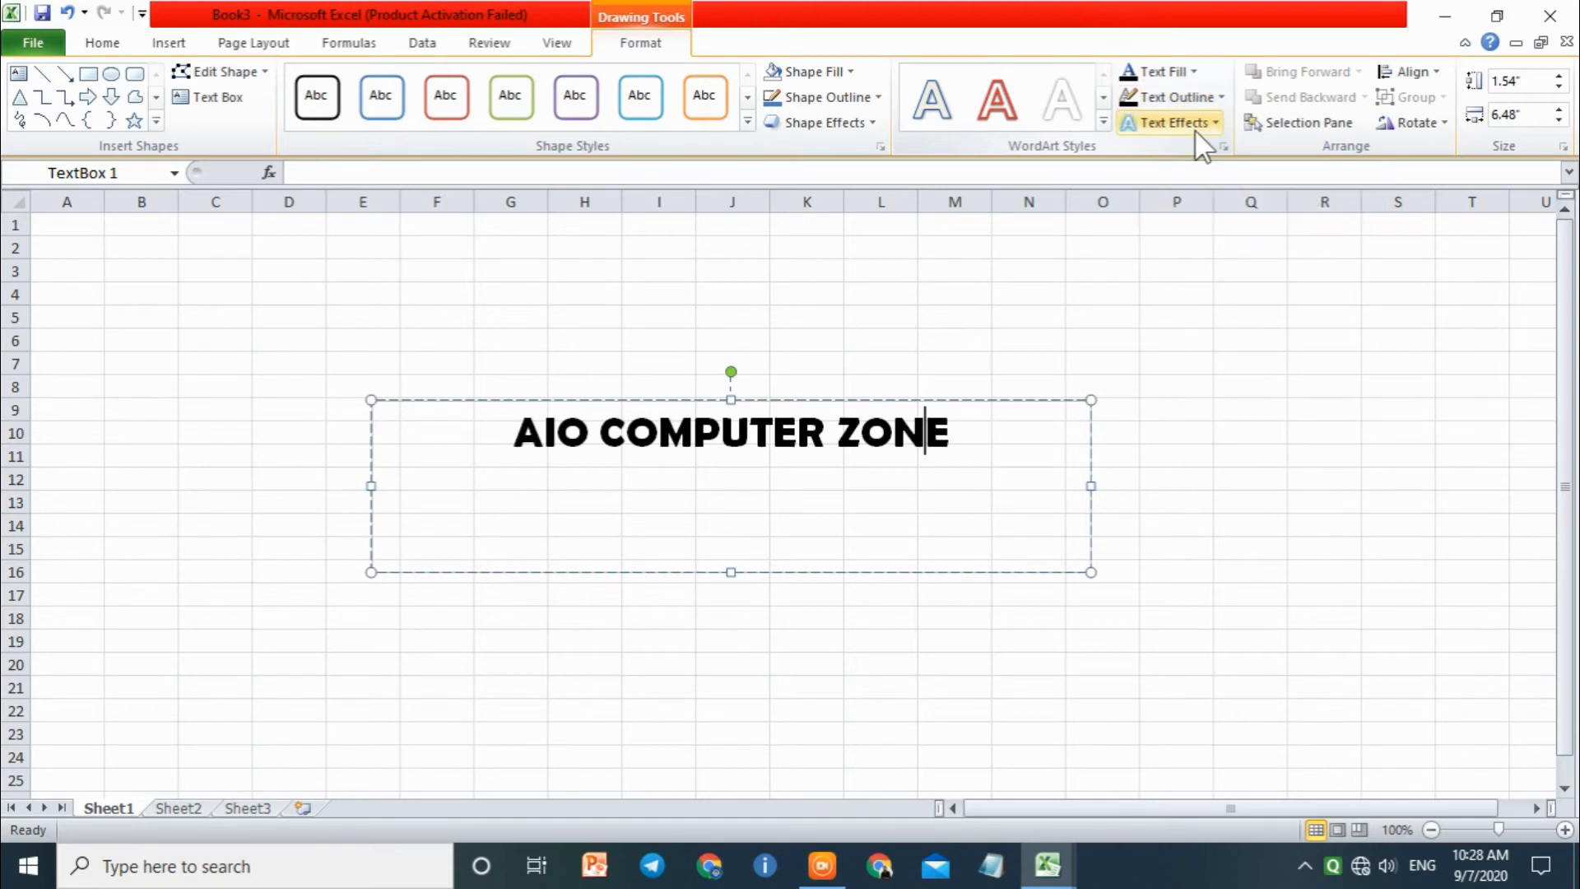
Step: Increase the font size of the whole AIO COMPUTER ZONE text by three increments
drag(969, 426, 513, 432)
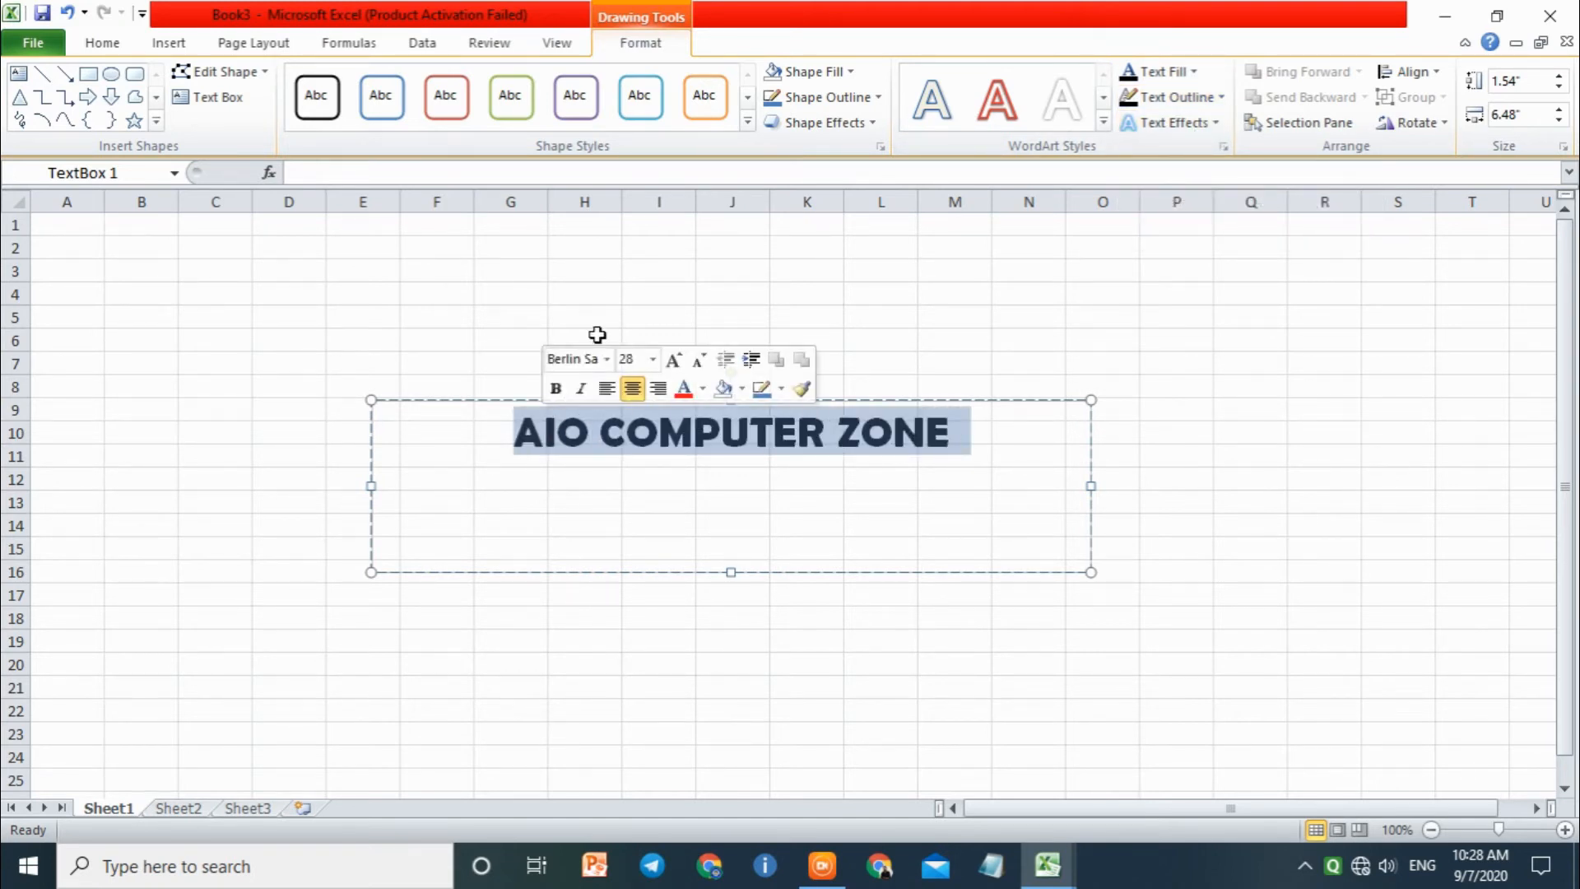
key(ctrl+shift+greater)
key(ctrl+shift+greater)
key(ctrl+shift+greater)
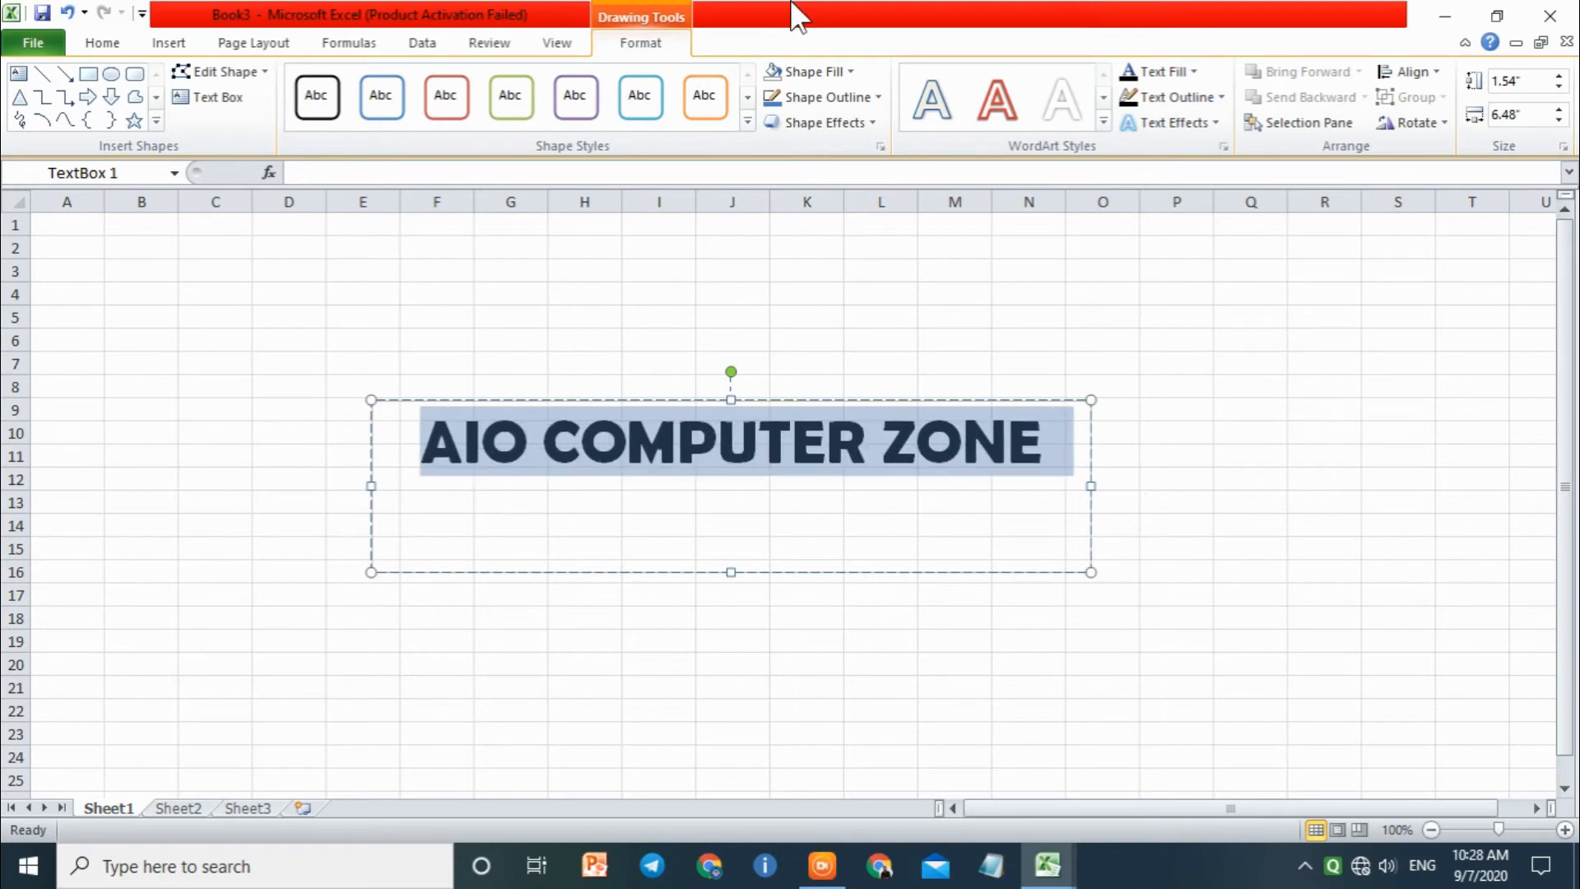
Step: Apply a warp Transform text effect with a flat top edge and a downward-bulging bottom edge to the text
click(1168, 121)
mouse_move(1196, 170)
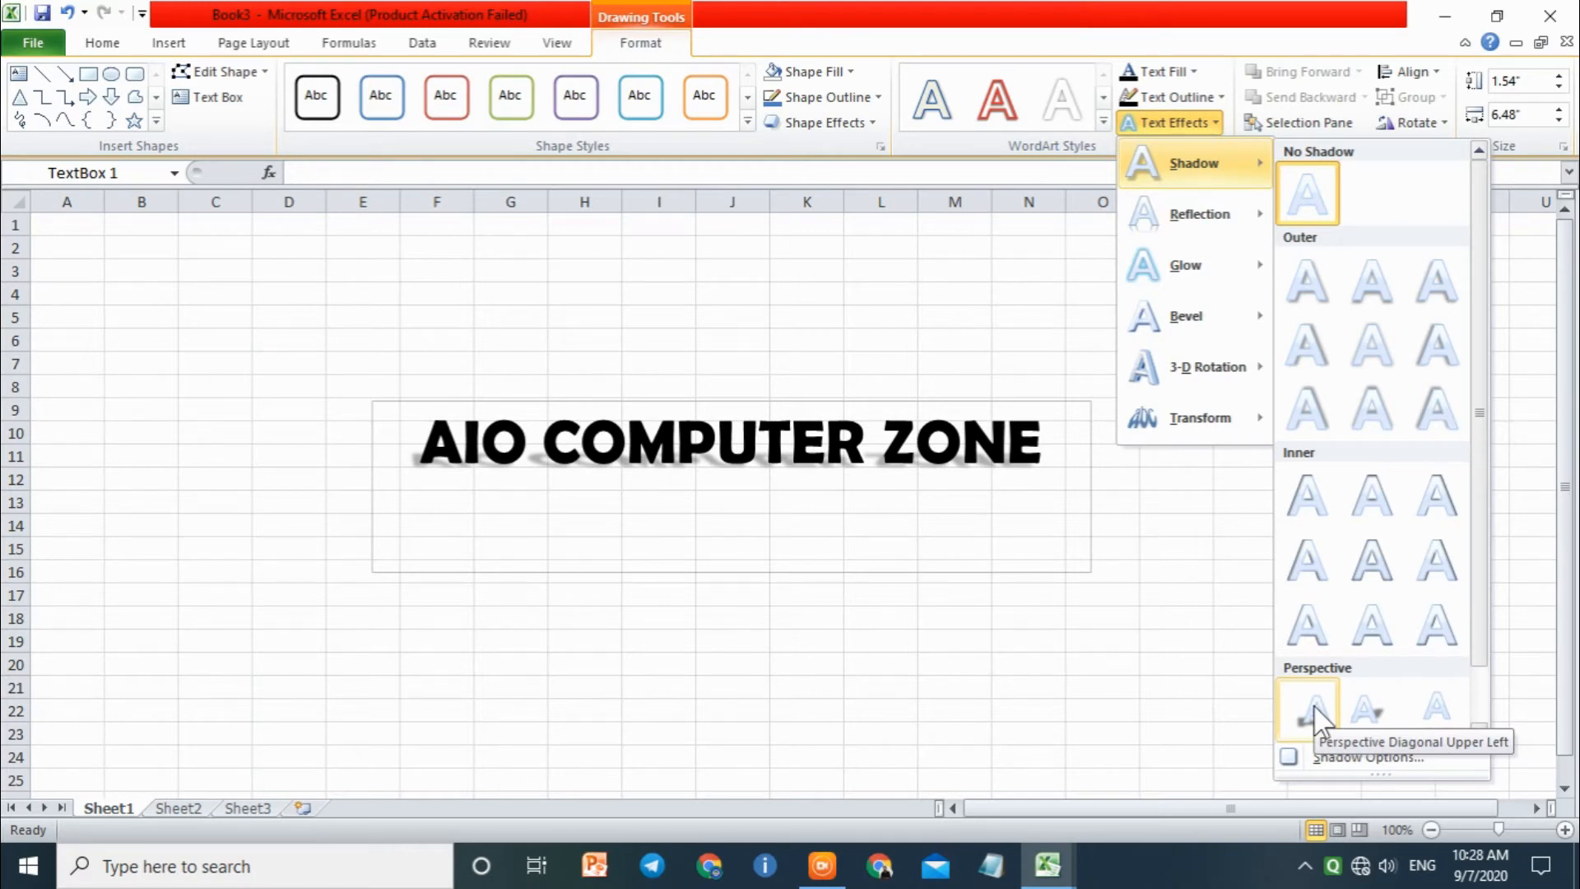
mouse_move(1168, 427)
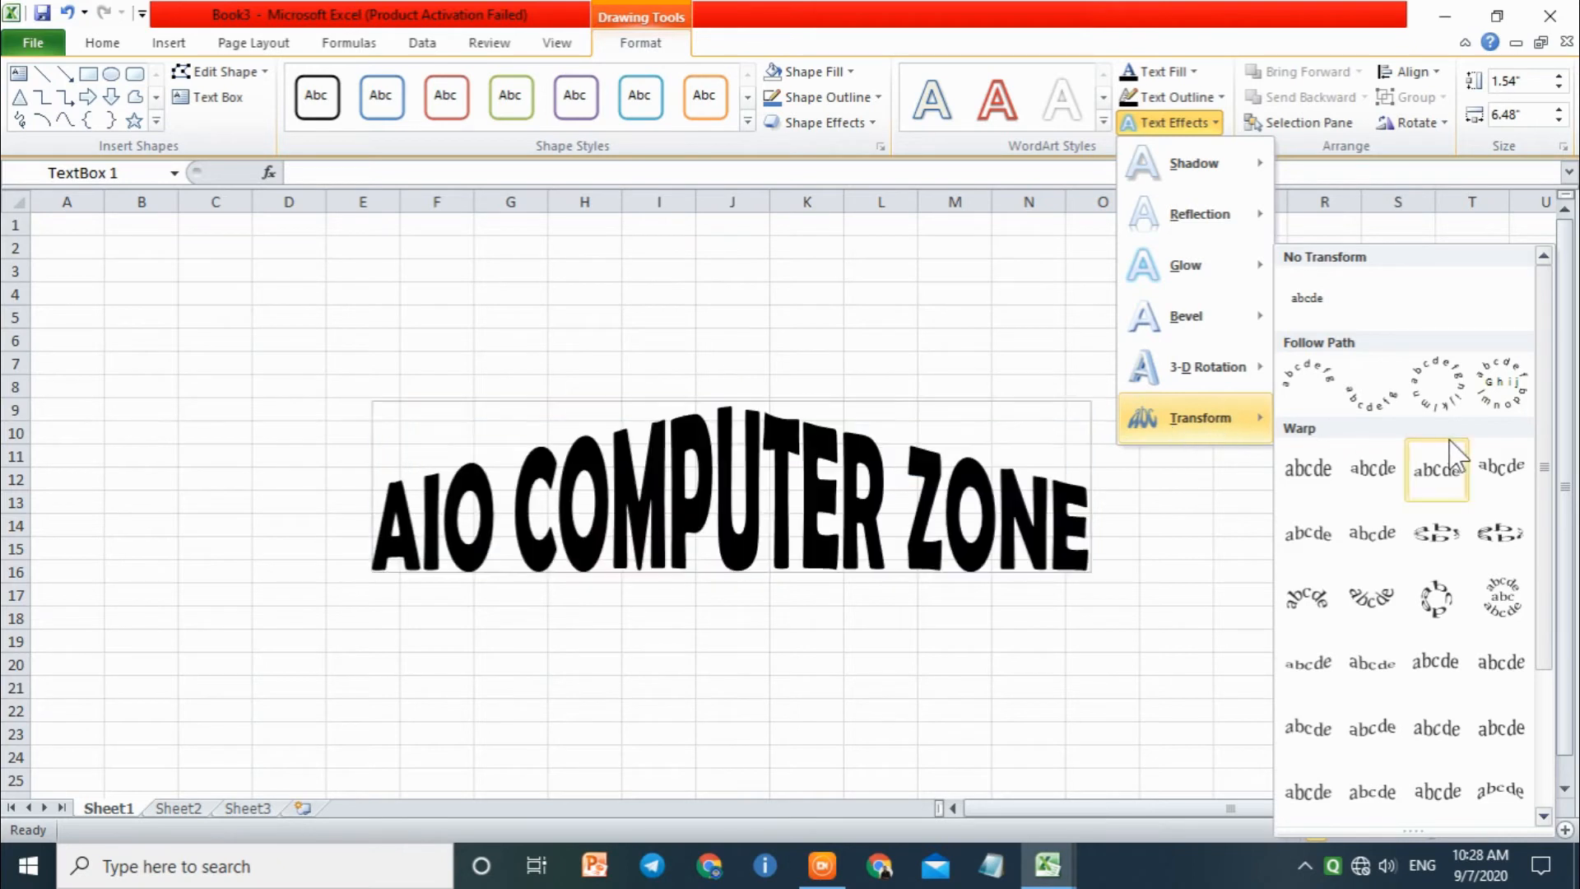
drag(1548, 436, 1543, 507)
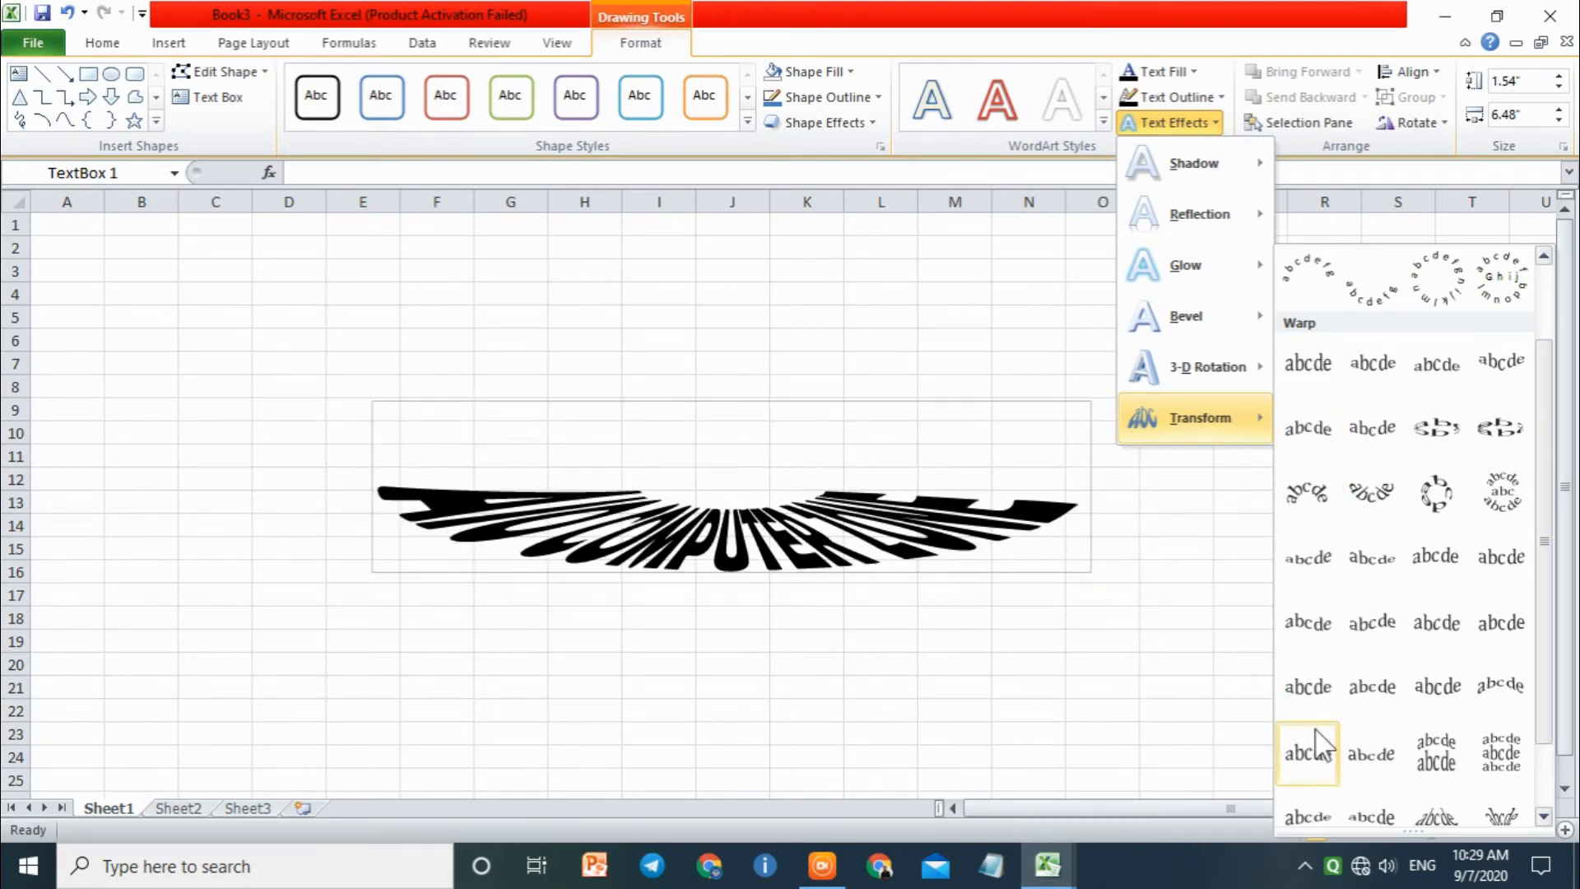
click(1426, 693)
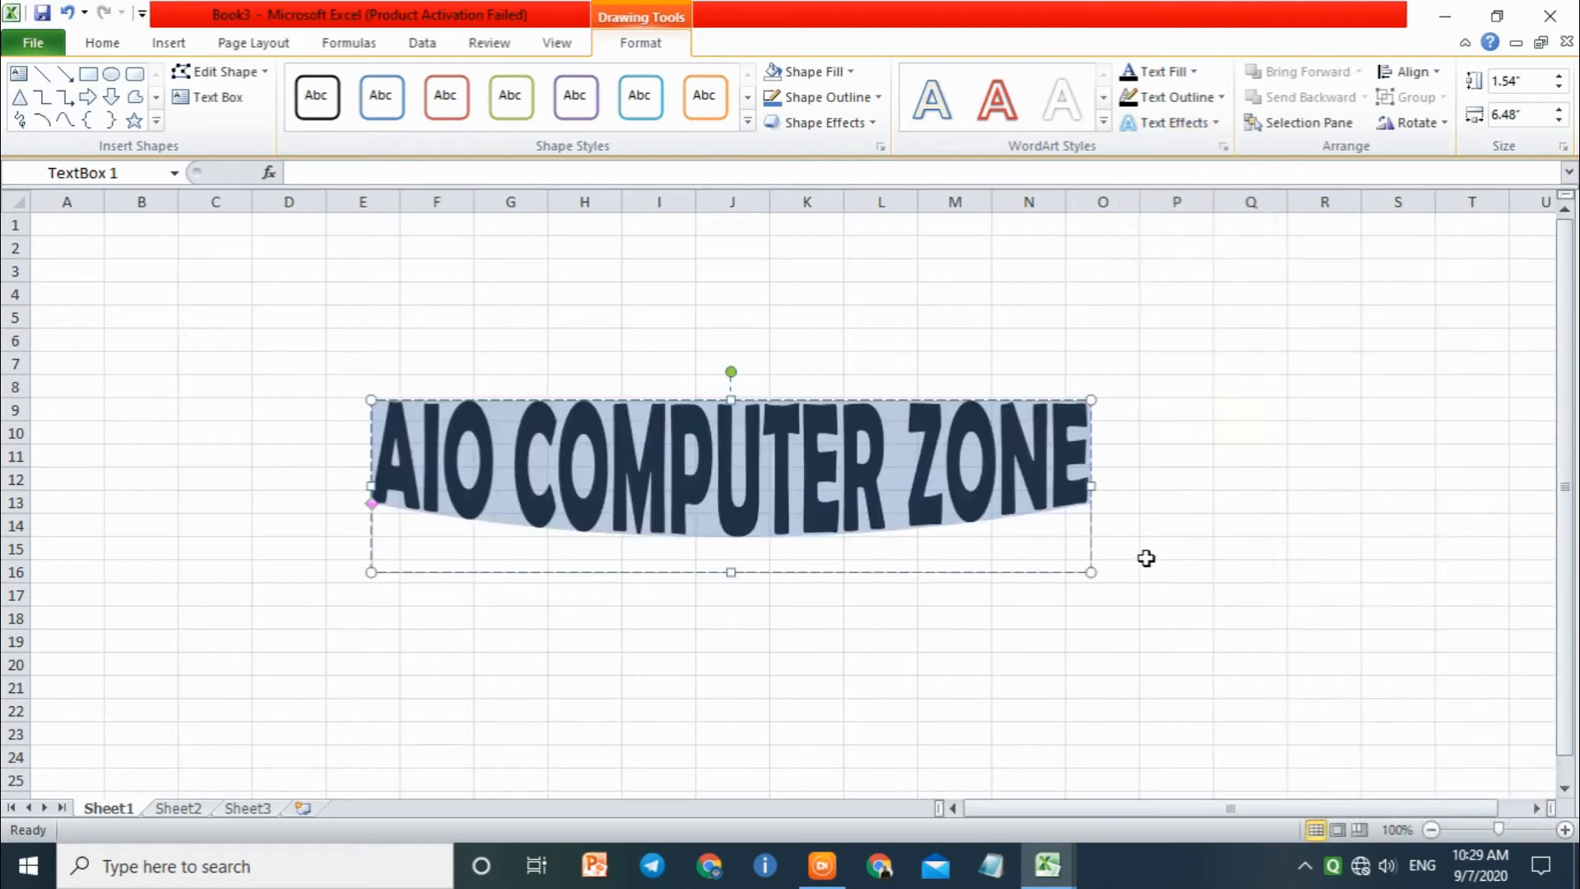
Step: Widen the text box to about 9.9 inches and move it to span roughly columns D to R
drag(1096, 487, 1470, 486)
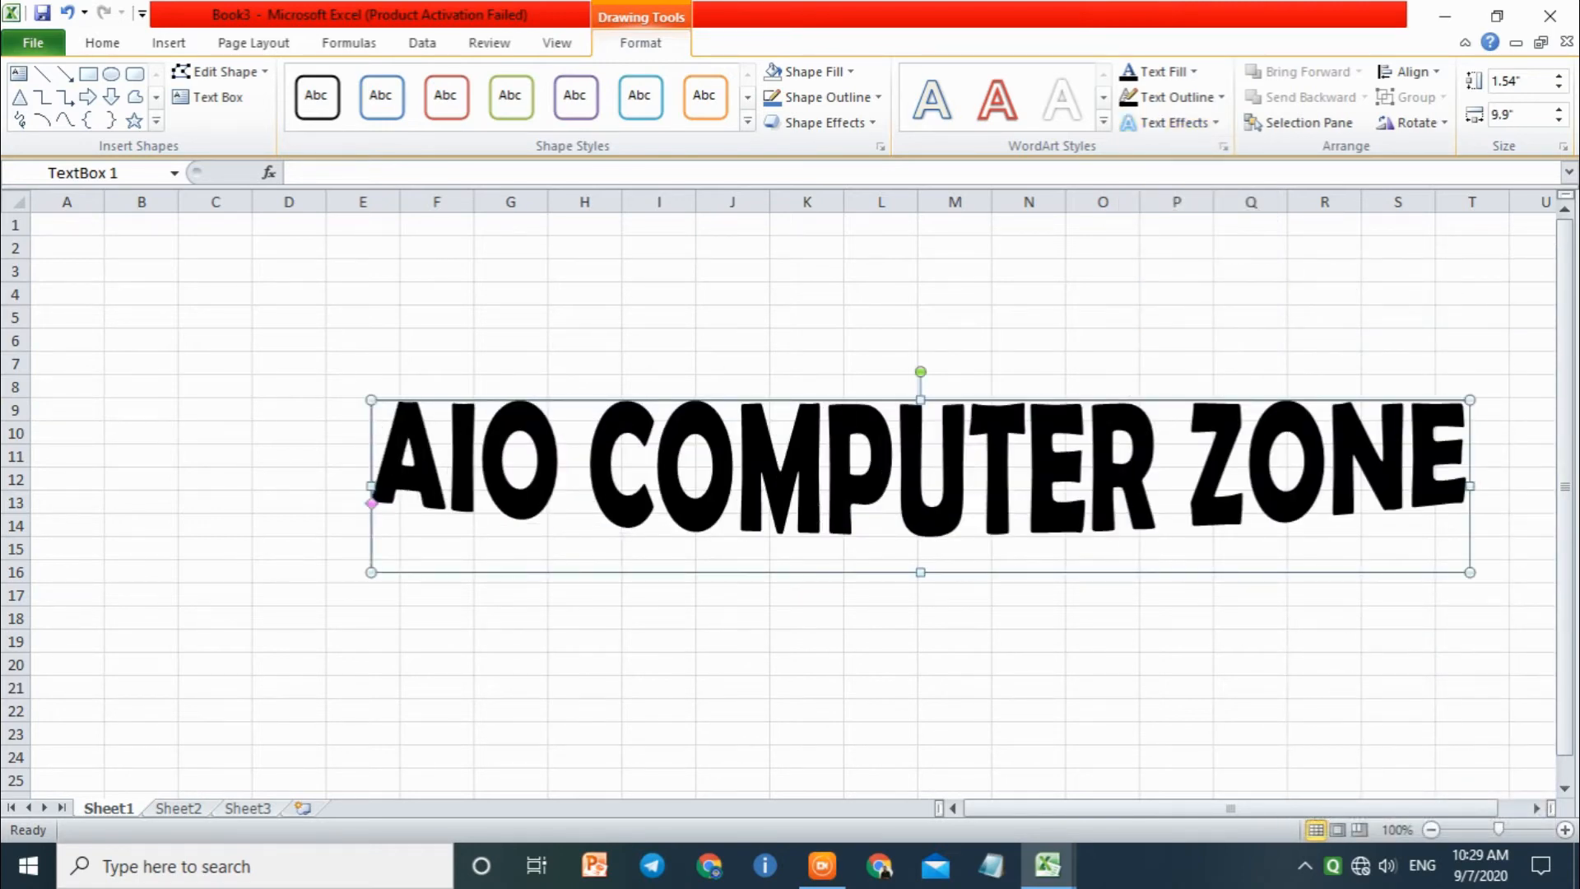
drag(497, 398, 409, 393)
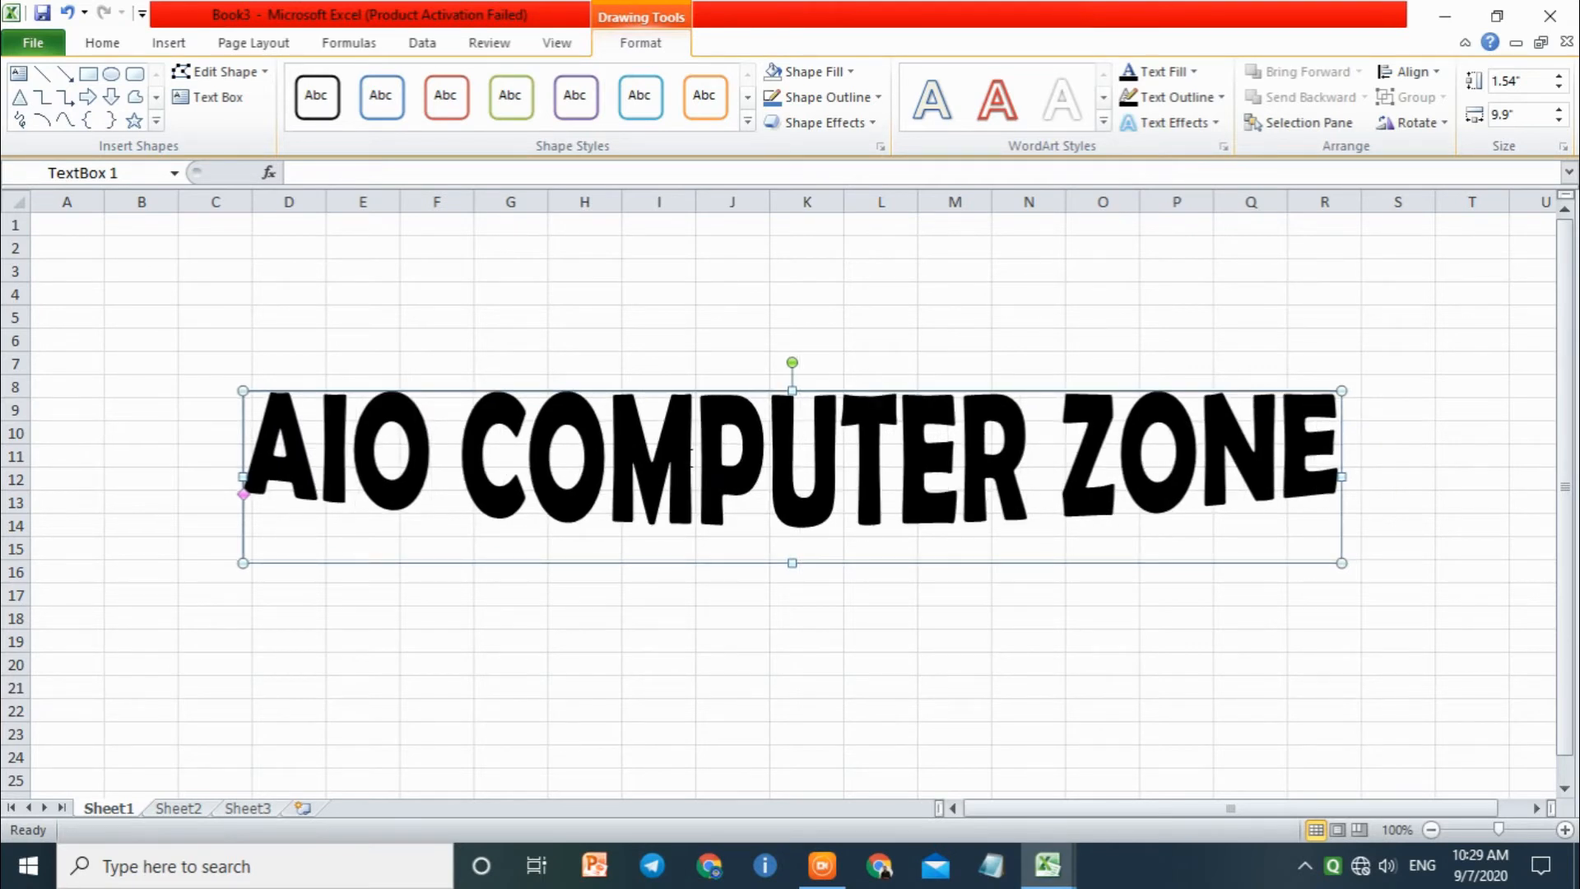
click(1169, 122)
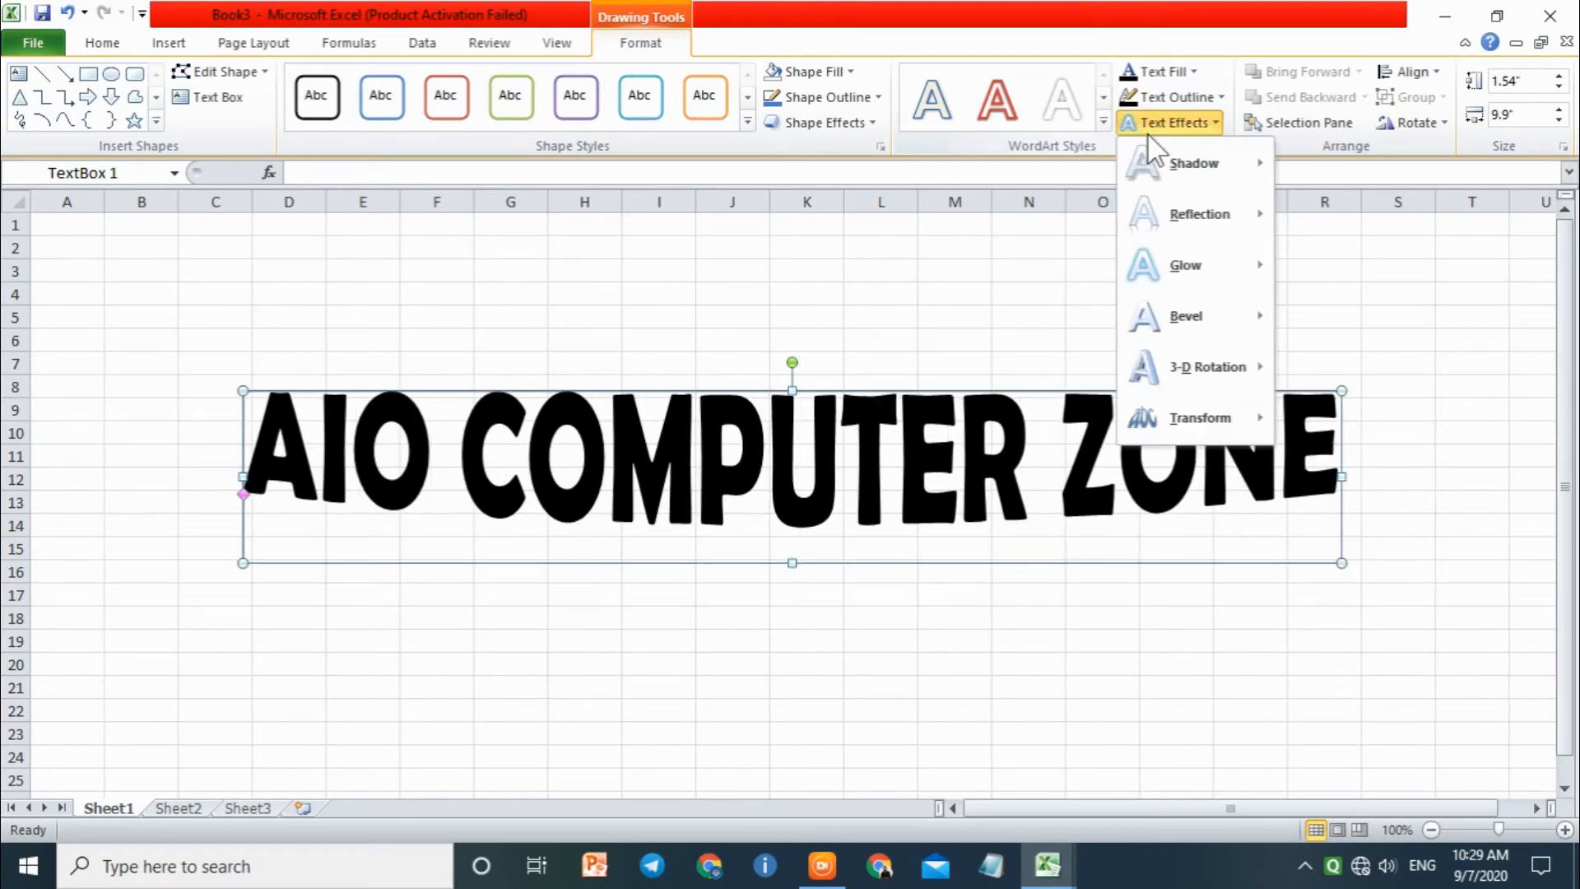
click(938, 482)
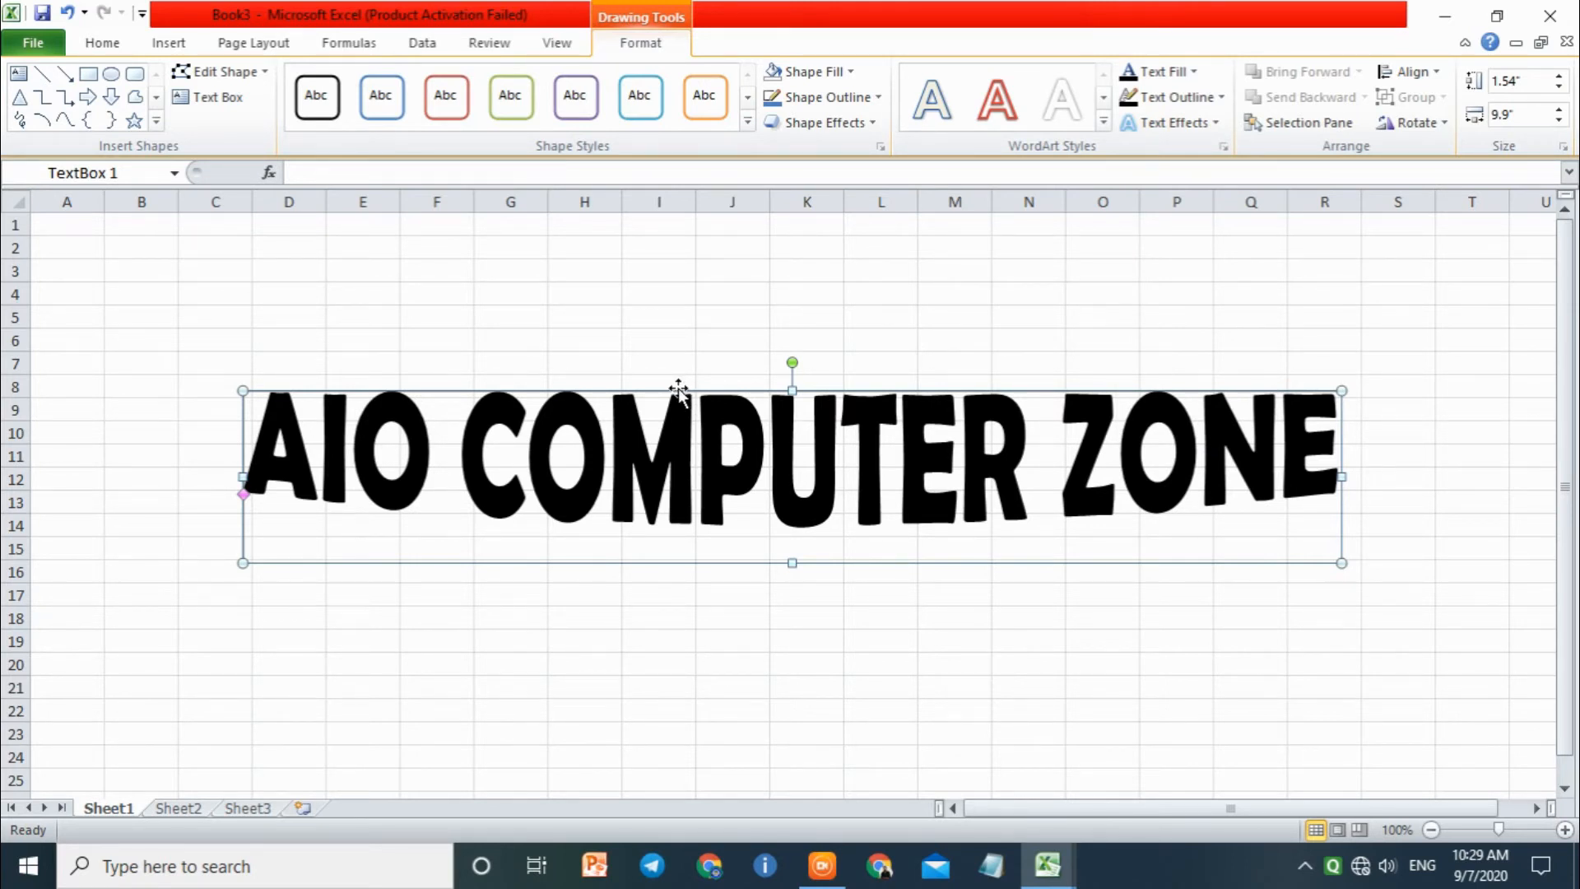
drag(678, 389, 681, 475)
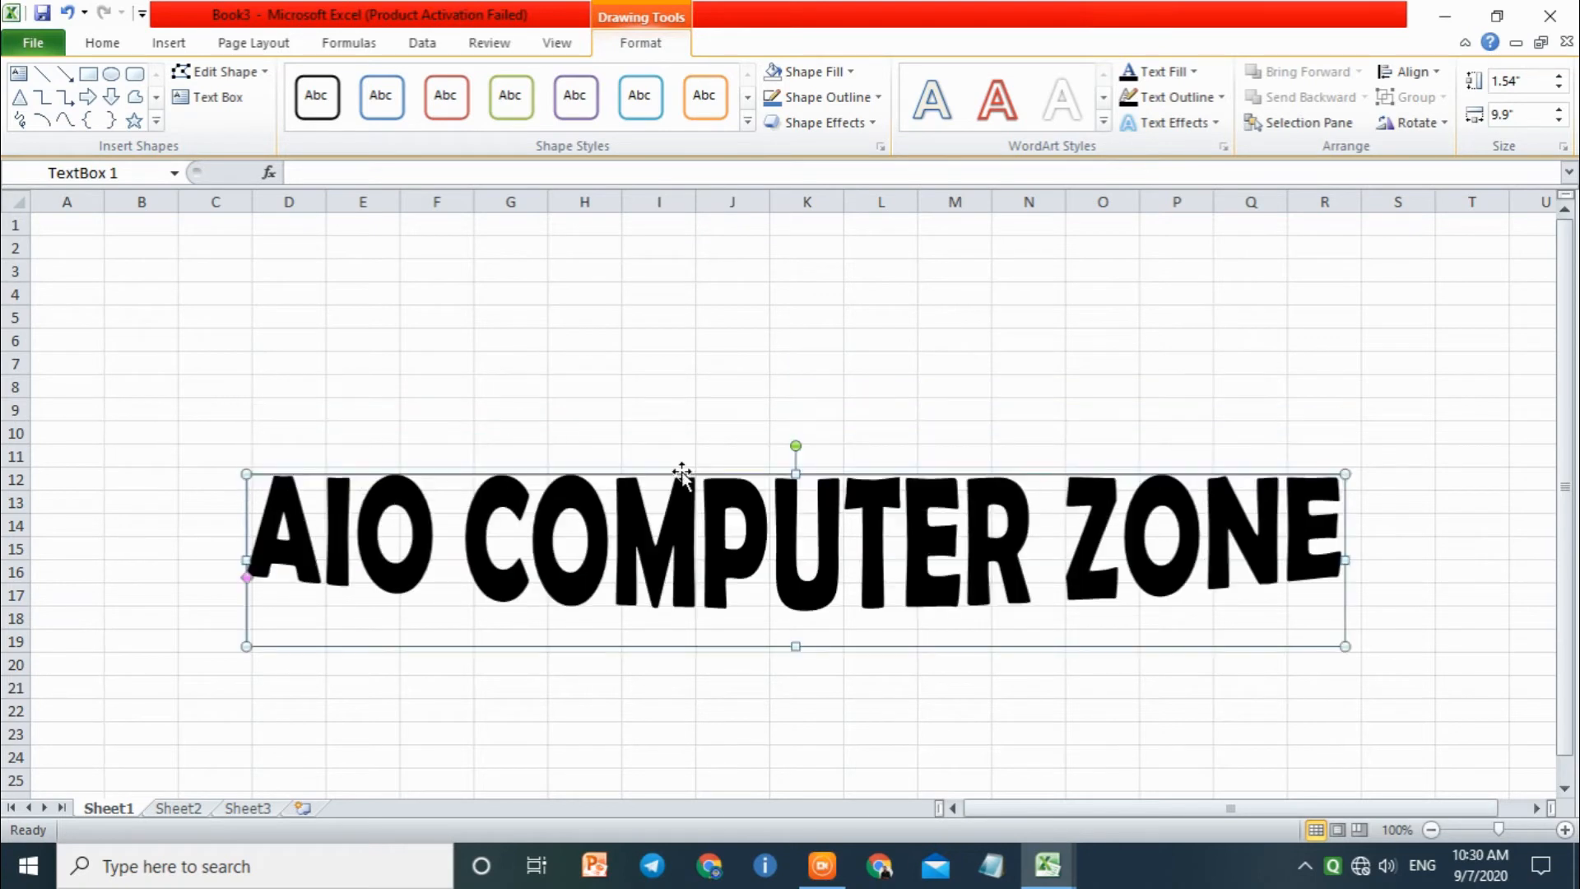
key(ctrl+z)
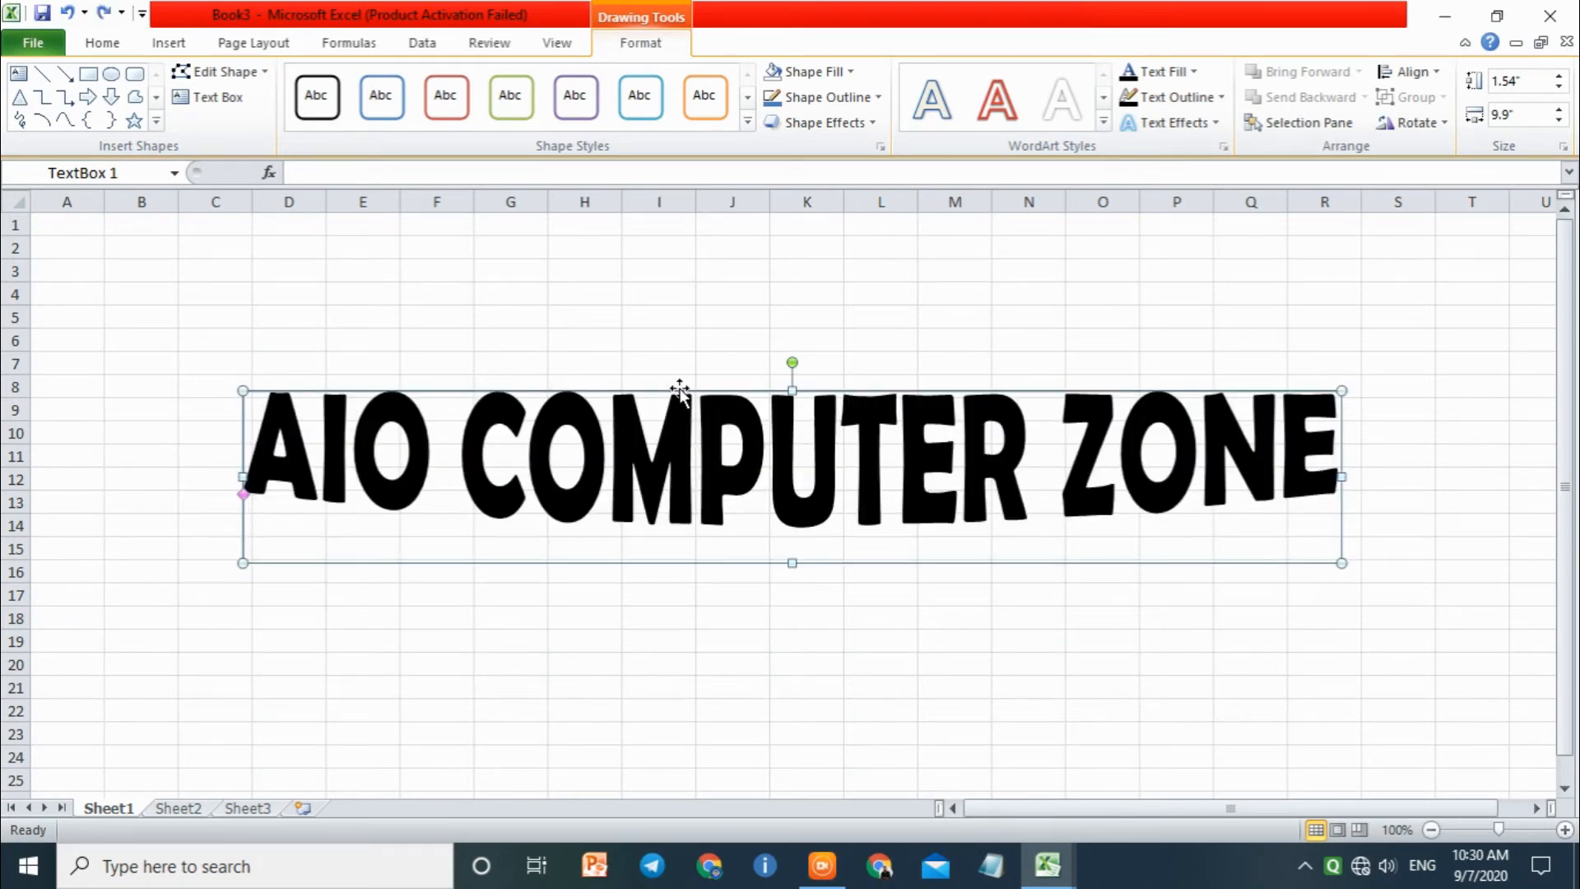
Step: Duplicate the warped text box and place the copy just below the original's lettering
key(ctrl+d)
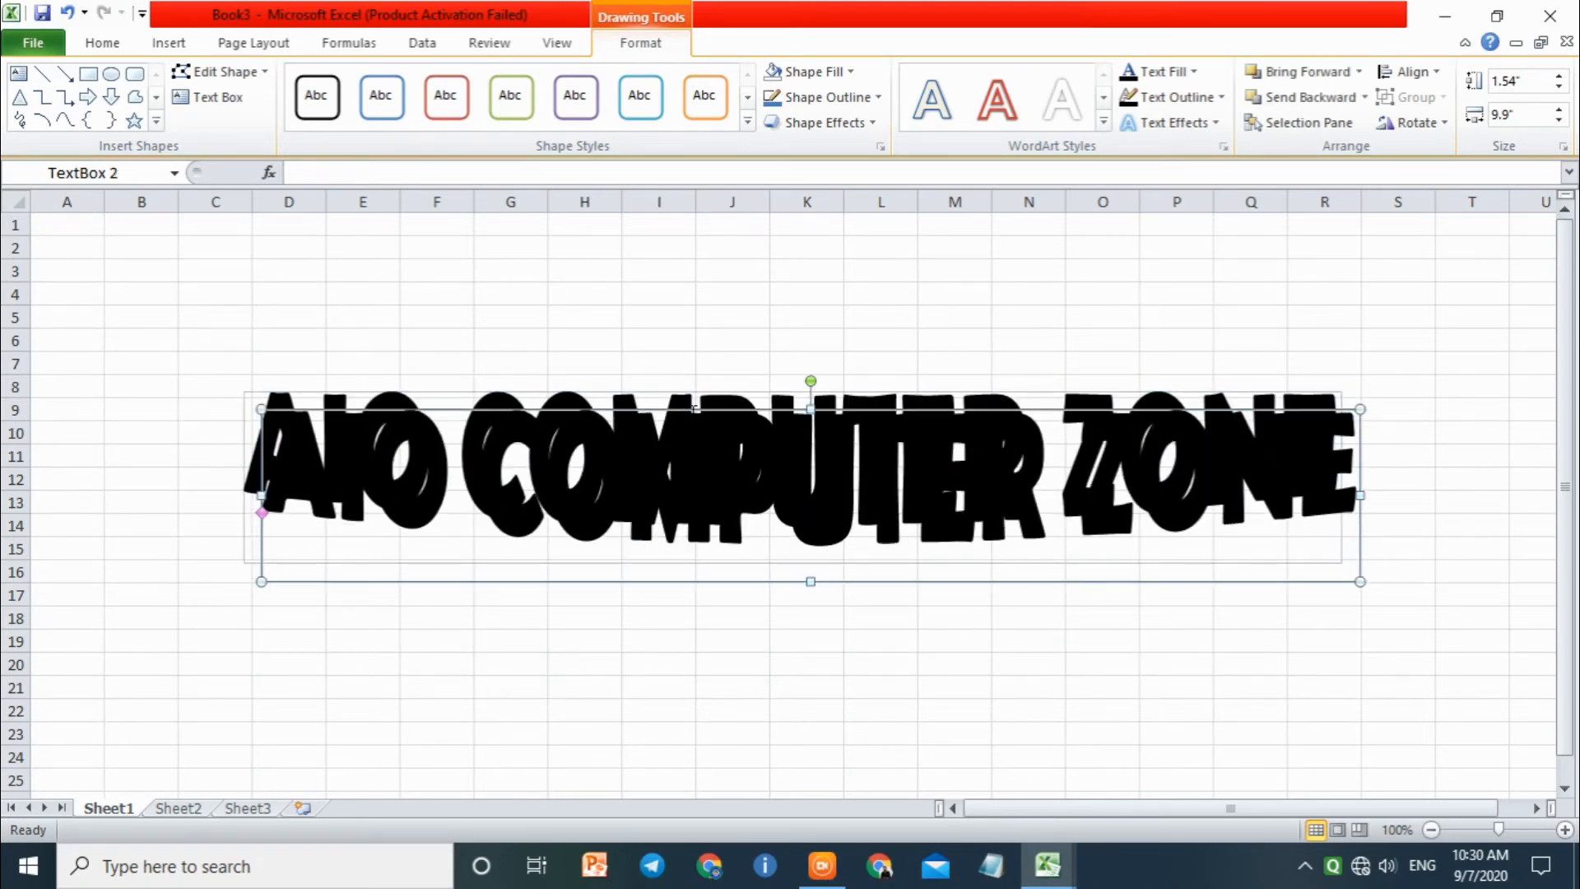
click(682, 403)
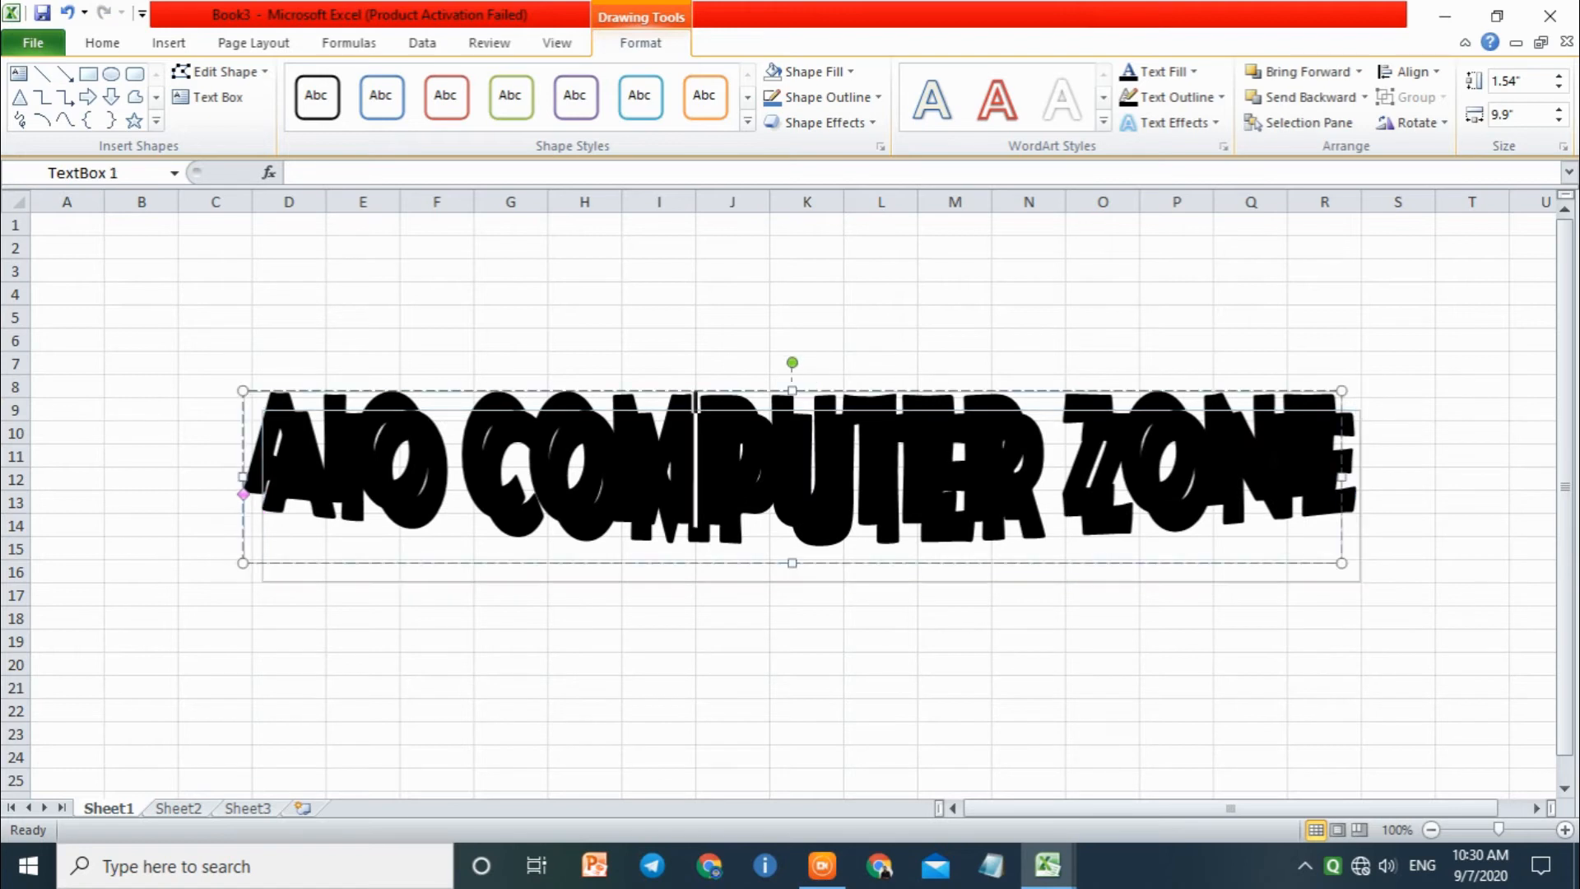
click(682, 414)
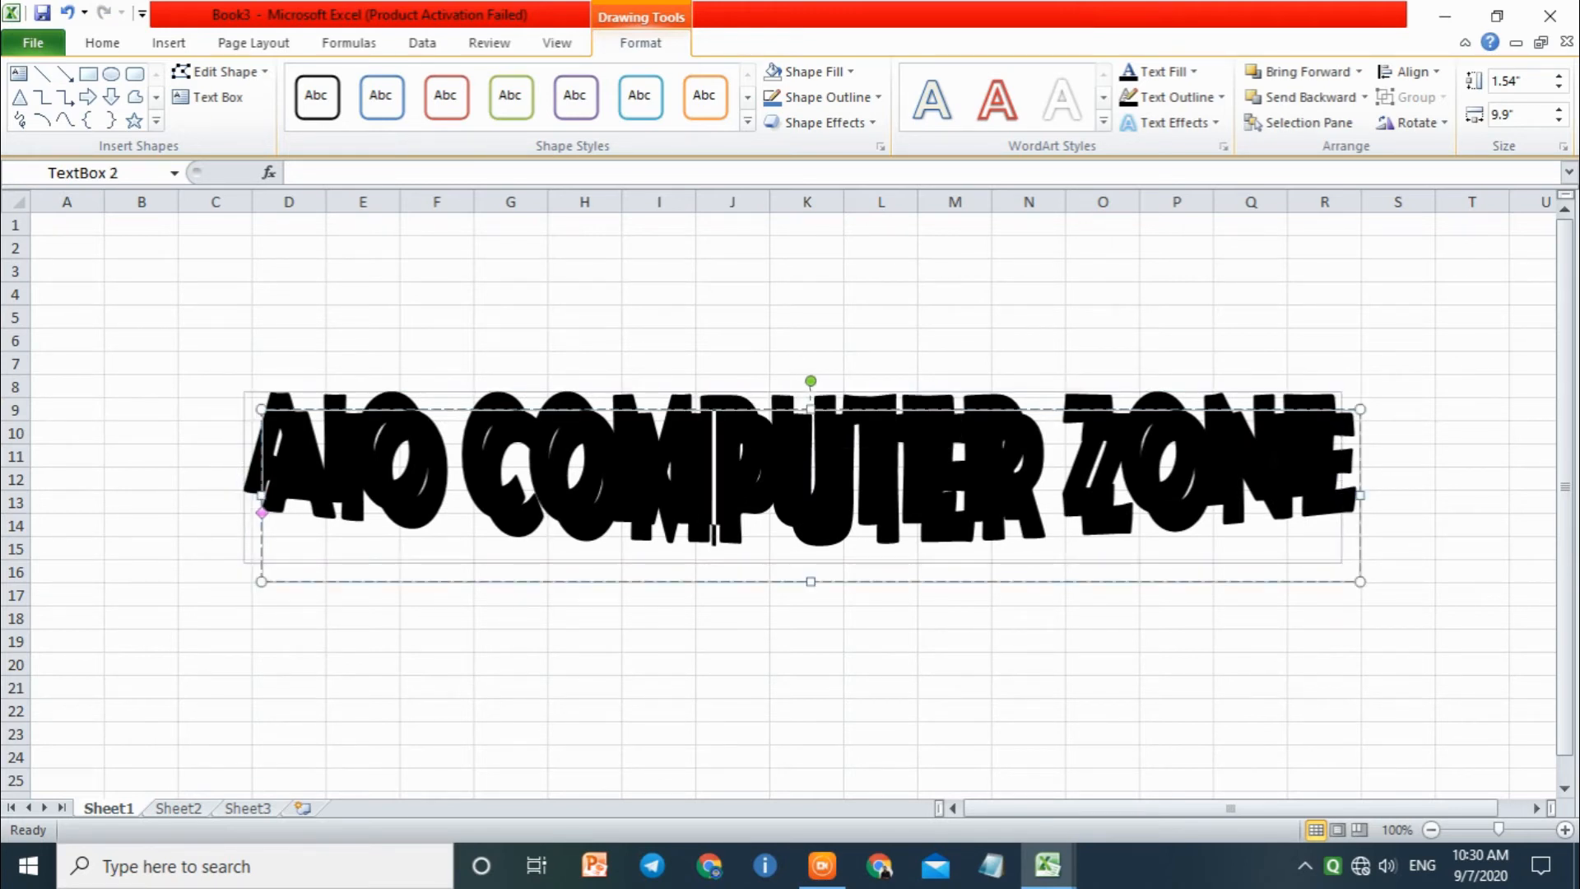
drag(681, 415, 692, 541)
Step: Set the font colour of all the text in the lower copy to red
click(724, 591)
key(ctrl+a)
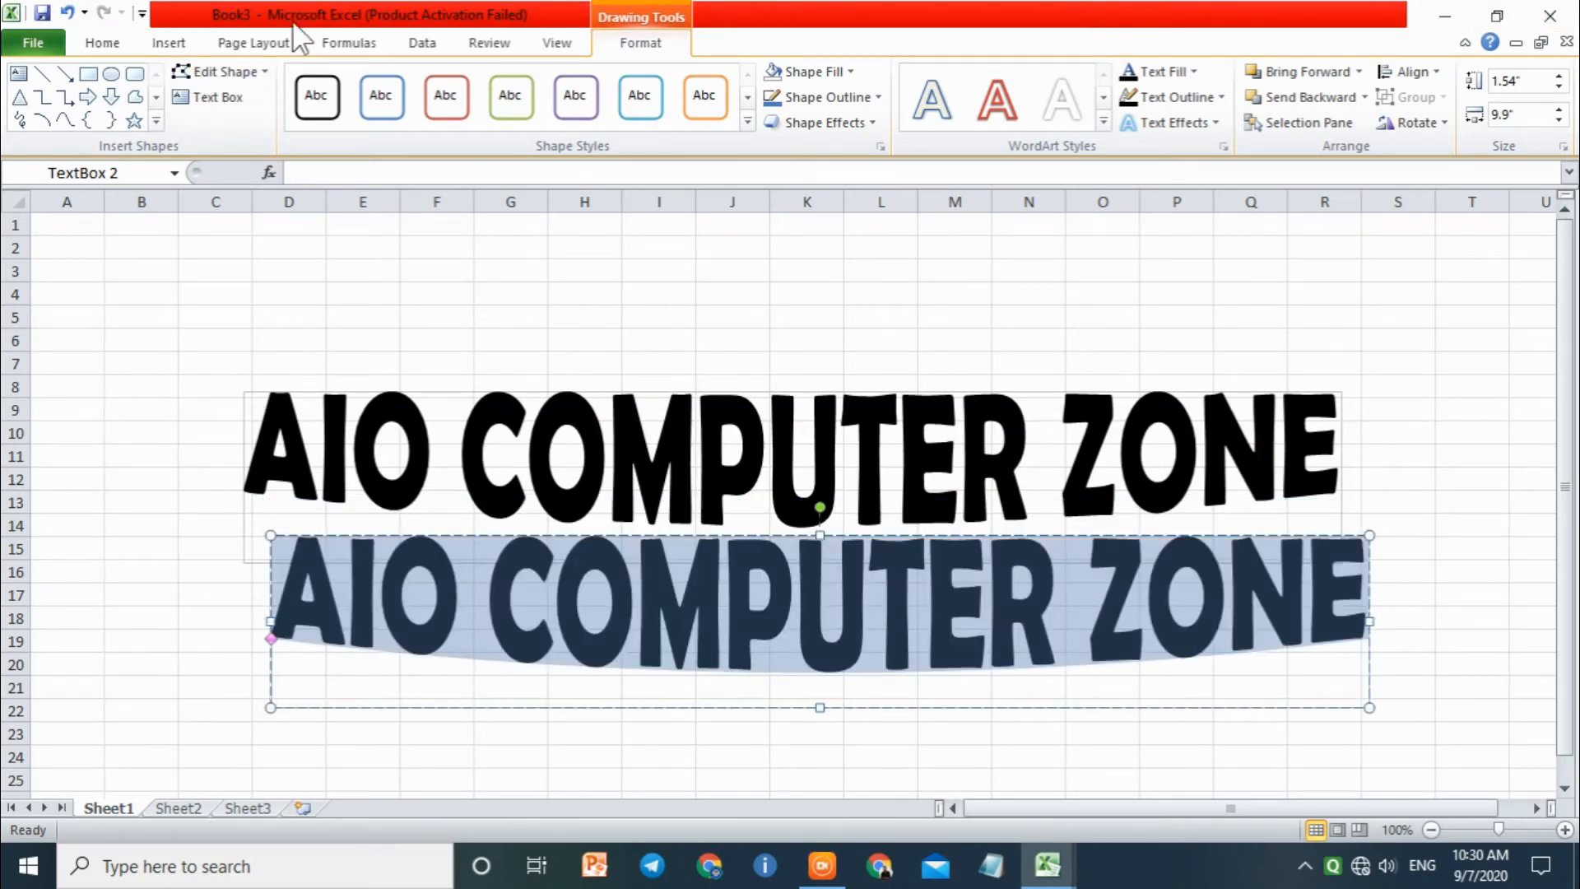
click(103, 45)
click(386, 115)
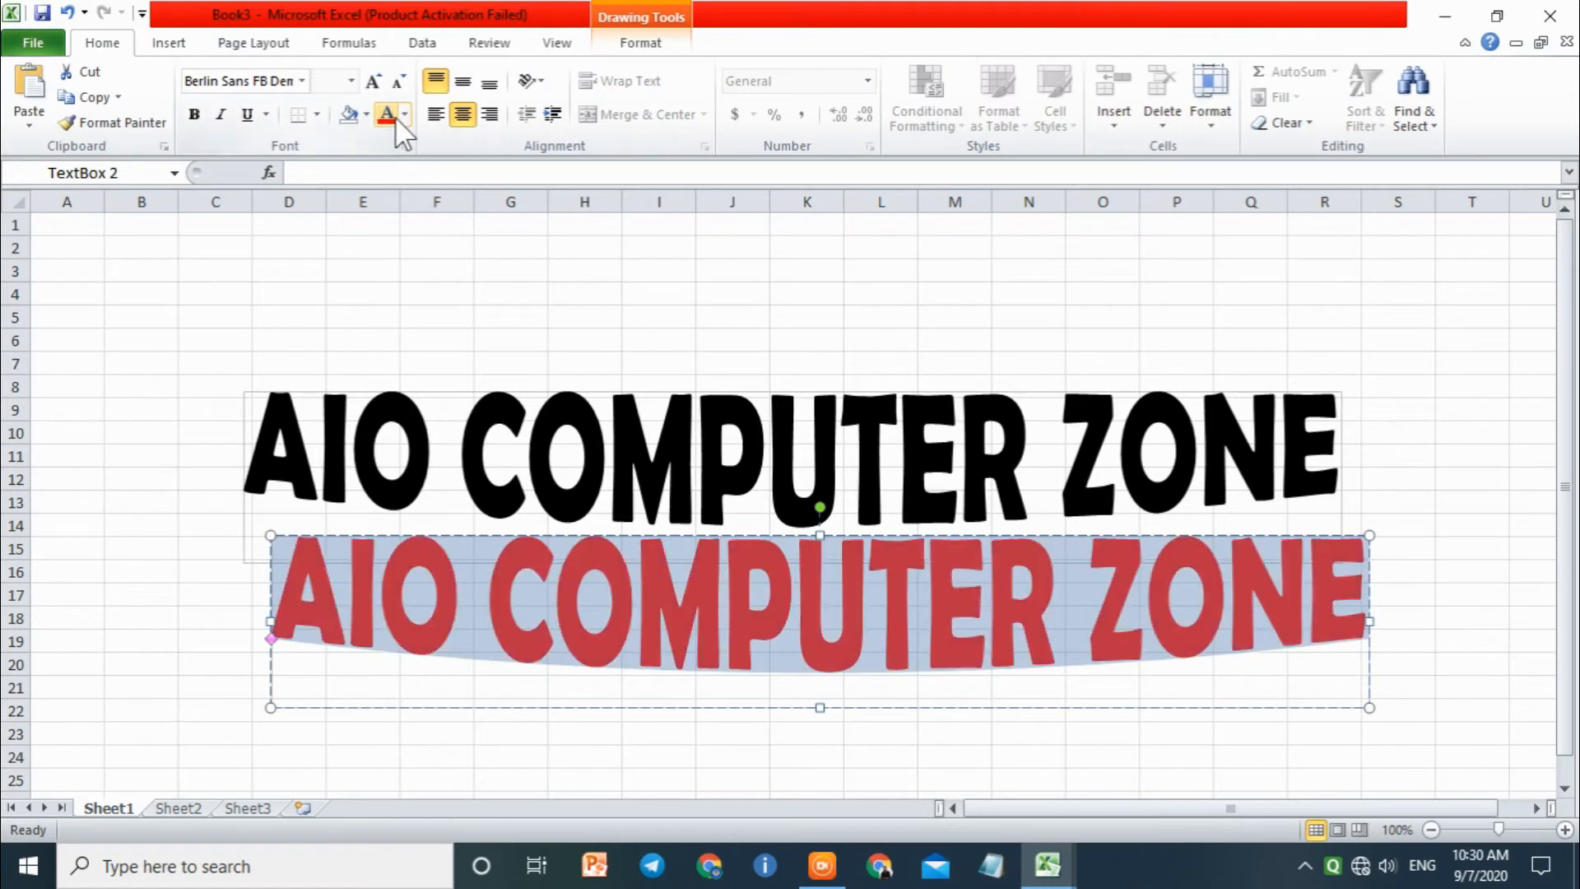
Step: Nudge the red copy up and left until it almost covers the black text, leaving a thin black edge
click(733, 589)
click(715, 536)
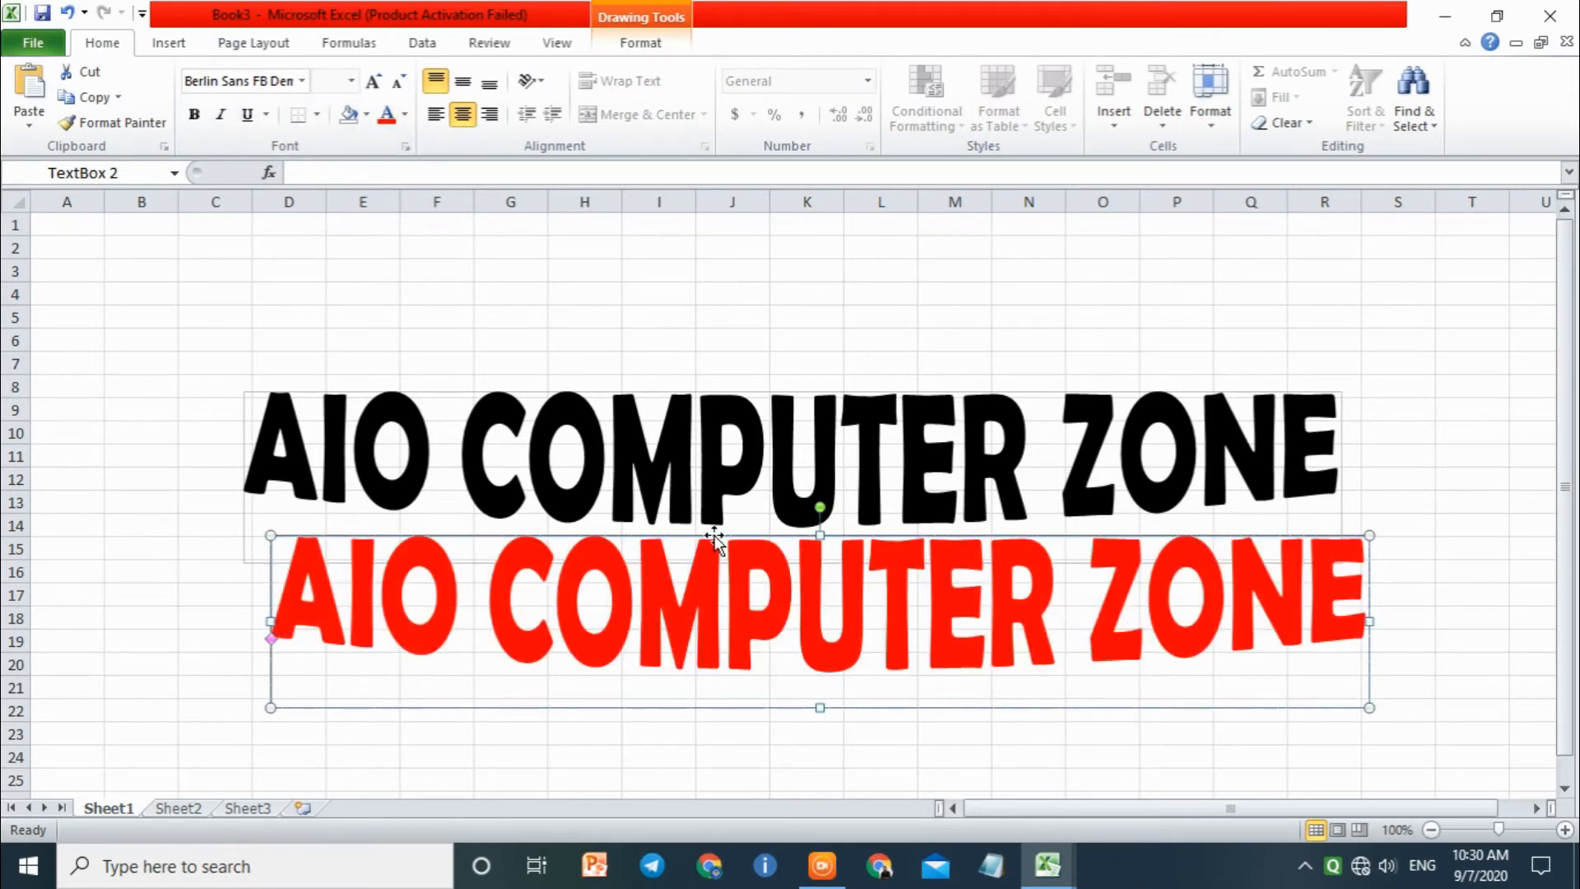
key(Up)
key(Up)
key(Up)
key(Up)
key(Up)
key(Up)
key(Up)
key(Up)
key(Up)
key(Up)
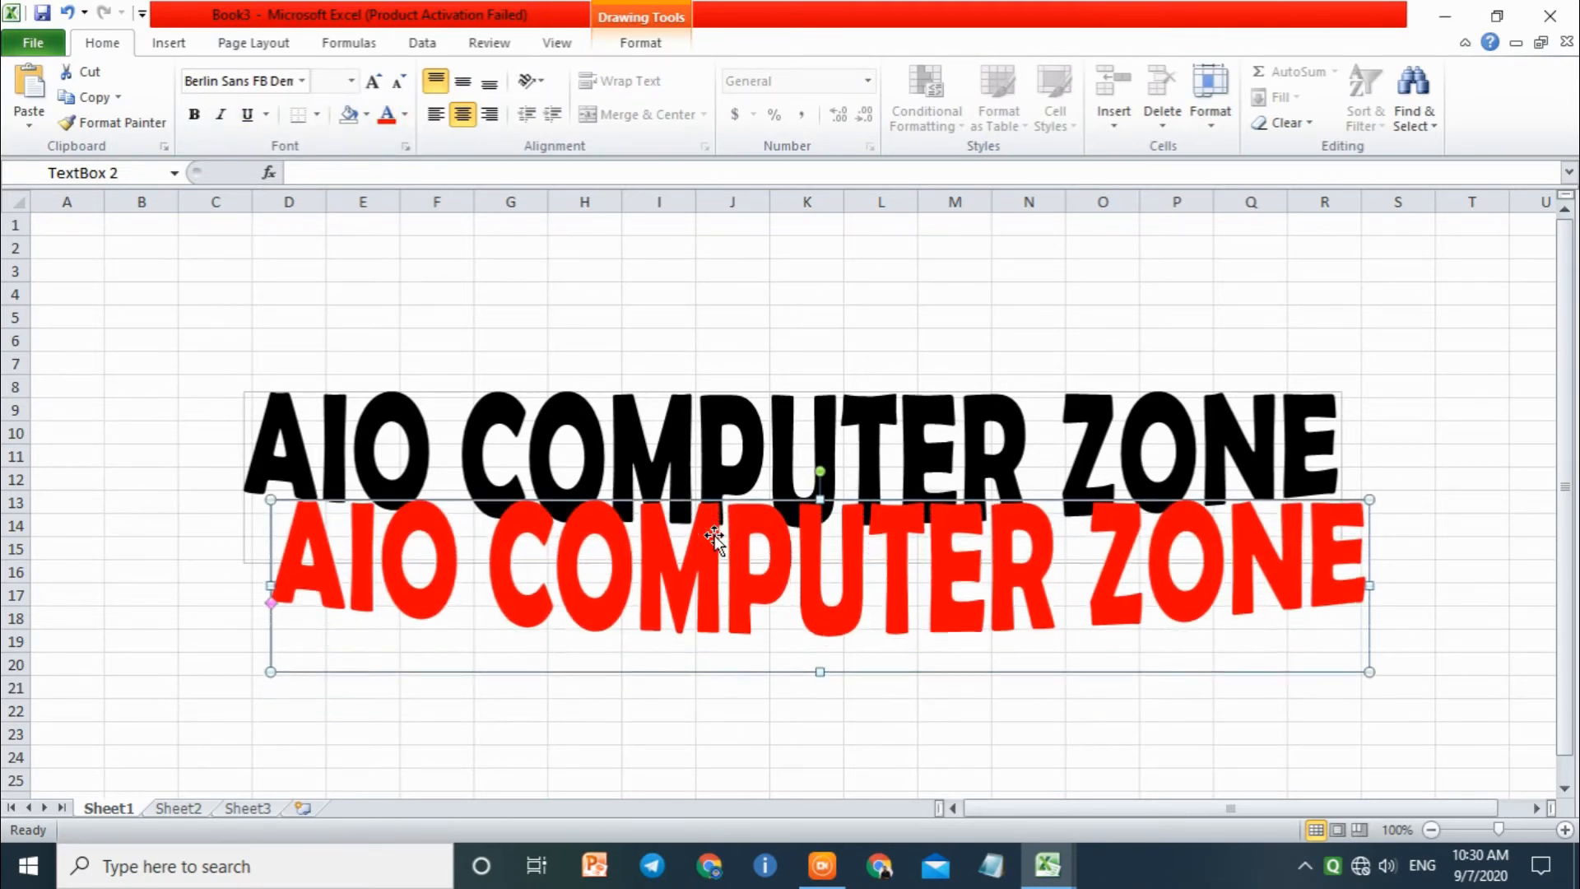
key(Up)
key(Up)
key(Up)
key(Up)
key(Up)
key(Up)
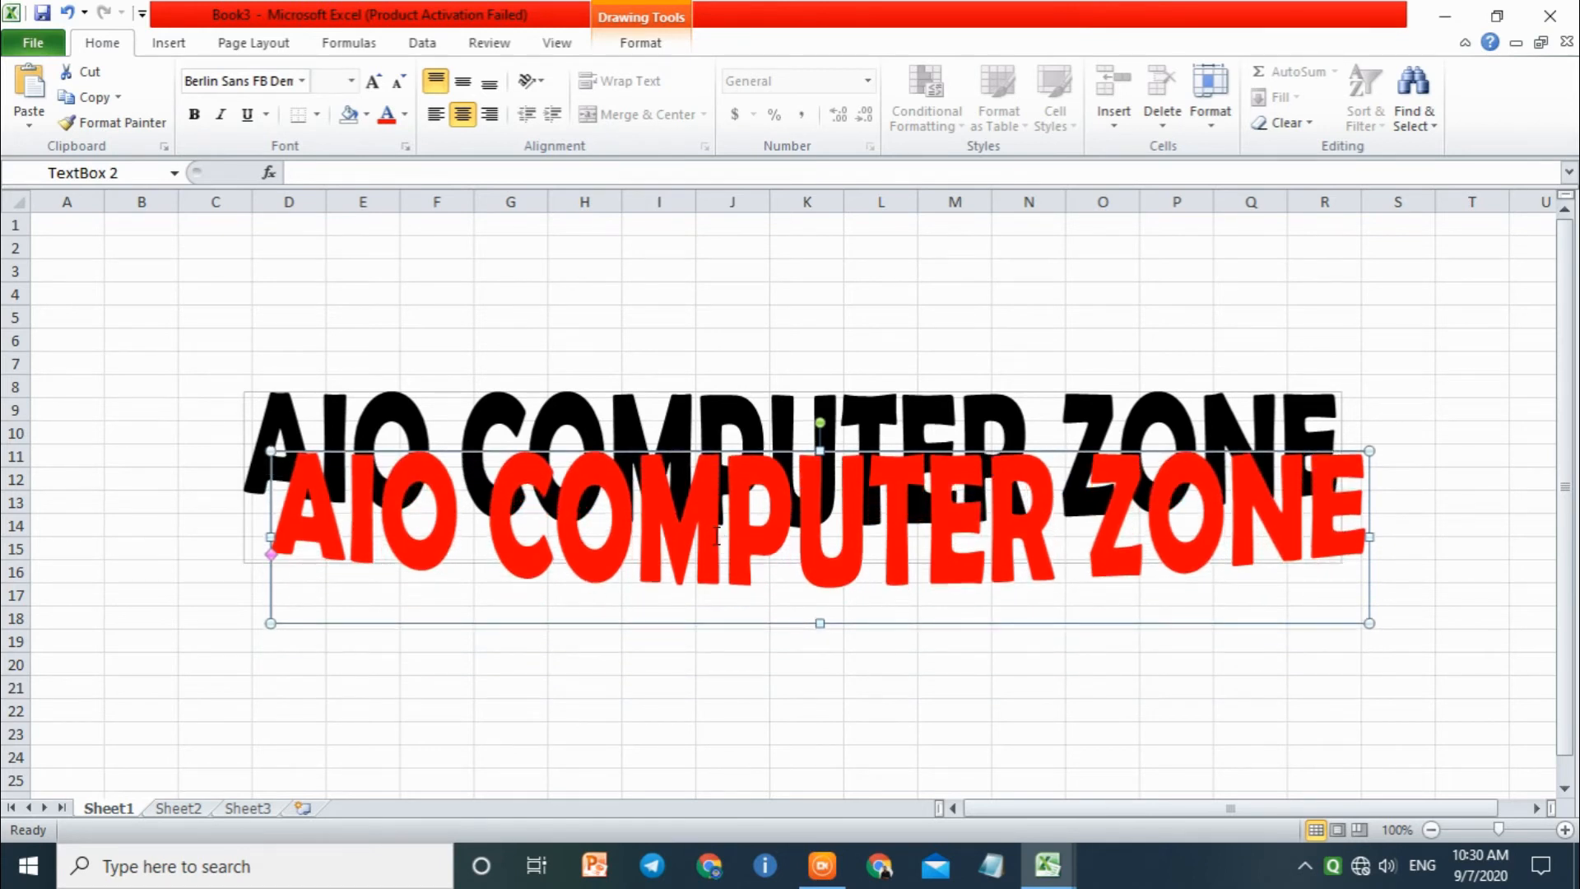
key(Up)
key(Up)
key(Up)
key(Up)
key(Up)
key(Up)
key(Up)
key(Up)
key(Up)
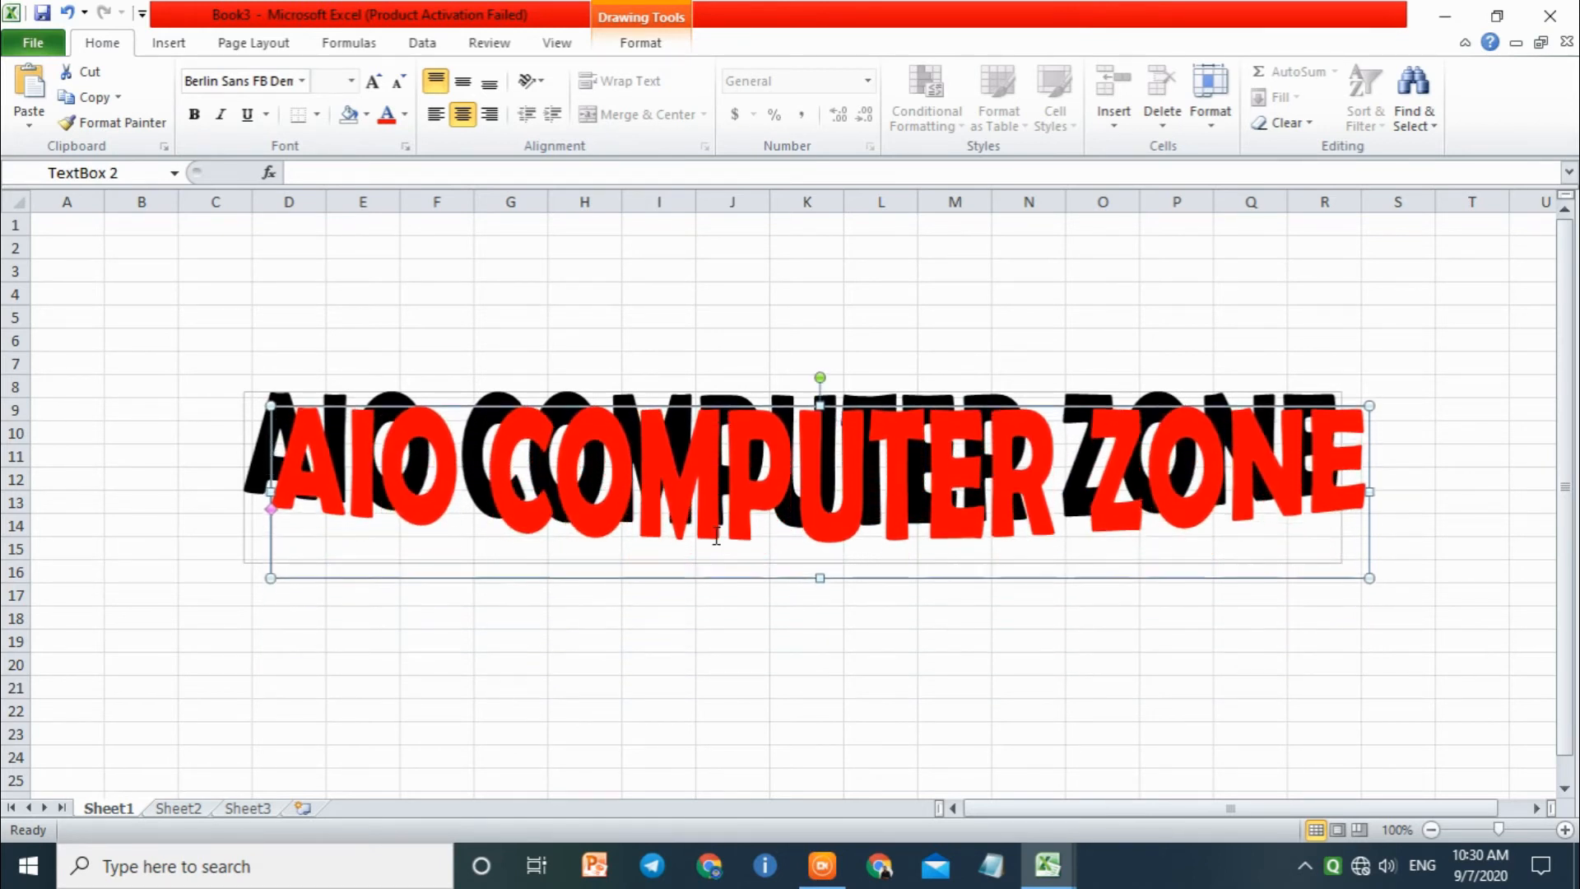
key(Up)
key(Left)
key(Left)
key(Left)
key(Left)
key(Left)
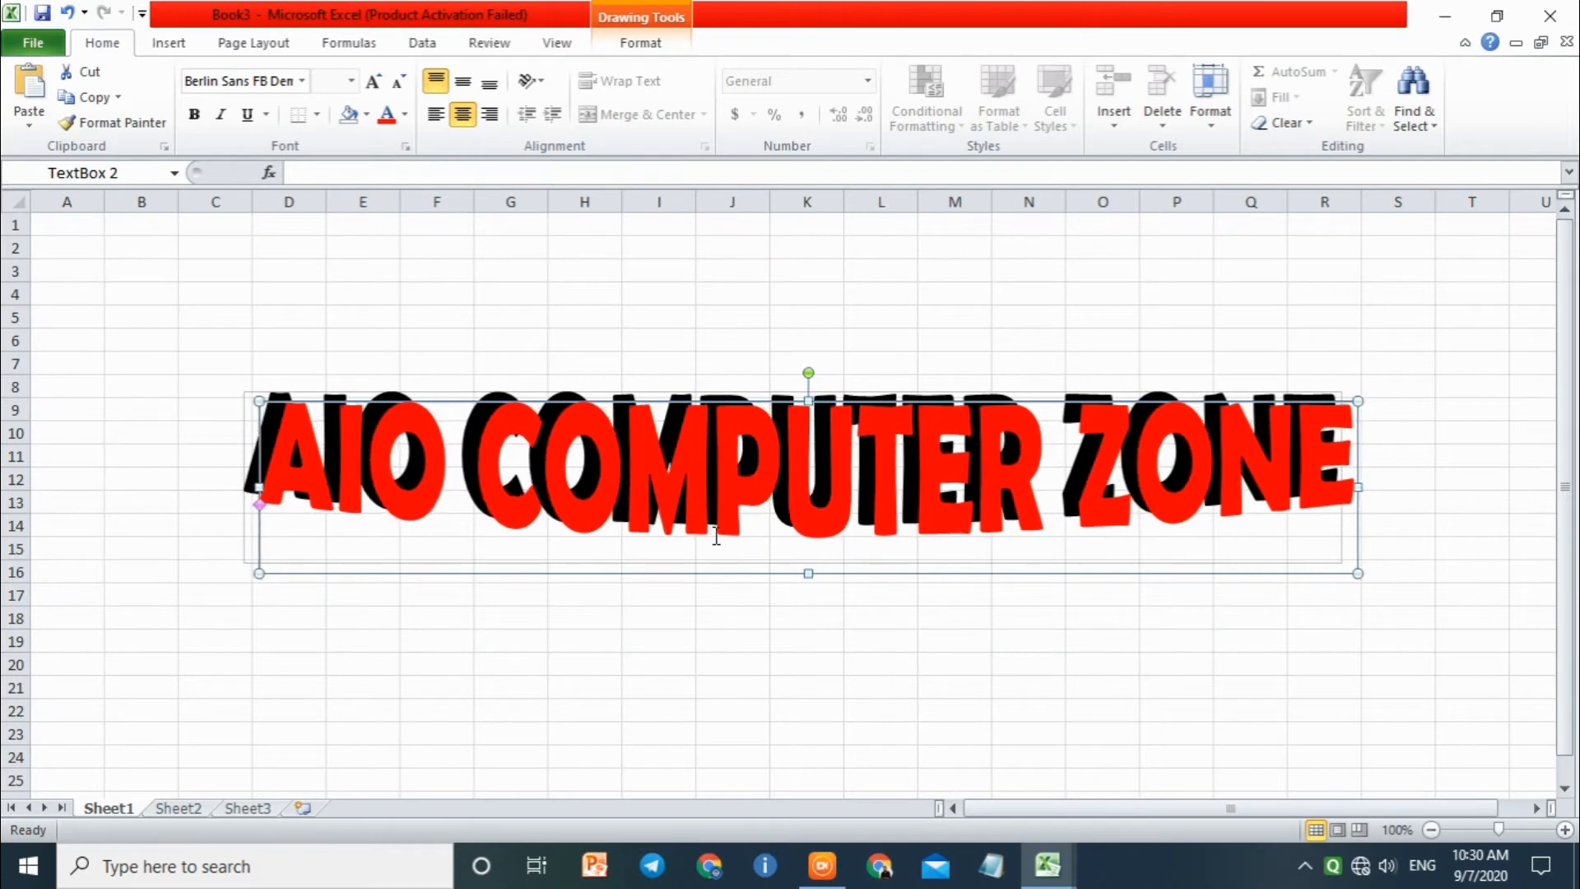
key(Up)
key(Up)
key(Up)
key(Up)
key(Up)
key(Up)
key(Left)
key(Left)
key(Left)
key(Left)
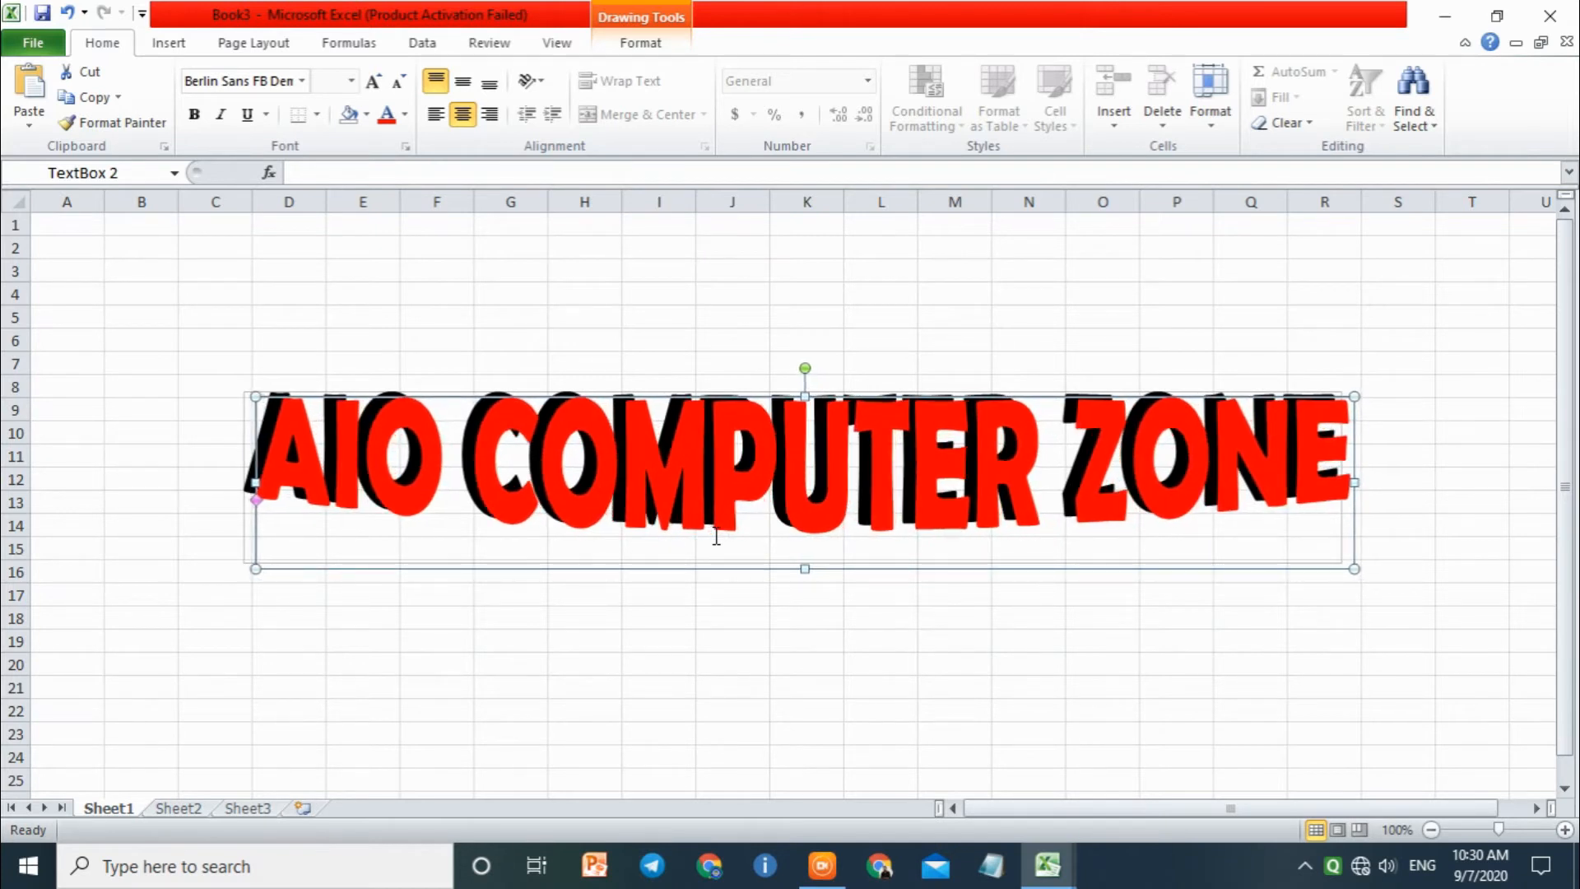
key(Up)
key(Up)
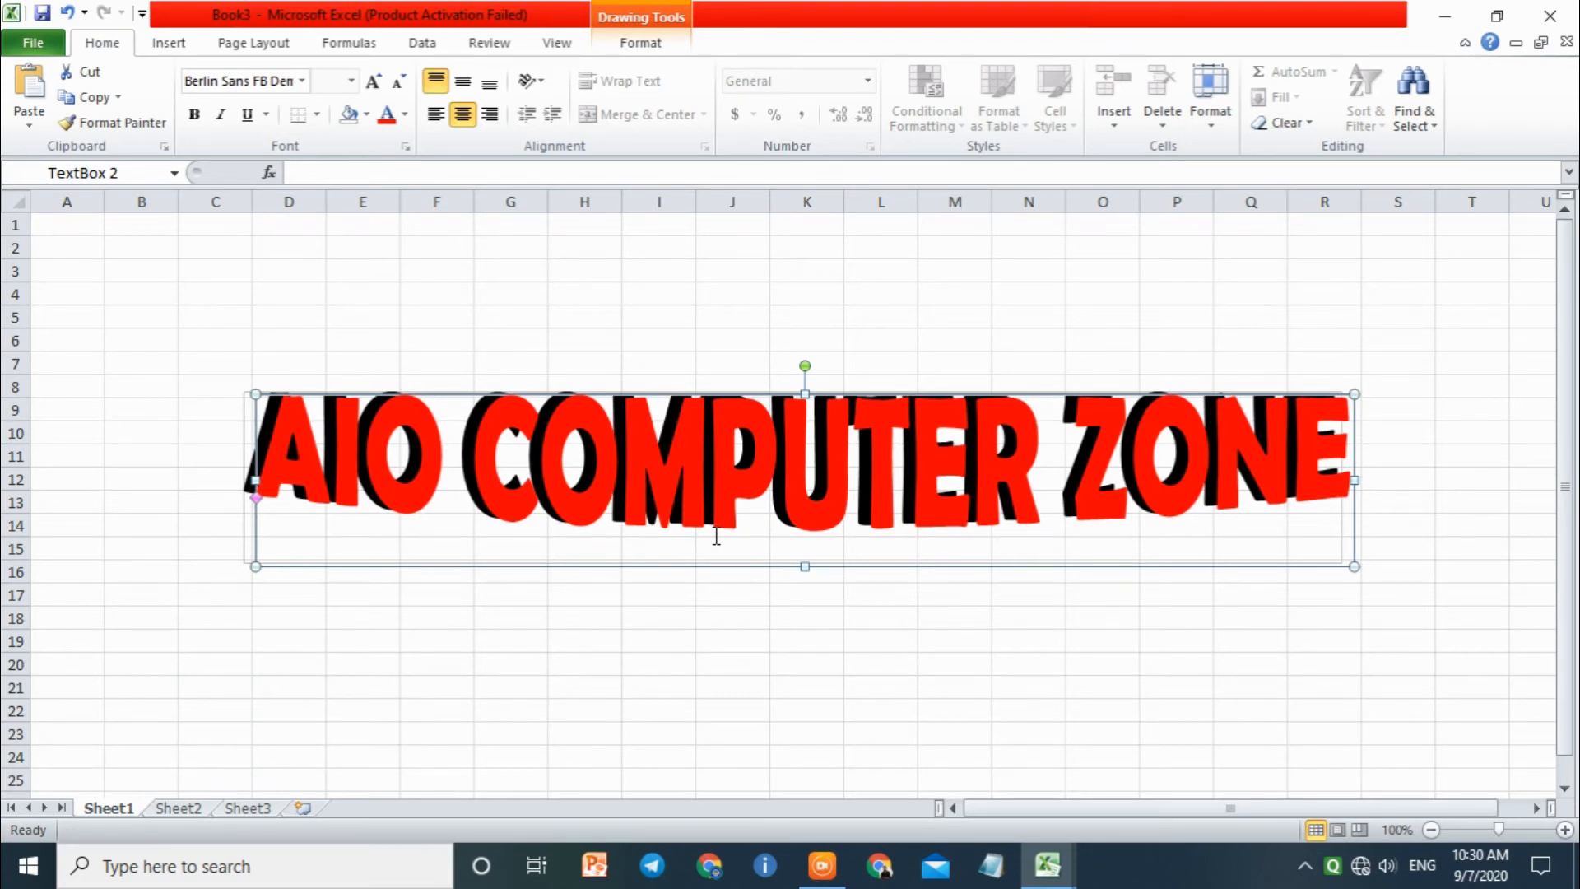
key(Up)
key(Up)
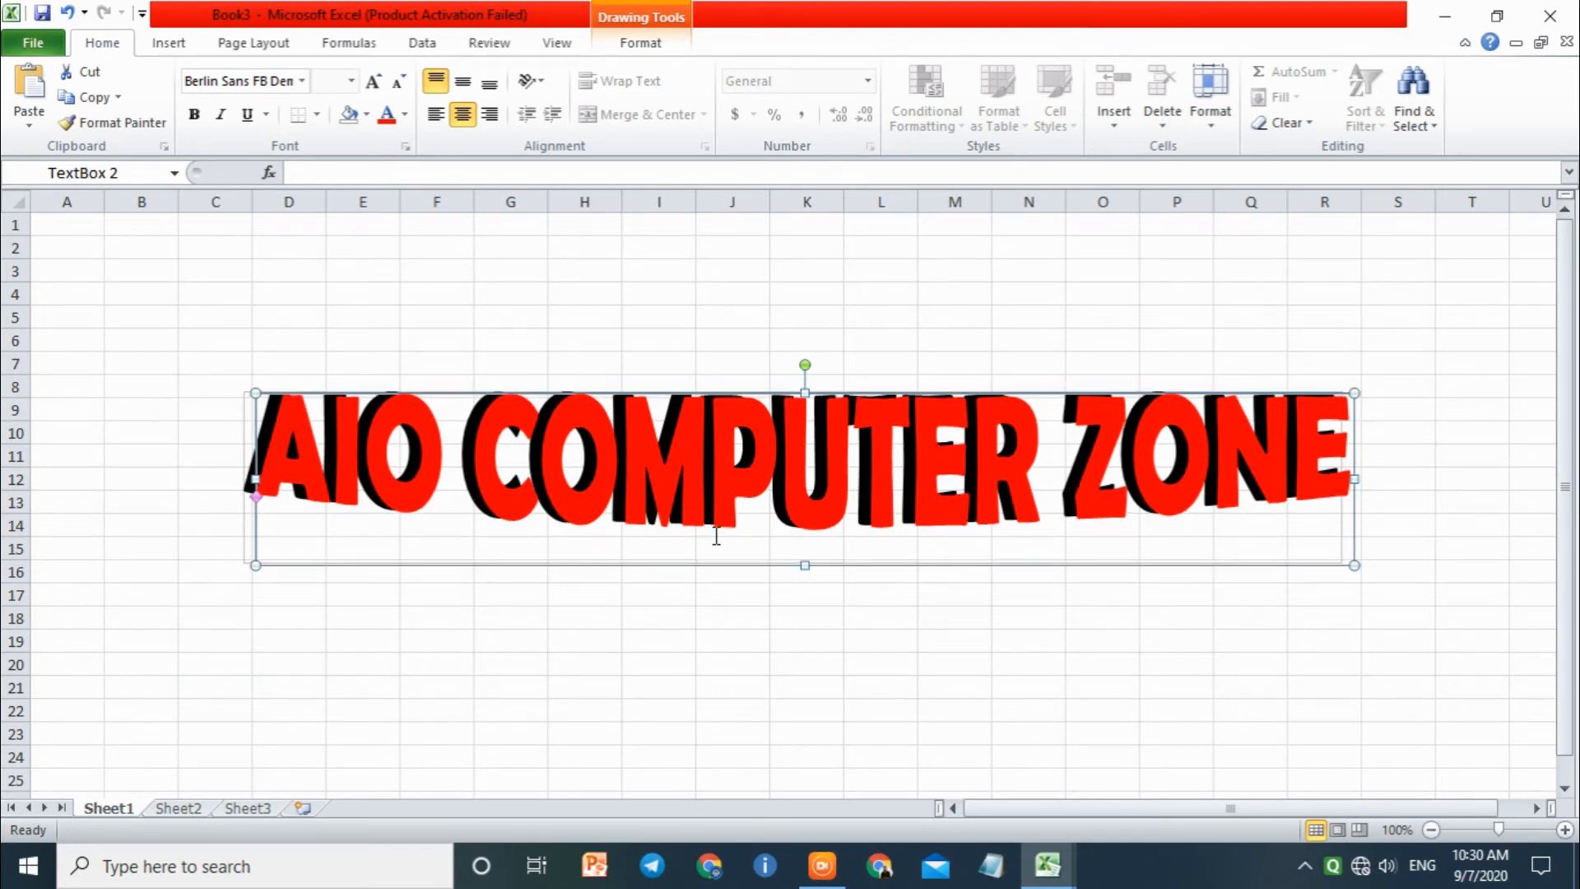
key(Left)
key(Left)
key(Left)
key(Left)
key(Left)
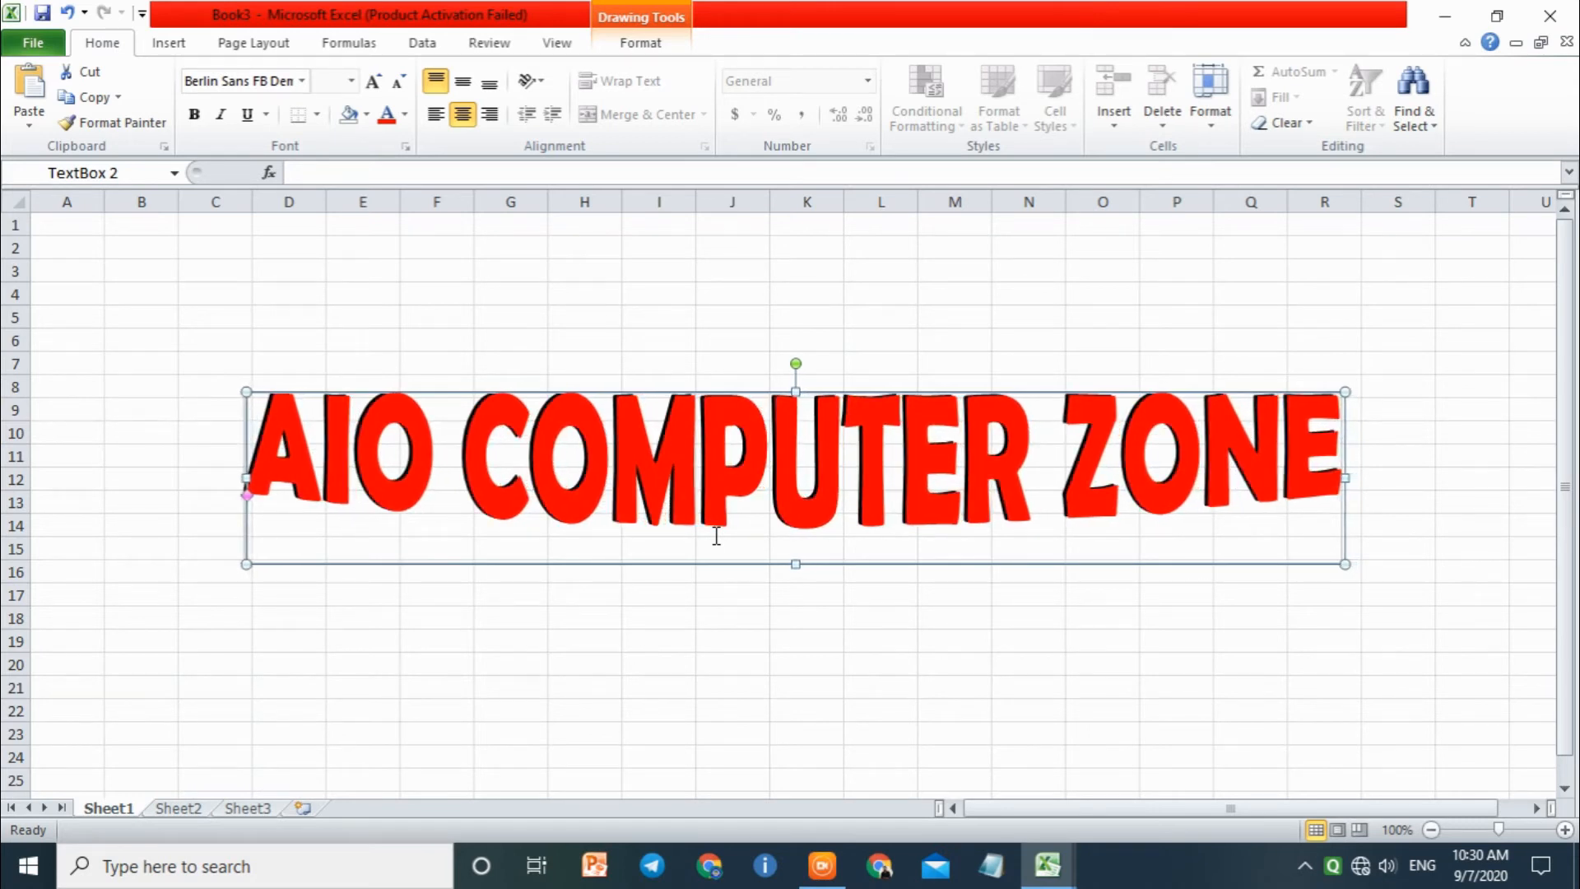
Step: Cut the red text box and undo the cut
key(ctrl+x)
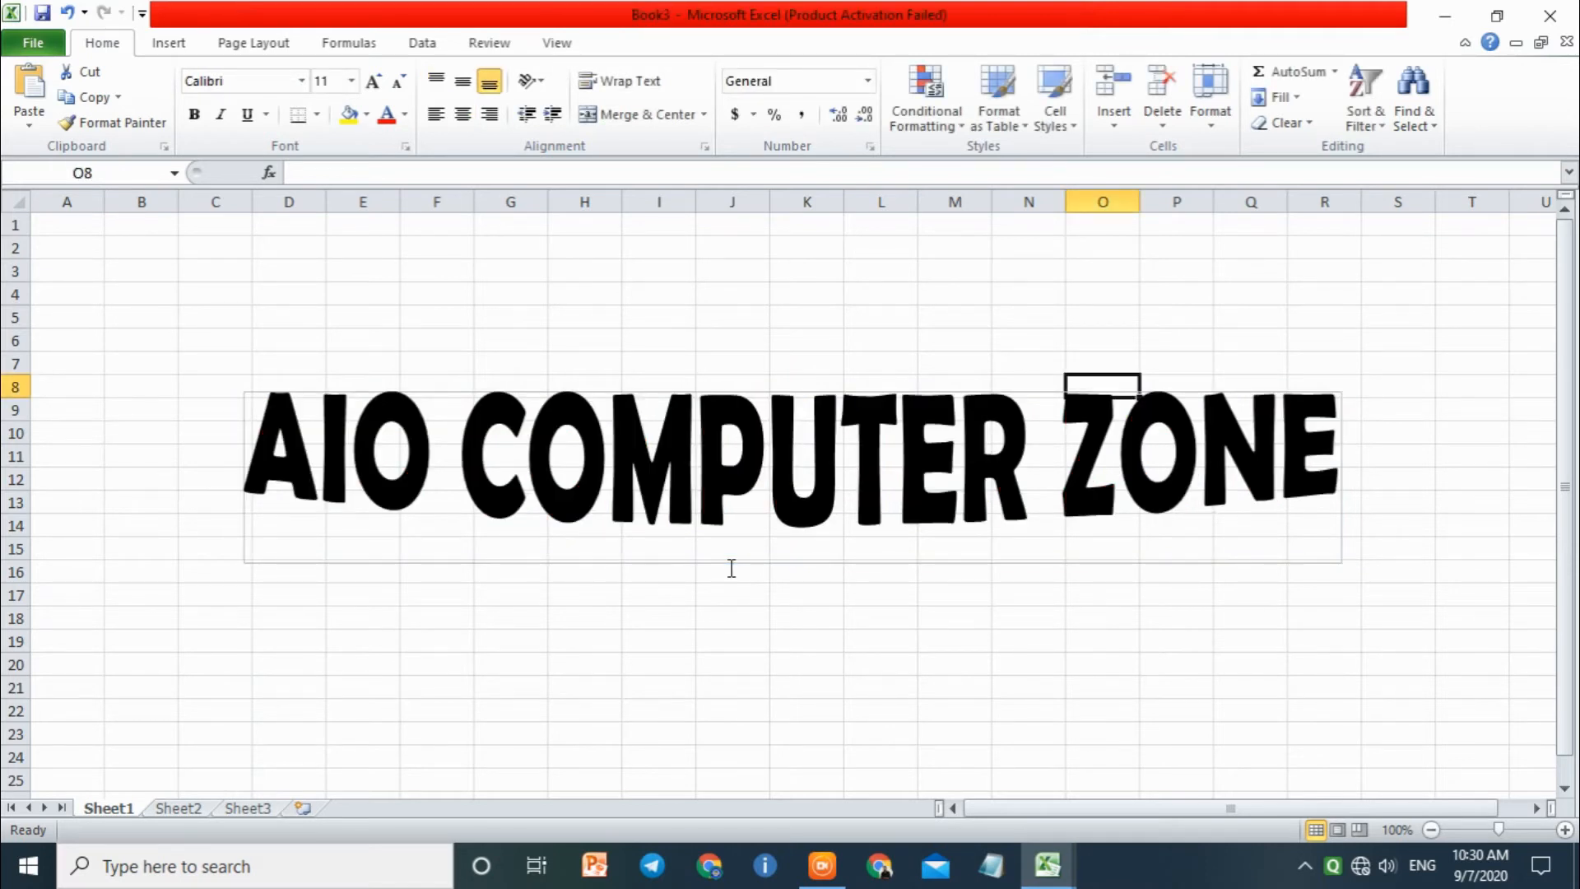
key(ctrl+z)
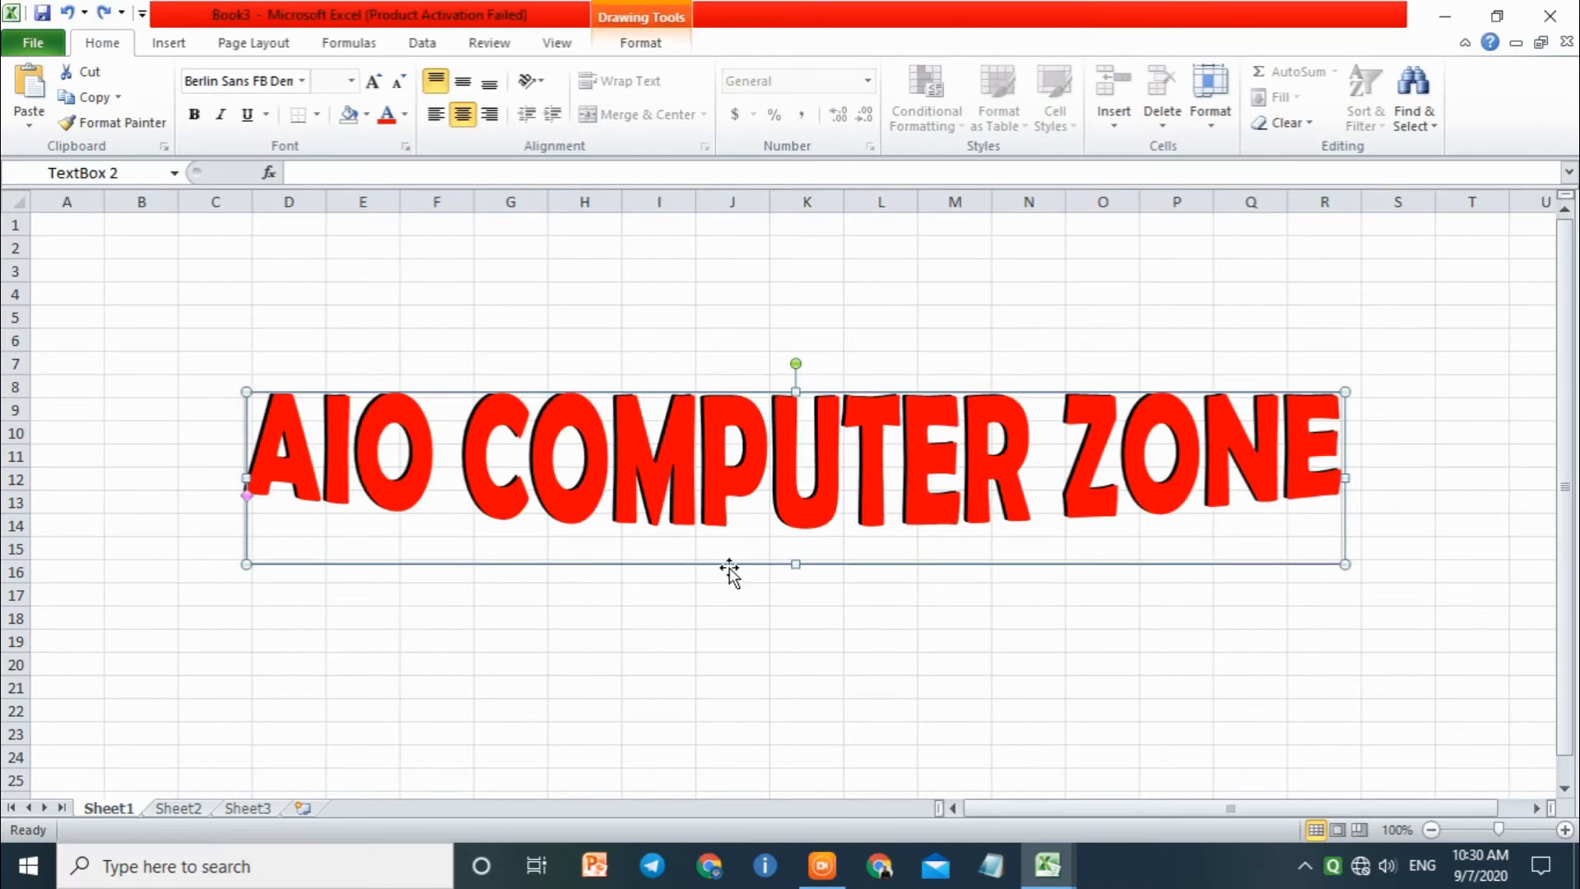
Step: Nudge the red text box right and slightly up so more of the black text shows as a shadow
key(Right)
key(Right)
key(Right)
key(Right)
key(Right)
key(Right)
key(Right)
key(Right)
key(Right)
key(Right)
key(Right)
key(Right)
key(Right)
key(Right)
key(Right)
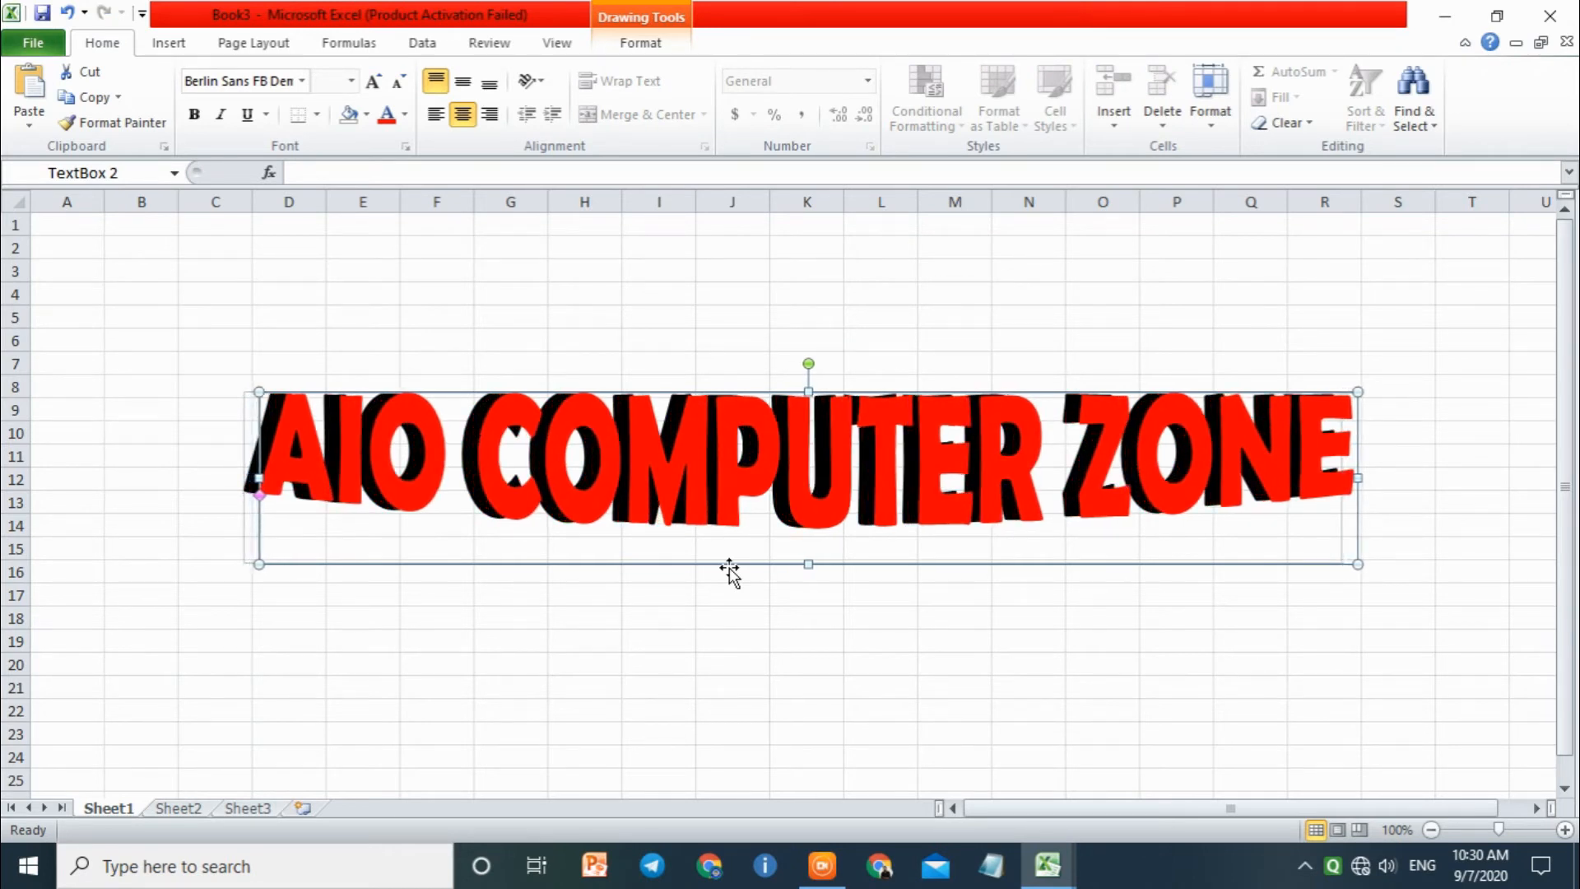
key(Left)
key(Up)
key(Up)
key(Up)
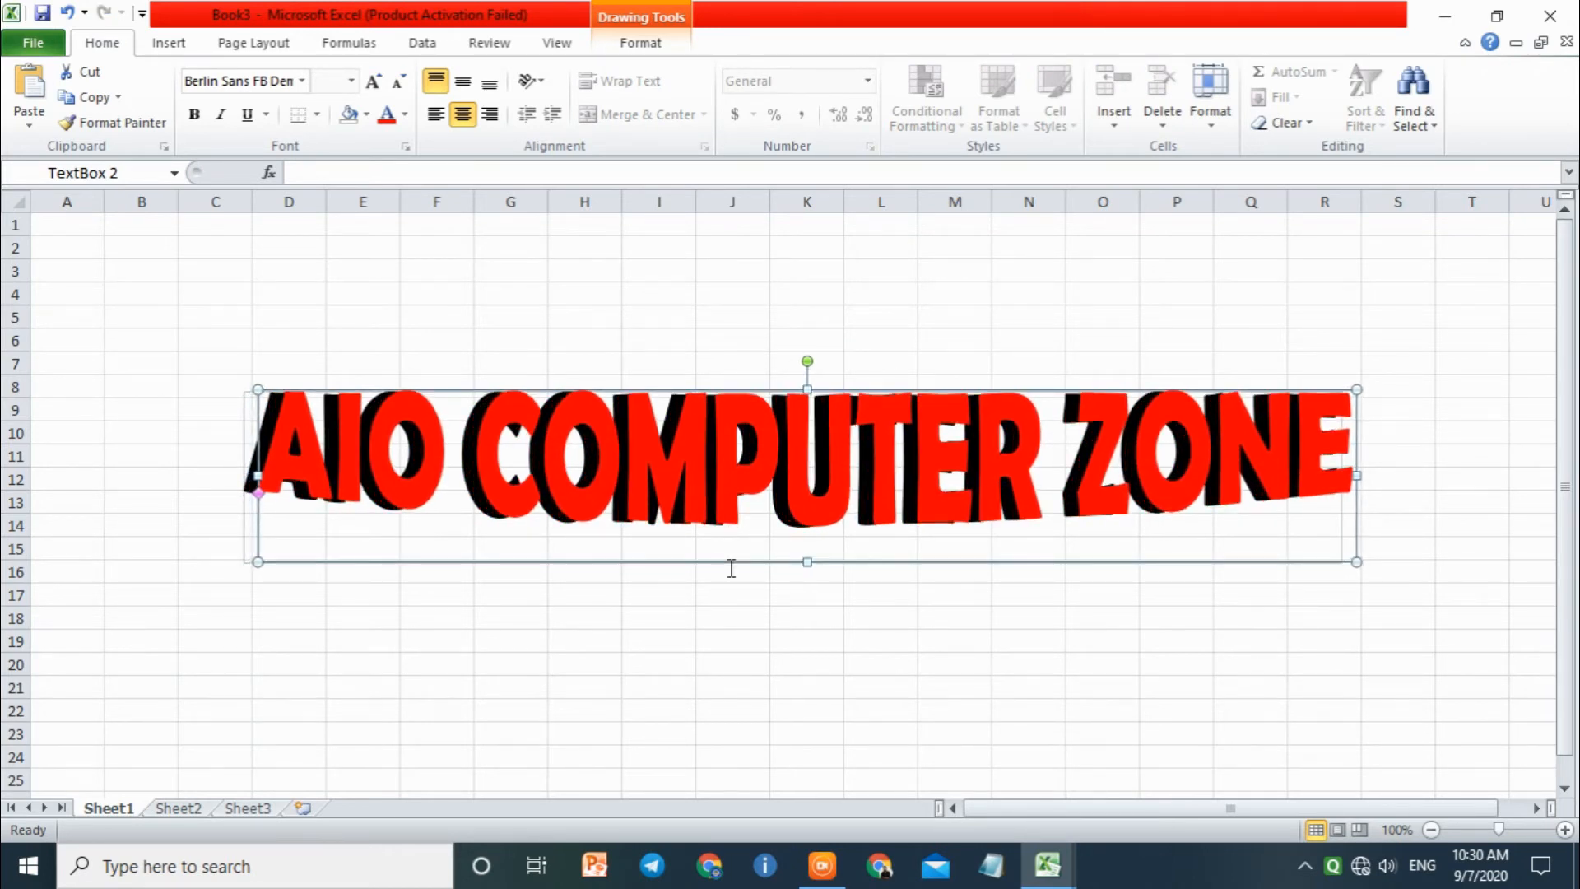
Step: Nudge the red text box slightly down, then duplicate it and move the copy below the original
key(Down)
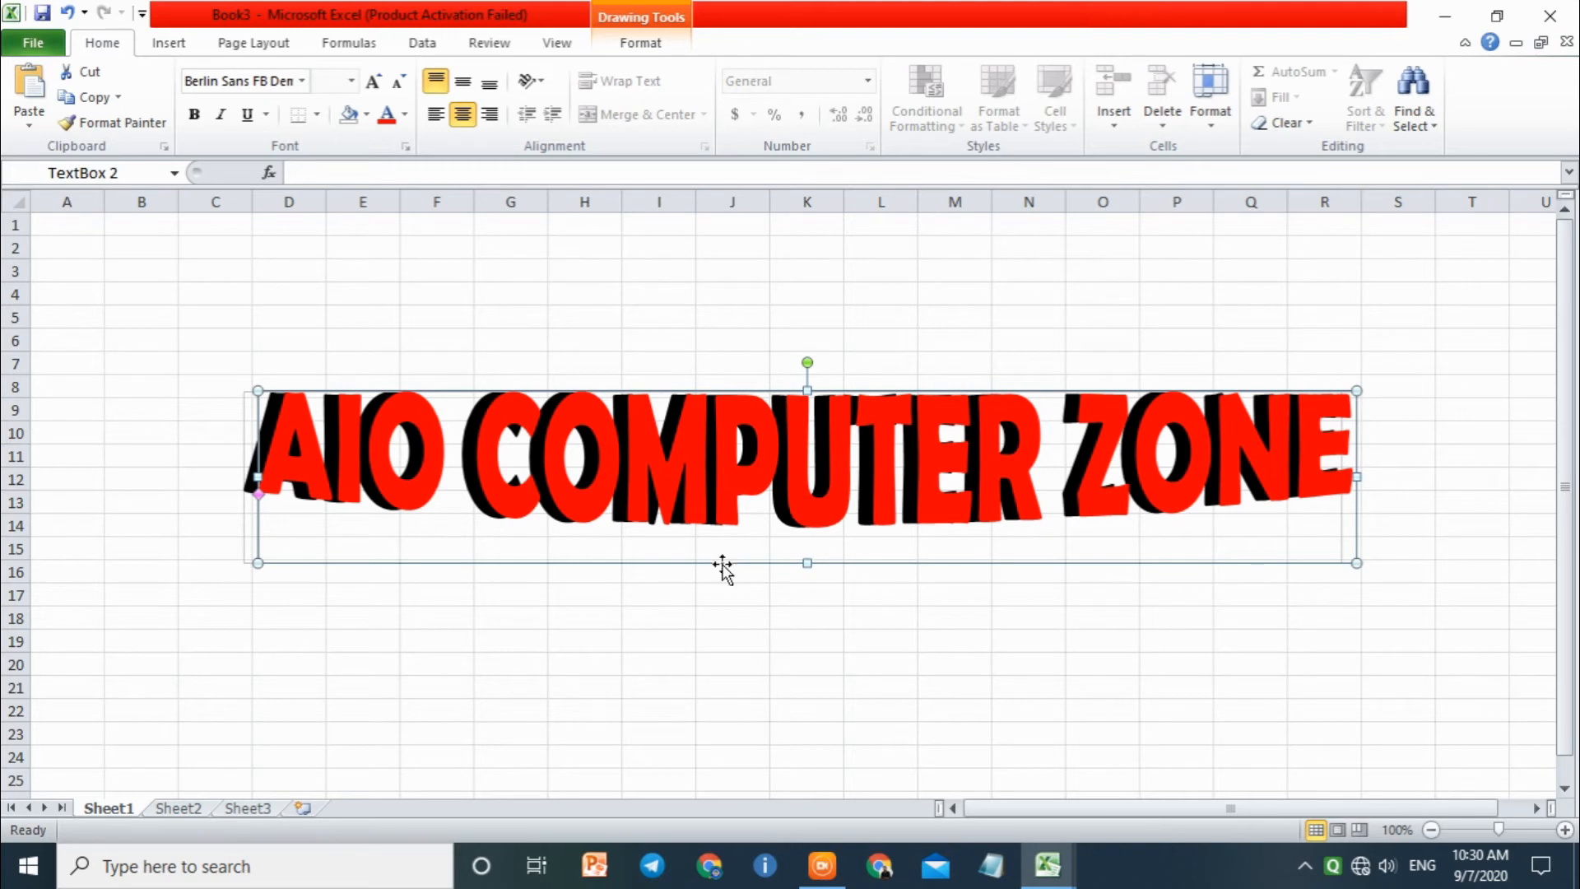
click(719, 523)
key(ctrl+d)
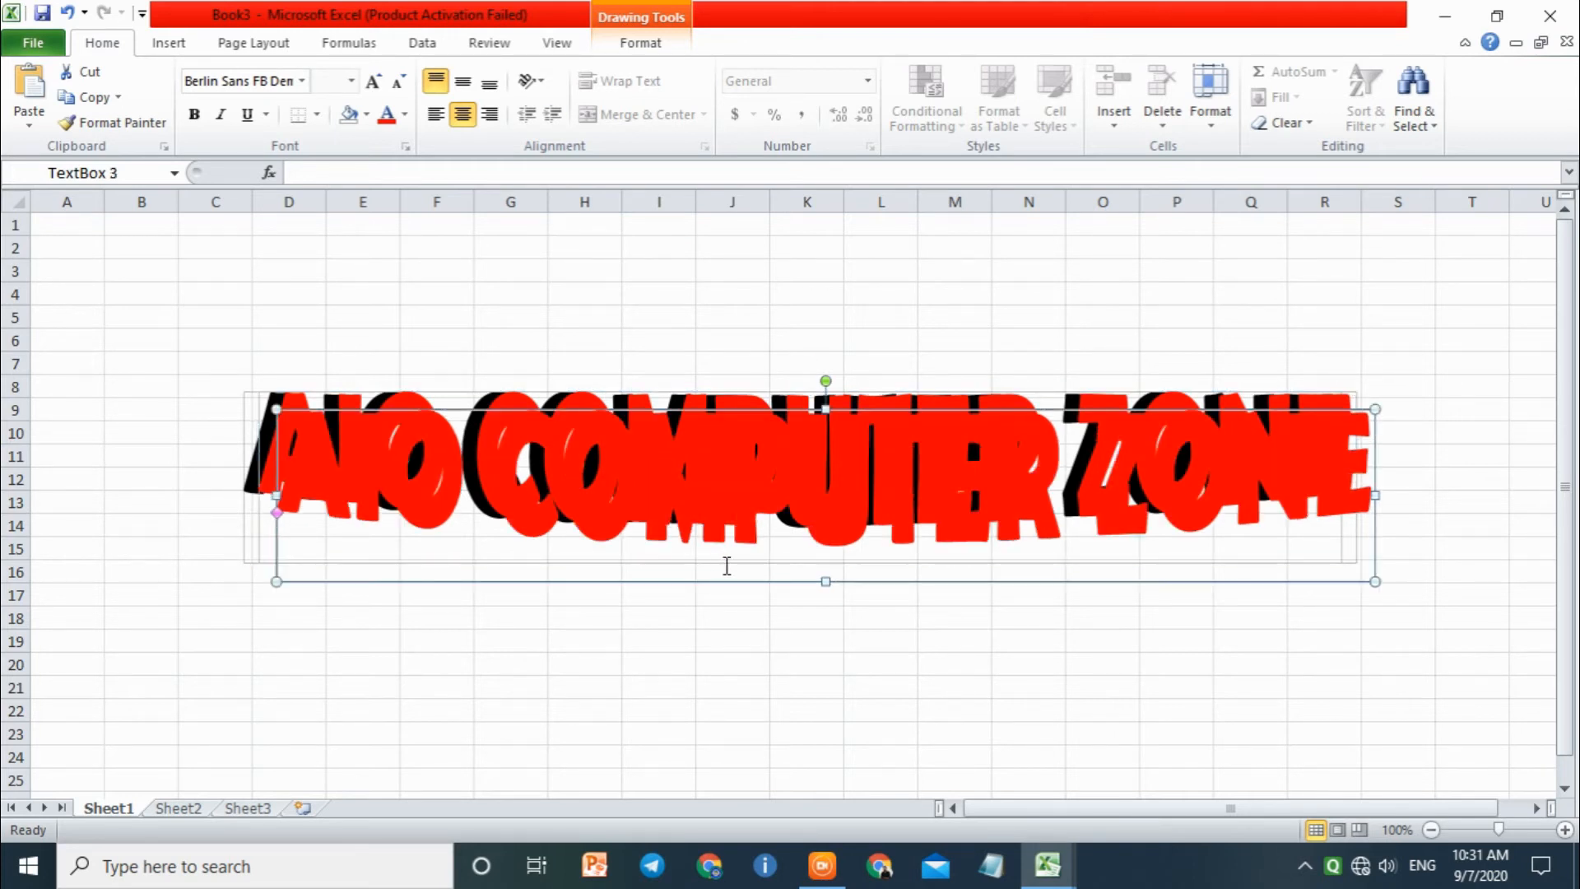
drag(745, 407, 772, 568)
Step: Set the font colour of all the text in the lower copy to yellow
click(755, 638)
key(ctrl+a)
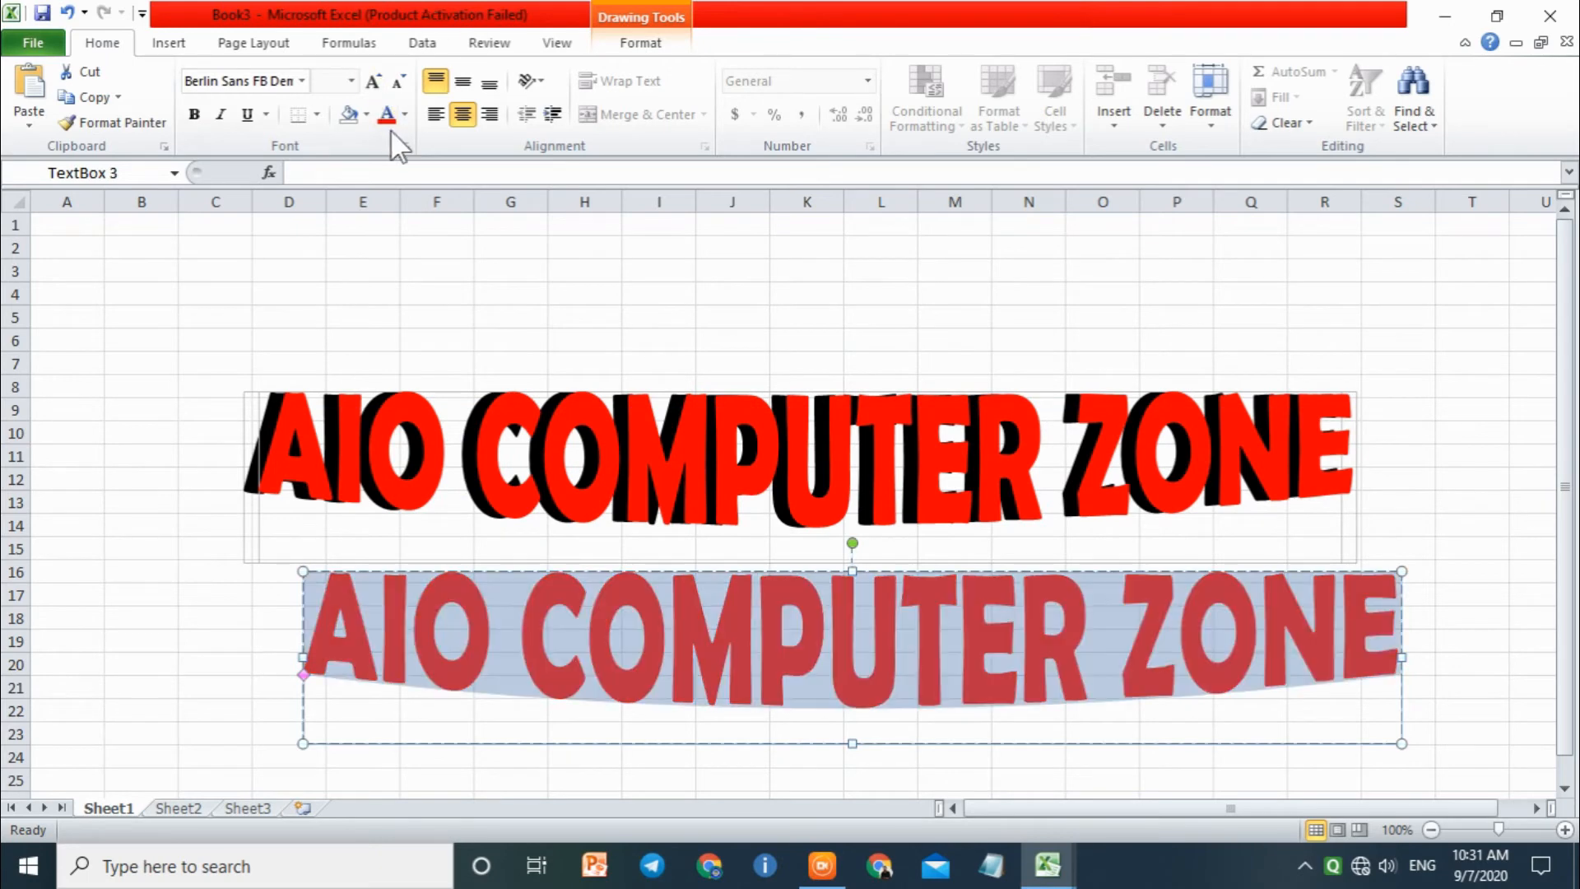
click(405, 115)
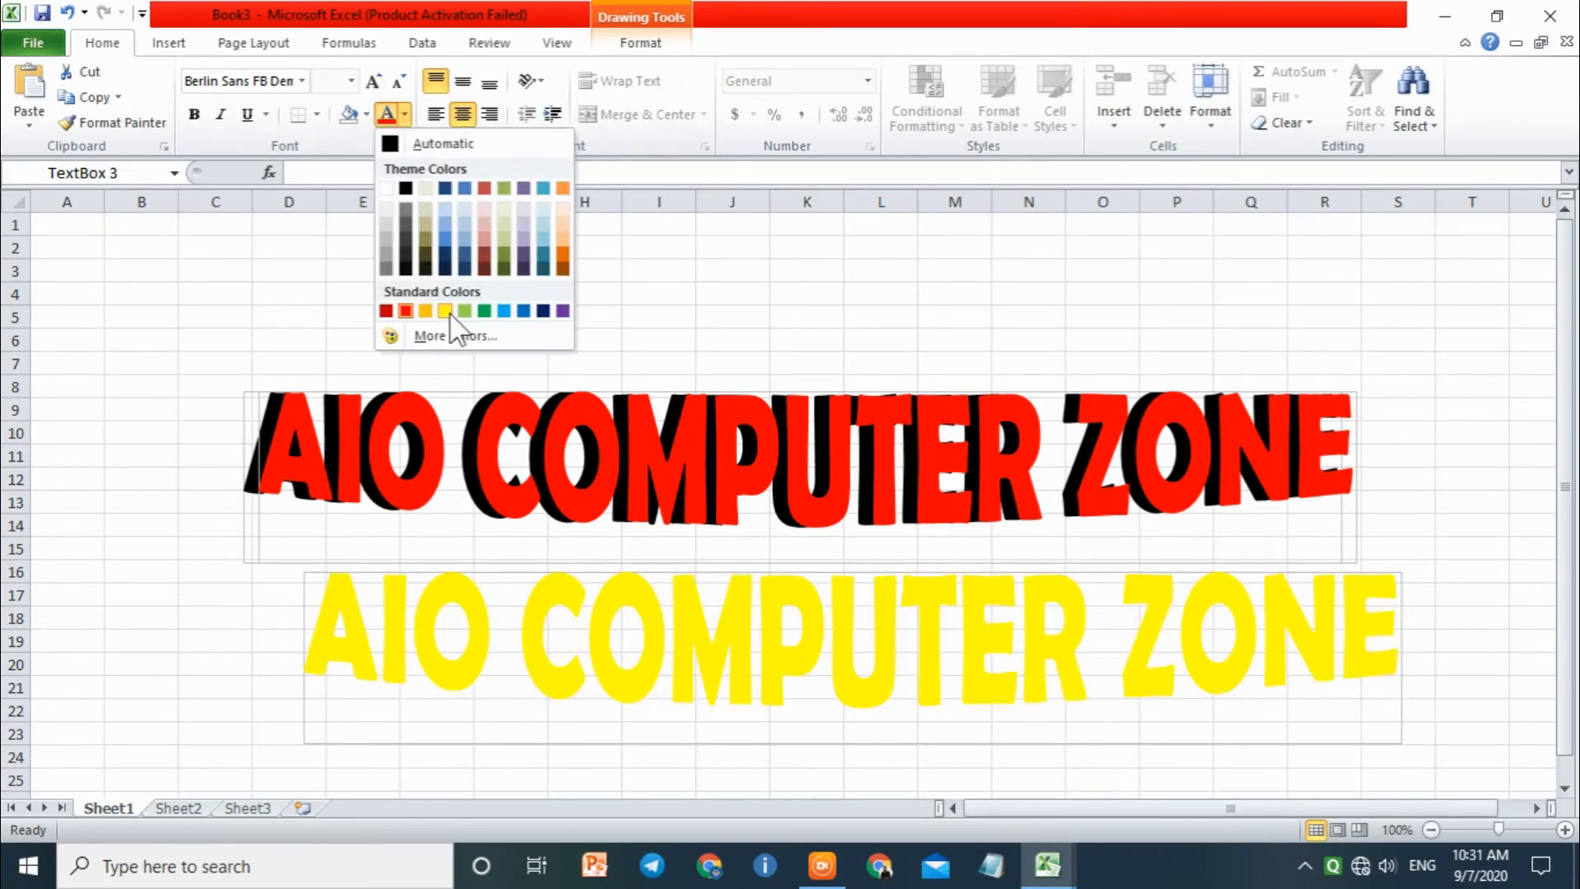
click(446, 310)
Step: Nudge the yellow copy up and left until it lies over the red text
click(575, 571)
key(Up)
key(Up)
key(Up)
key(Up)
key(Up)
key(Up)
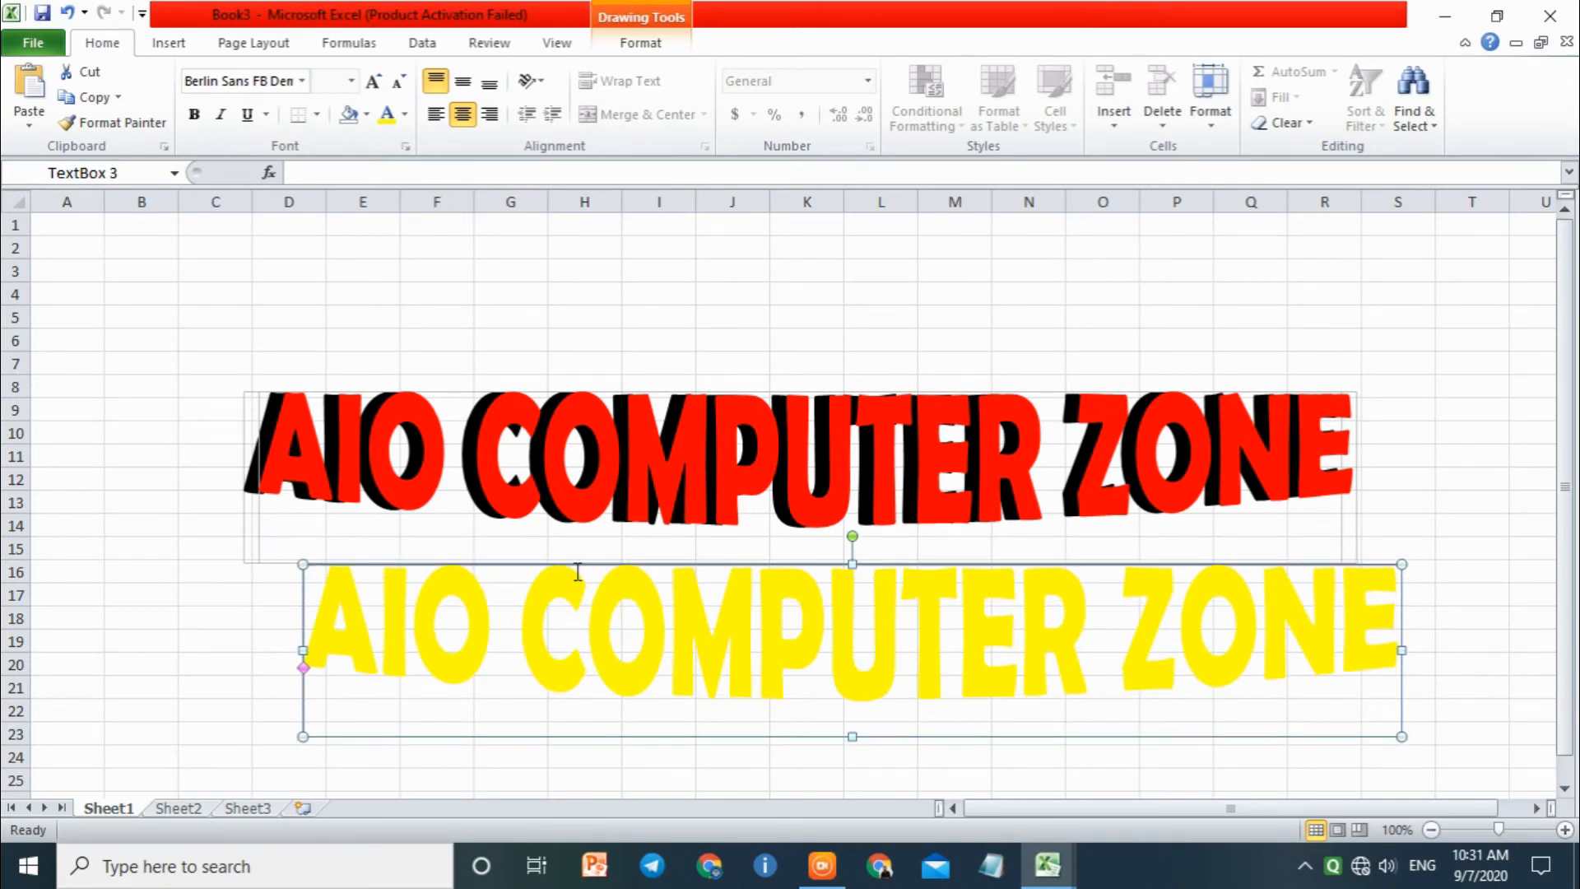
key(Up)
key(Up)
key(Up)
key(Up)
key(Up)
key(Up)
key(Up)
key(Up)
key(Up)
key(Up)
key(Up)
key(Up)
key(Up)
key(Up)
key(Up)
key(Up)
key(Up)
key(Up)
key(Up)
key(Up)
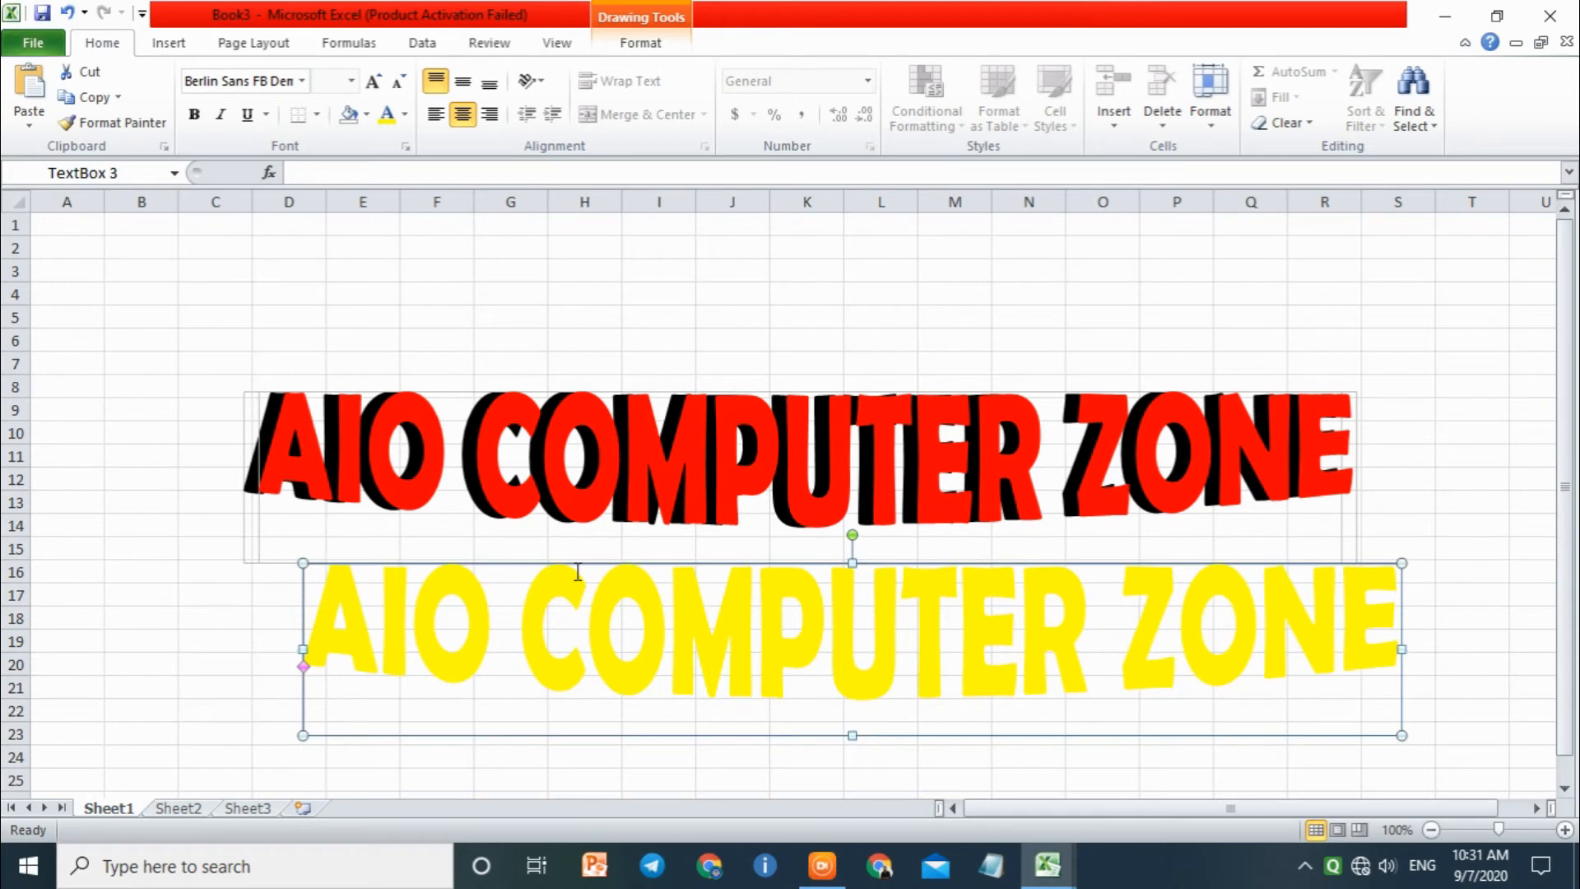
key(Up)
key(Up)
key(Up)
key(Up)
key(Up)
key(Up)
key(Up)
key(Up)
key(Up)
key(Up)
key(Up)
key(Up)
key(Up)
key(Up)
key(Up)
key(Up)
key(Up)
key(Up)
key(Up)
key(Up)
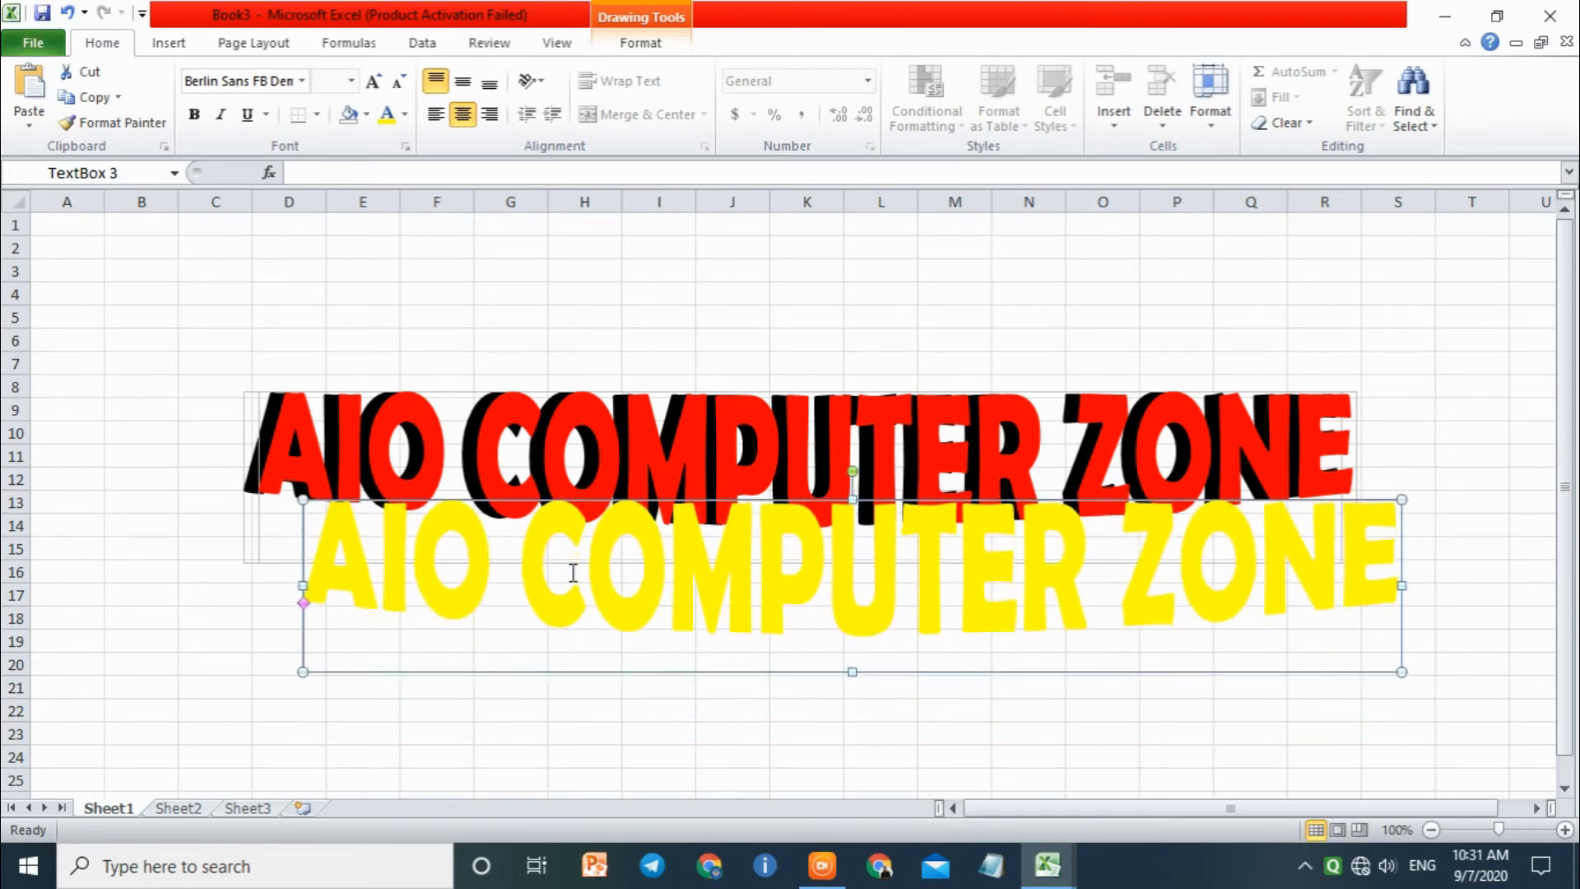
key(Up)
key(Up)
key(Up)
key(Up)
key(Up)
key(Up)
key(Up)
key(Up)
key(Up)
key(Up)
key(Up)
key(Up)
key(Up)
key(Up)
key(Up)
key(Up)
key(Up)
key(Up)
key(Up)
key(Up)
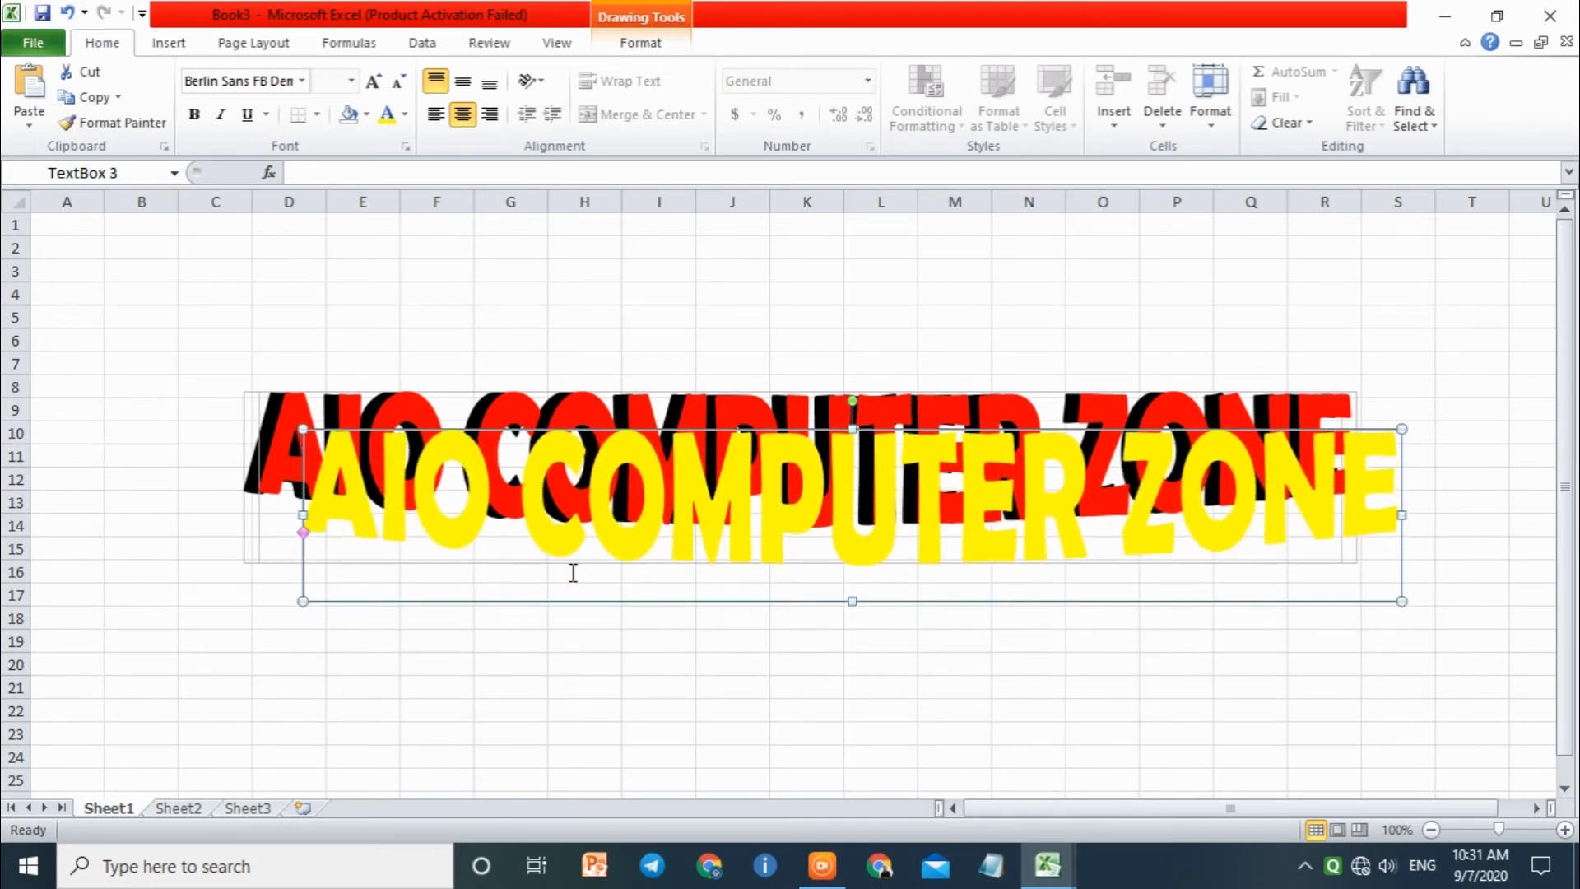
key(Up)
key(Up)
key(Left)
key(Left)
key(Left)
key(Left)
key(Left)
key(Left)
key(Left)
key(Left)
key(Left)
key(Left)
key(Left)
key(Left)
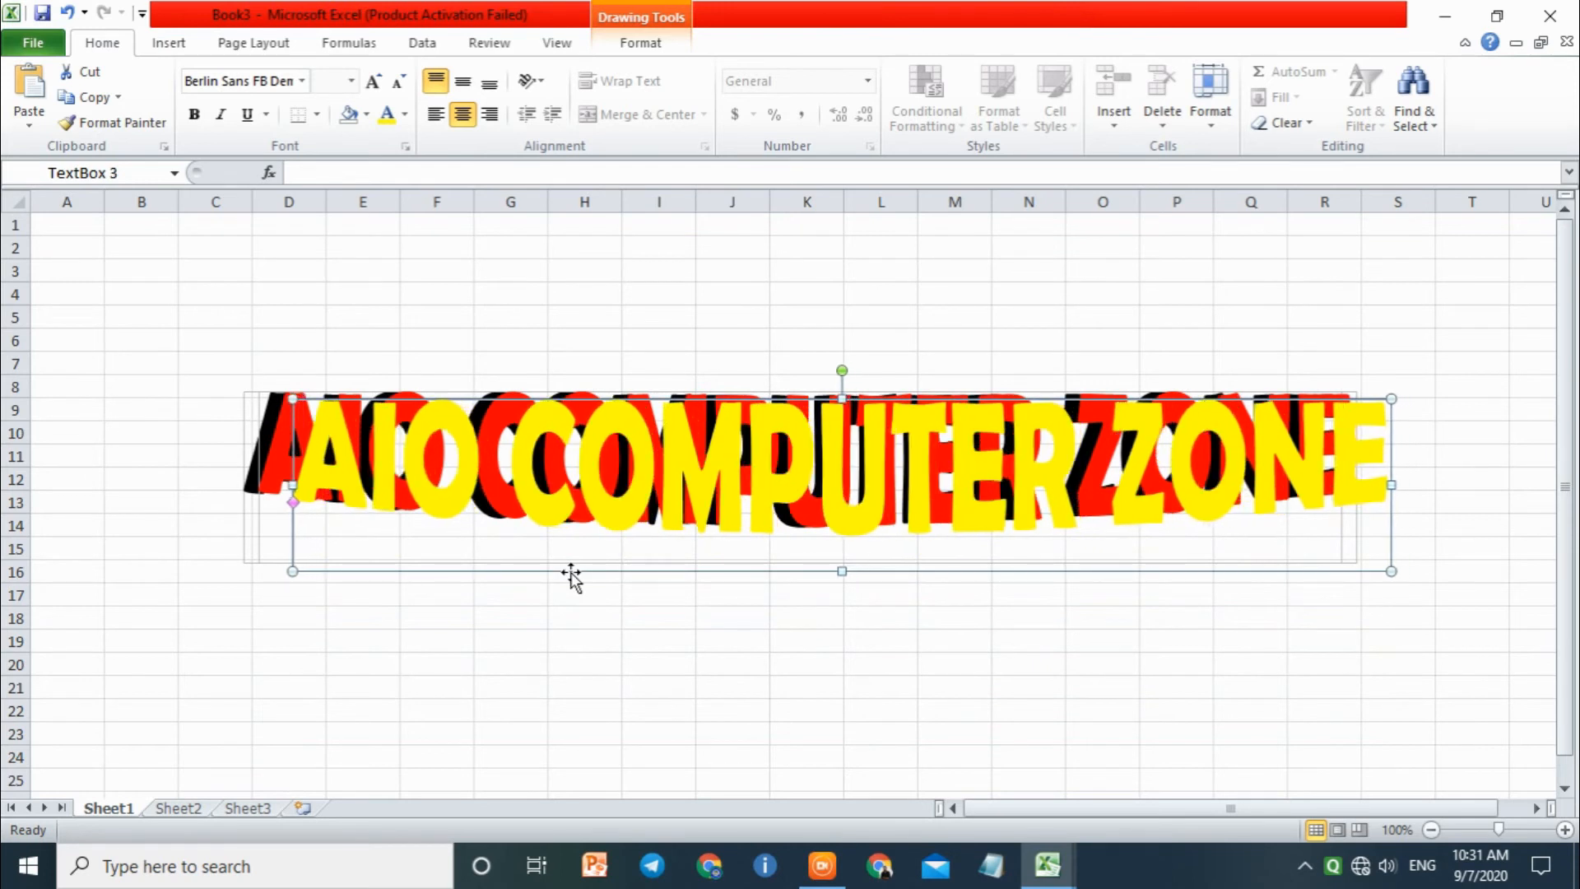
key(Up)
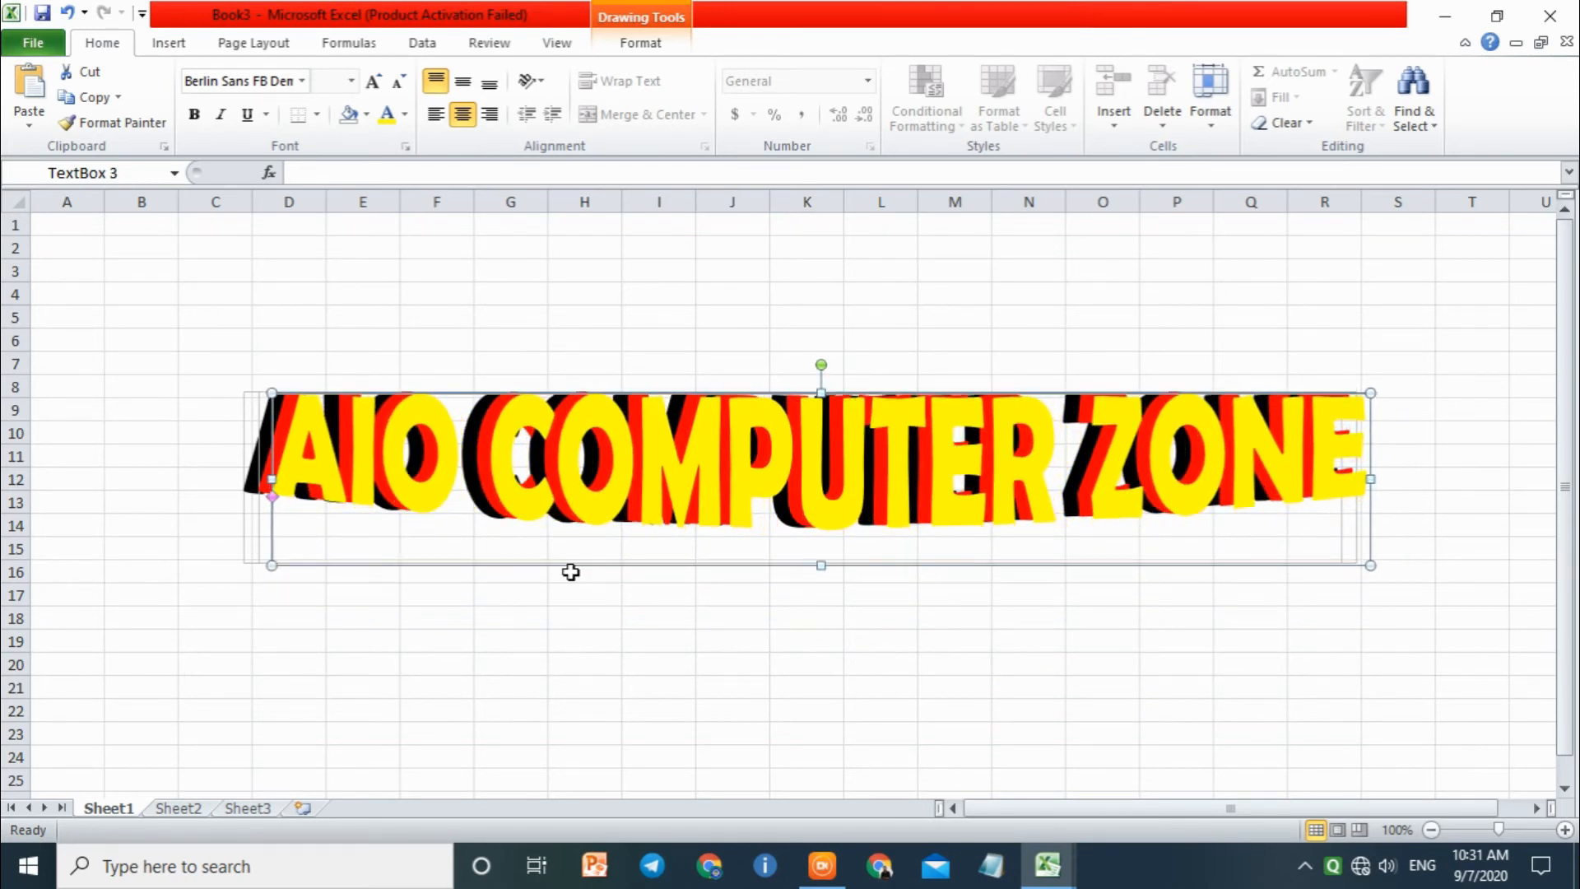
Step: Fine-tune the yellow copy's horizontal position so only a thin red edge shows between it and the black text
key(Left)
key(Left)
key(Left)
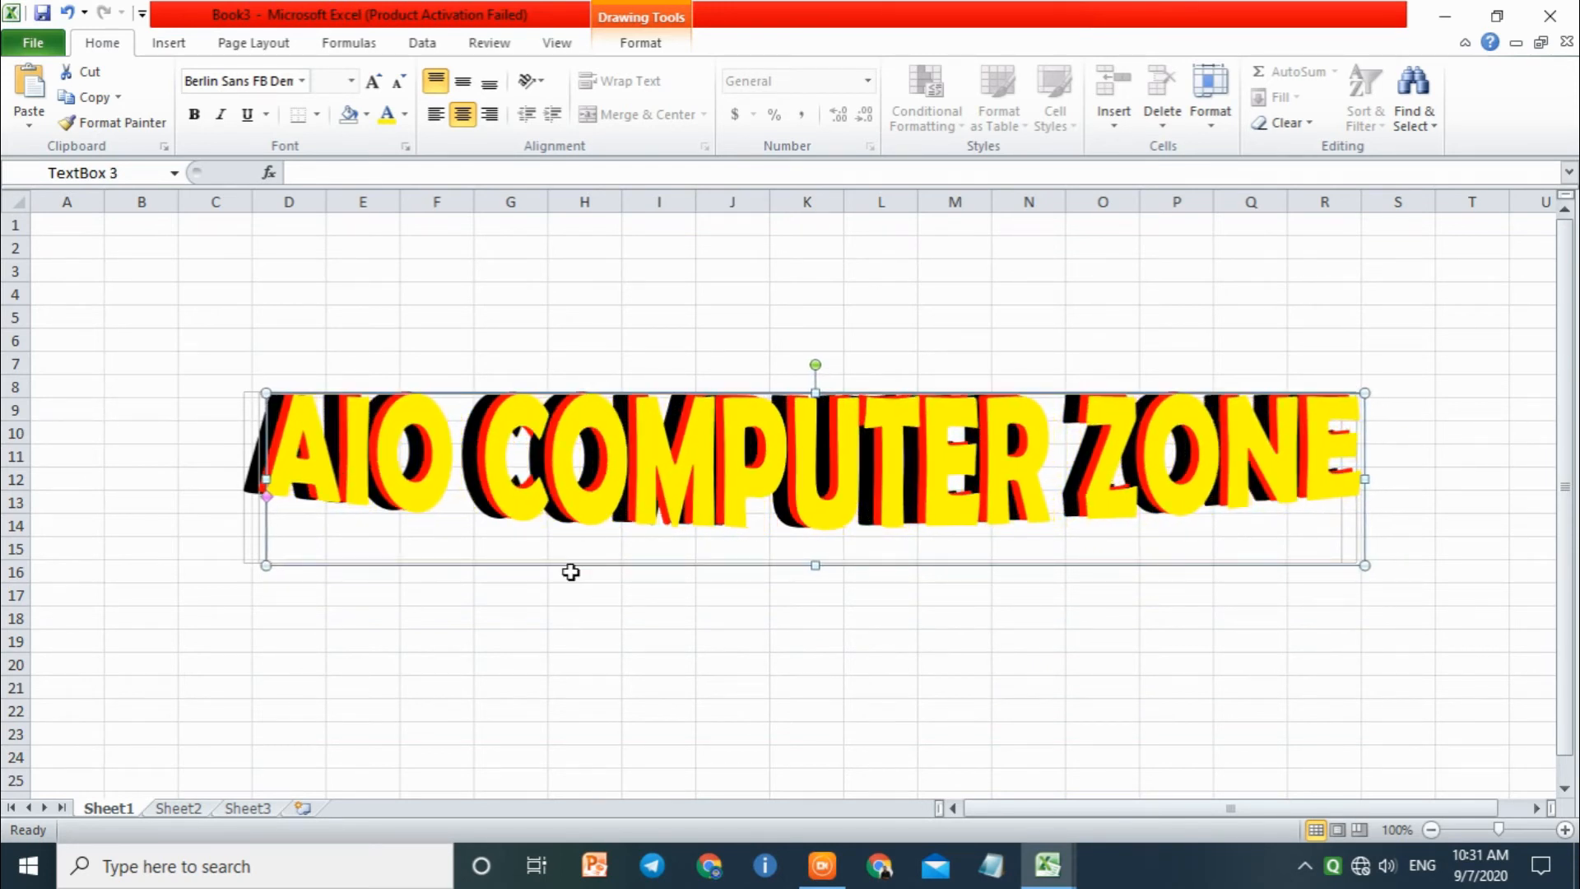
key(Left)
key(Left)
key(Left)
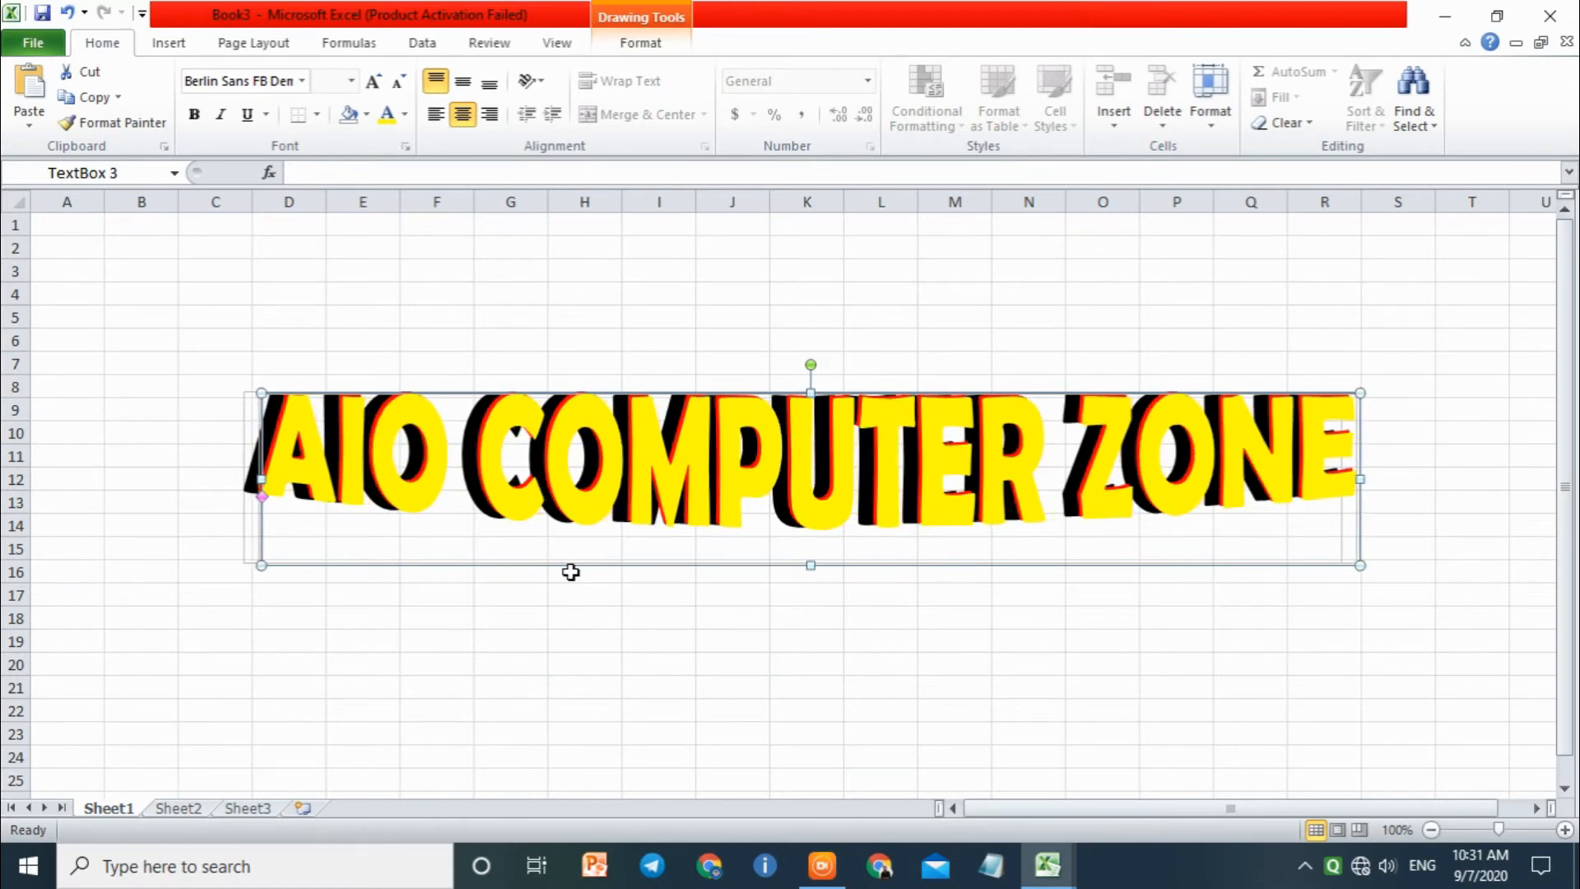
key(Left)
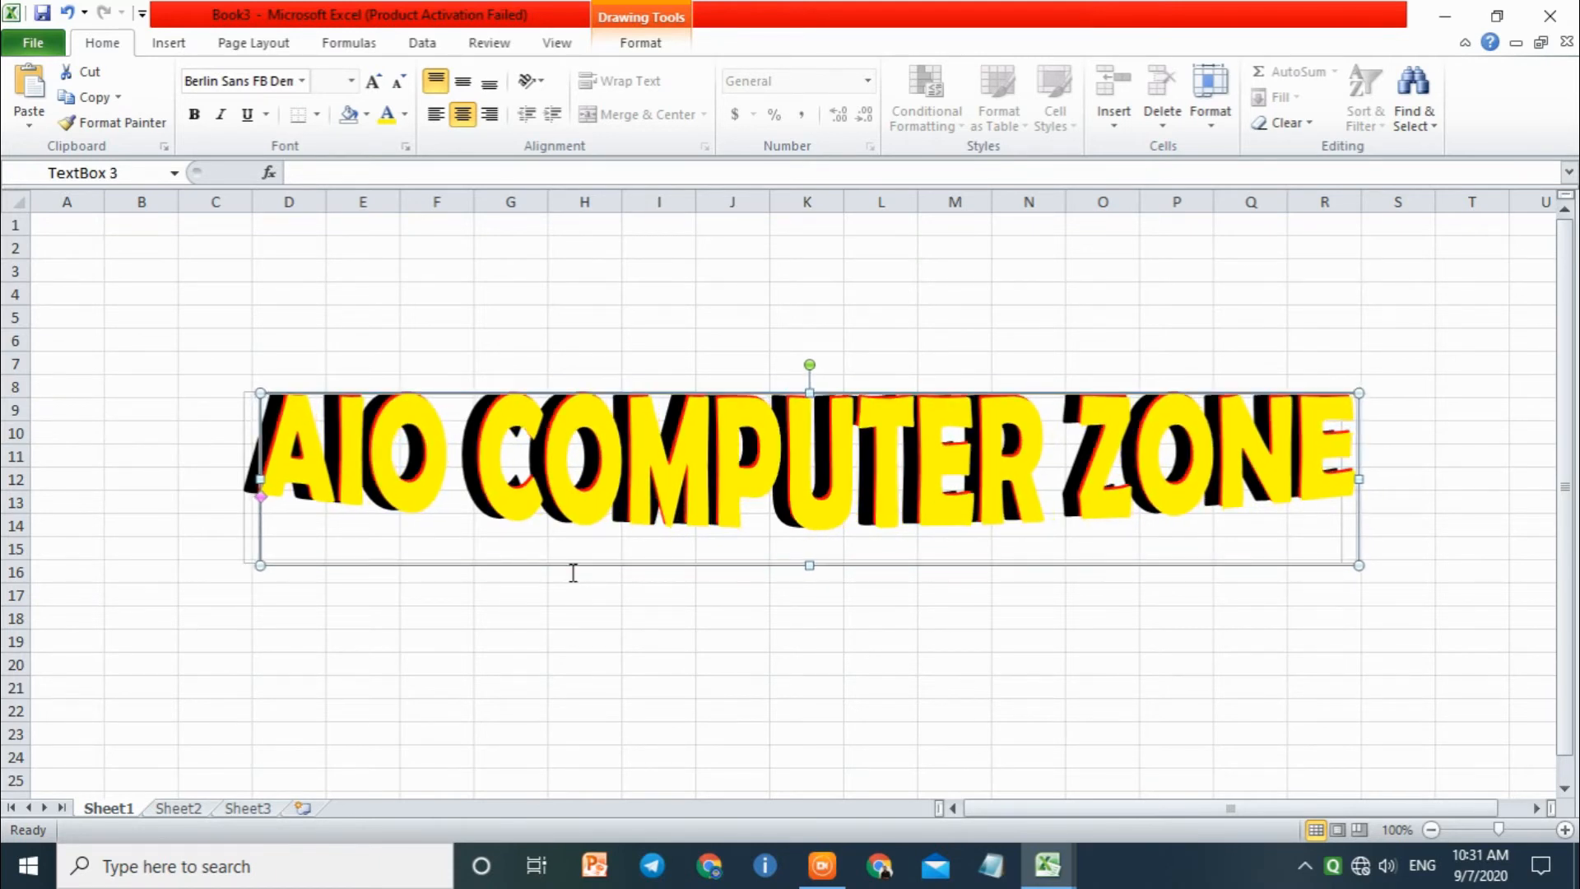
key(Right)
key(Right)
key(Right)
key(Right)
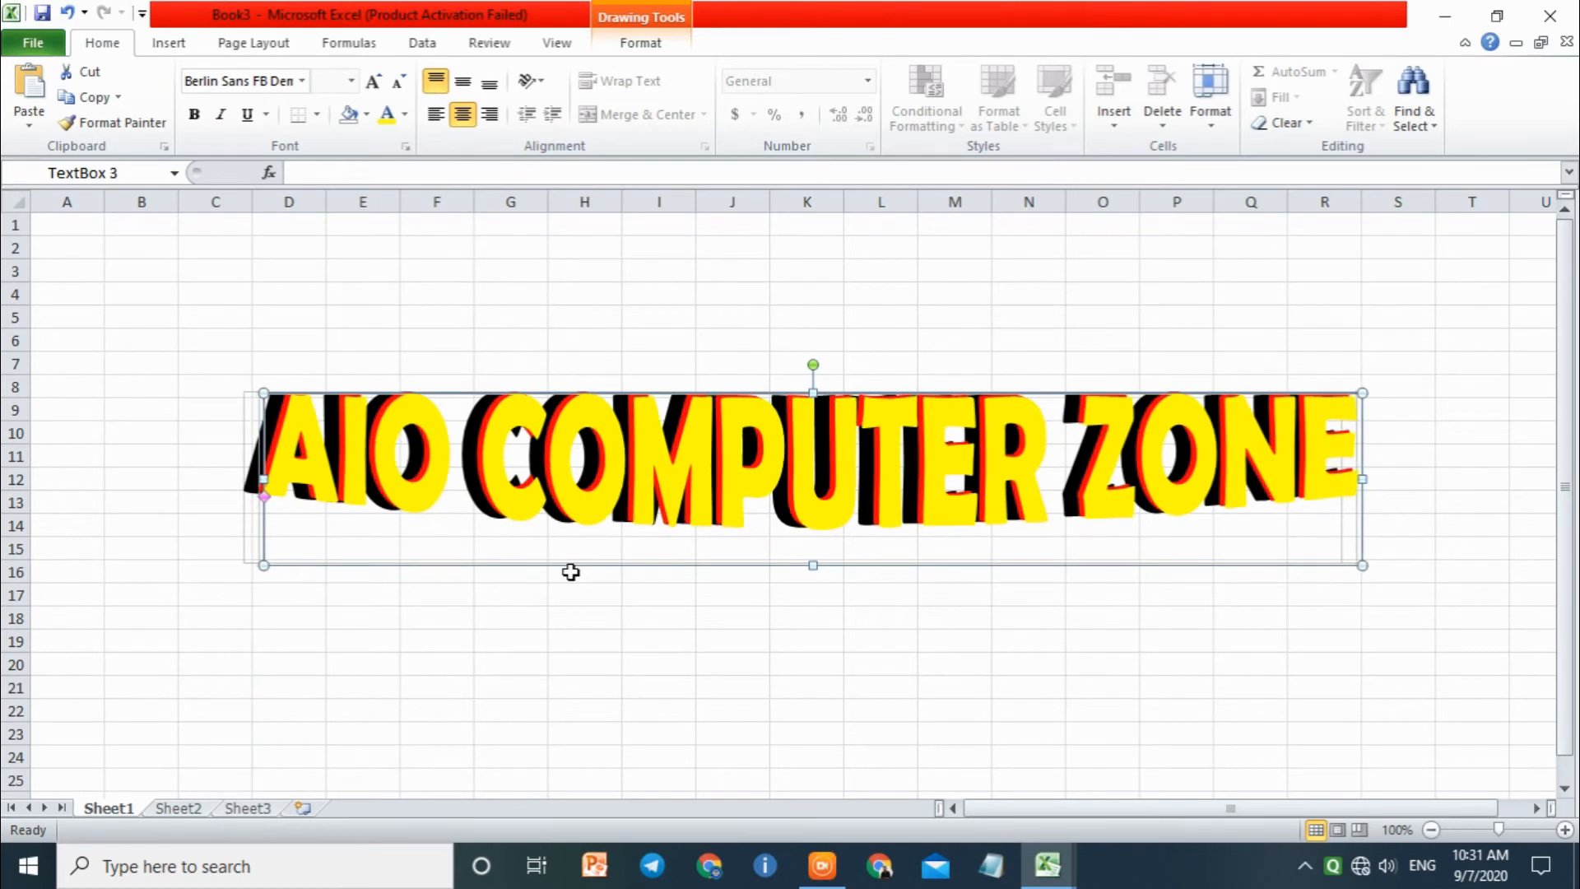
key(Left)
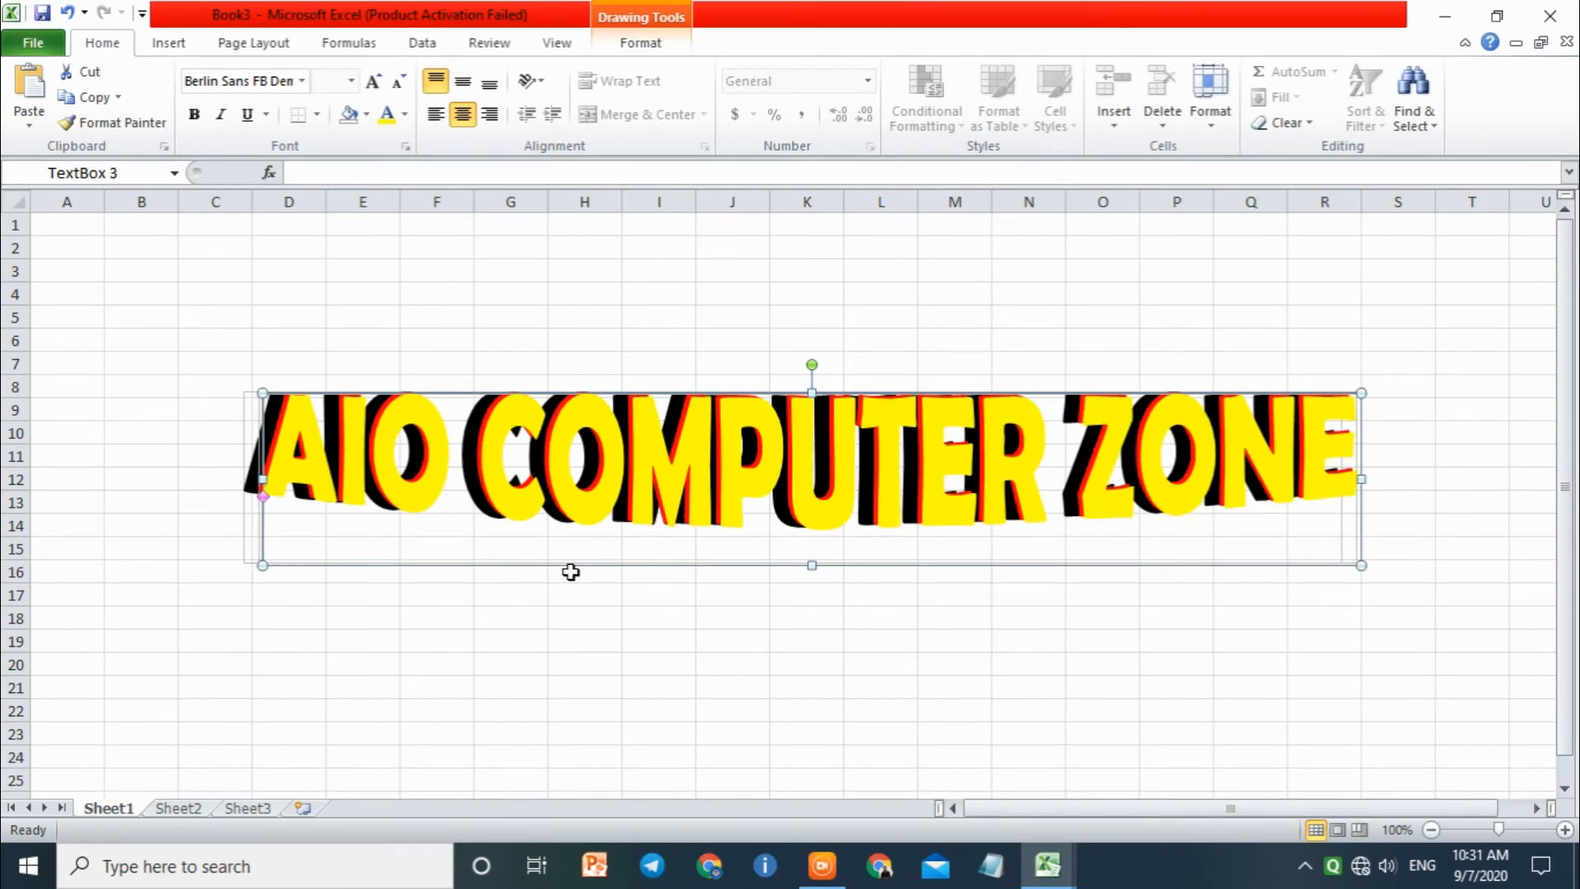
Step: Delete the yellow and red text boxes, keeping only the black one
click(948, 750)
click(990, 568)
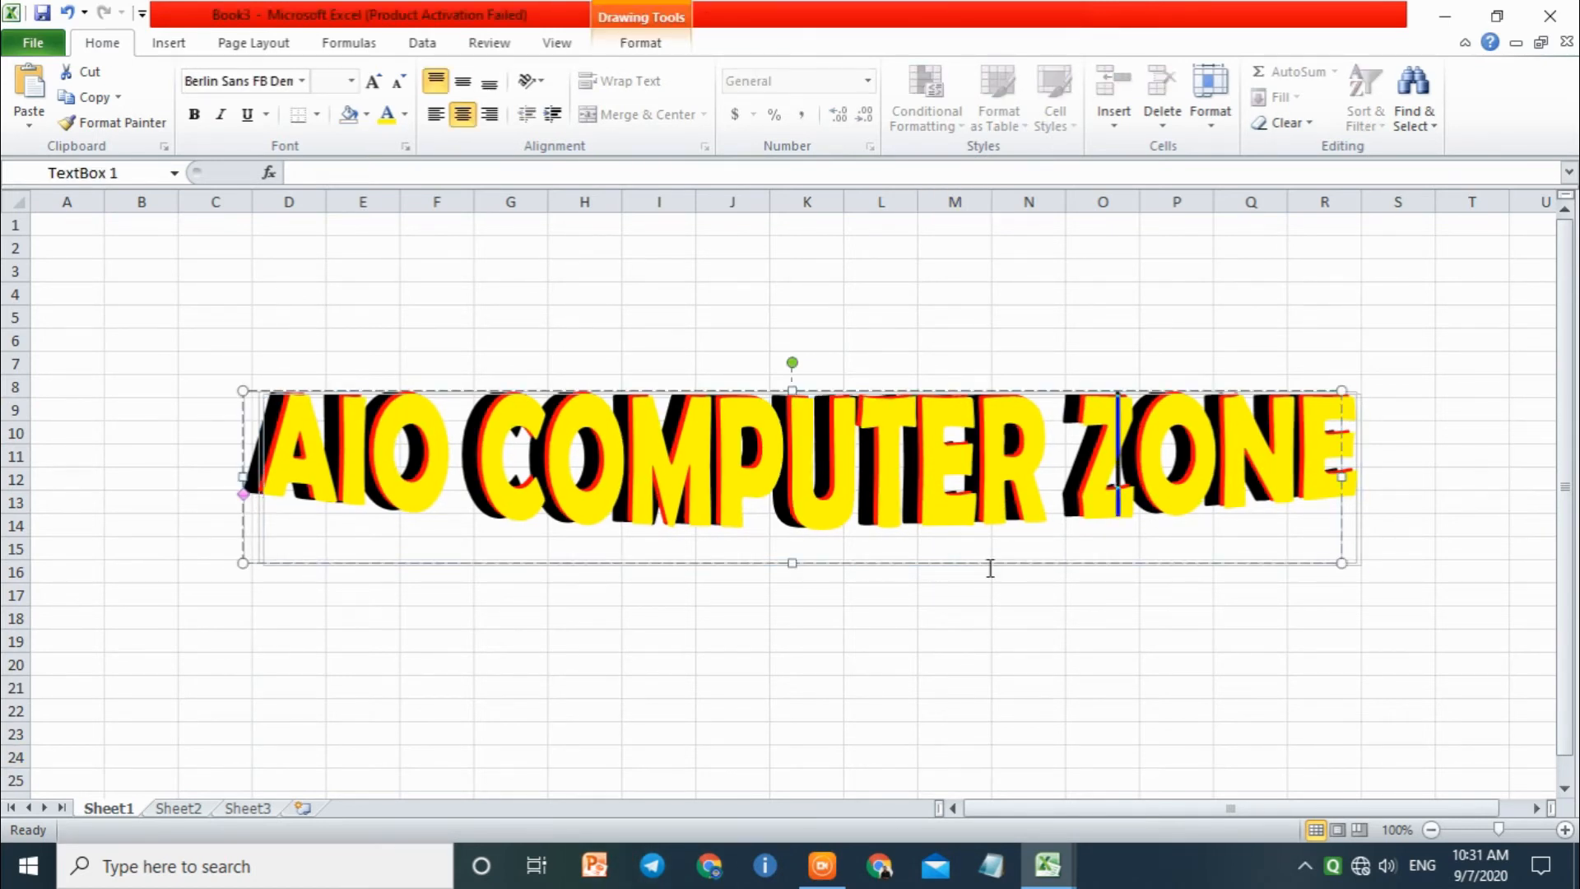
click(991, 566)
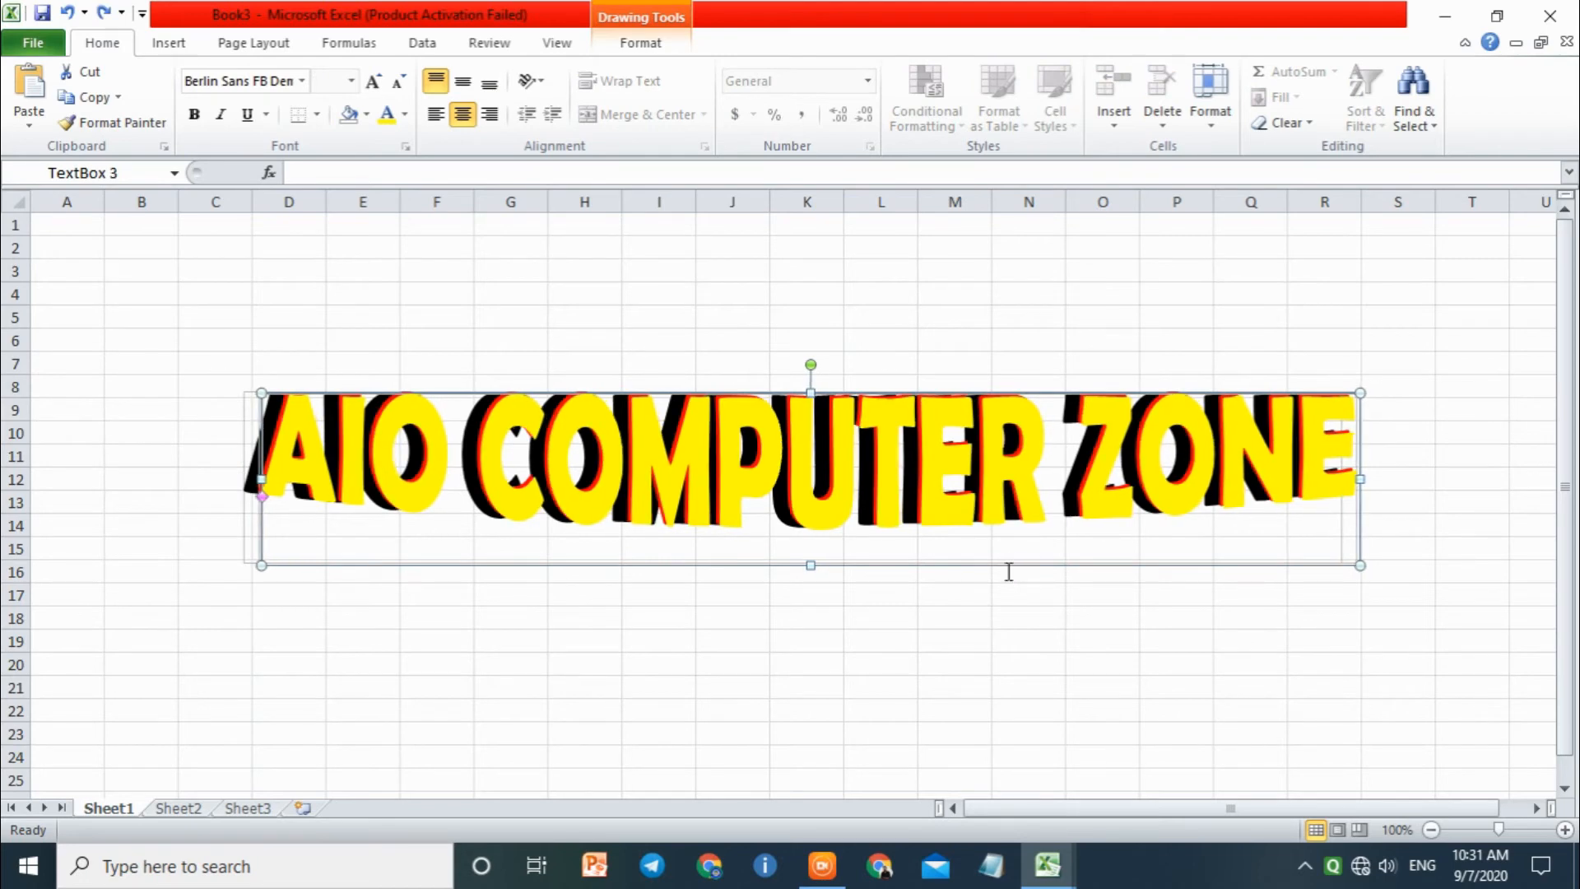
key(Delete)
click(992, 558)
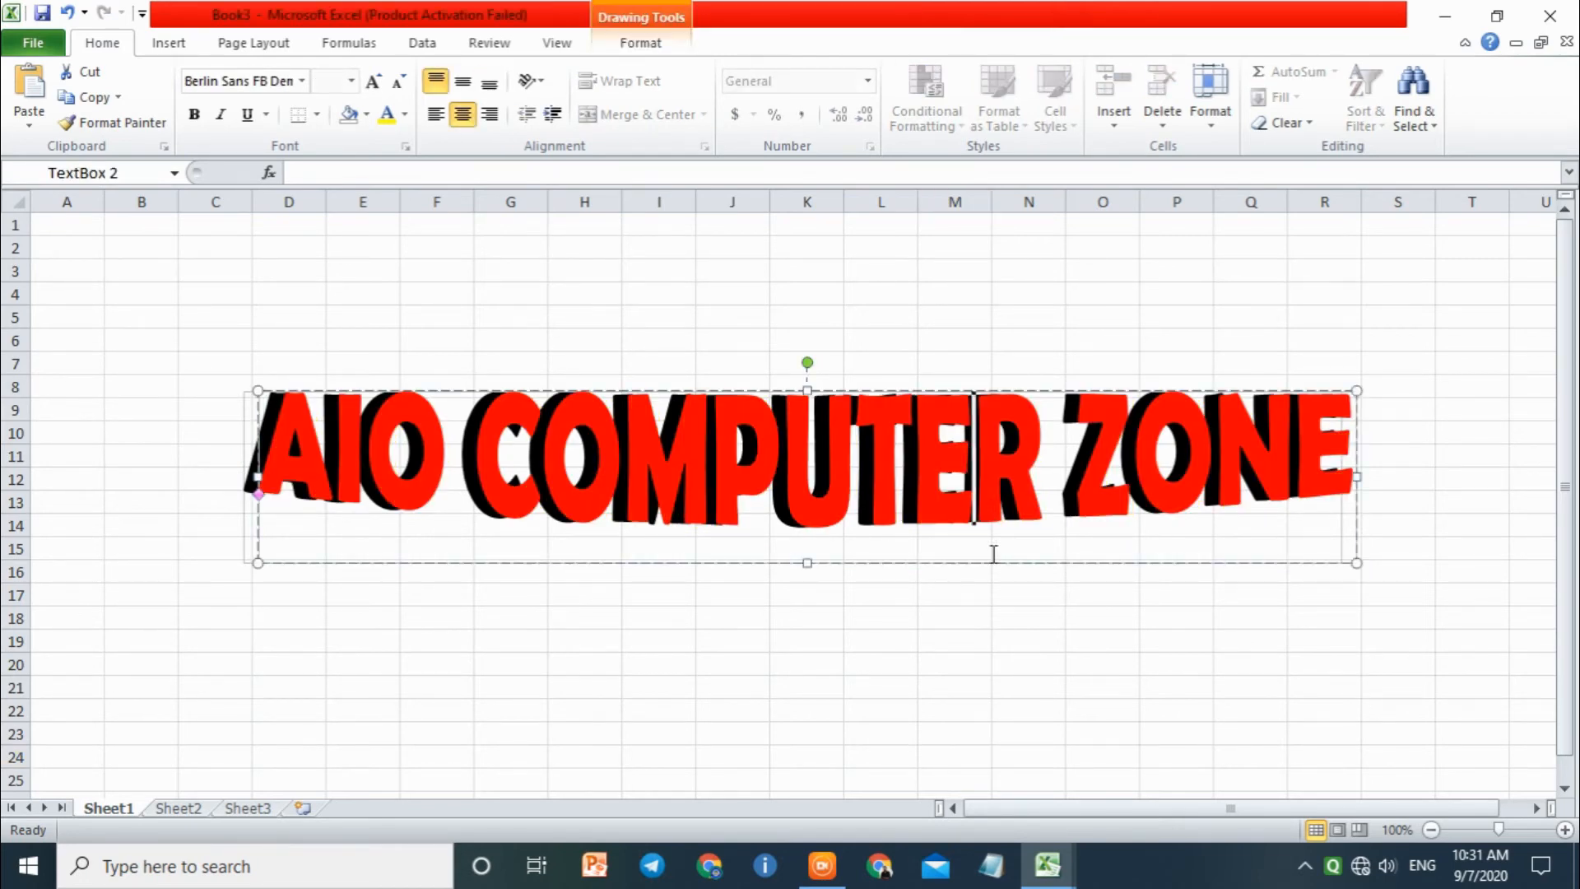
key(Delete)
click(959, 457)
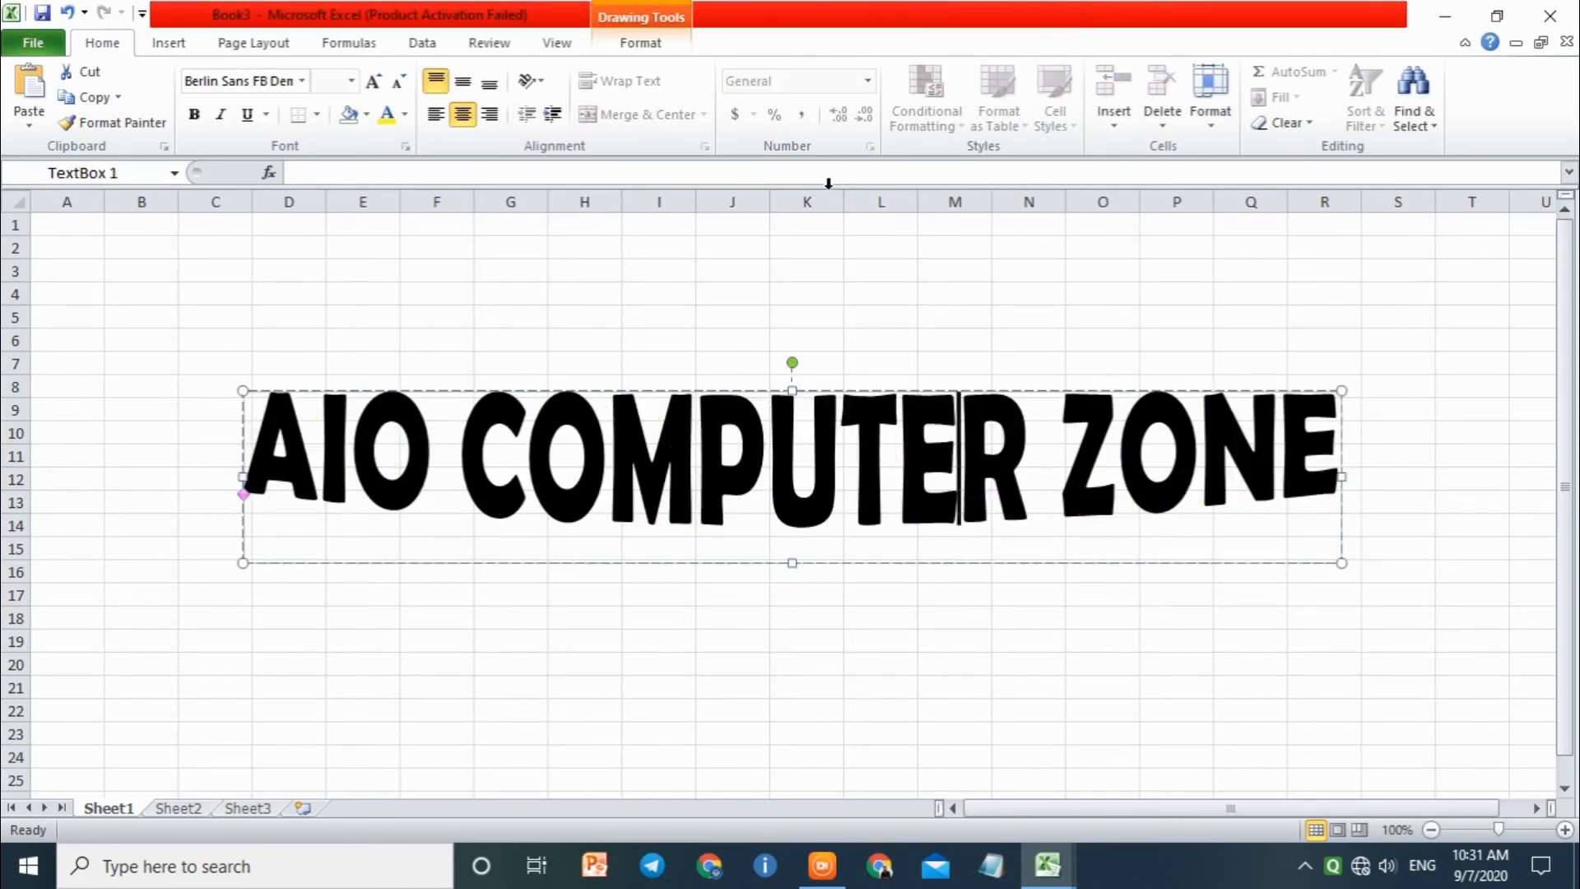
Step: Preview the Transform, 3-D Rotation and Glow text effects on the black text
click(640, 43)
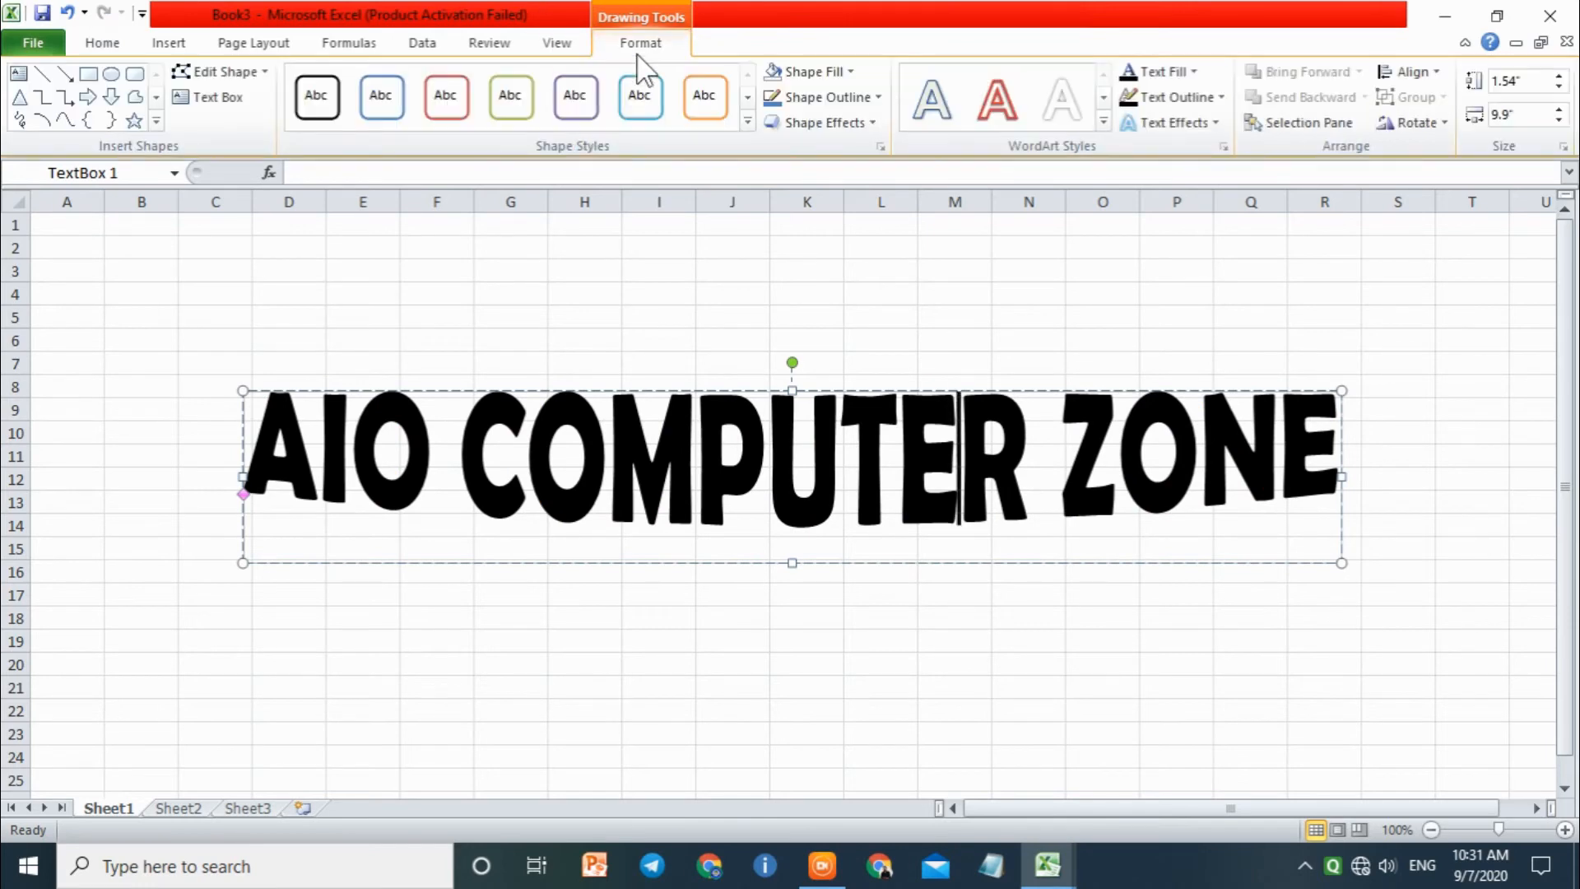
click(1188, 122)
mouse_move(1209, 411)
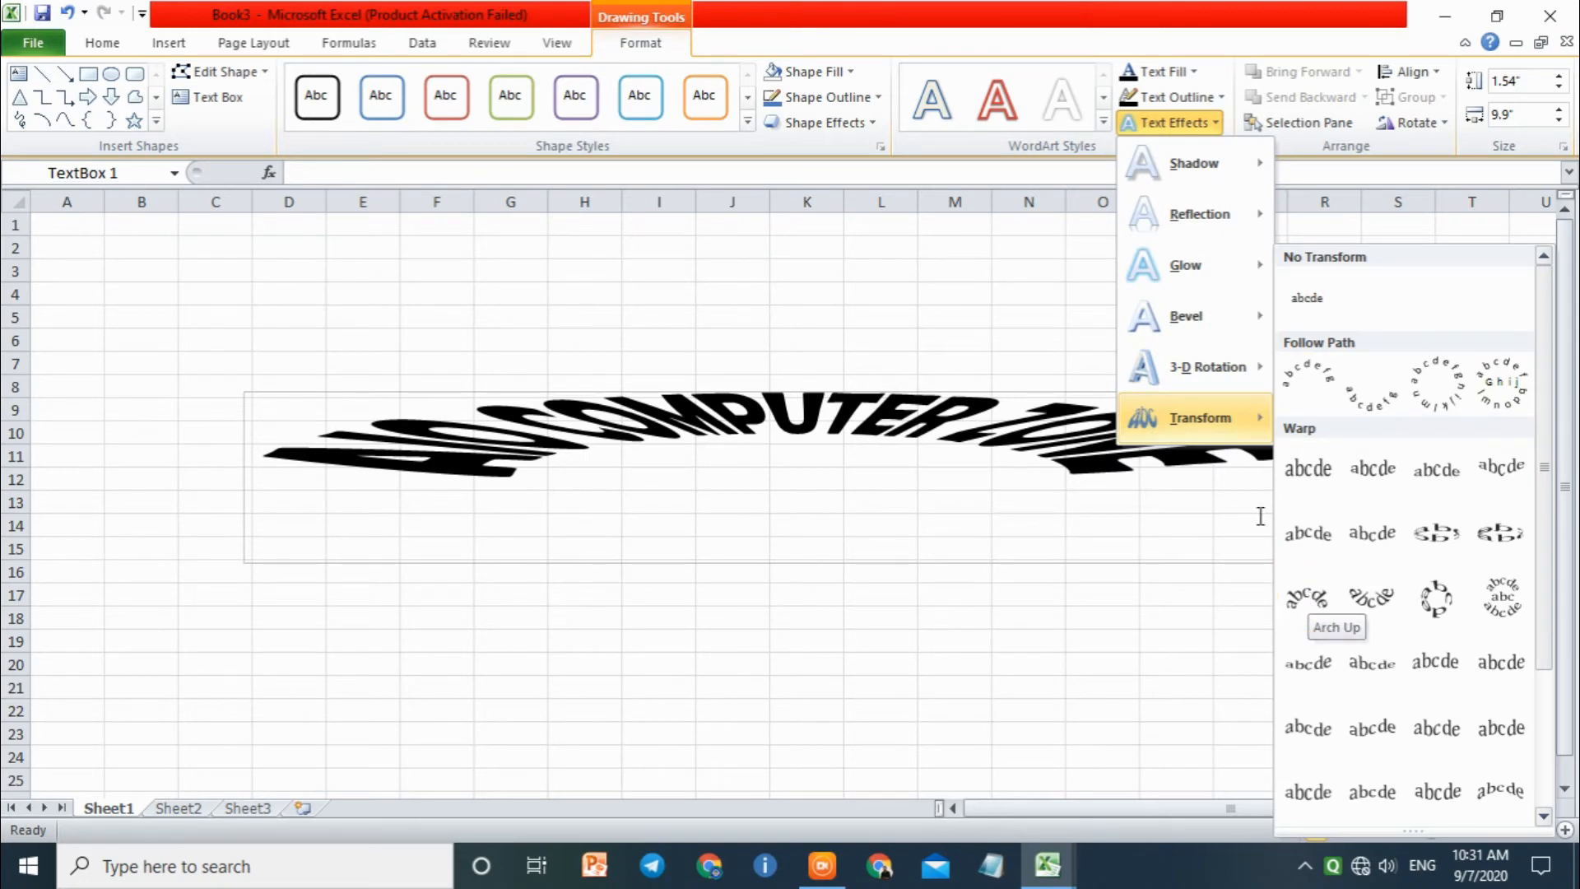
mouse_move(1217, 367)
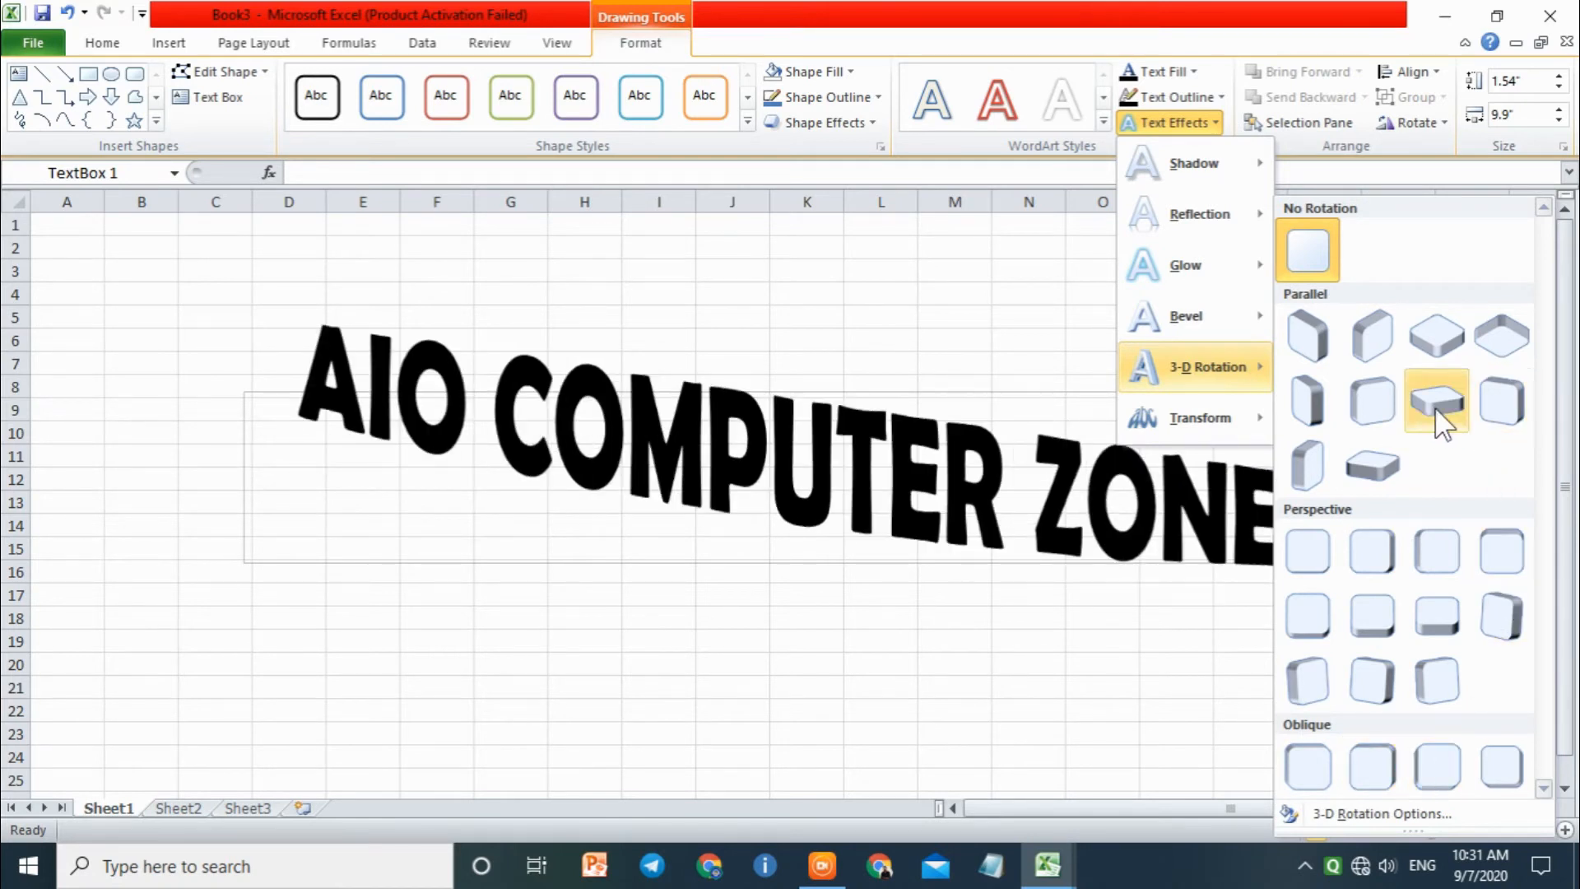
mouse_move(1242, 341)
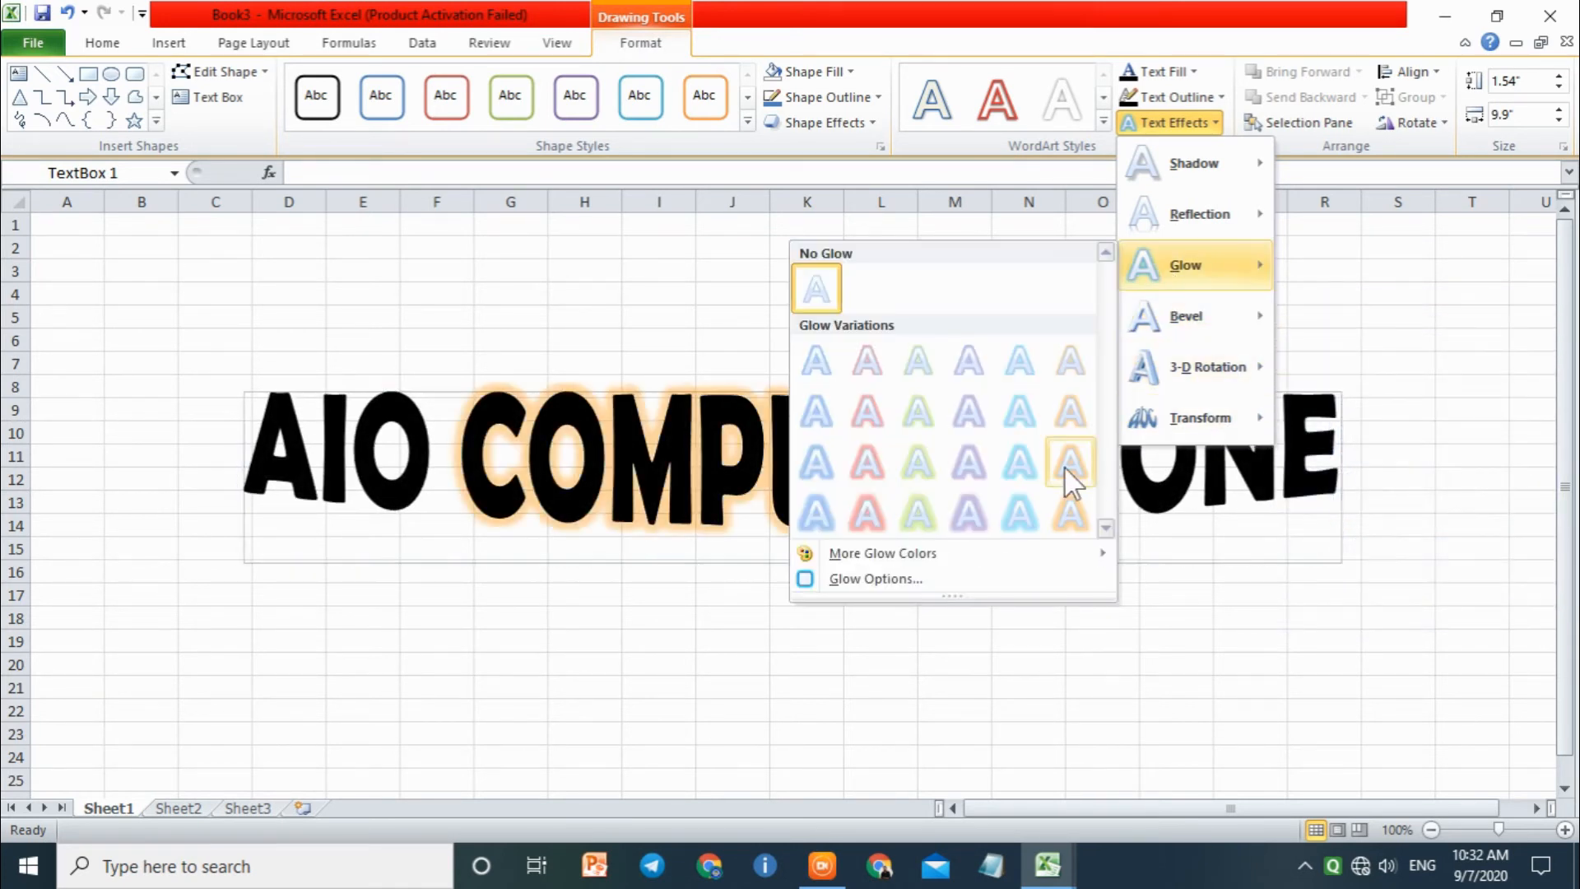
click(1203, 120)
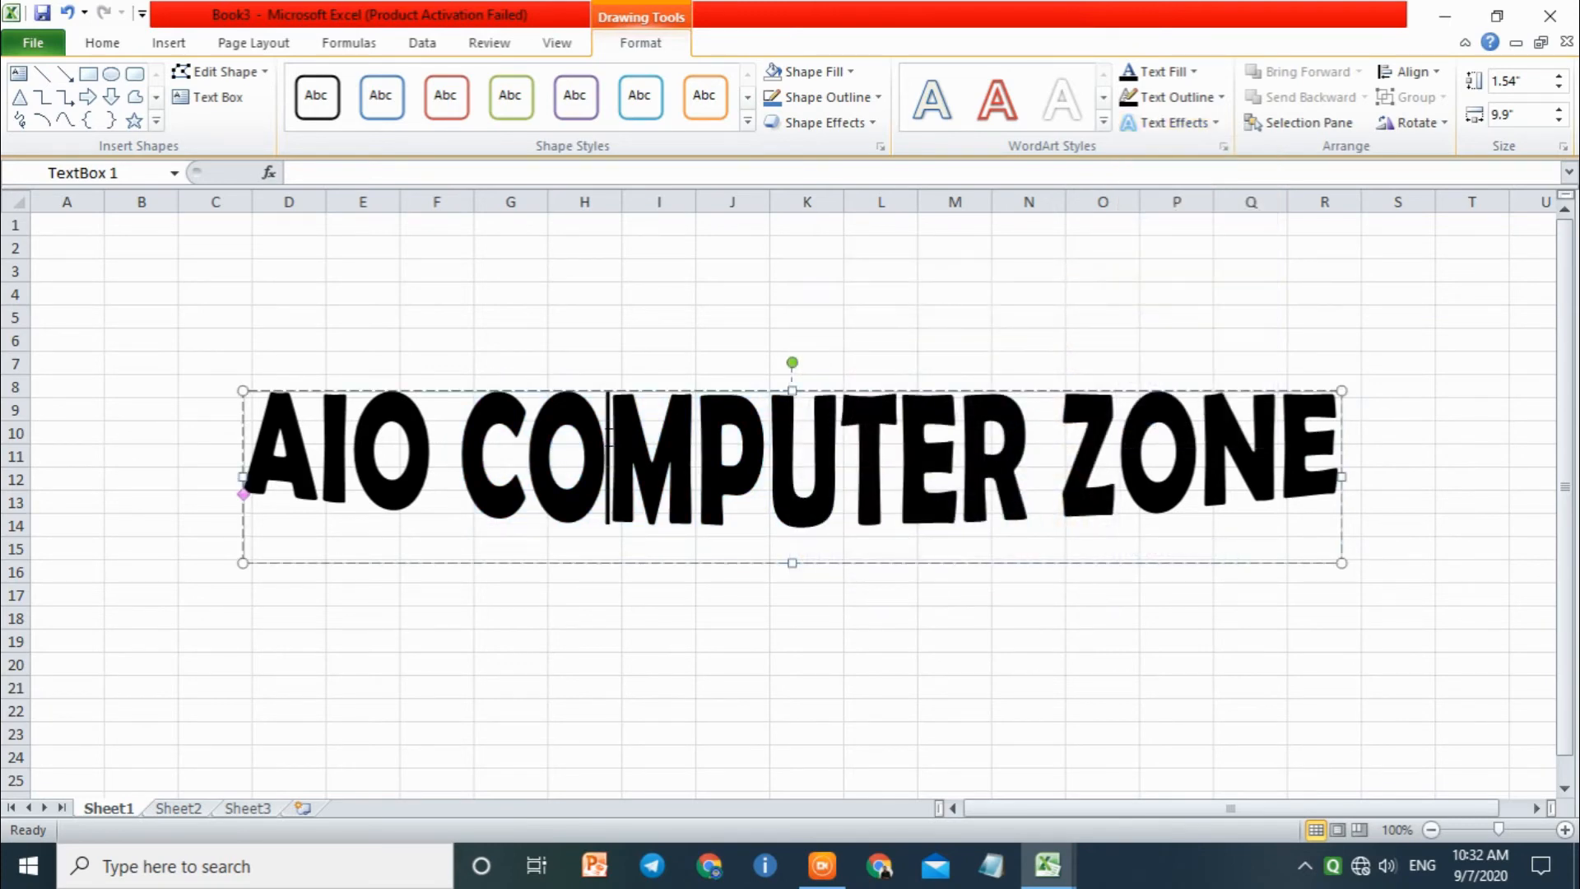
Step: Apply the largest red glow variation to all the text in the black text box
click(1205, 122)
mouse_move(1203, 273)
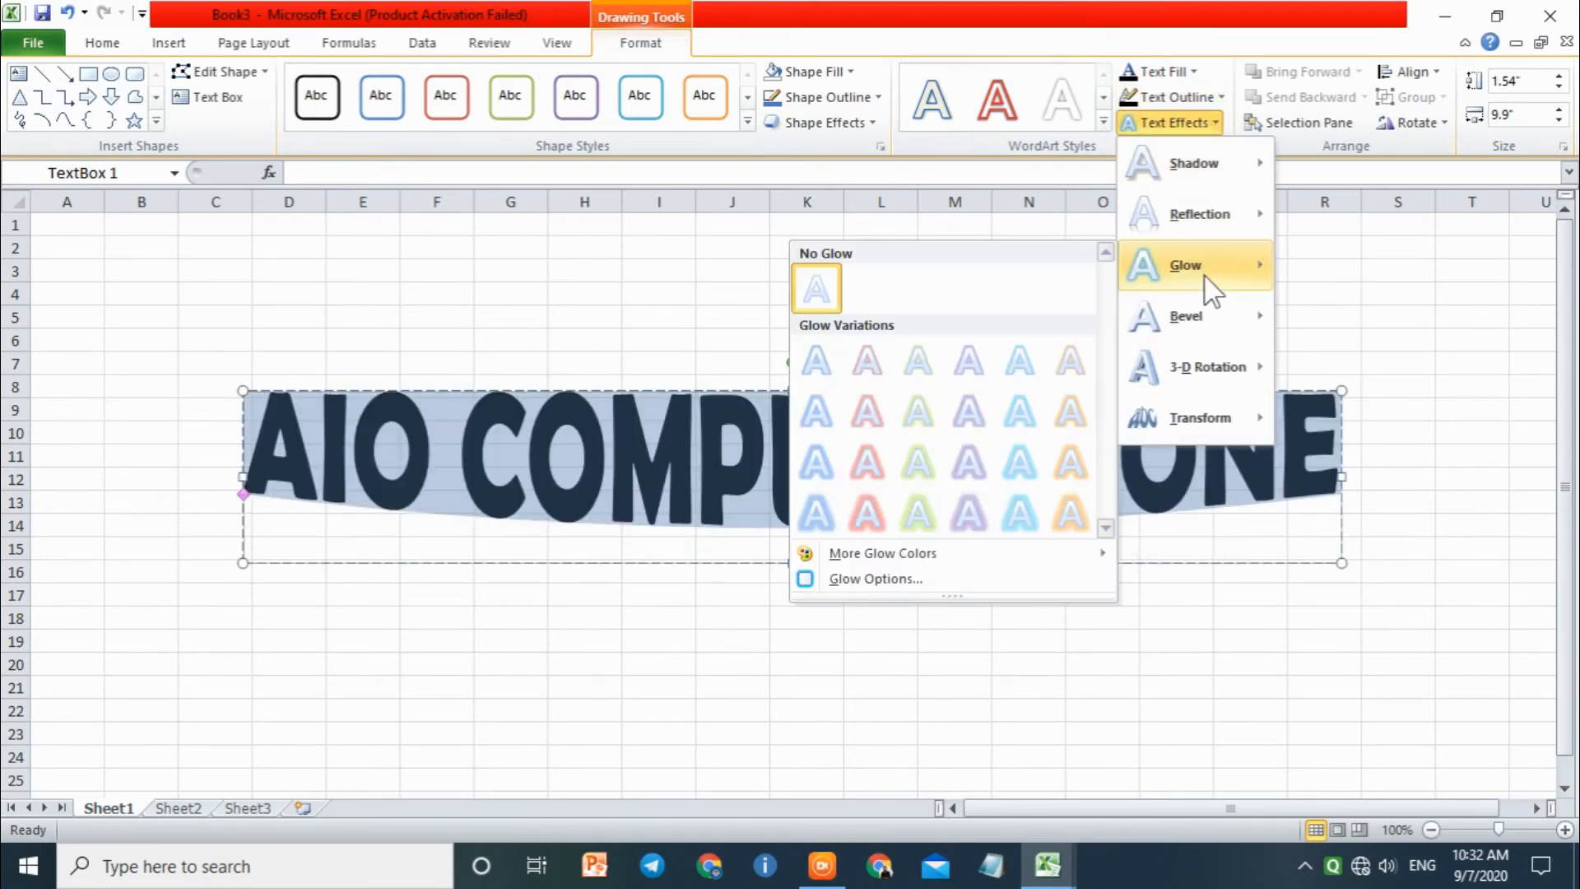
click(865, 514)
click(1251, 638)
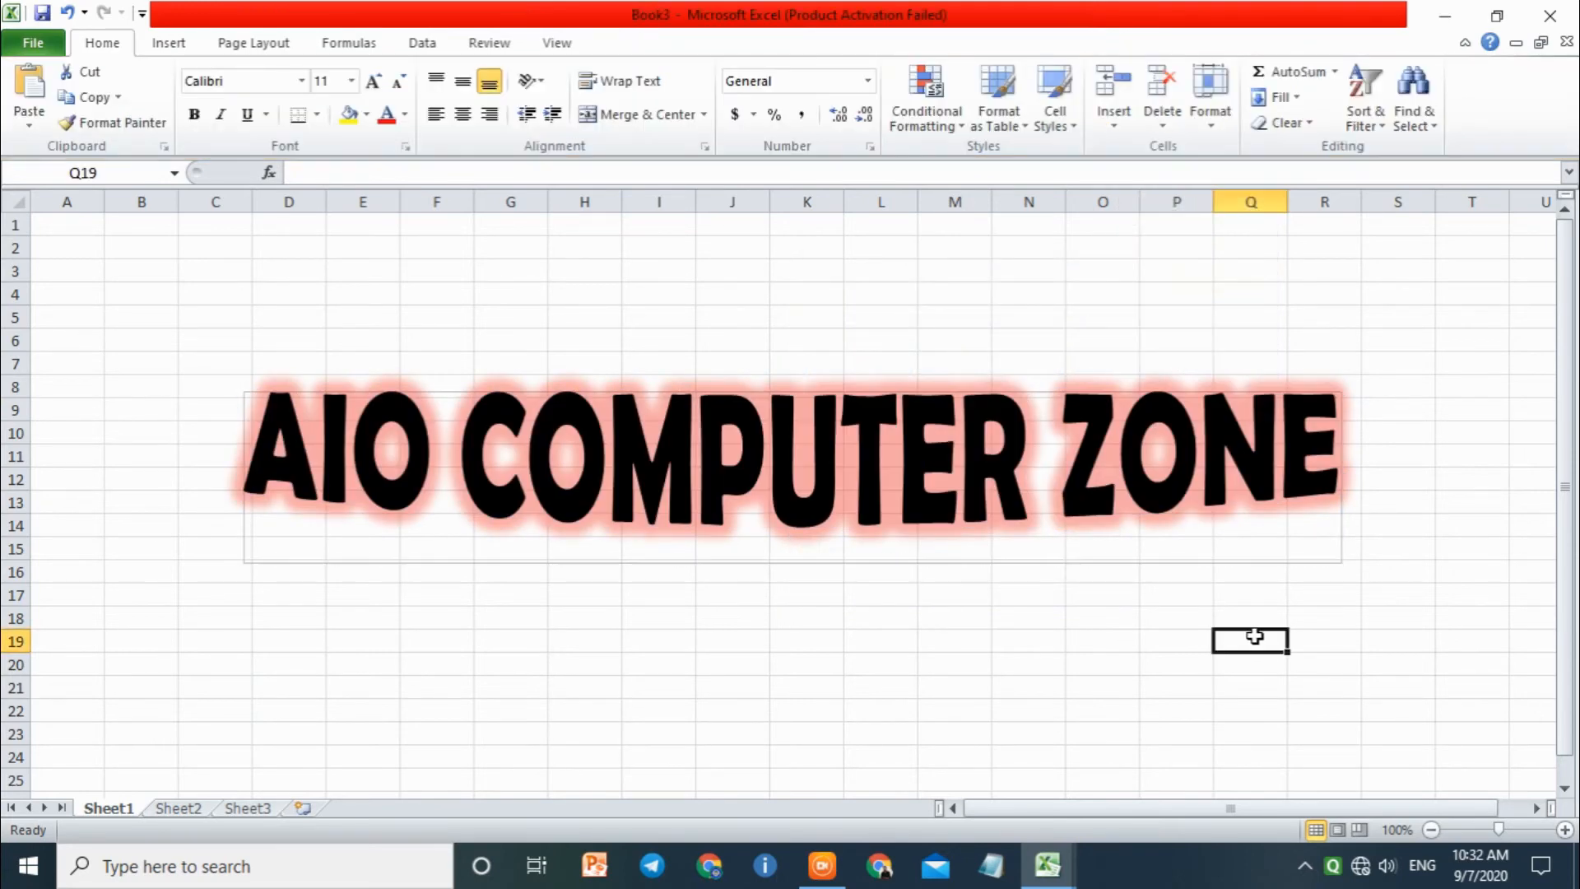
Step: Delete the glowing text box from the worksheet
click(1124, 486)
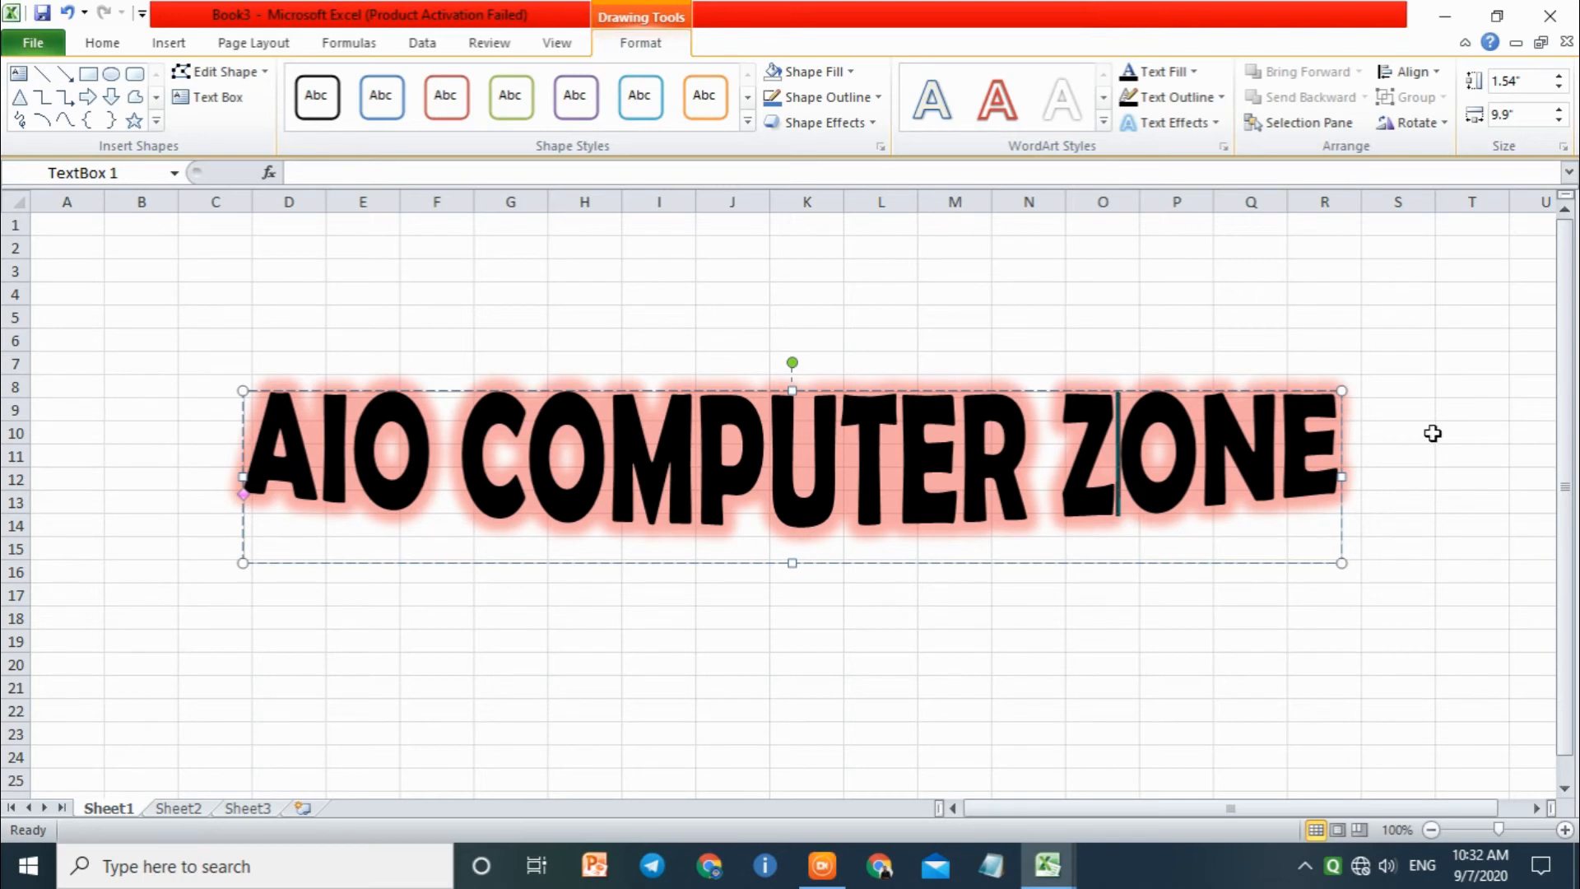
click(1391, 390)
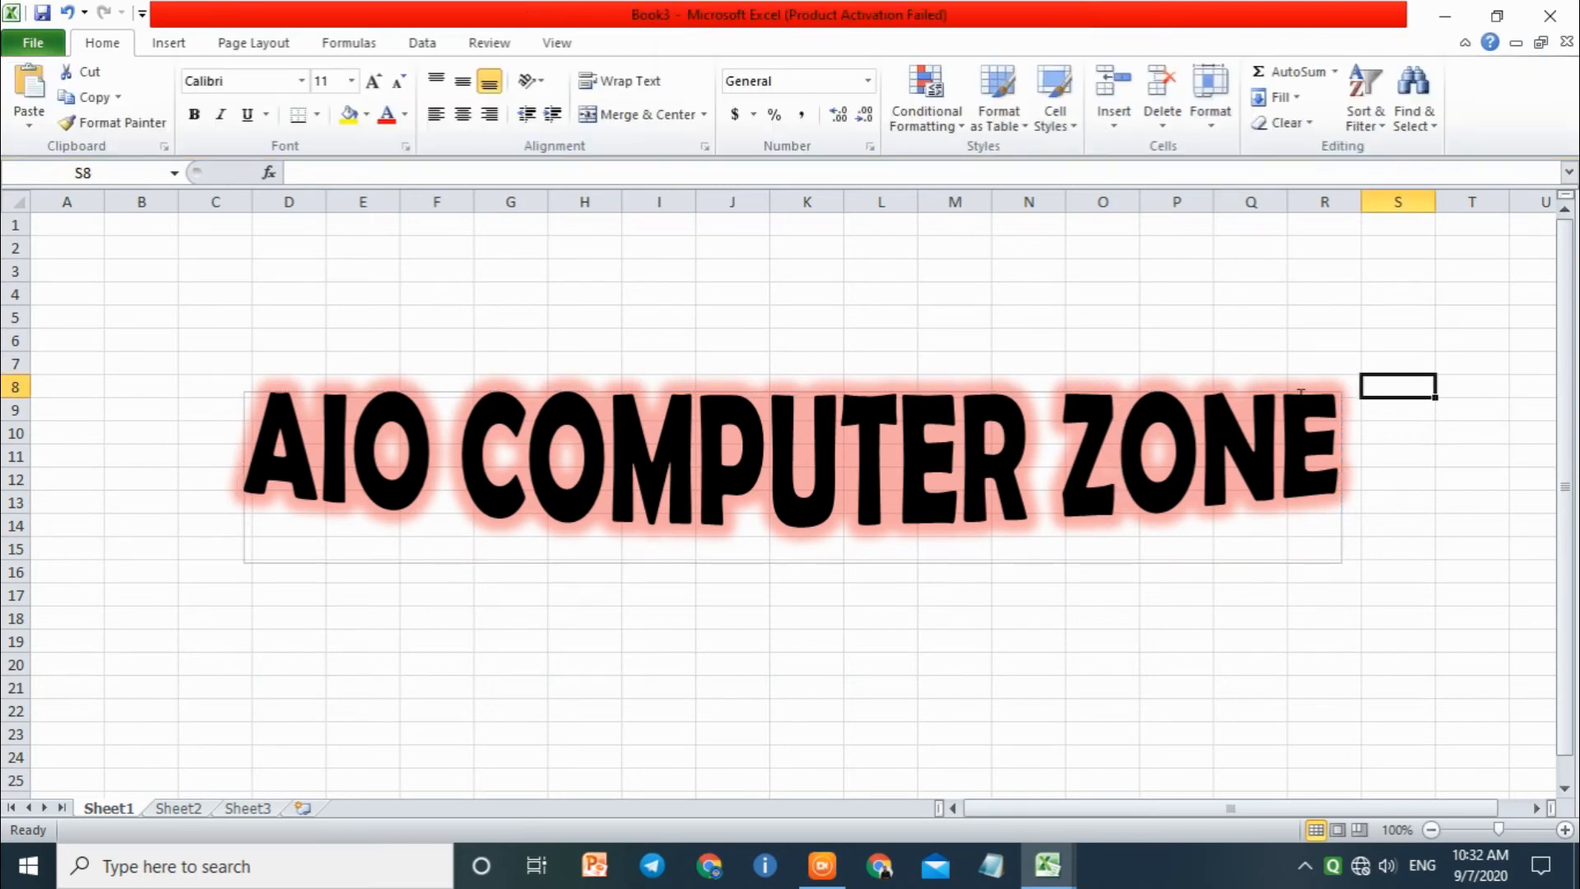
click(1281, 391)
key(Delete)
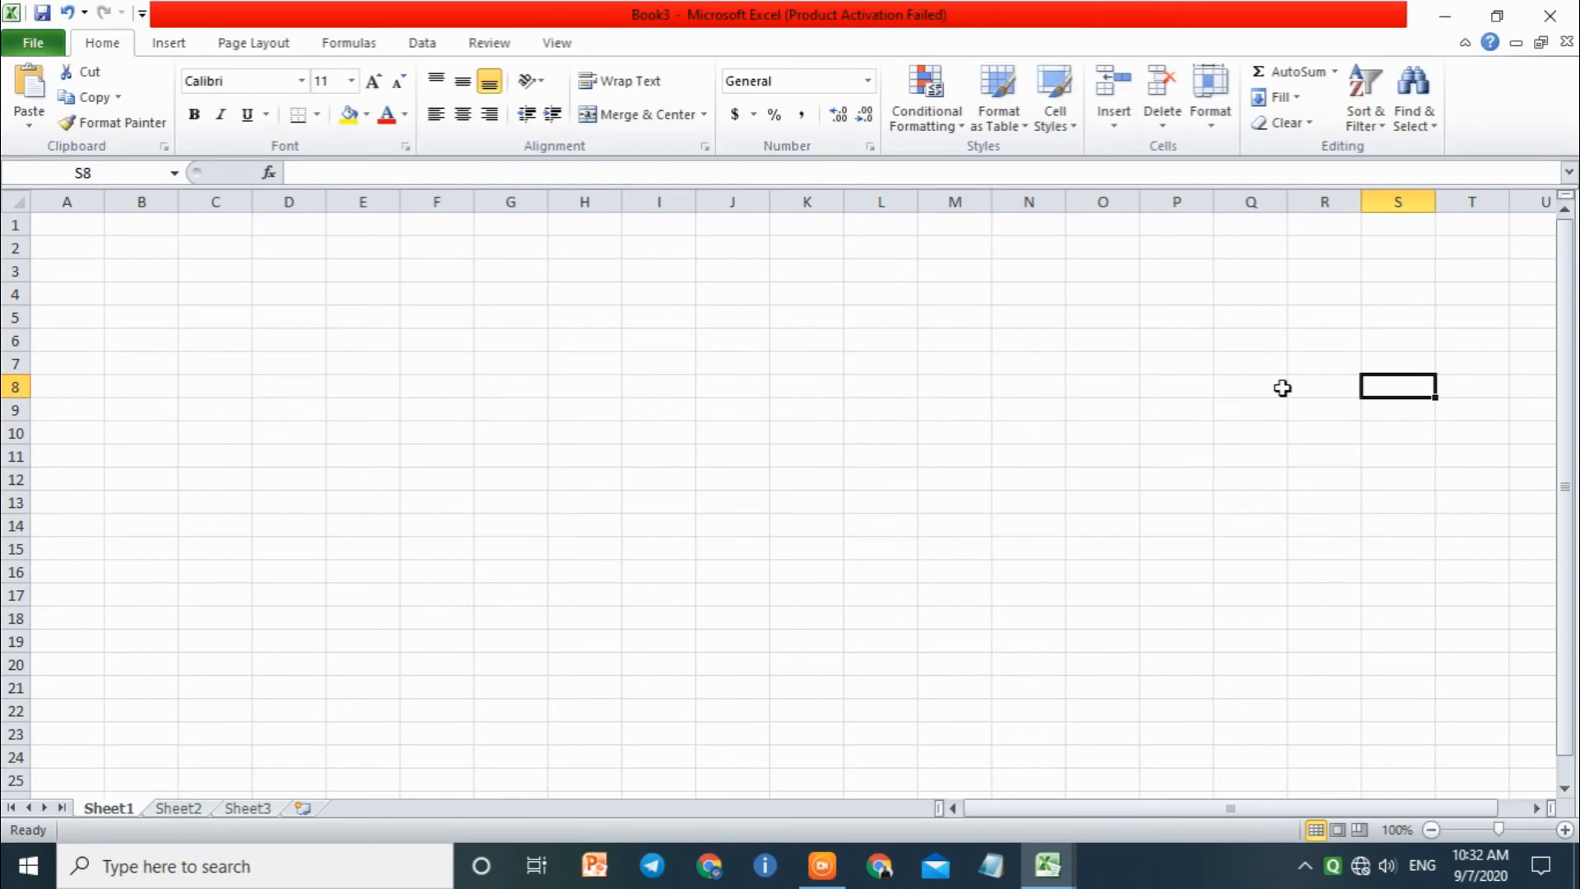
Step: Insert WordArt in the dark red style from the last row of the gallery, with the text GFEDFTRETRETRET
click(161, 41)
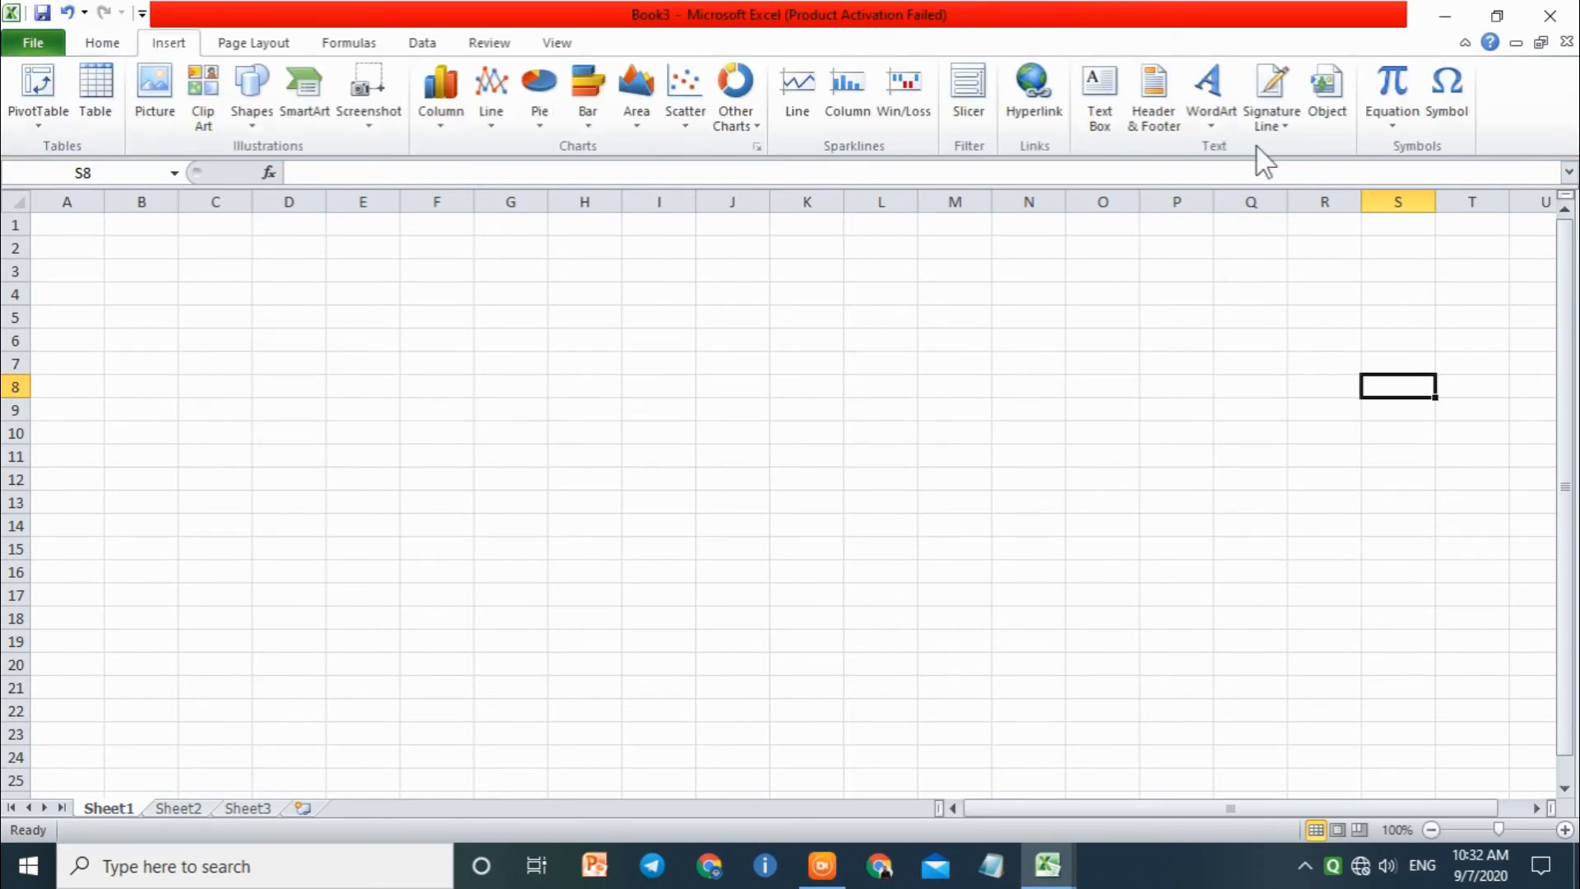
click(1232, 125)
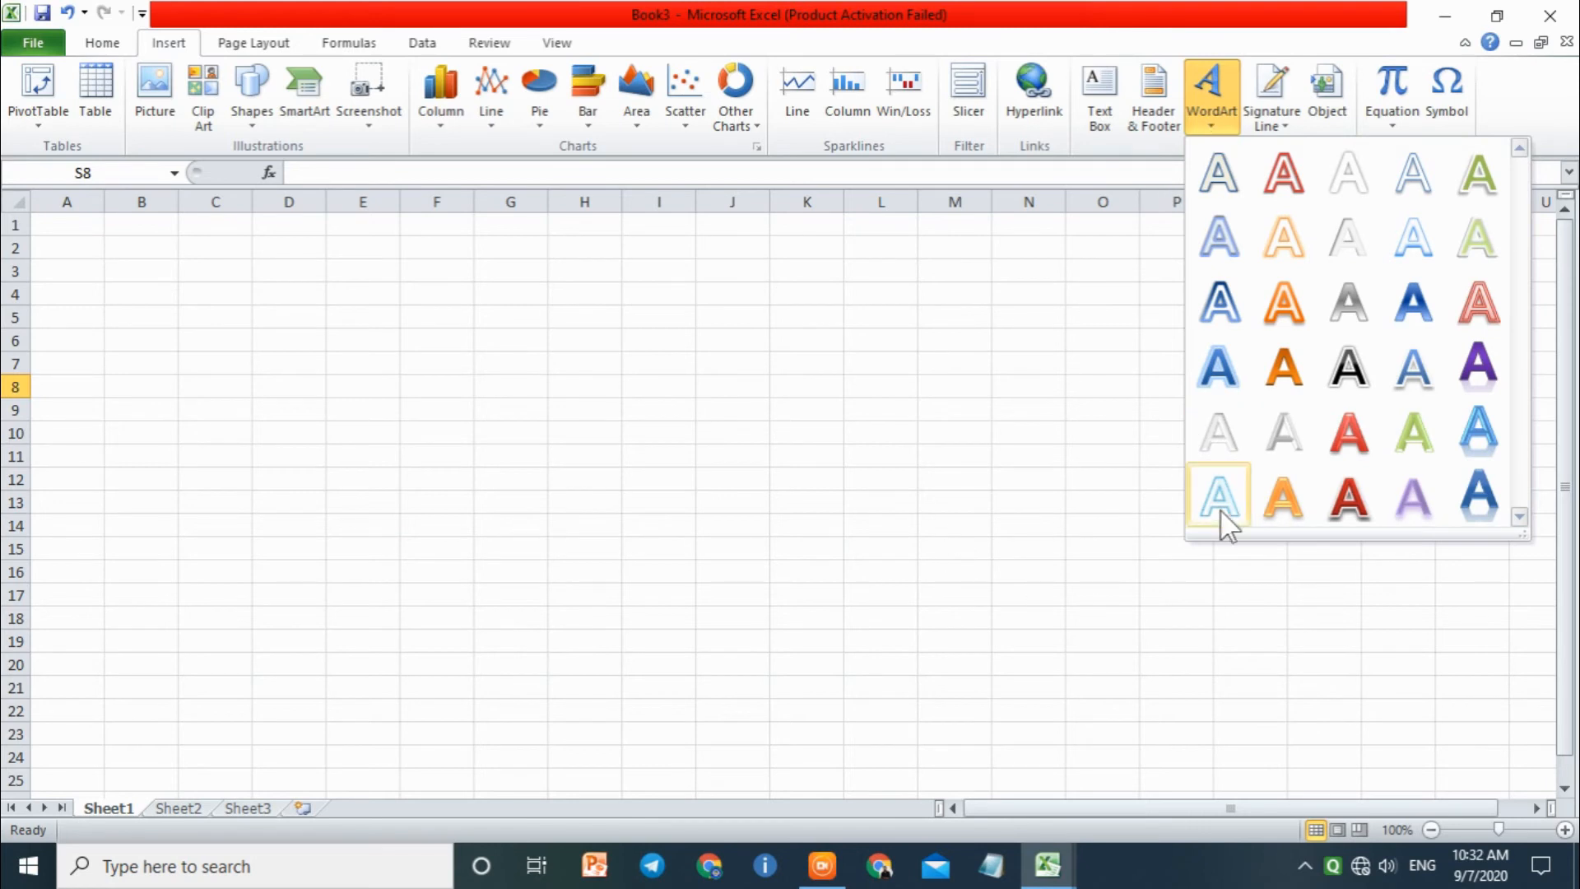
click(1343, 503)
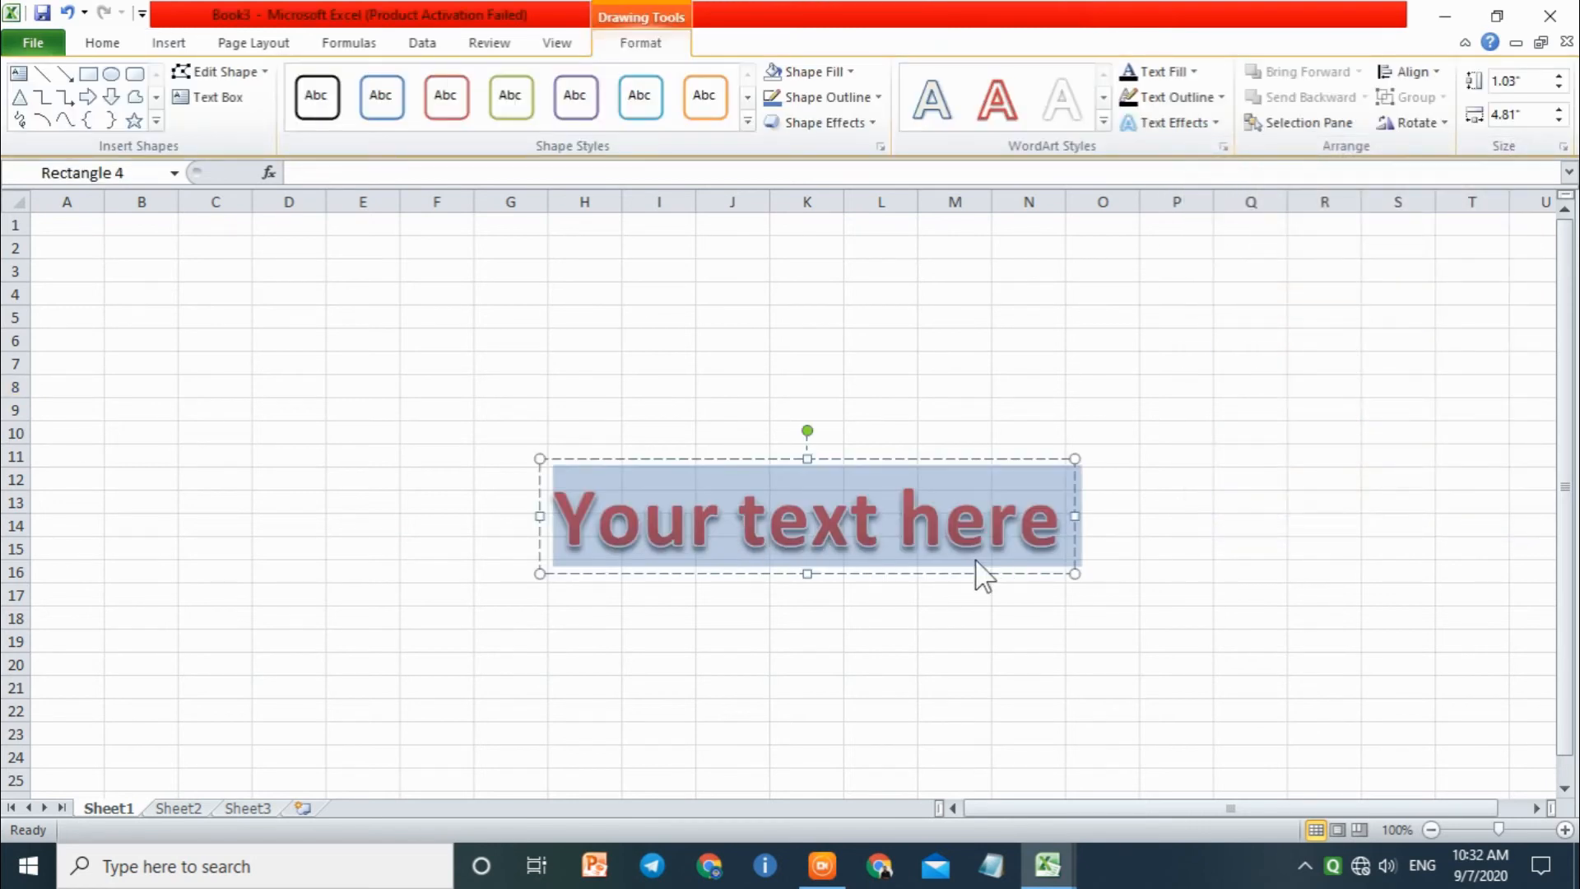
text(GFEDFTRETRETRET)
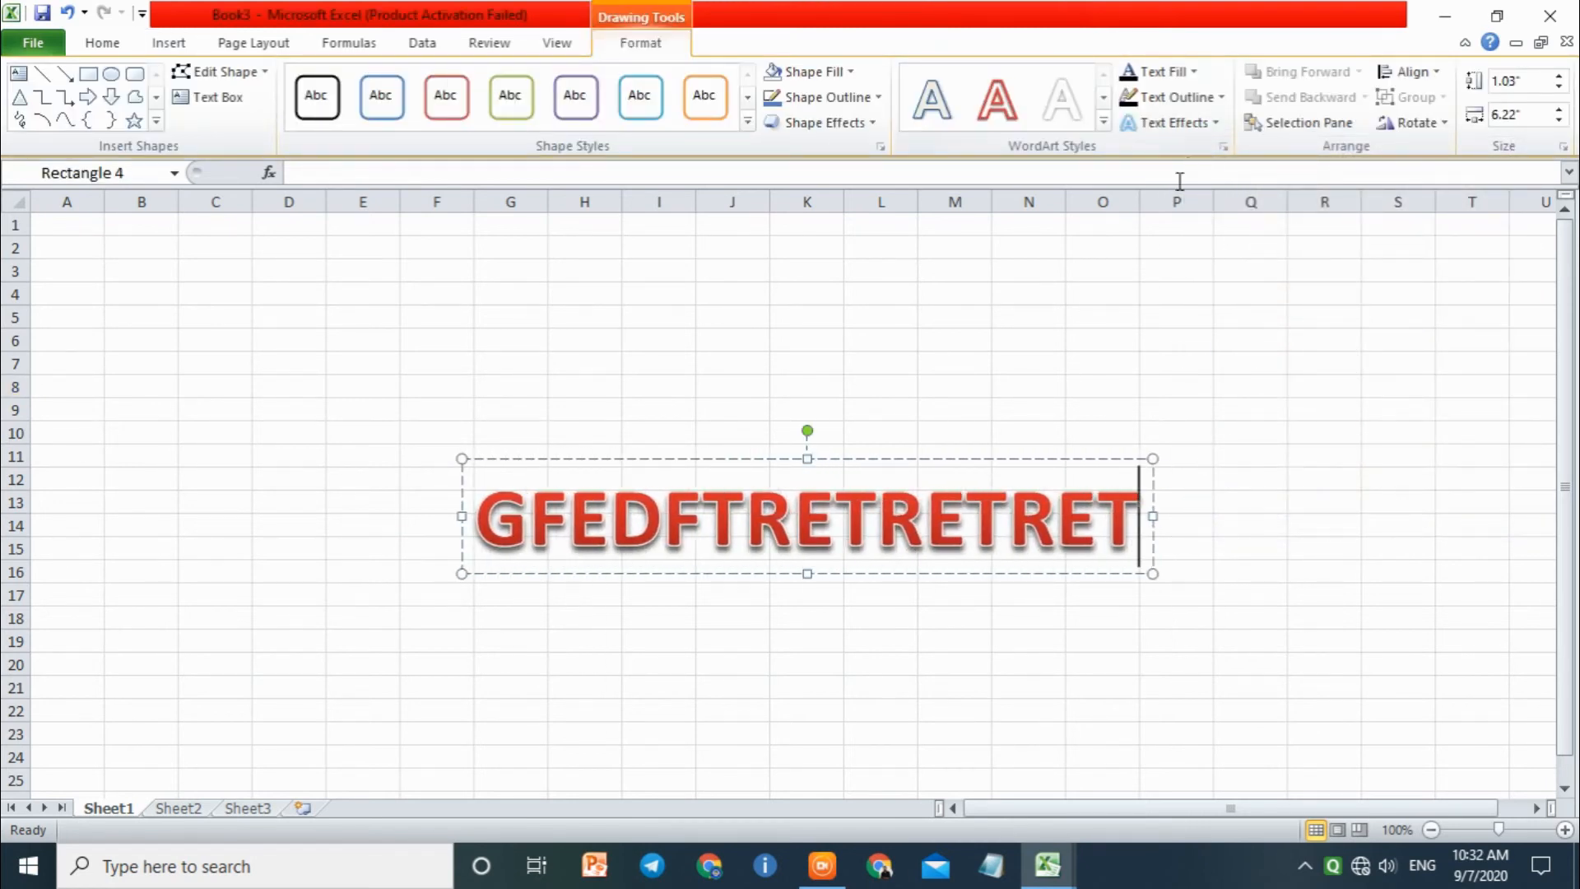
Step: Delete the WordArt object from the worksheet and display the insert commands
click(1186, 428)
click(1024, 516)
click(1030, 460)
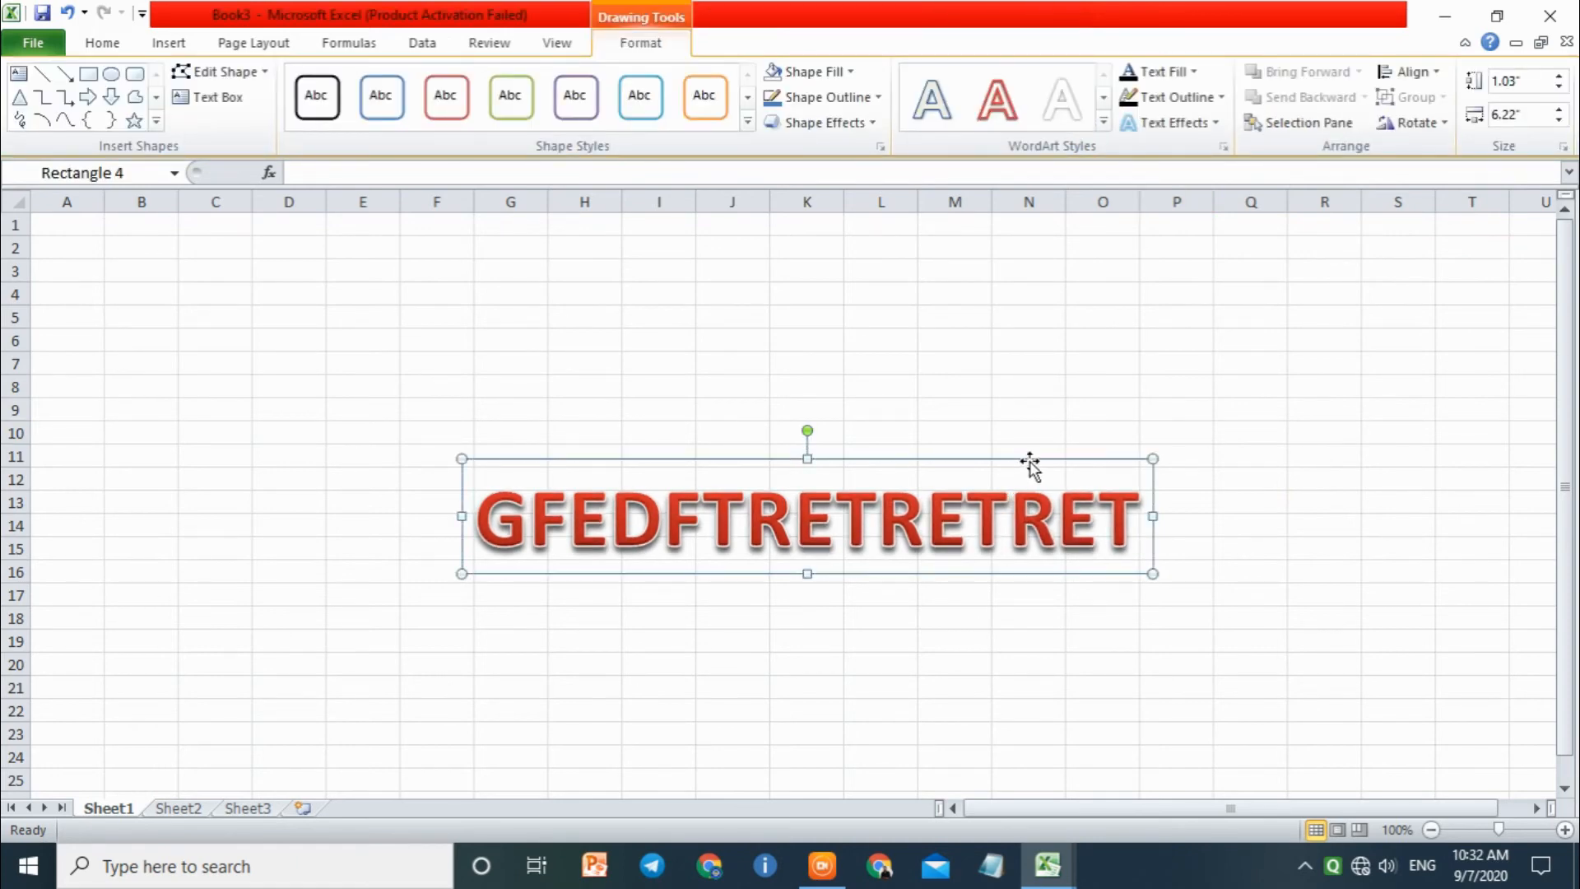
key(Delete)
click(169, 43)
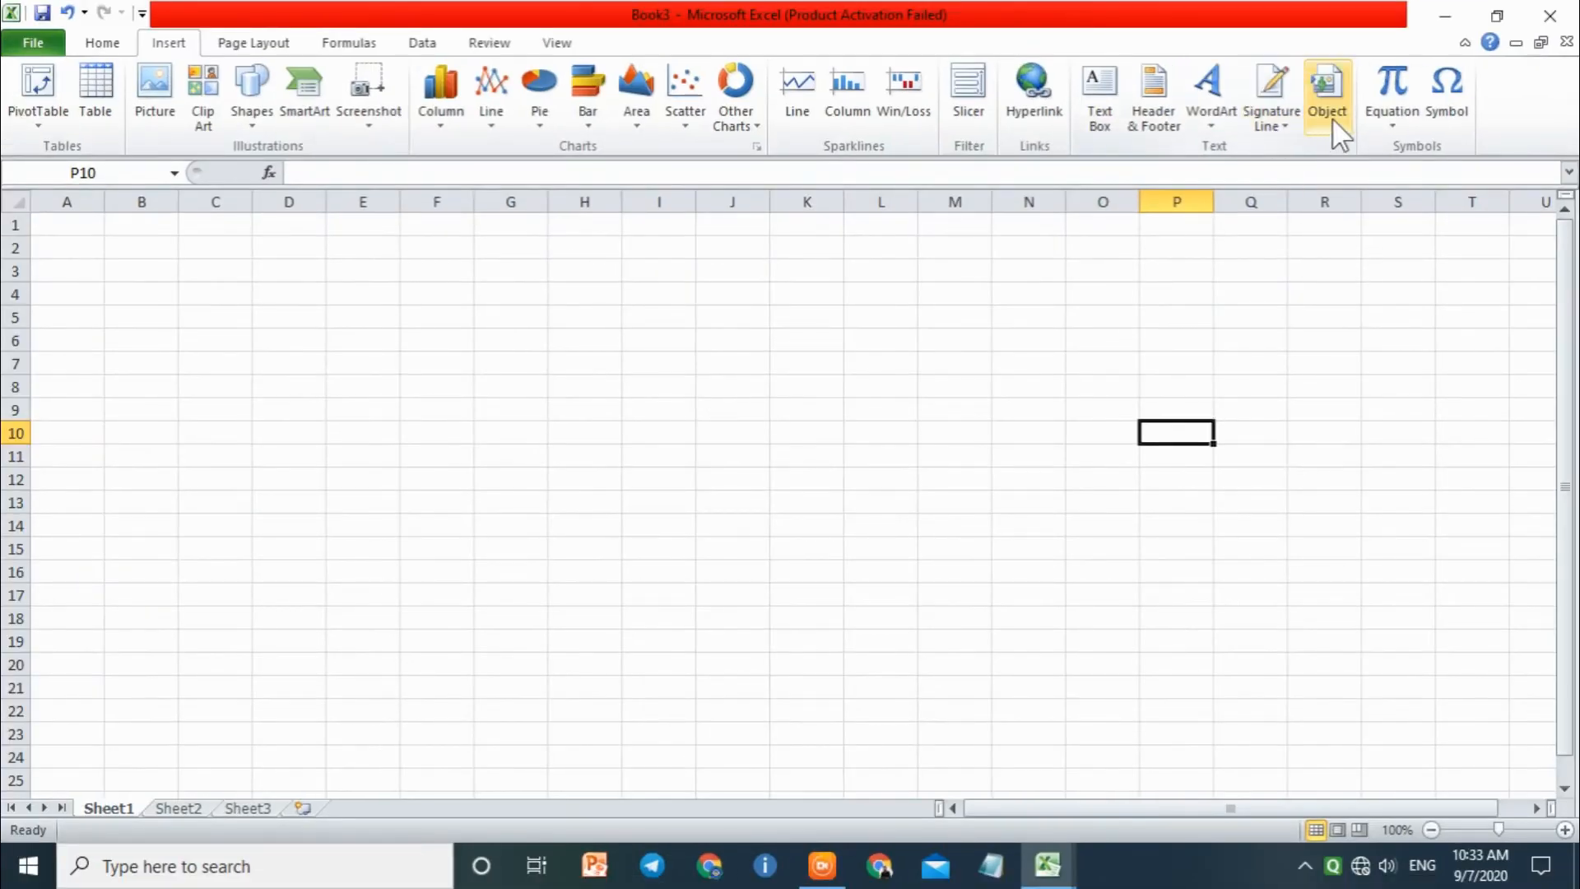
Step: Embed a new Microsoft PowerPoint Slide object in the worksheet at cell P10 and return to the worksheet
click(1328, 111)
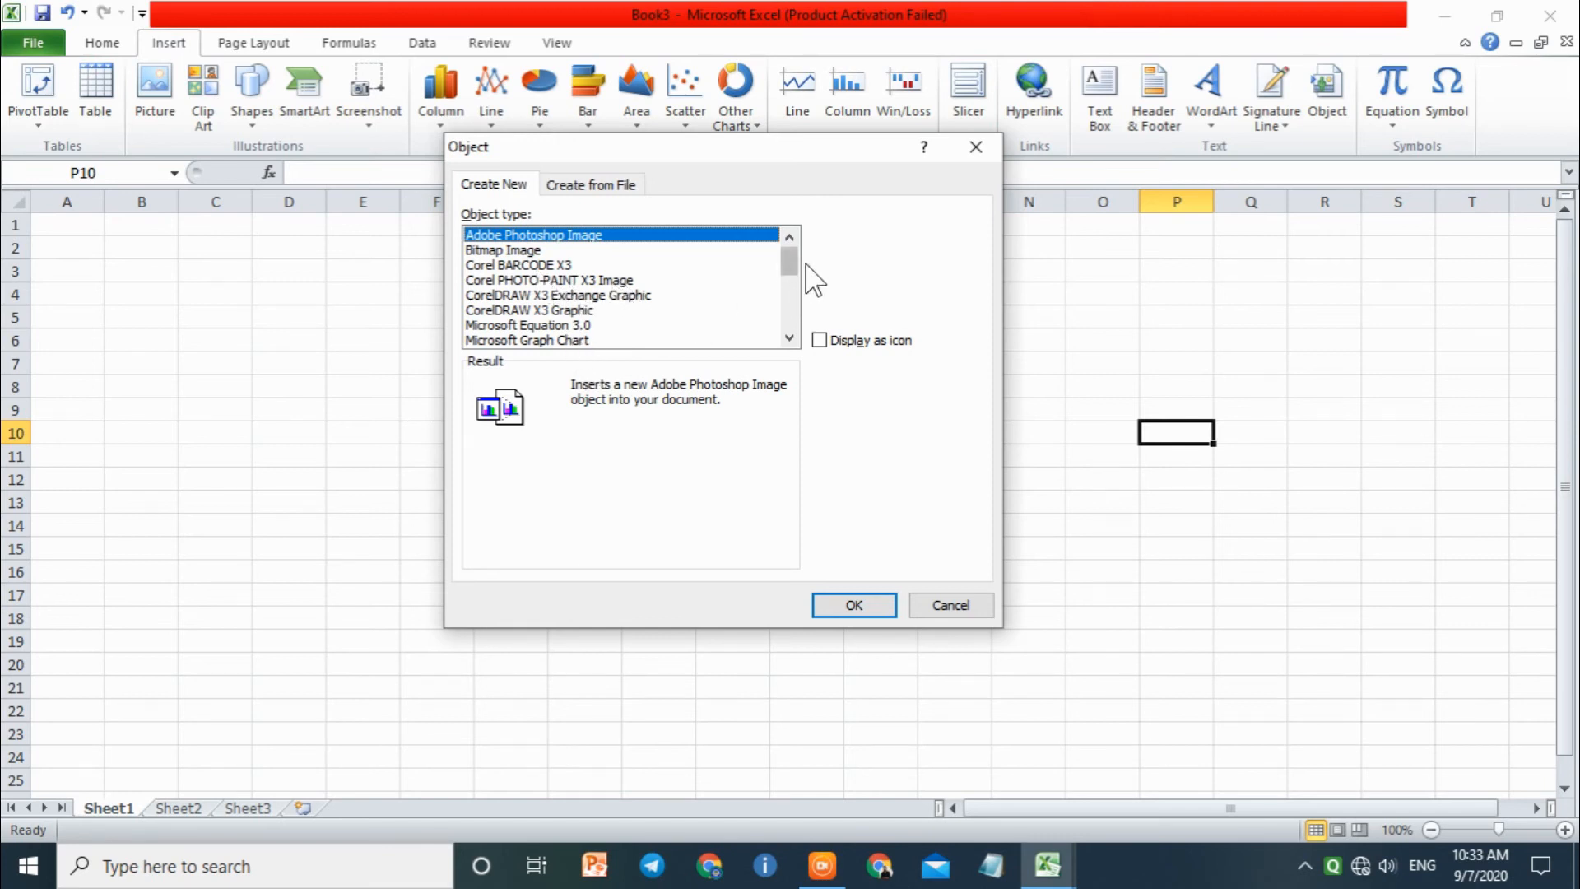
drag(792, 265, 663, 328)
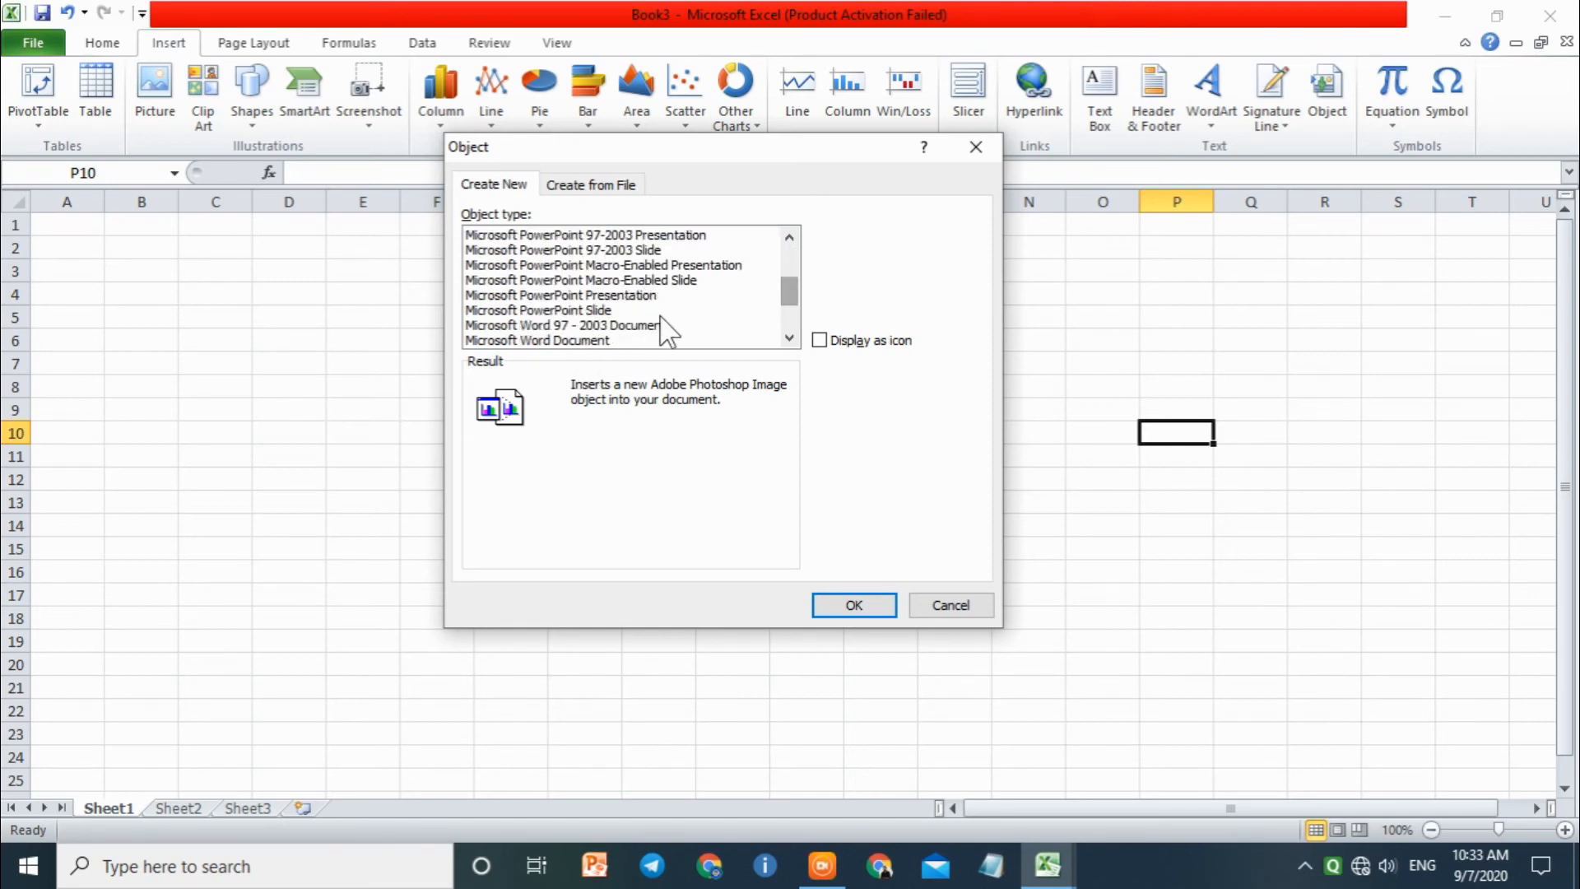
click(563, 311)
click(853, 605)
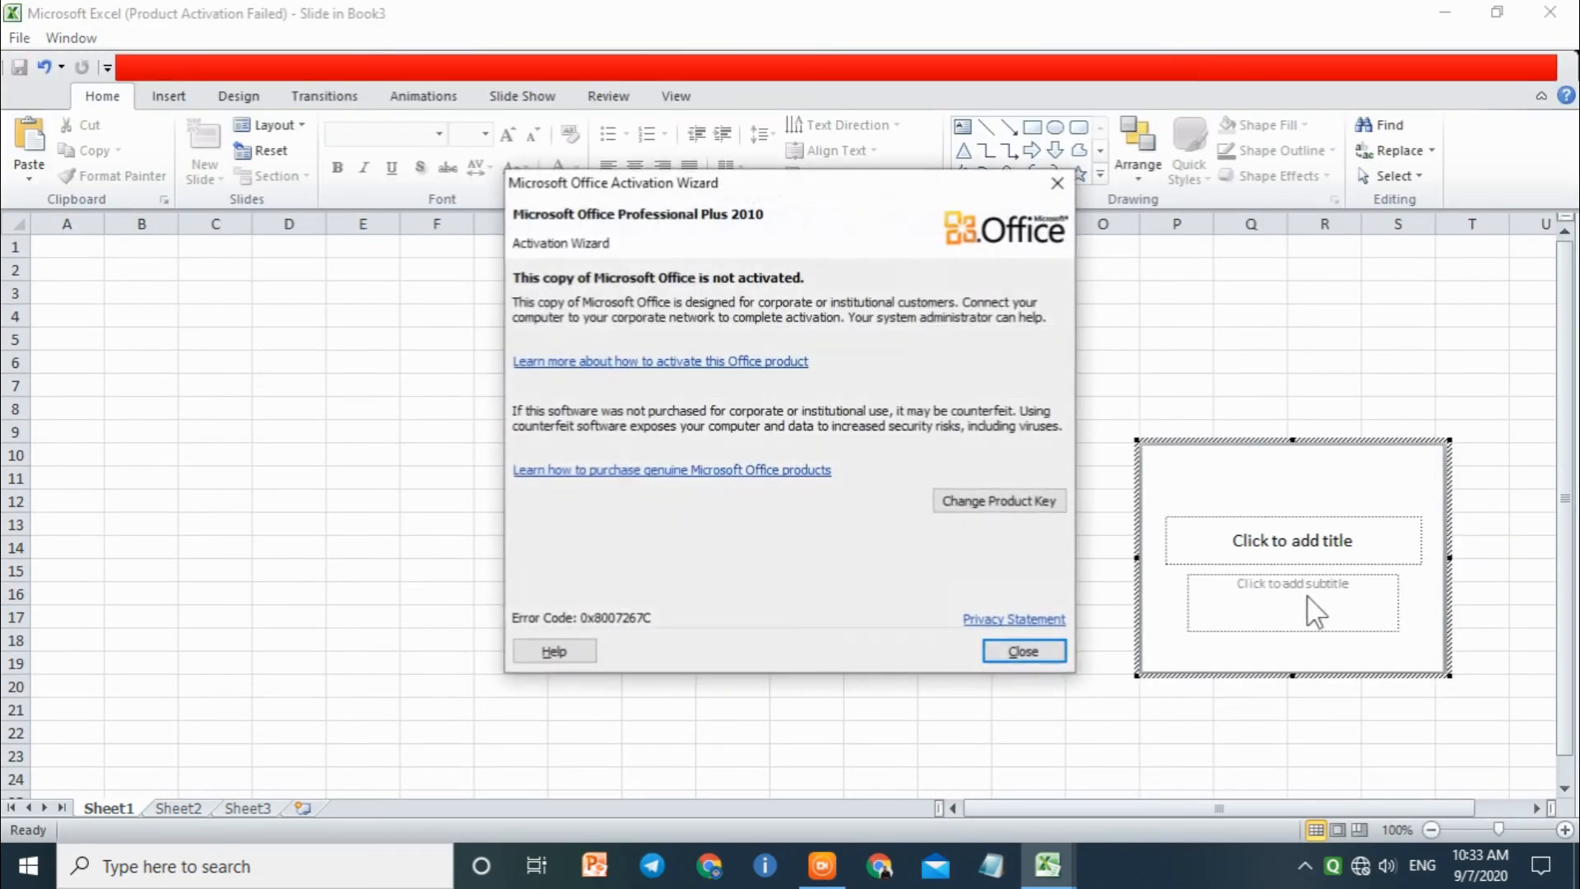
click(1048, 645)
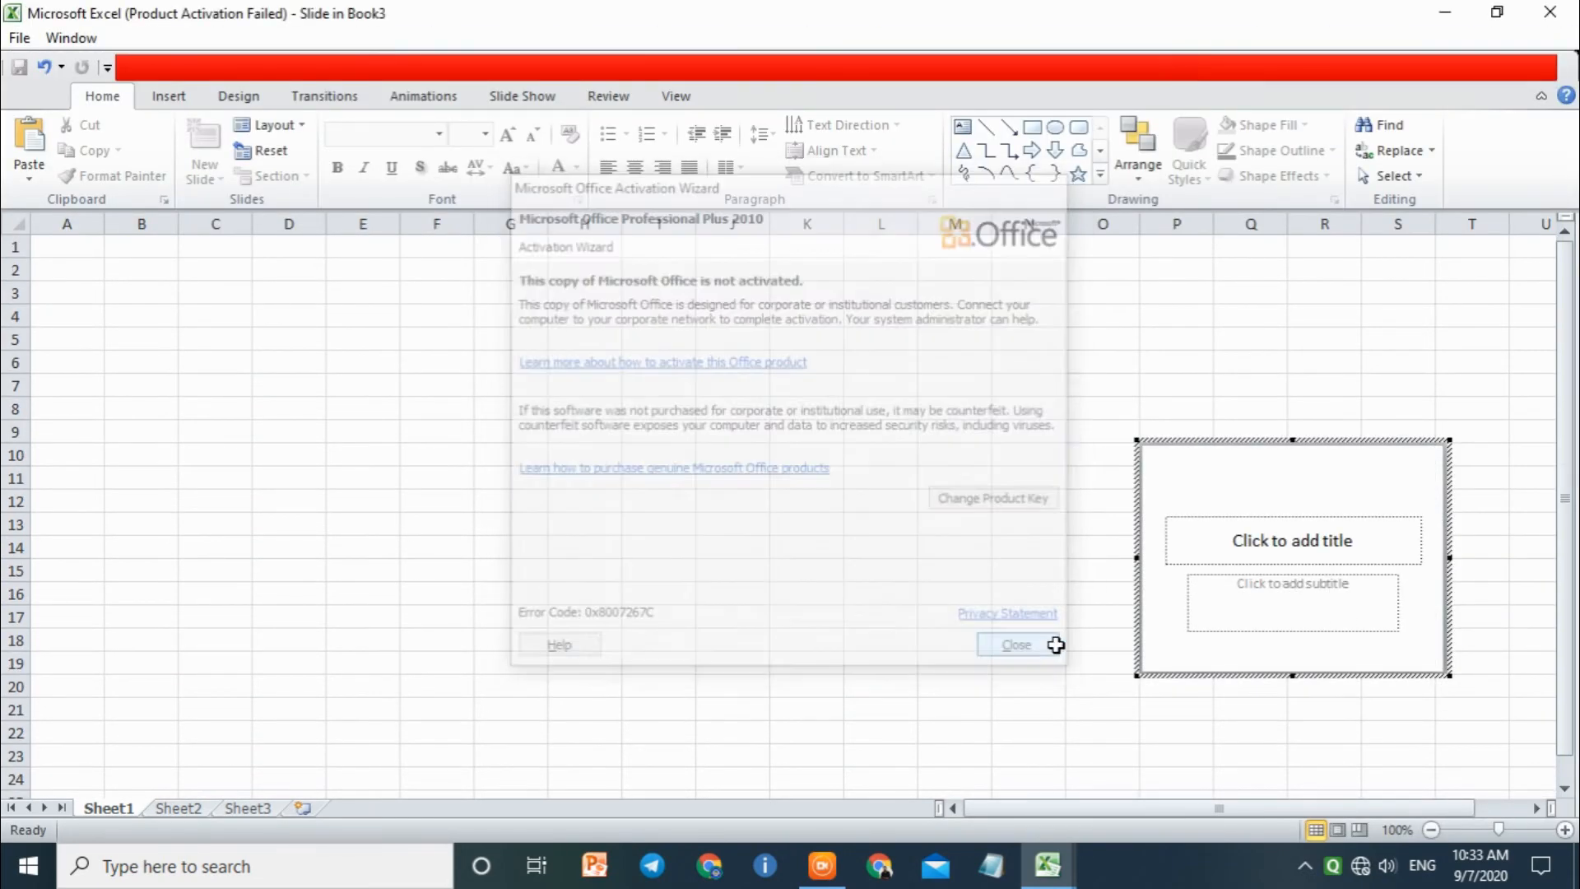
click(1150, 527)
click(996, 428)
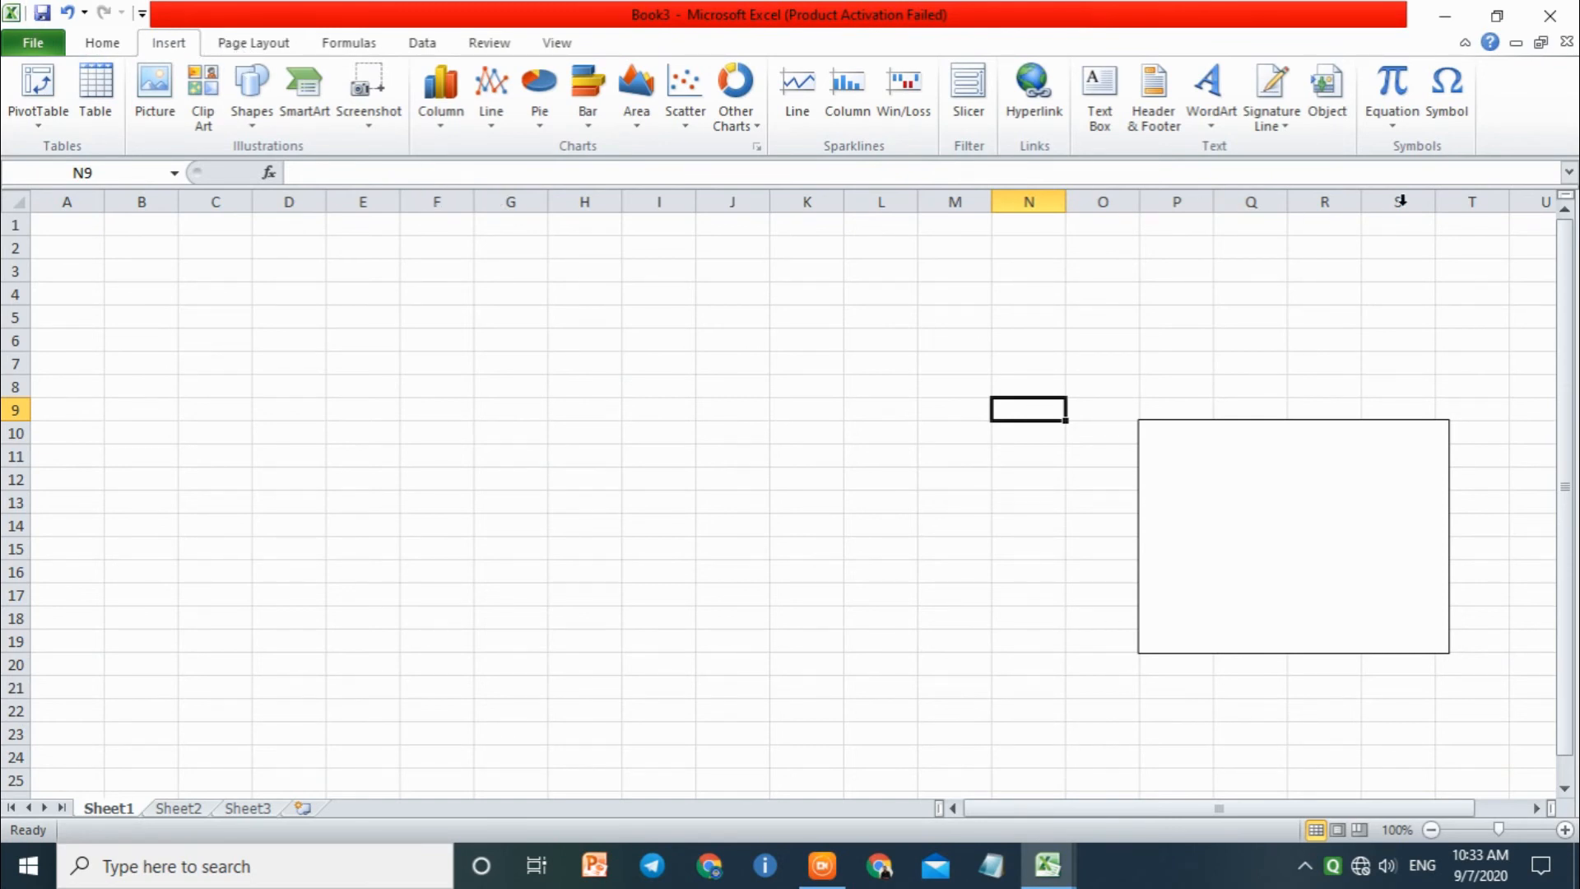
Step: Embed a new CorelDRAW X3 Graphic object at cell N9 and leave its editing mode
click(1346, 128)
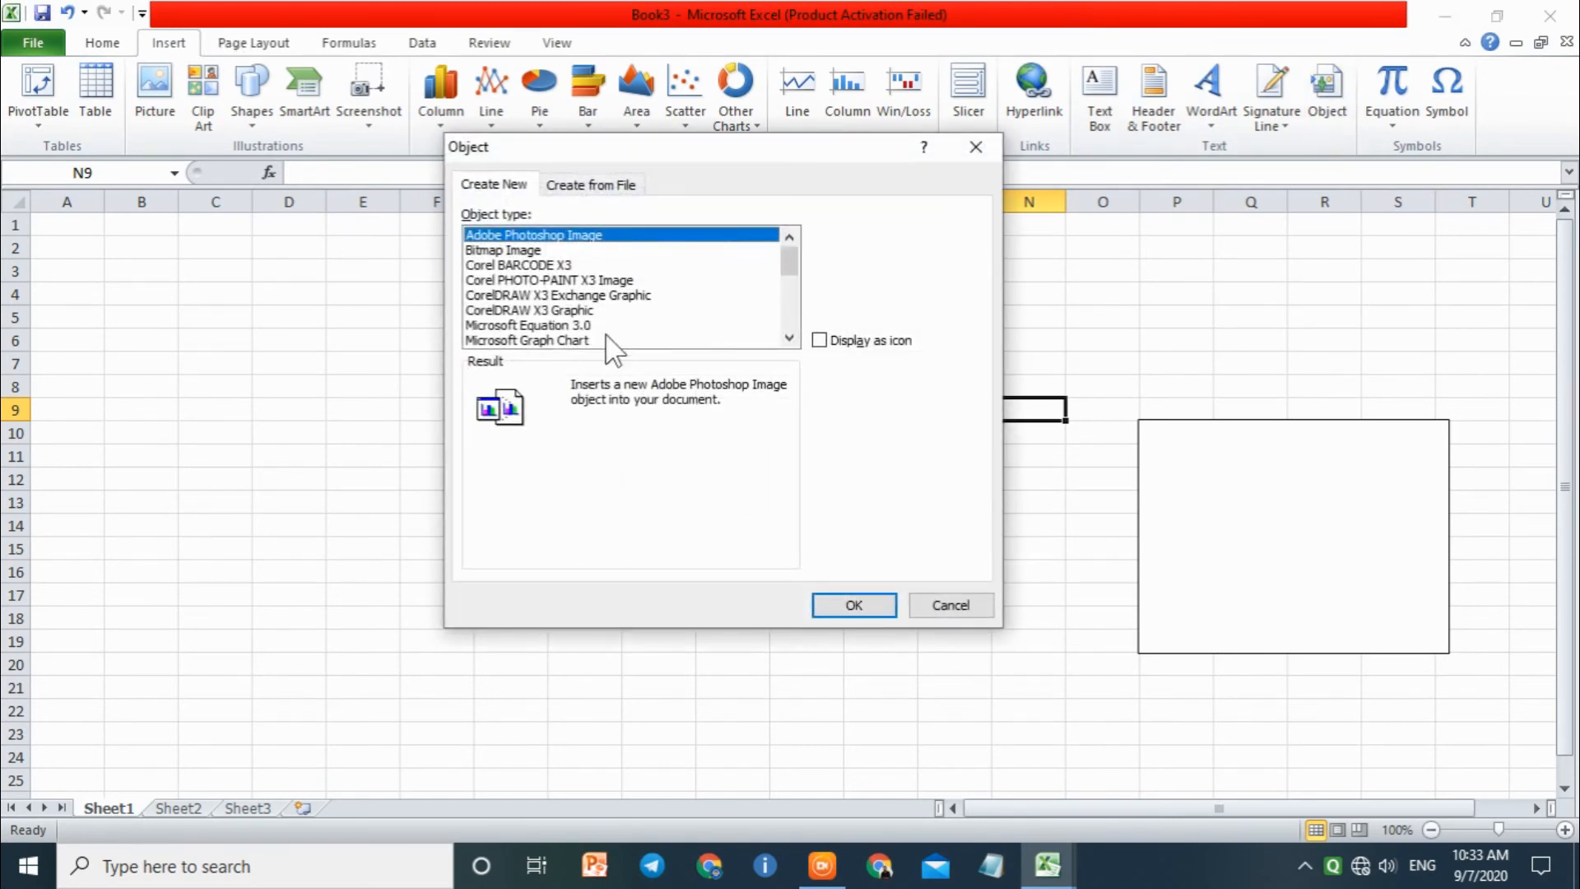
click(568, 326)
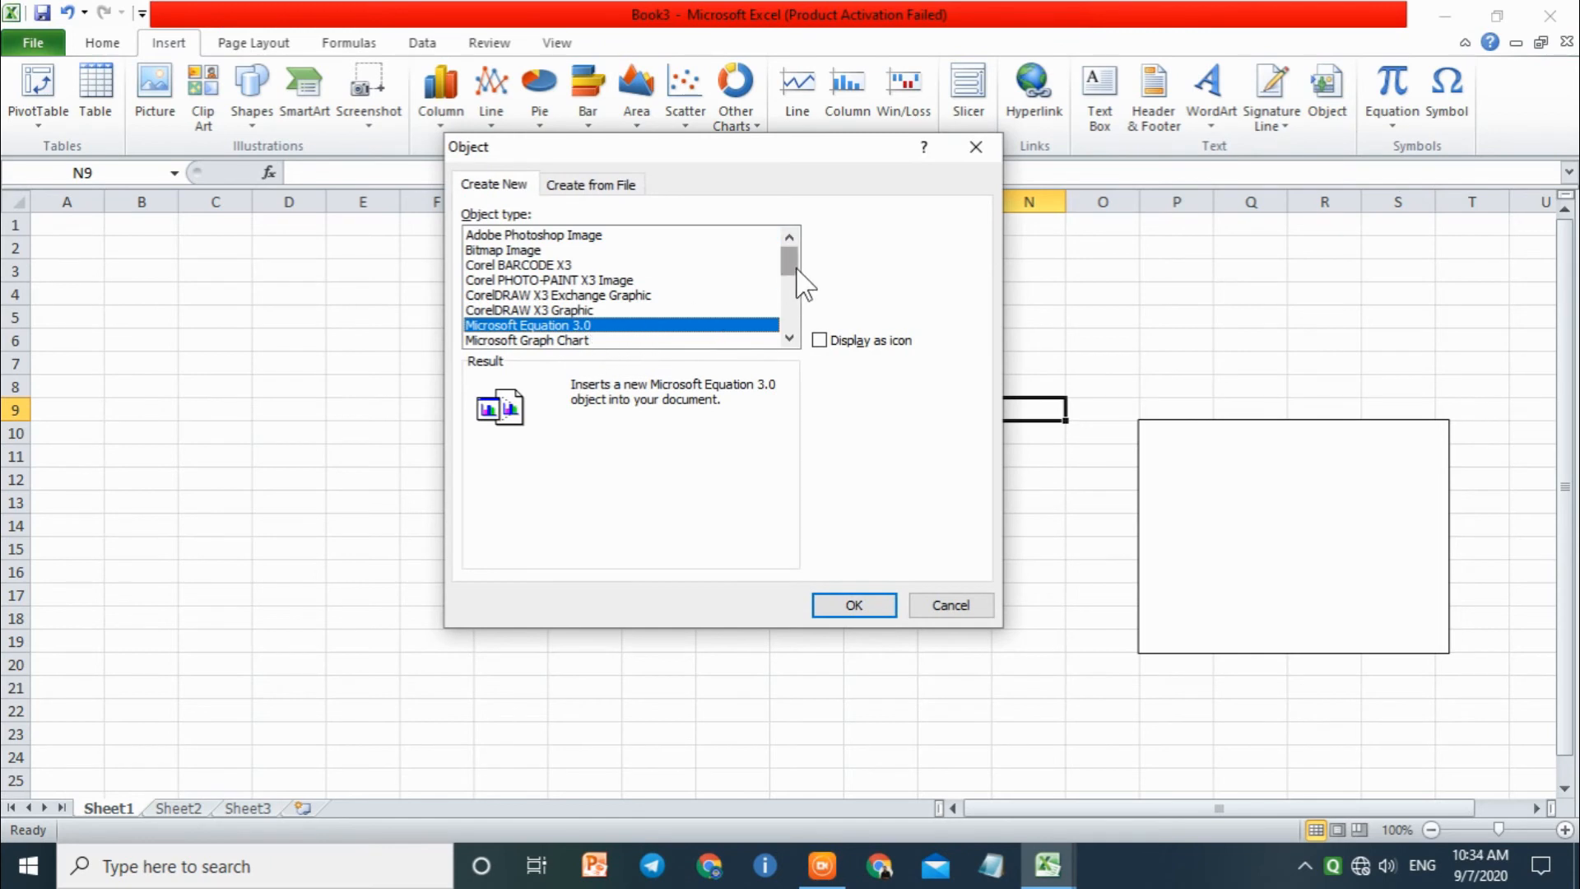
mouse_move(796, 260)
mouse_down()
mouse_move(797, 329)
mouse_move(792, 251)
mouse_up()
click(599, 311)
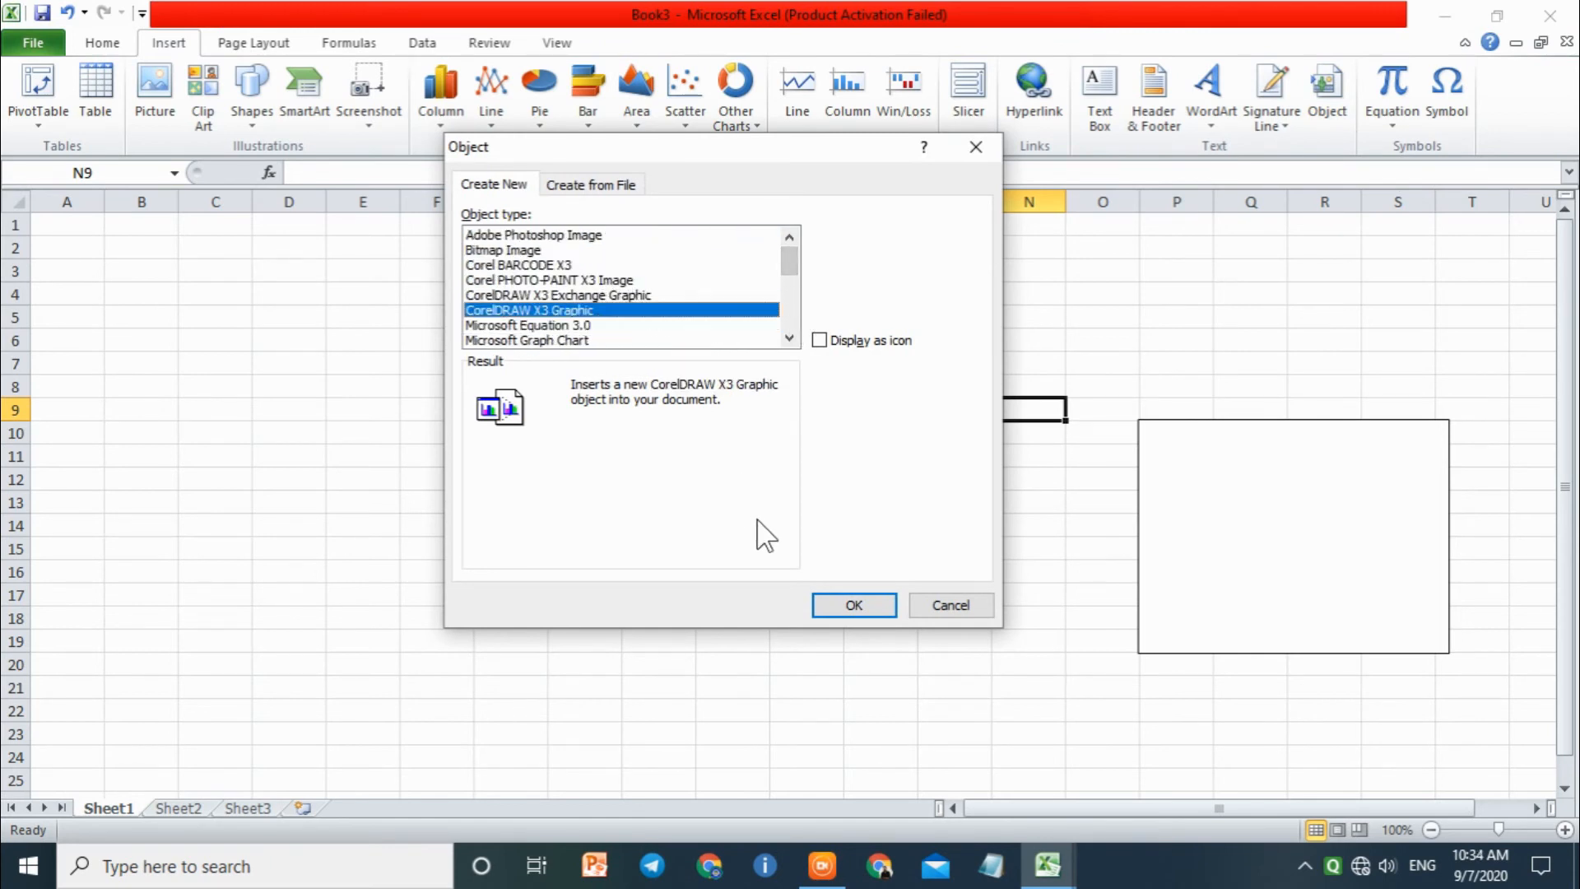
click(846, 601)
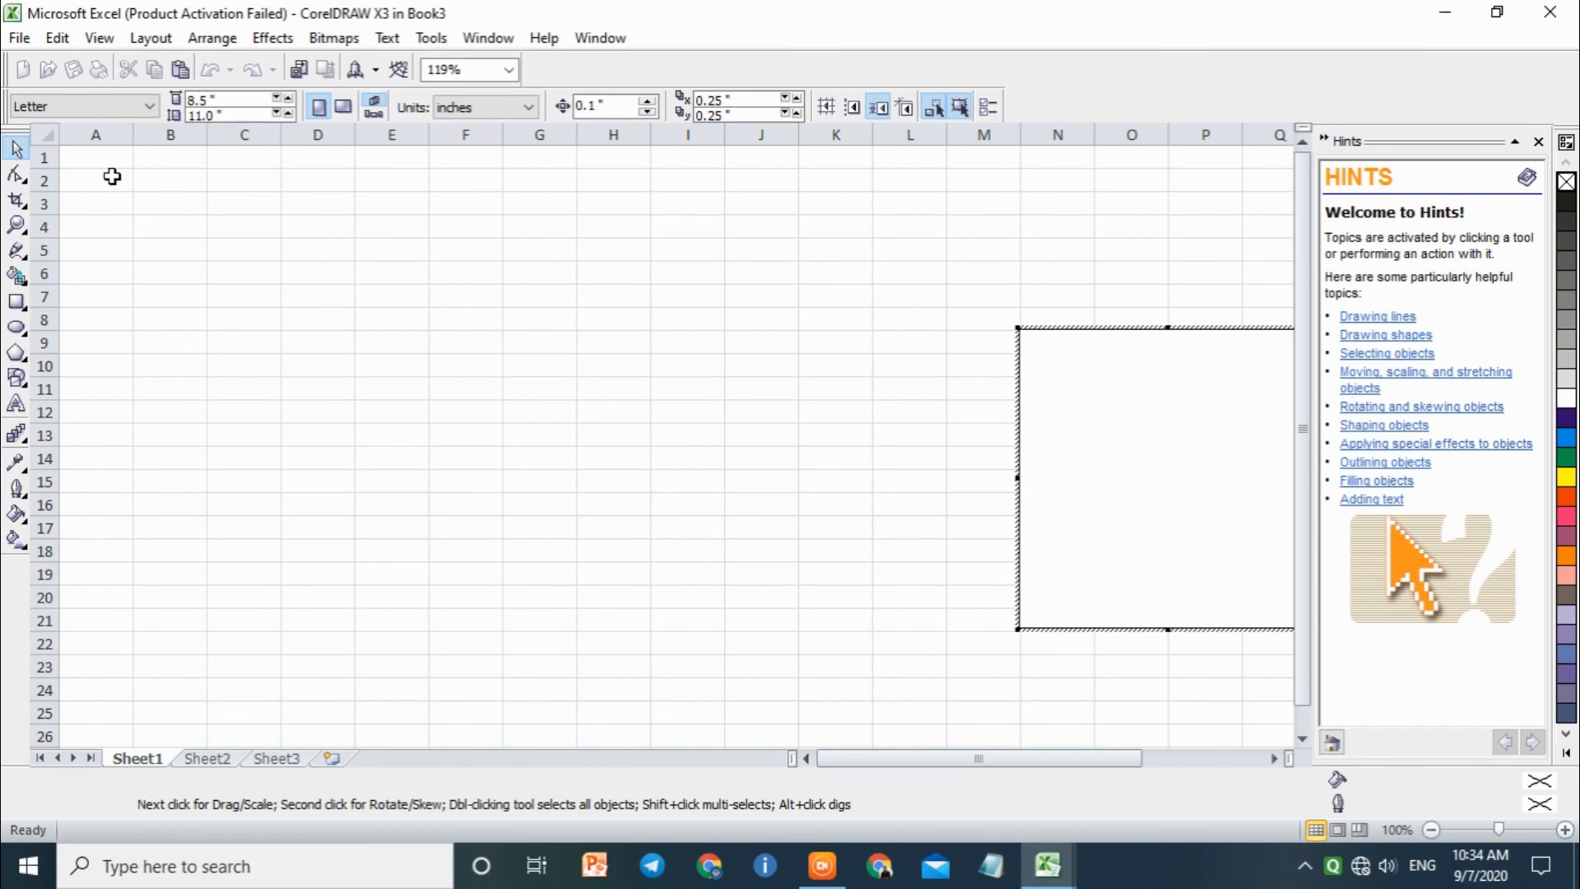
click(267, 44)
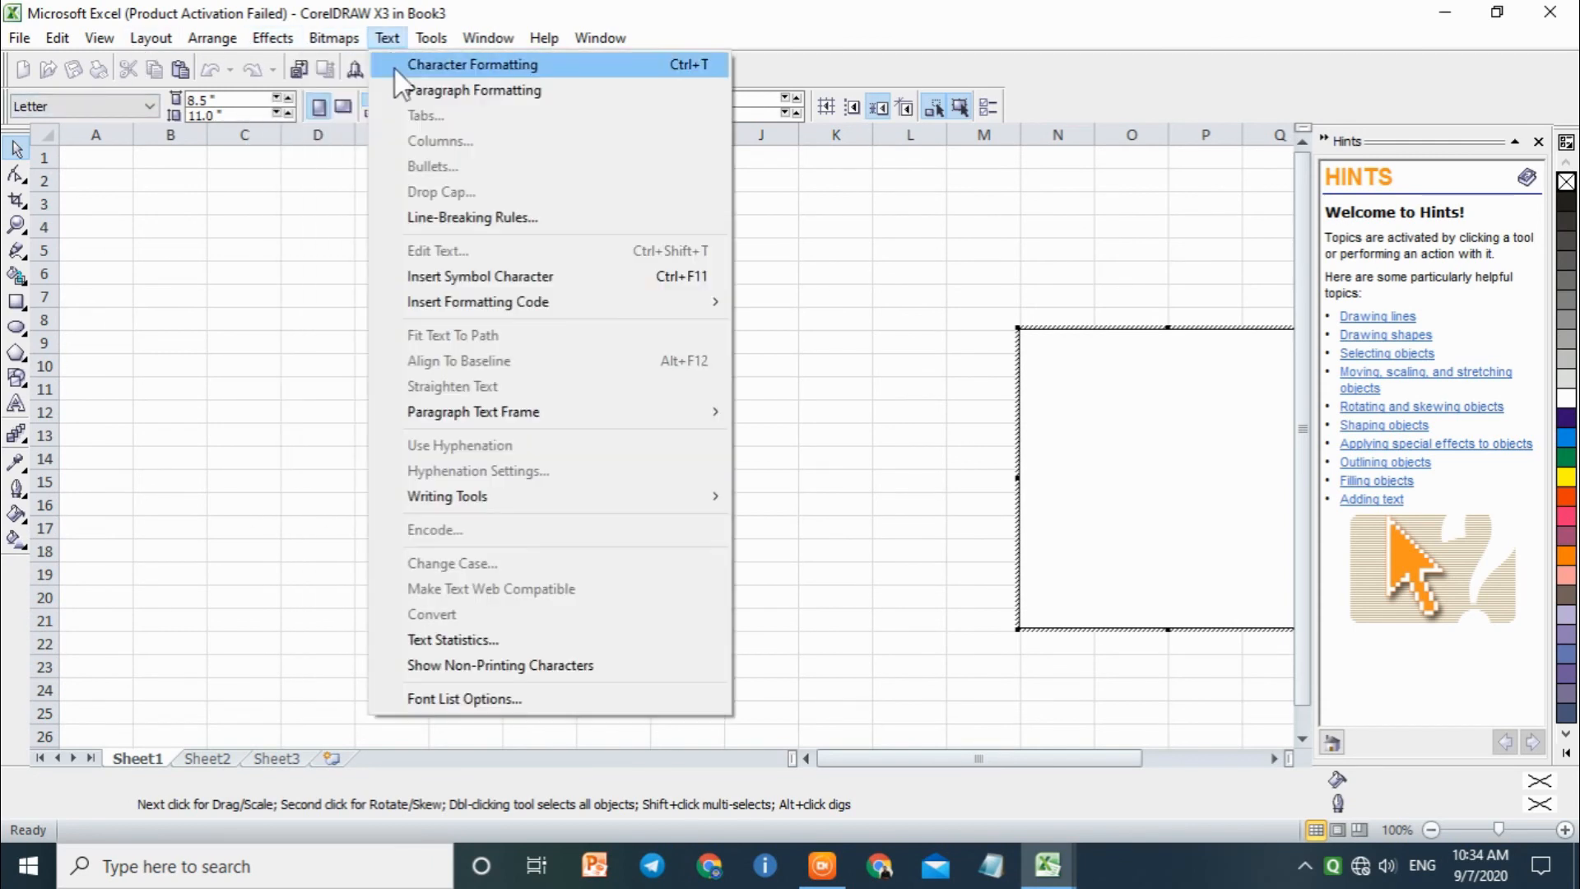
click(37, 168)
drag(219, 222, 474, 455)
click(144, 409)
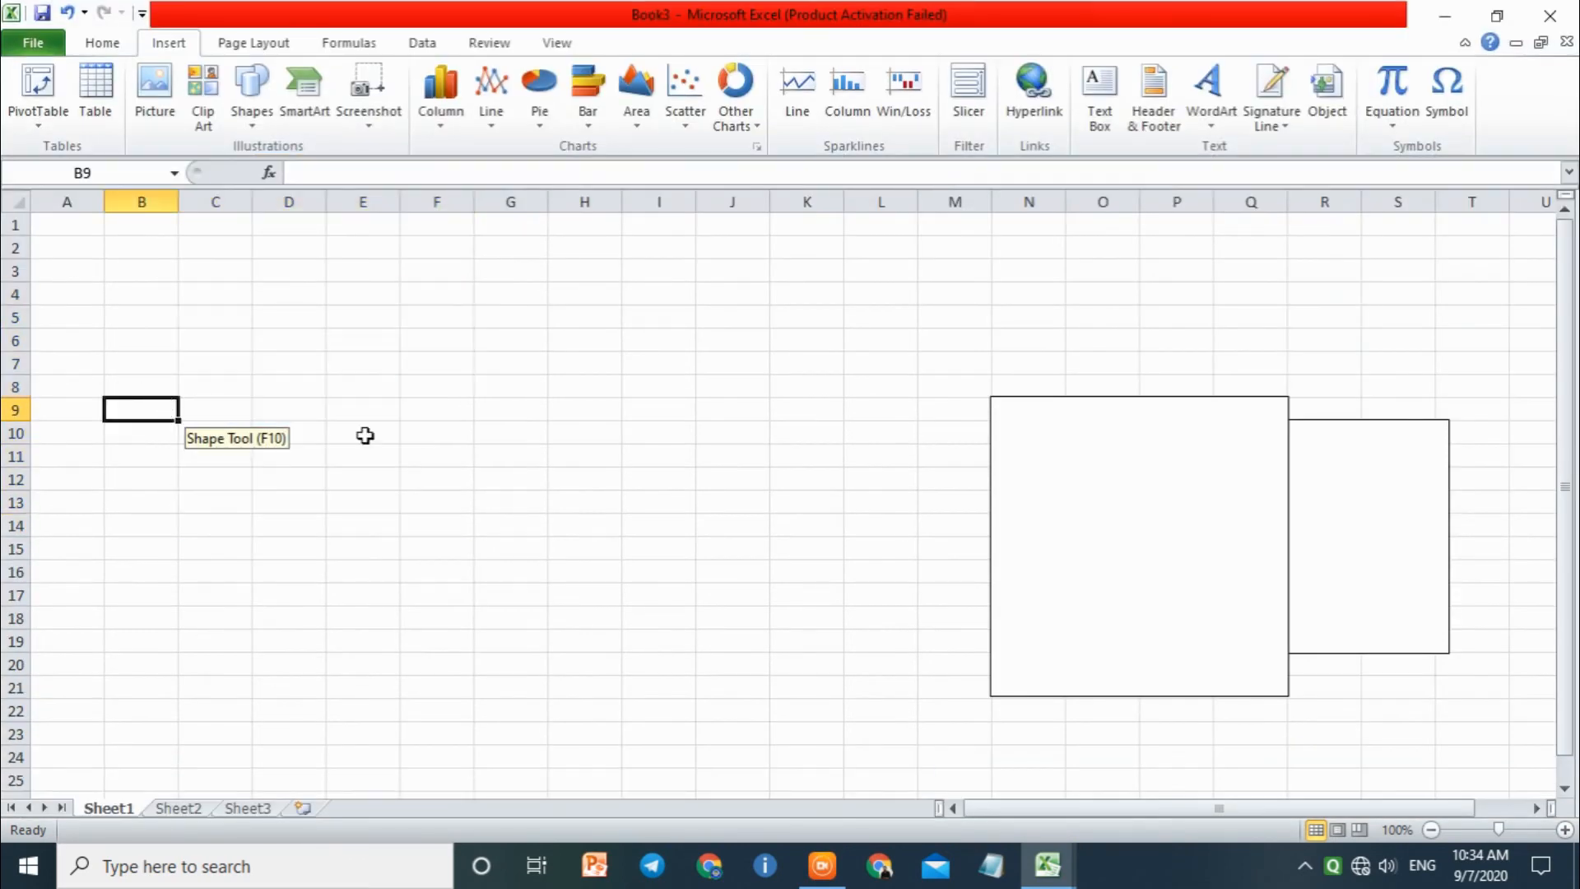
click(422, 455)
click(297, 426)
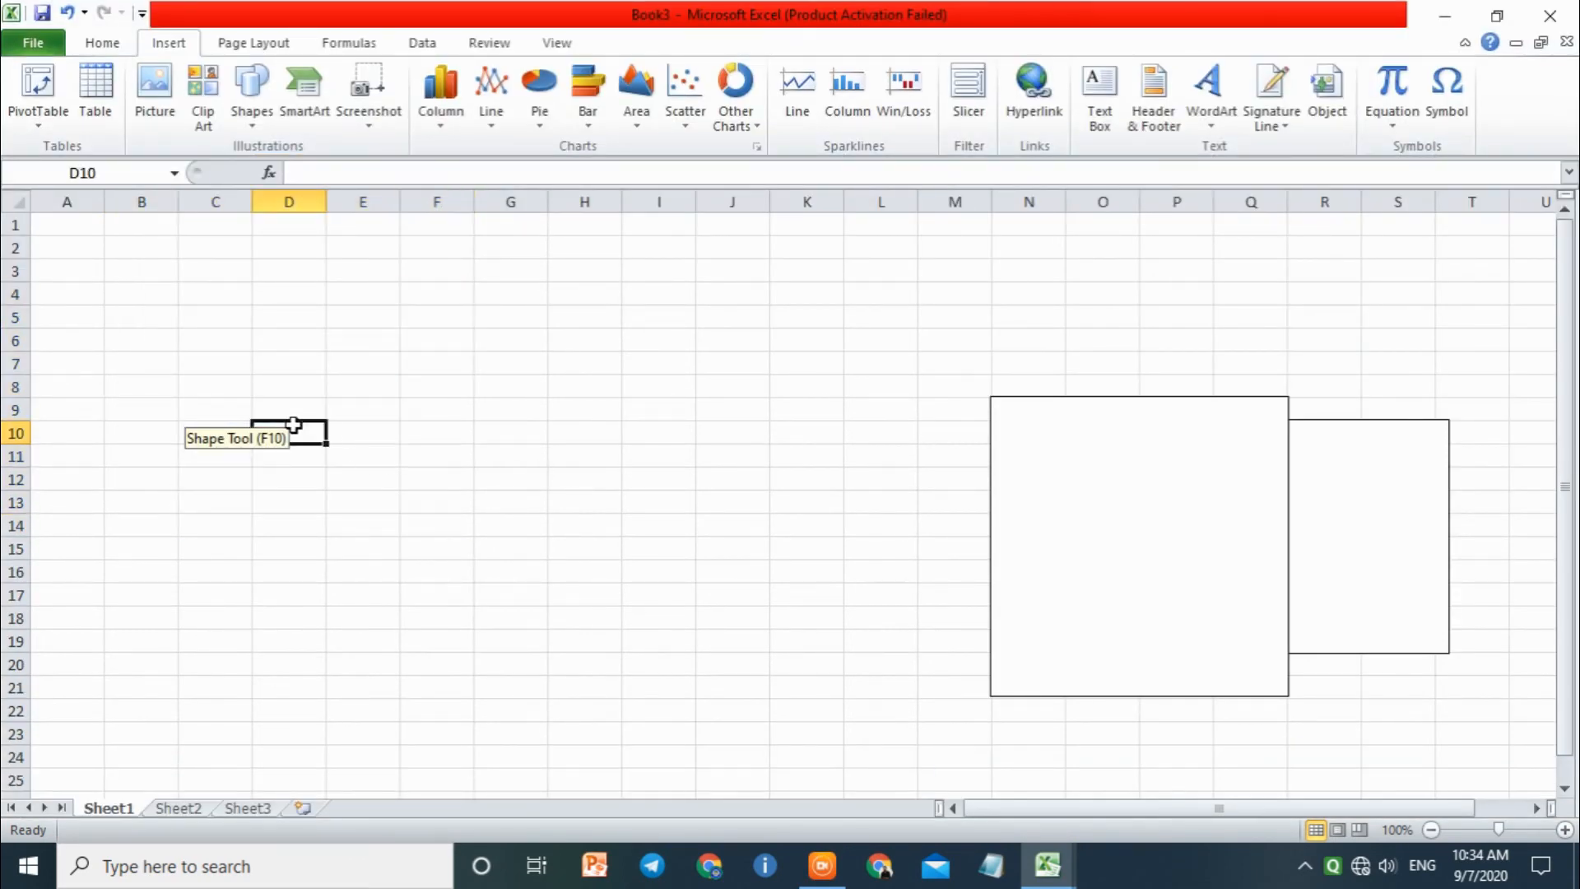
click(264, 453)
click(492, 453)
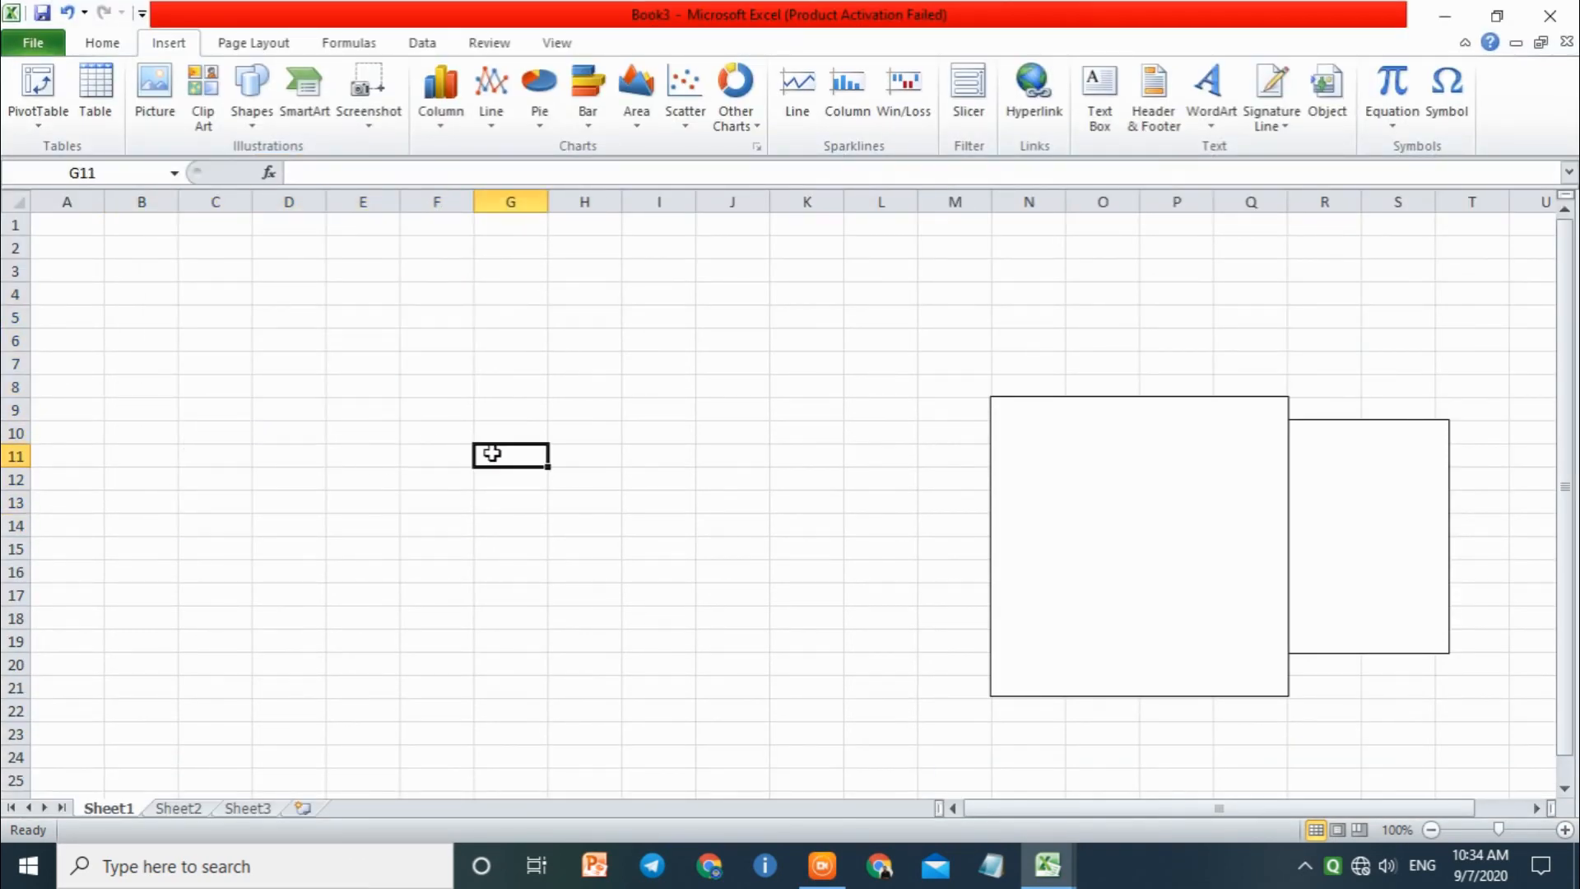
click(445, 404)
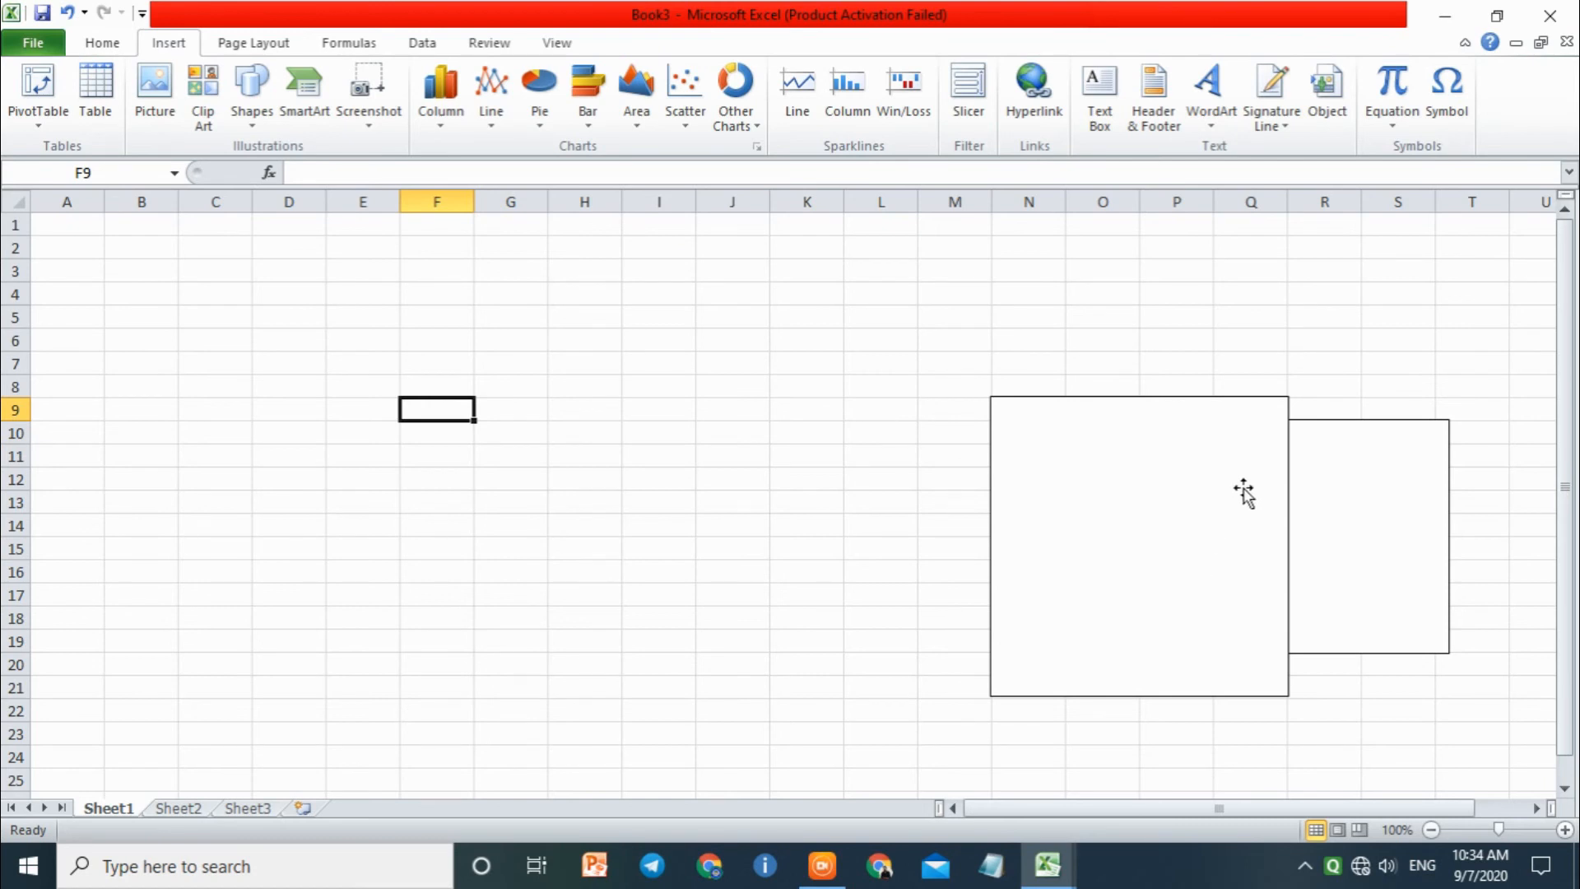
click(1240, 296)
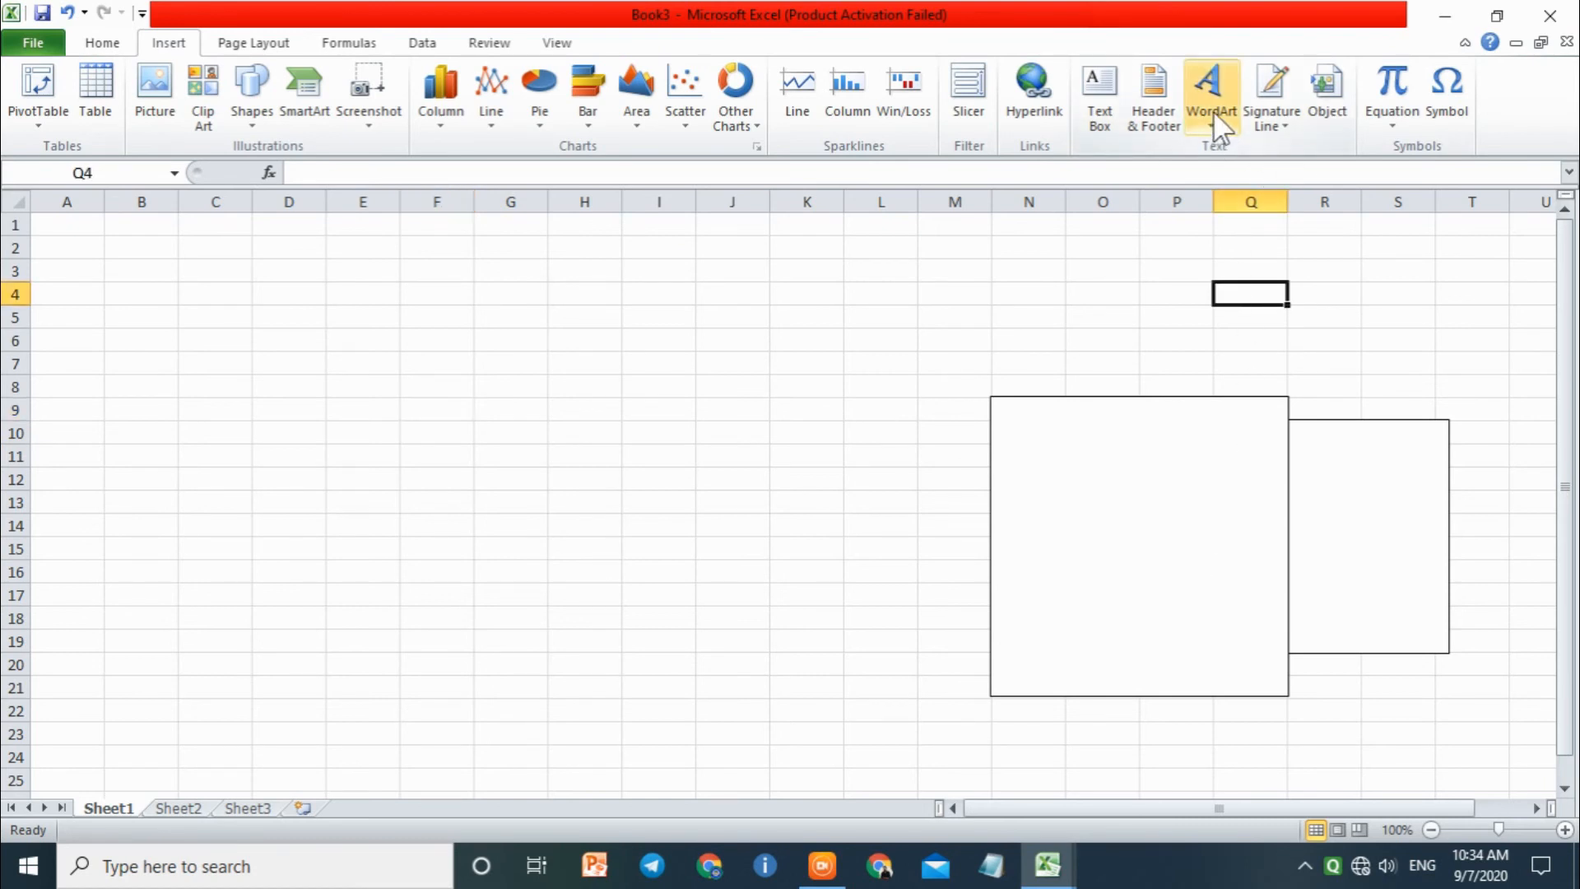
Step: Insert a text box about 3.06" high and 4.56" wide over columns D to K, containing TRE6Y5465MNVHU6YT, and display its formatting options
click(1114, 114)
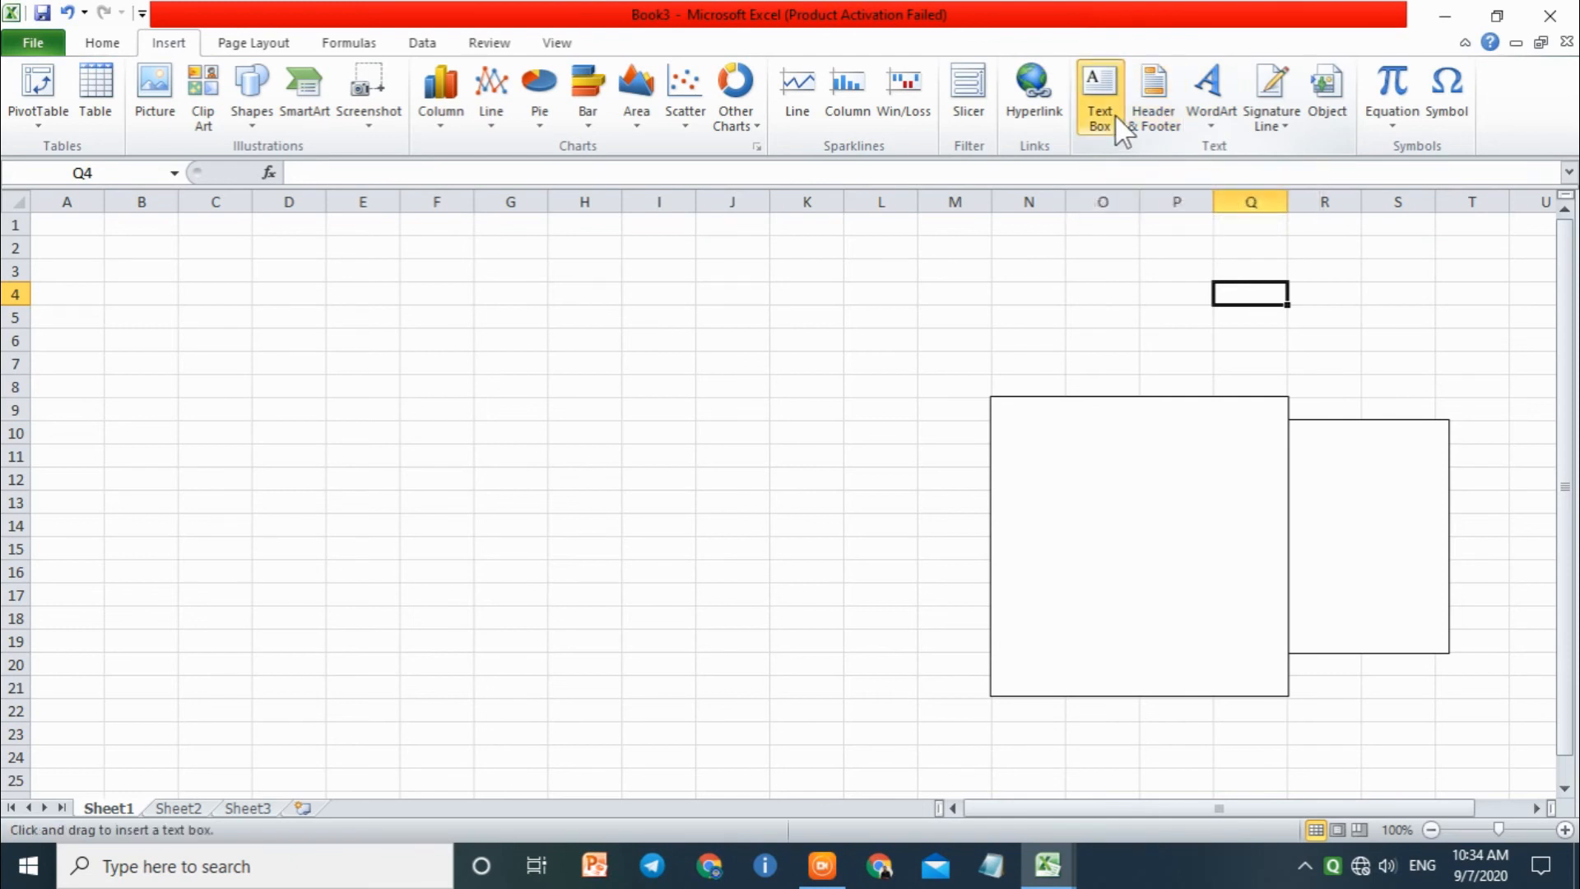
drag(265, 332, 772, 672)
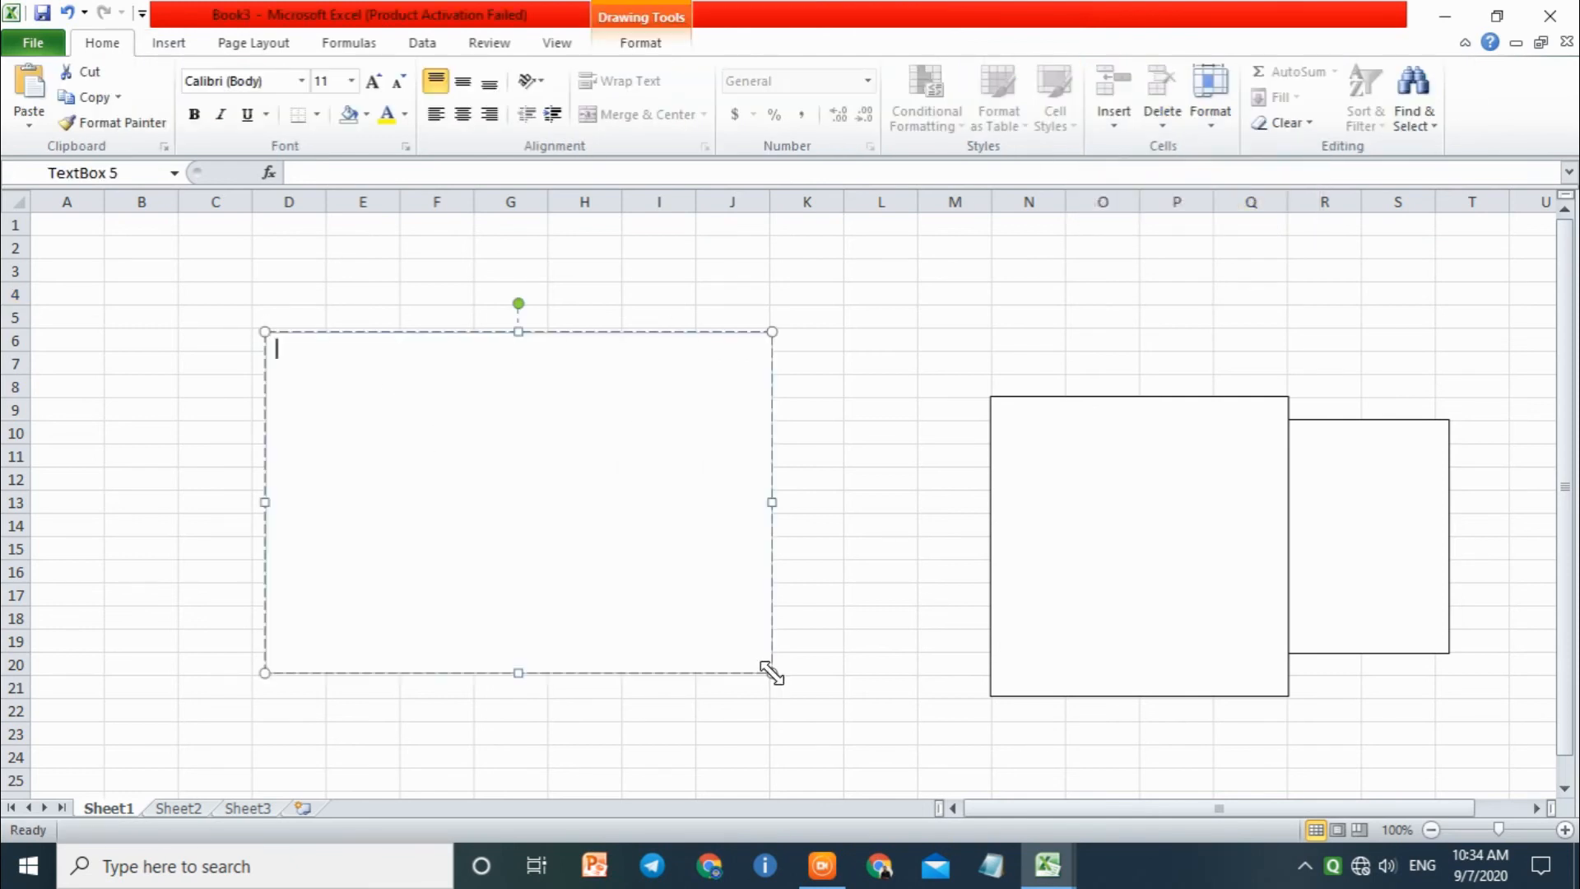
text(TRE6Y 5465MNVHU6YT)
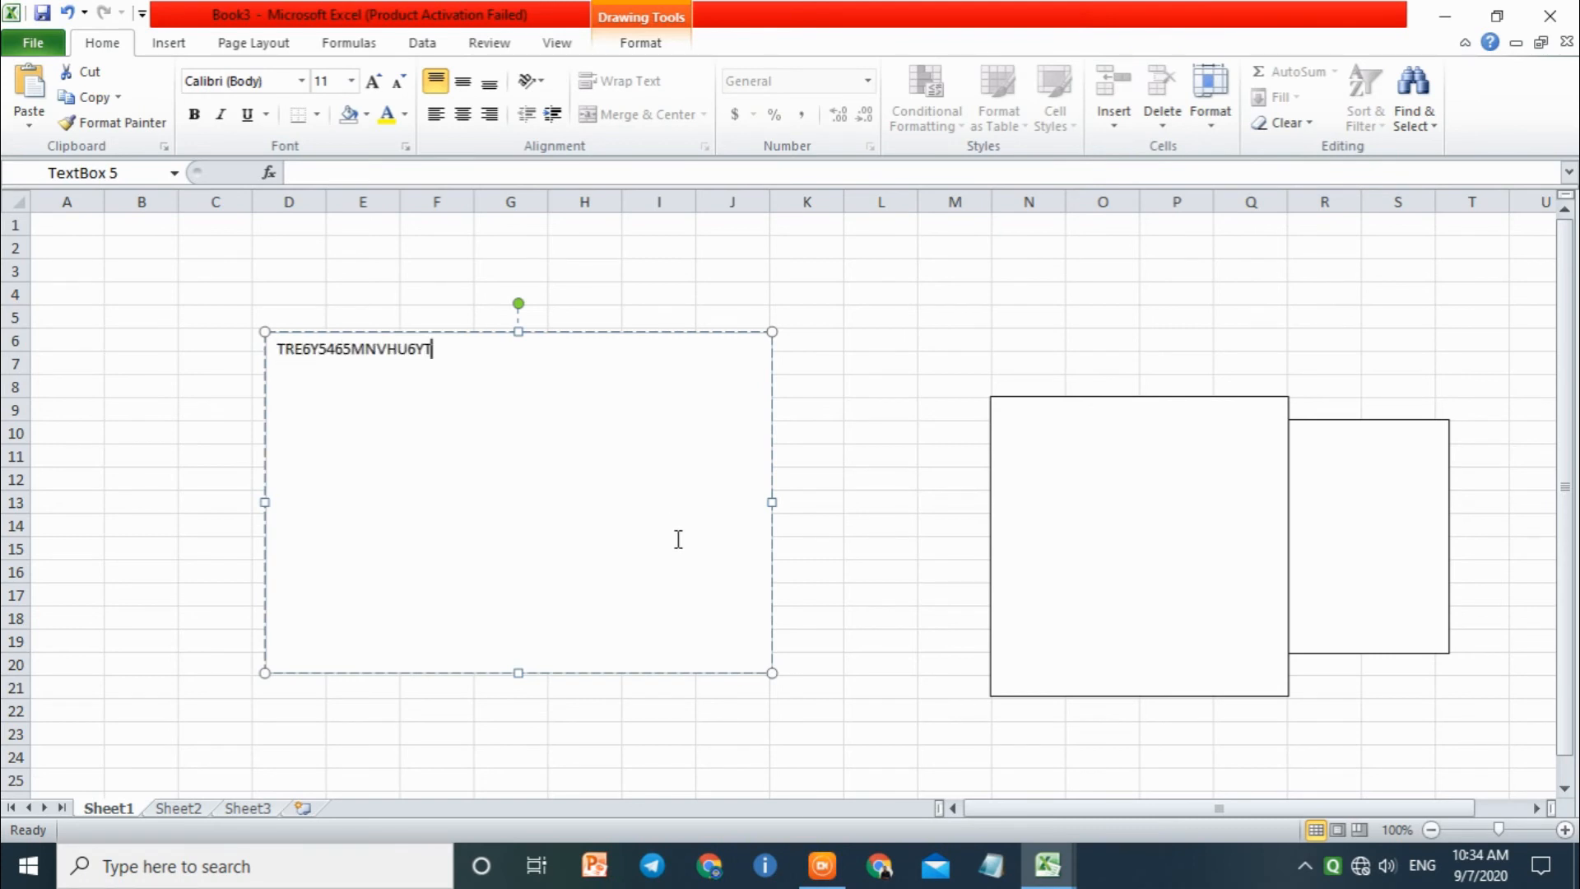
click(668, 45)
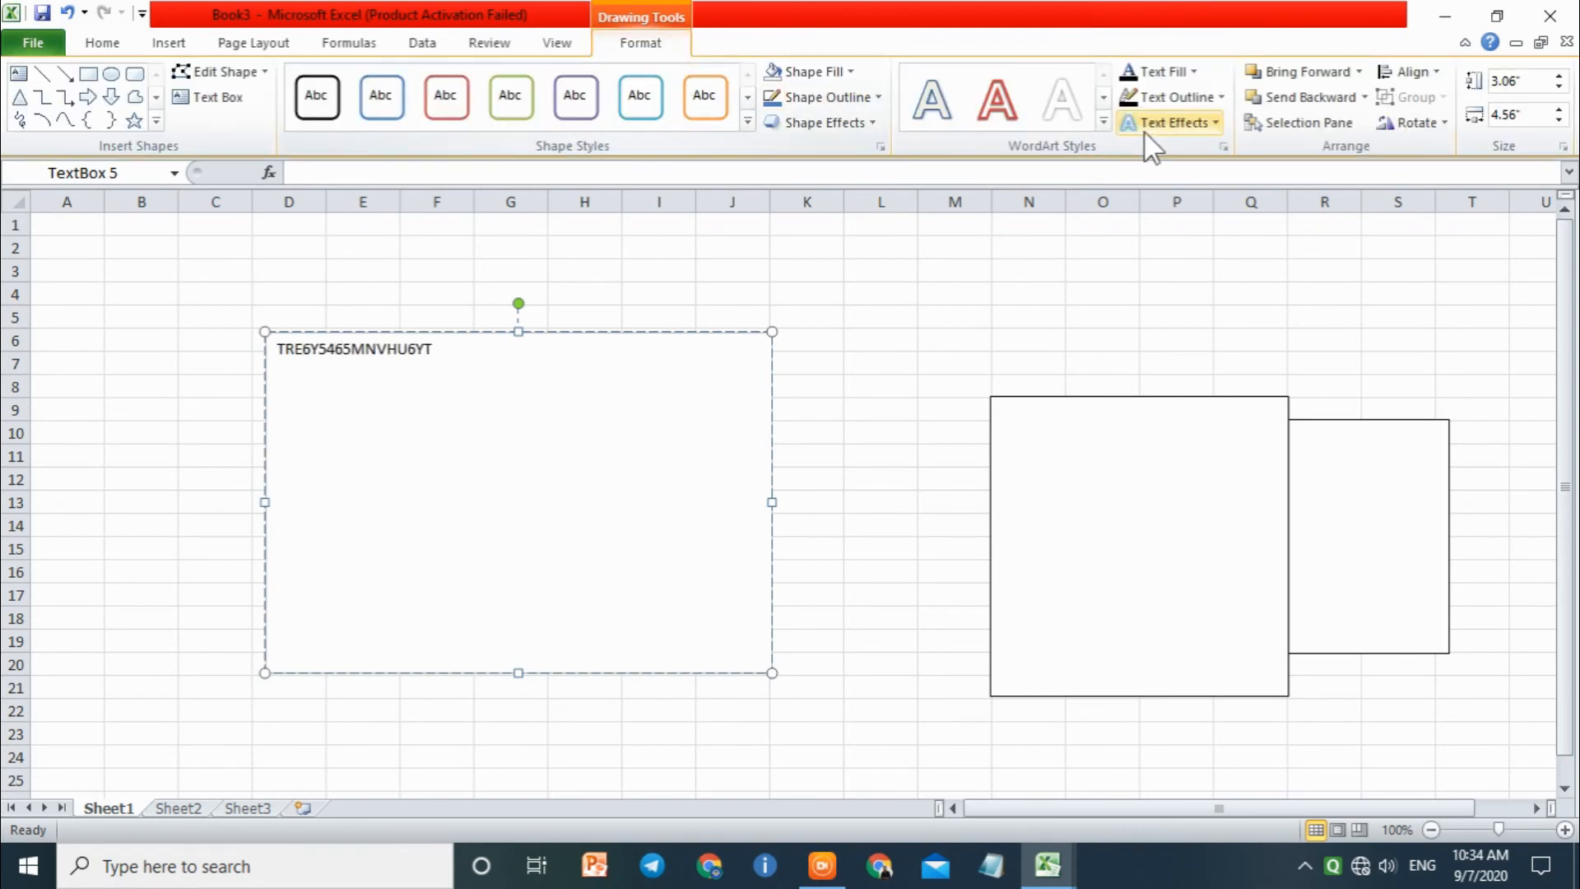
Step: Delete the text box, the CorelDRAW graphic object and the PowerPoint slide object from the worksheet
click(696, 331)
key(Delete)
click(1002, 421)
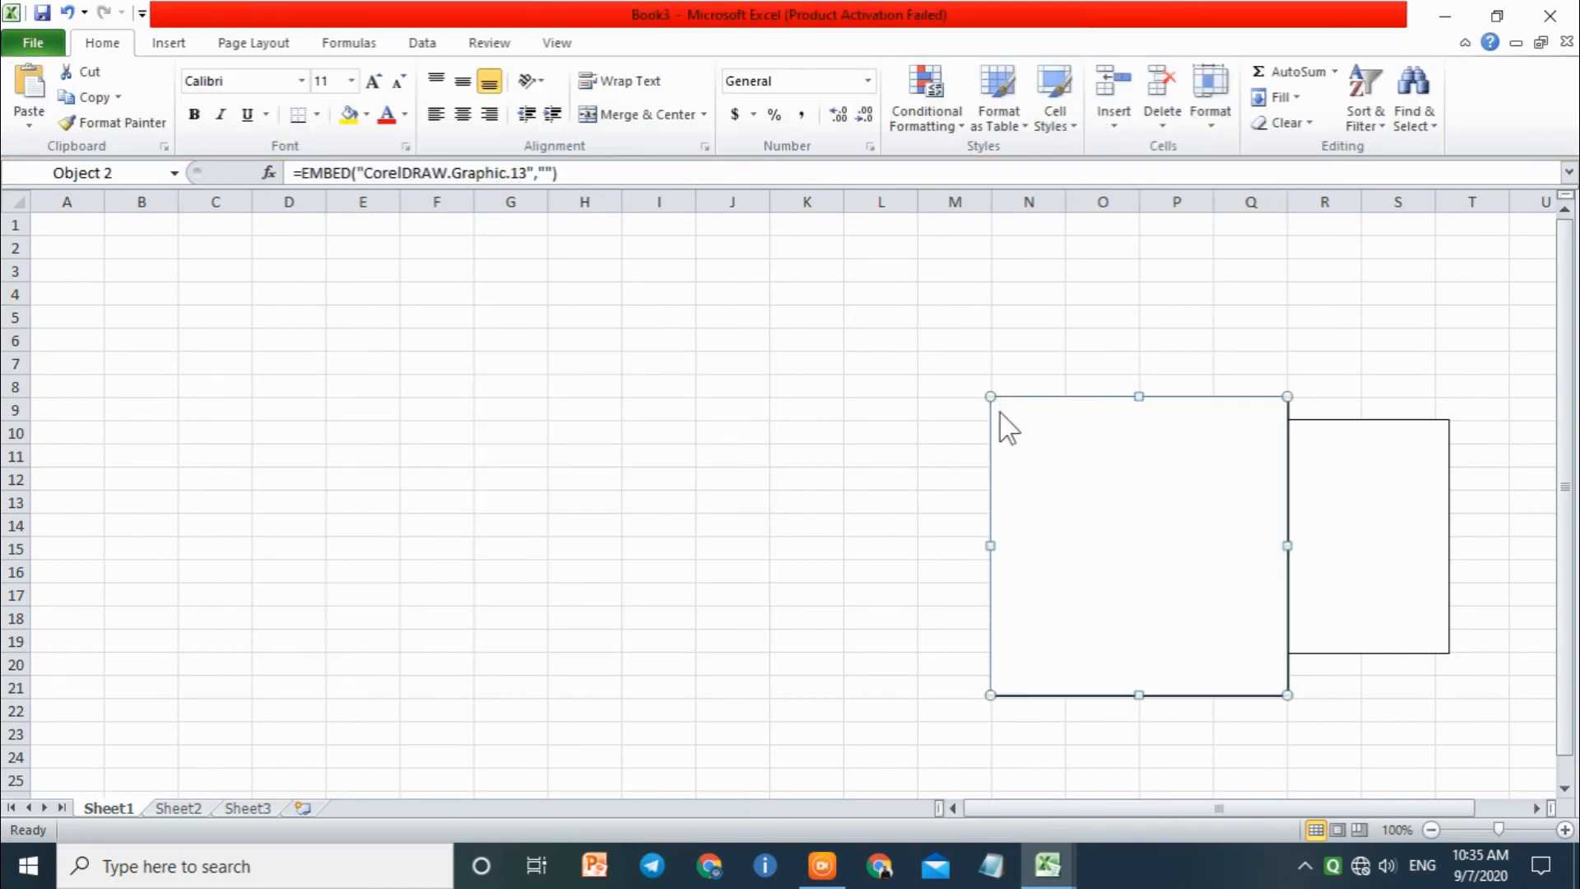
key(Delete)
click(1140, 409)
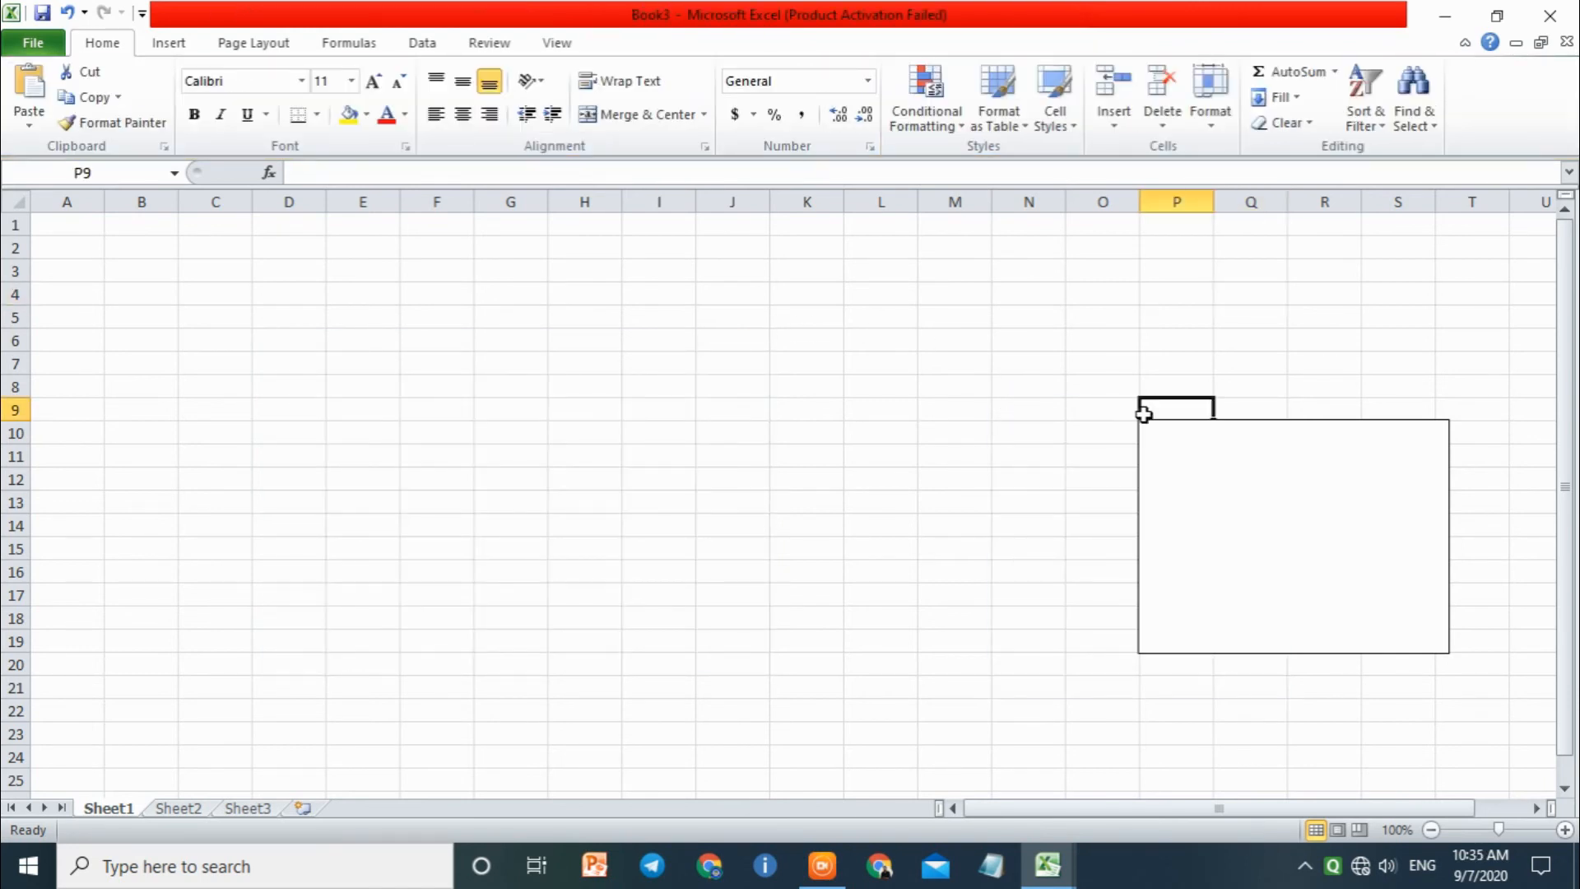
click(1160, 421)
key(Delete)
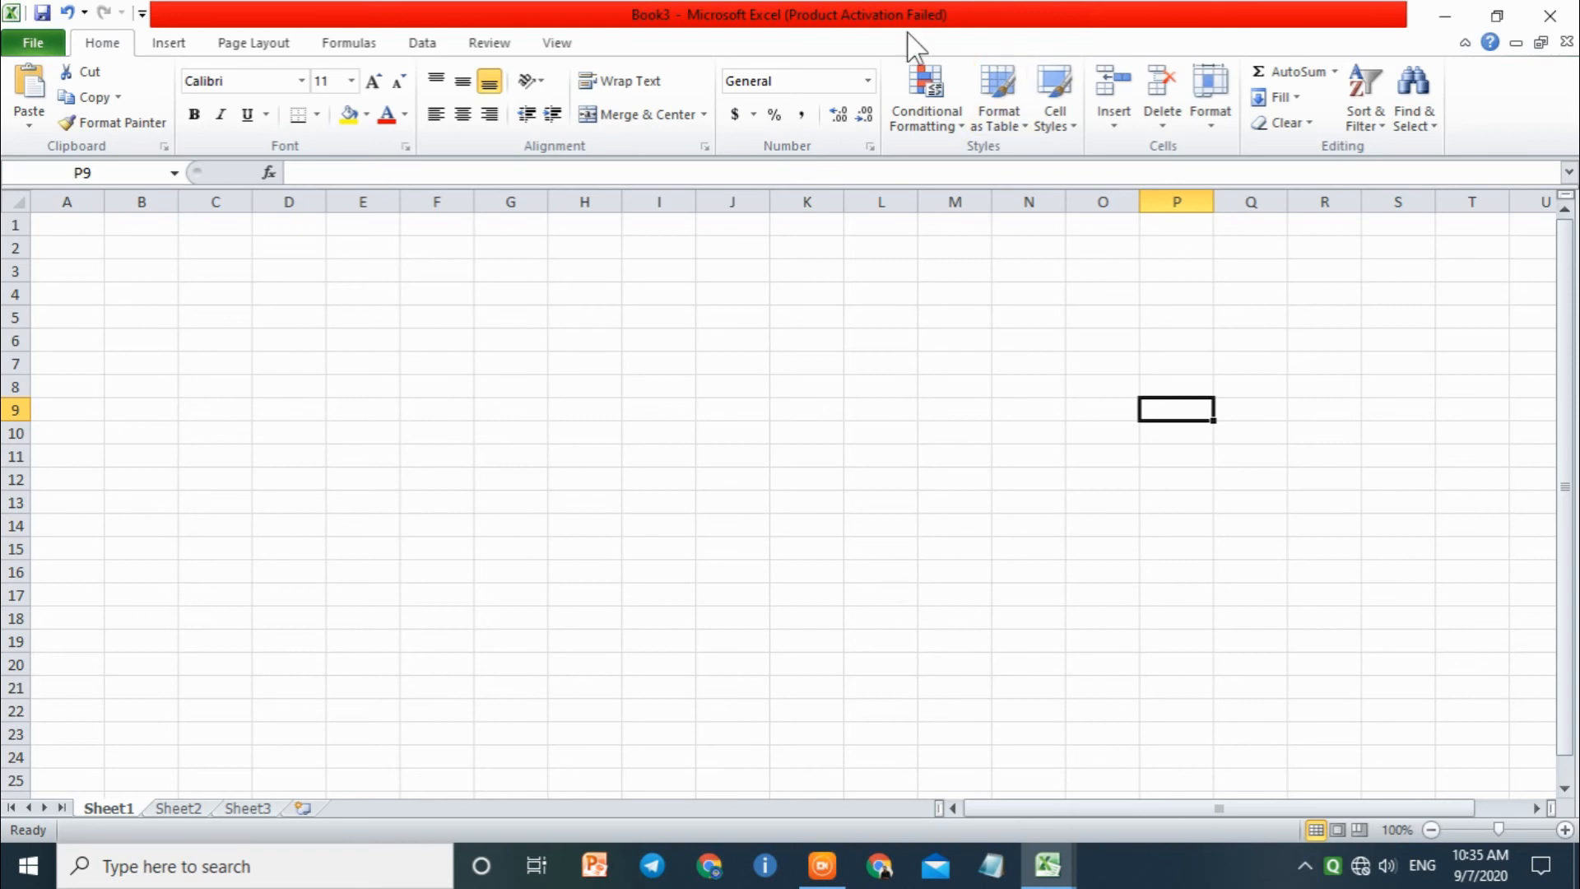
Step: Add a centre page header with the text RFEW5R435T546Y to Sheet1 and return to the cells
click(175, 43)
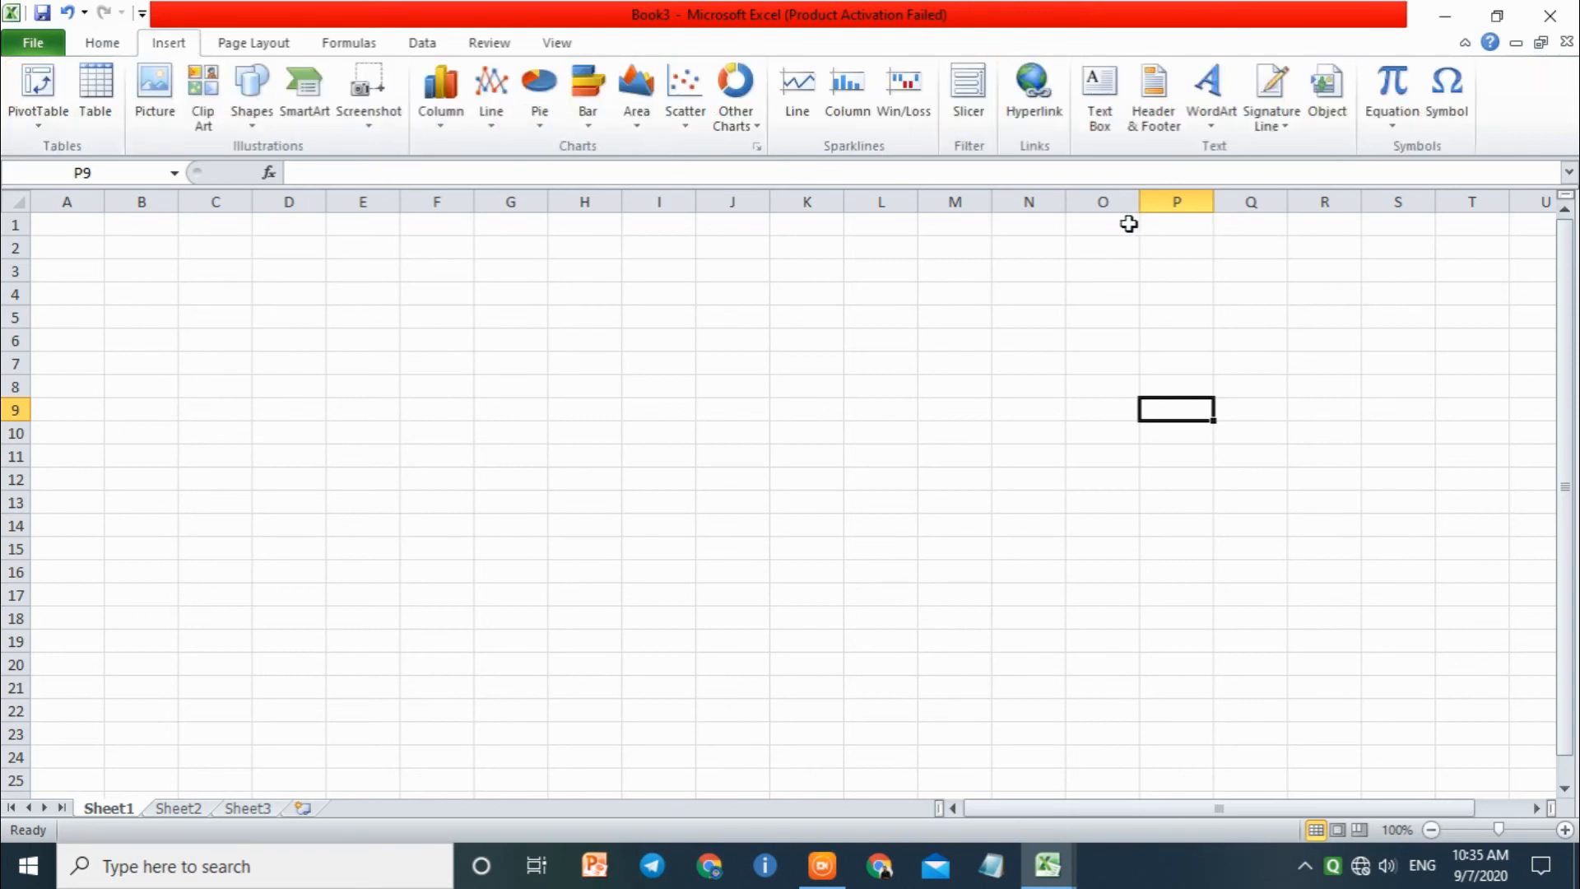
click(1167, 121)
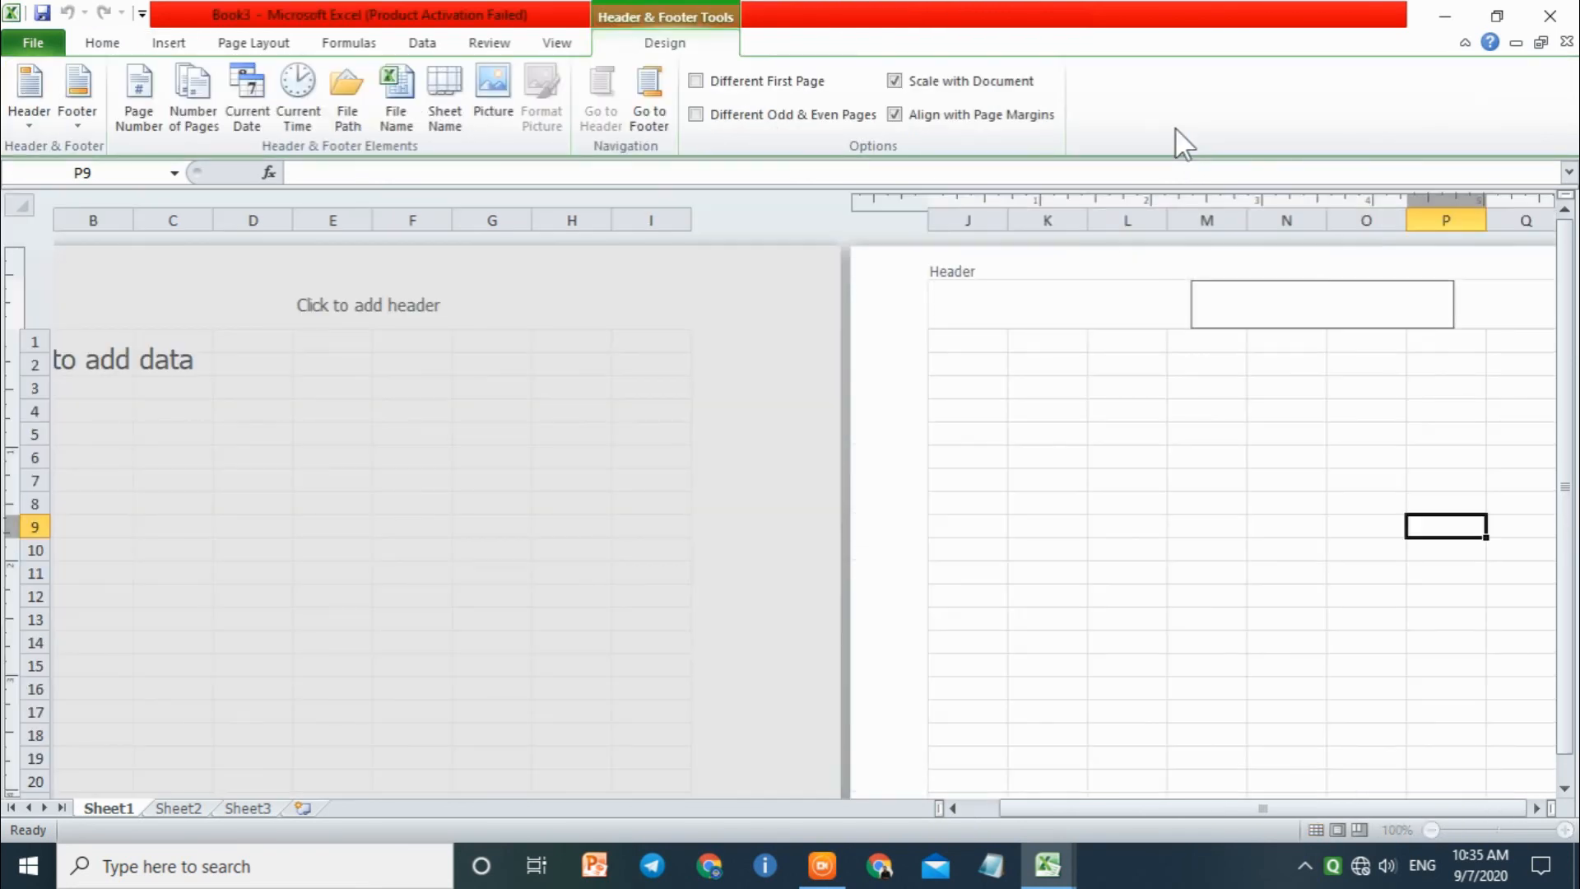
click(350, 292)
text(RFEW5R435T546Y)
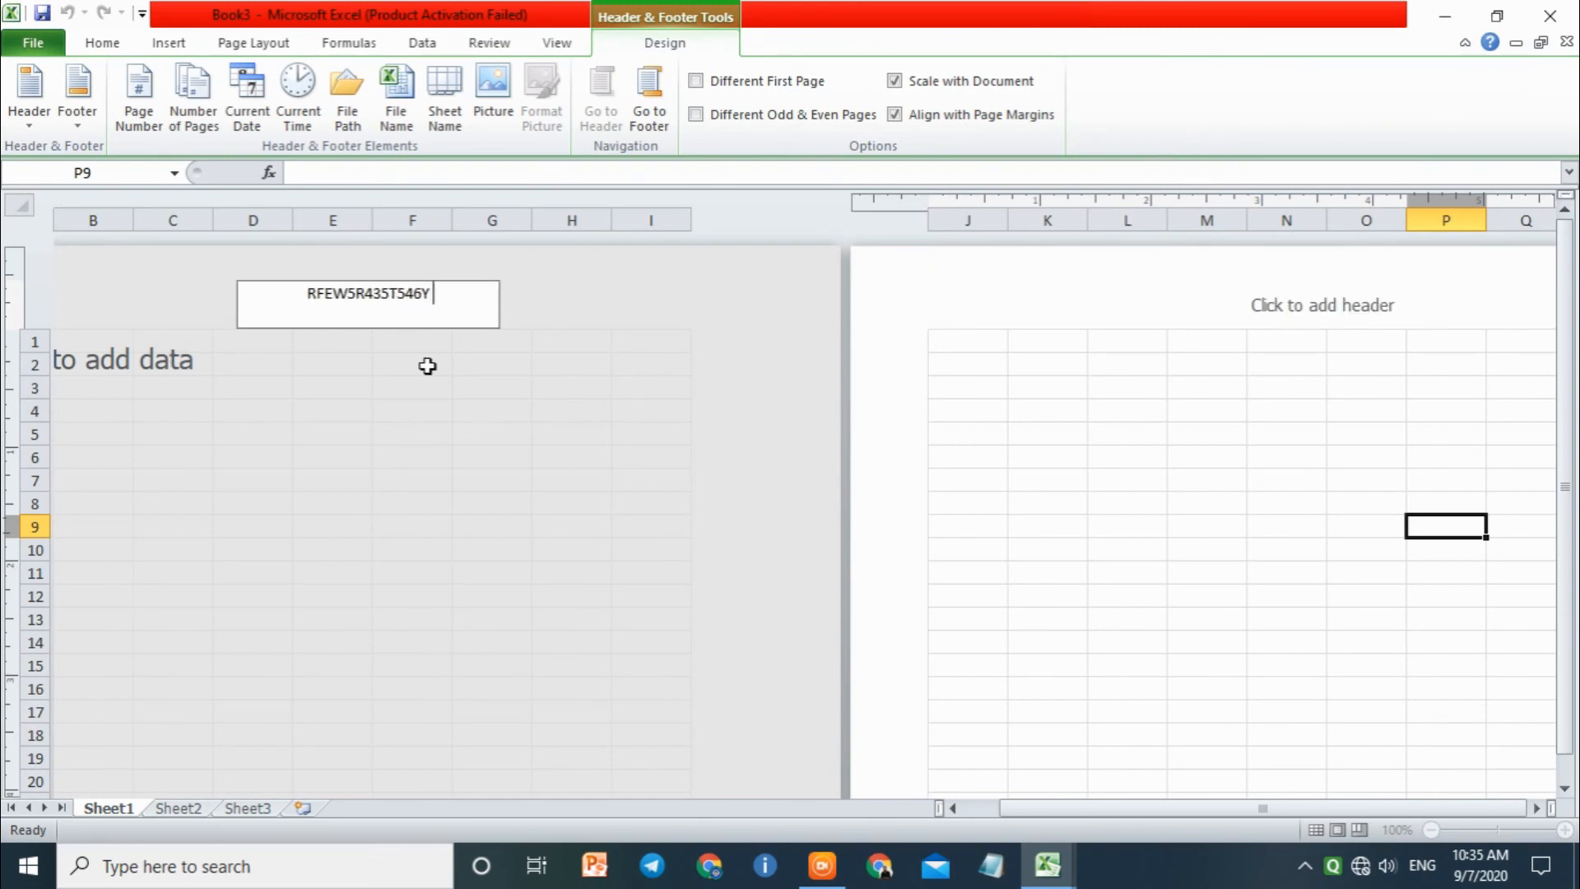
click(1175, 473)
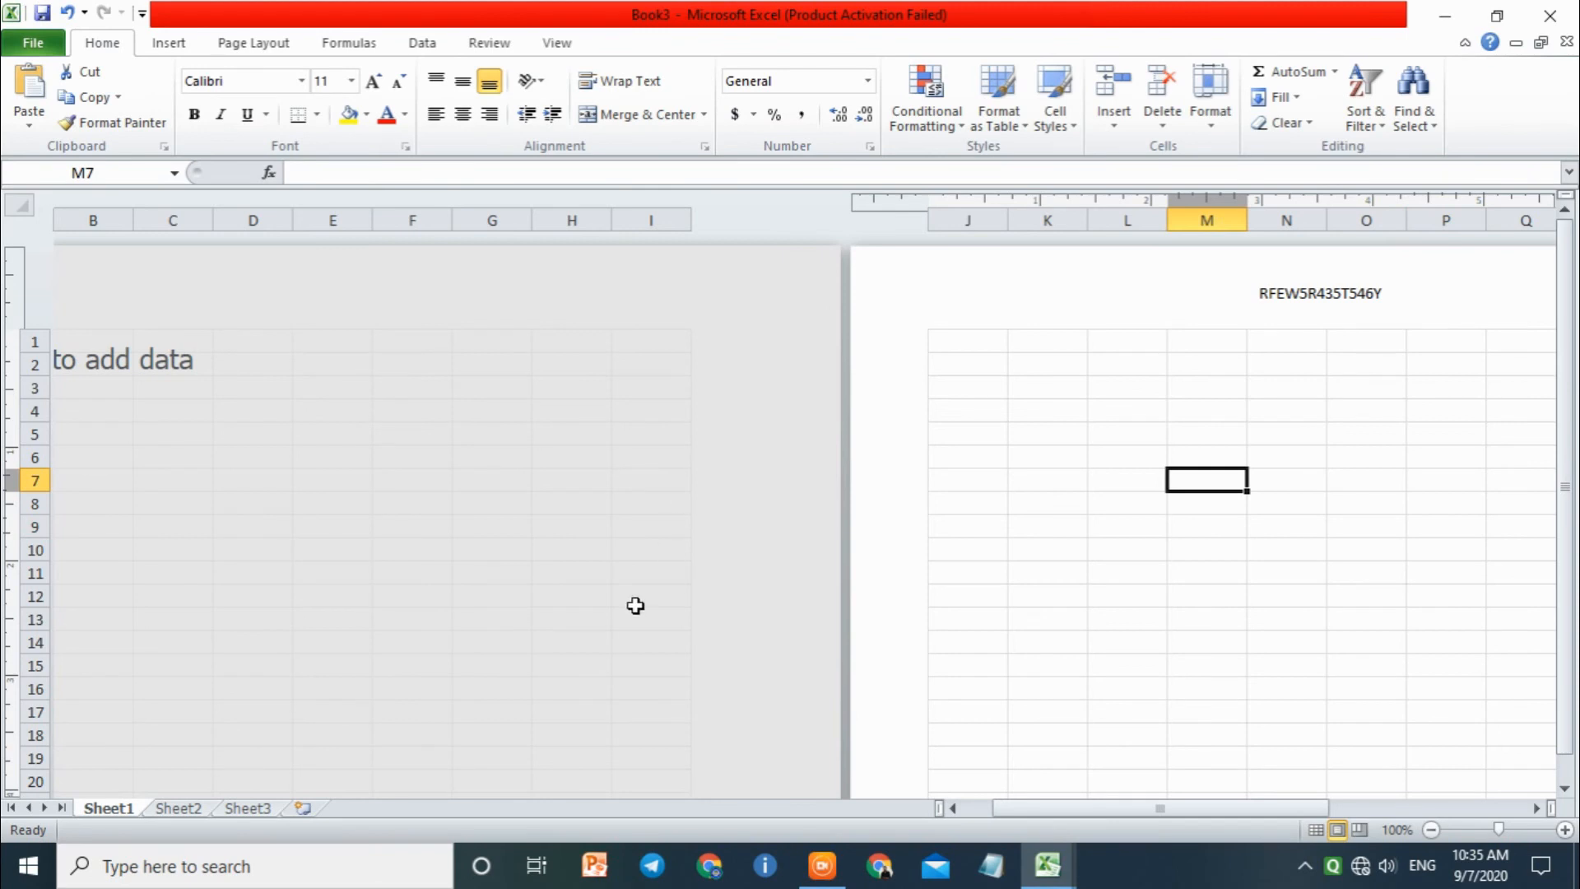
Step: Switch to Sheet2 and display the insert commands
click(195, 807)
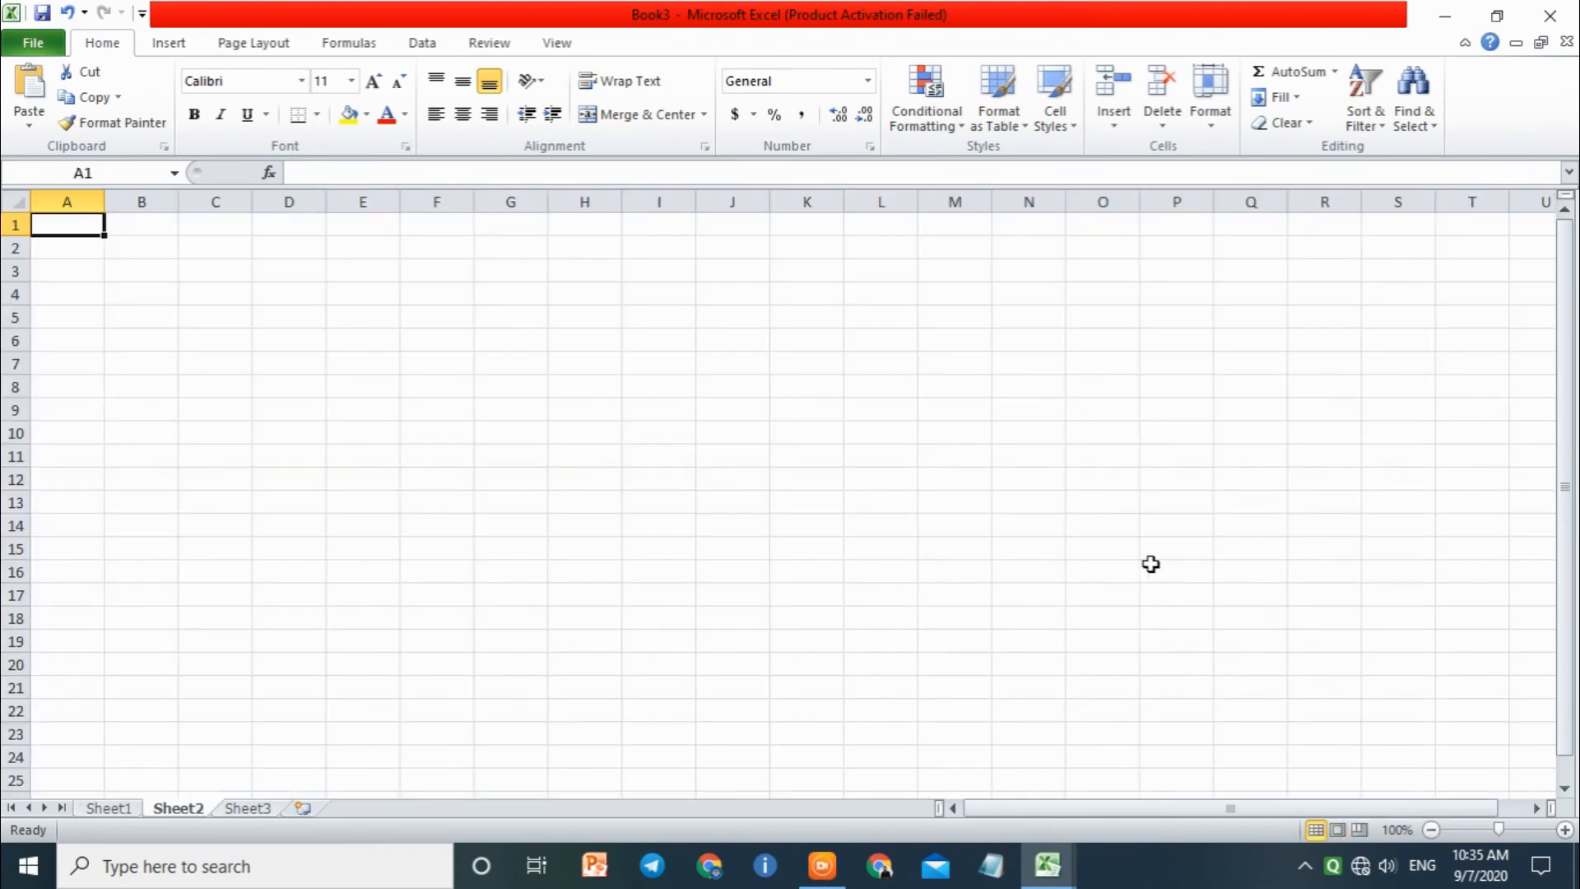
click(169, 43)
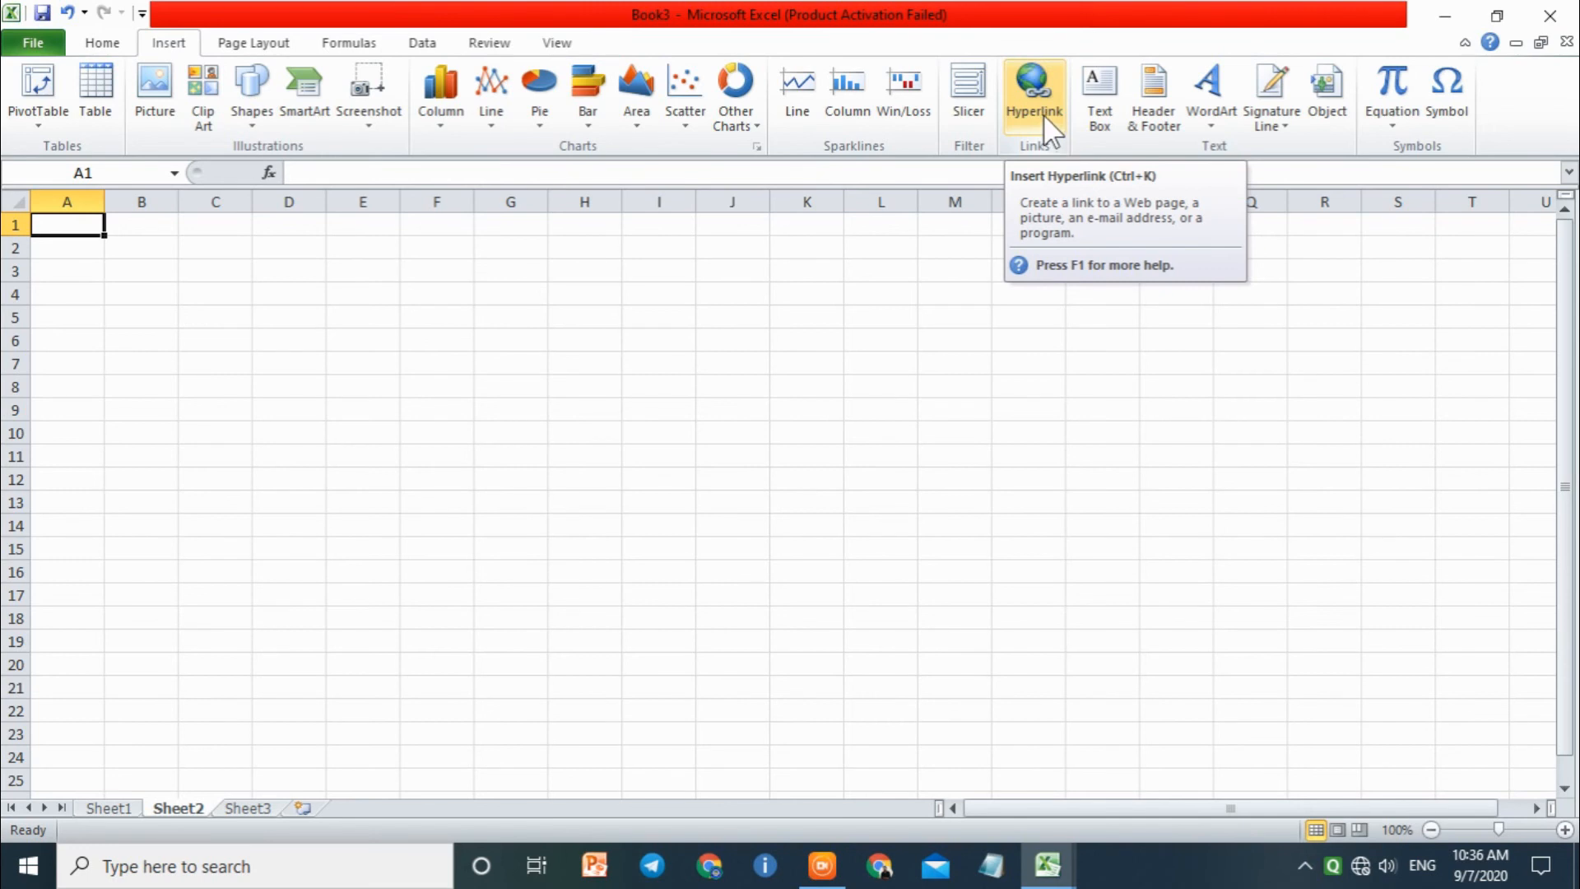
Step: Try to open the Office Marketplace signature services through the Signature Line command
click(1273, 125)
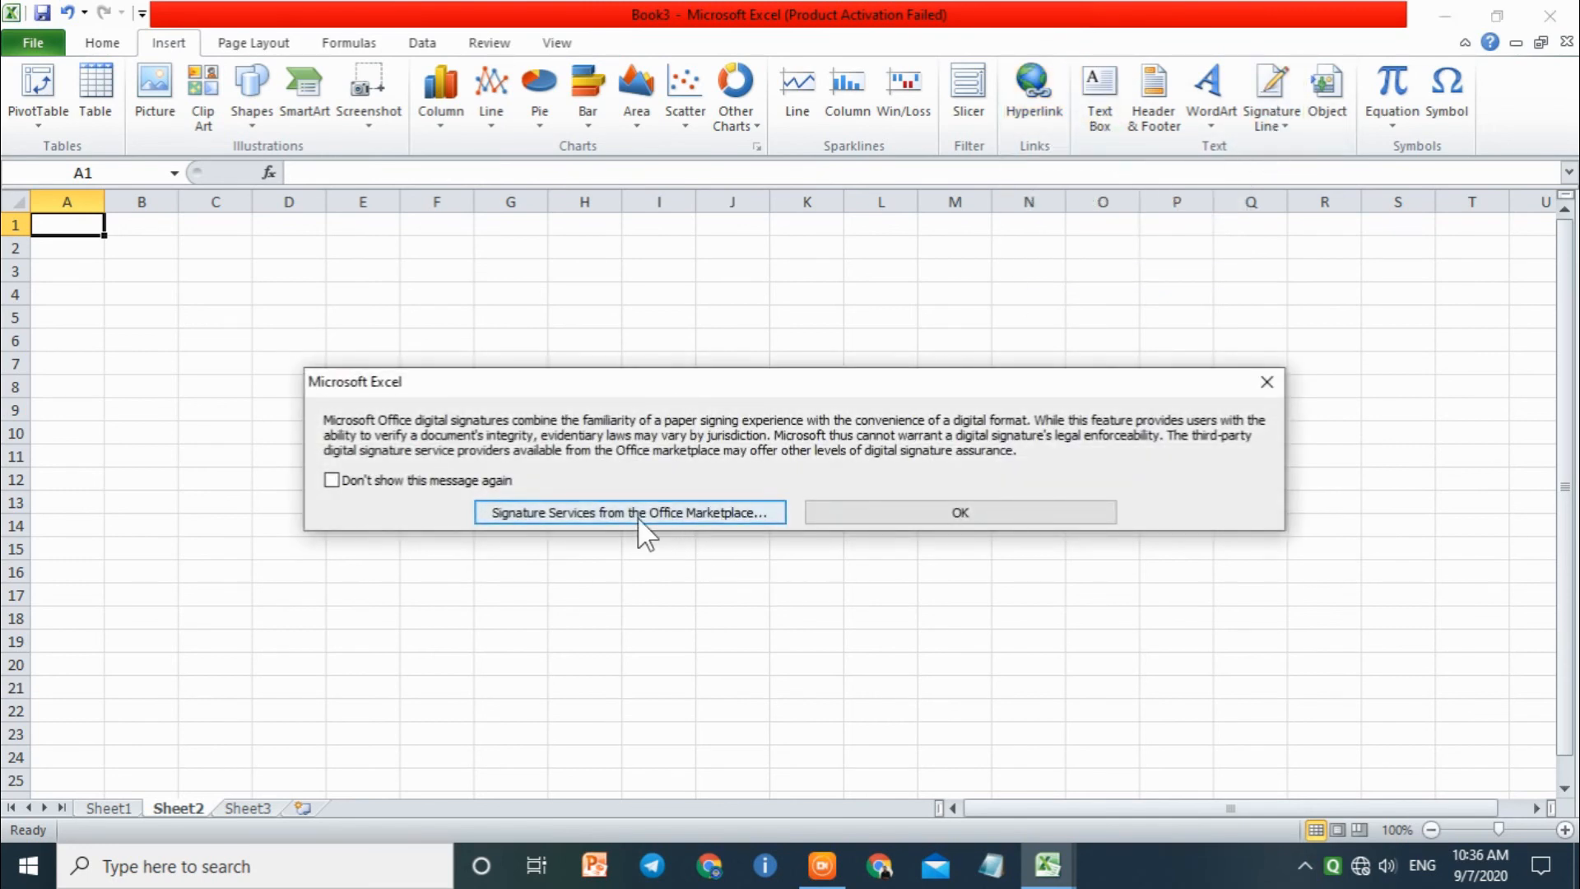
click(640, 520)
click(795, 491)
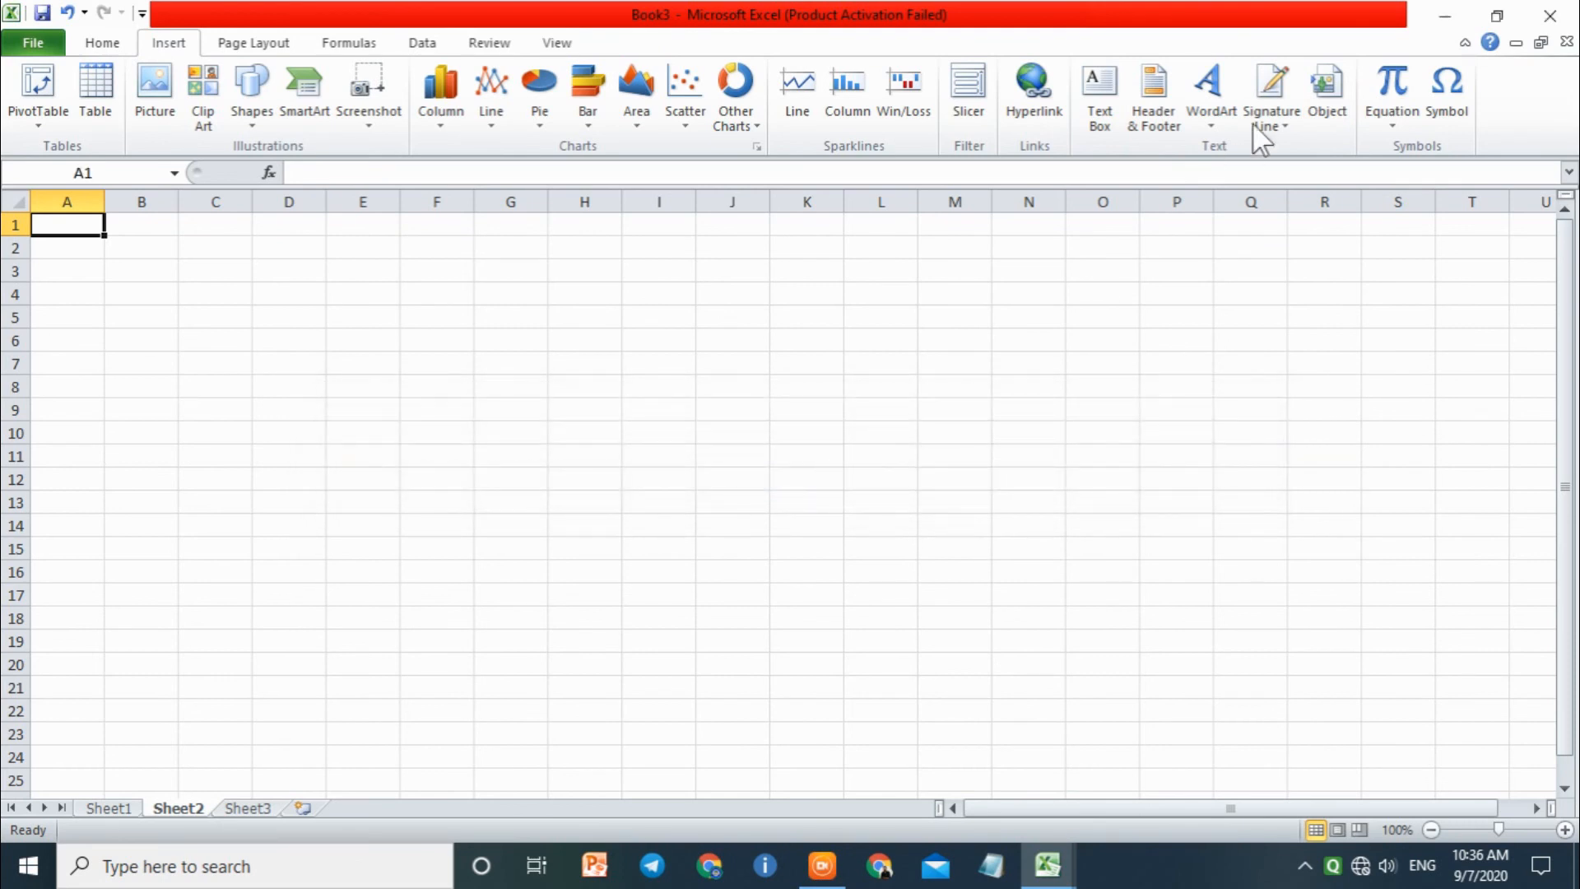
Step: Start a hyperlink to an existing file or web page in cell A1 with the display text "Click here"
click(1027, 122)
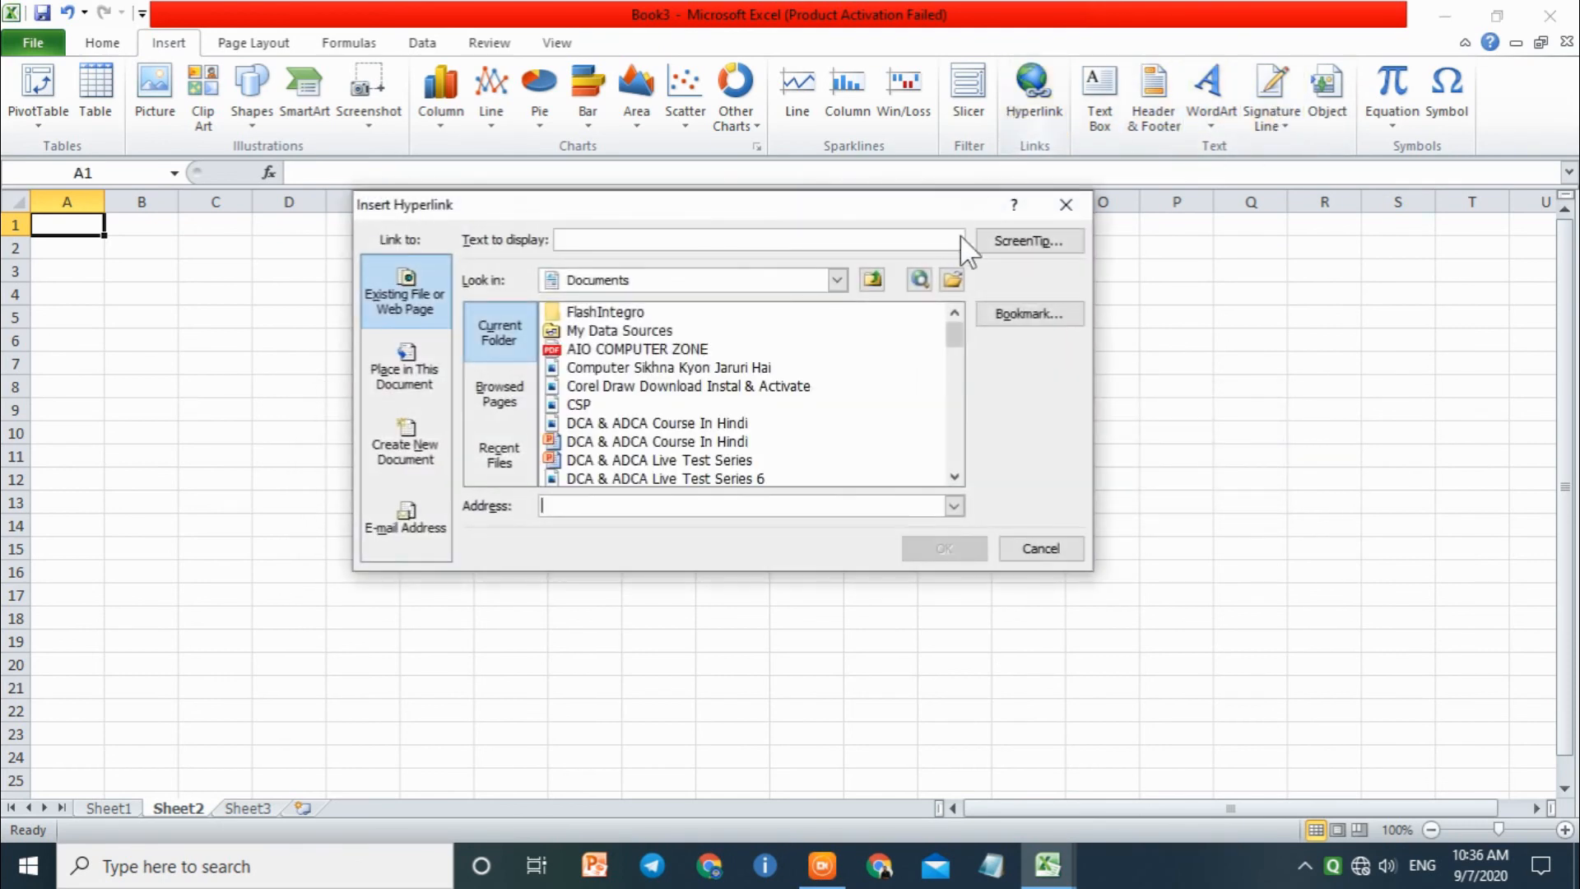
drag(701, 204, 592, 262)
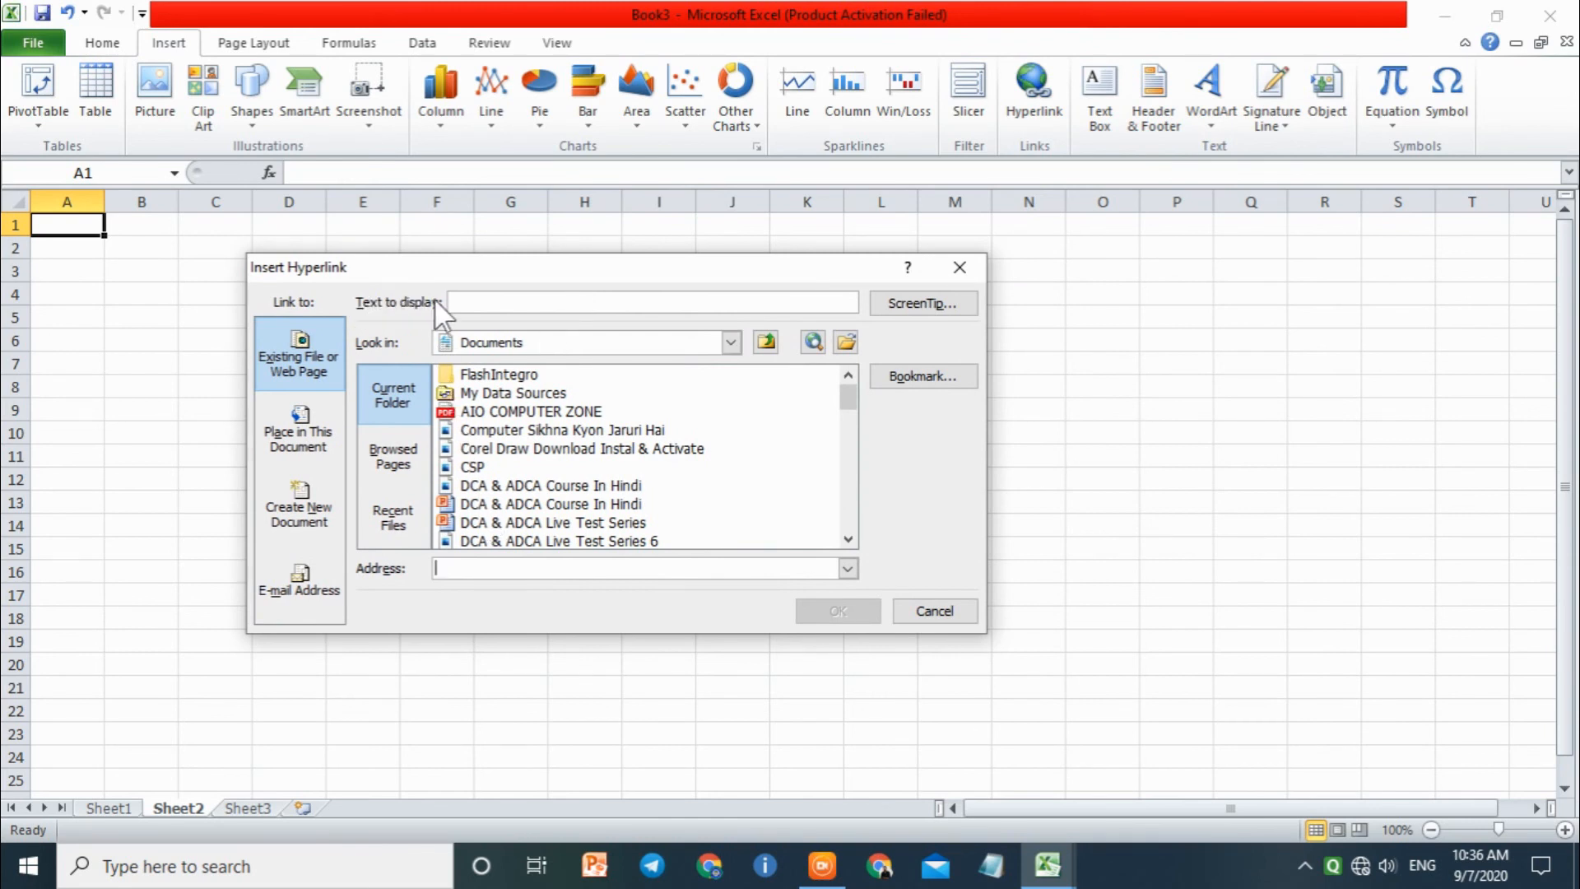
click(478, 300)
text(cLICK)
key(shift+Home)
text(cl)
key(BackSpace)
key(BackSpace)
text(cLICK HE)
key(BackSpace)
key(BackSpace)
key(BackSpace)
key(BackSpace)
key(BackSpace)
key(BackSpace)
key(BackSpace)
key(BackSpace)
text(Click here)
click(480, 562)
text(www.aiocomp)
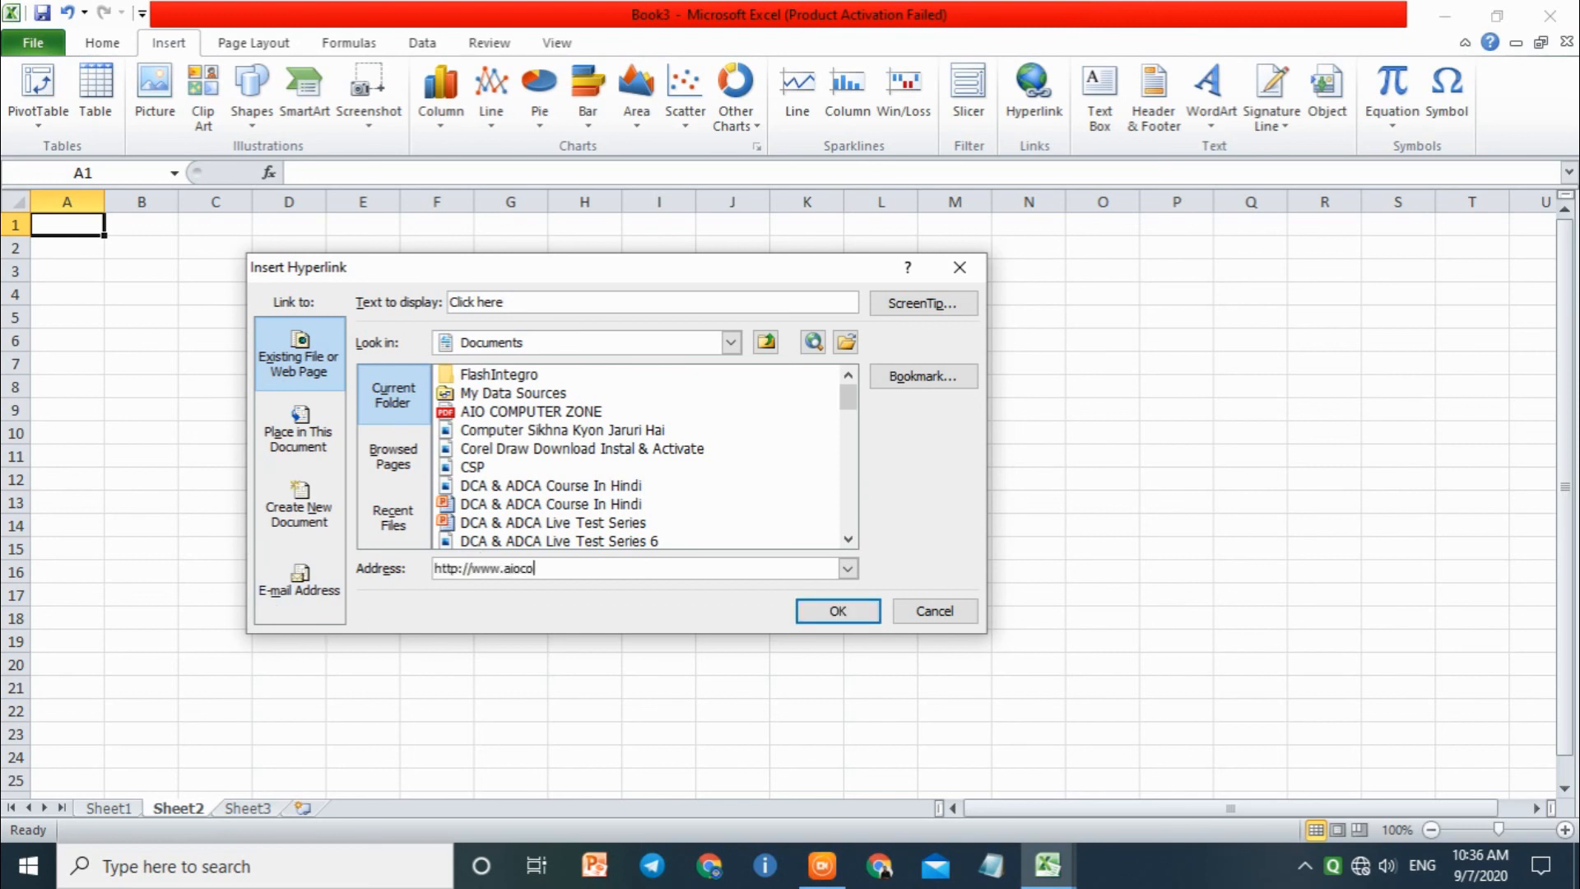
key(BackSpace)
key(BackSpace)
text(mputerzone.com)
click(807, 613)
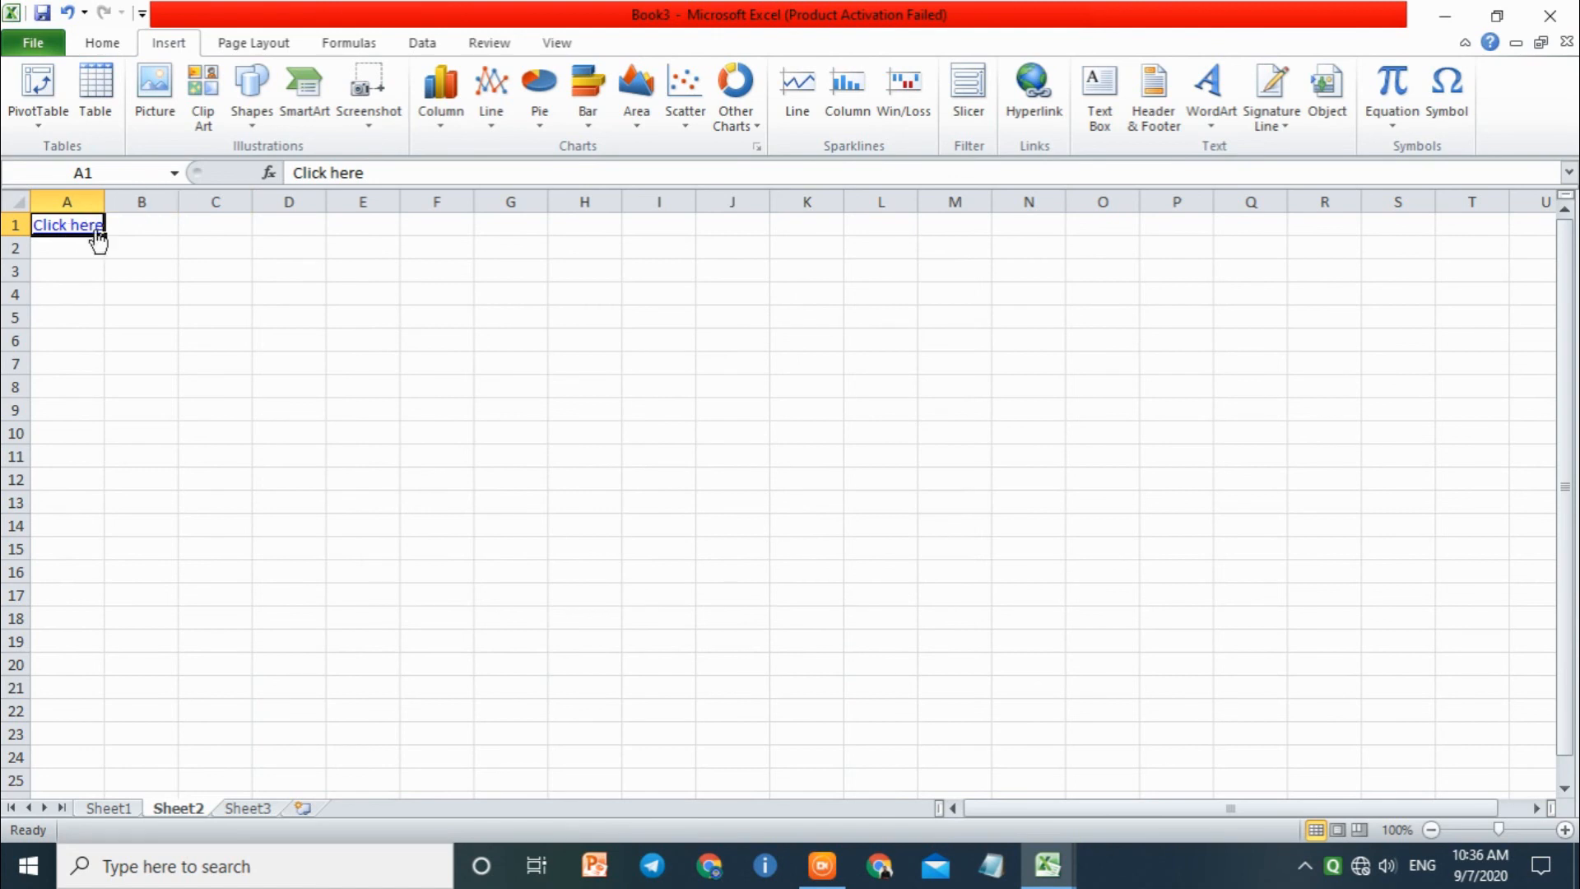
click(123, 269)
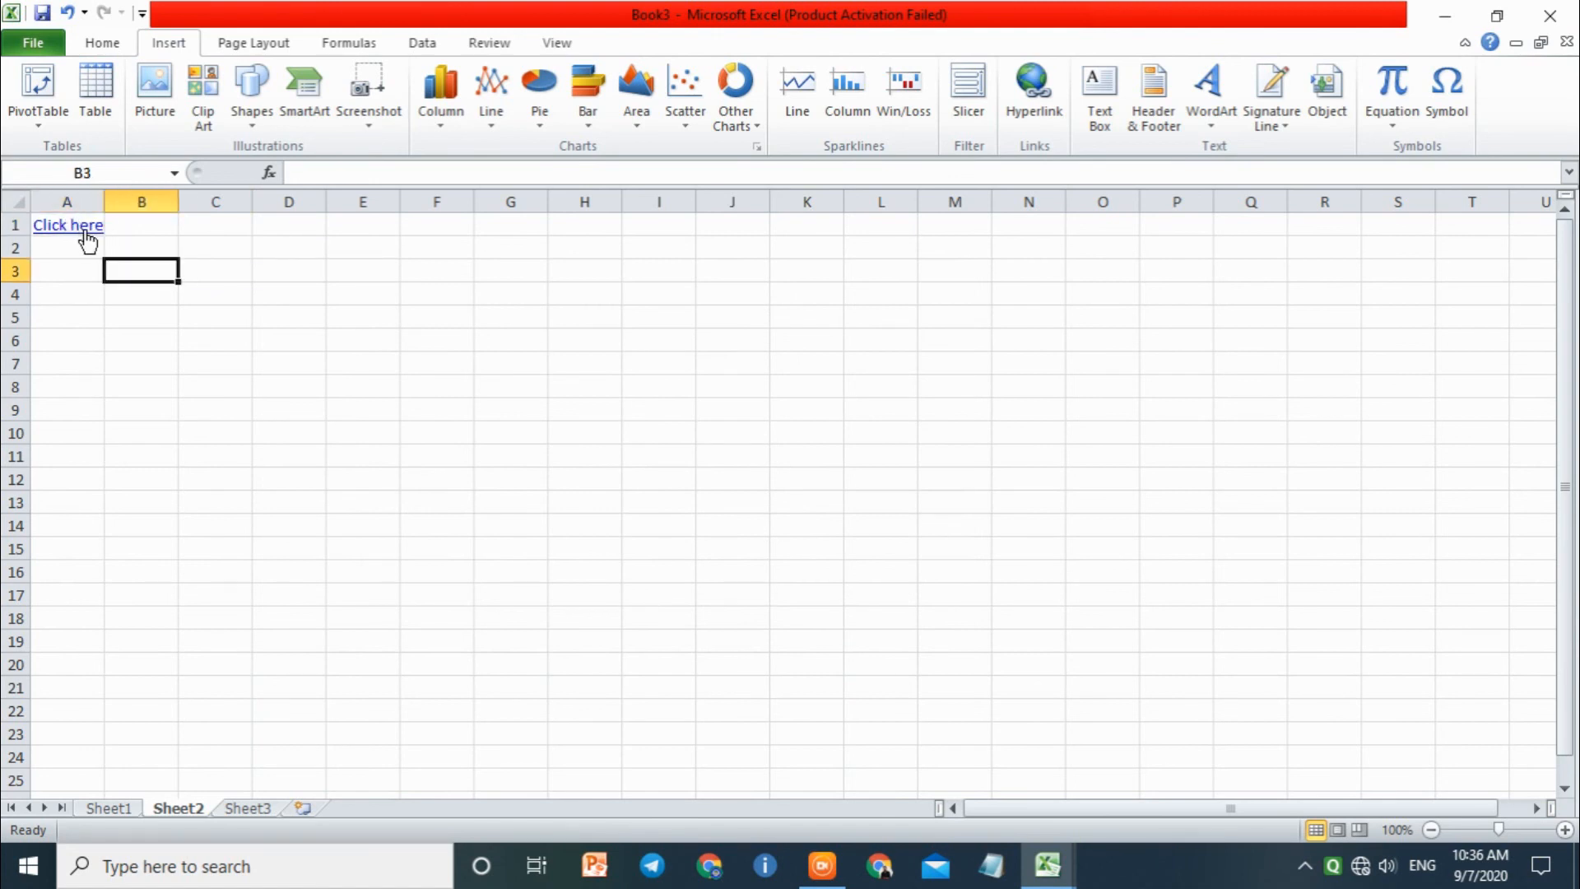
Step: Try to follow the "Click here" web link in cell A1 and dismiss the resulting message
click(517, 429)
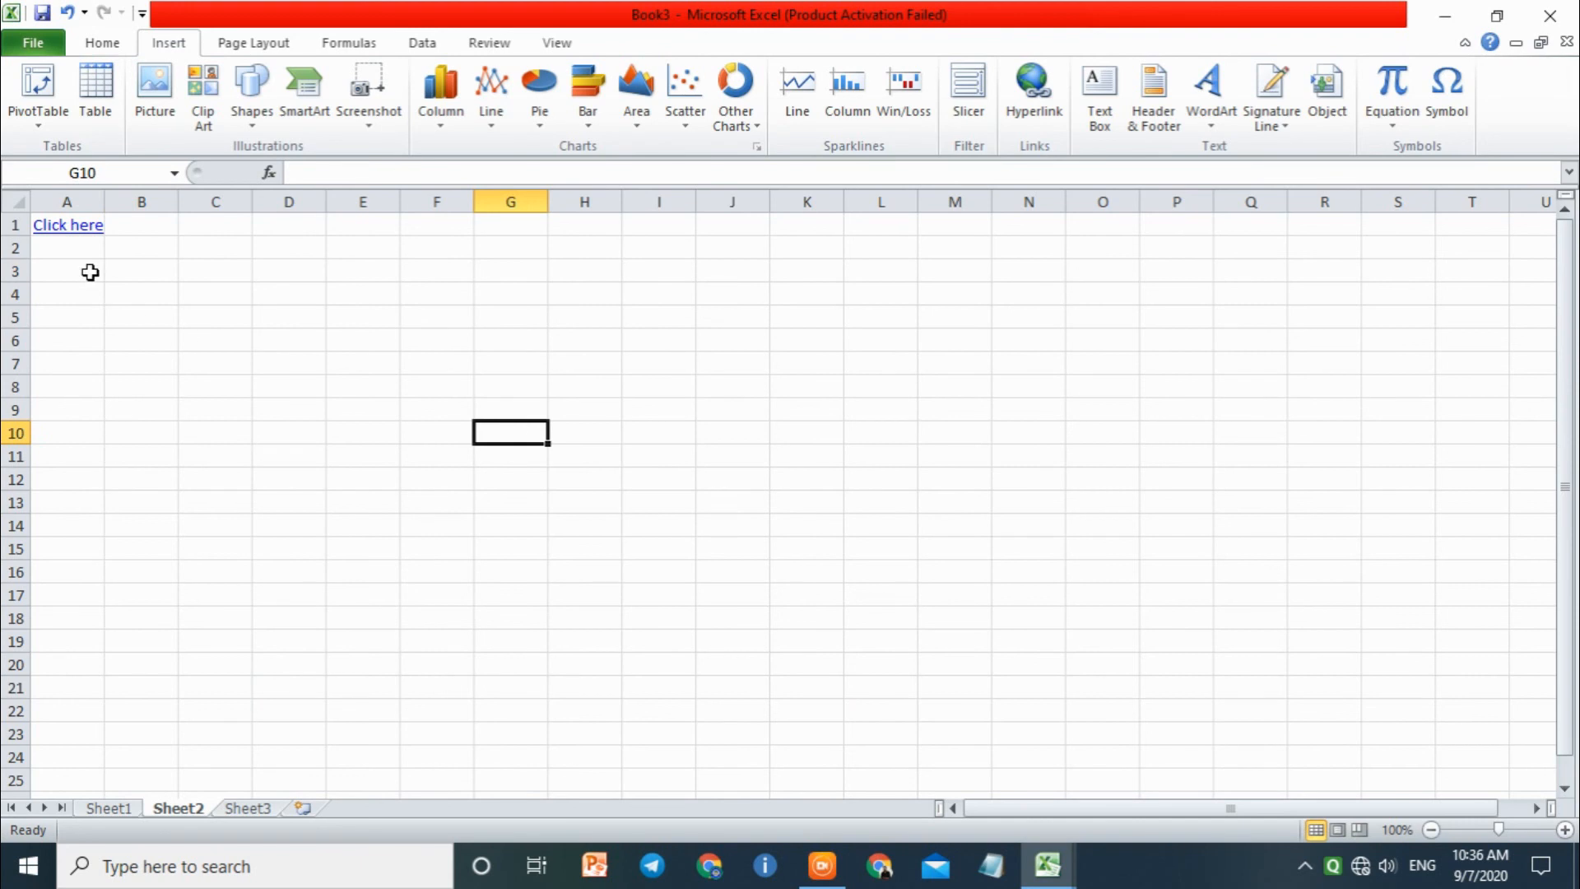
click(72, 233)
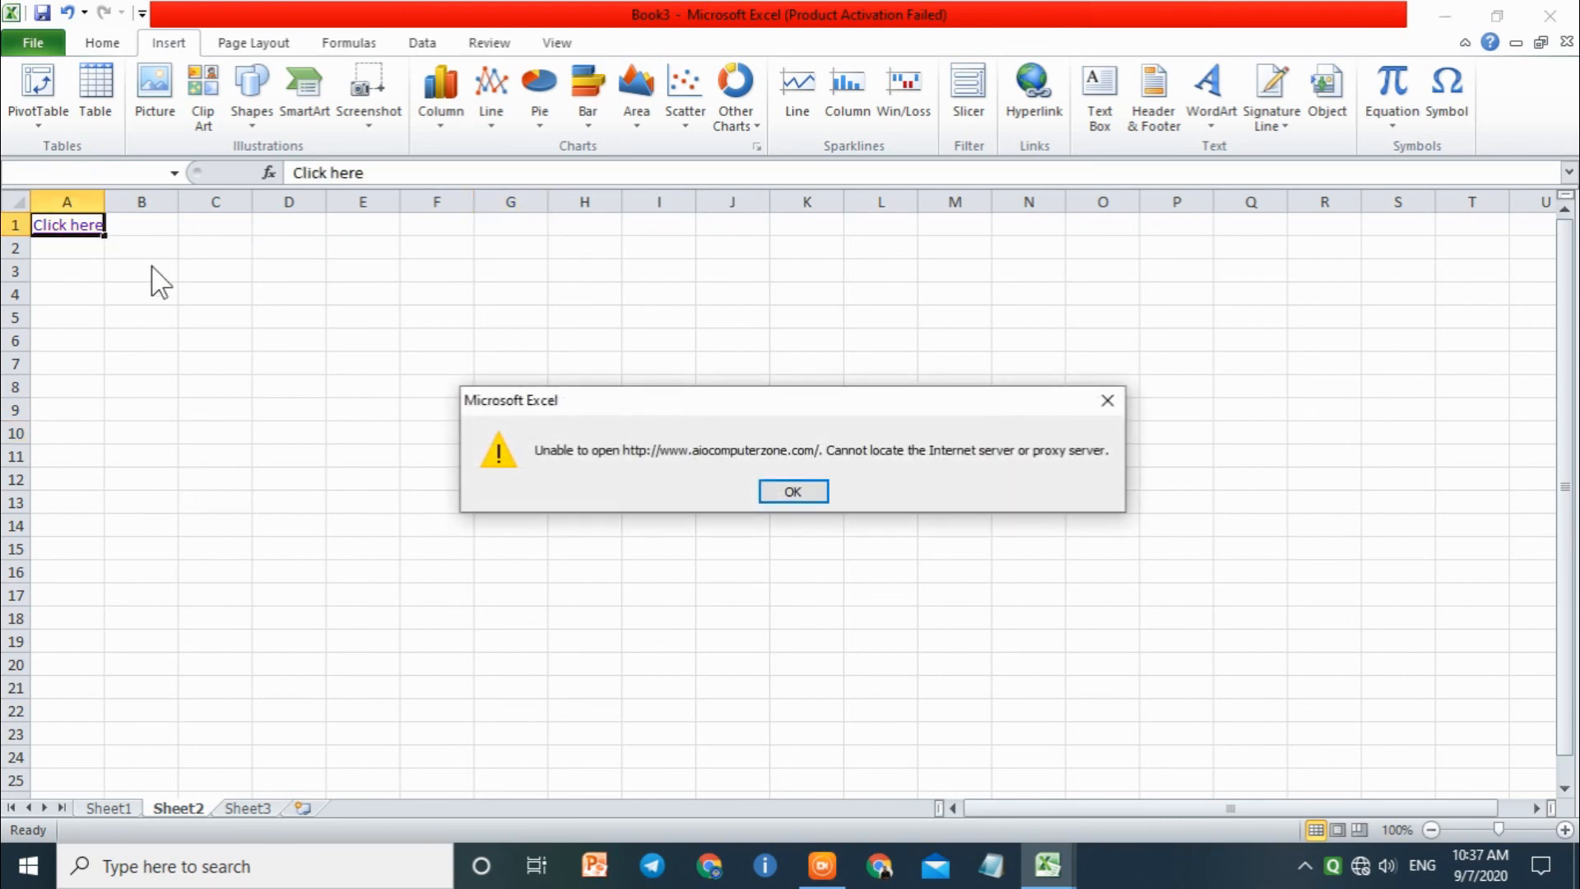
click(763, 496)
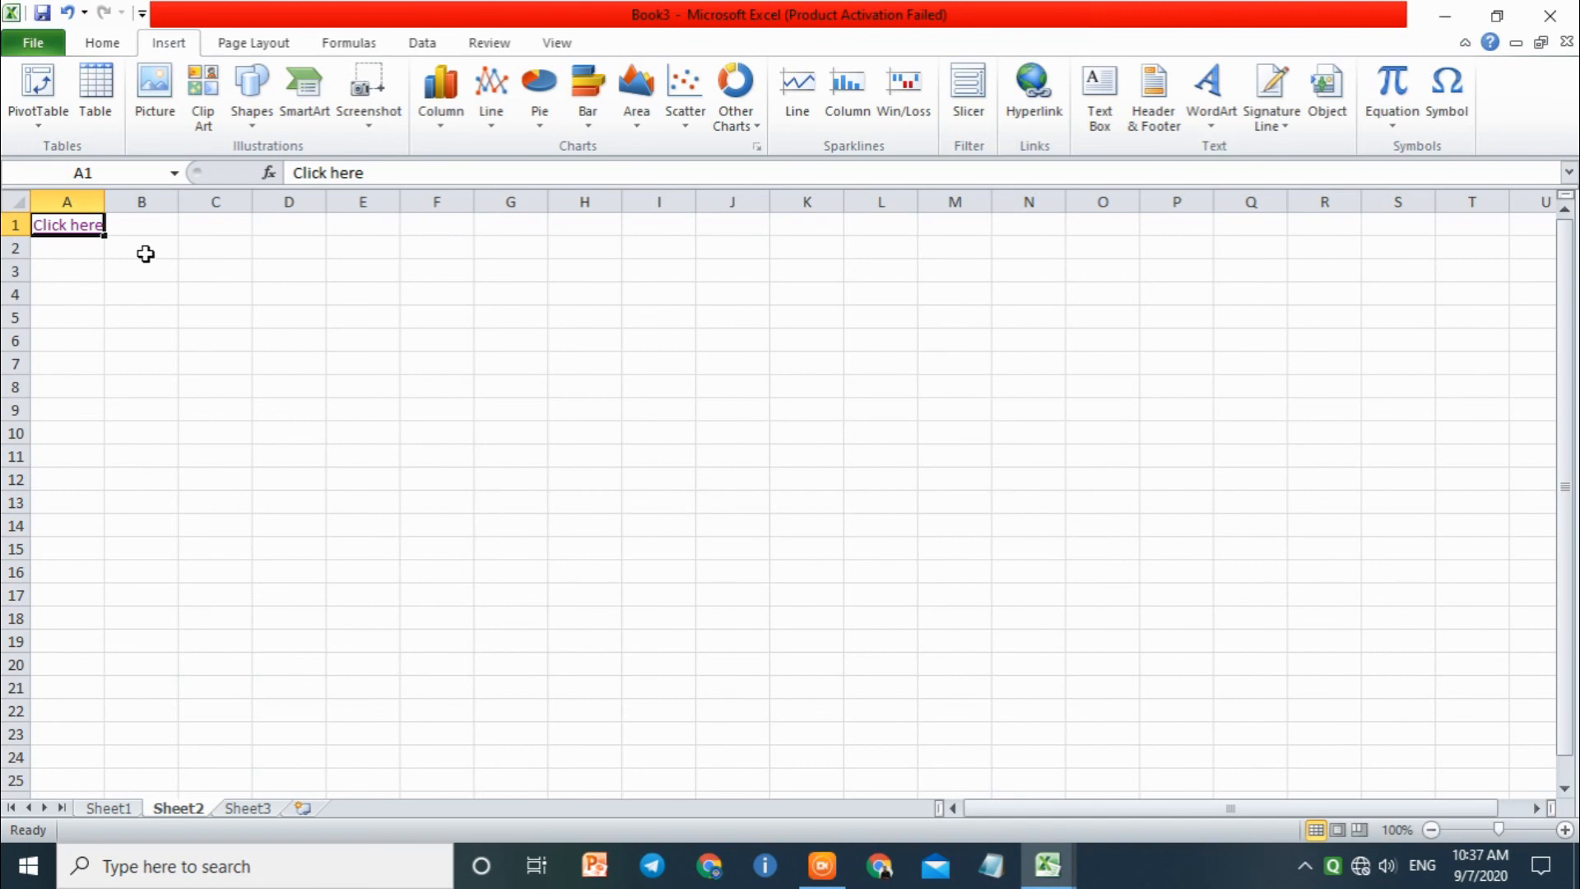
Step: Insert a hyperlink in cell C4 to the AIO COMPUTER ZONE PDF in the Documents folder
click(198, 297)
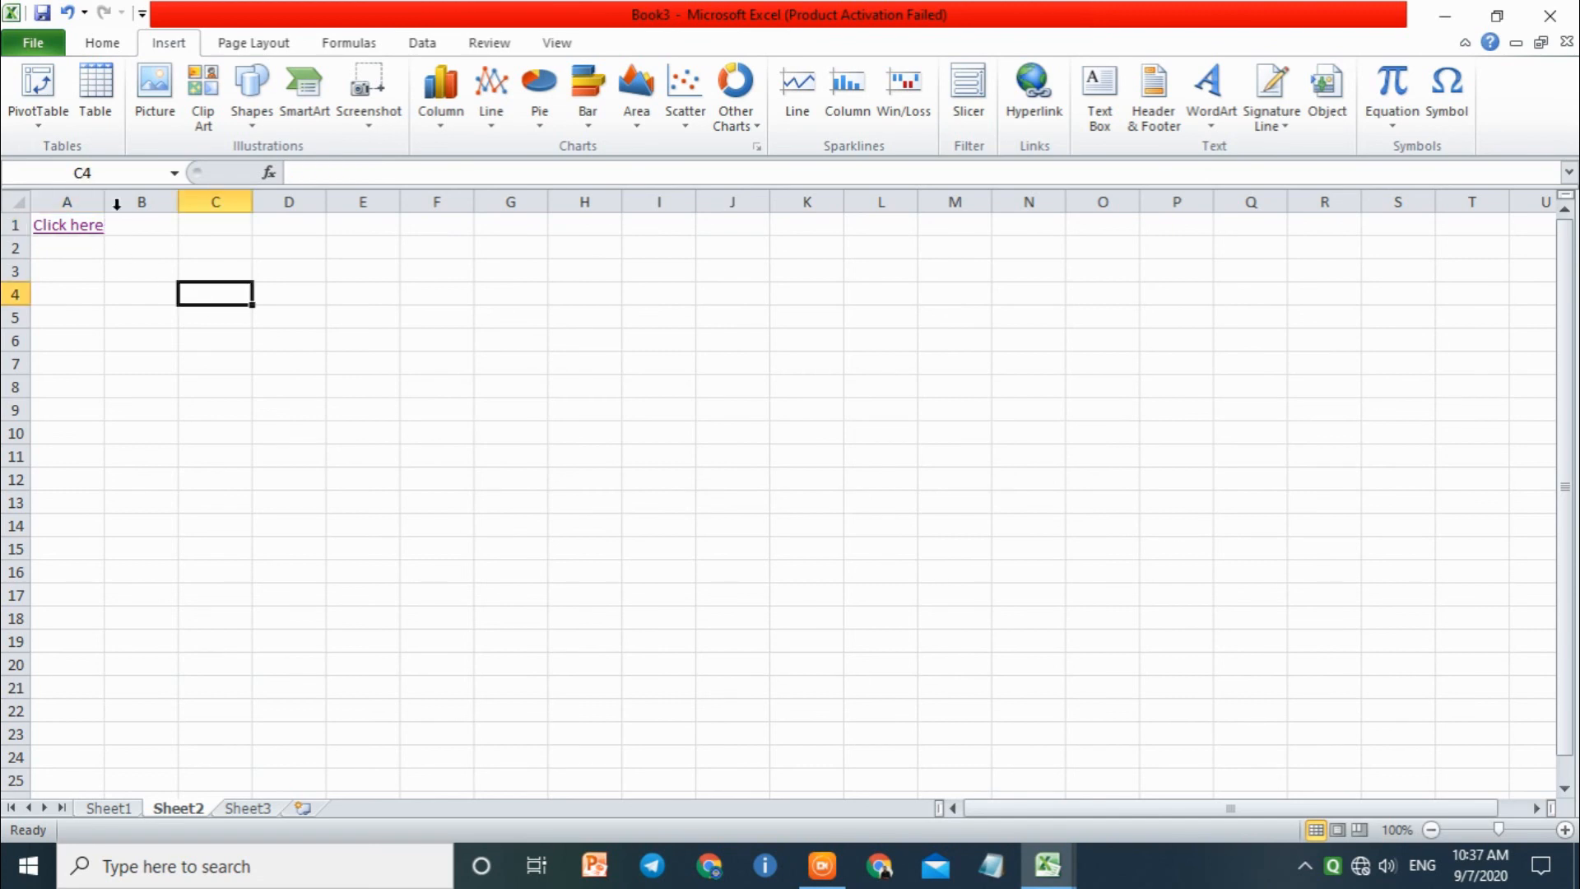
click(1054, 95)
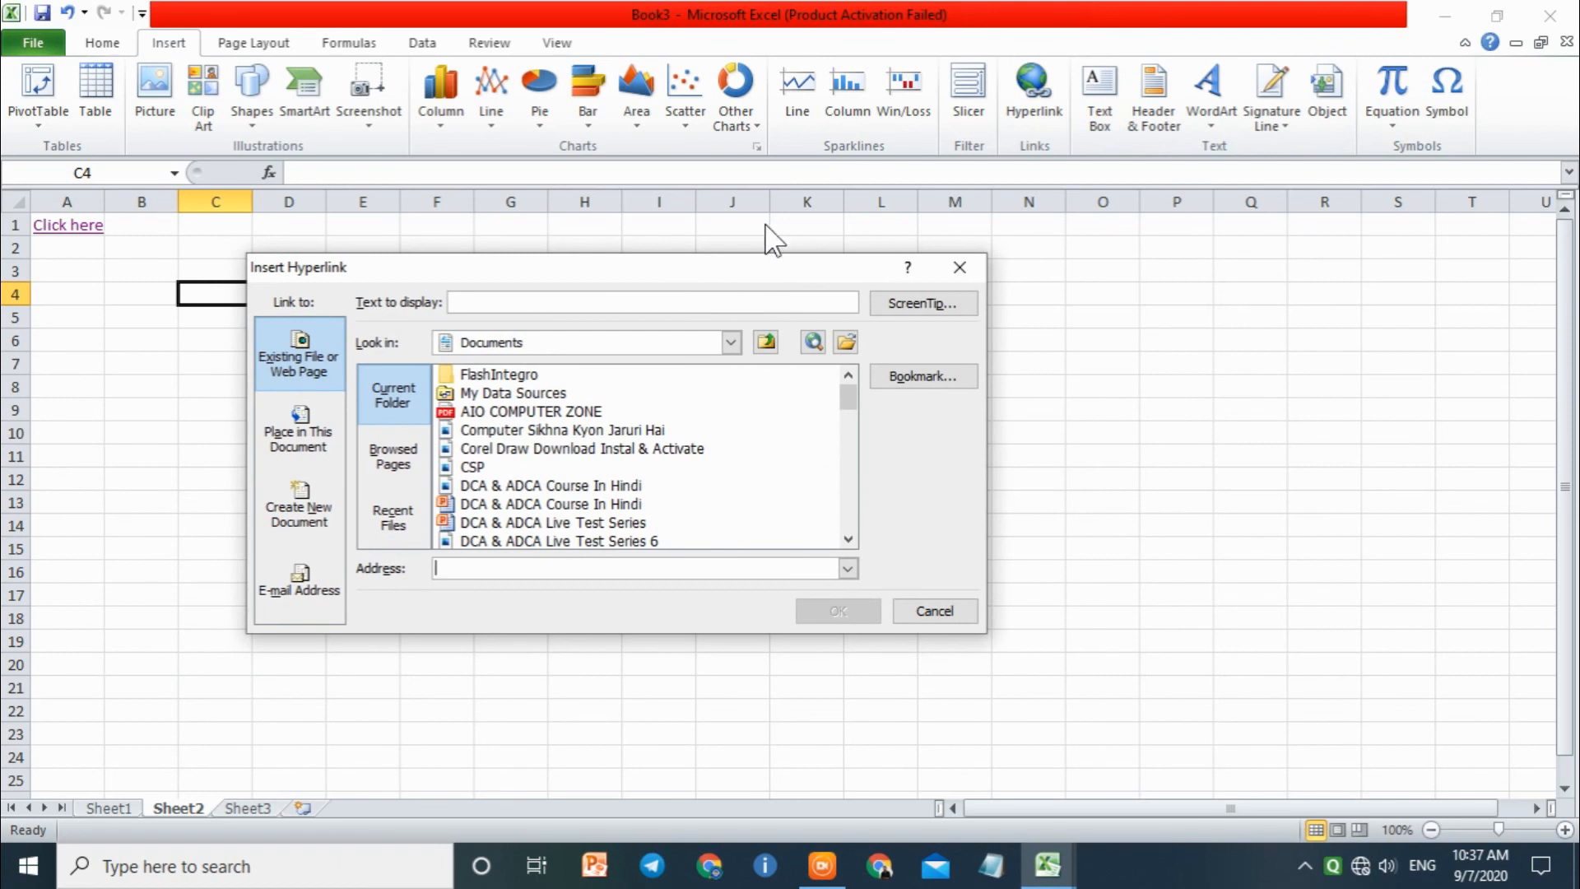
click(504, 395)
click(507, 411)
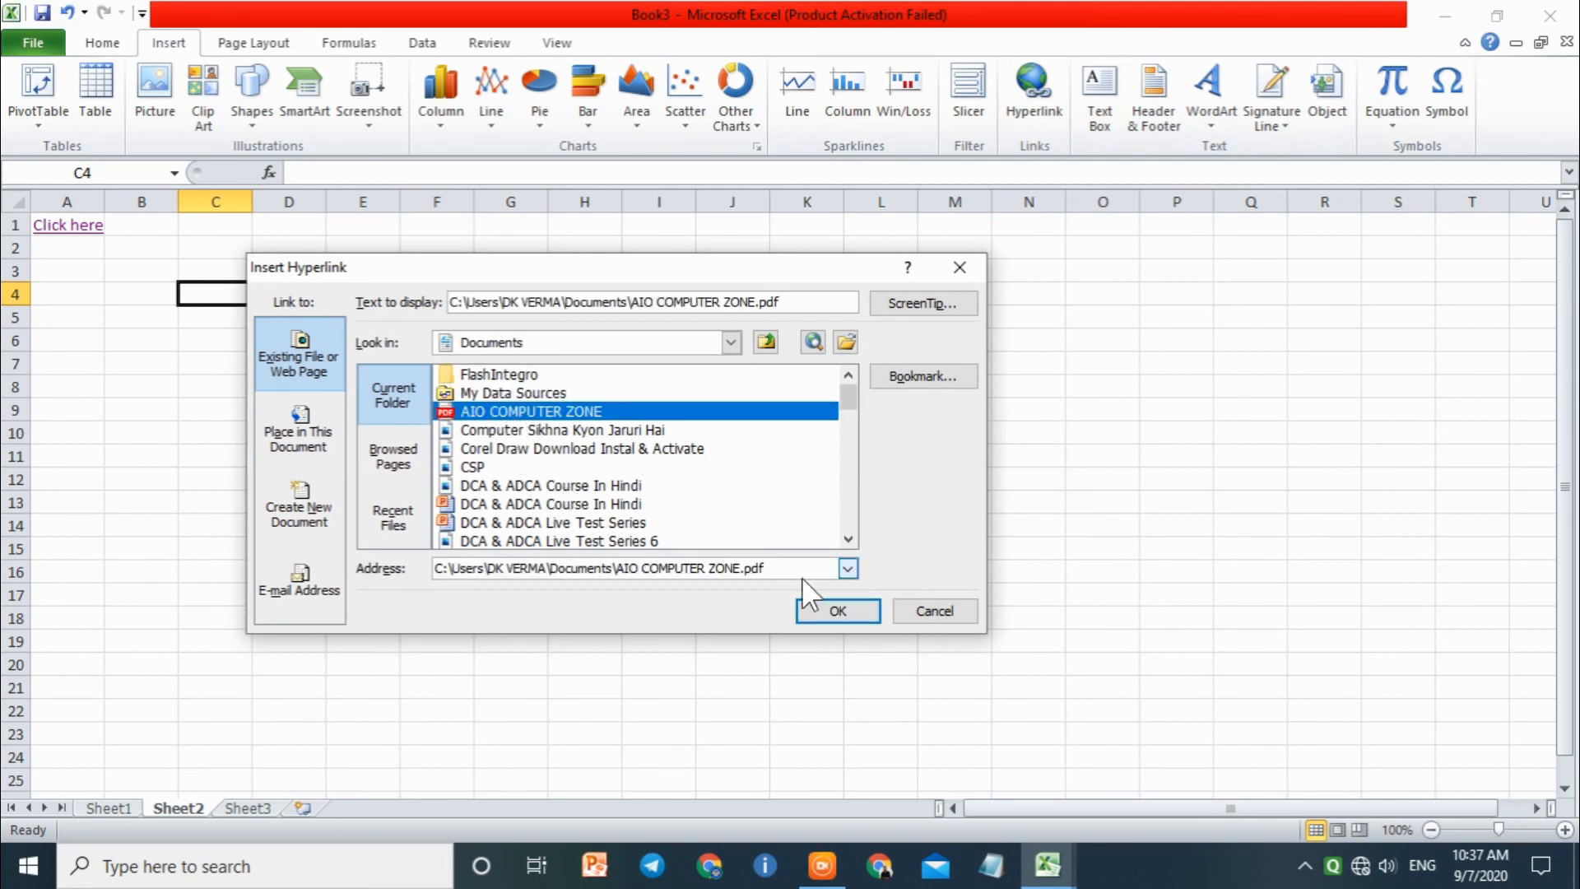
click(846, 611)
click(548, 364)
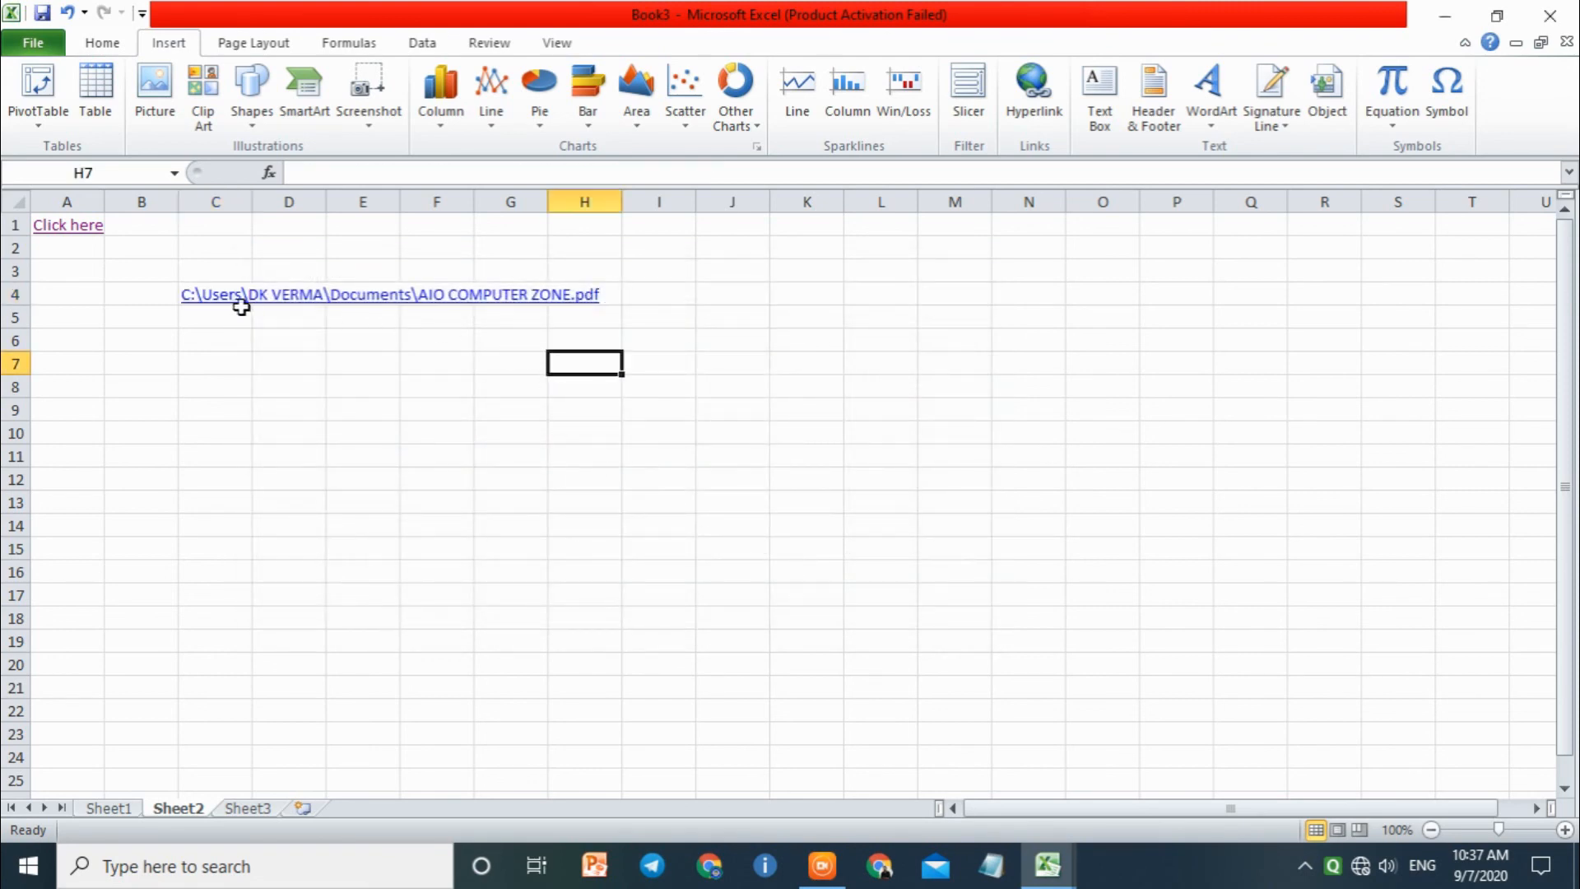
Step: Follow the PDF hyperlink in cell C4, accept the security notice, and close the opened document
click(206, 298)
click(946, 527)
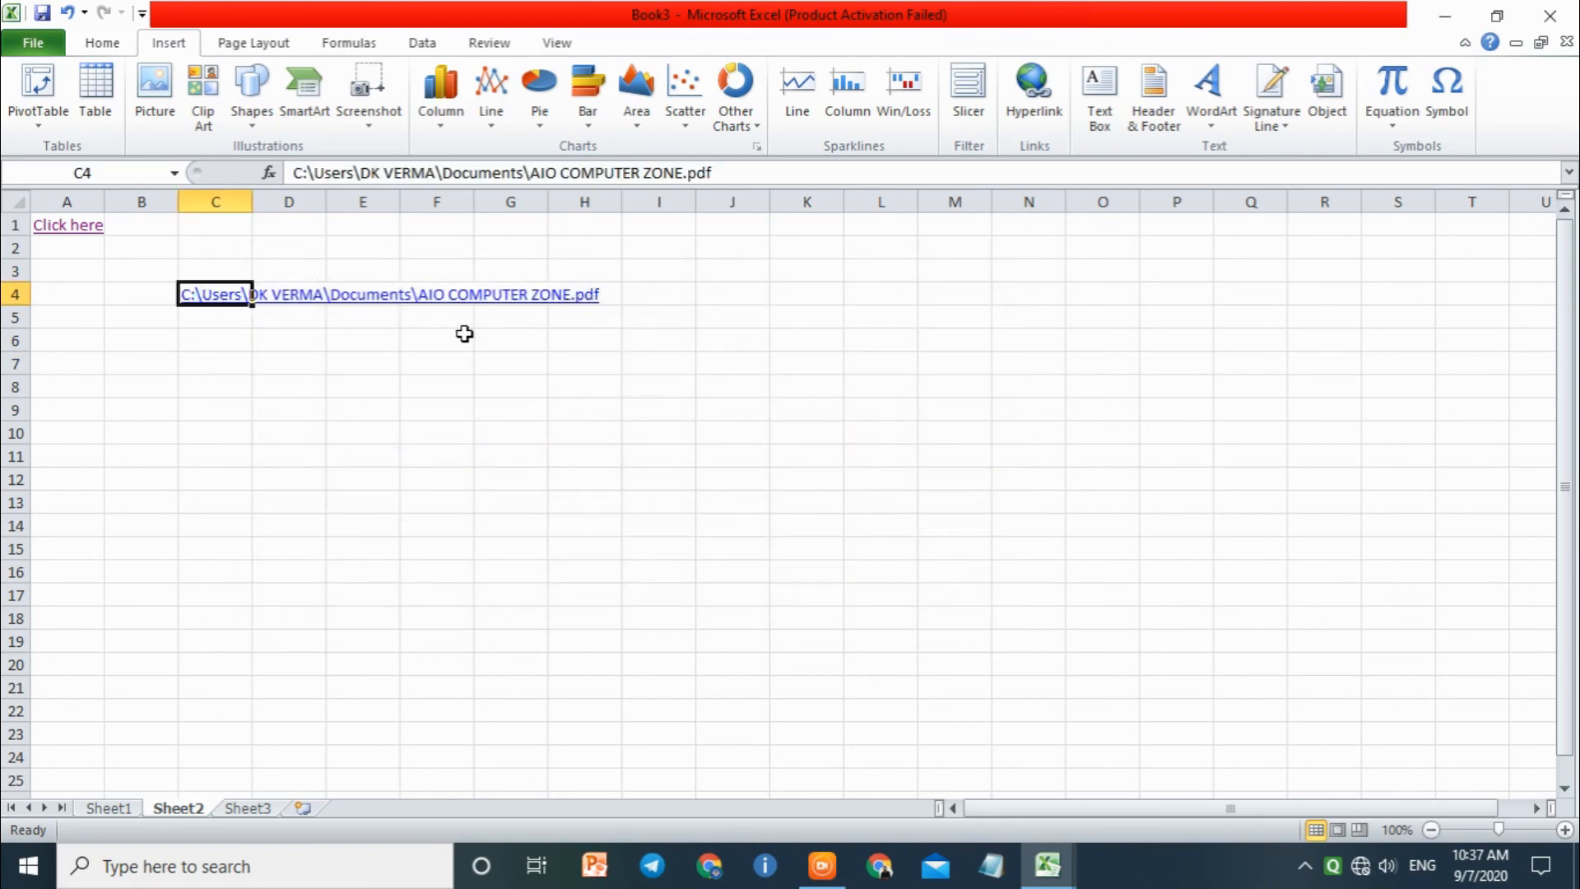
click(408, 294)
click(217, 306)
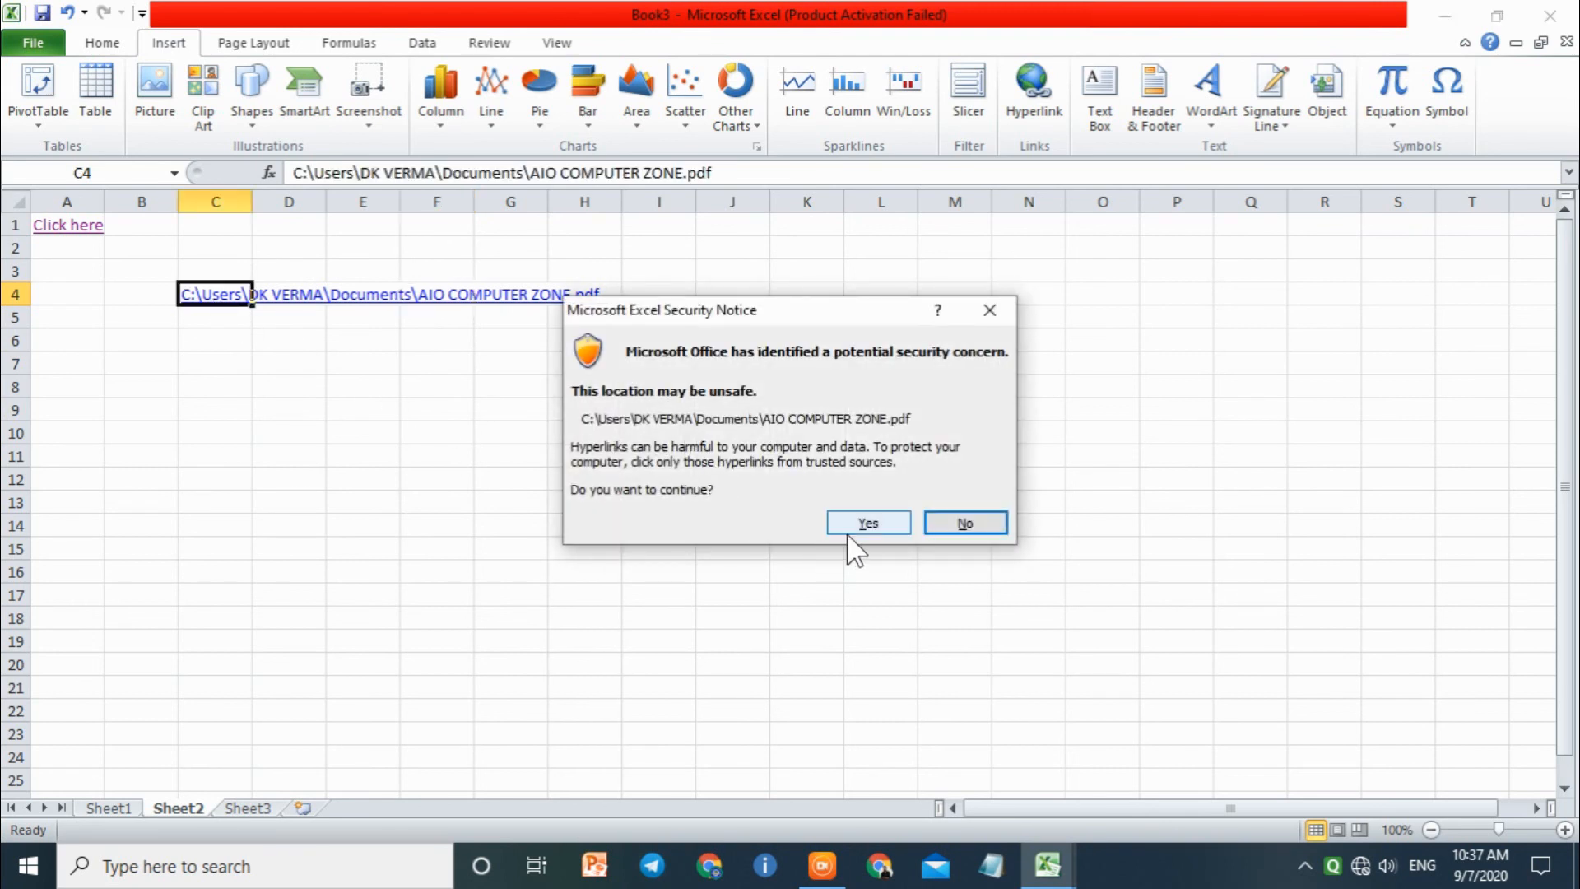
click(849, 527)
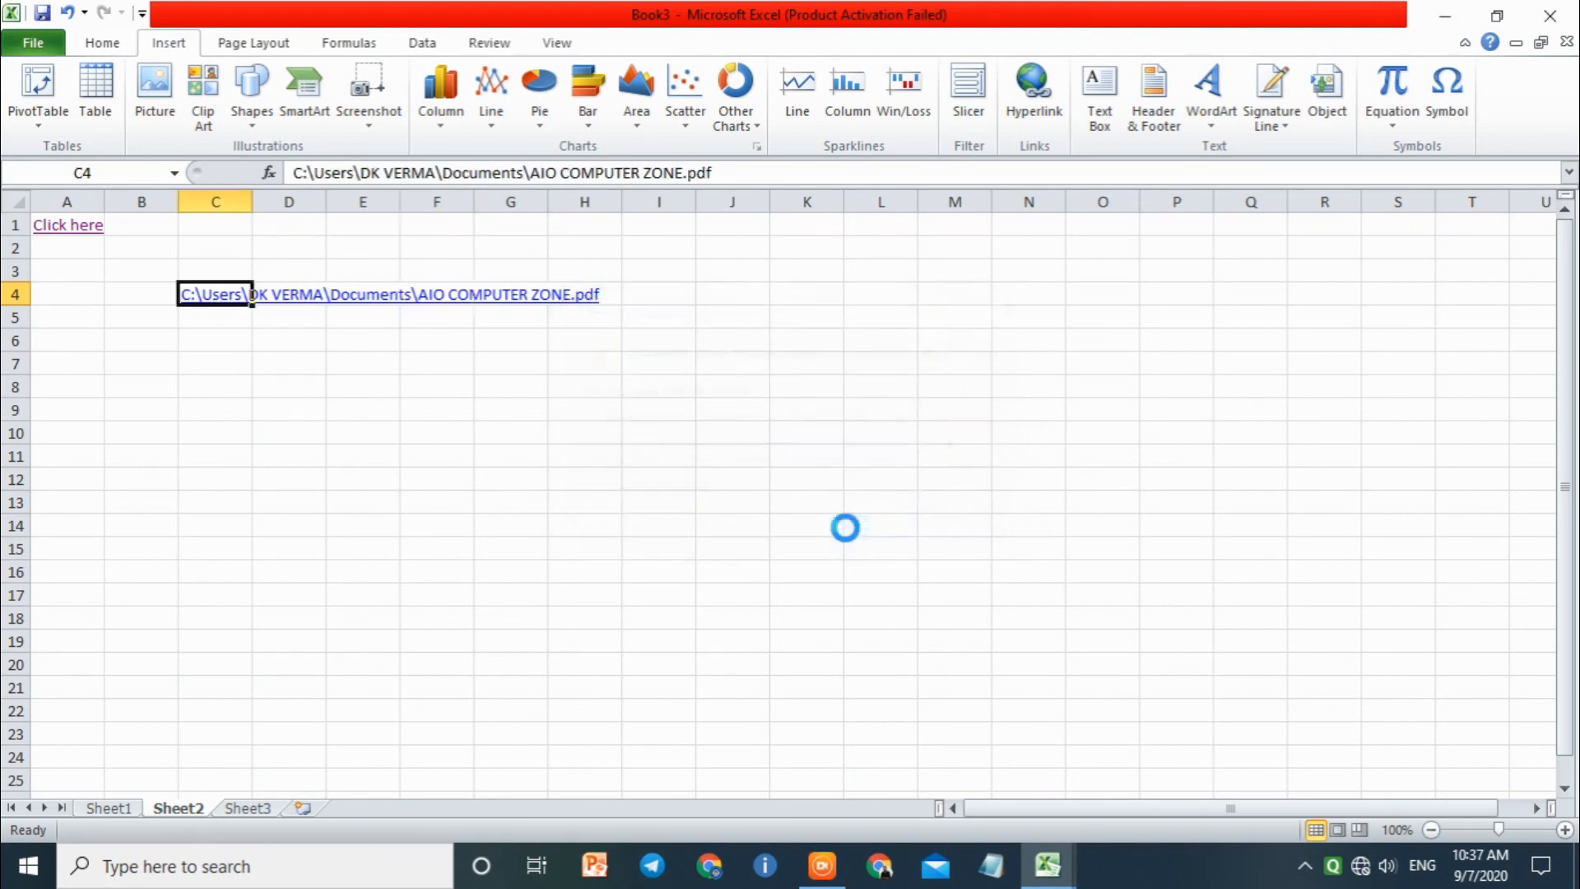
click(872, 564)
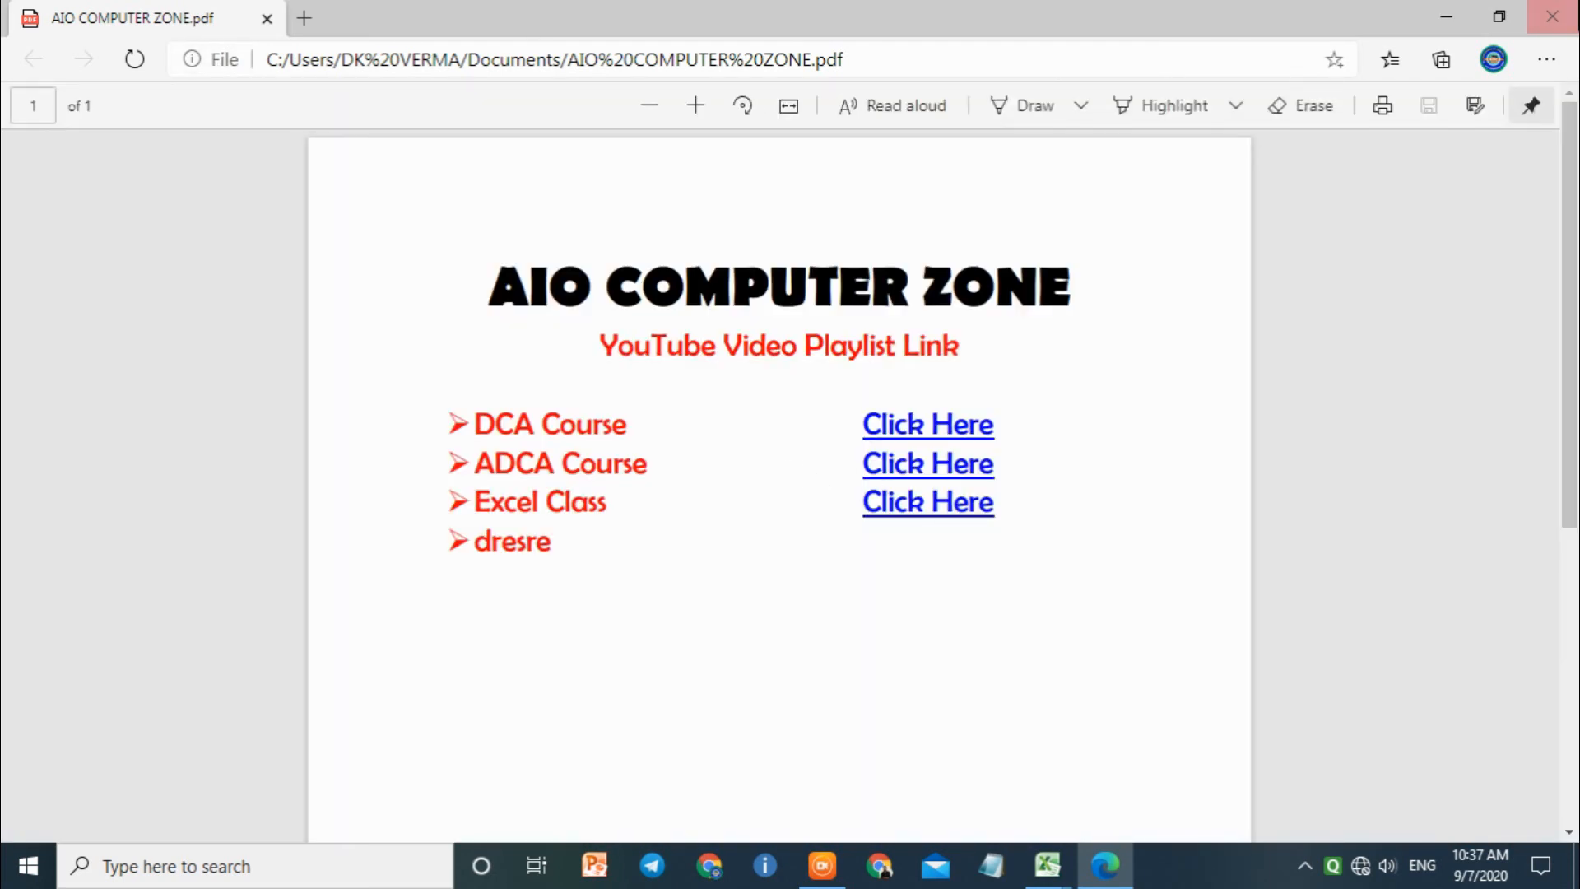
click(1551, 17)
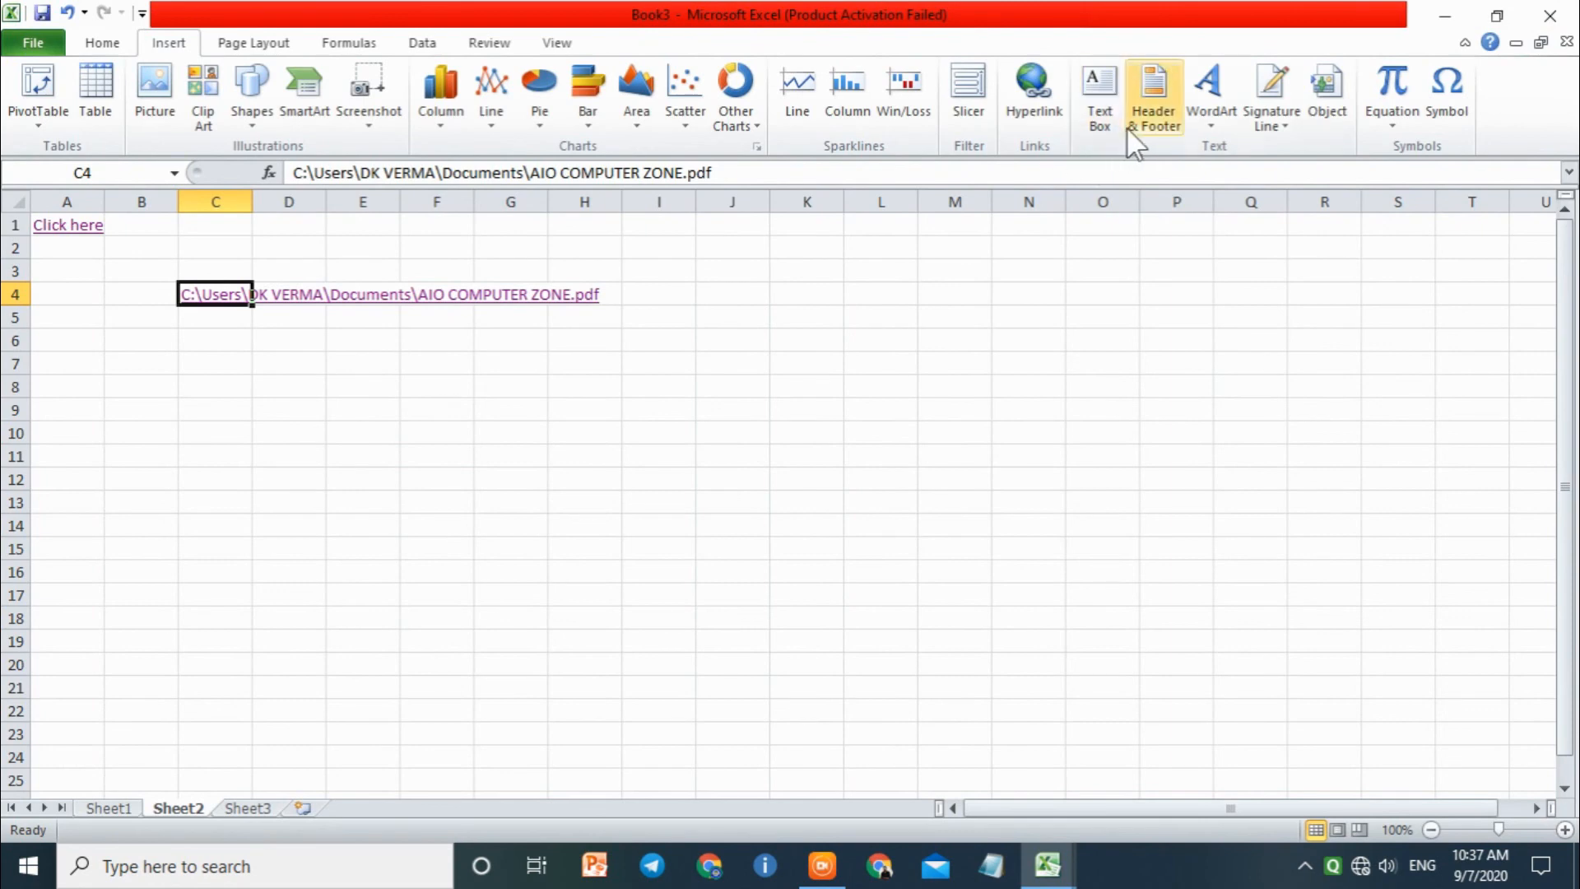
Step: Review the recent files, current folder and file browsing options for editing the hyperlink in cell C4, and cancel
click(1027, 92)
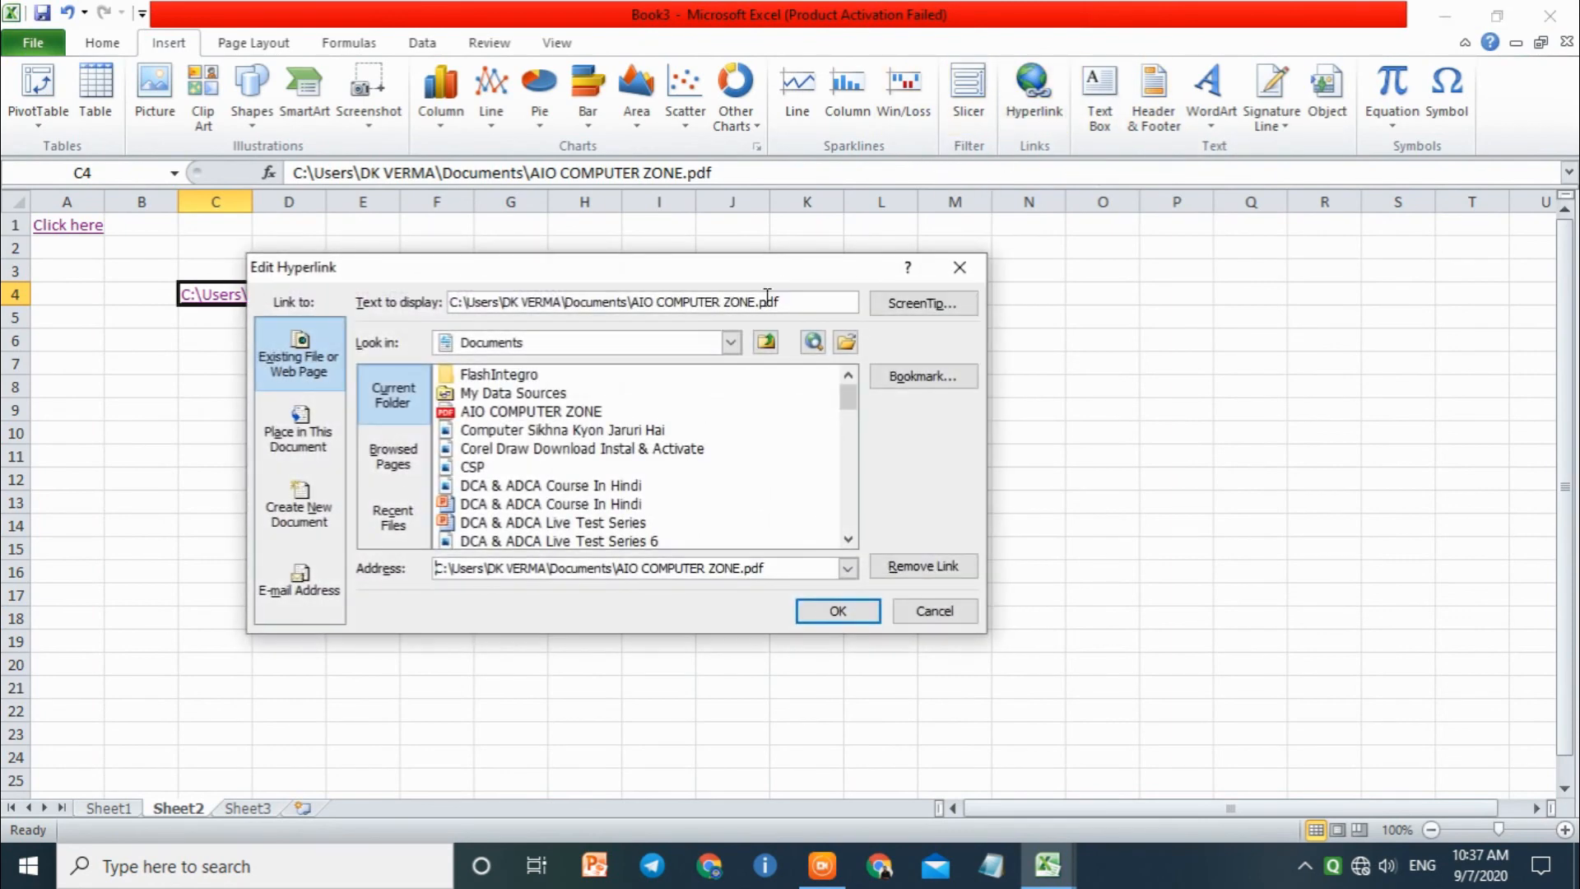
click(376, 511)
click(392, 458)
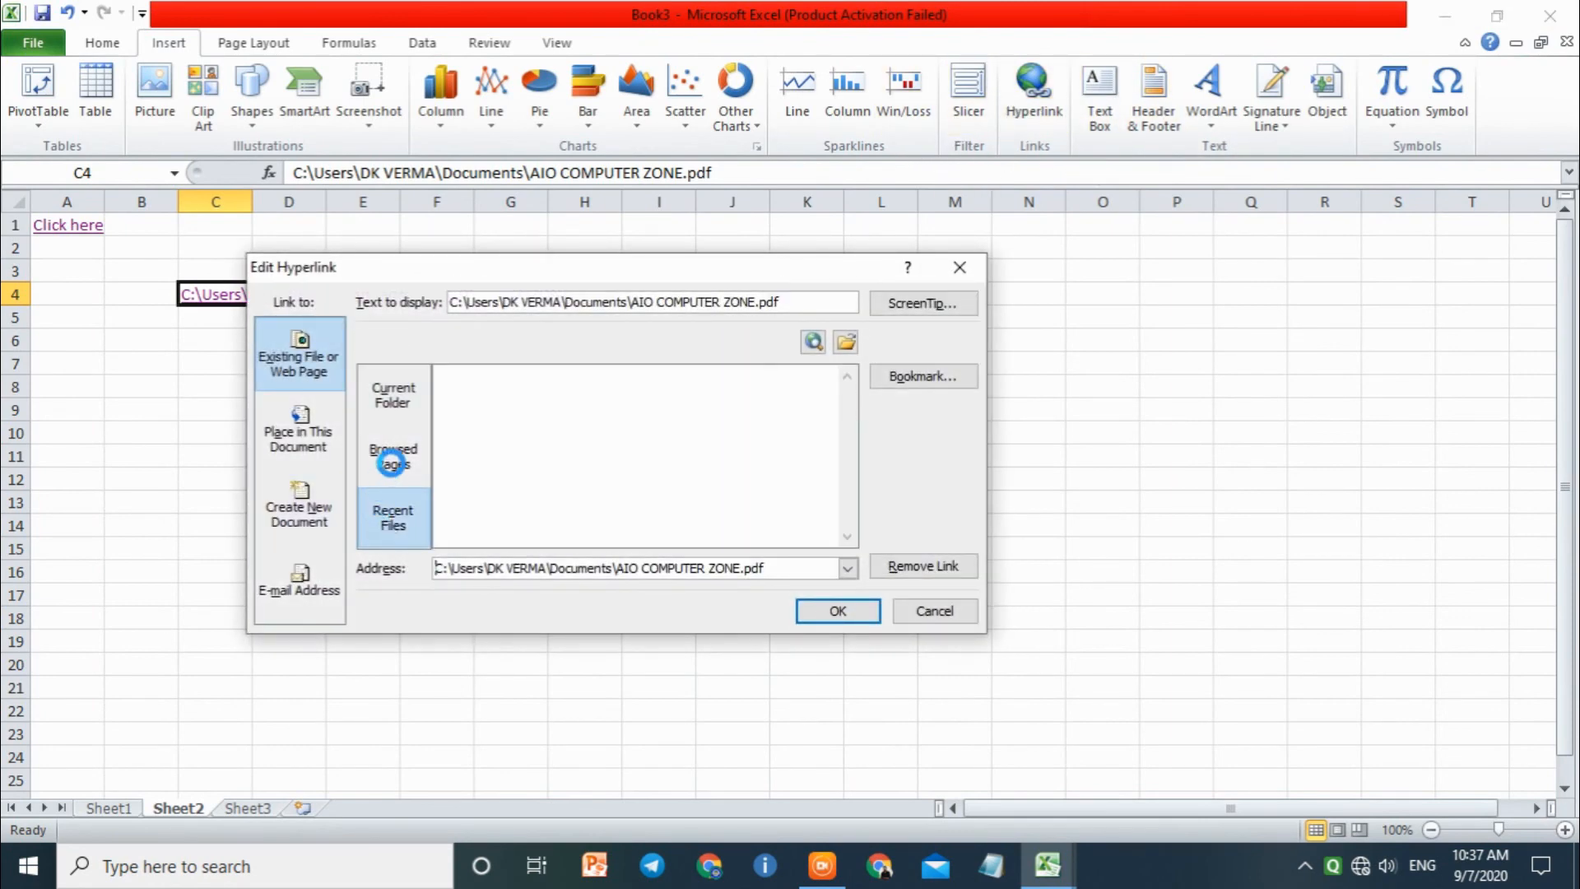
click(394, 395)
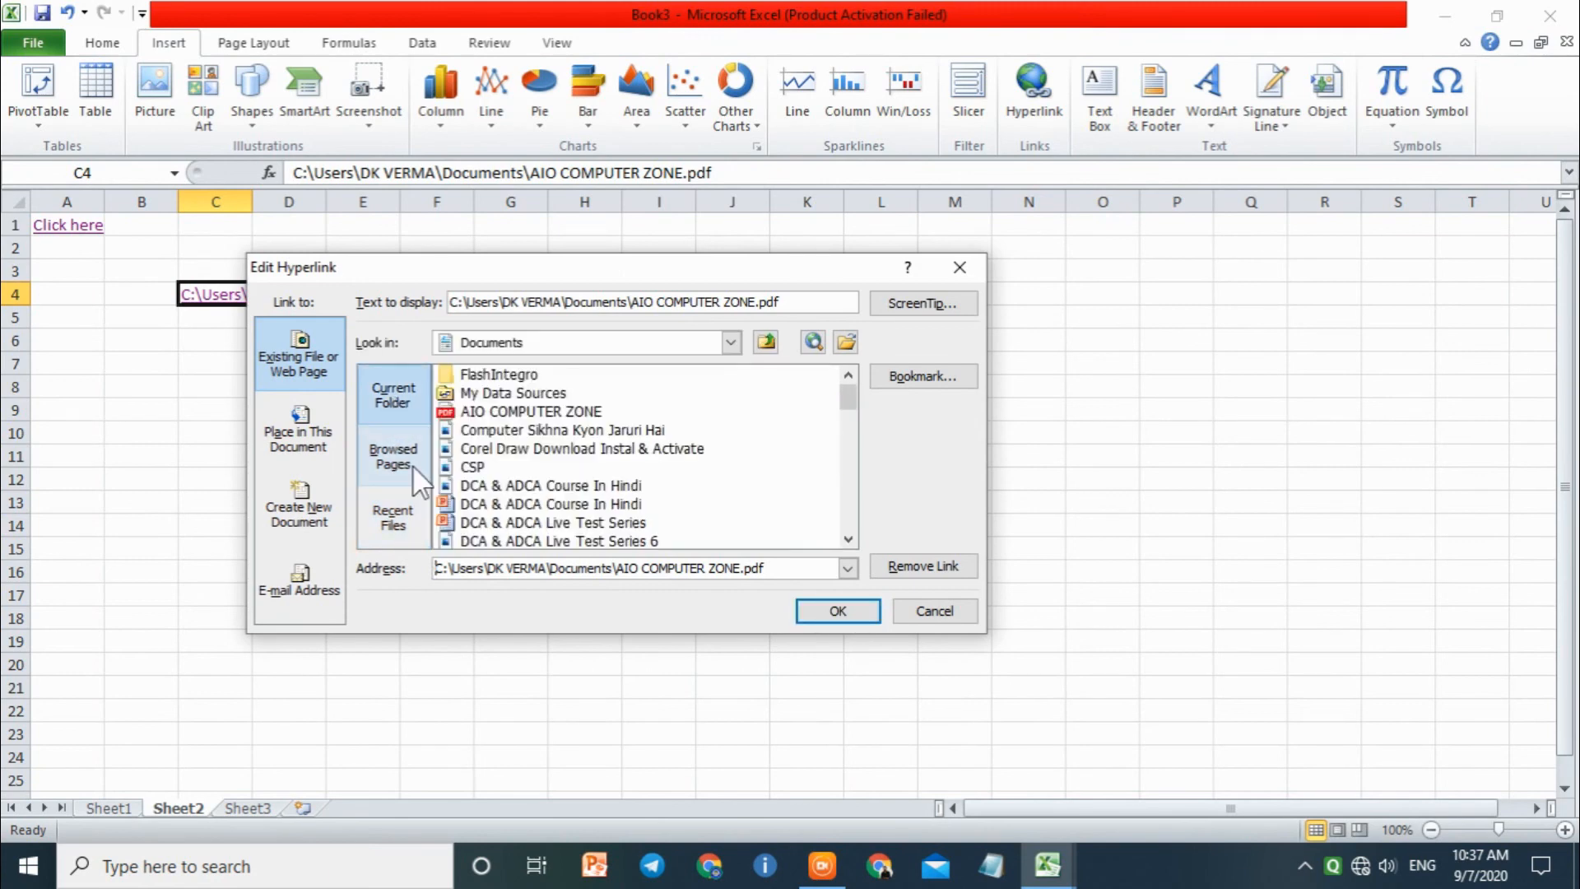
click(845, 342)
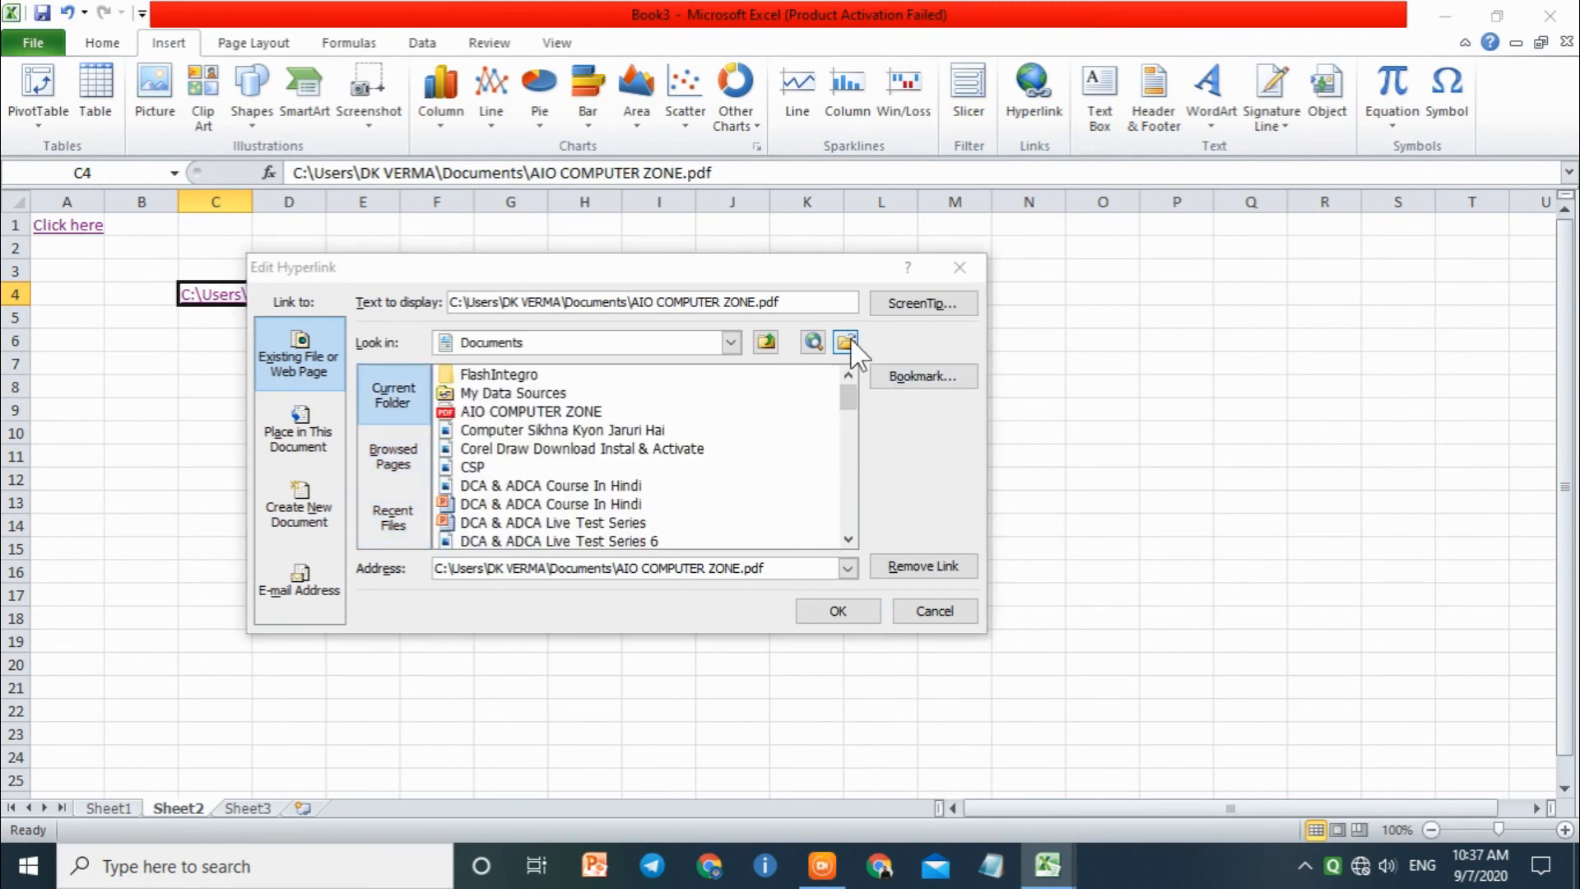
click(1008, 265)
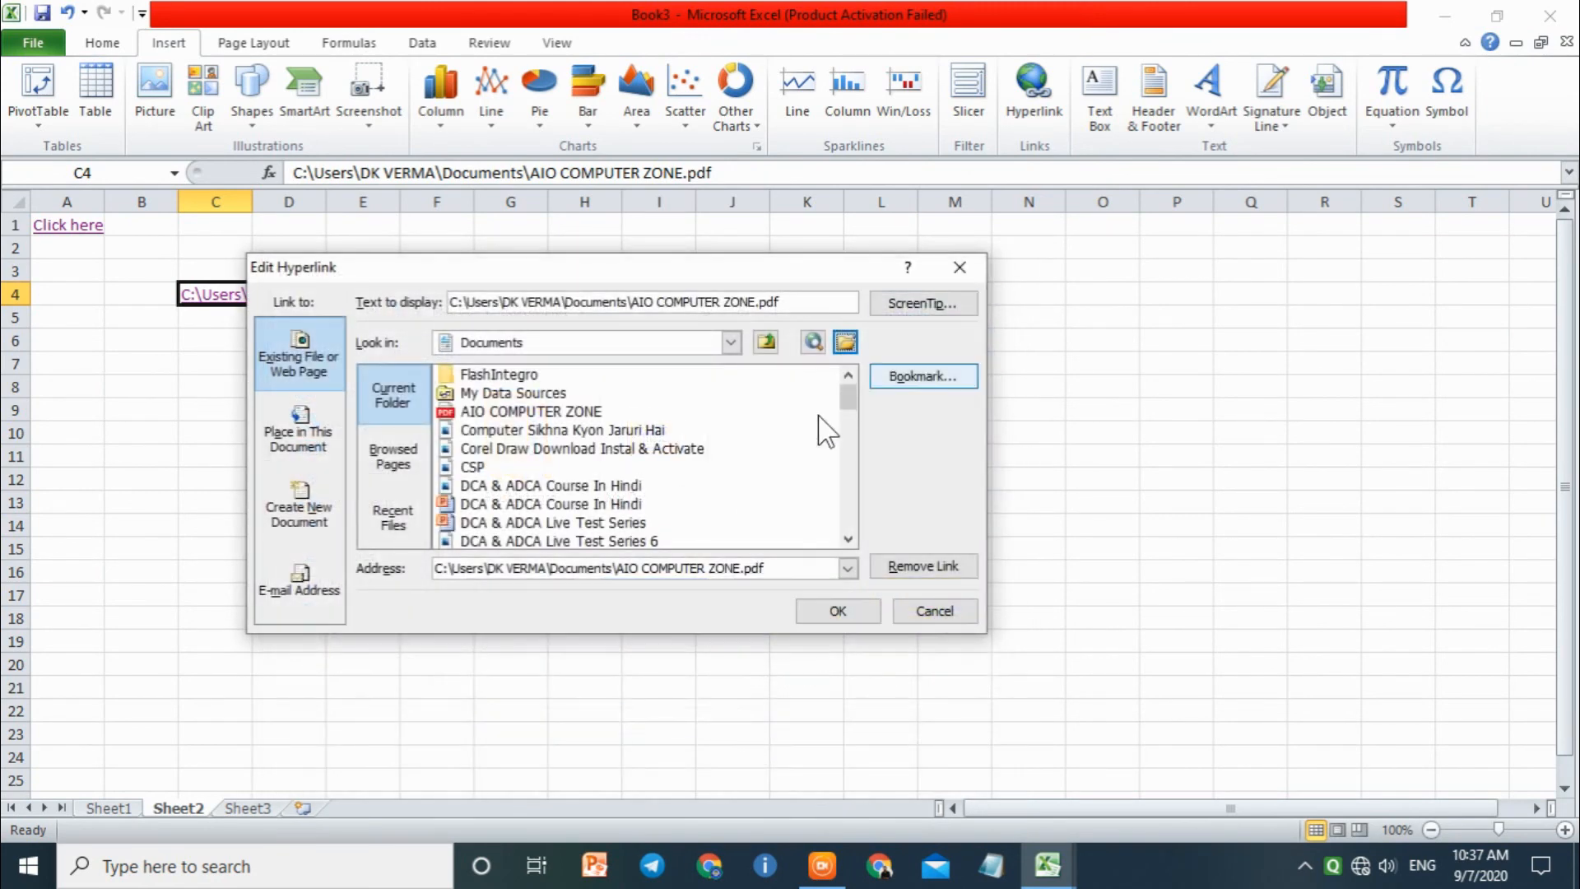
click(916, 615)
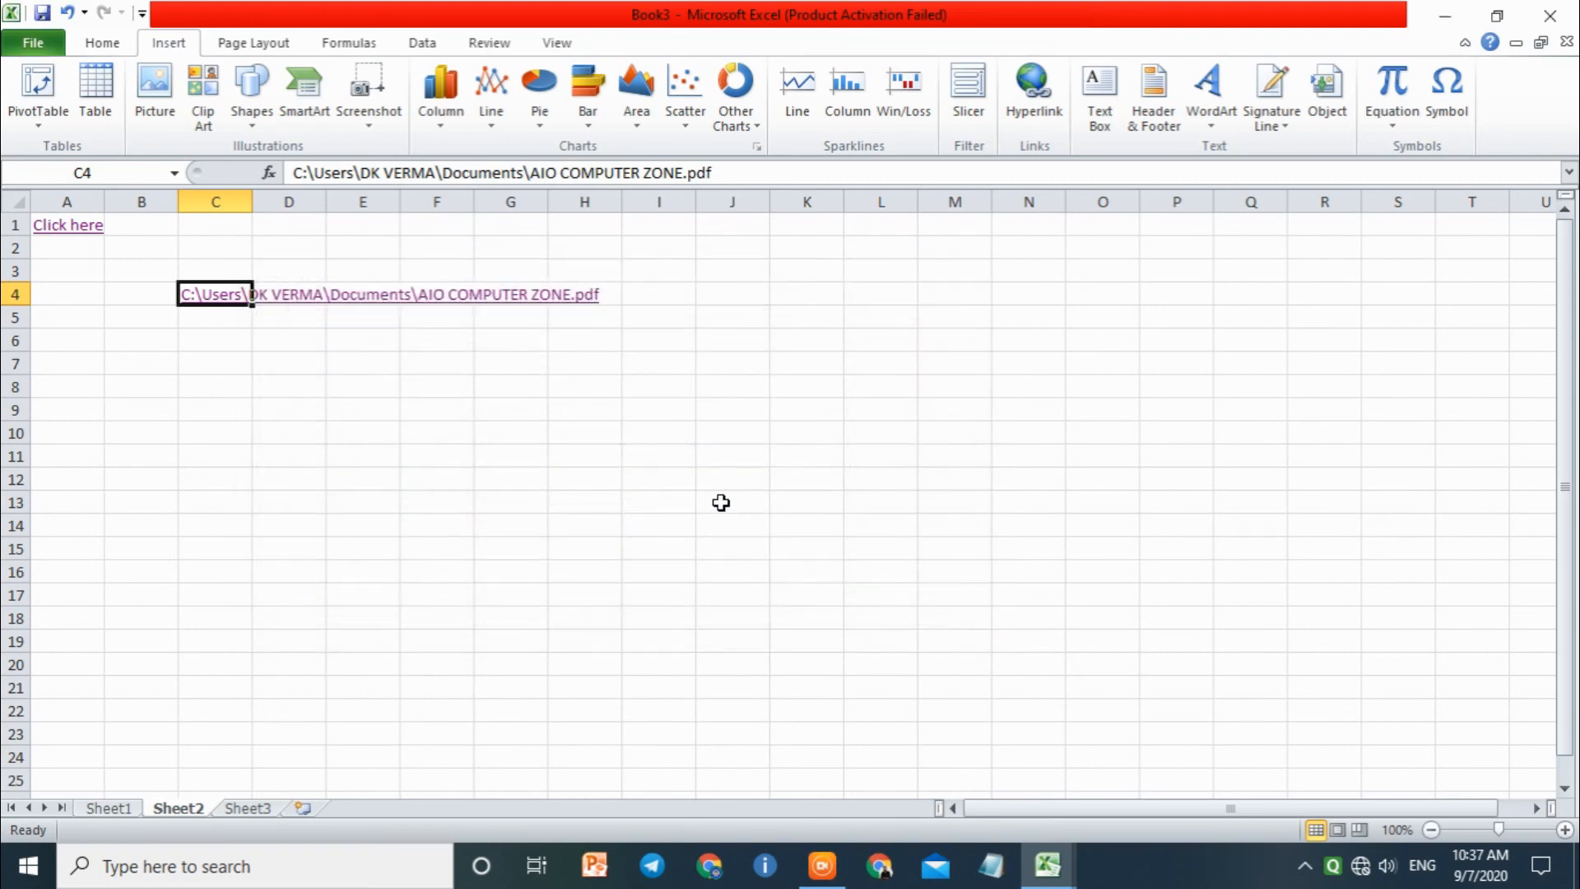
Step: Clear the contents of cells C3:I8 to remove the PDF hyperlink
drag(658, 387, 233, 268)
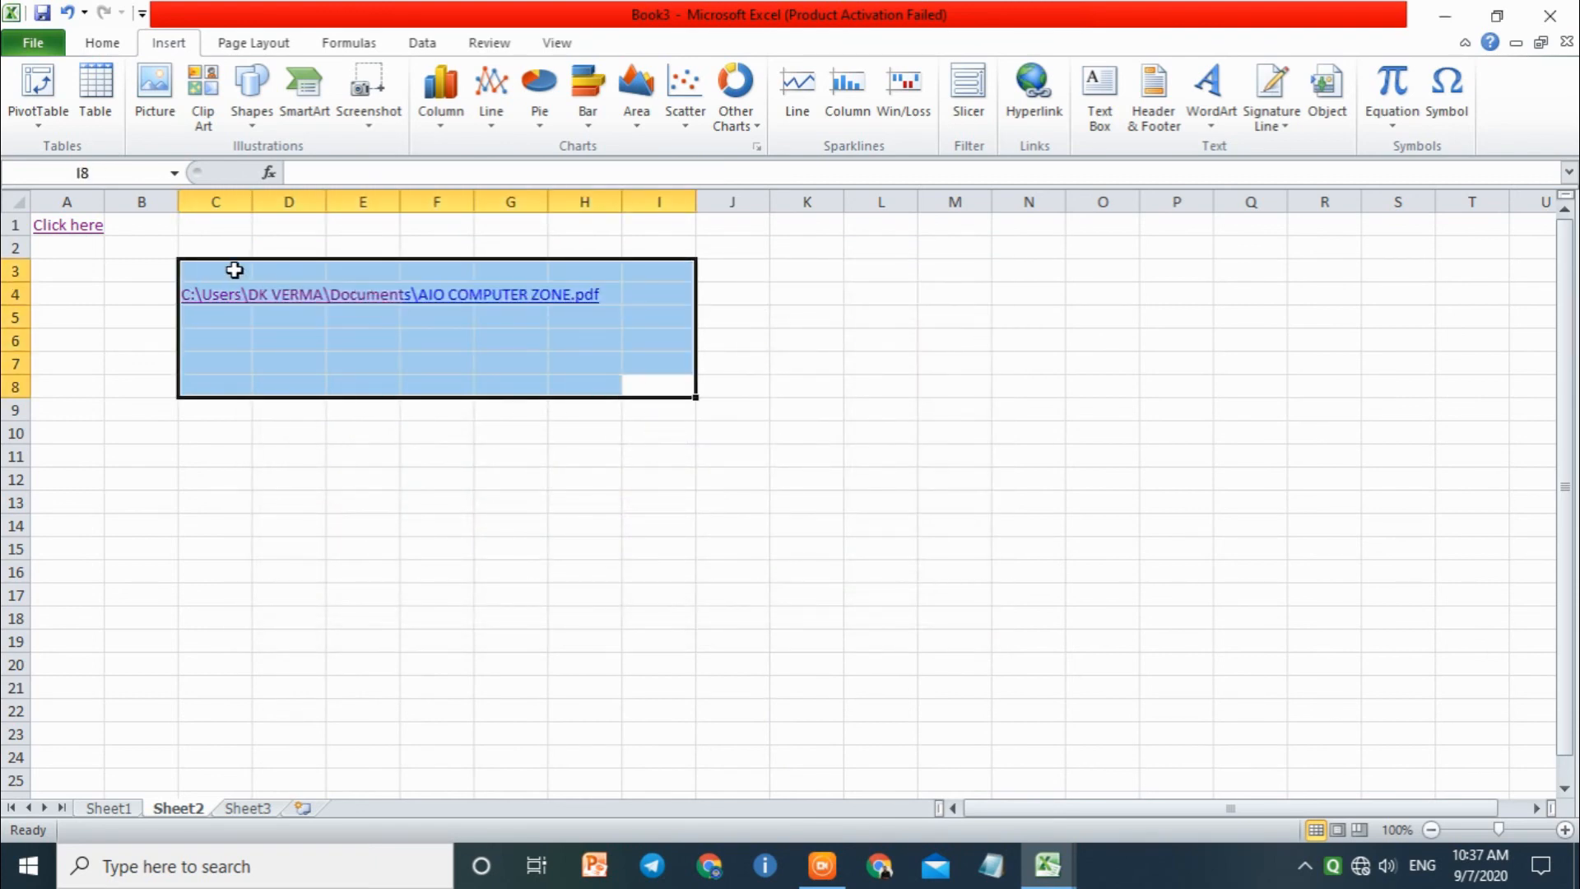
key(Delete)
click(632, 344)
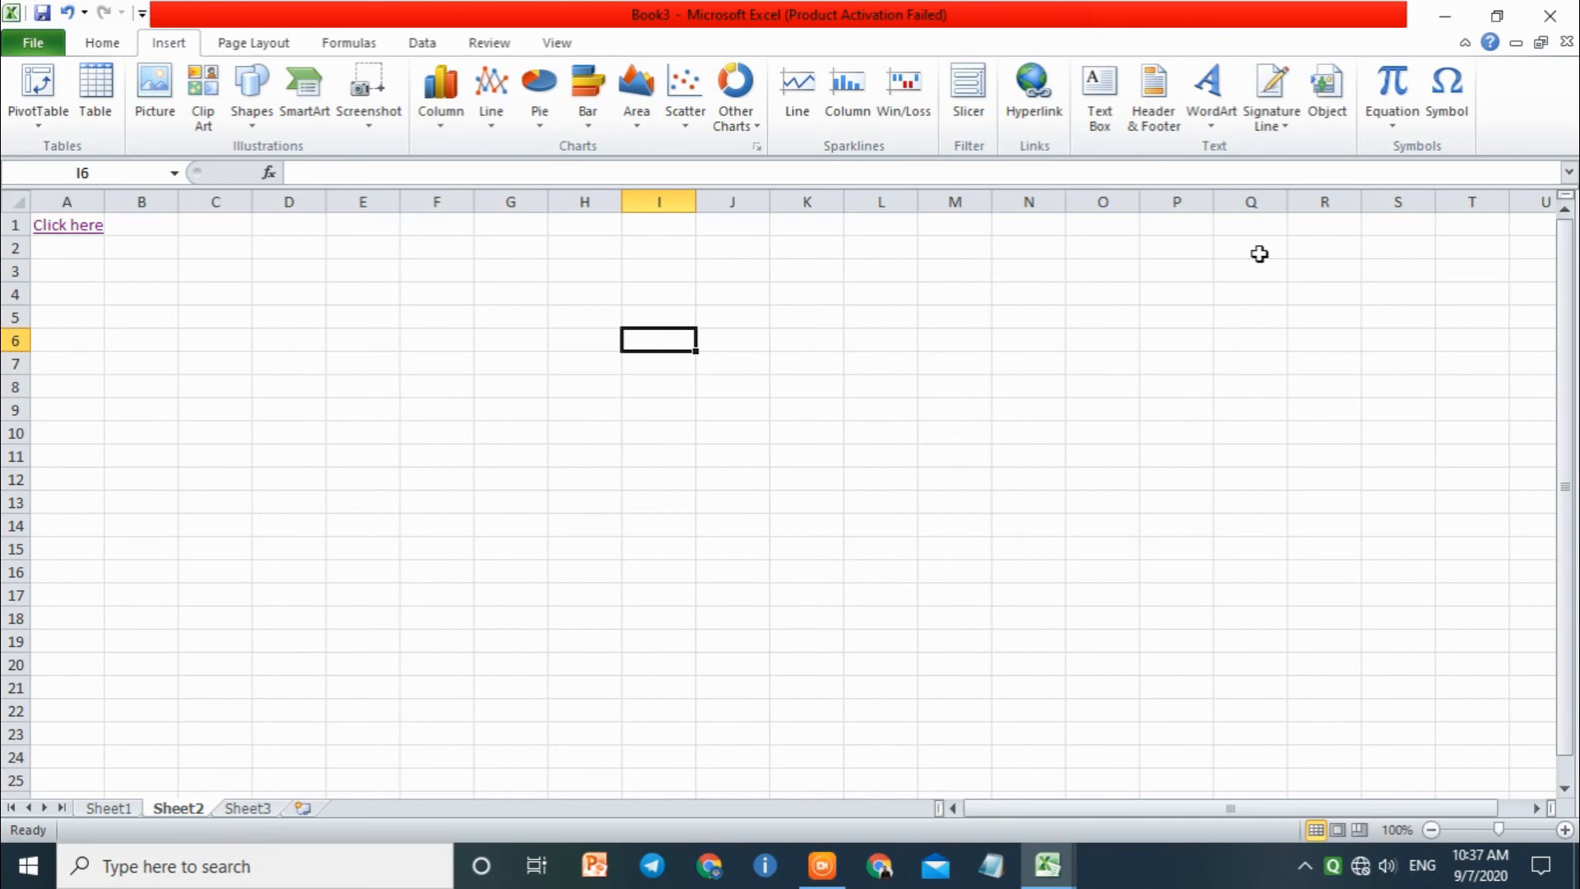
Step: Try to open the Office Marketplace signature services, and display and dismiss the Signature Setup options
click(1274, 97)
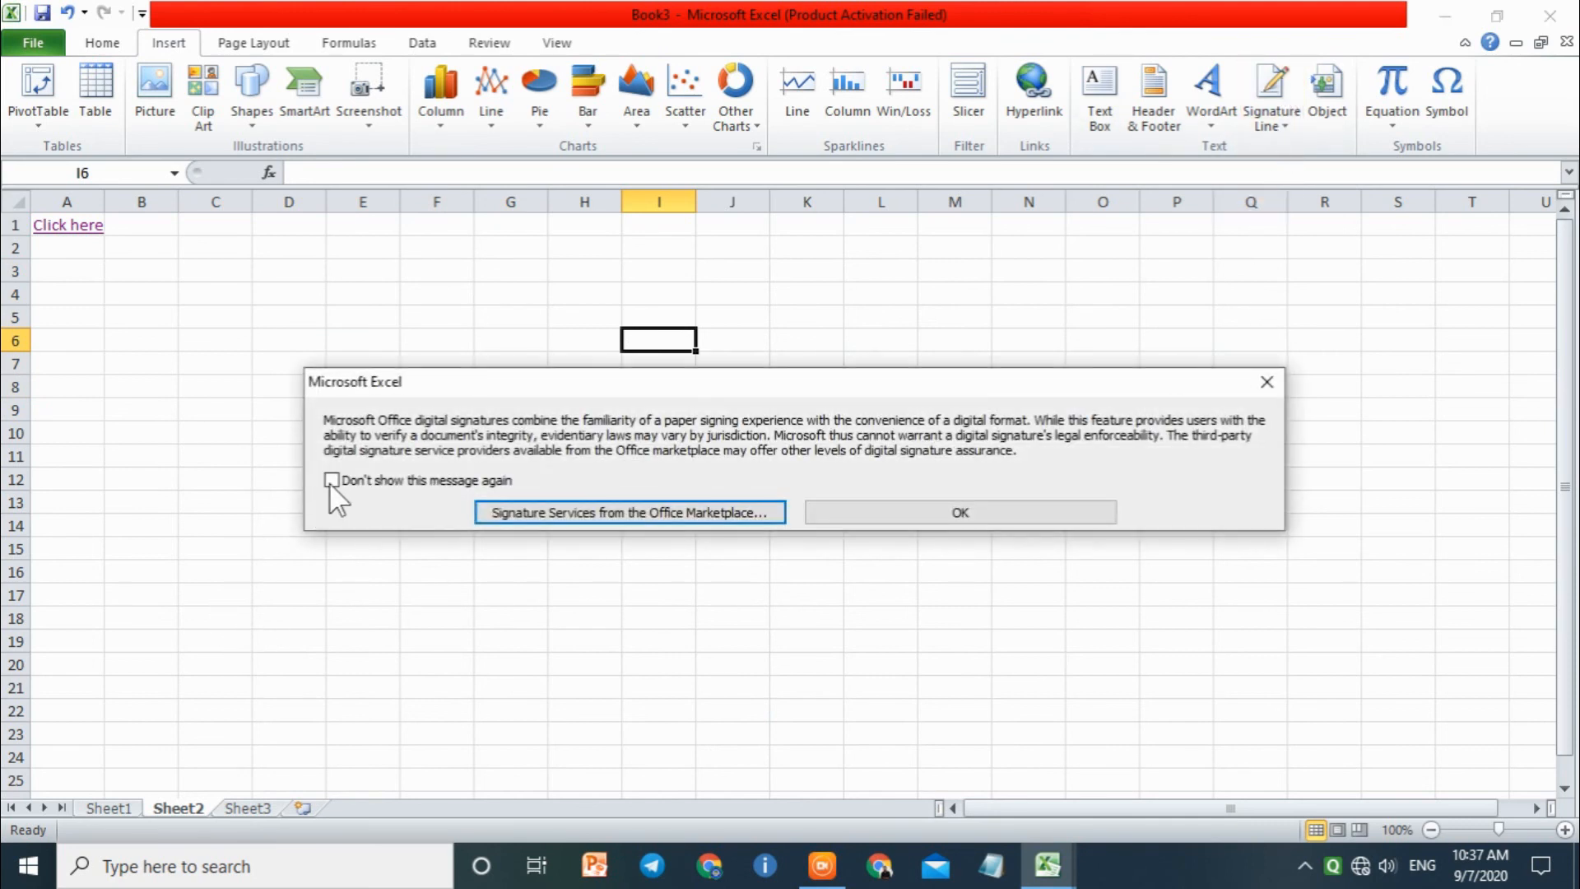
click(757, 512)
click(823, 489)
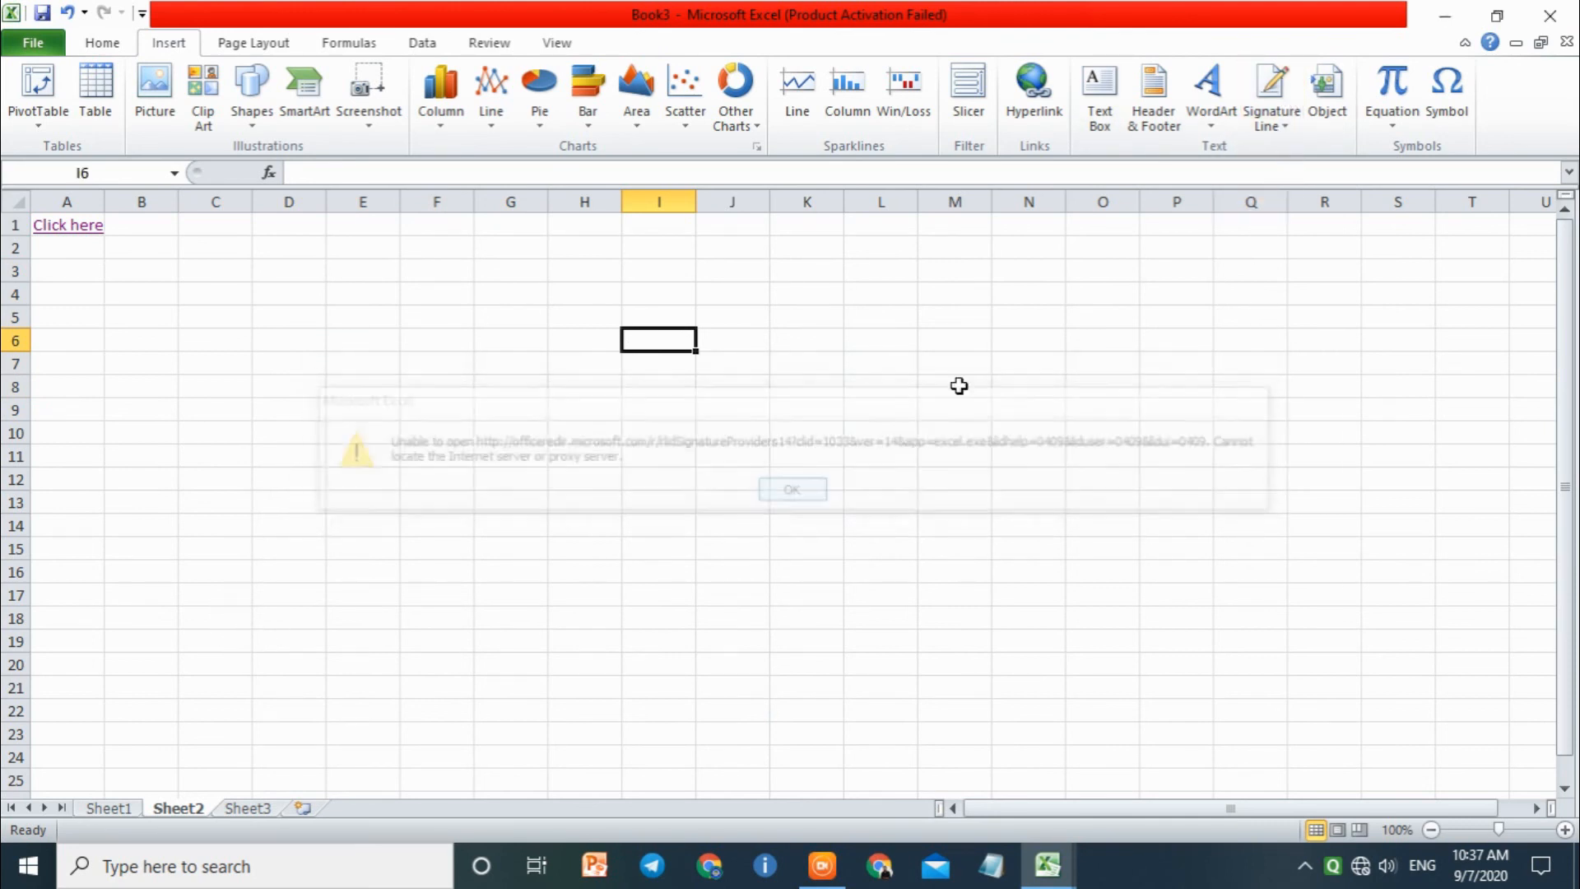
click(1271, 103)
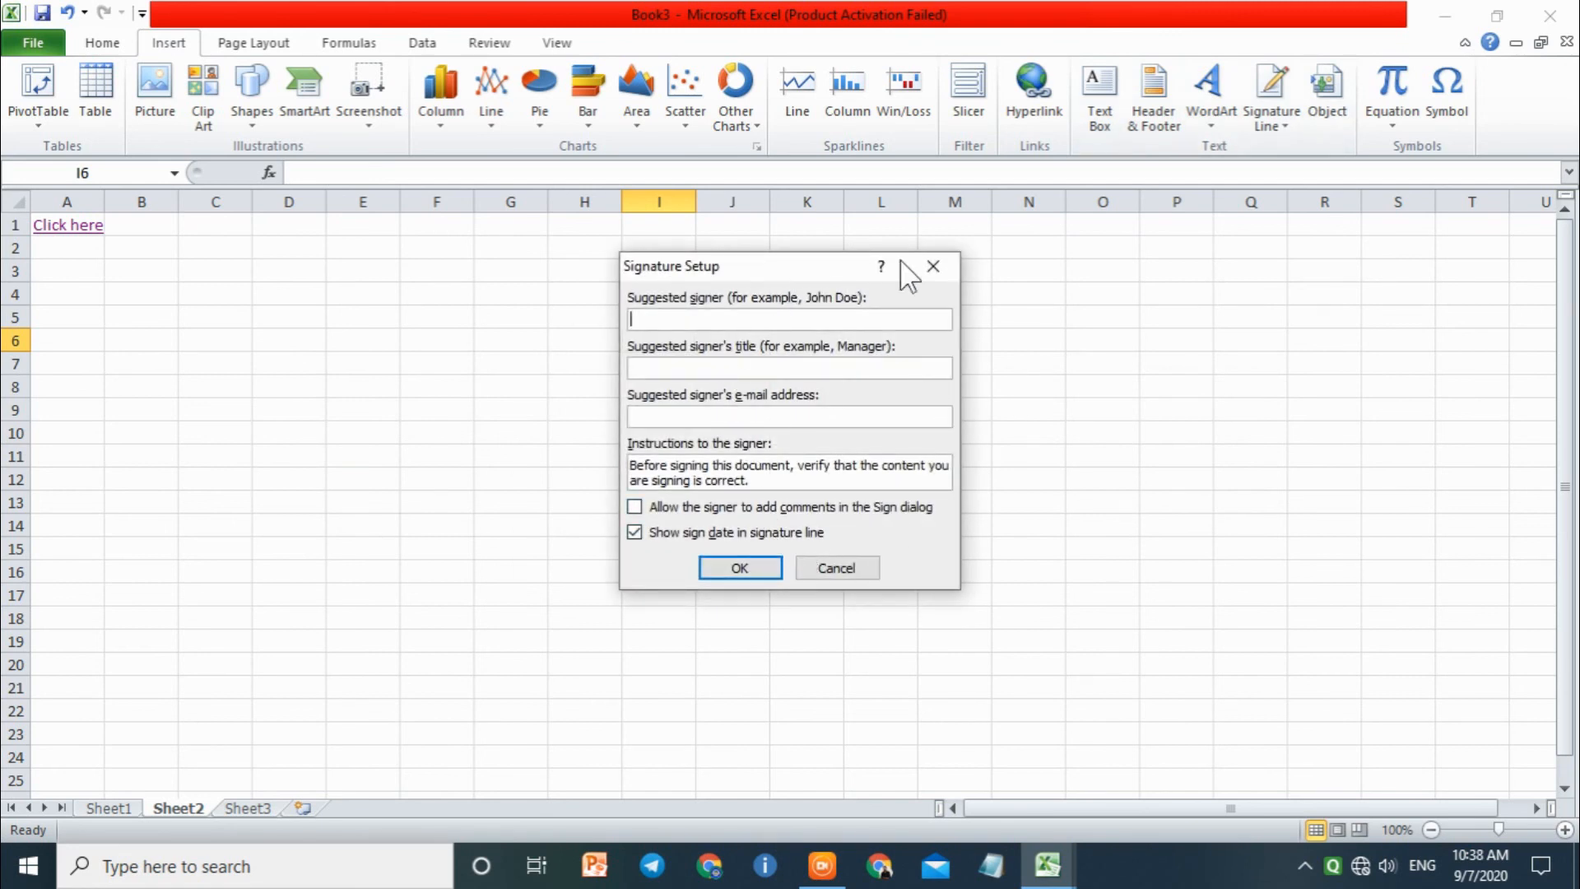
click(931, 265)
Step: Insert a signature line at cell I6 with the signer's full name, the title SDWDSWD and the signer's e-mail address
click(1271, 86)
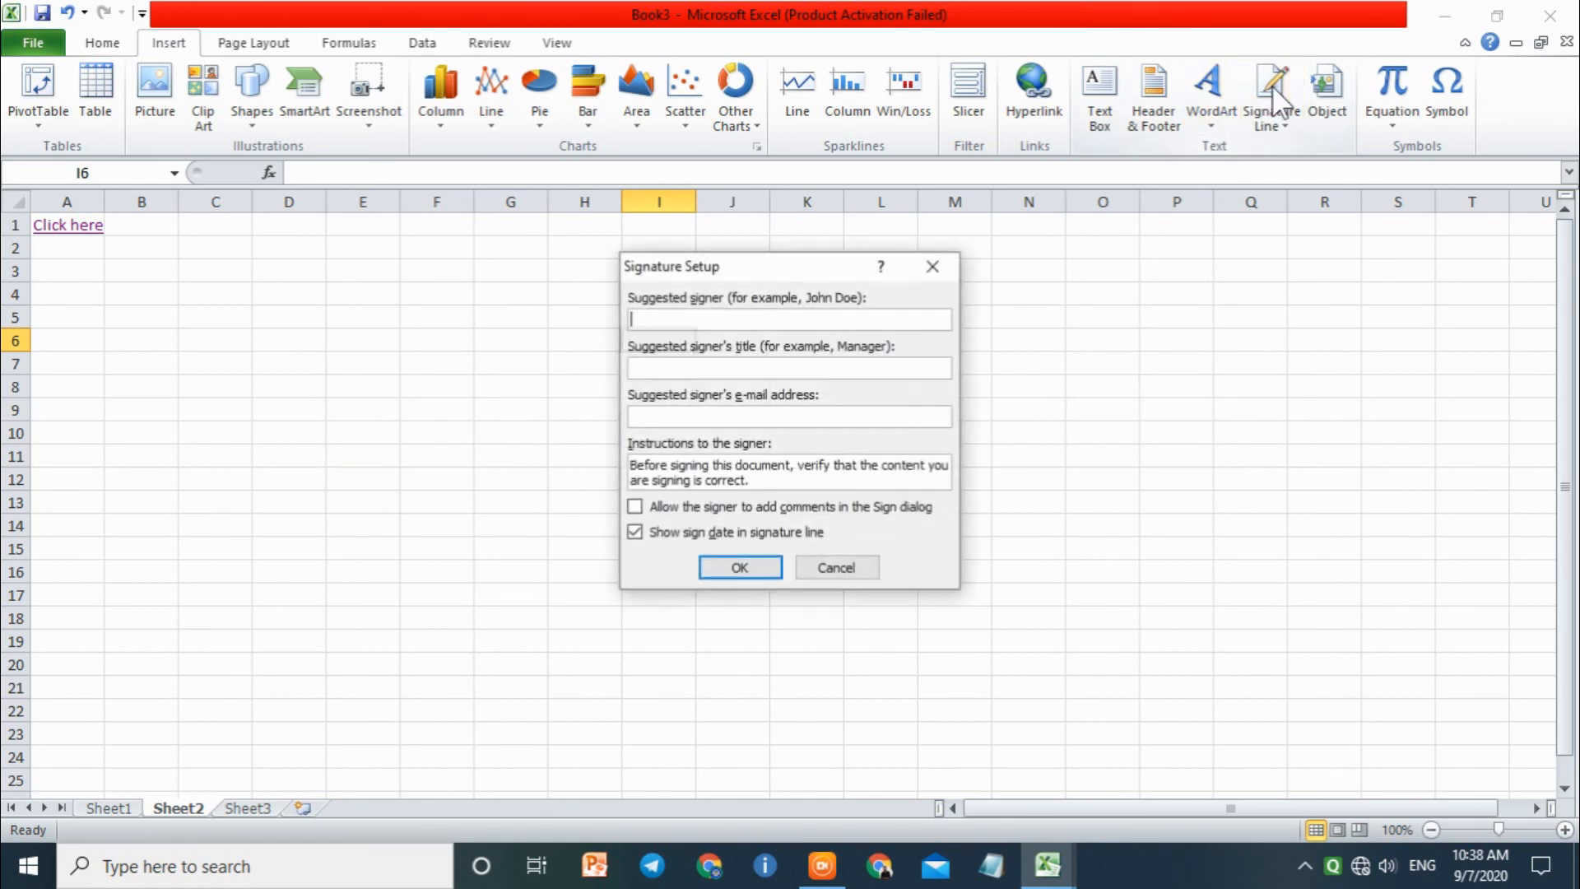
click(679, 313)
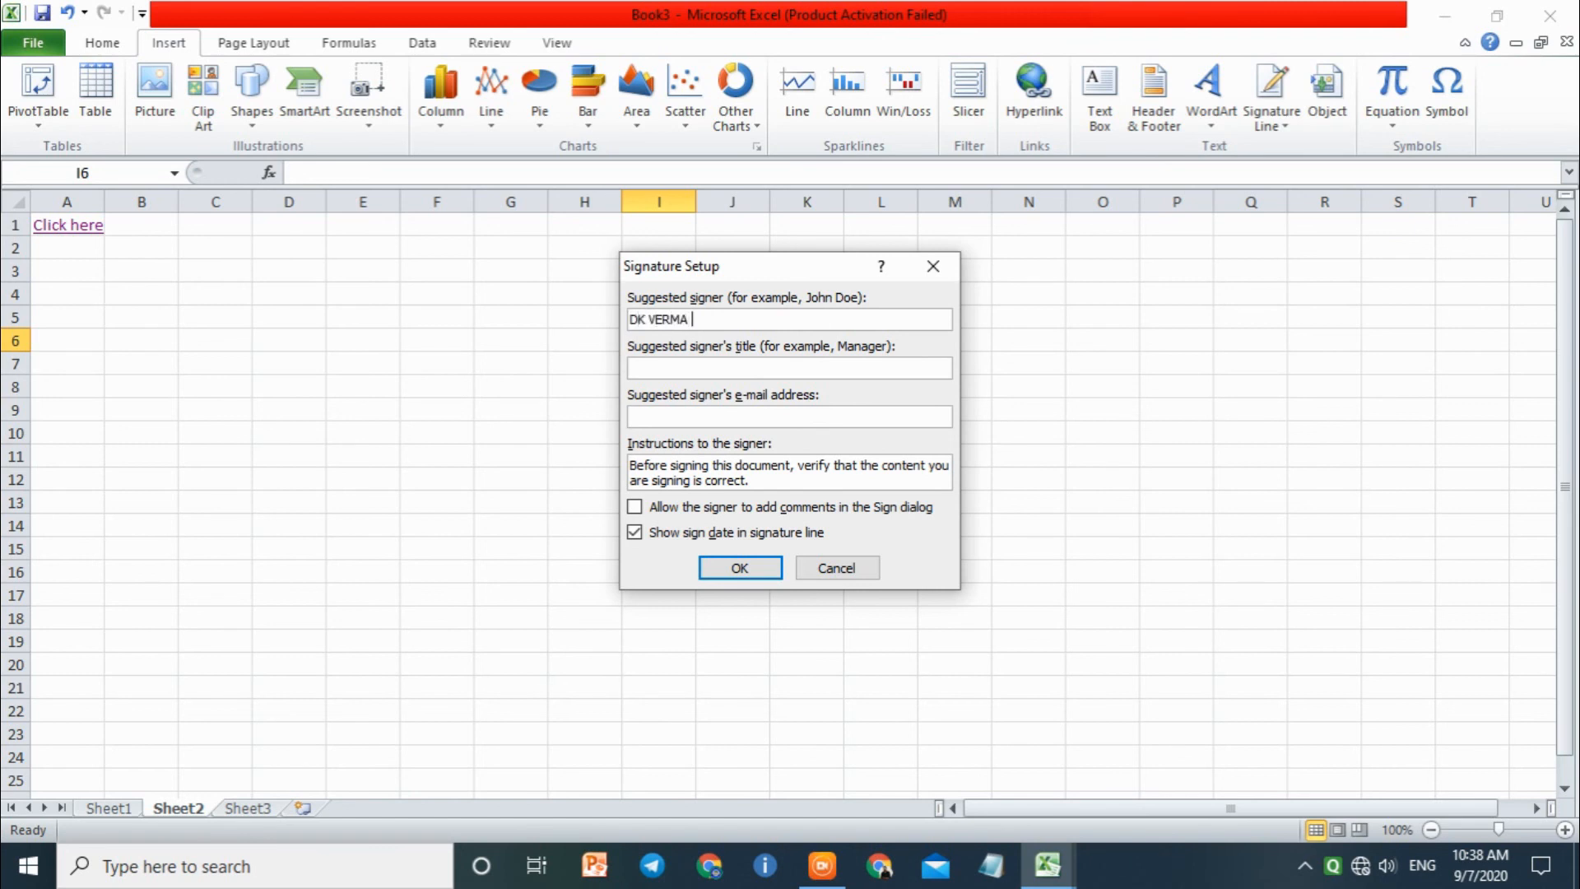
click(733, 368)
text(SDWDSWD)
click(711, 414)
text(DSDSADSAD)
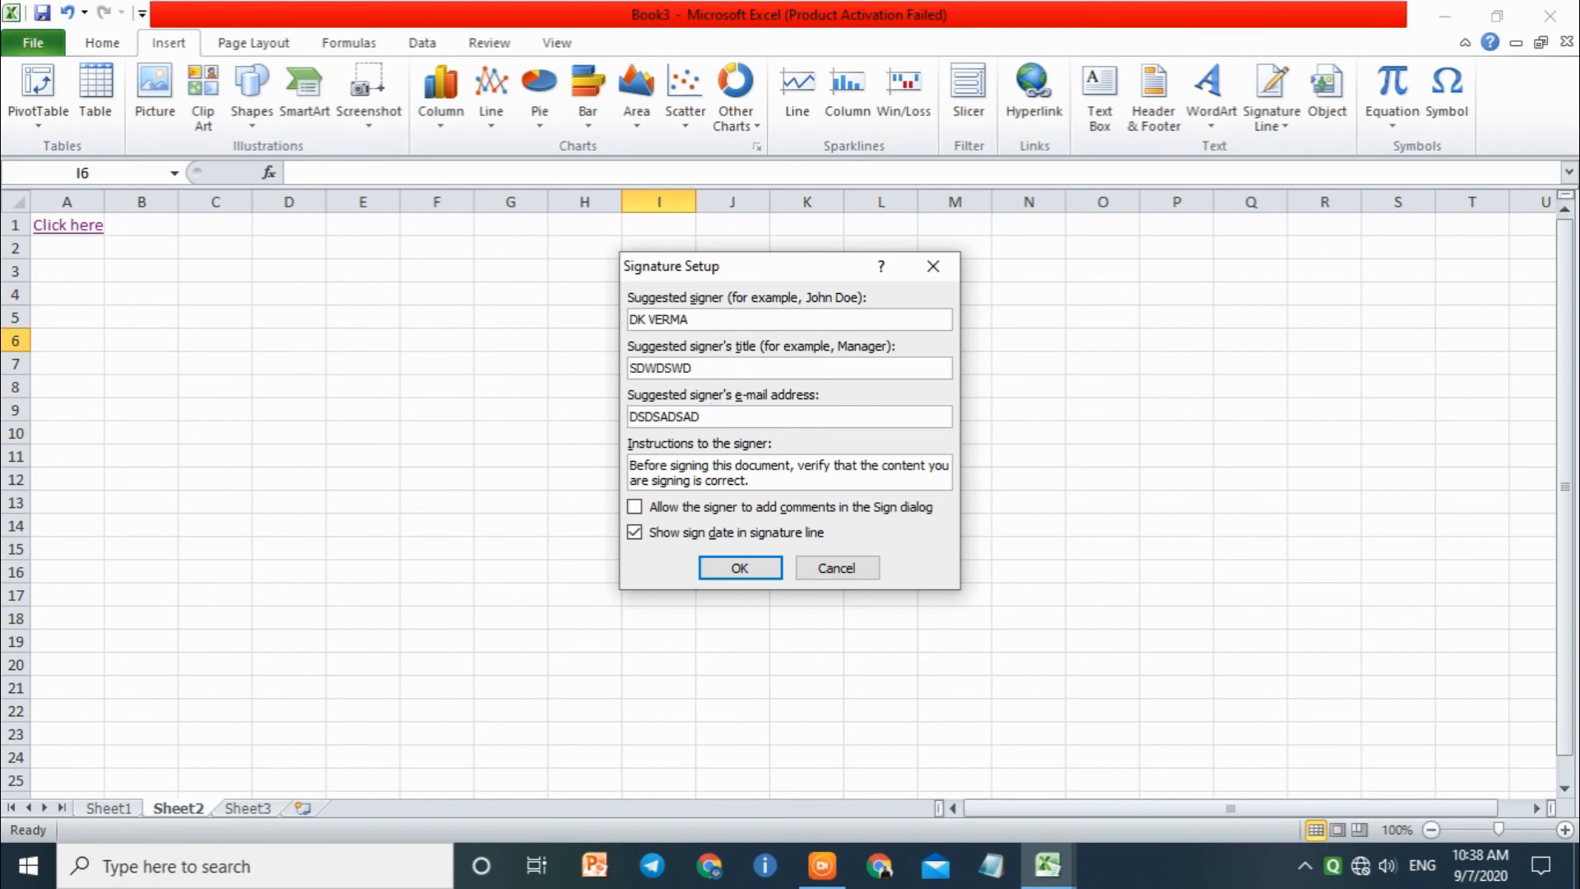
key(ctrl+a)
text(H)
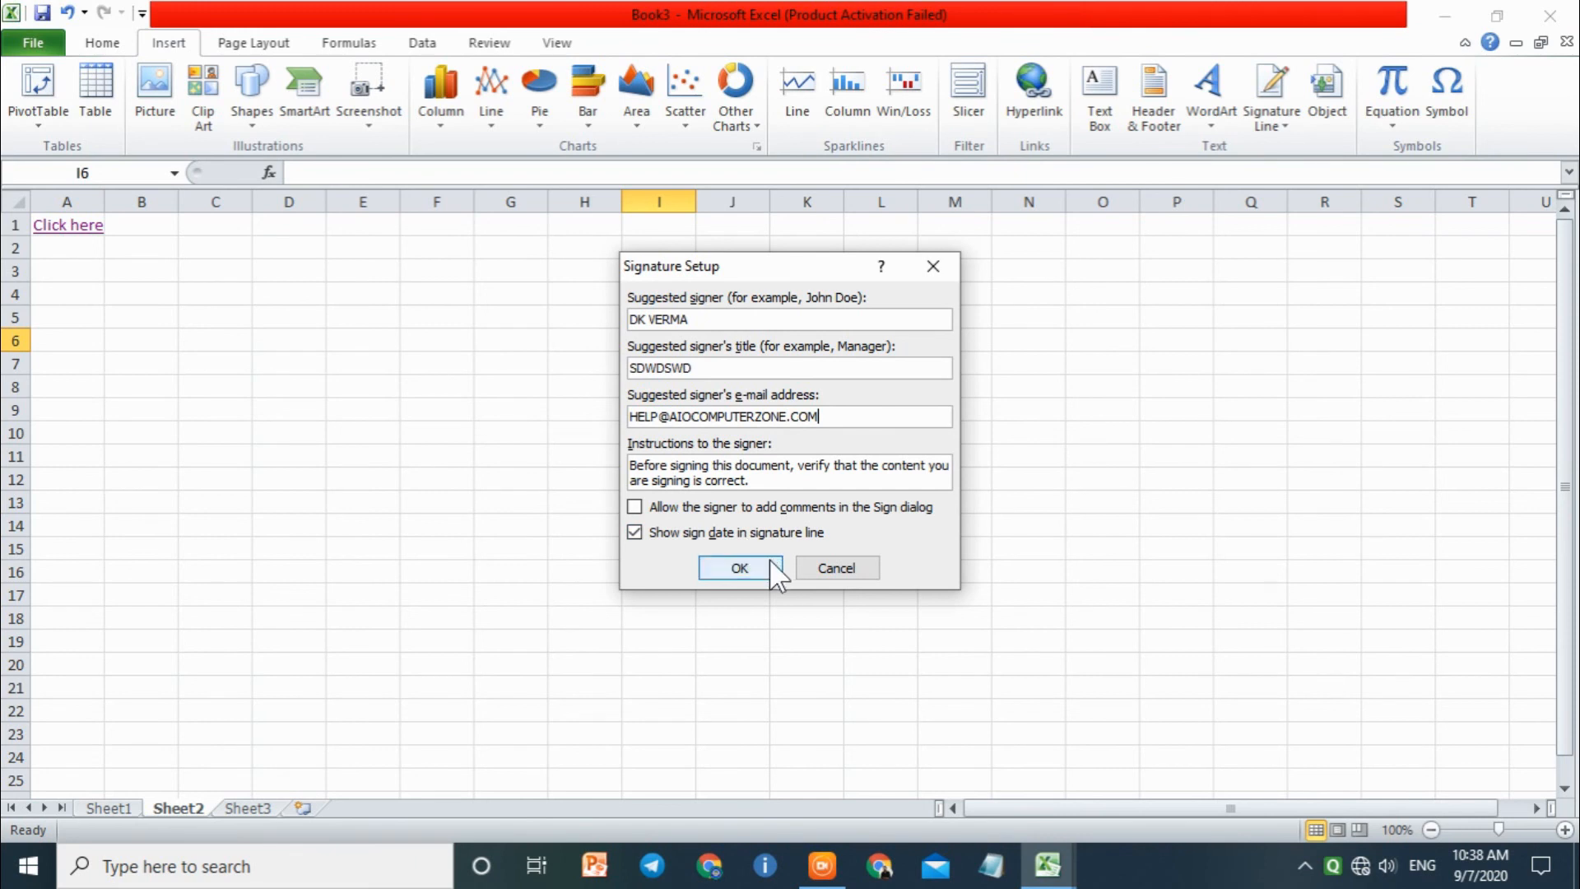
click(739, 567)
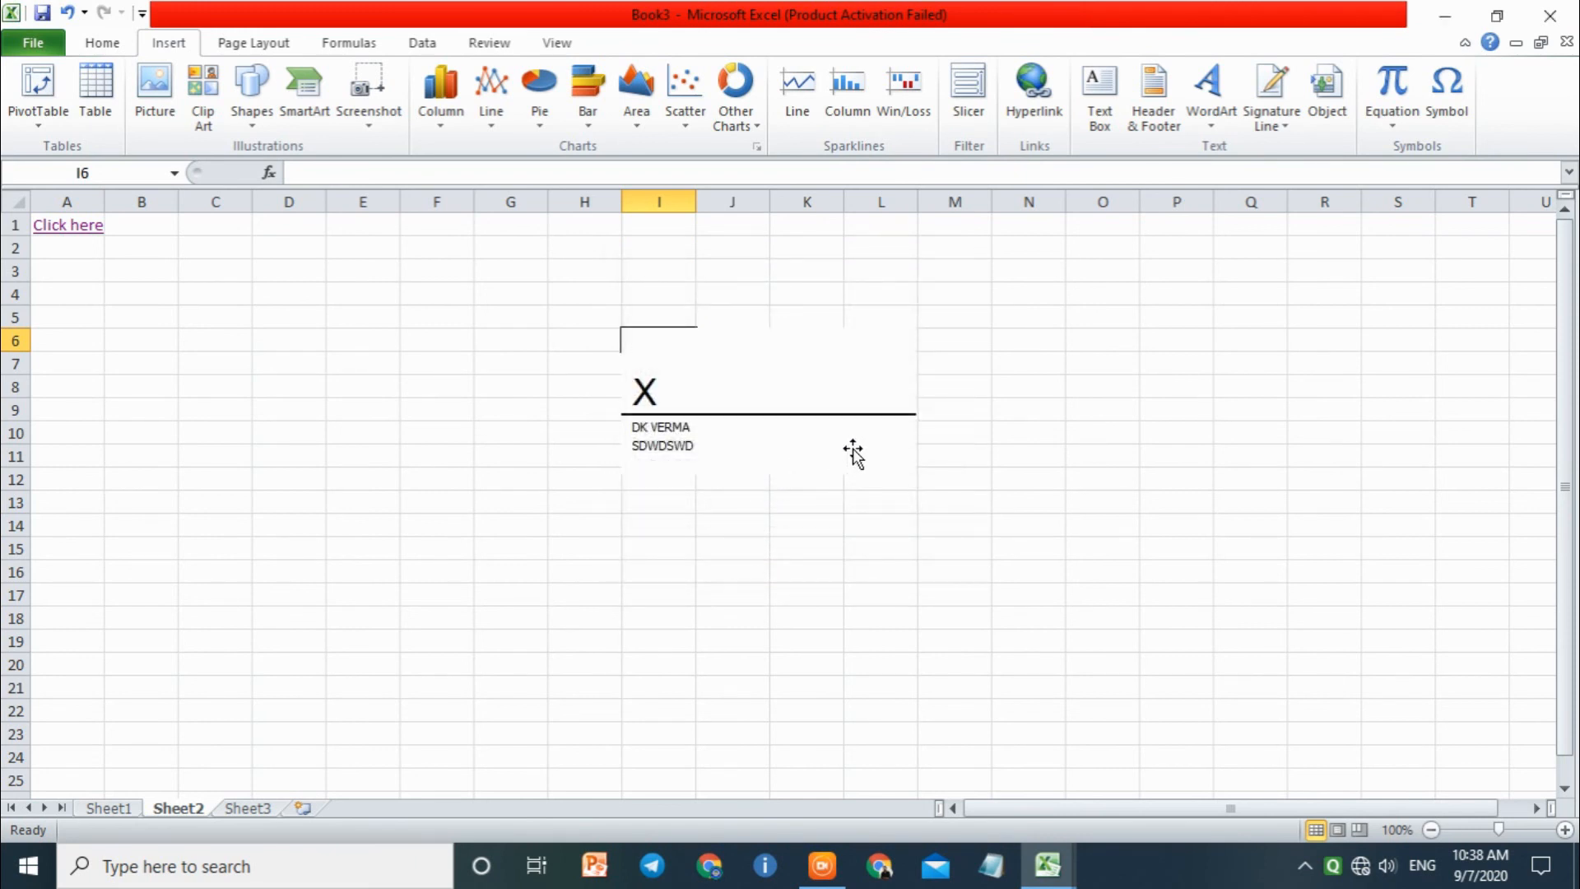